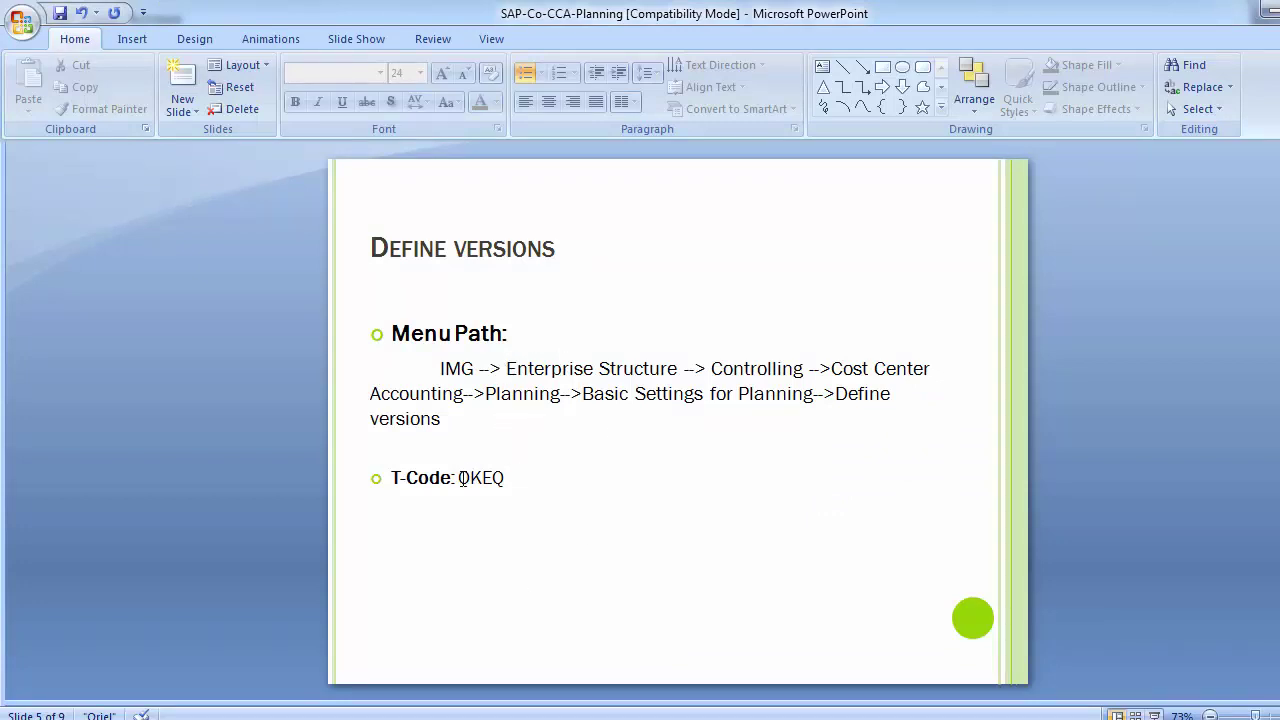
Switch from PowerPoint to SAP, run transaction SPRO and display the SAP Reference IMG
{"action": "left_click_drag", "start_coordinate": [460, 477], "coordinate": [495, 478]}
{"action": "left_click", "coordinate": [248, 422]}
{"action": "key", "text": "alt+Tab"}
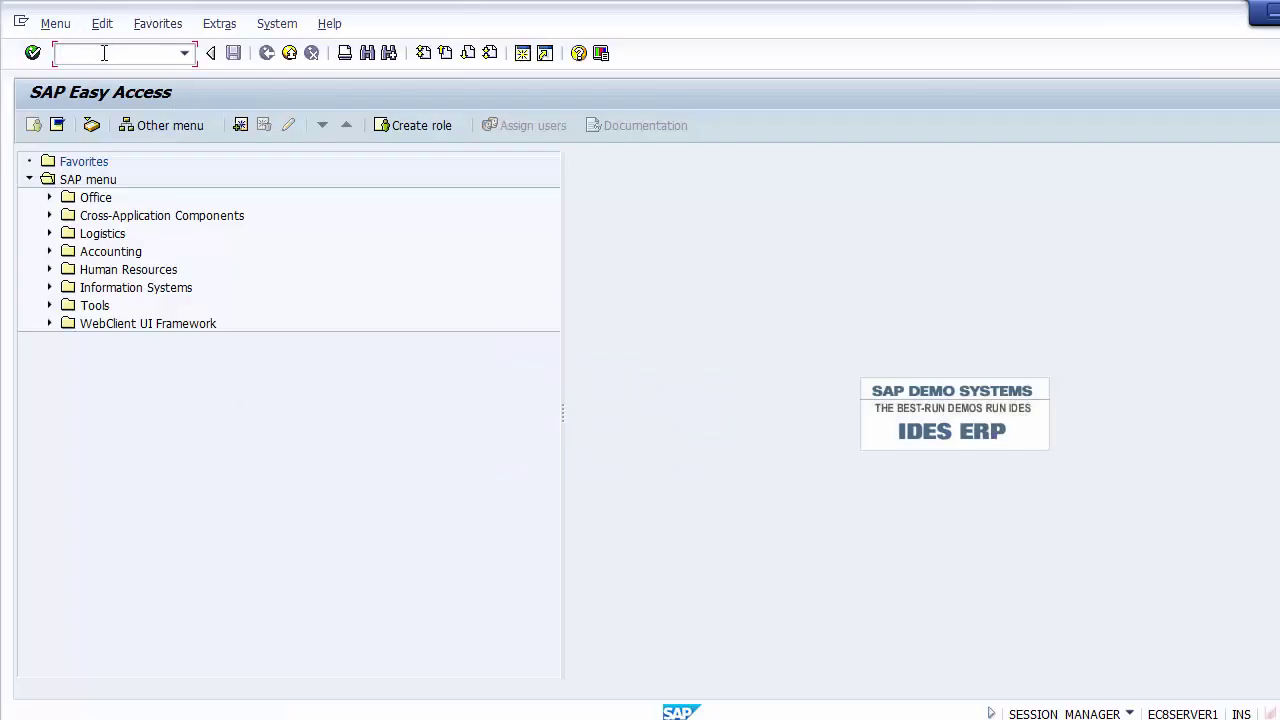
{"action": "type", "text": "okeq"}
{"action": "key", "text": "Return"}
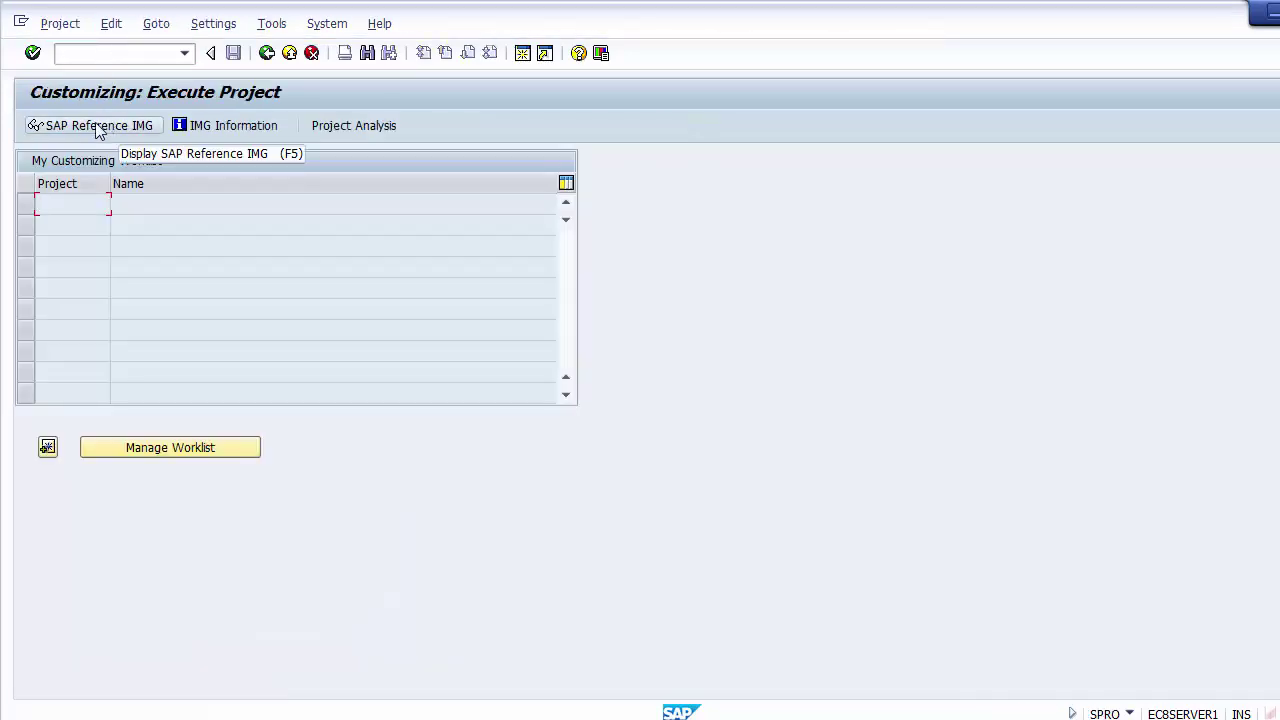
{"action": "left_click", "coordinate": [97, 127]}
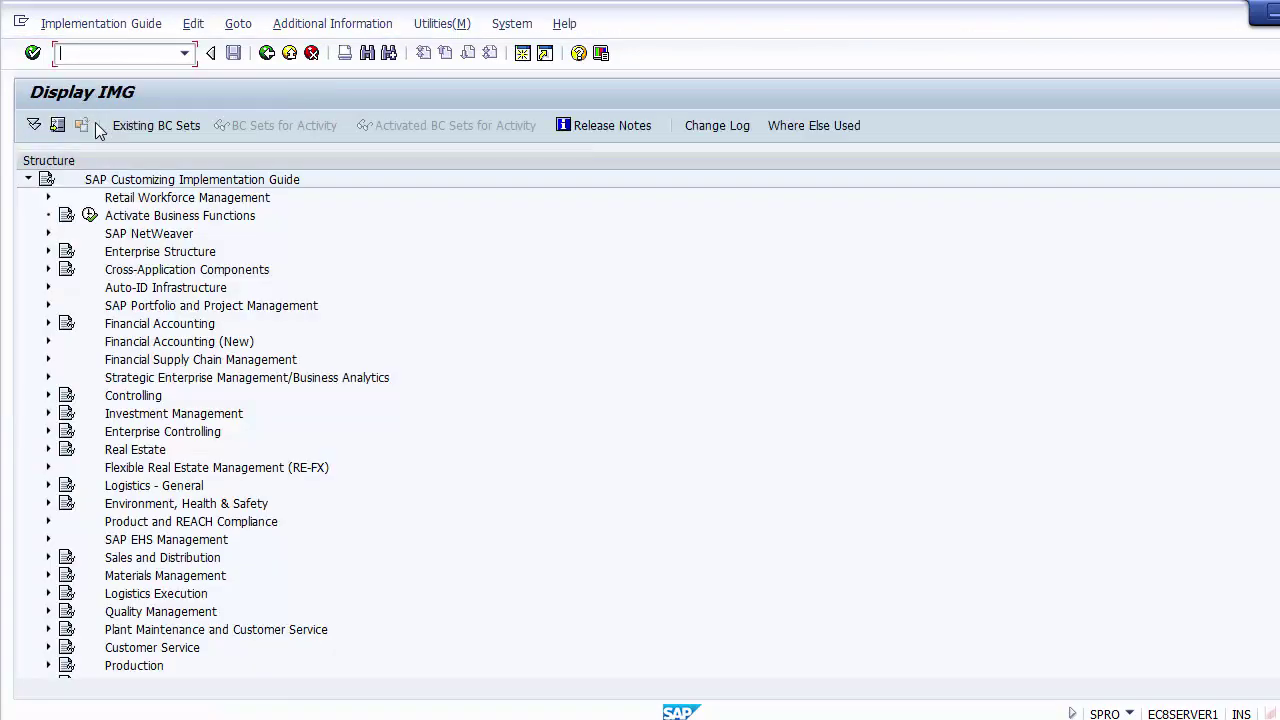
Expand Controlling and its Cost Center Accounting node in the IMG structure, following the menu path on the PowerPoint slide
{"action": "left_click", "coordinate": [130, 397]}
{"action": "left_click", "coordinate": [49, 395]}
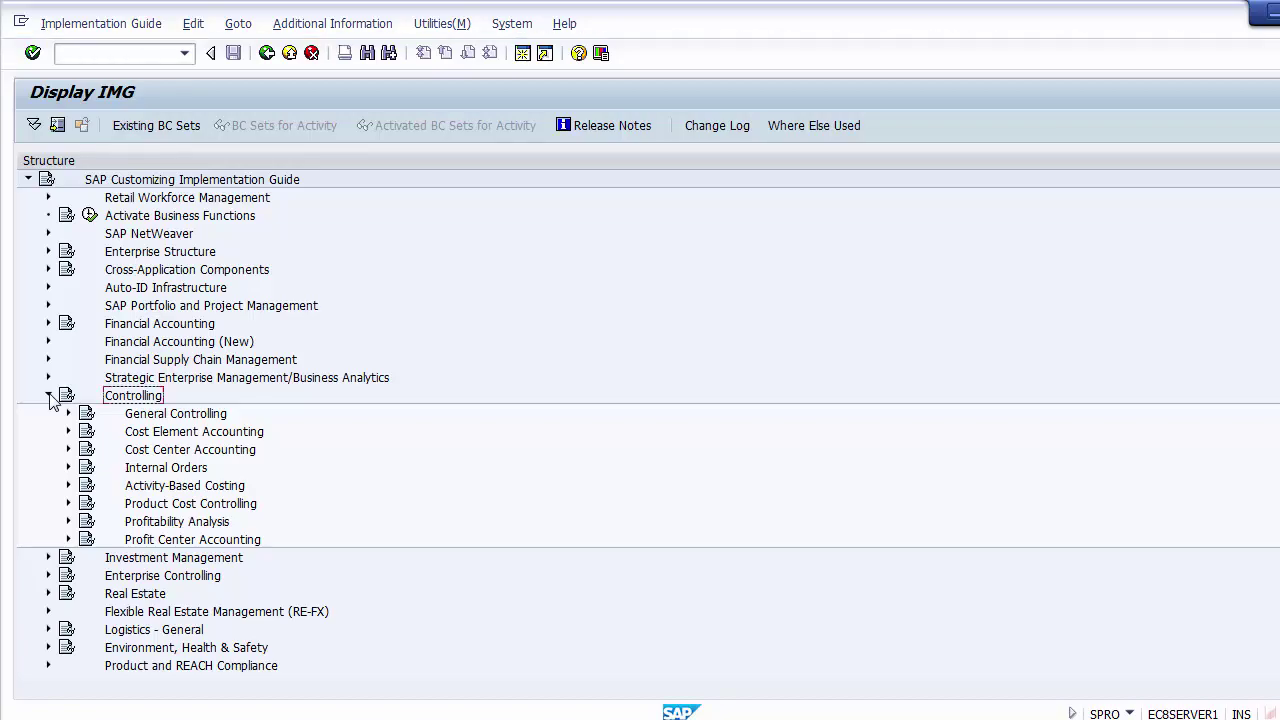
{"action": "key", "text": "alt+Tab"}
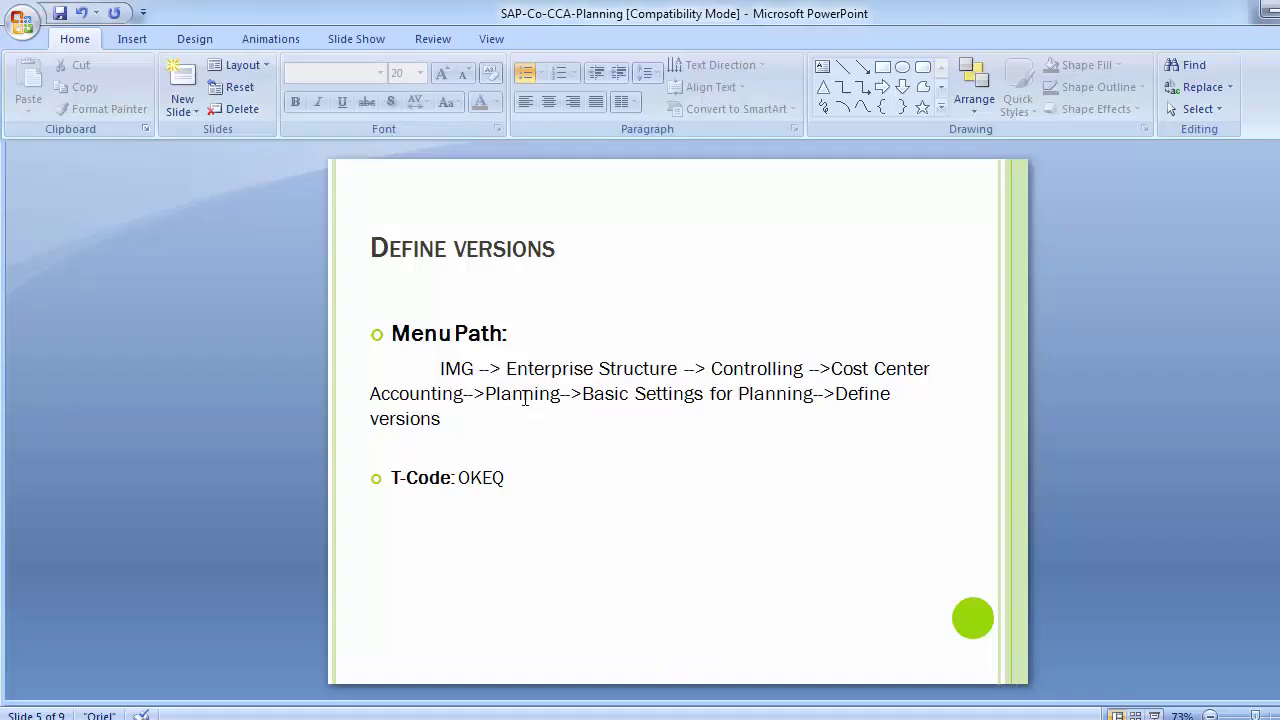
{"action": "key", "text": "alt+Tab"}
{"action": "left_click", "coordinate": [160, 450]}
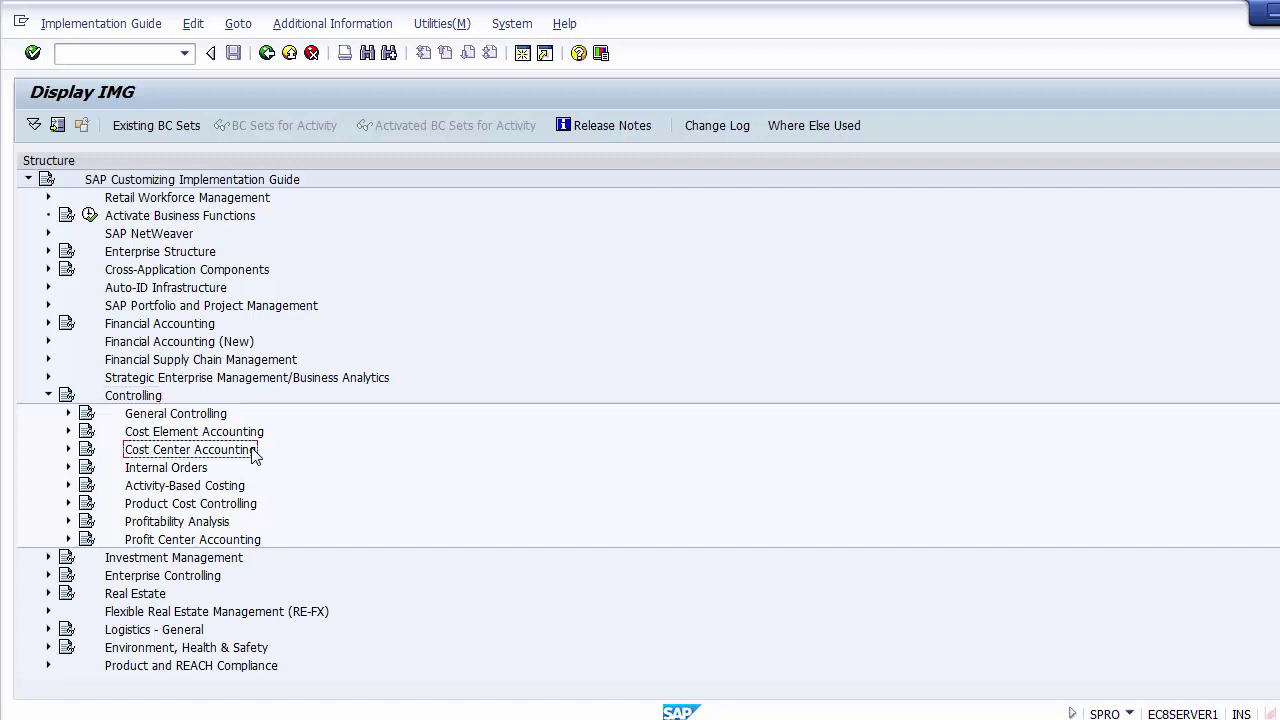
{"action": "left_click", "coordinate": [68, 449]}
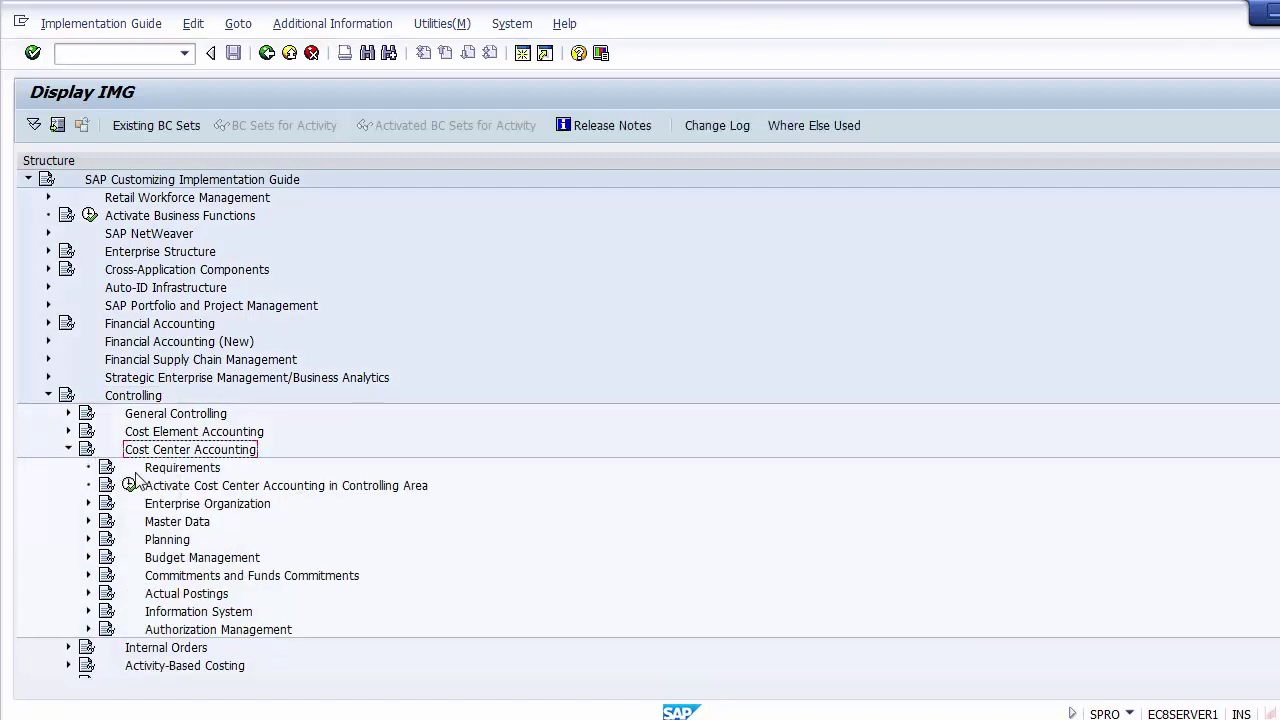
Expand Planning under Cost Center Accounting and its Basic Settings for Planning node, checking the path against the PowerPoint slide
{"action": "left_click", "coordinate": [137, 541]}
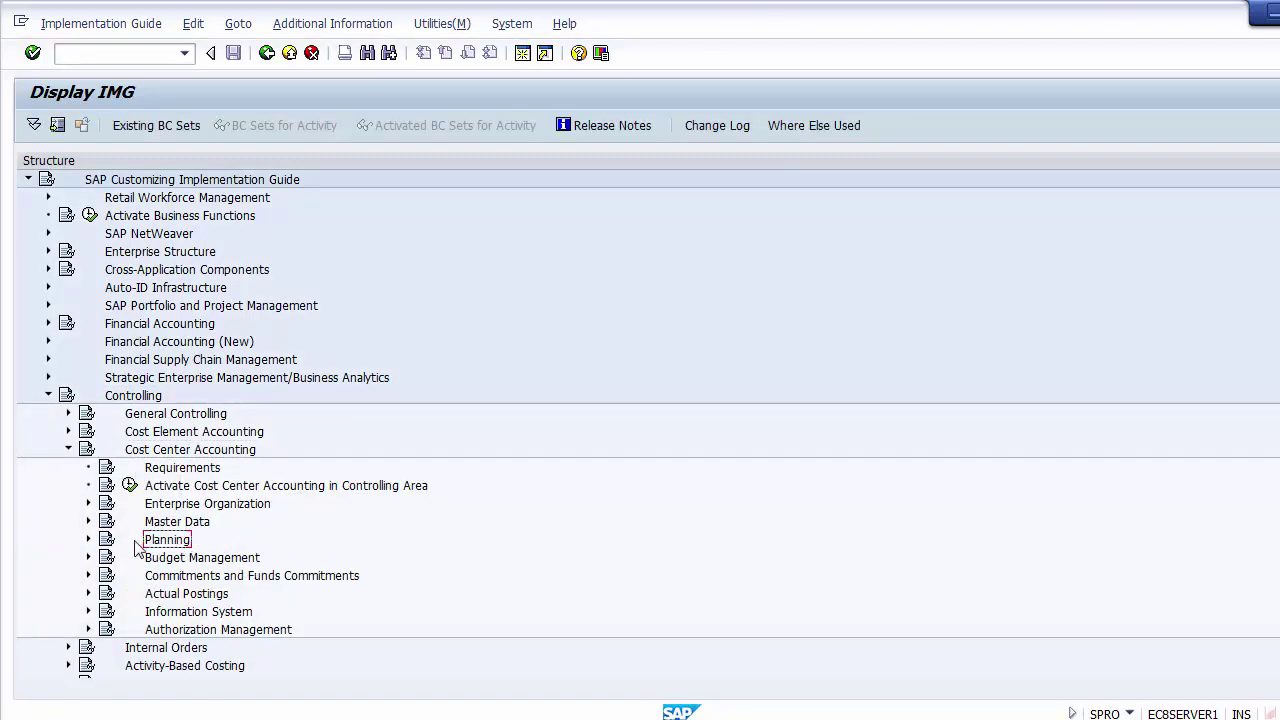
{"action": "left_click", "coordinate": [88, 539]}
{"action": "key", "text": "alt+Tab"}
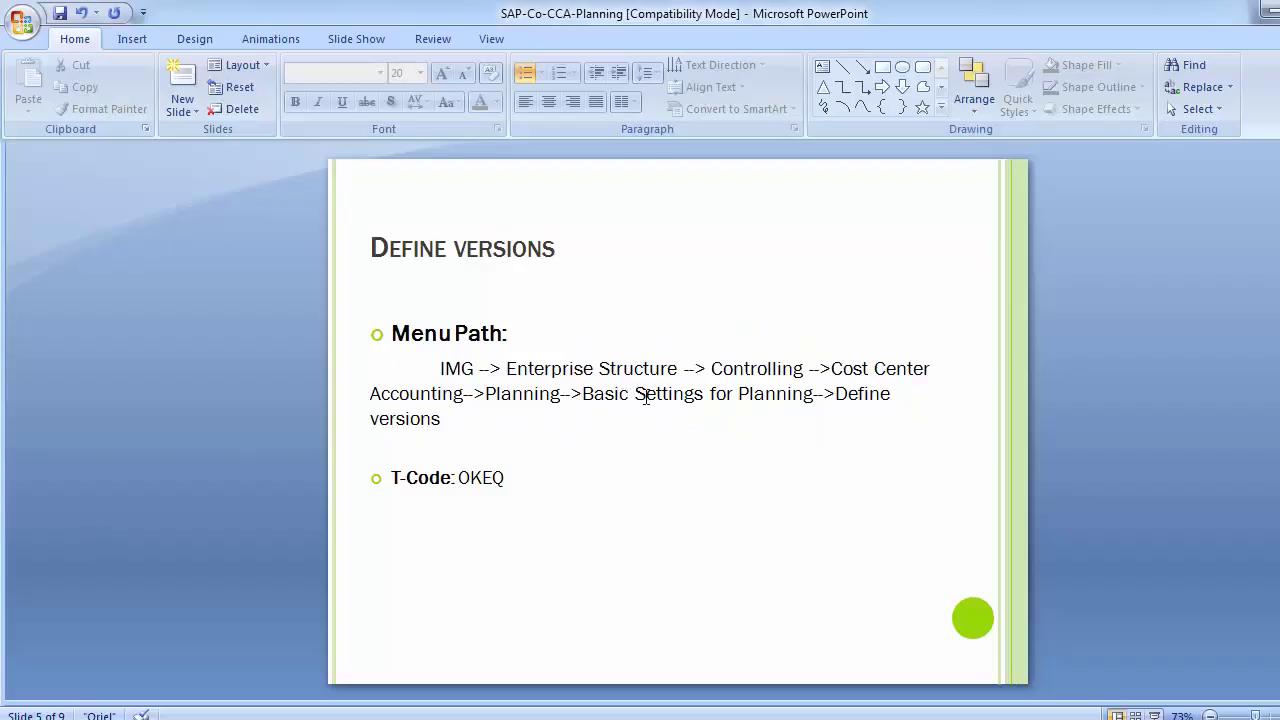
{"action": "key", "text": "alt+Tab"}
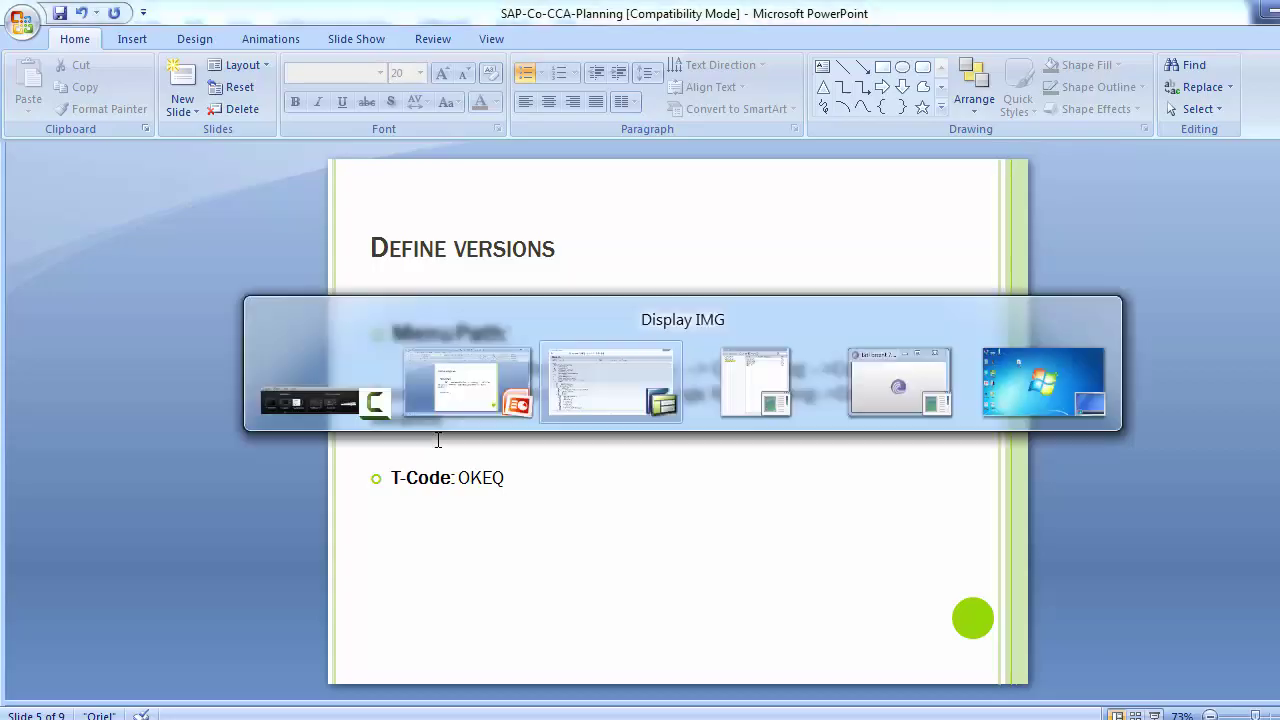
{"action": "left_click", "coordinate": [238, 522]}
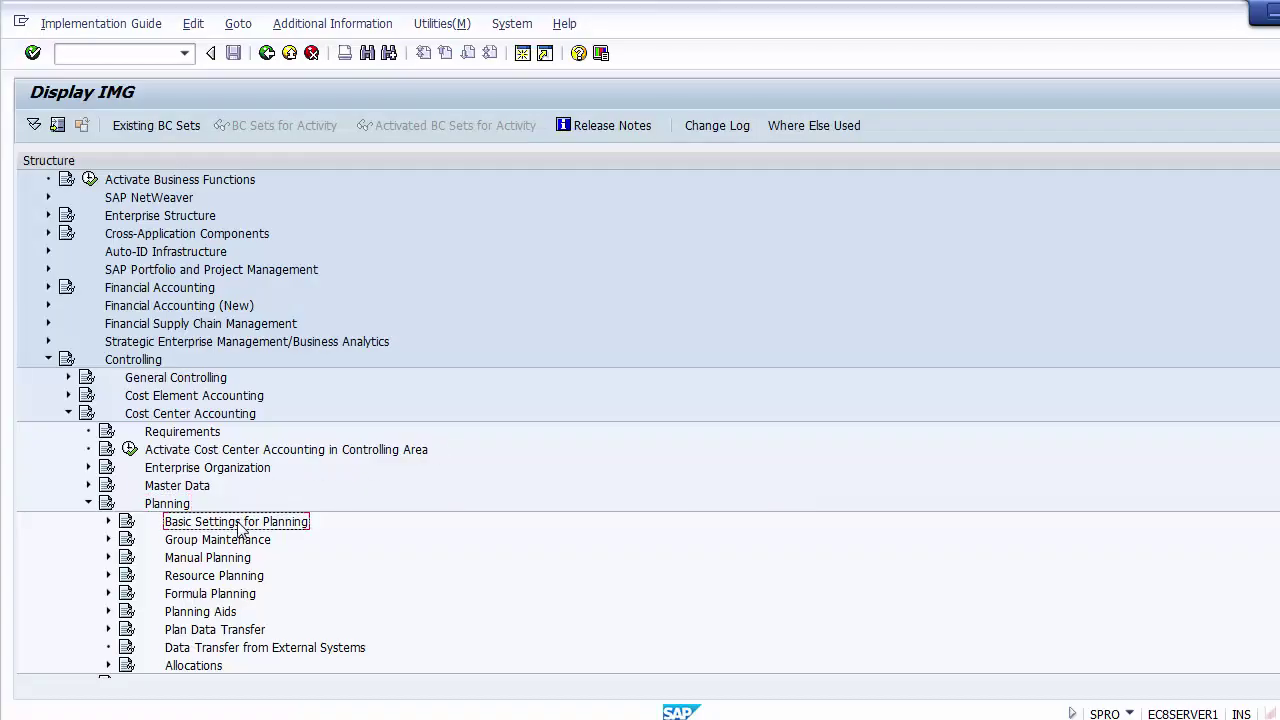
{"action": "left_click", "coordinate": [108, 521]}
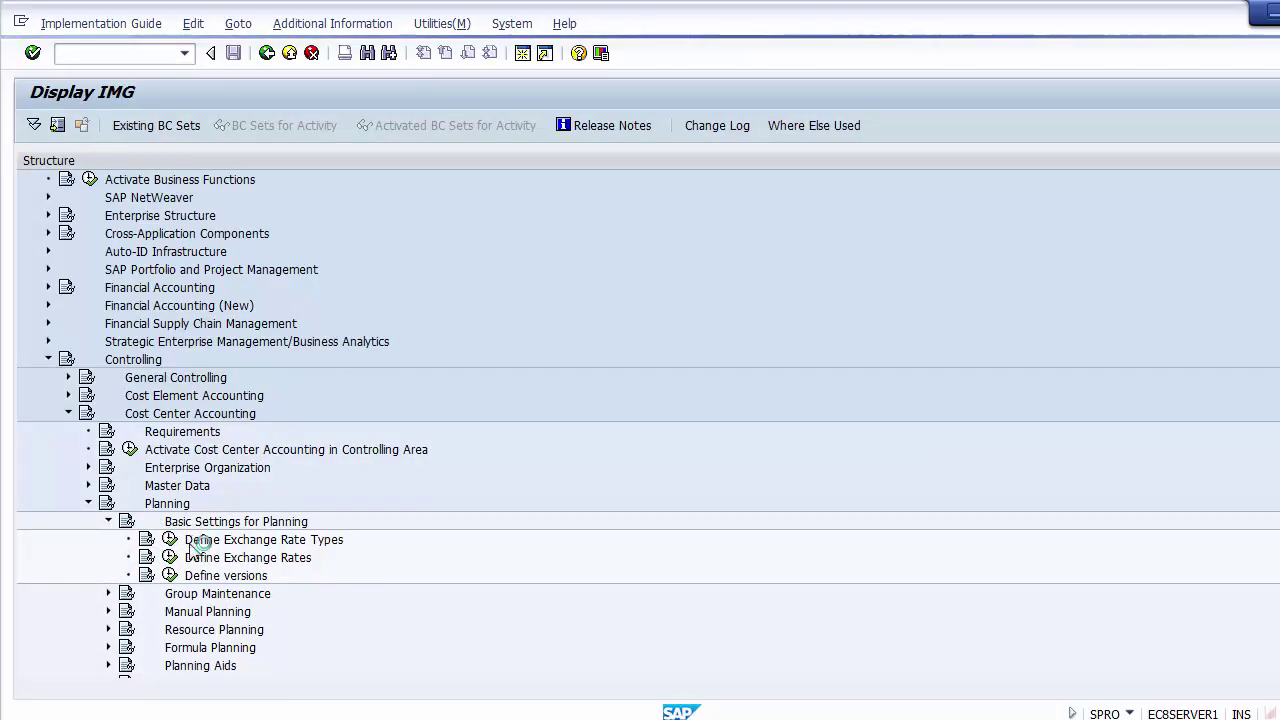
Execute Define versions with the activity Maintain Settings of Version in Controlling Area for controlling area Z100
{"action": "left_click", "coordinate": [236, 576]}
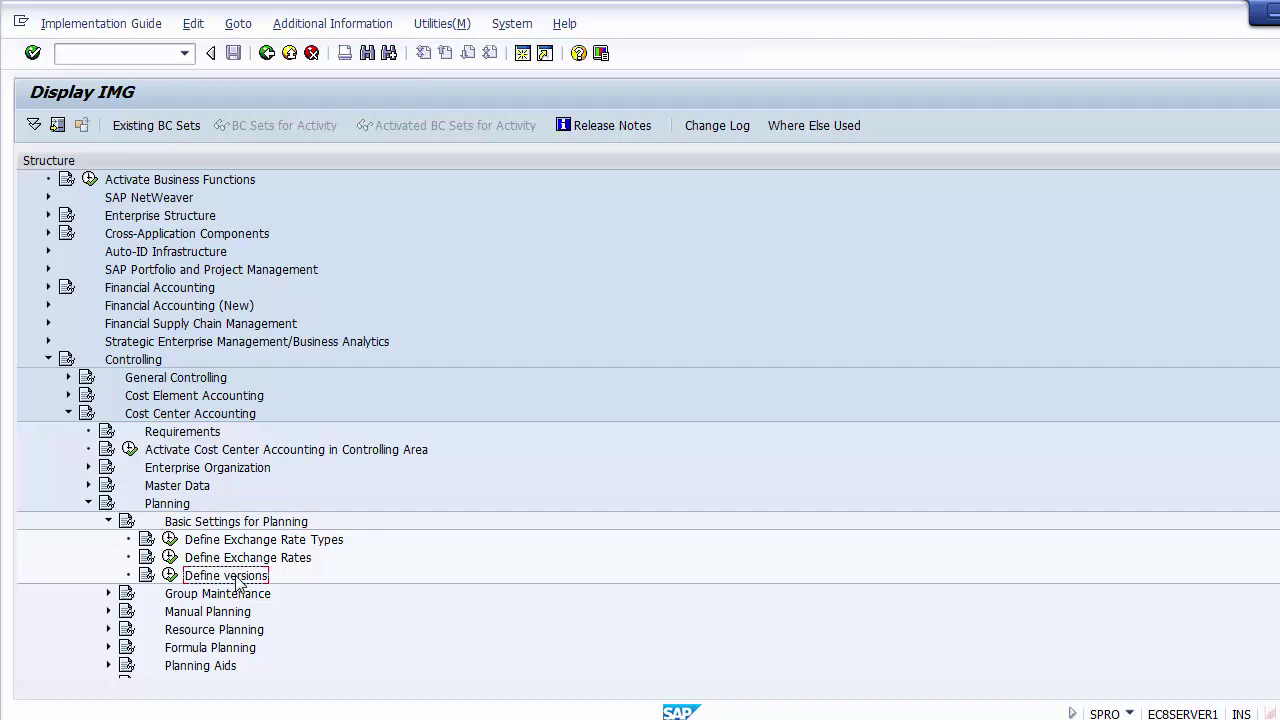
{"action": "left_click", "coordinate": [170, 577]}
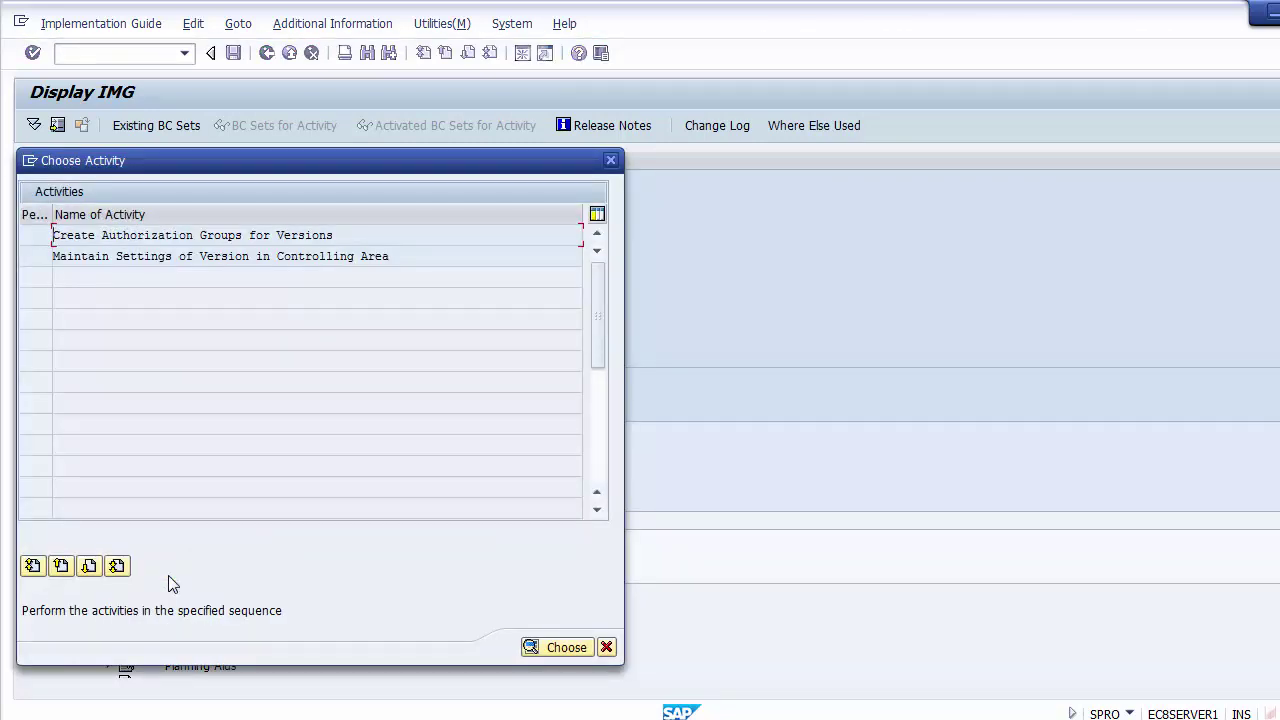
{"action": "double_click", "coordinate": [169, 258]}
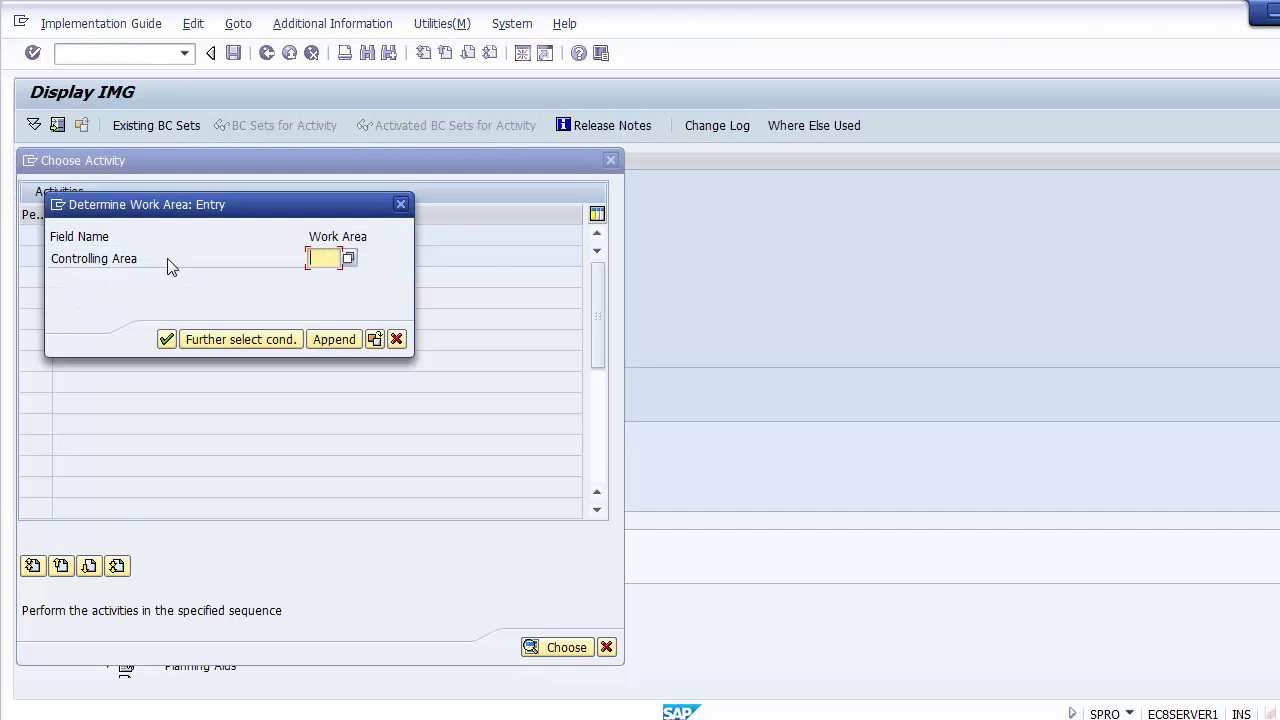
{"action": "type", "text": "z"}
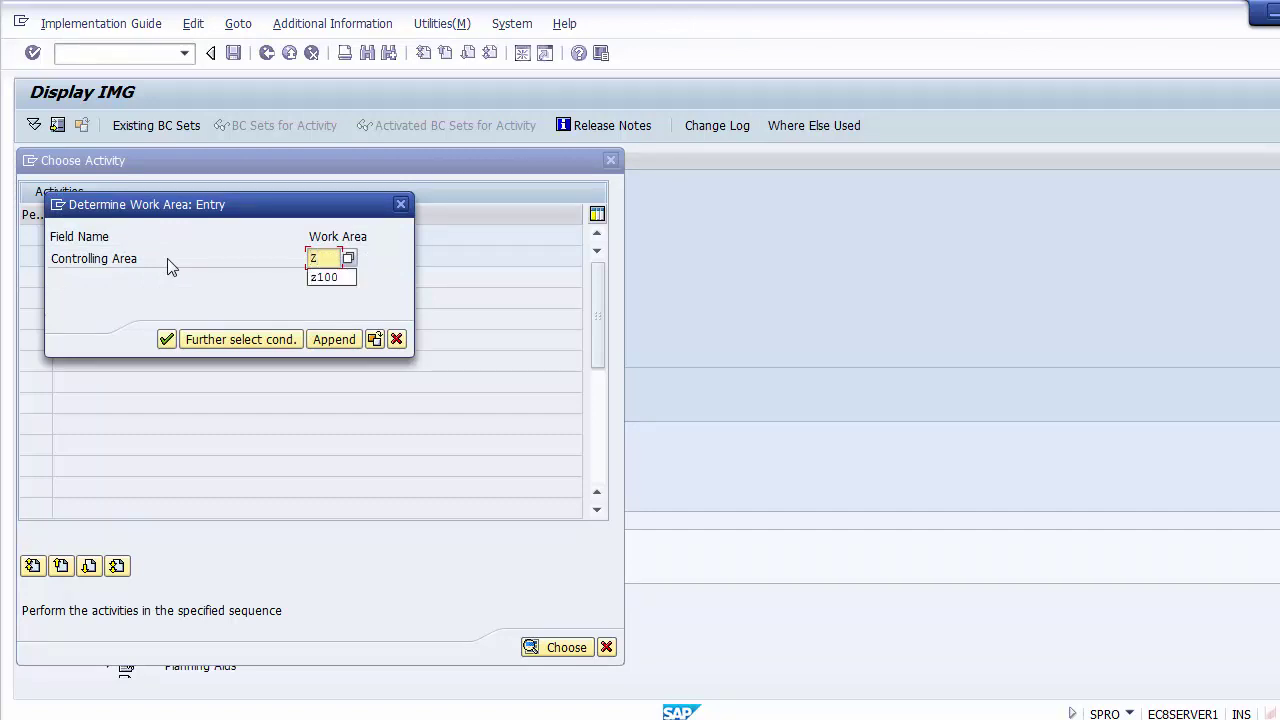
{"action": "type", "text": "100"}
{"action": "key", "text": "Return"}
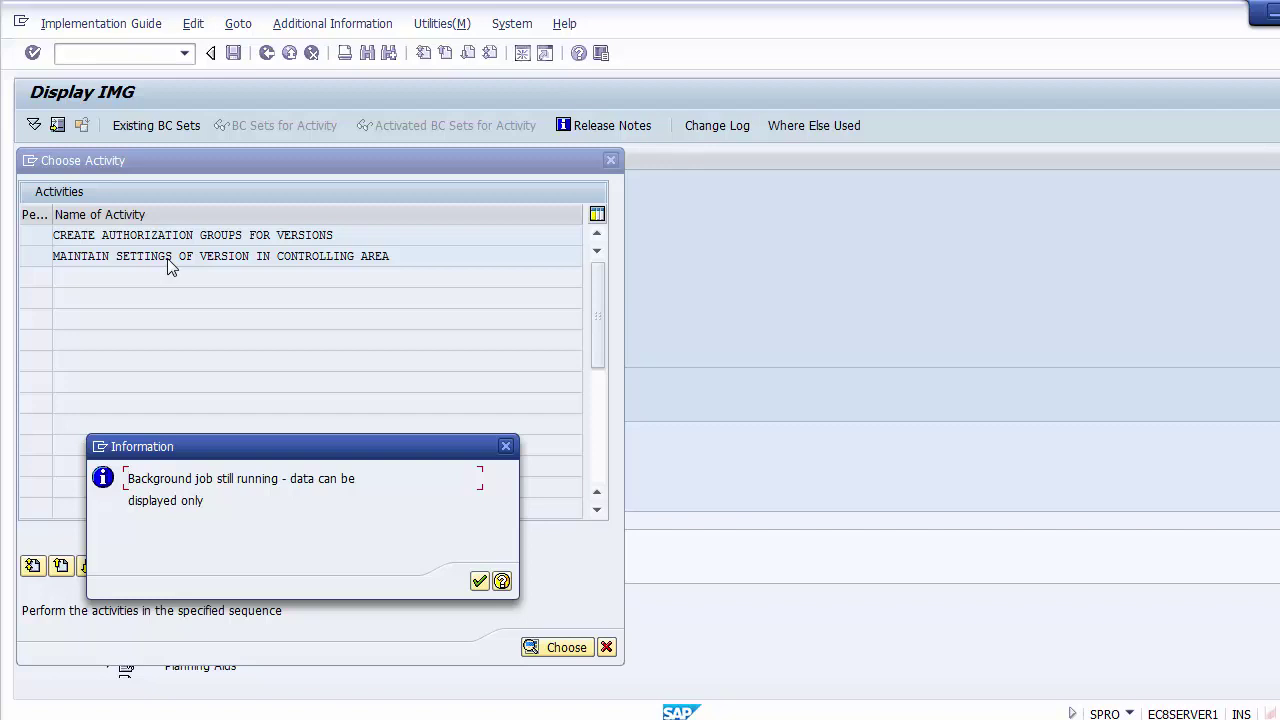
{"action": "key", "text": "Return"}
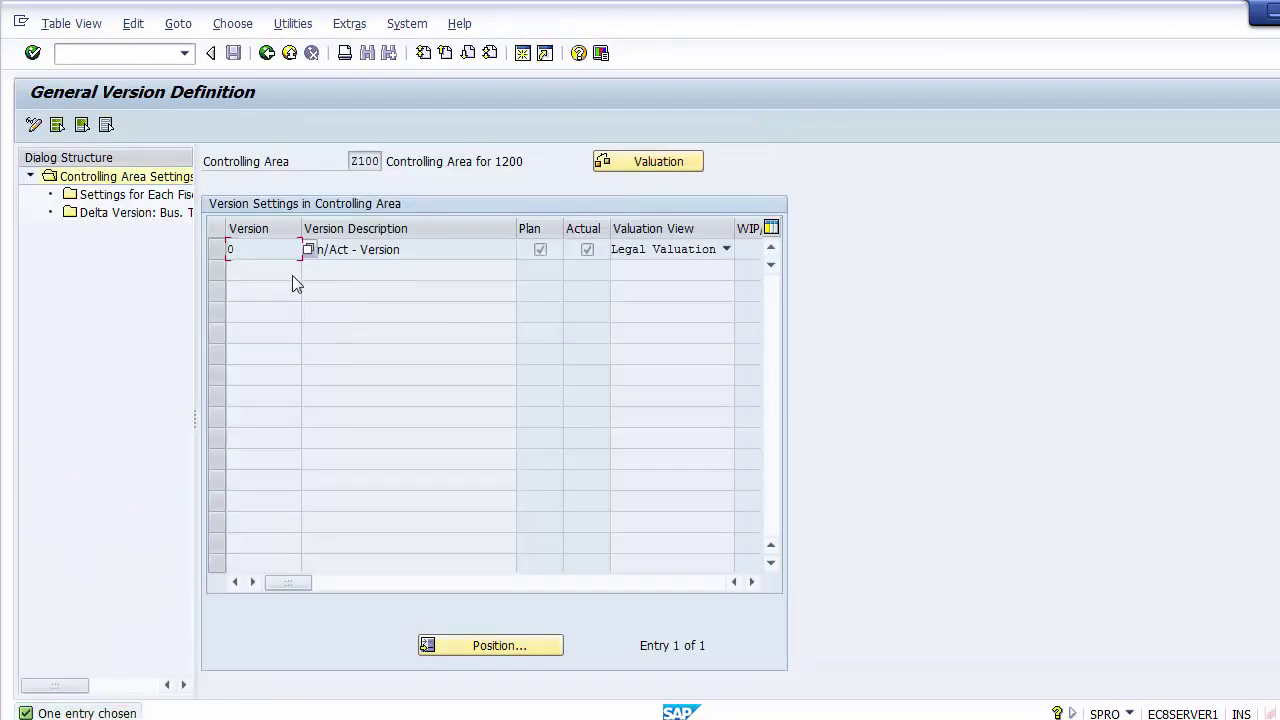
Examine the version 0 entry, including its description and Plan setting, in the general version definition
{"action": "left_click", "coordinate": [217, 250]}
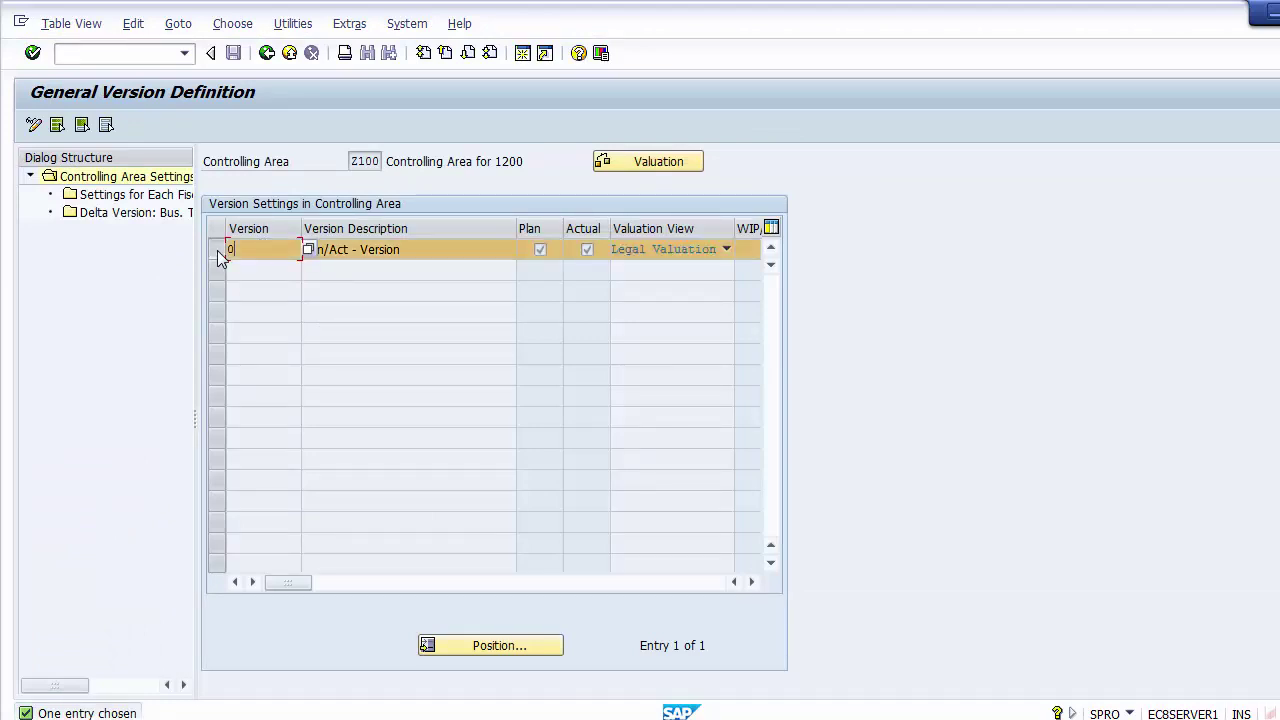
{"action": "left_click", "coordinate": [228, 250]}
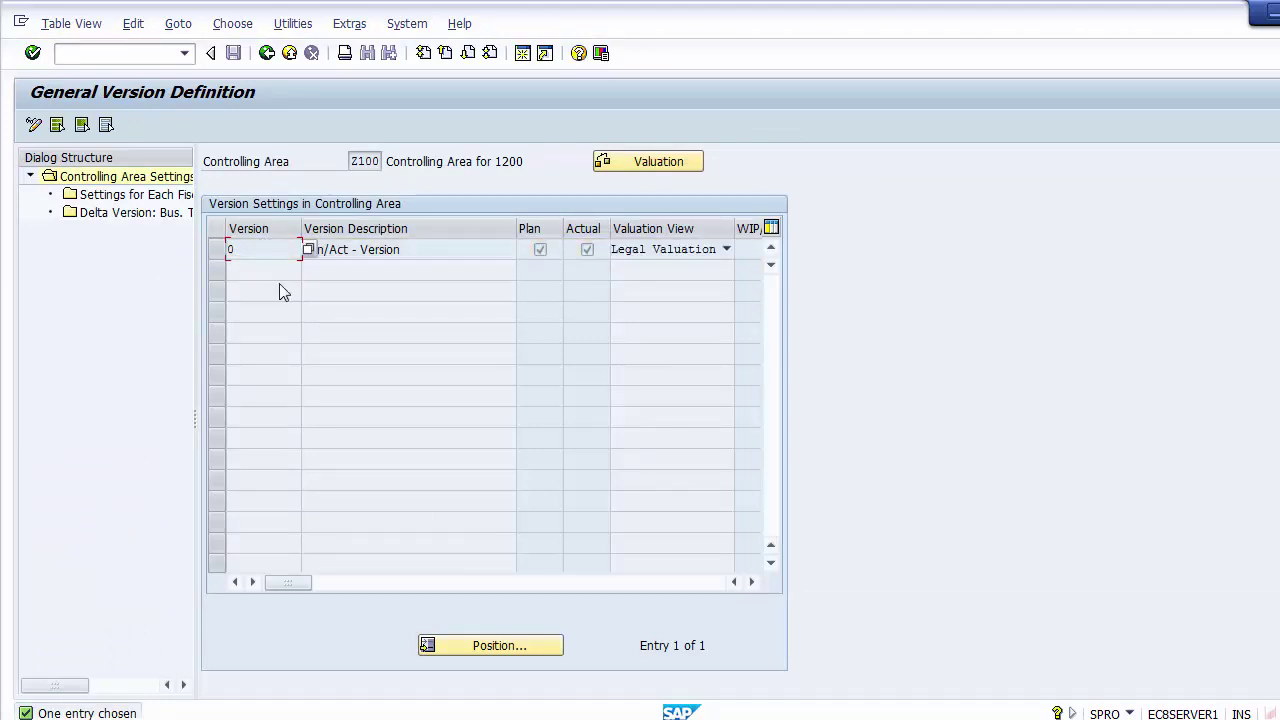
{"action": "left_click", "coordinate": [536, 256]}
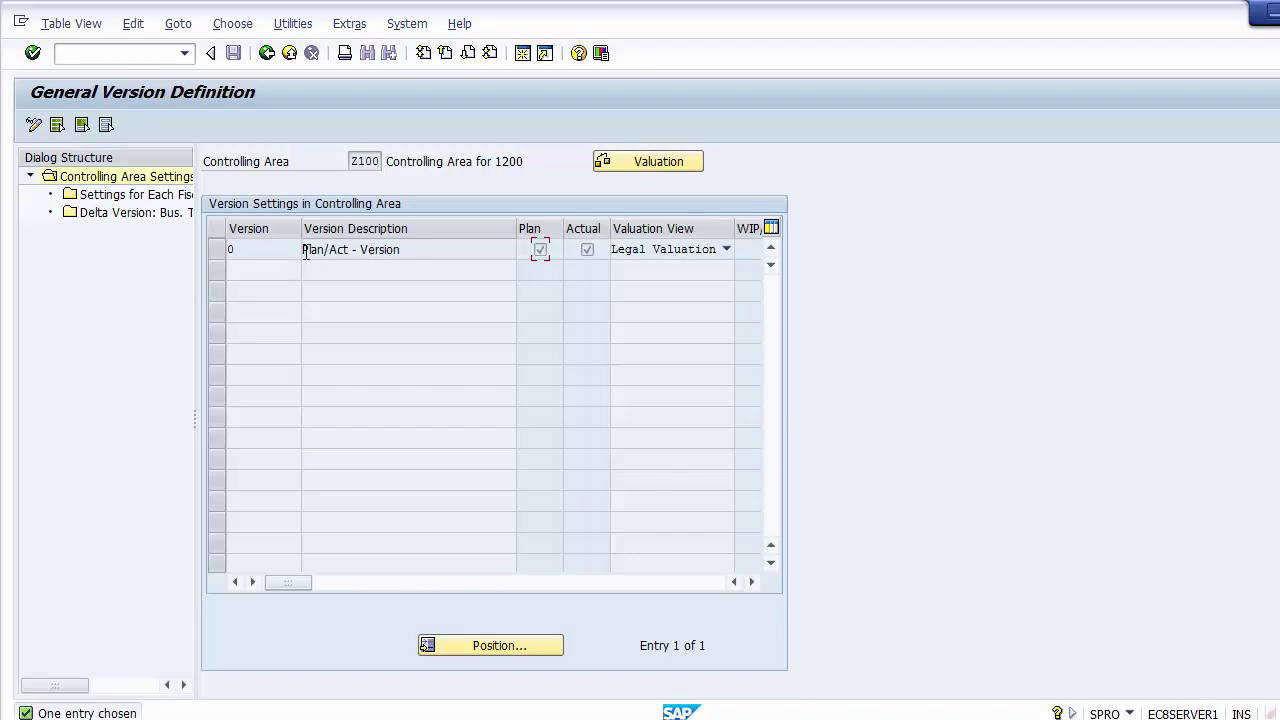
{"action": "double_click", "coordinate": [251, 252]}
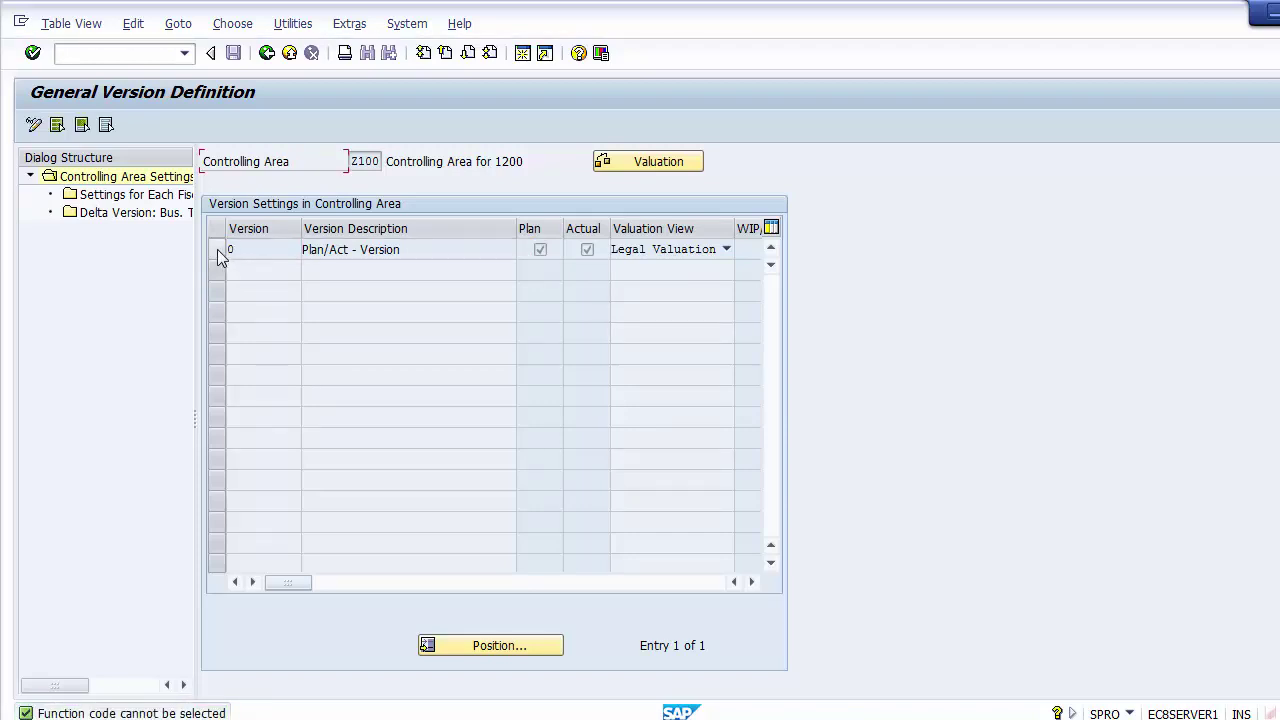
View the Settings for Each Fiscal Year of version 0, check the 2014 and 2015 rows, and go back to the version definition
{"action": "left_click", "coordinate": [217, 250]}
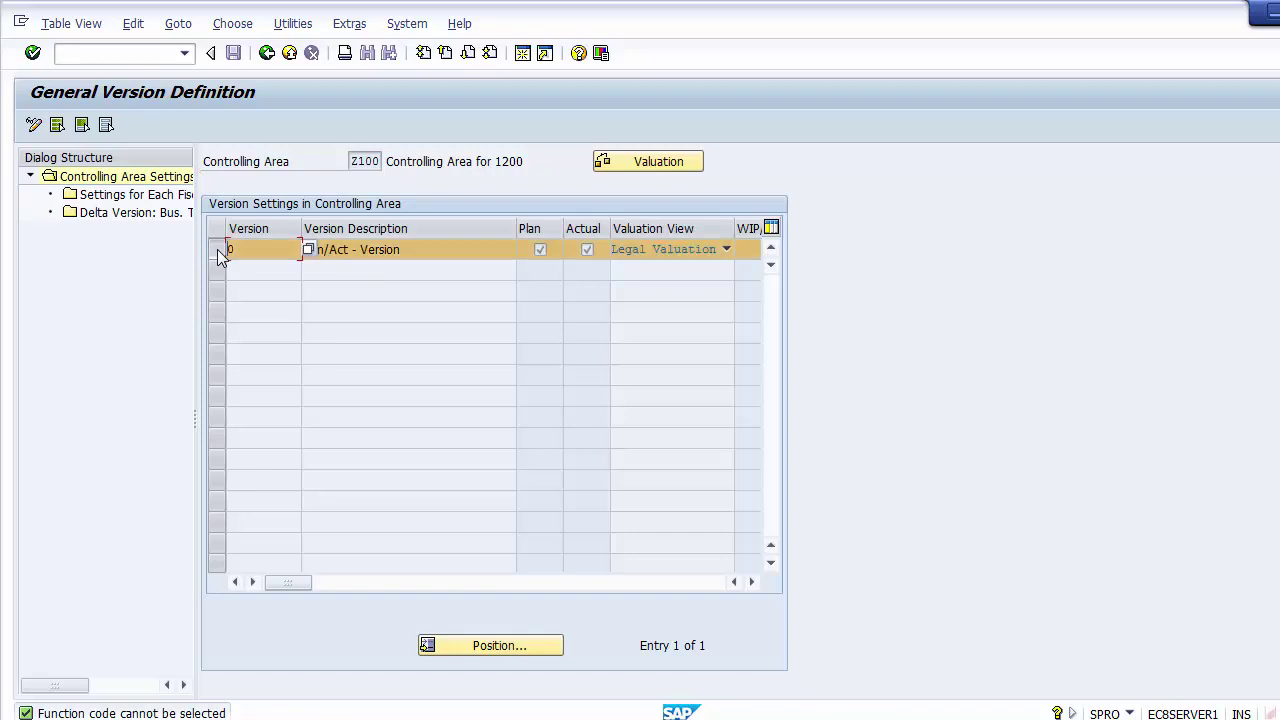
{"action": "double_click", "coordinate": [136, 197]}
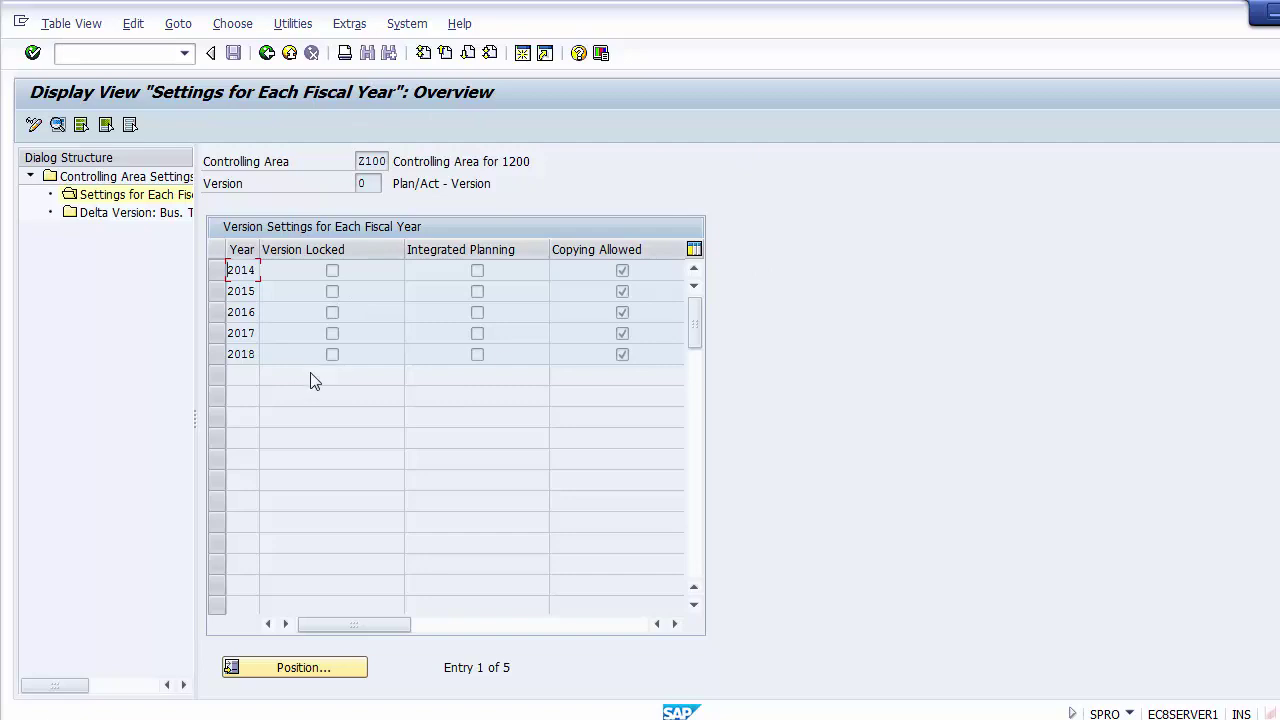
{"action": "mouse_move", "coordinate": [217, 270]}
{"action": "left_mouse_down"}
{"action": "mouse_move", "coordinate": [221, 290]}
{"action": "mouse_move", "coordinate": [221, 277]}
{"action": "left_mouse_up"}
{"action": "left_click", "coordinate": [217, 271]}
{"action": "left_click", "coordinate": [218, 291]}
{"action": "left_click", "coordinate": [266, 52]}
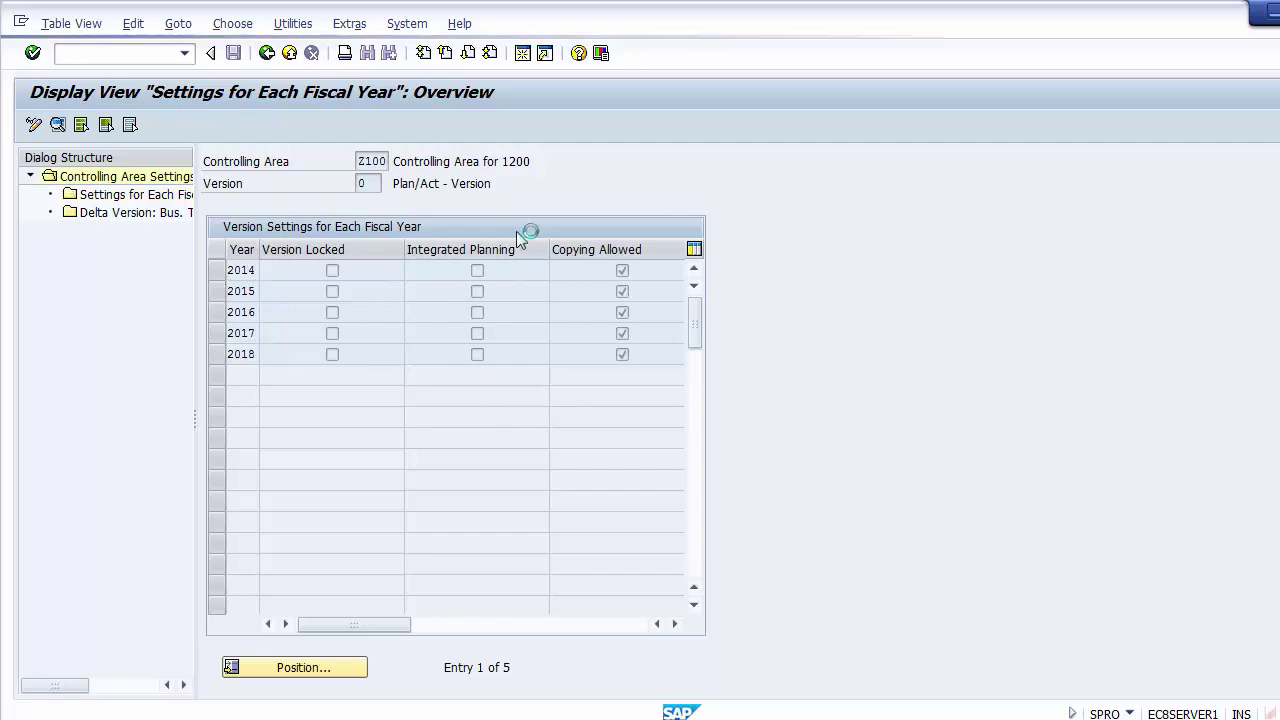
Leave the general version definition and close the activity list to return to the IMG structure
{"action": "left_click", "coordinate": [540, 250]}
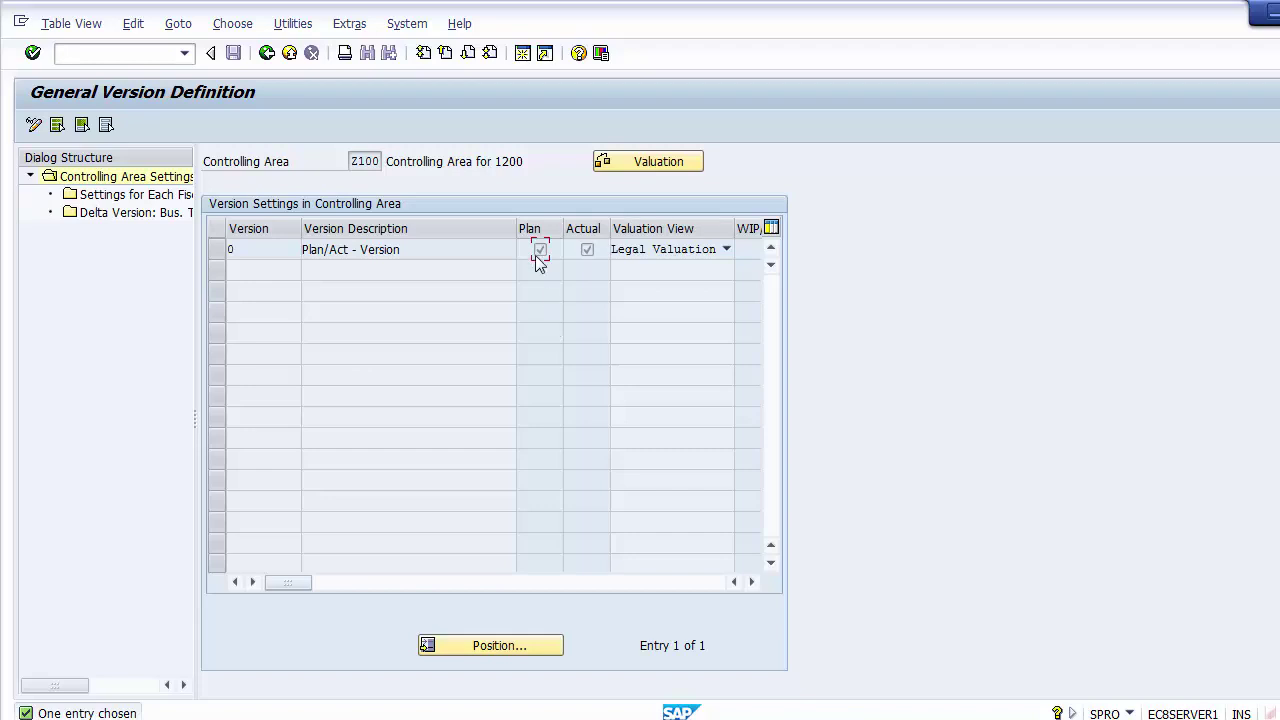
{"action": "left_click", "coordinate": [266, 56]}
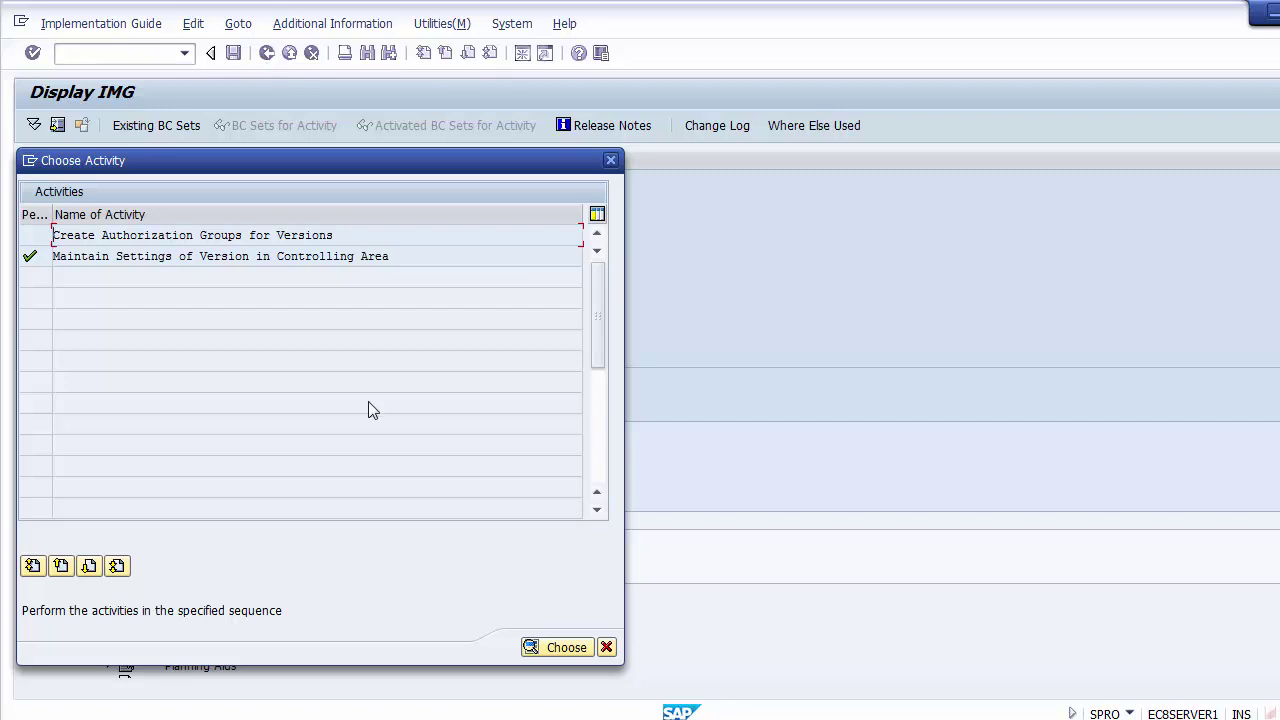
{"action": "left_click", "coordinate": [607, 650]}
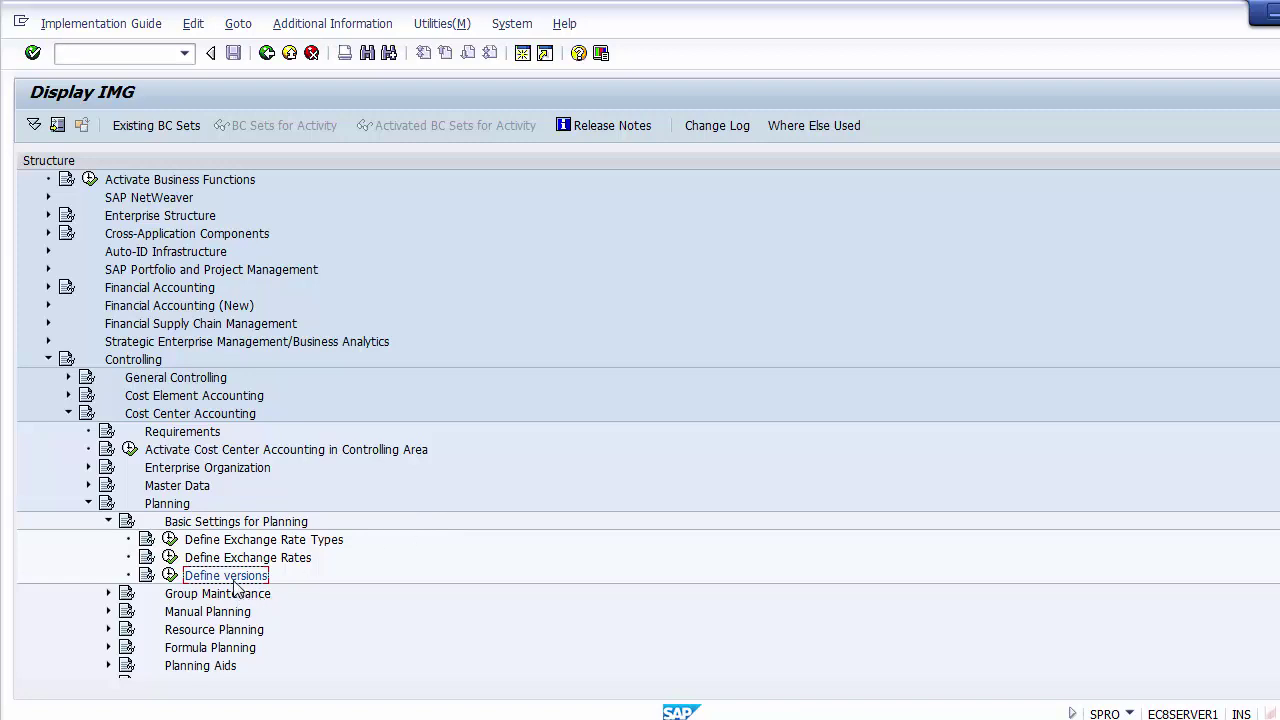
Read the Define Planning Layout slide in PowerPoint and return to the SAP IMG structure
{"action": "left_click", "coordinate": [424, 650]}
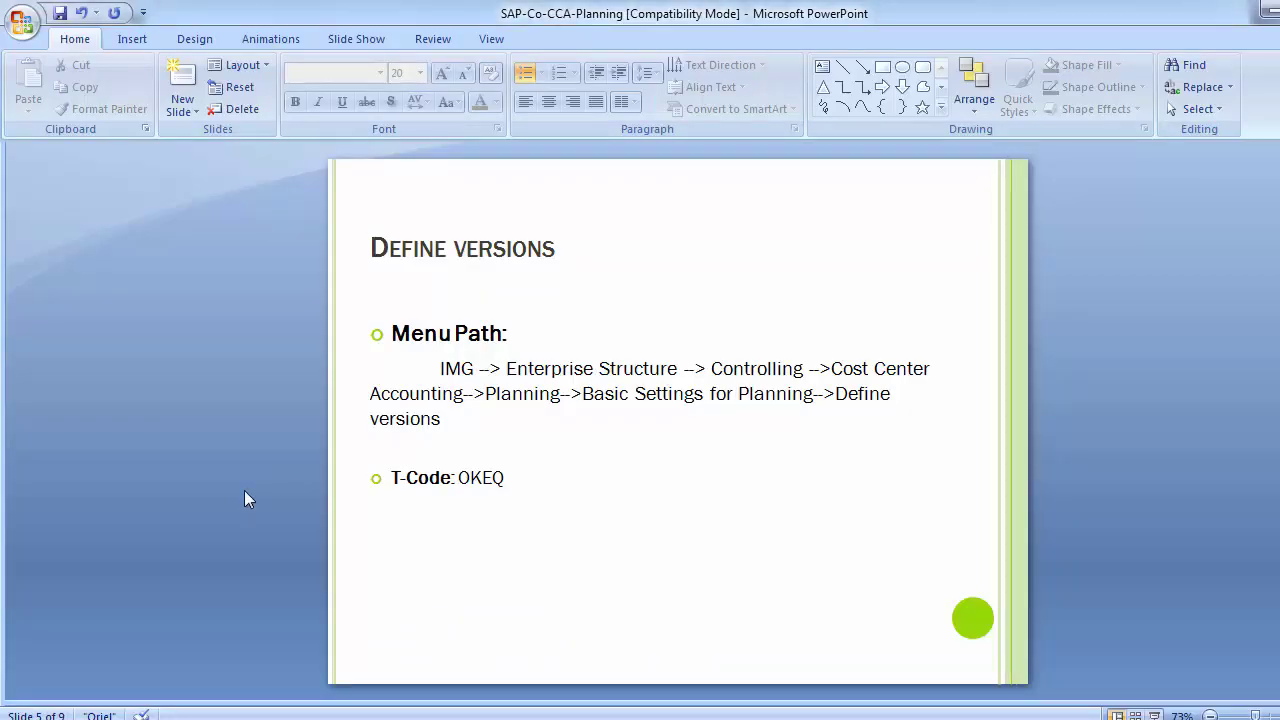
{"action": "scroll", "coordinate": [244, 490], "scroll_direction": "down", "scroll_amount": 1}
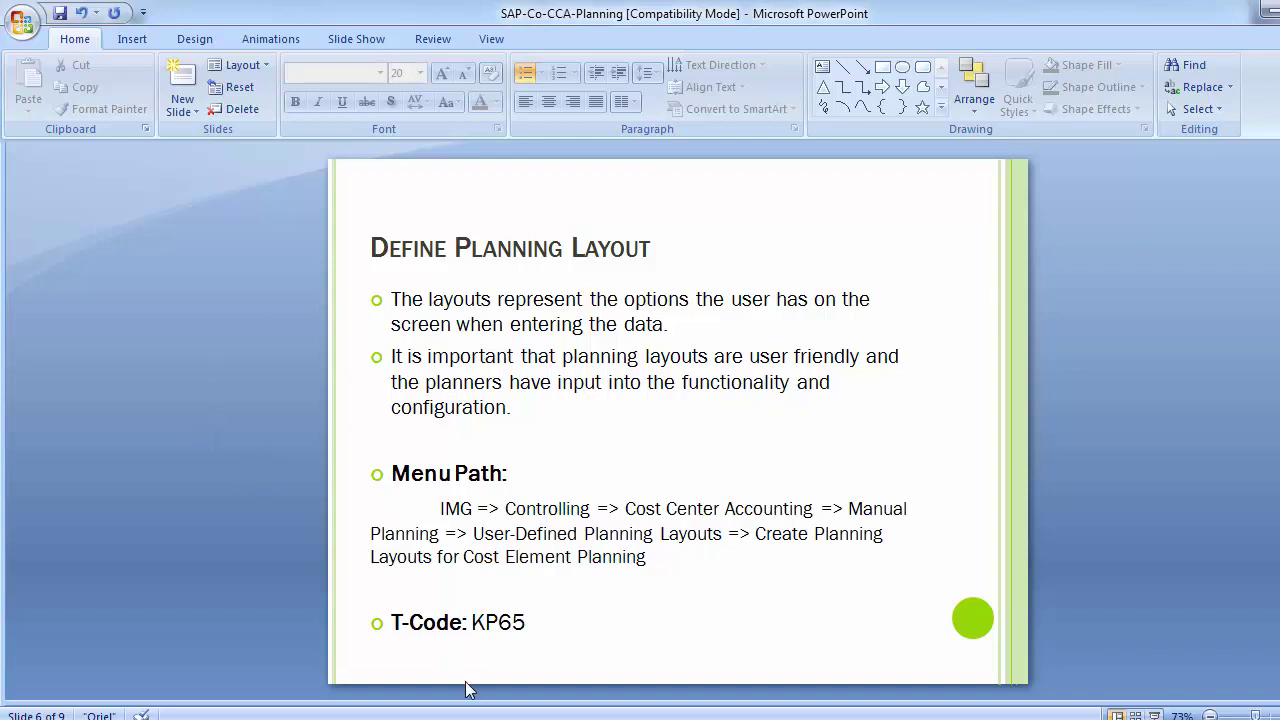
{"action": "mouse_move", "coordinate": [537, 703]}
{"action": "left_click", "coordinate": [609, 670]}
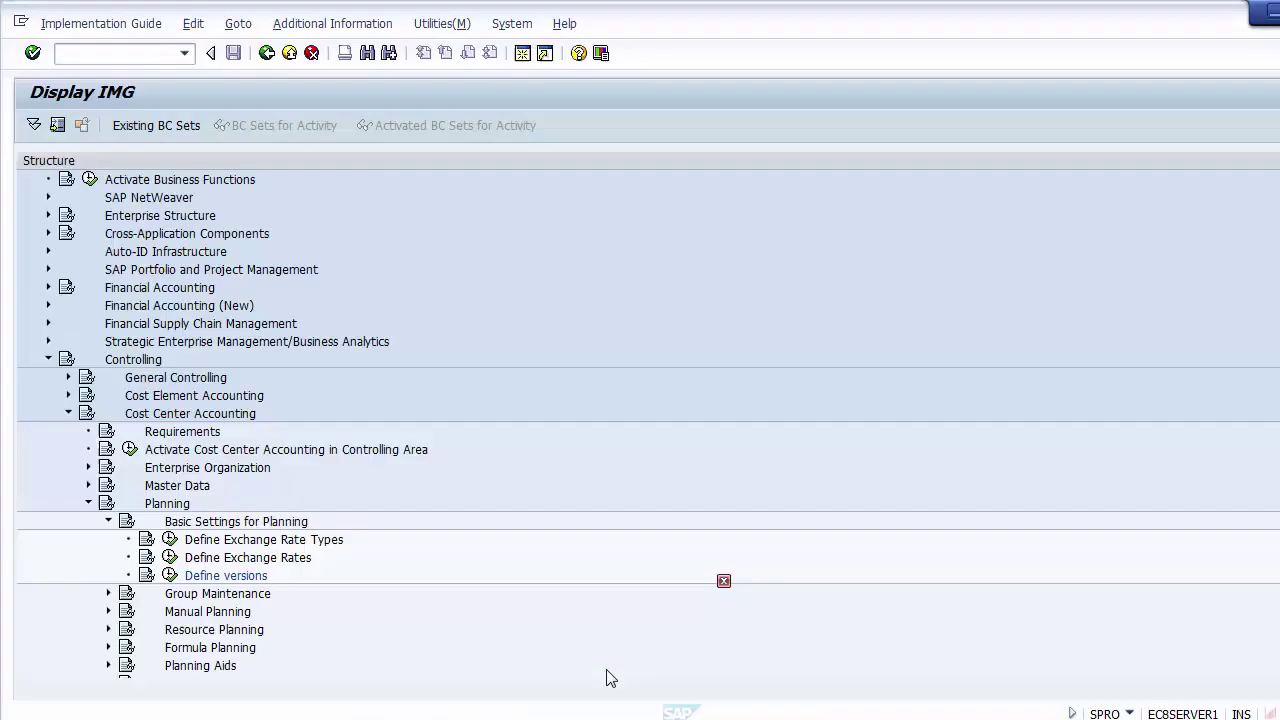
Collapse the Planning node under Cost Center Accounting and compare its position with the menu path on the PowerPoint slide
{"action": "left_click", "coordinate": [88, 503]}
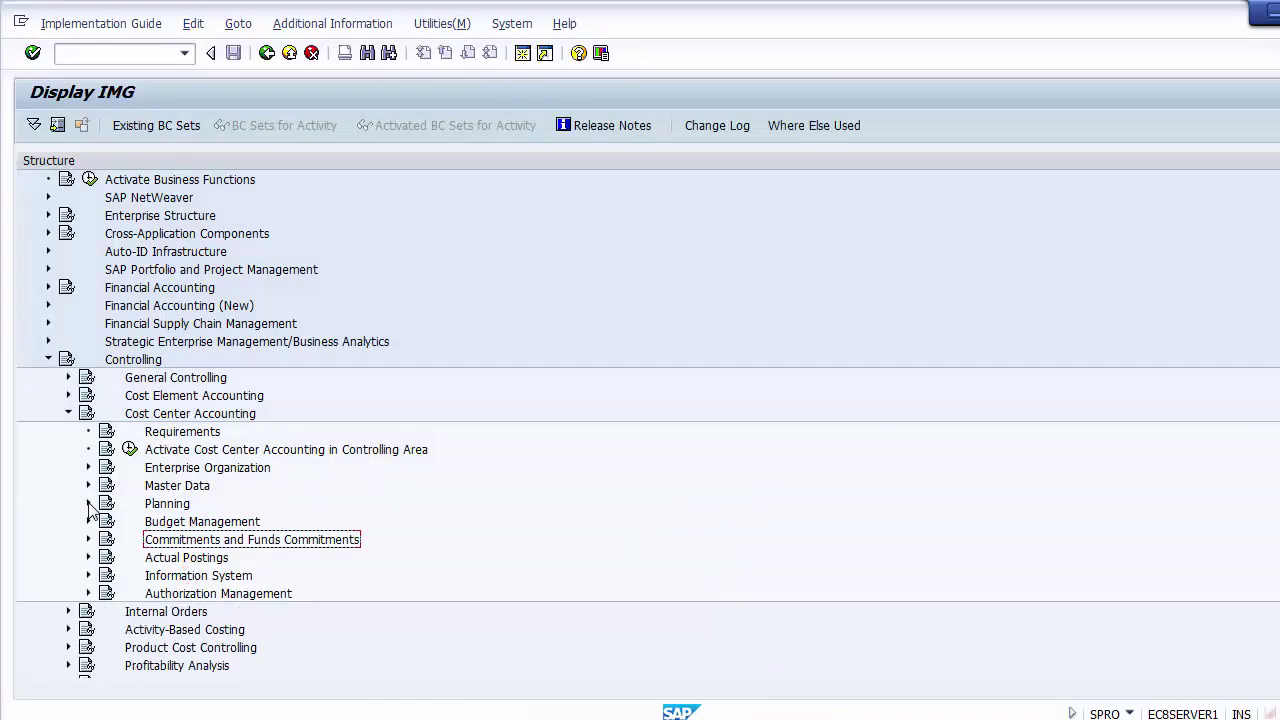
{"action": "left_click", "coordinate": [197, 415]}
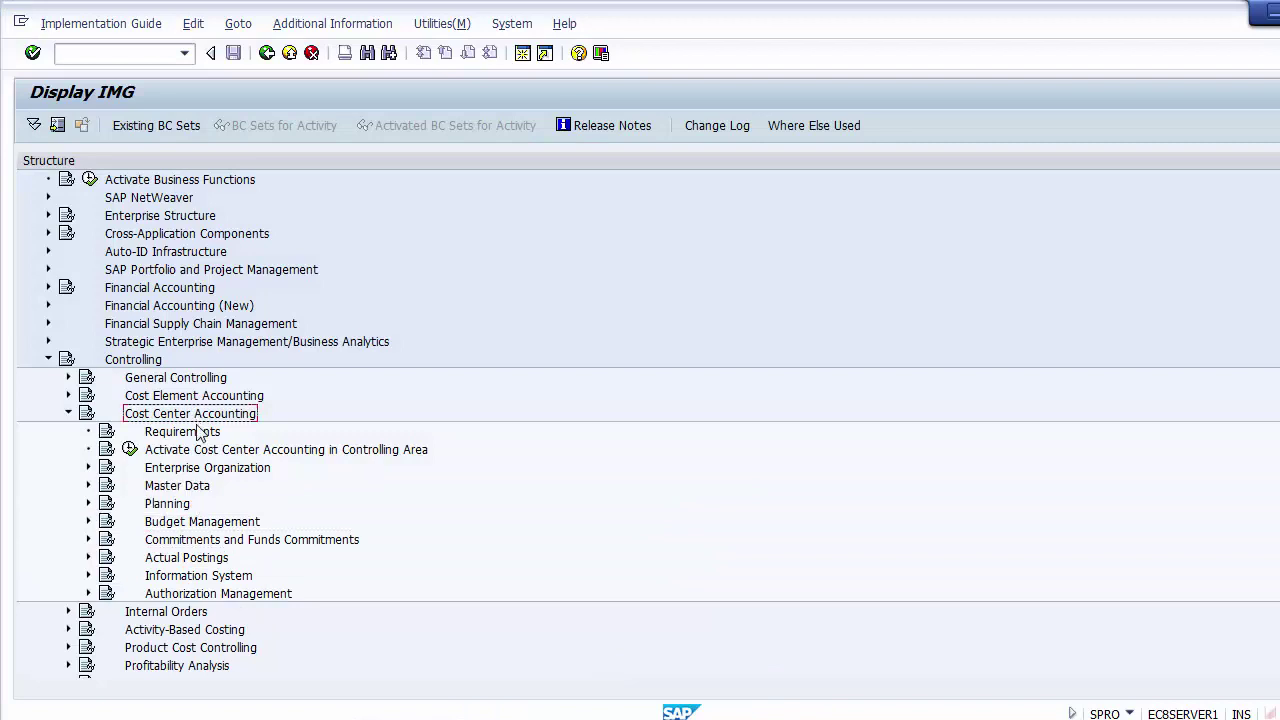
{"action": "left_click", "coordinate": [170, 504]}
{"action": "key", "text": "alt+Tab"}
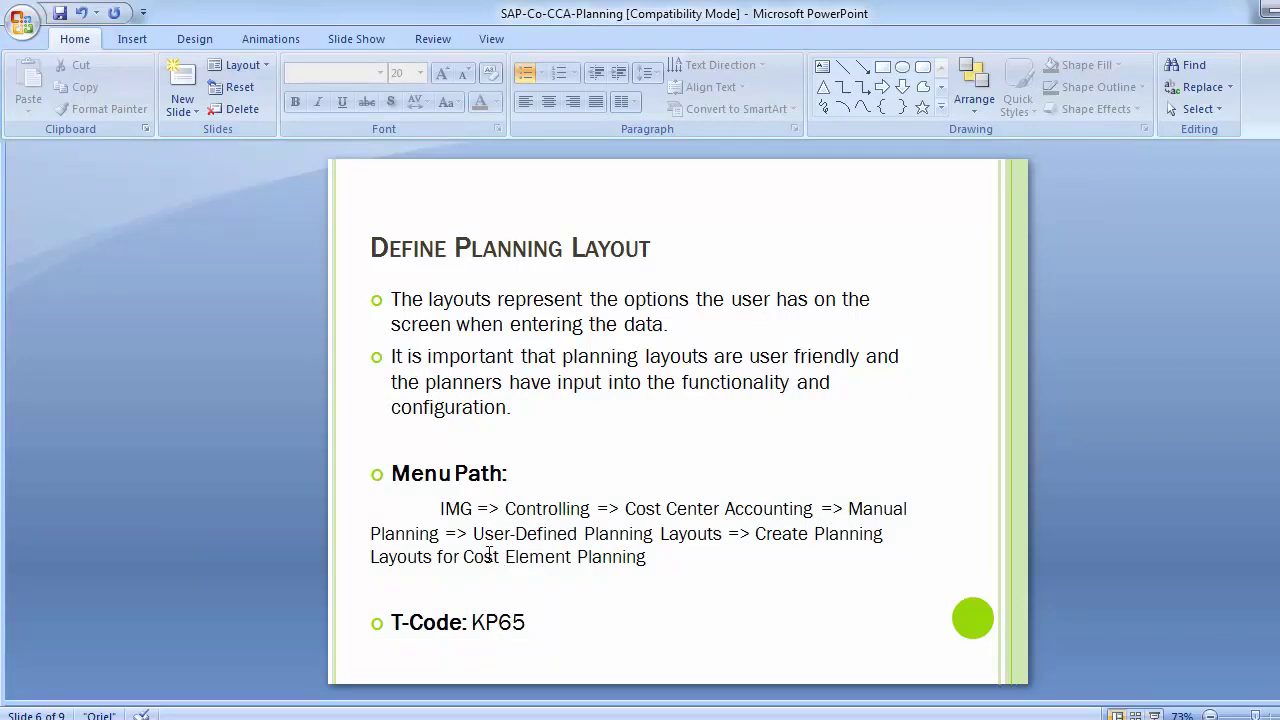
{"action": "key", "text": "alt+Tab"}
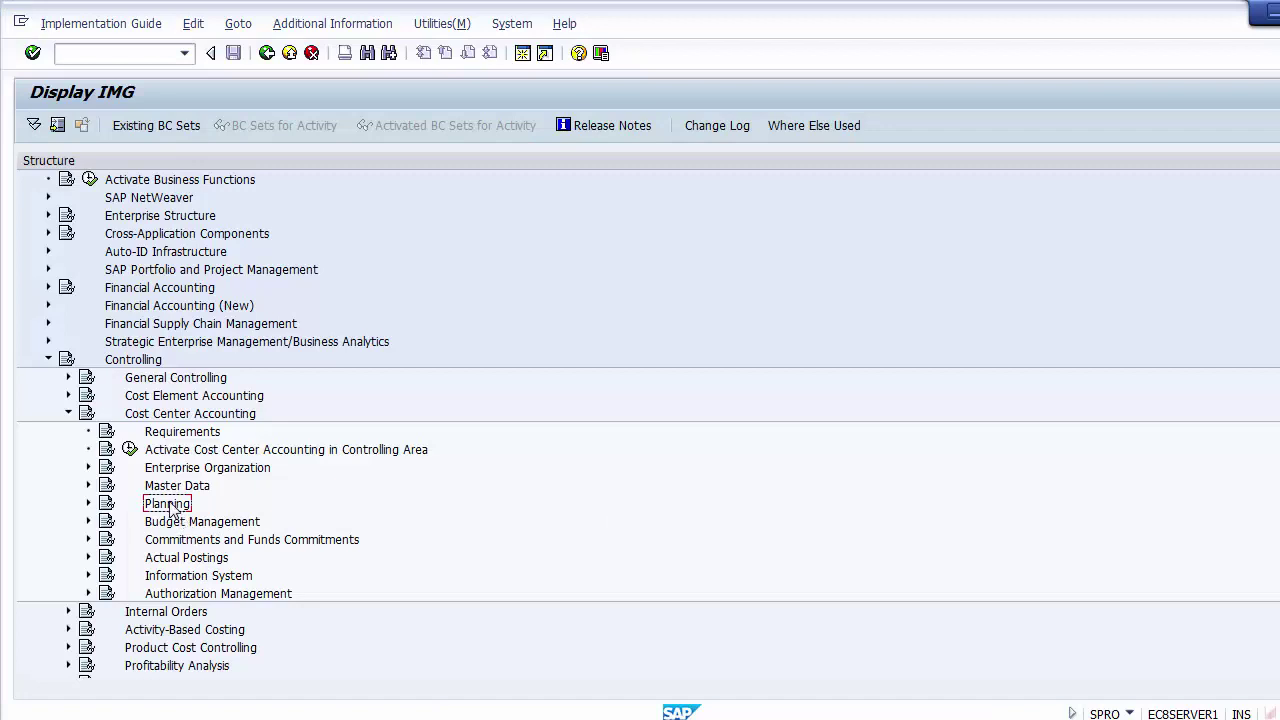
Expand Planning under Cost Center Accounting, collapse Basic Settings for Planning, and expand Manual Planning
{"action": "left_click", "coordinate": [88, 503]}
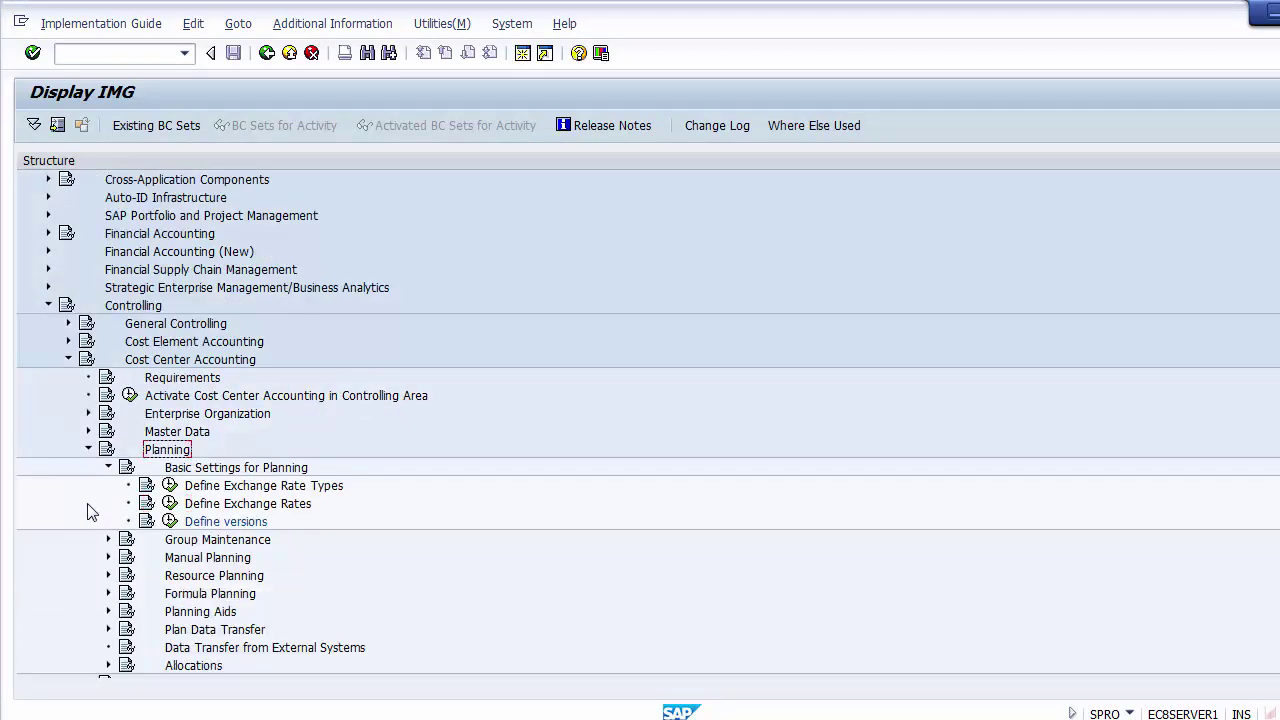
{"action": "left_click", "coordinate": [109, 467]}
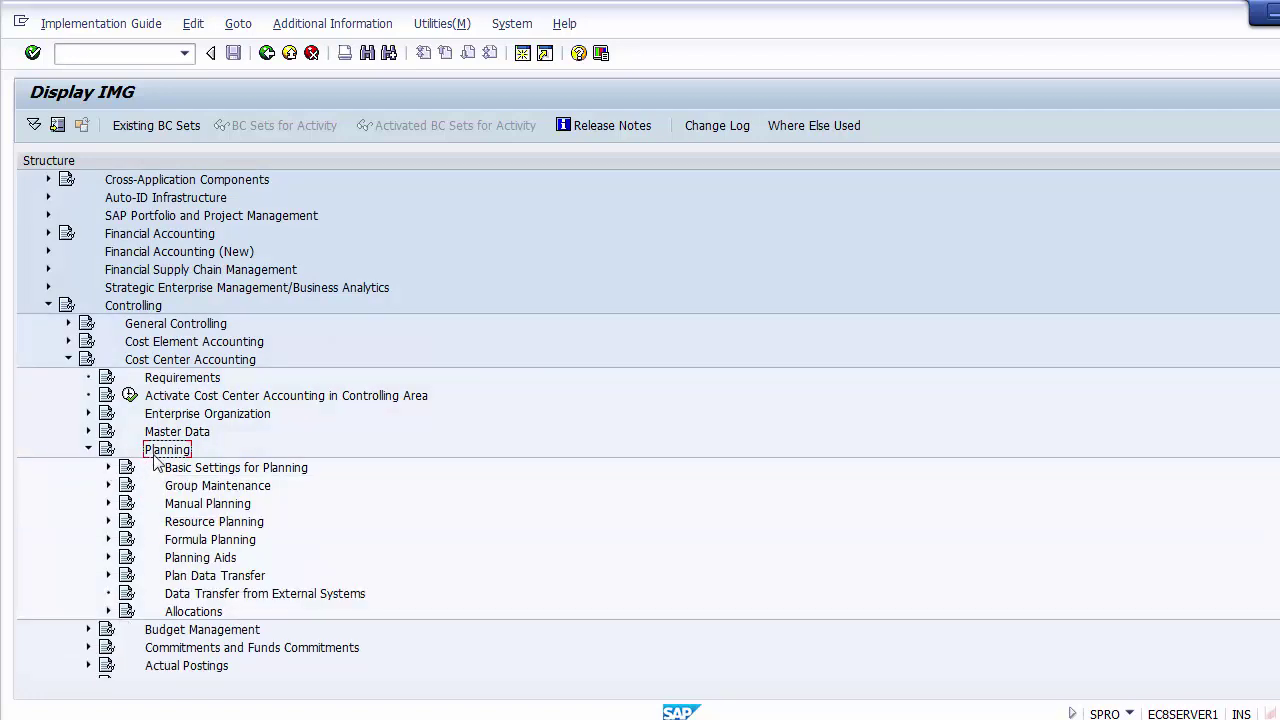
{"action": "left_click", "coordinate": [205, 504]}
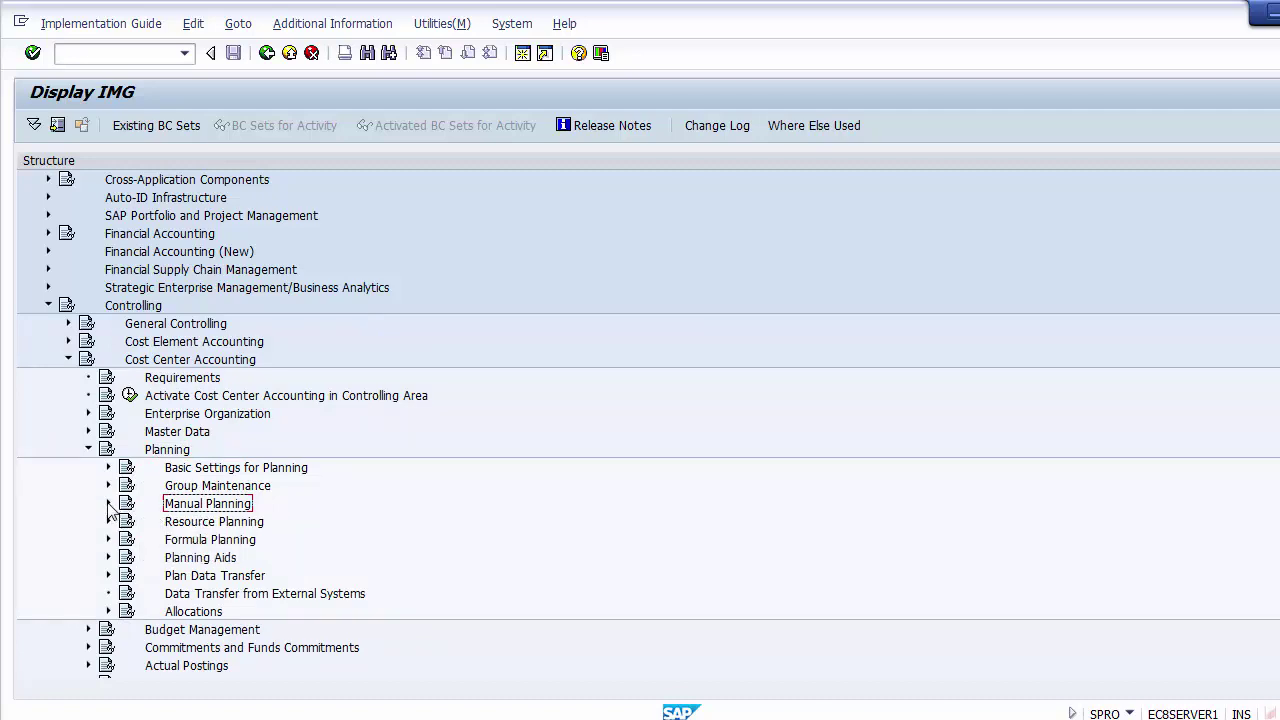
{"action": "left_click", "coordinate": [108, 503]}
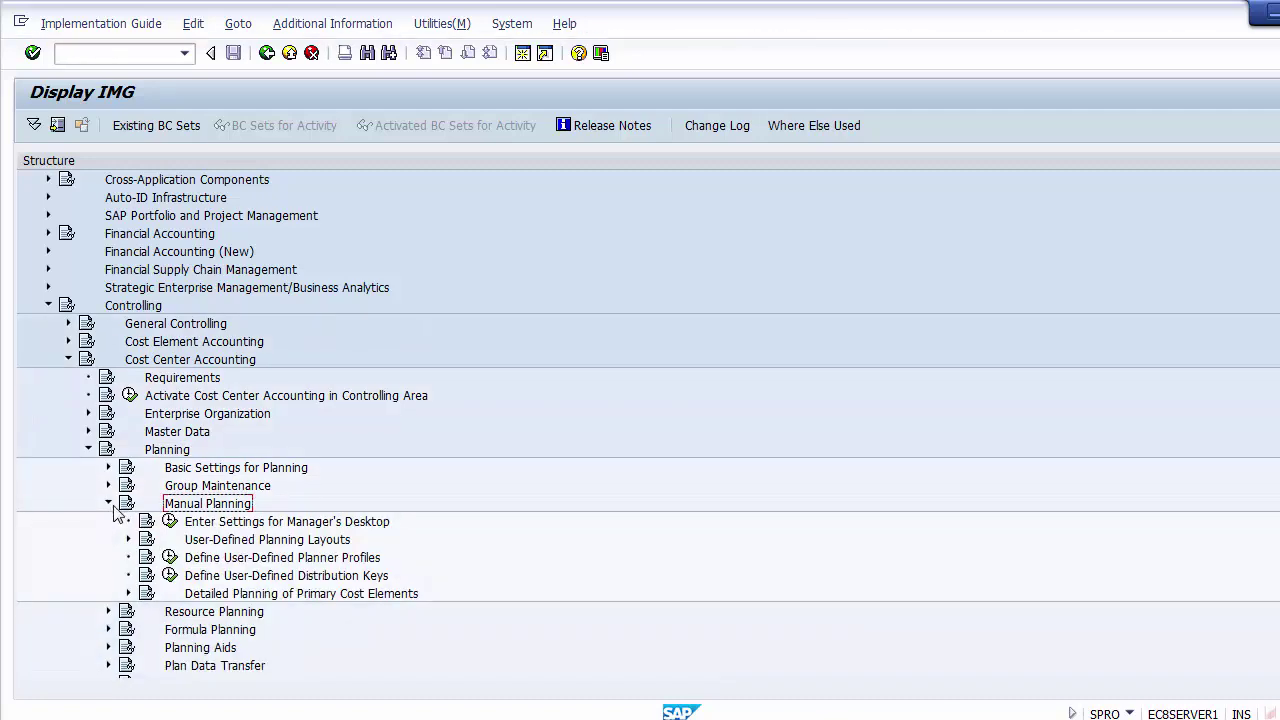
Check the menu path on the Define Planning Layout slide and expand User-Defined Planning Layouts in the SAP IMG structure
{"action": "left_click", "coordinate": [239, 541]}
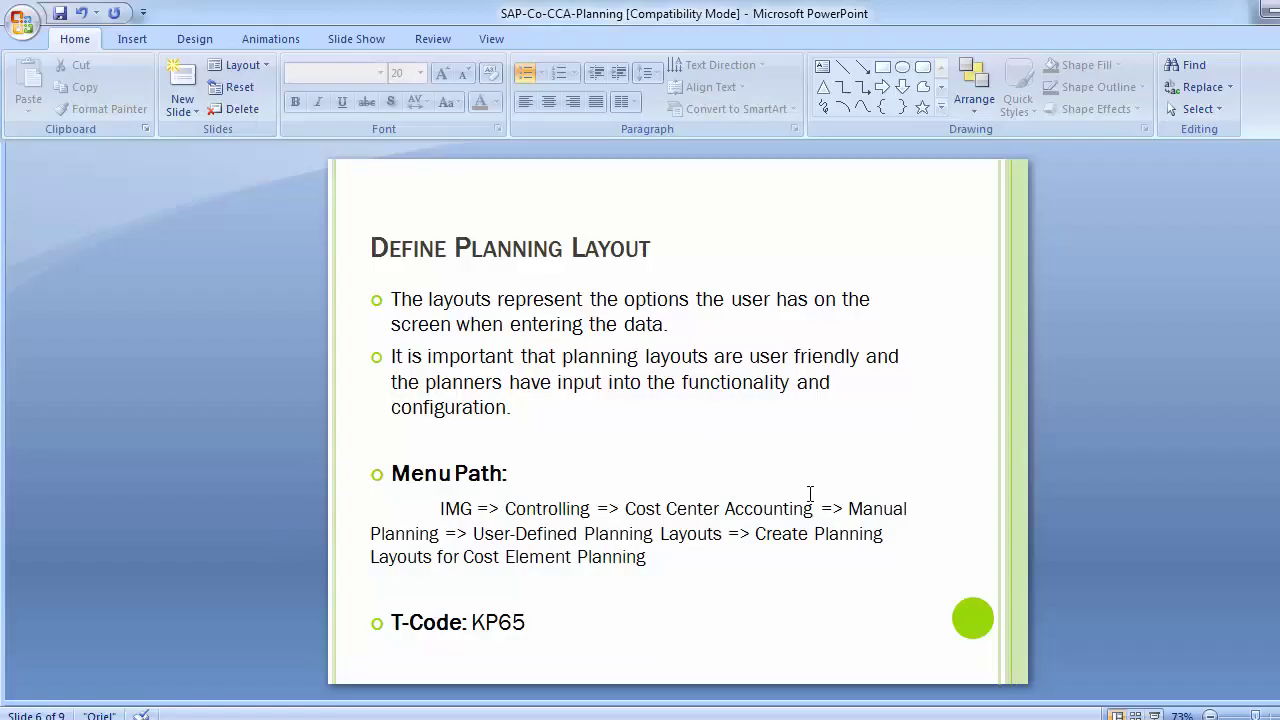
{"action": "left_click", "coordinate": [857, 512]}
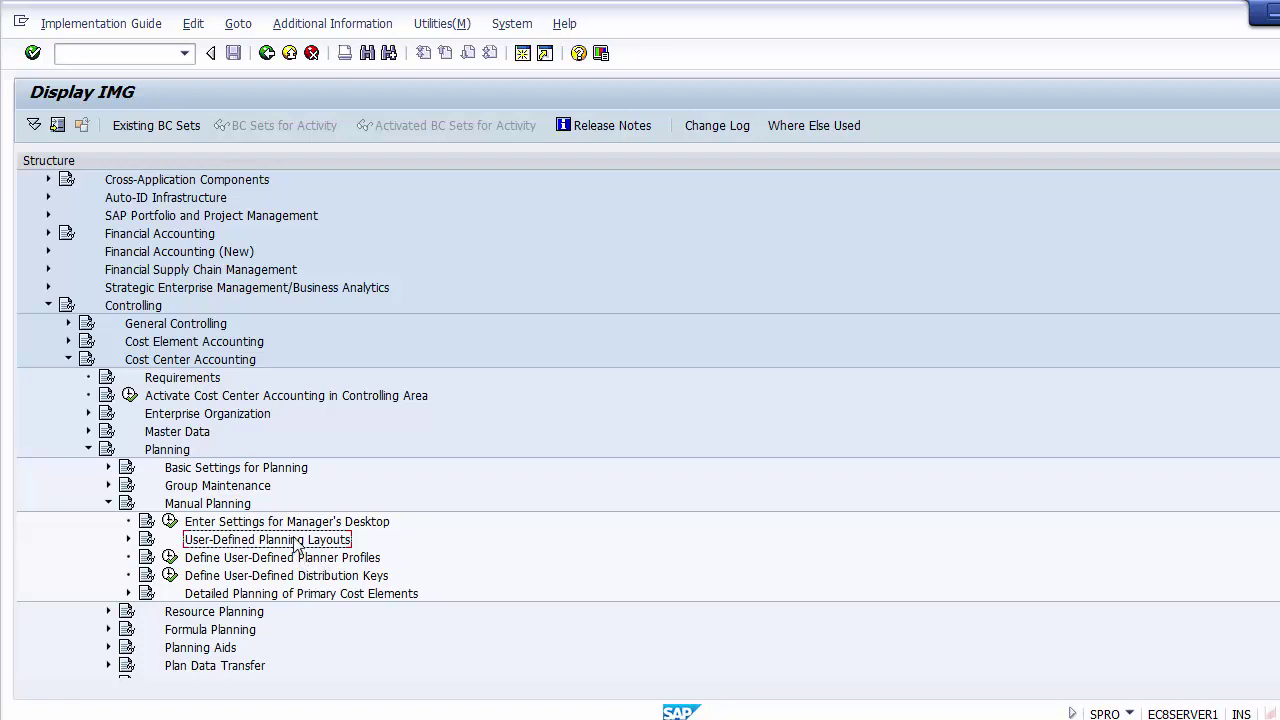
{"action": "left_click", "coordinate": [128, 539]}
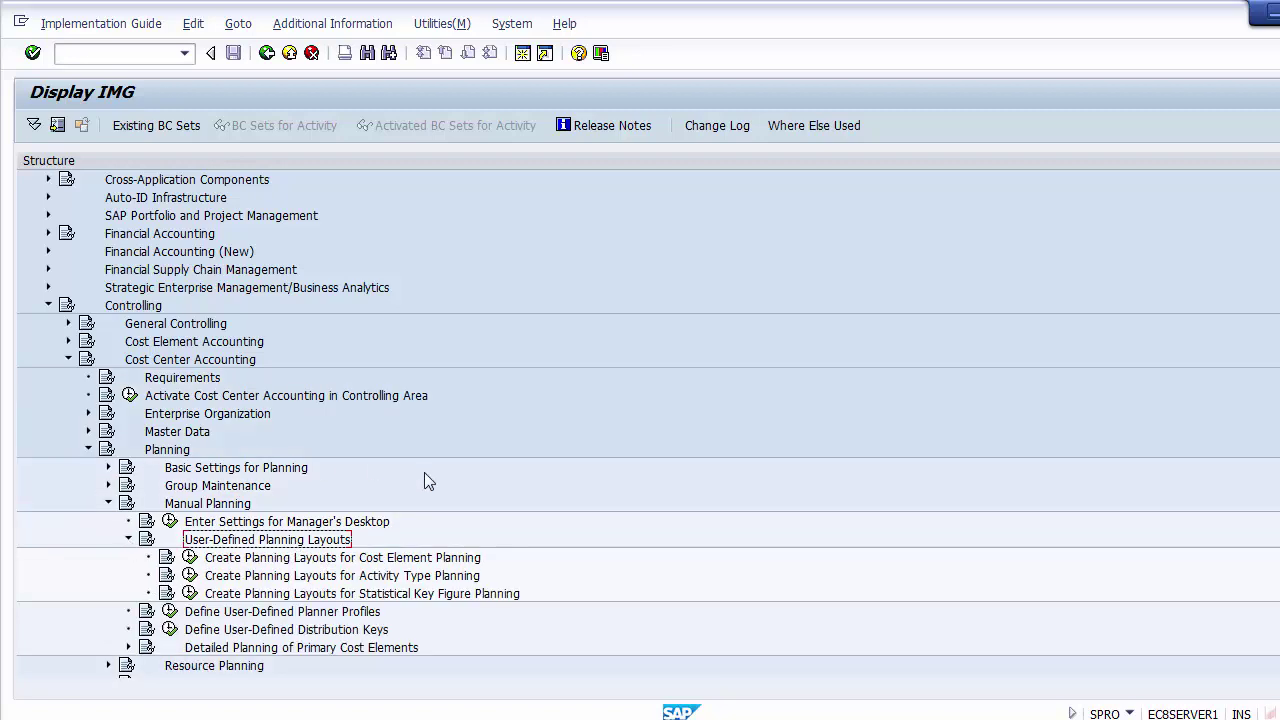
Review the three planning layout activities for cost element, activity type and statistical key figure planning
{"action": "left_click", "coordinate": [419, 558]}
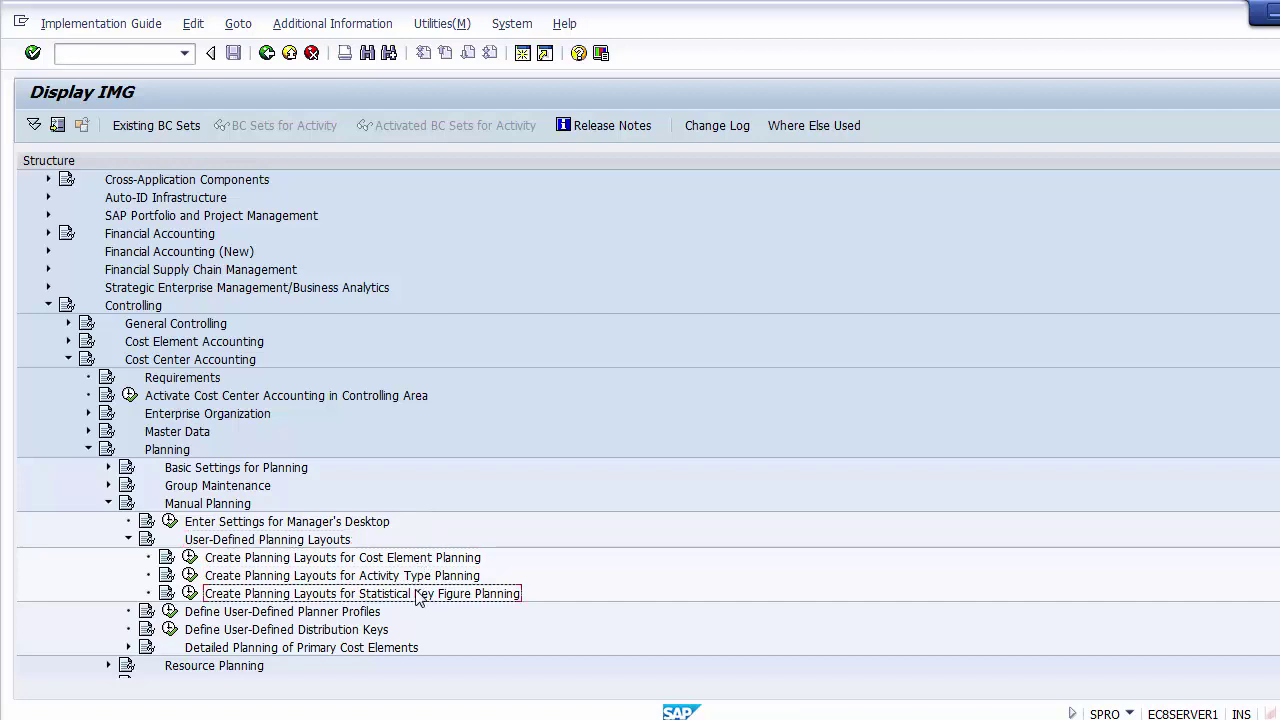
{"action": "left_click", "coordinate": [413, 575]}
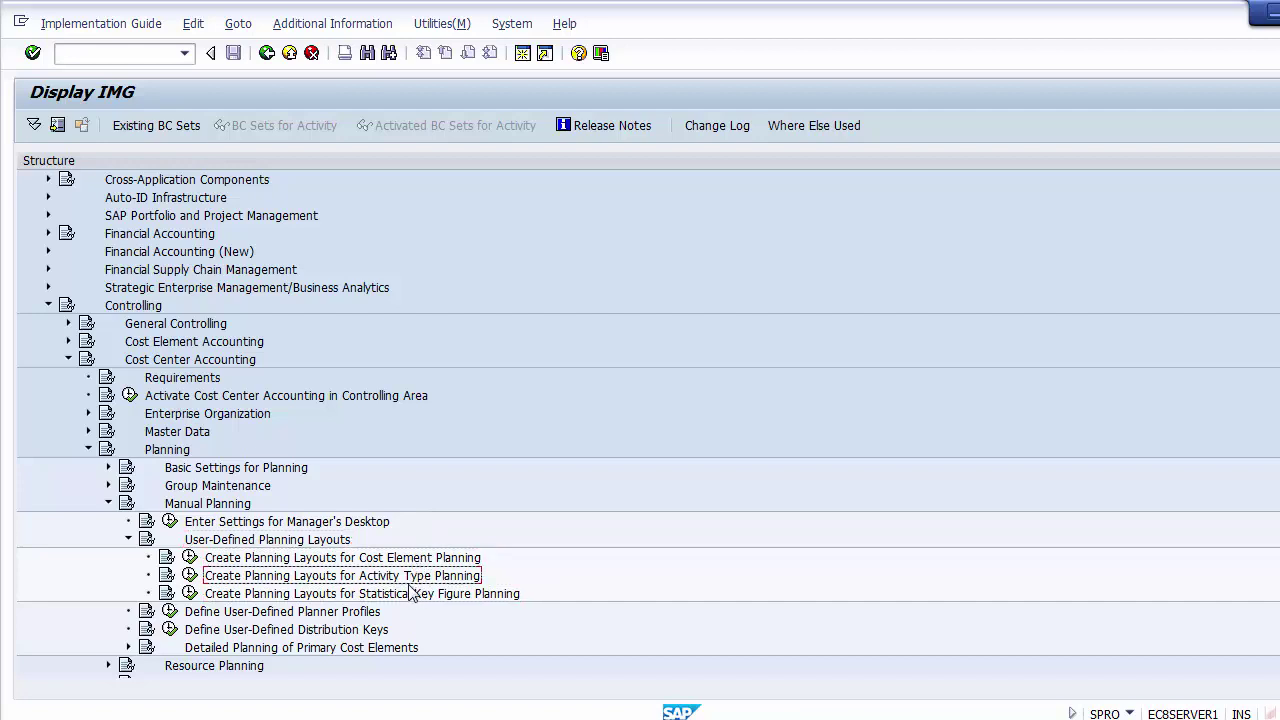
{"action": "left_click", "coordinate": [414, 594]}
{"action": "left_click", "coordinate": [403, 561]}
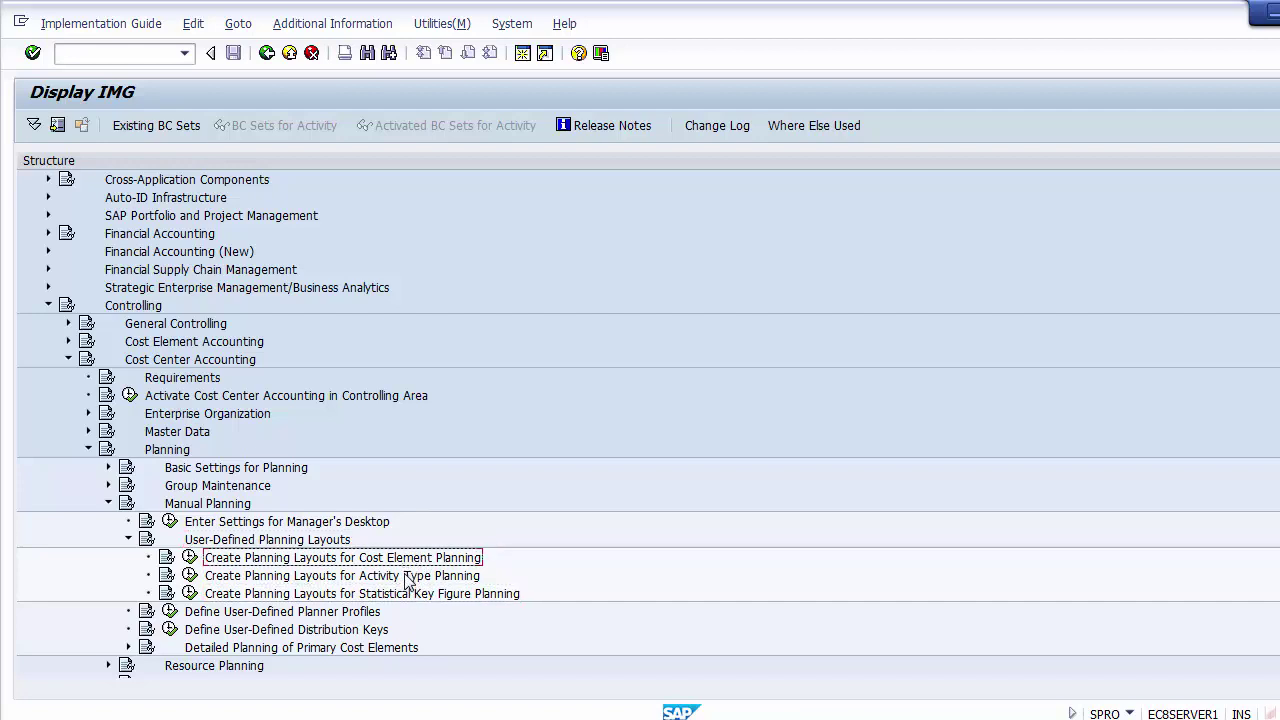
{"action": "left_click", "coordinate": [406, 578]}
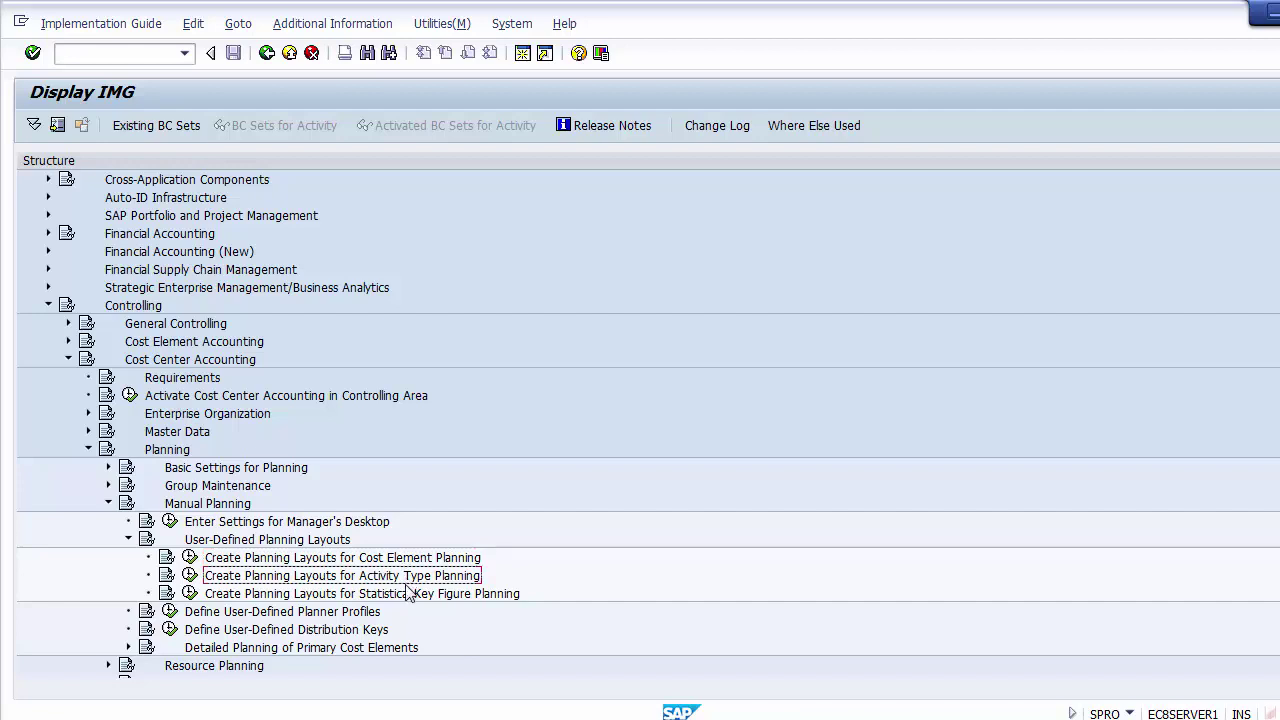
{"action": "left_click", "coordinate": [400, 592]}
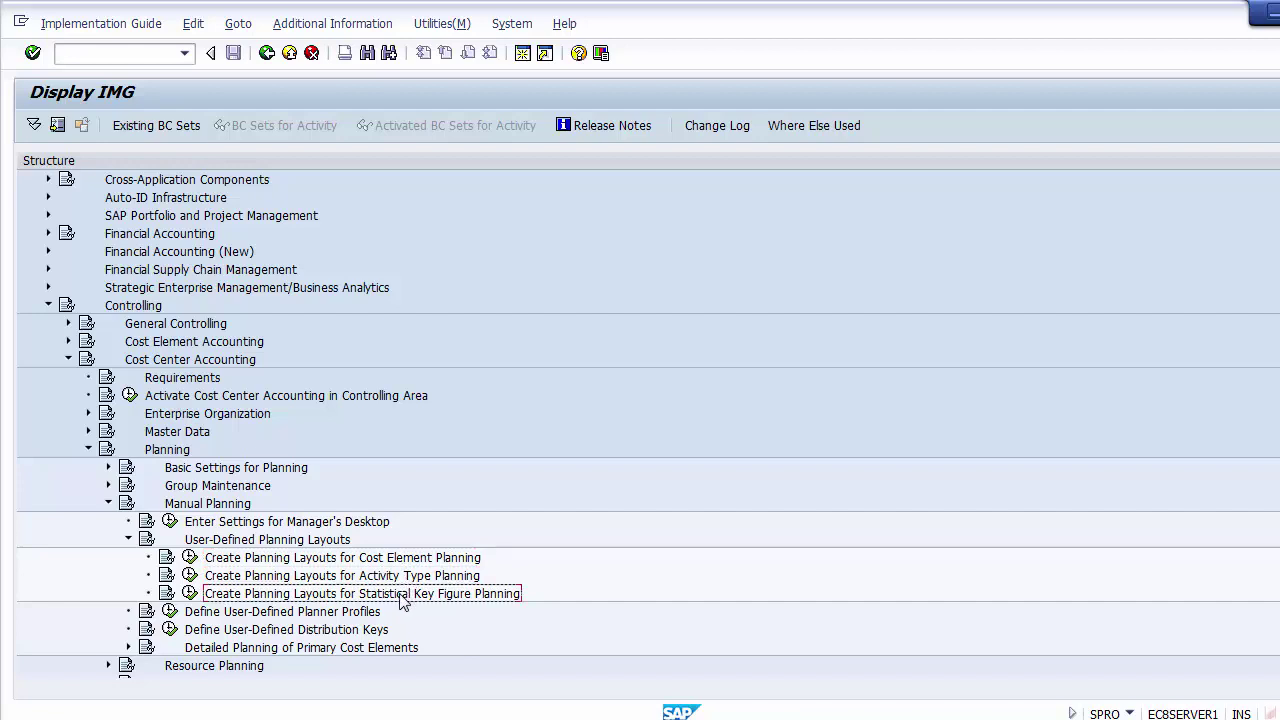
{"action": "left_click", "coordinate": [357, 565]}
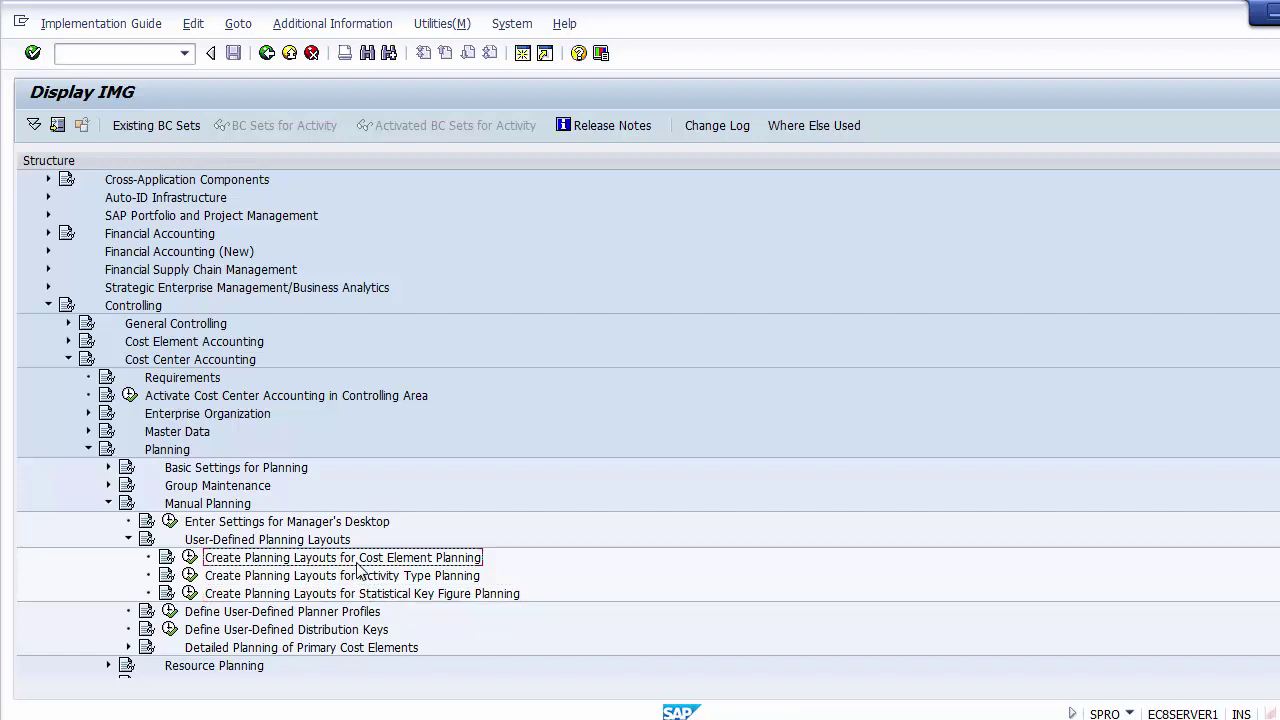
Open the activity to create a planning layout for cost planning, view its initial screen, and return to the activity list
{"action": "left_click", "coordinate": [190, 558]}
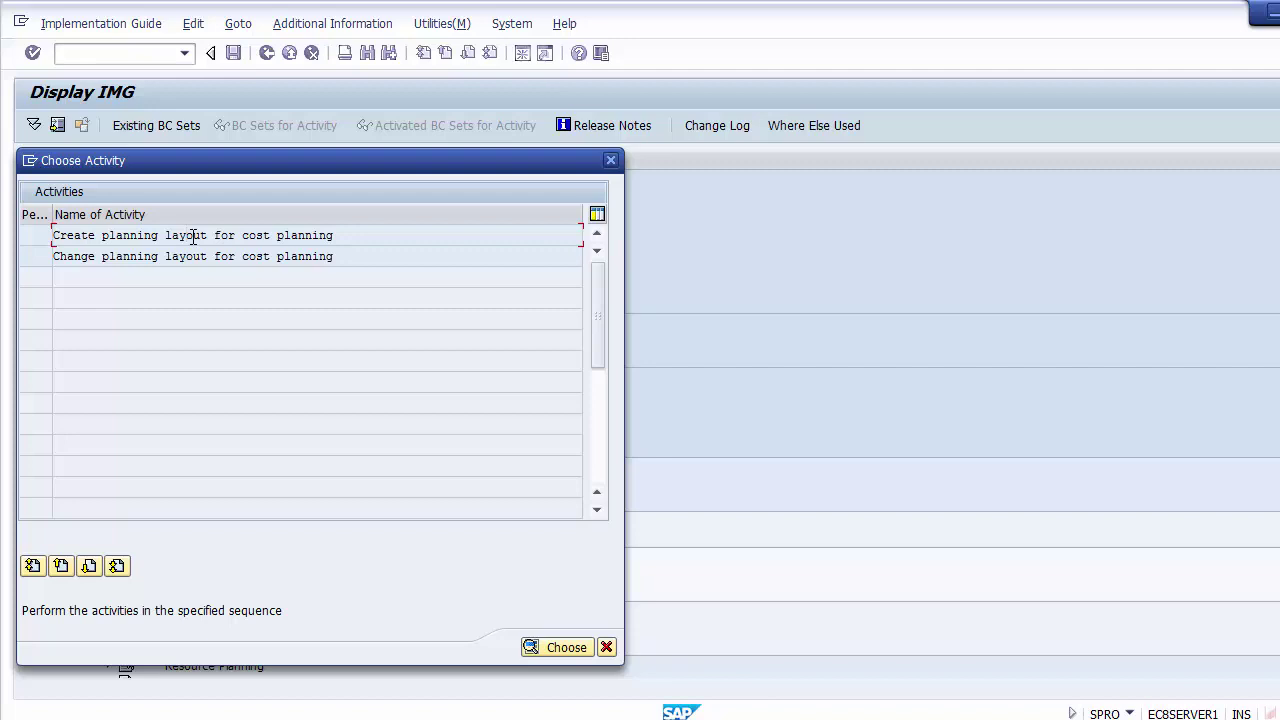
{"action": "double_click", "coordinate": [187, 235]}
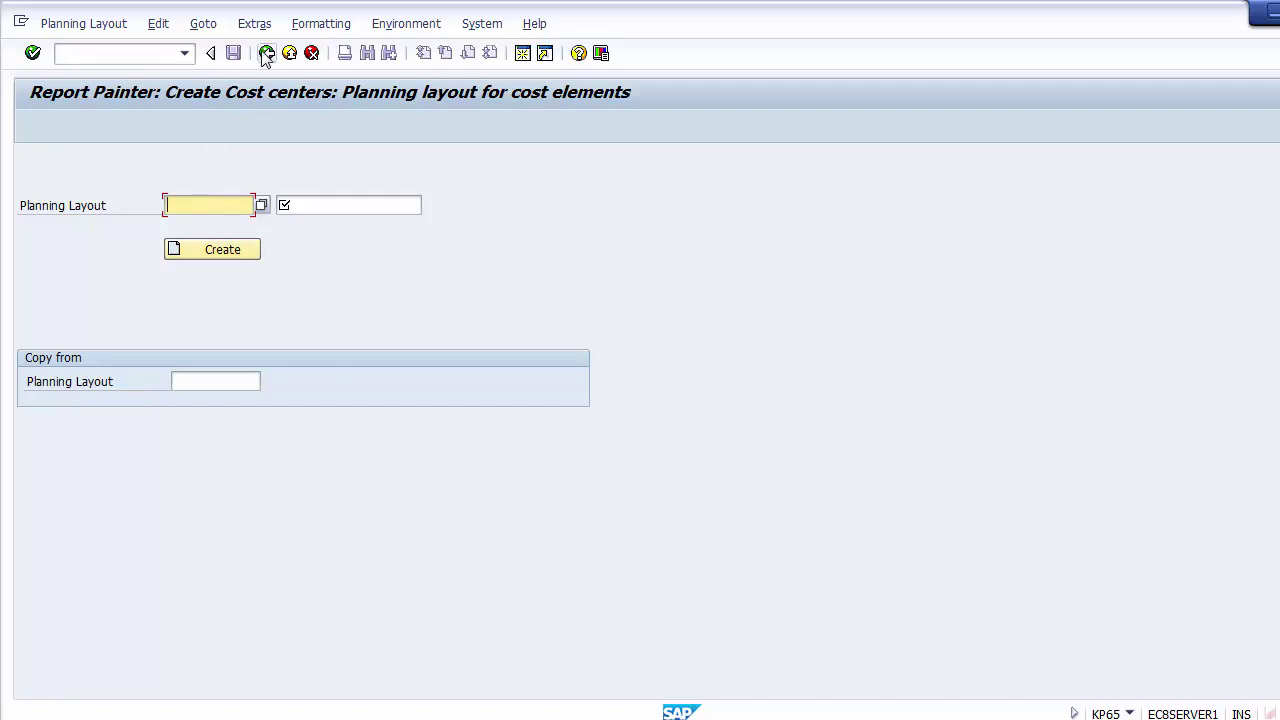
{"action": "left_click", "coordinate": [311, 55]}
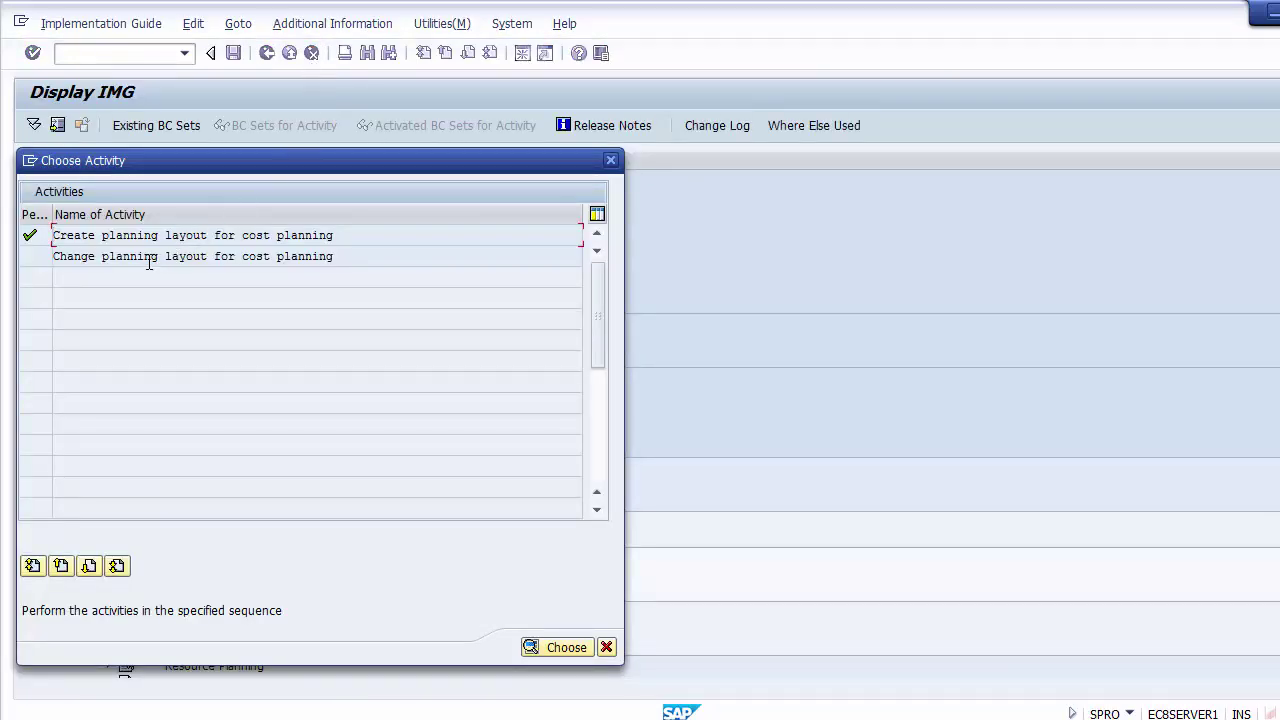
Open the activity to change a planning layout for cost planning and examine the existing layouts, including 1-101, 1-102, 1-102P and 1-156
{"action": "left_click", "coordinate": [149, 262]}
{"action": "double_click", "coordinate": [141, 258]}
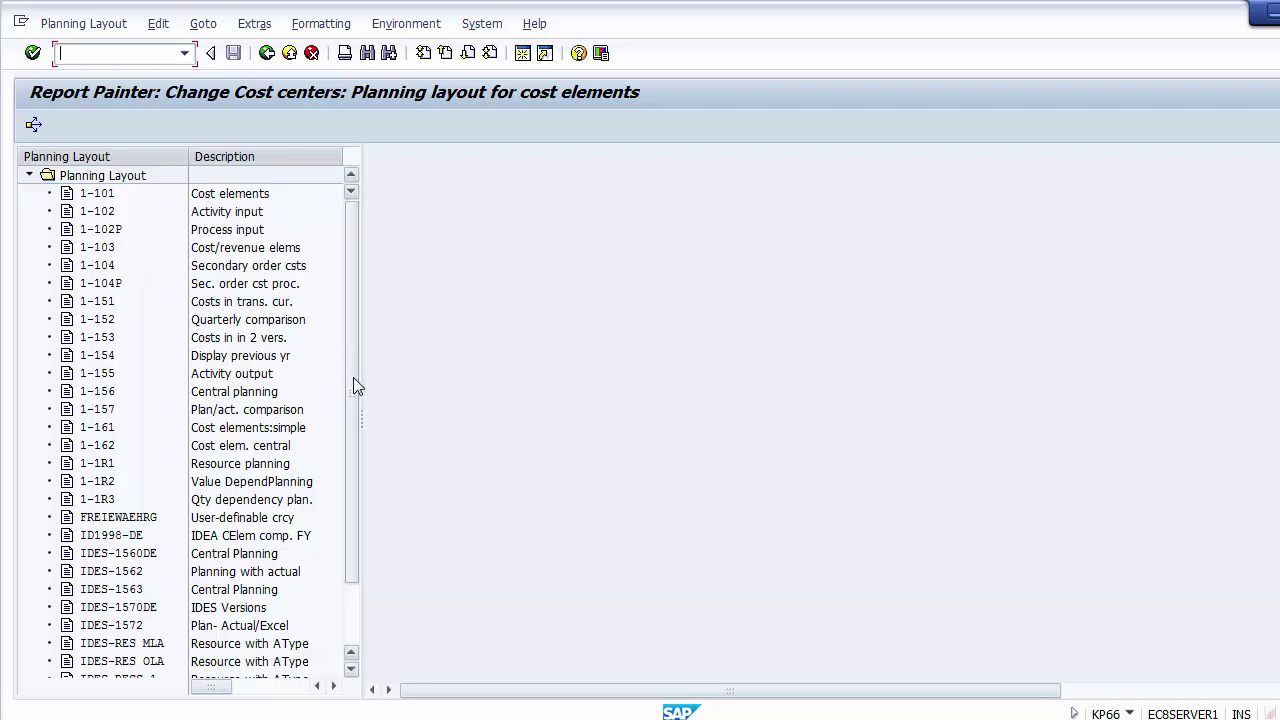
{"action": "left_click_drag", "start_coordinate": [354, 386], "coordinate": [347, 319]}
{"action": "left_click", "coordinate": [240, 197]}
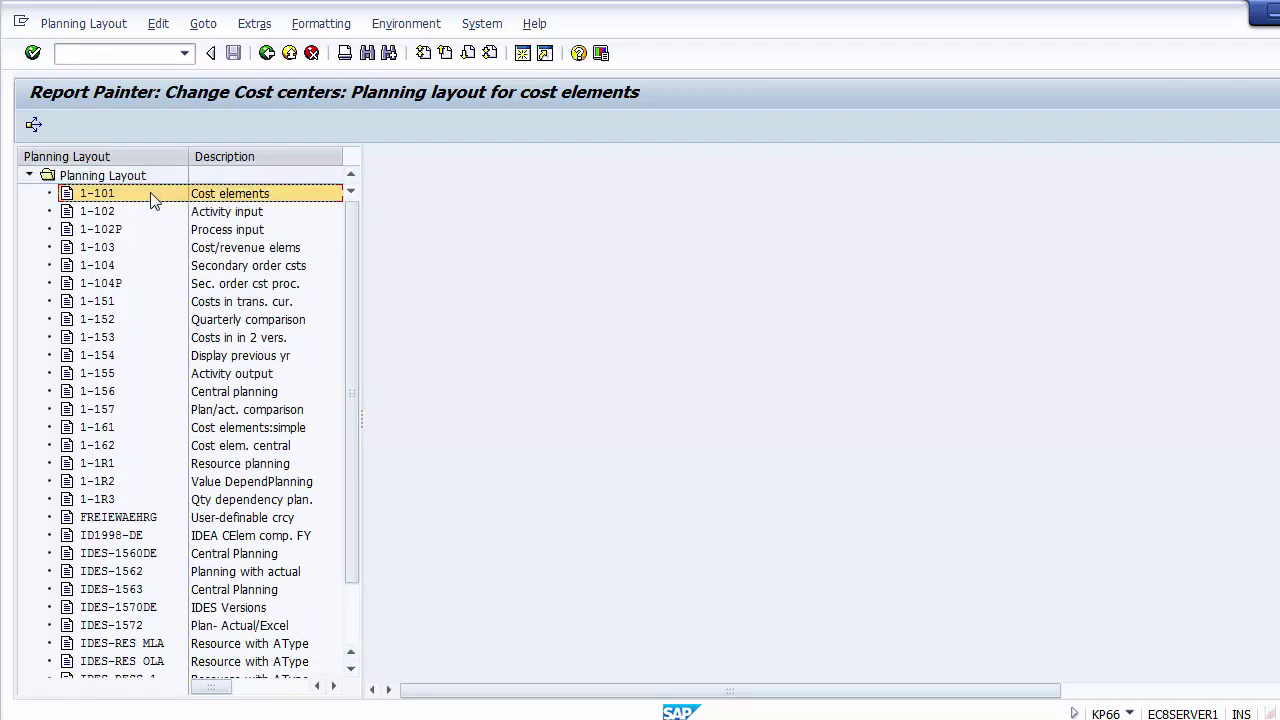
{"action": "left_click", "coordinate": [234, 215]}
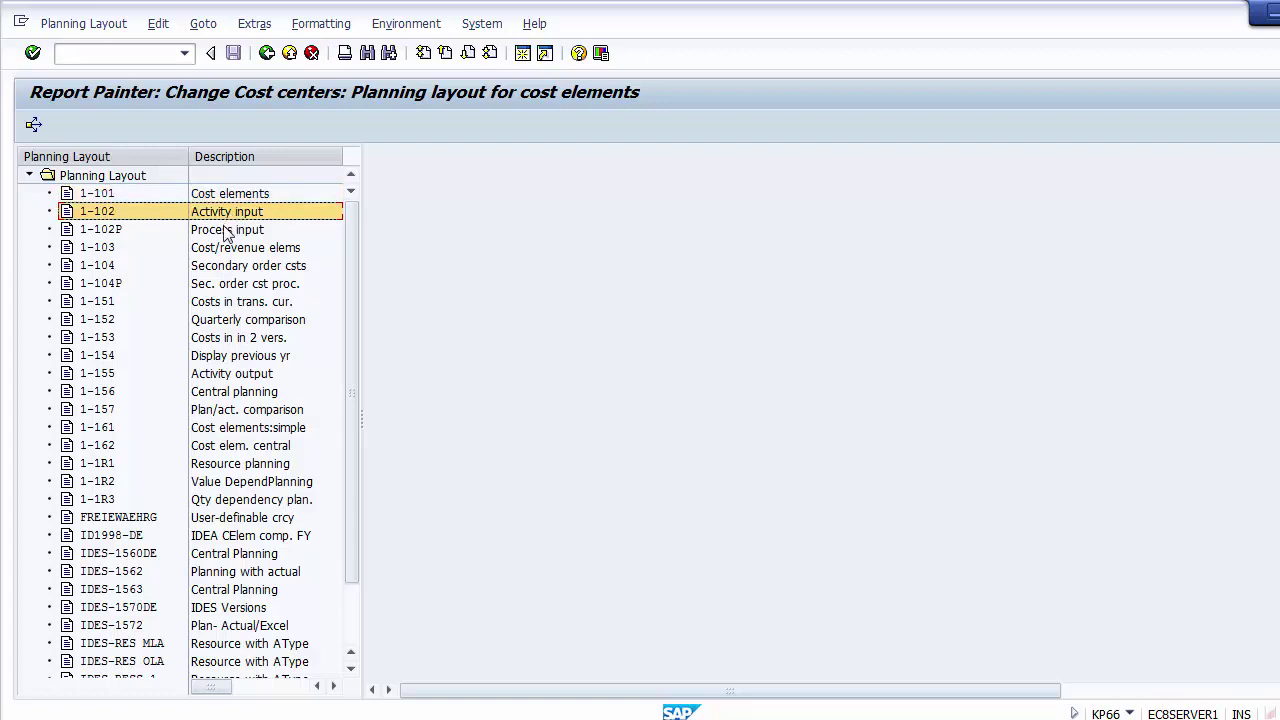
{"action": "left_click", "coordinate": [225, 233]}
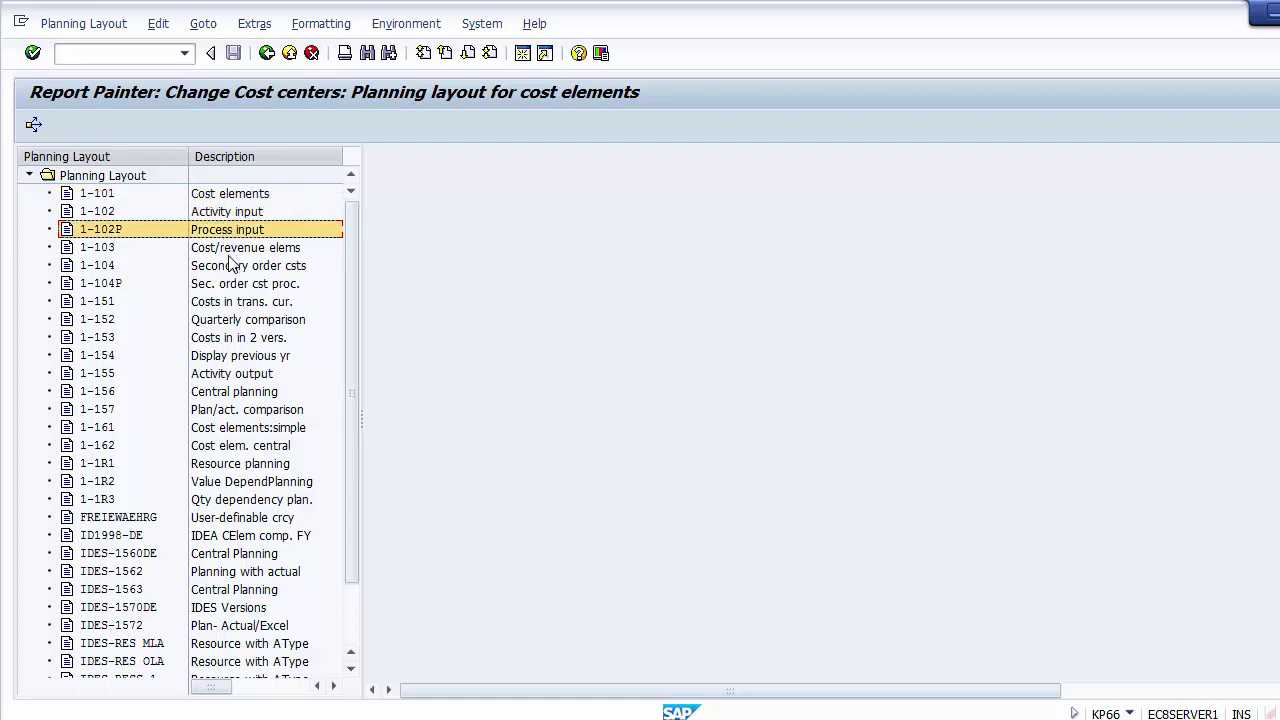
{"action": "left_click", "coordinate": [234, 394]}
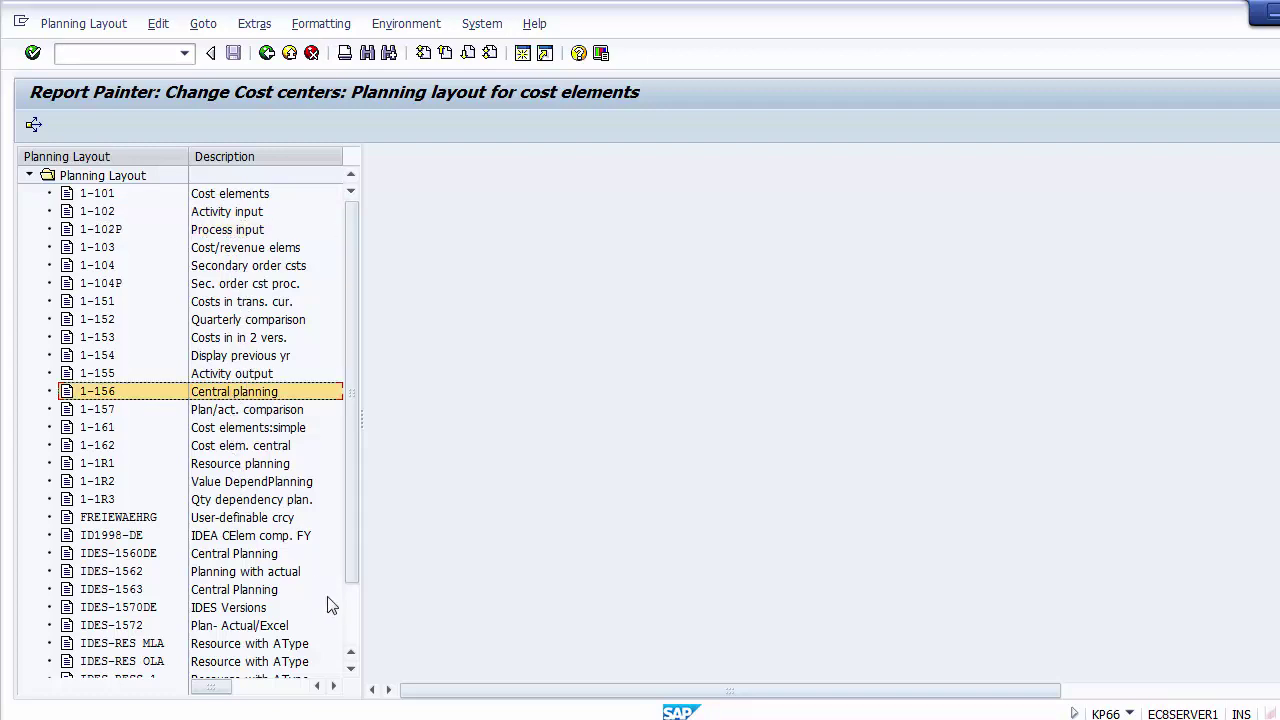
{"action": "left_click", "coordinate": [350, 630]}
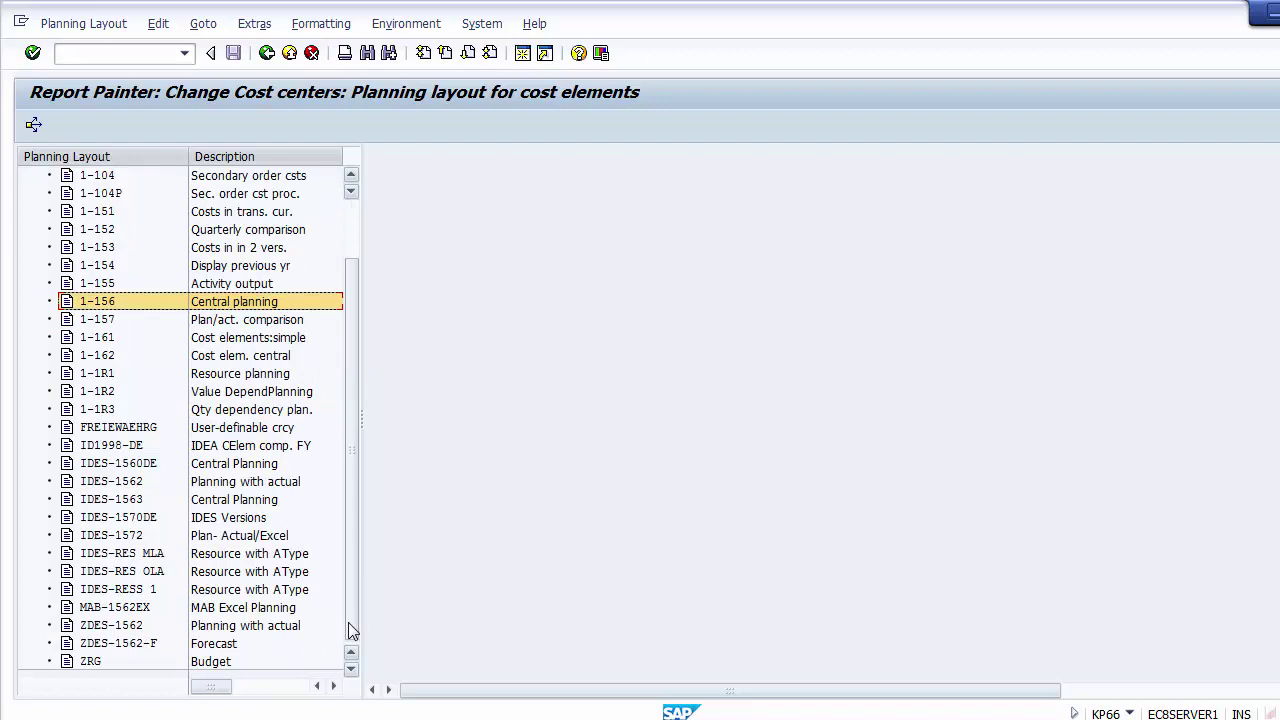
{"action": "left_click_drag", "start_coordinate": [348, 620], "coordinate": [348, 448]}
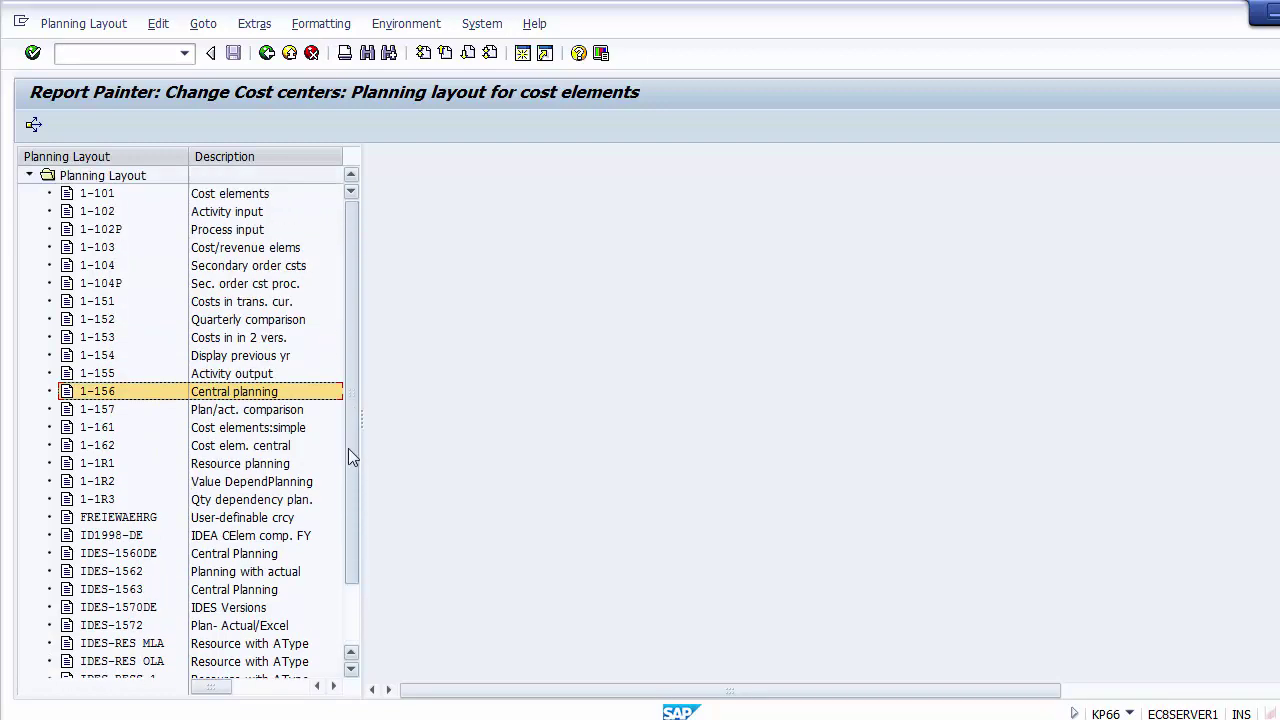
Try to open layout 1-101 Cost elements for changing, and go back to the activity list
{"action": "left_click", "coordinate": [100, 195]}
{"action": "left_click", "coordinate": [70, 26]}
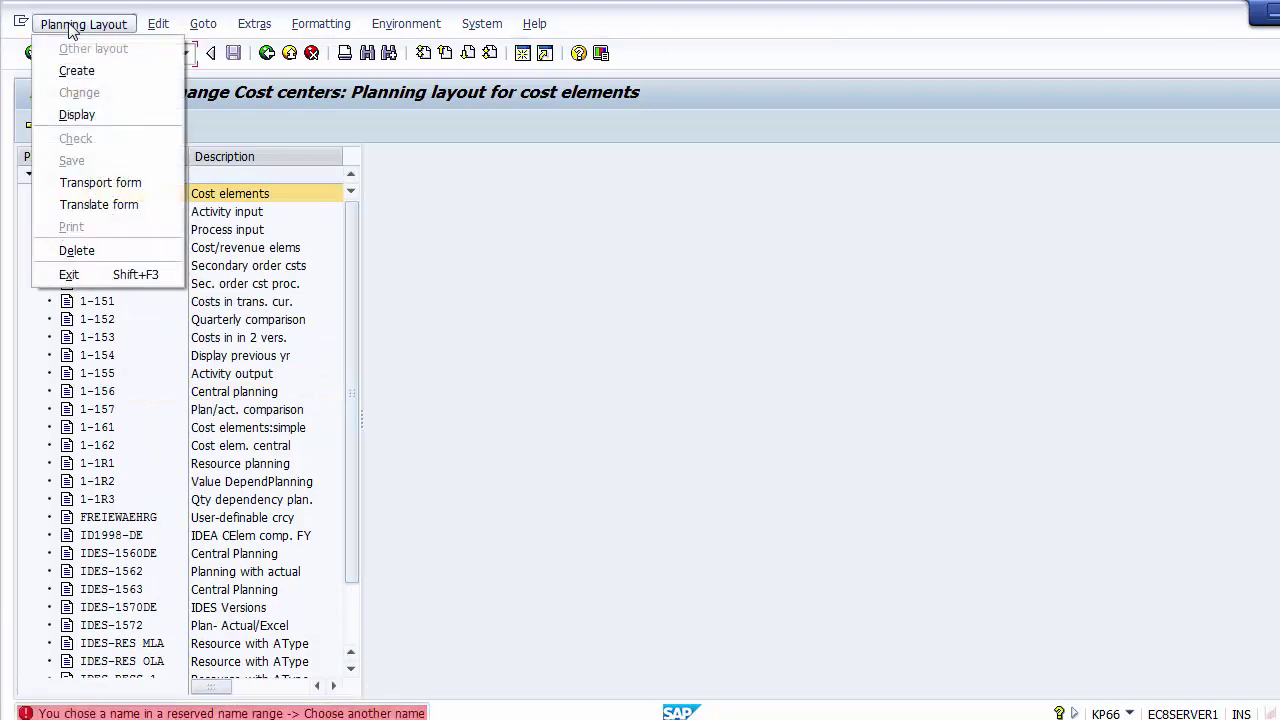
{"action": "left_click", "coordinate": [483, 386]}
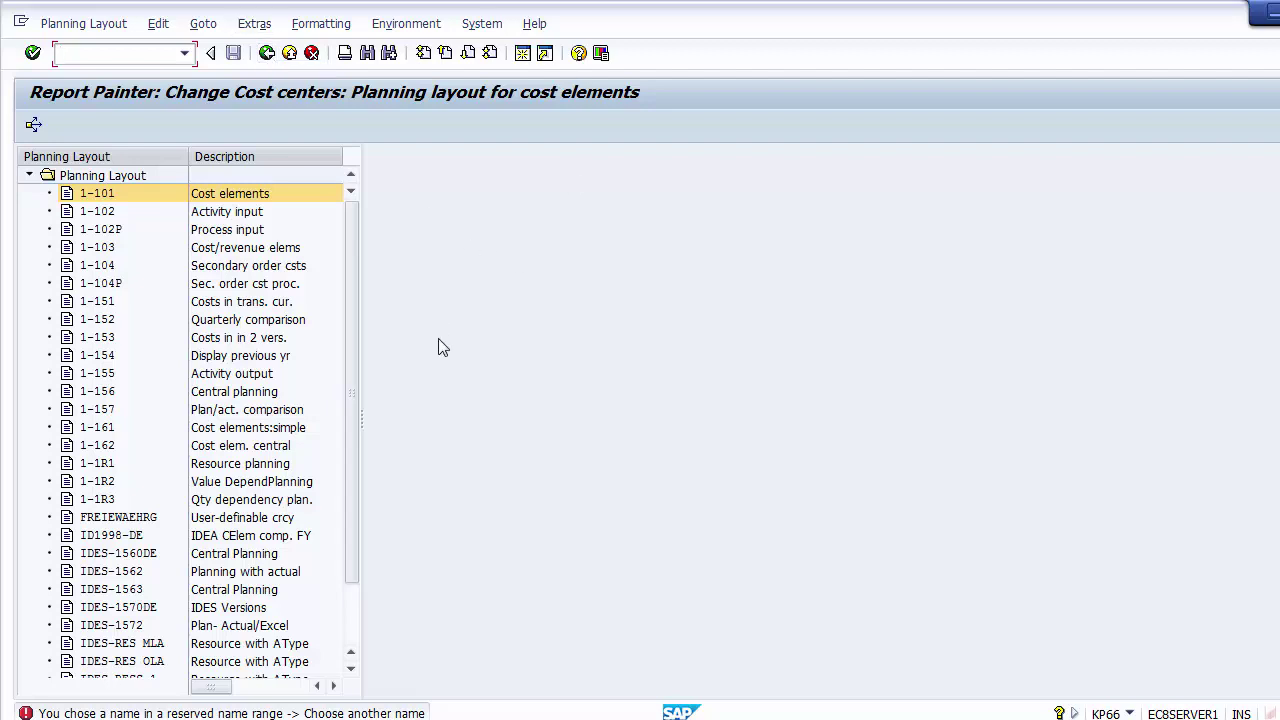
{"action": "left_click", "coordinate": [266, 53]}
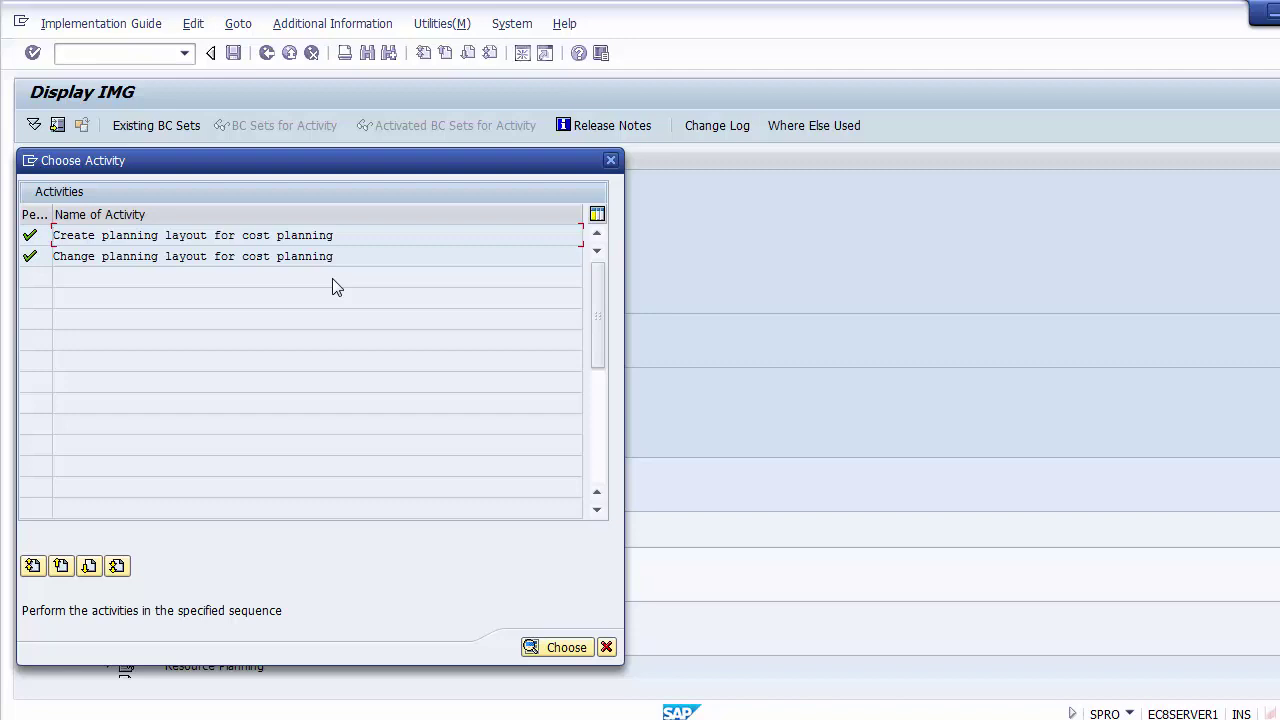
Open the activity to create a planning layout for cost planning and name the layout Z-101
{"action": "double_click", "coordinate": [281, 235]}
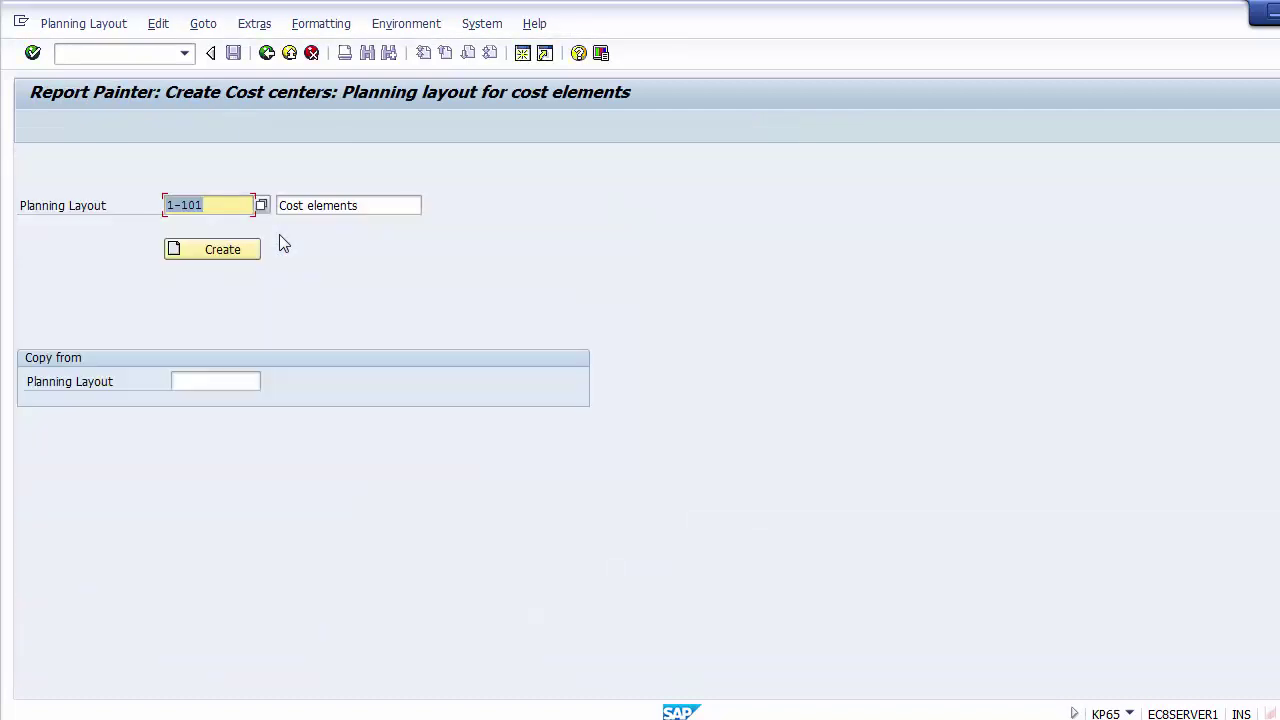
{"action": "left_click", "coordinate": [235, 206]}
{"action": "type", "text": "Z"}
{"action": "key", "text": "Delete"}
Change the new layout's description to "Cost elemnt Planning"
{"action": "left_click", "coordinate": [365, 207]}
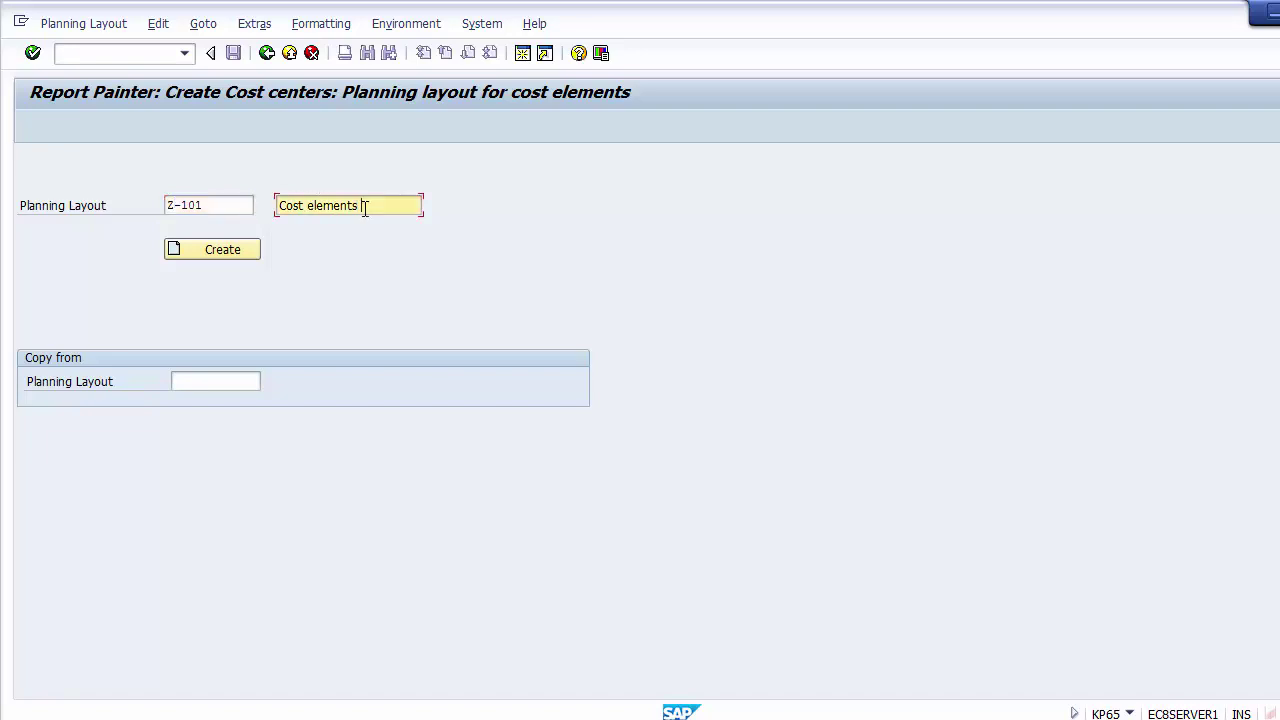
{"action": "type", "text": "Planni"}
{"action": "left_click", "coordinate": [357, 206]}
{"action": "key", "text": "BackSpace"}
{"action": "left_click", "coordinate": [338, 206]}
{"action": "key", "text": "BackSpace"}
{"action": "type", "text": "ng"}
Check the name and description of layout Z-101 and create it in Report Painter
{"action": "double_click", "coordinate": [213, 206]}
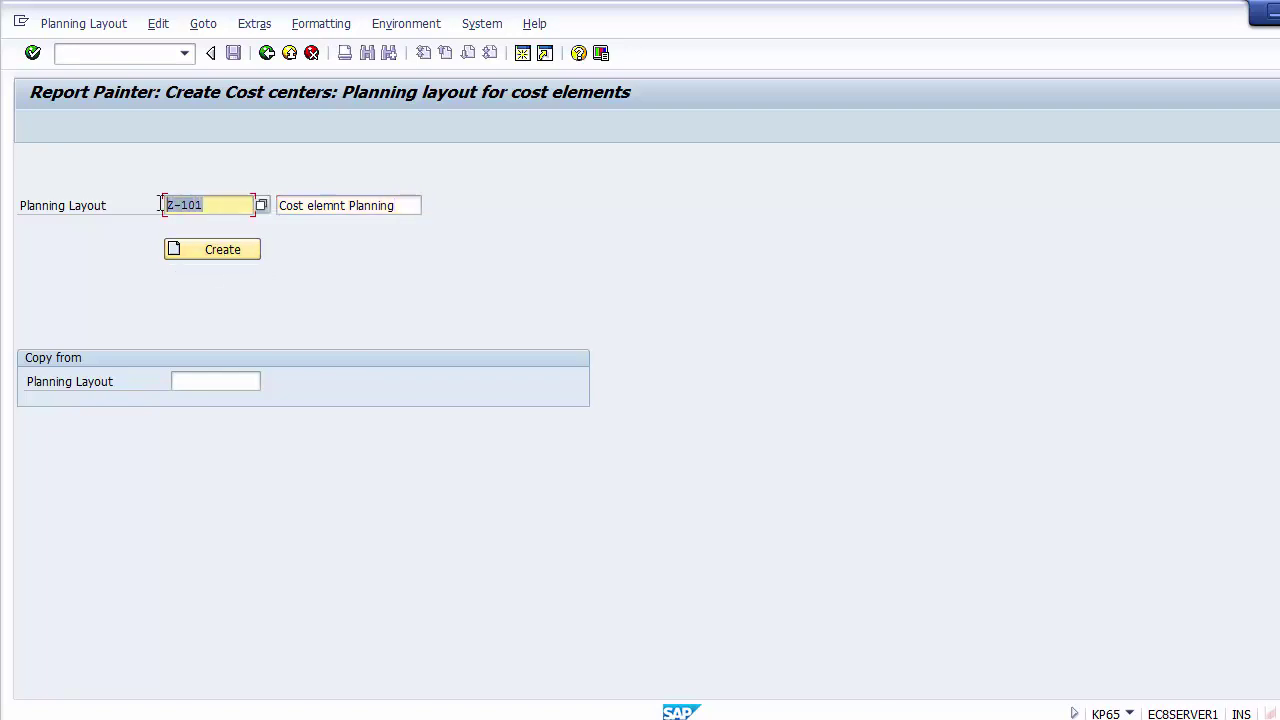
{"action": "double_click", "coordinate": [386, 206]}
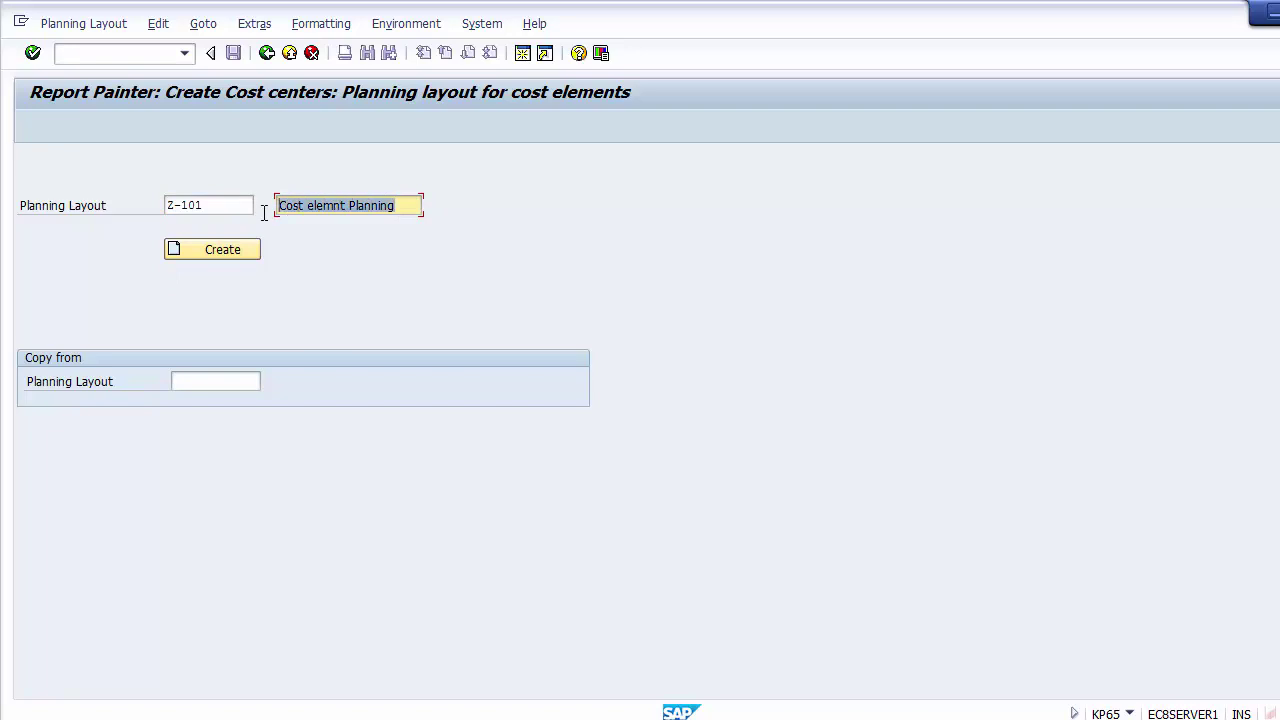
{"action": "left_click", "coordinate": [213, 252]}
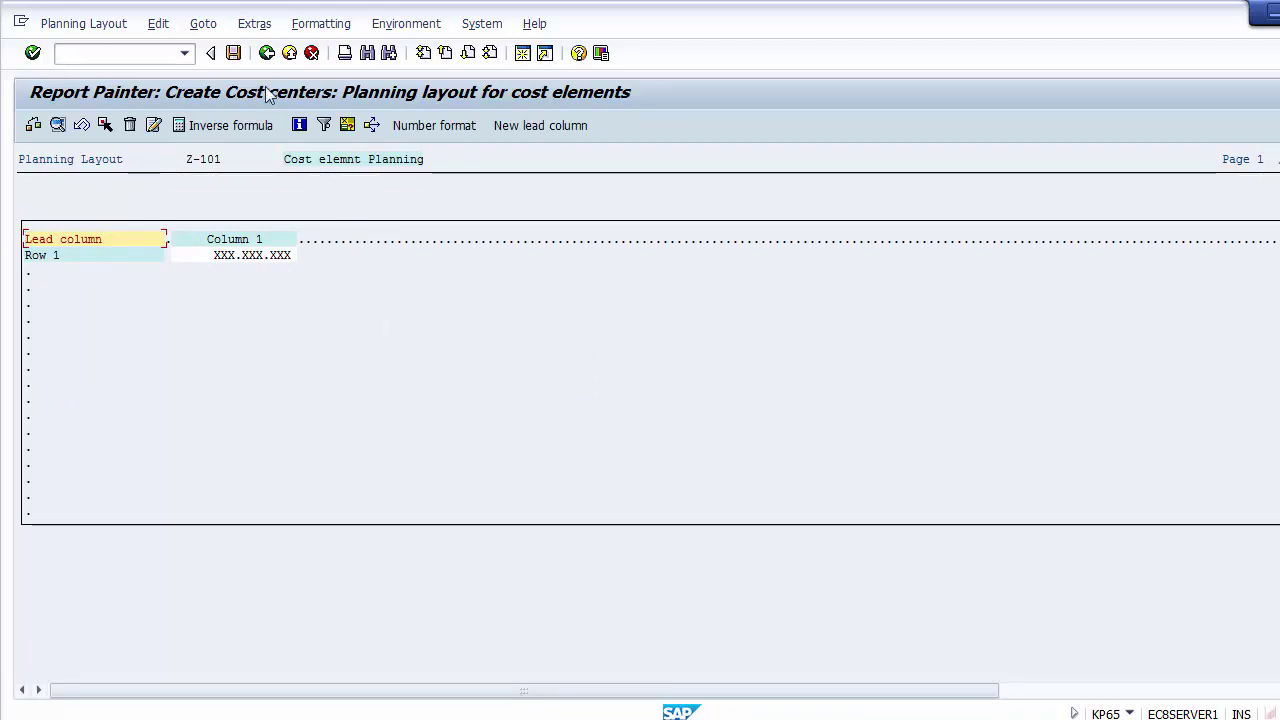
{"action": "left_click", "coordinate": [157, 24]}
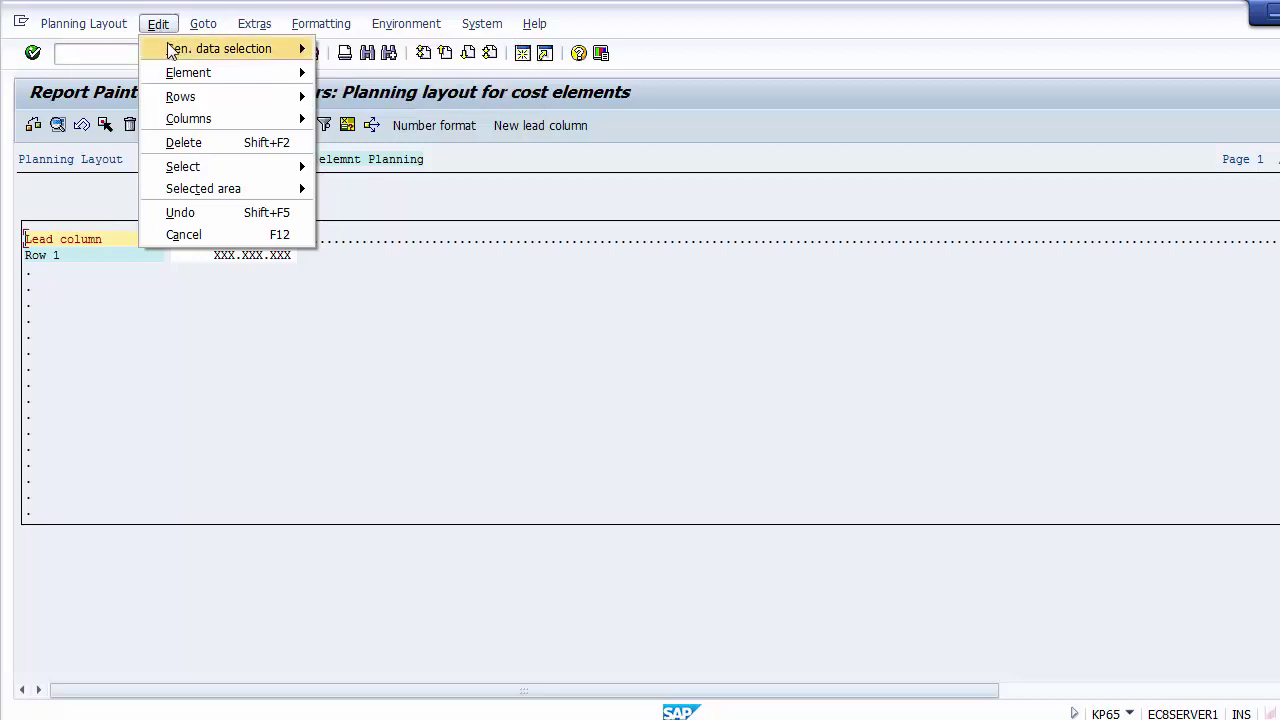
{"action": "mouse_move", "coordinate": [165, 50]}
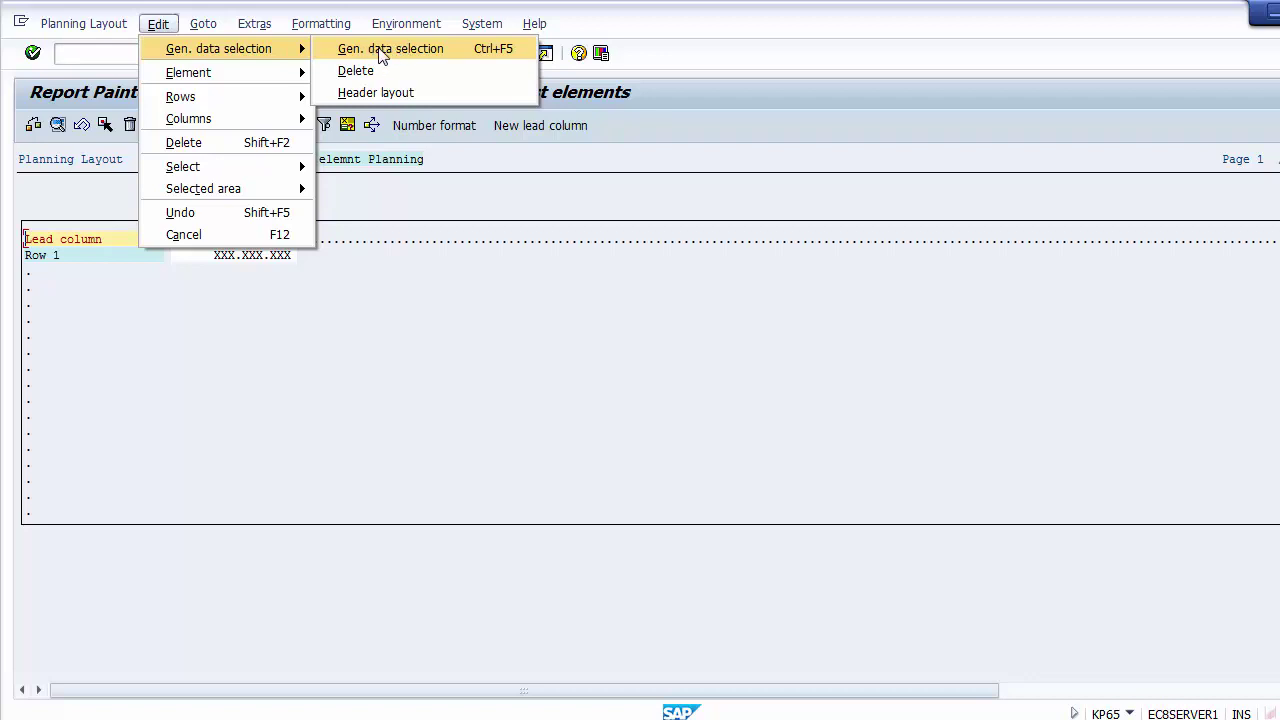
{"action": "mouse_move", "coordinate": [200, 33]}
{"action": "left_click", "coordinate": [158, 25]}
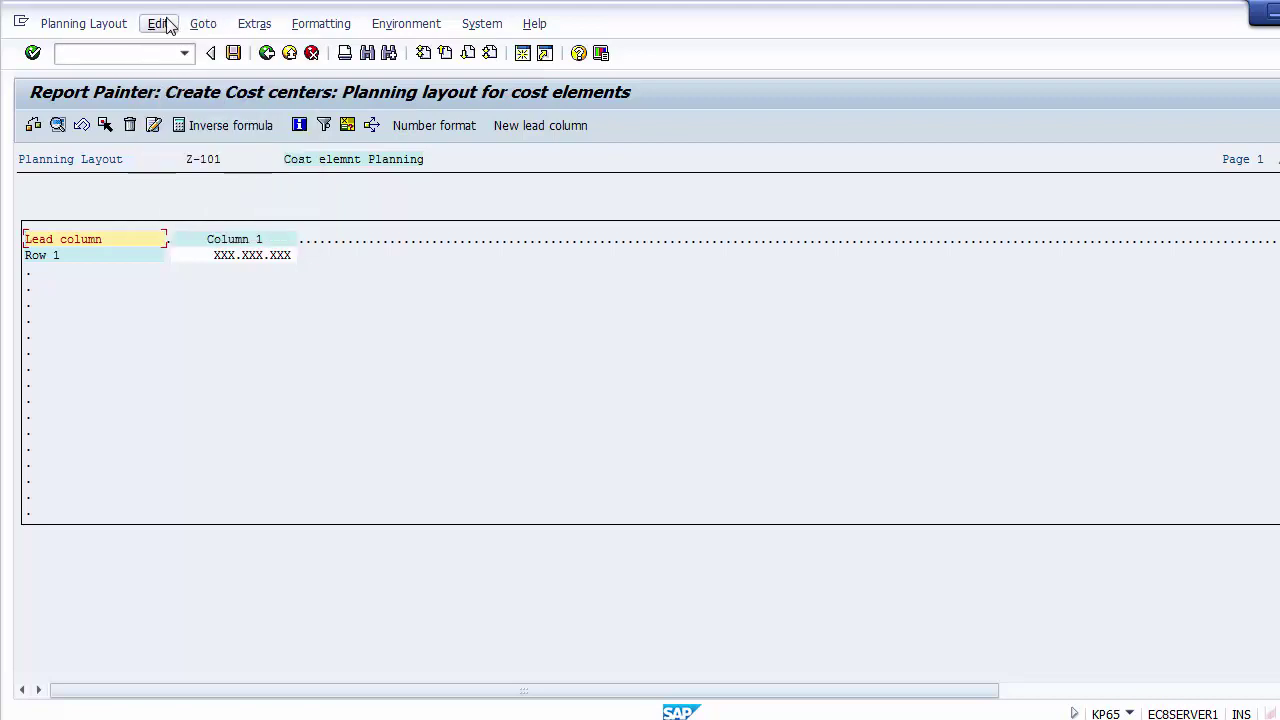
{"action": "left_click", "coordinate": [158, 26]}
{"action": "mouse_move", "coordinate": [200, 52]}
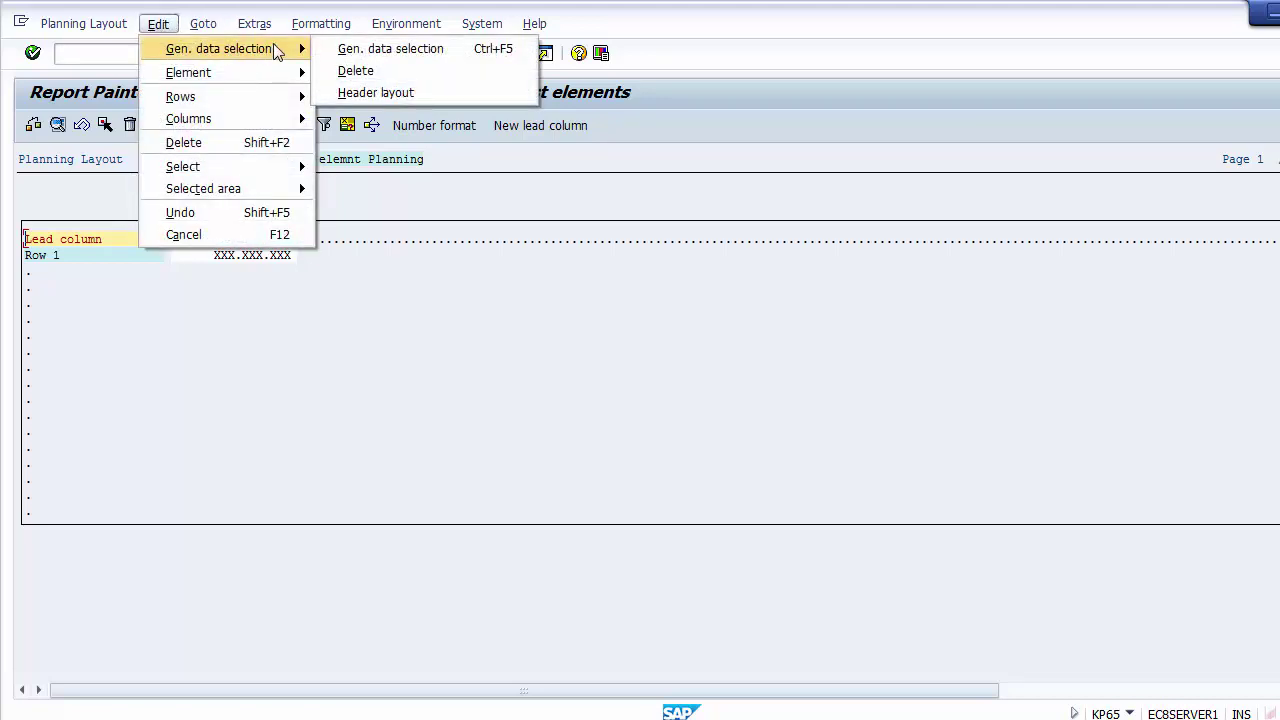
{"action": "left_click", "coordinate": [399, 50]}
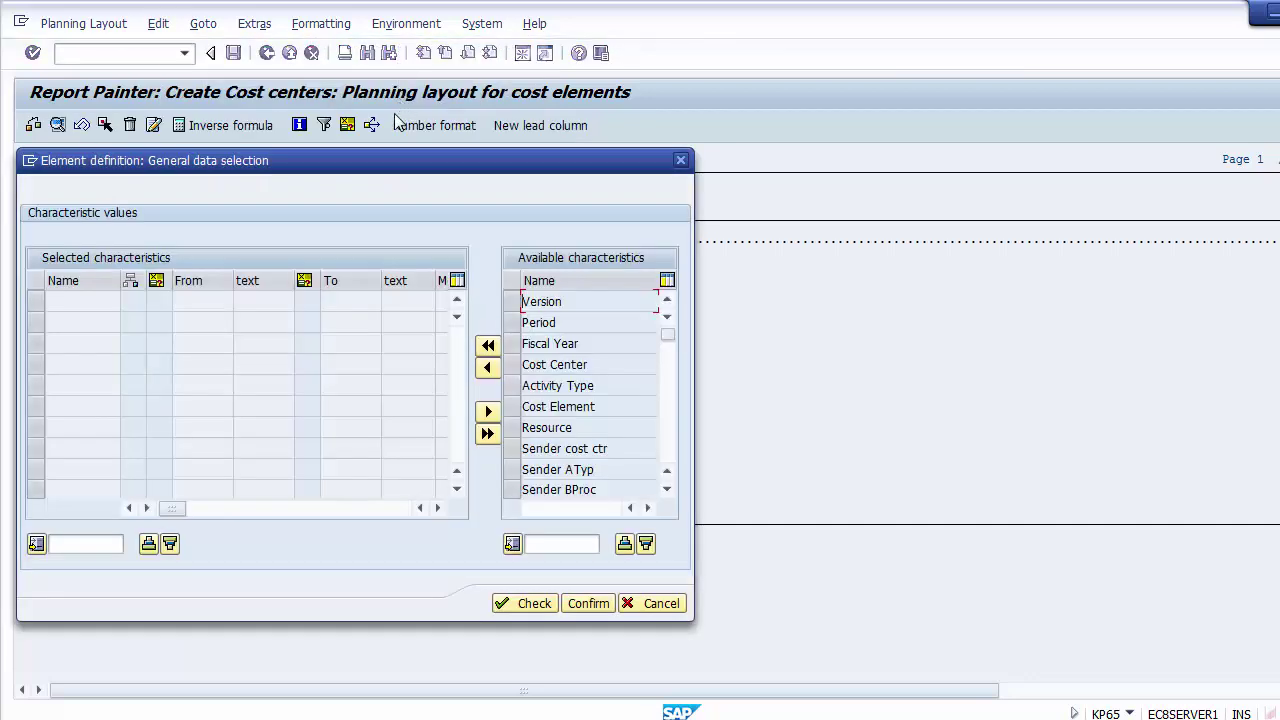
{"action": "left_click_drag", "start_coordinate": [326, 160], "coordinate": [407, 141]}
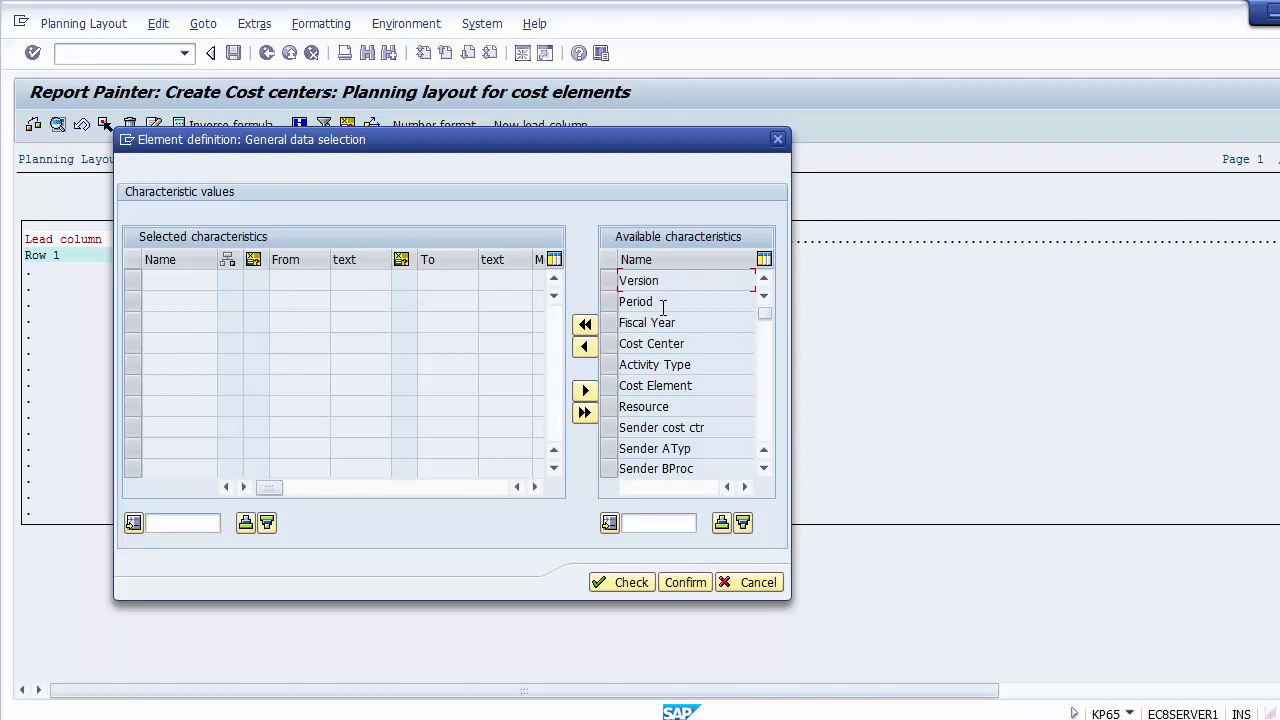
{"action": "left_click", "coordinate": [612, 283]}
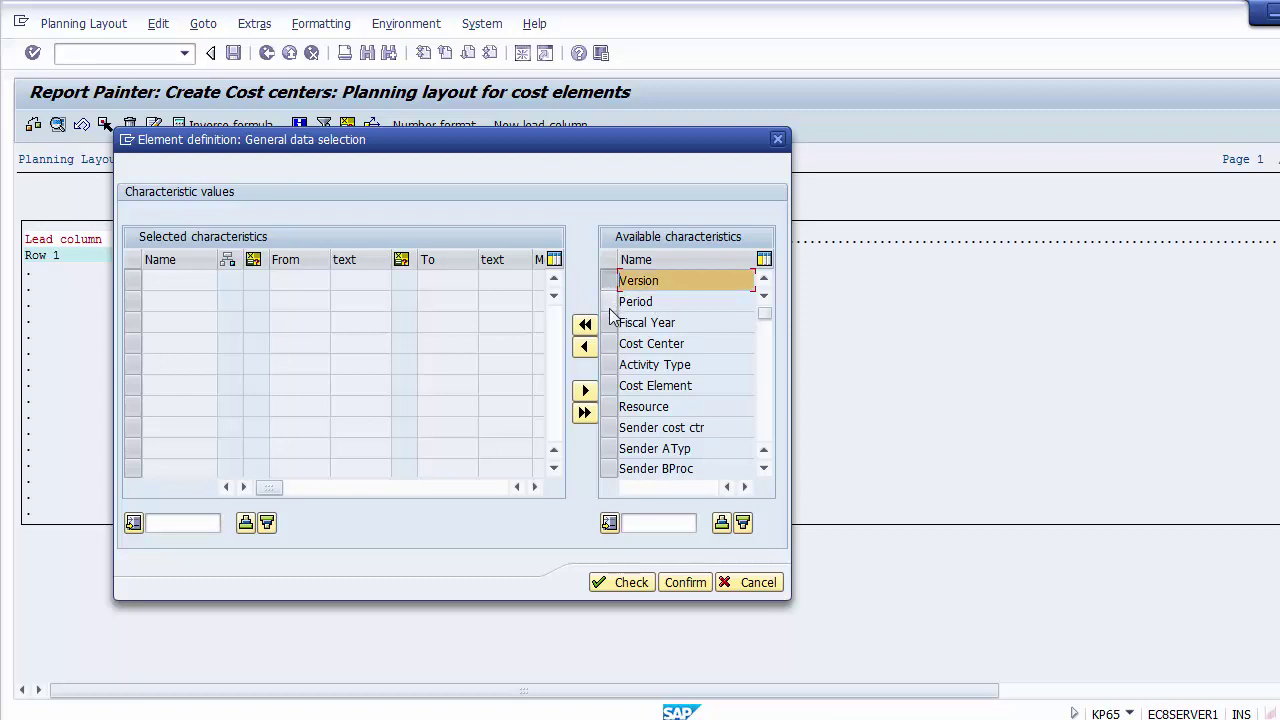
{"action": "left_click", "coordinate": [610, 306], "text": "ctrl"}
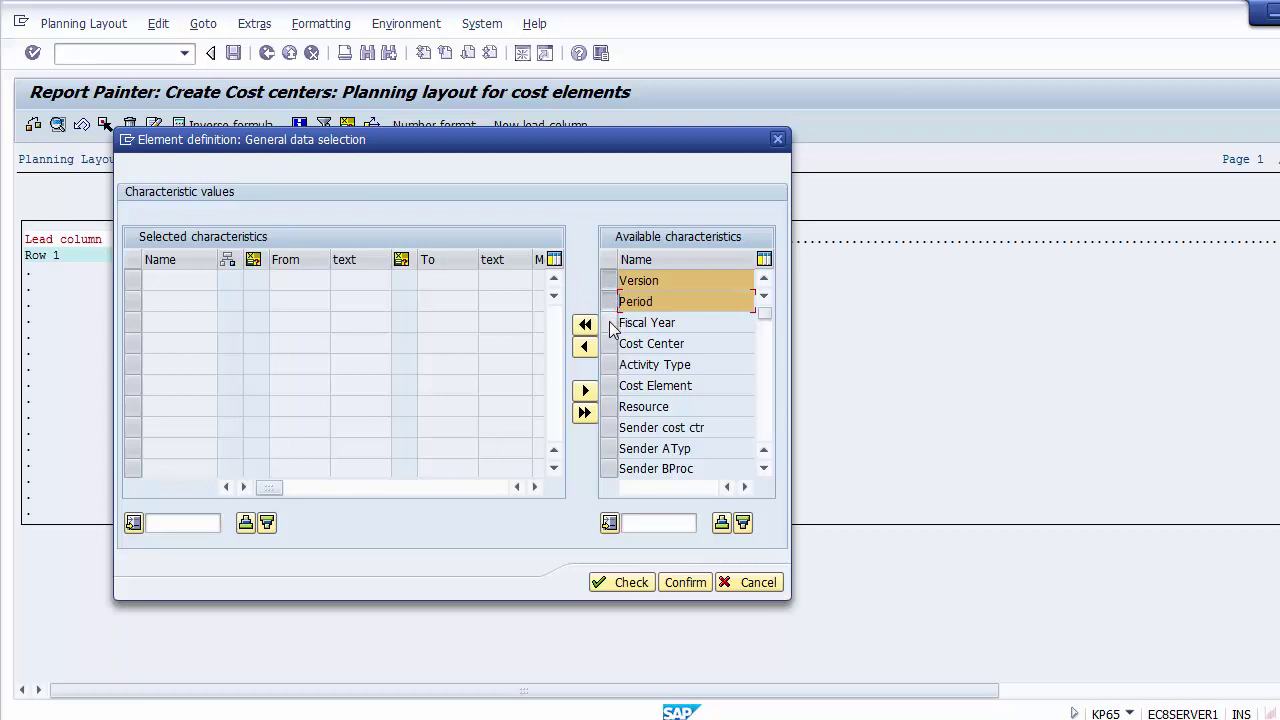
{"action": "left_click", "coordinate": [611, 327], "text": "ctrl"}
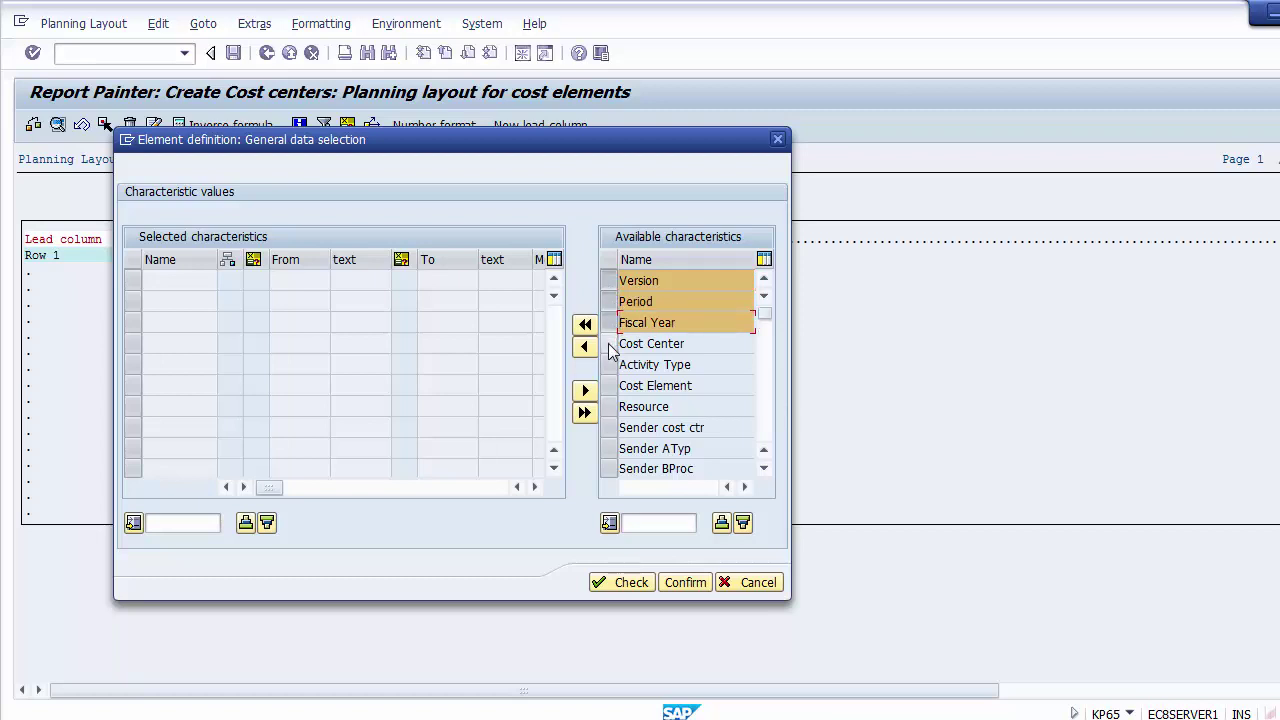
{"action": "left_click", "coordinate": [610, 343], "text": "ctrl"}
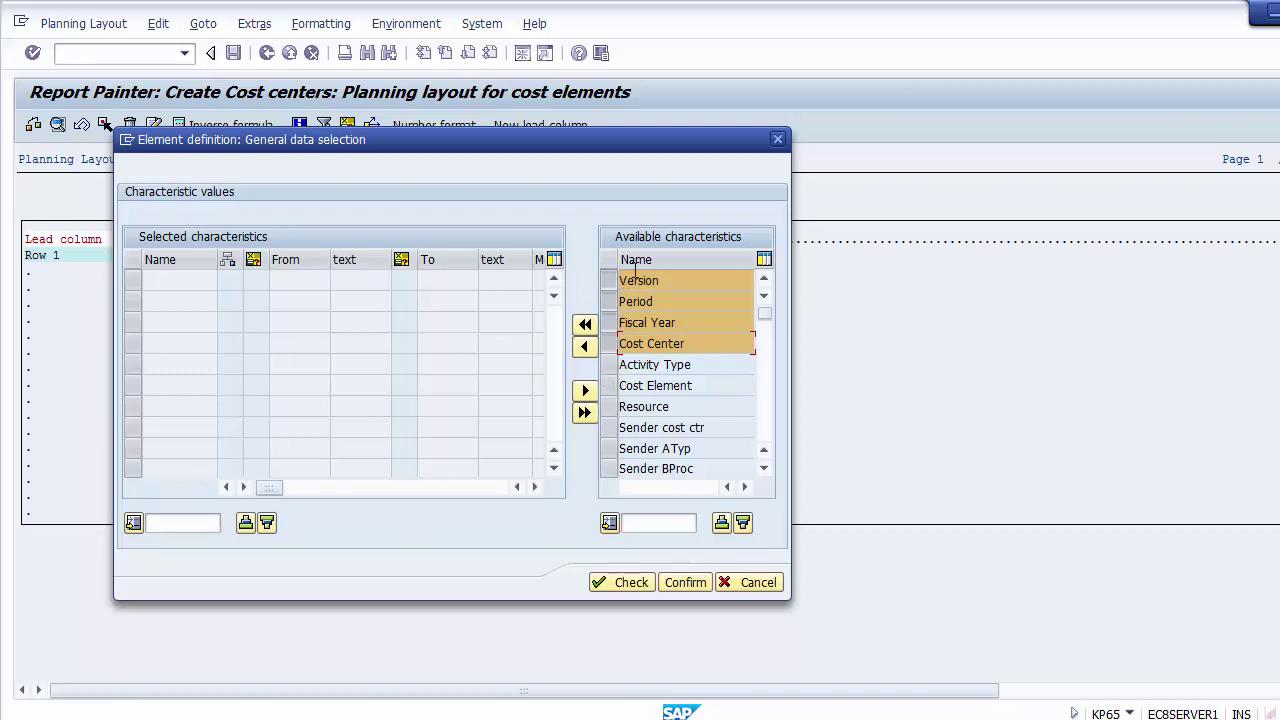
{"action": "left_click", "coordinate": [609, 280], "text": "ctrl"}
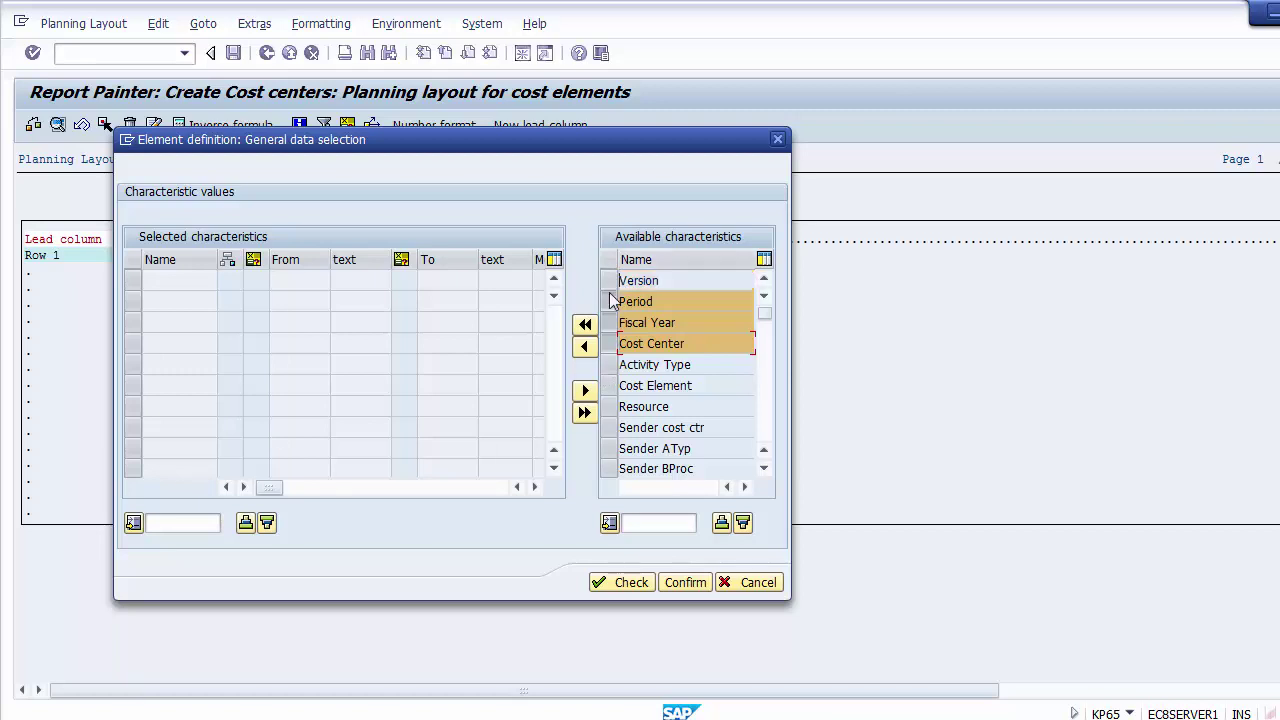
{"action": "left_click", "coordinate": [609, 301], "text": "ctrl"}
{"action": "left_click", "coordinate": [609, 322], "text": "ctrl"}
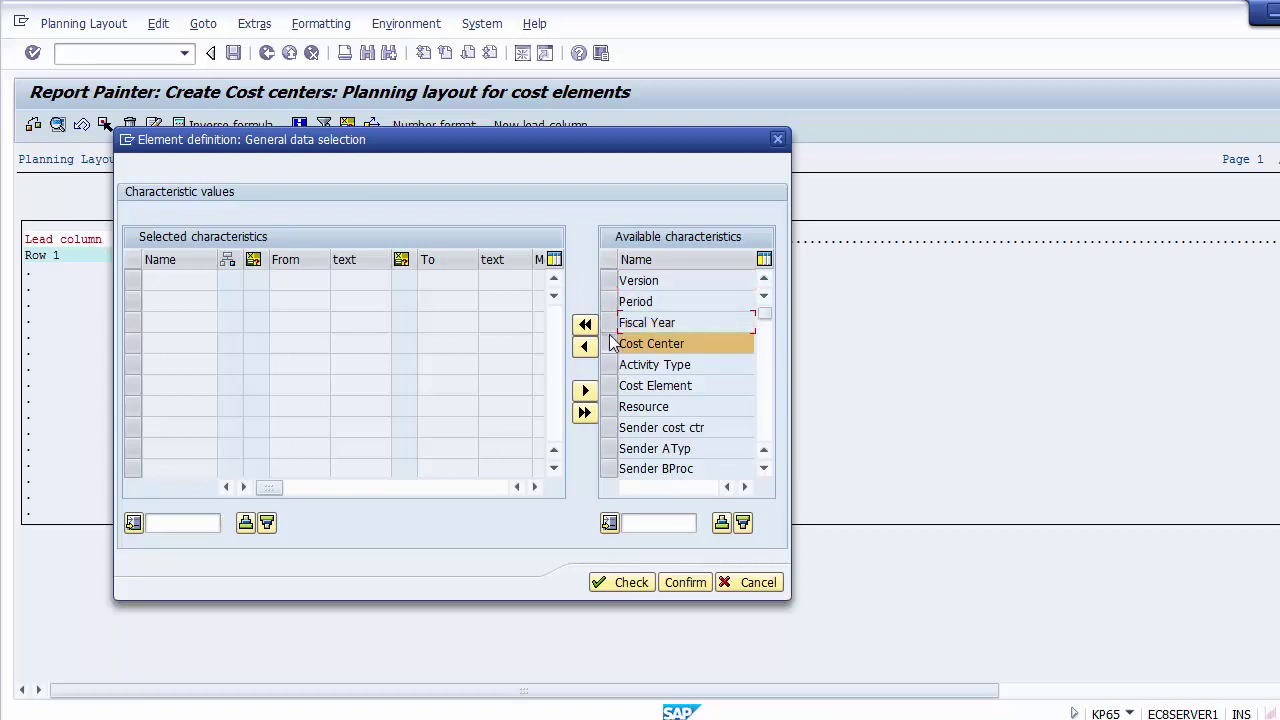
{"action": "left_click", "coordinate": [610, 343], "text": "ctrl"}
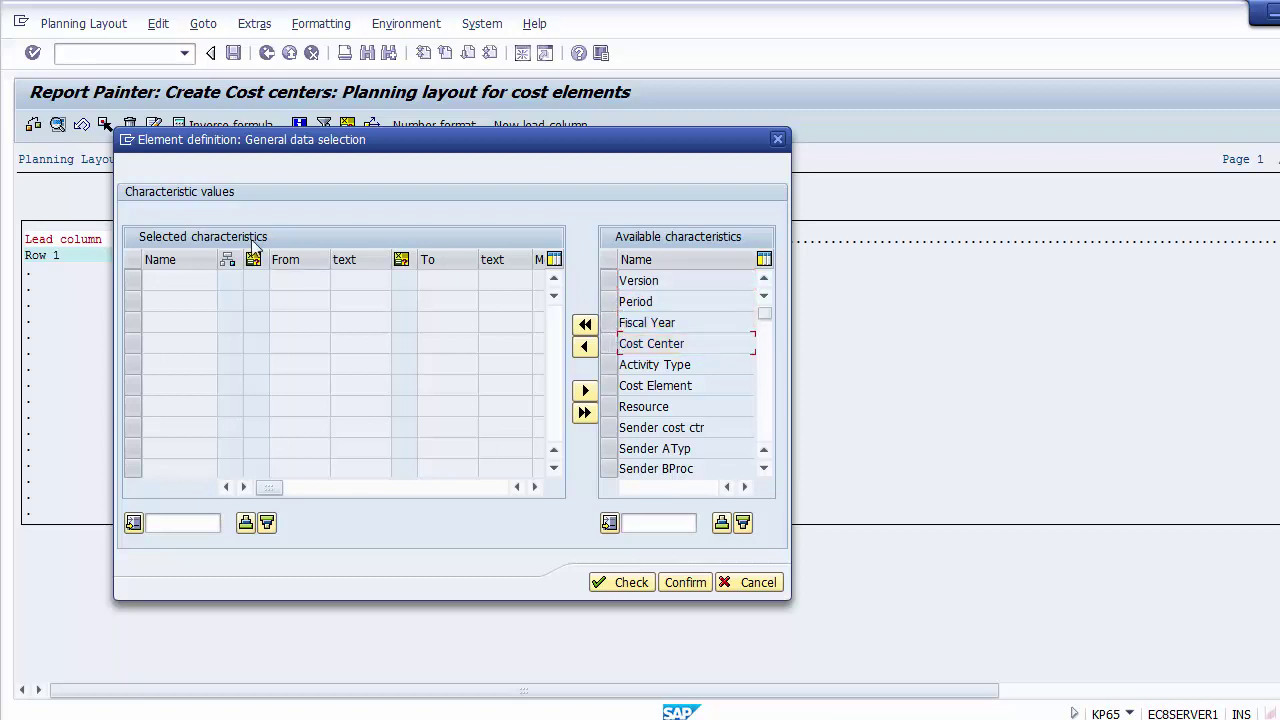
{"action": "left_click", "coordinate": [738, 583]}
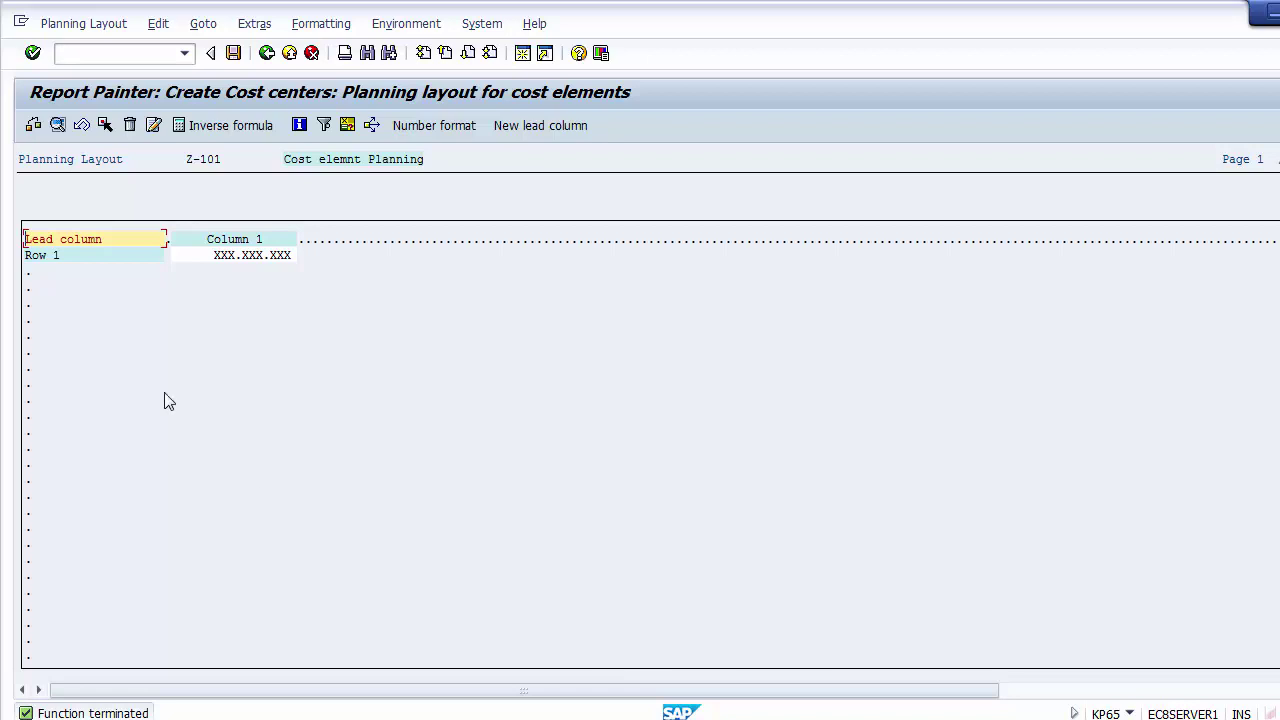
Open the lead column's element definition and add Cost Element to the selected characteristics
{"action": "left_click", "coordinate": [94, 240]}
{"action": "left_click_drag", "start_coordinate": [26, 239], "coordinate": [134, 243]}
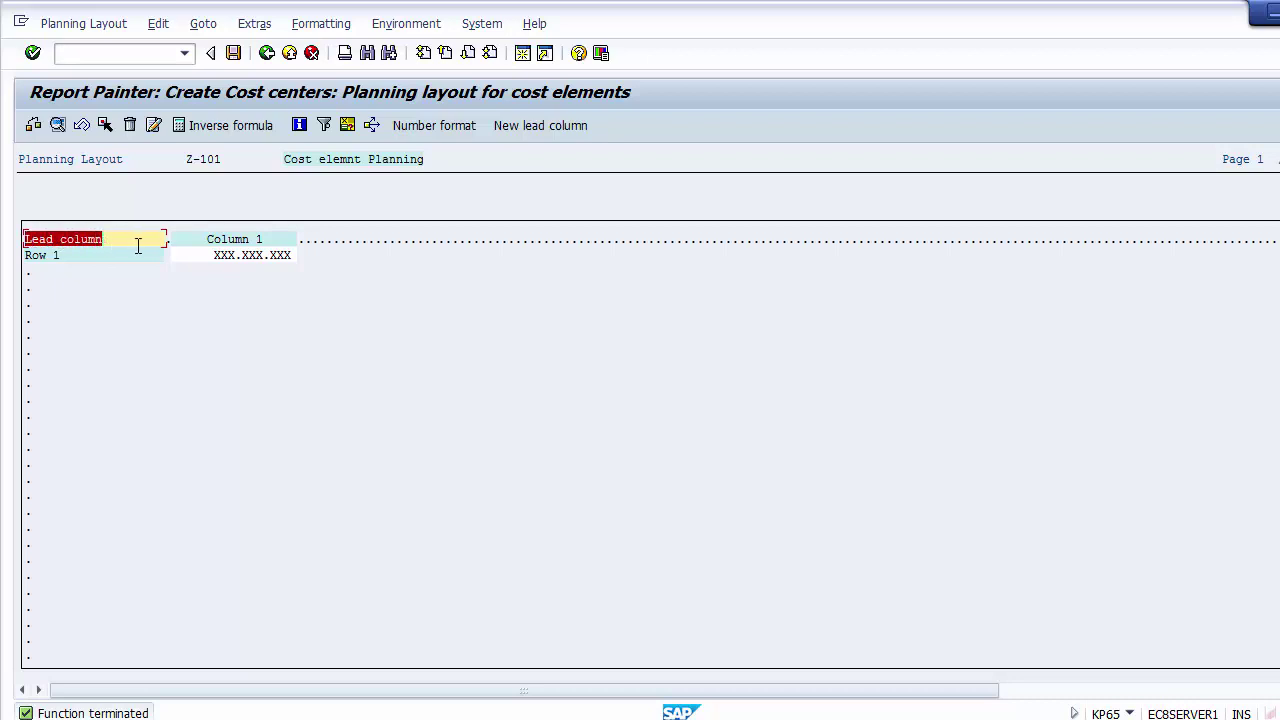
{"action": "left_click", "coordinate": [81, 240]}
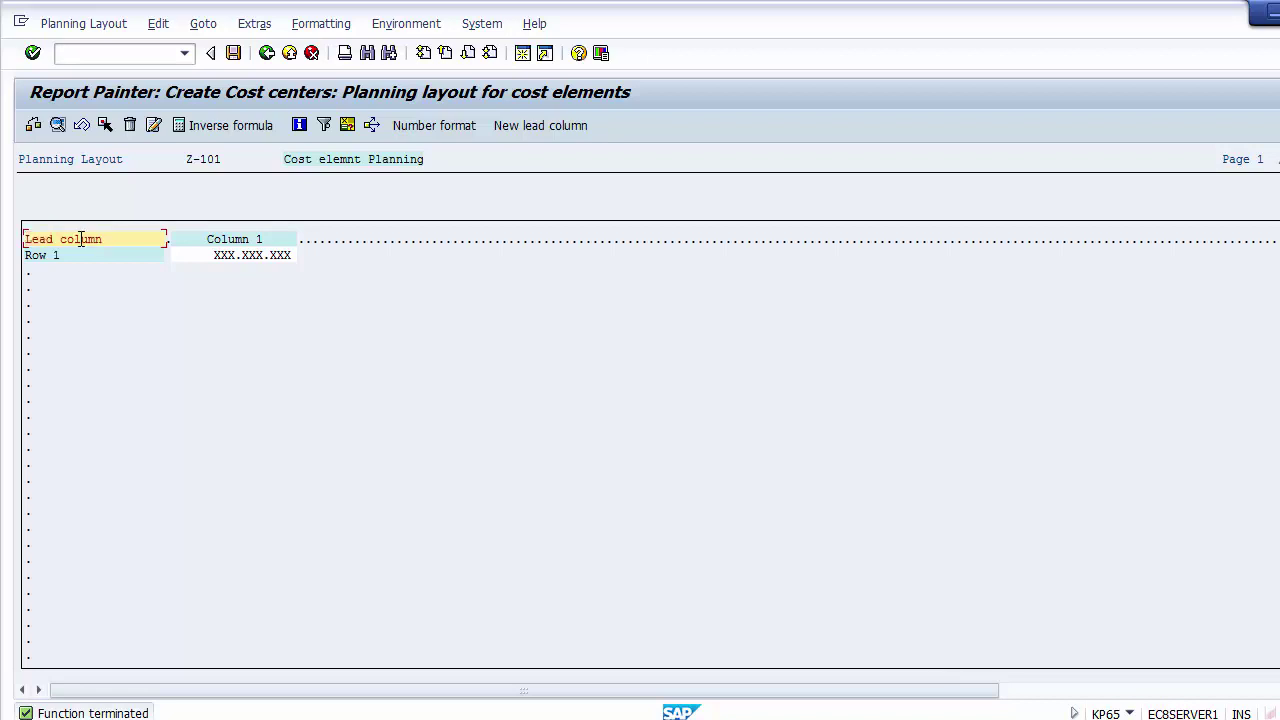
{"action": "double_click", "coordinate": [81, 240]}
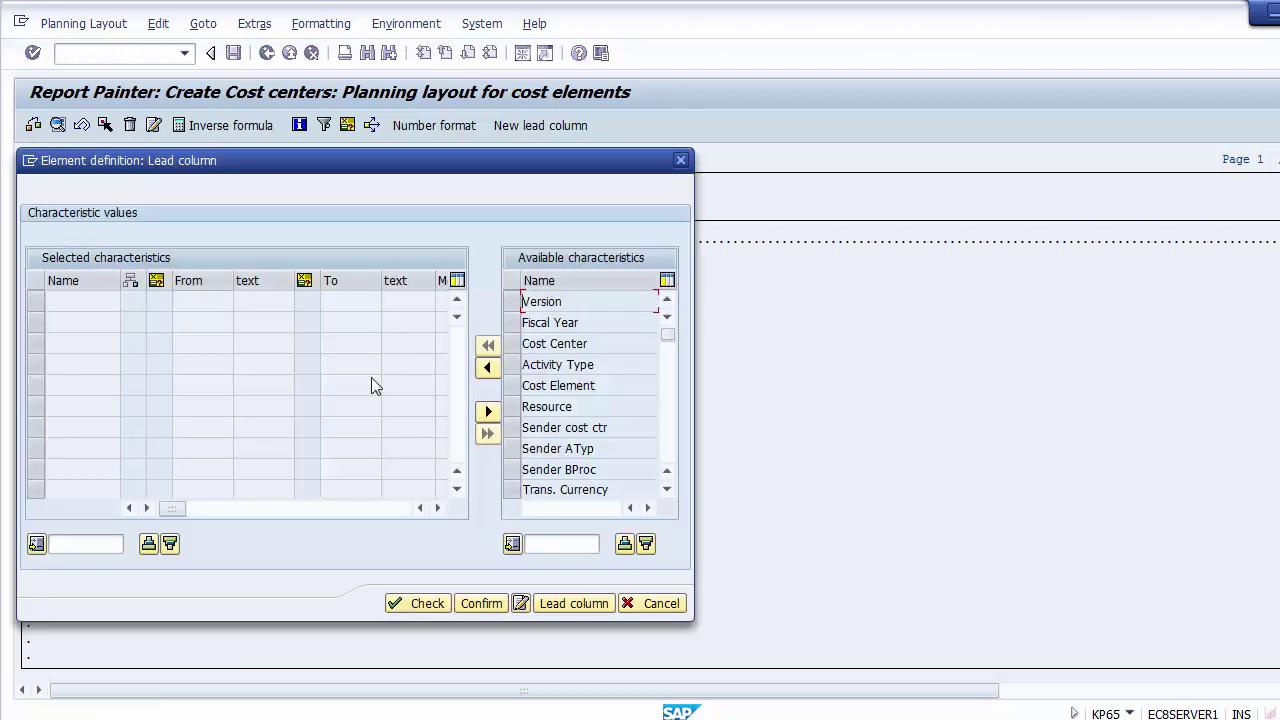
{"action": "left_click", "coordinate": [512, 385]}
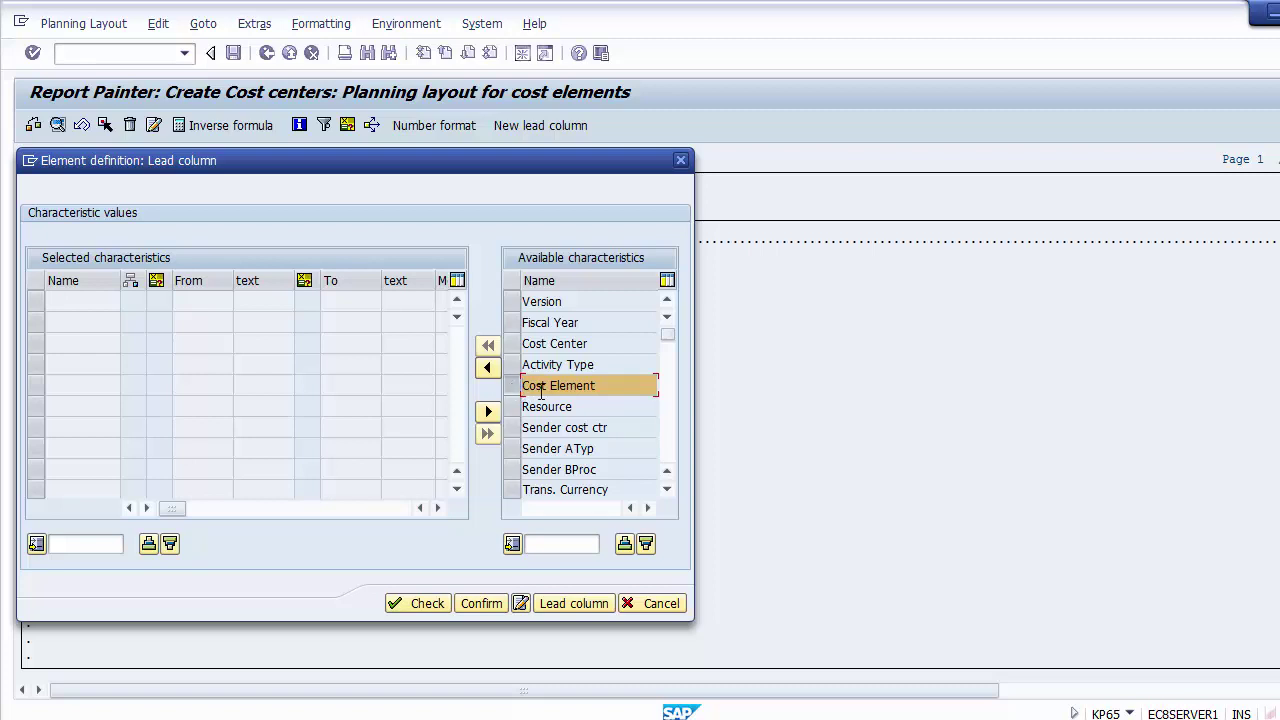
{"action": "left_click", "coordinate": [487, 371]}
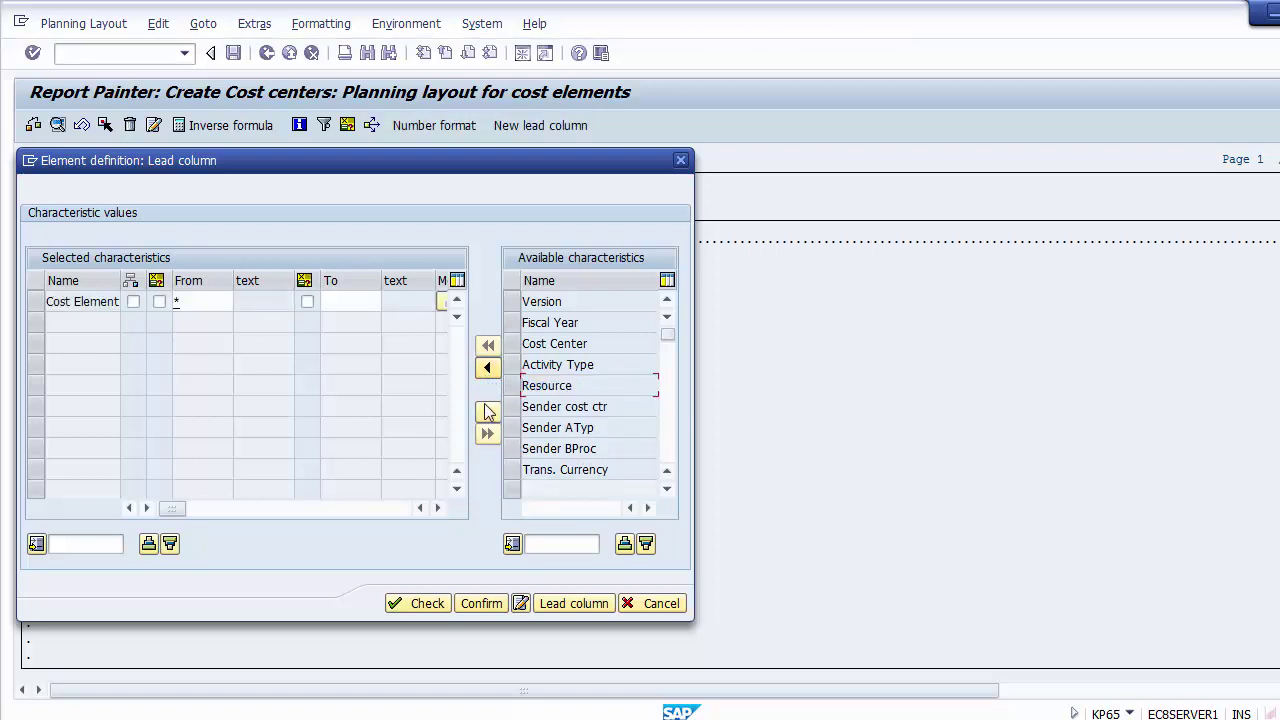
Turn on both the set option and the From-value variable option for the Cost Element characteristic
{"action": "left_click", "coordinate": [110, 301]}
{"action": "left_click", "coordinate": [38, 302]}
{"action": "left_click", "coordinate": [39, 303]}
{"action": "left_click", "coordinate": [133, 302]}
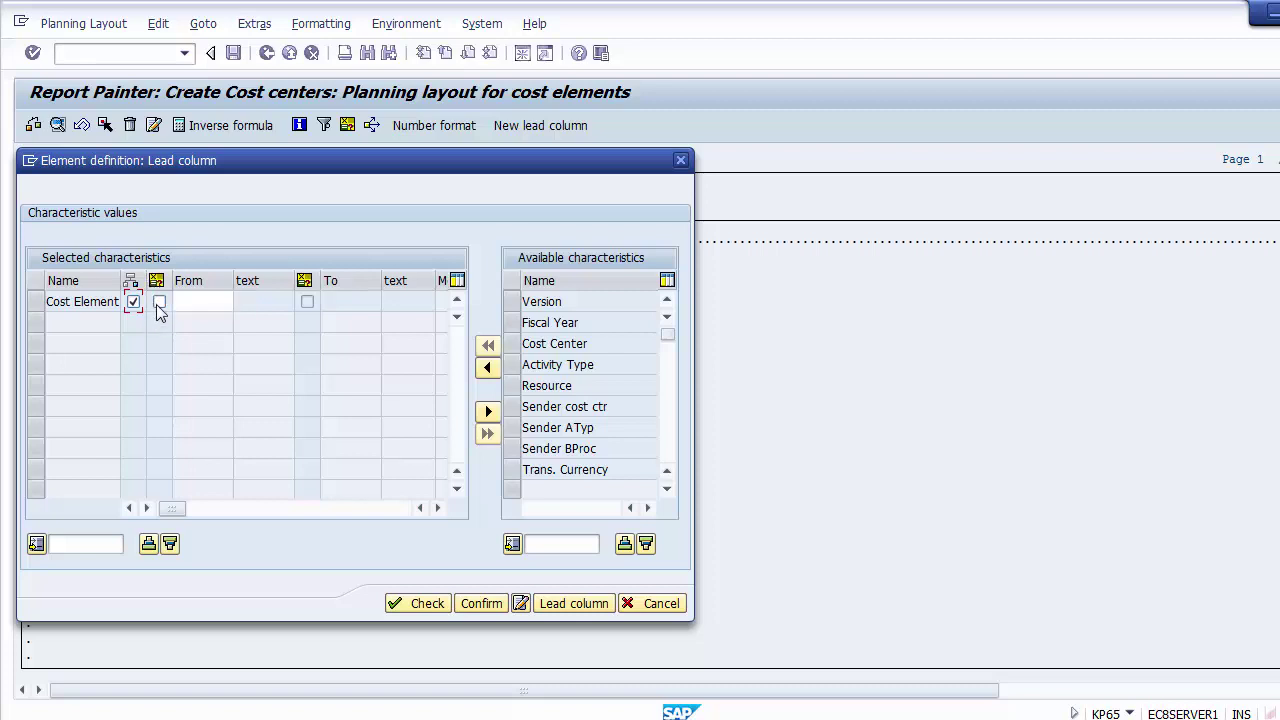
{"action": "left_click", "coordinate": [158, 302]}
Enter local variable 1 as the From value of the Cost Element characteristic
{"action": "left_click", "coordinate": [197, 306]}
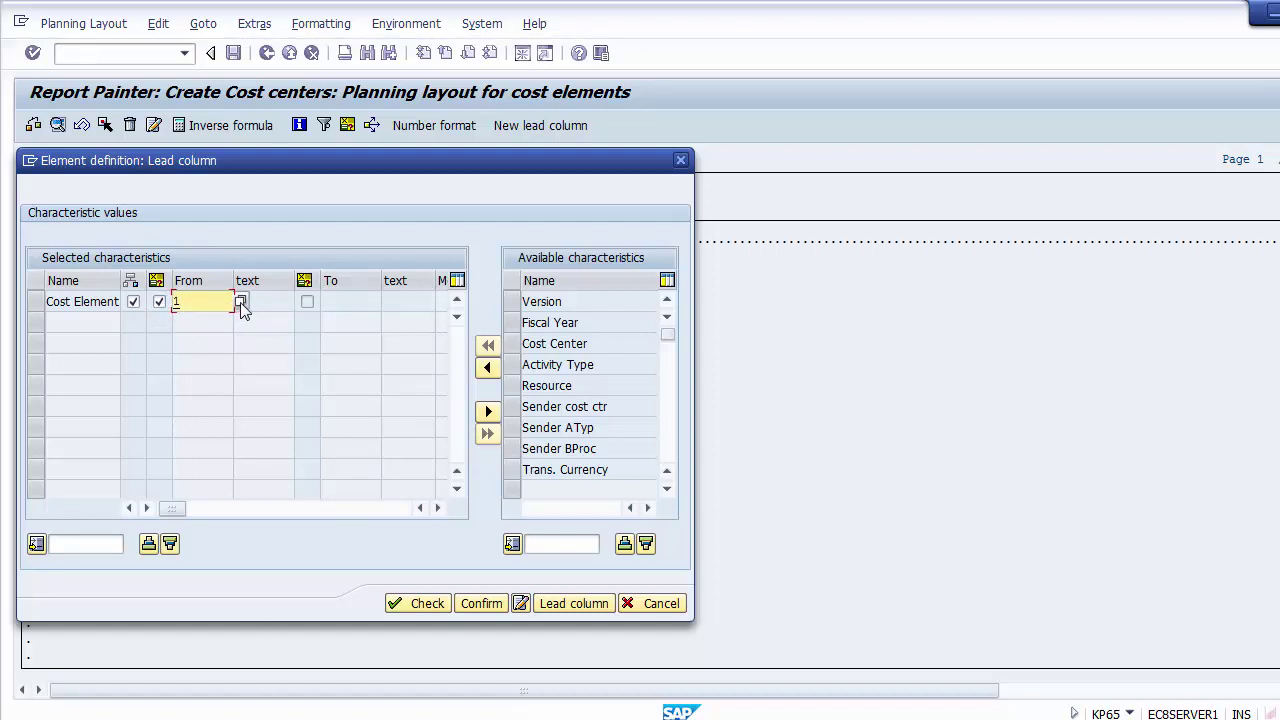
{"action": "left_click", "coordinate": [240, 302]}
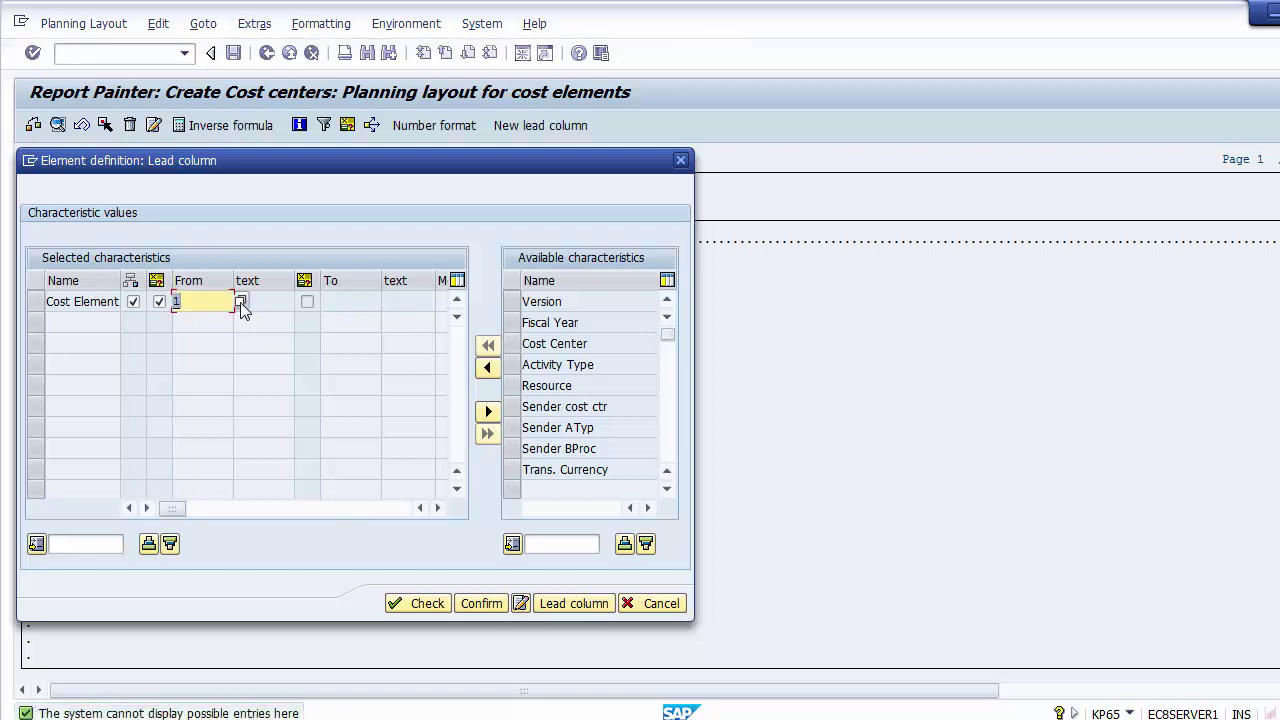
{"action": "left_click", "coordinate": [207, 303]}
{"action": "left_click", "coordinate": [155, 281]}
{"action": "left_click", "coordinate": [175, 302]}
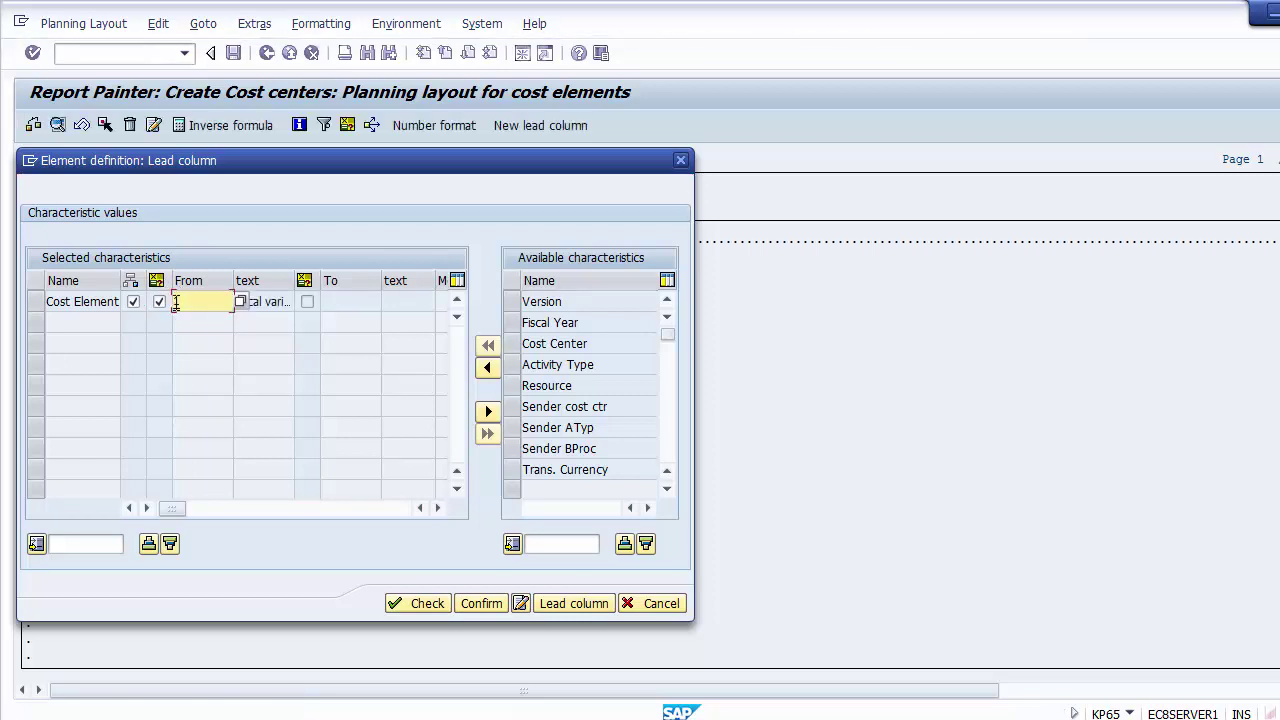
{"action": "type", "text": "1"}
{"action": "left_click", "coordinate": [265, 302]}
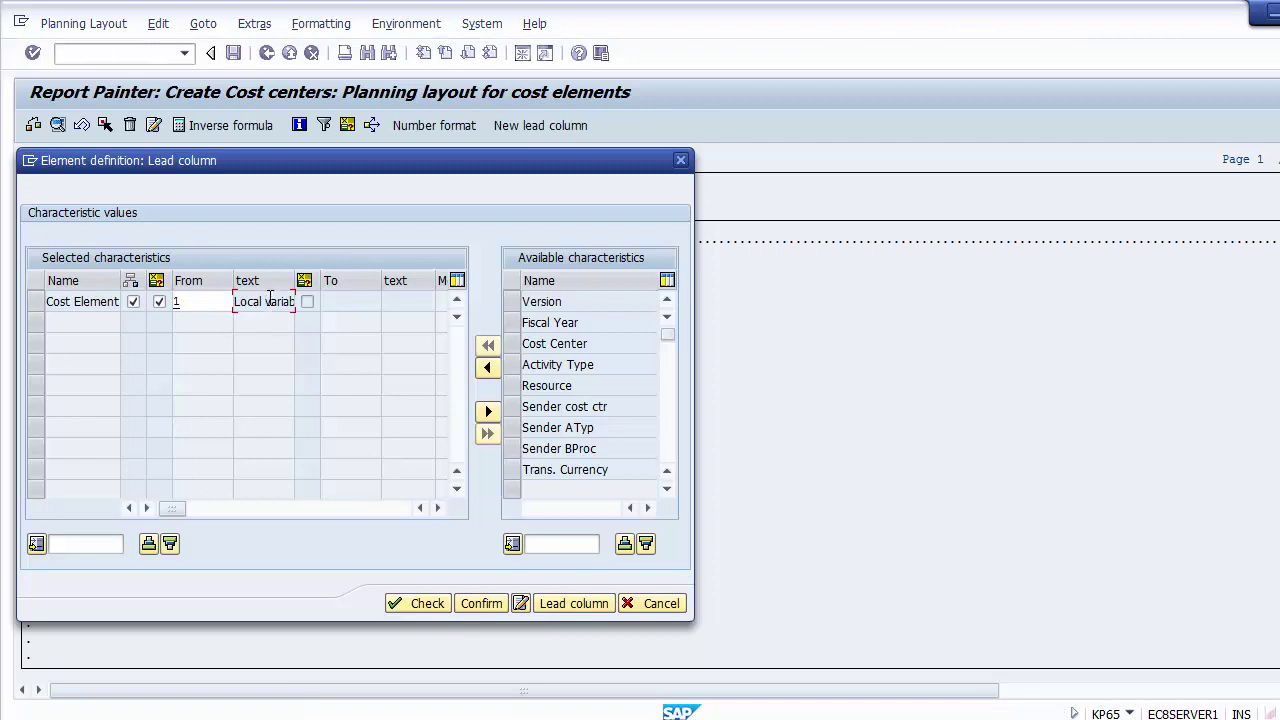
Confirm the lead column definition with the structure Characteristic value and name for Cost Element
{"action": "left_click", "coordinate": [480, 604]}
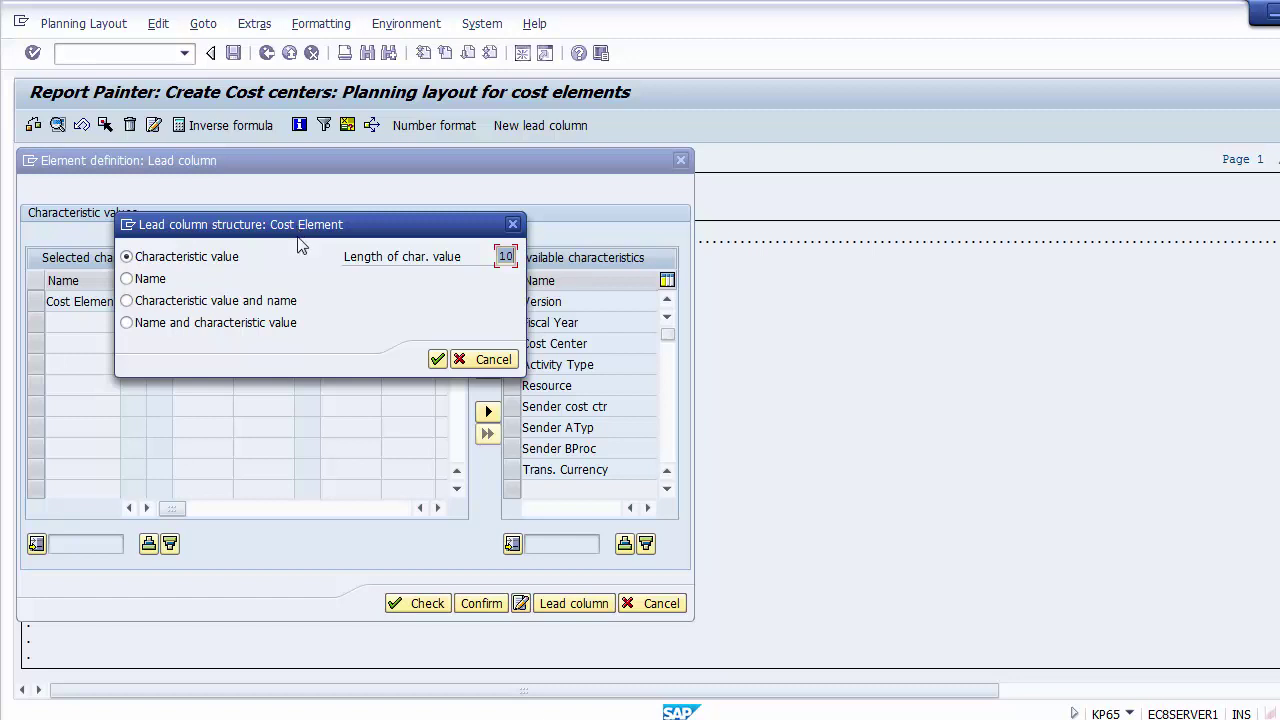
{"action": "left_click", "coordinate": [222, 303]}
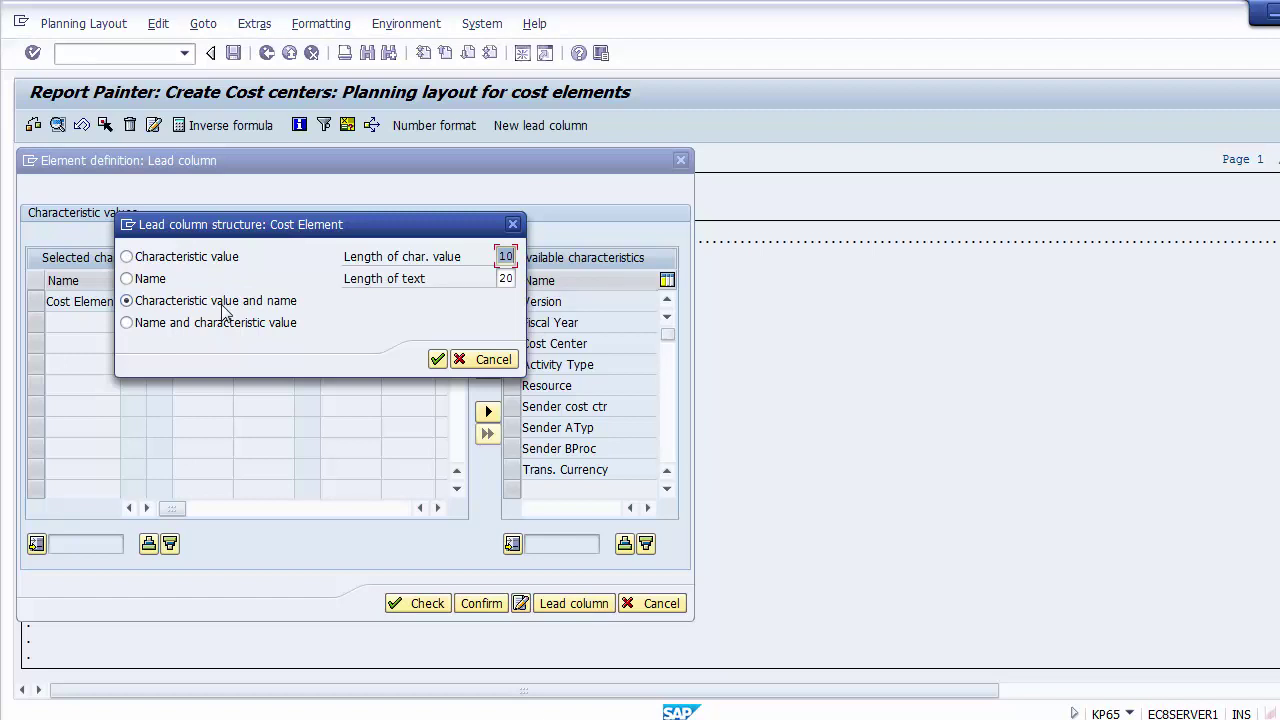
{"action": "left_click", "coordinate": [437, 359]}
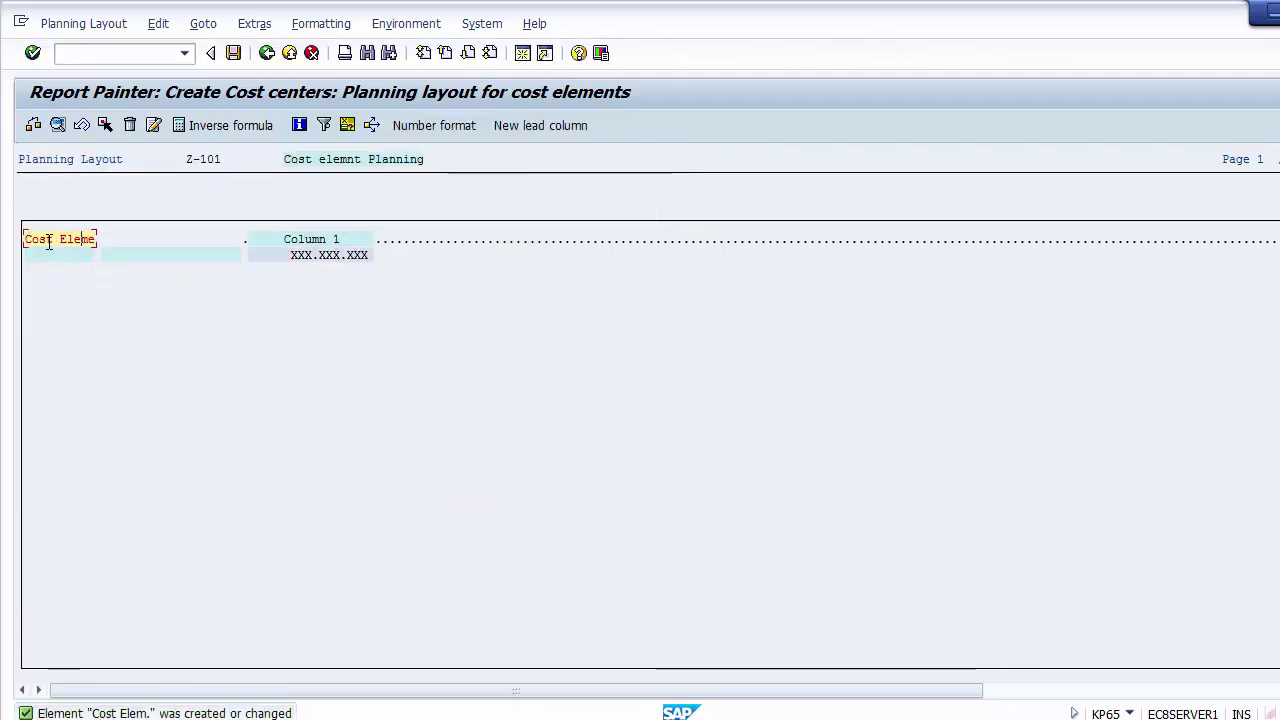
{"action": "left_click_drag", "start_coordinate": [31, 243], "coordinate": [103, 237]}
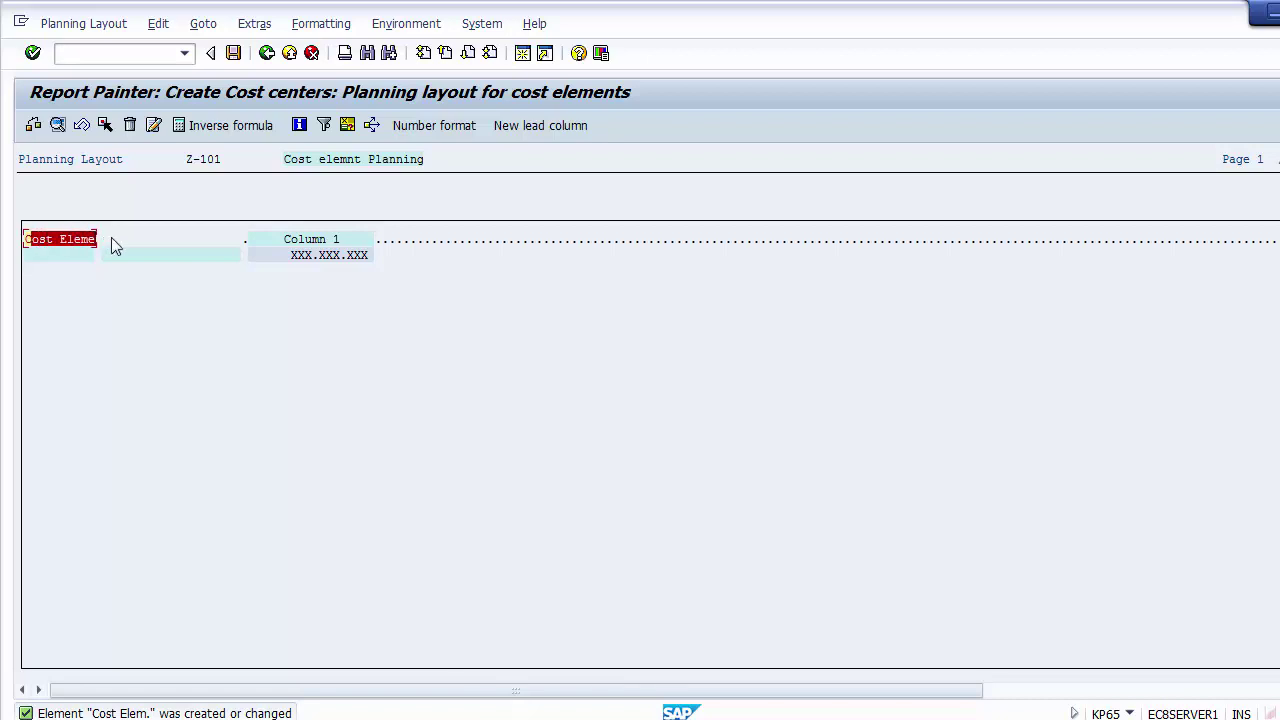
{"action": "left_click", "coordinate": [109, 238]}
{"action": "left_click", "coordinate": [71, 238]}
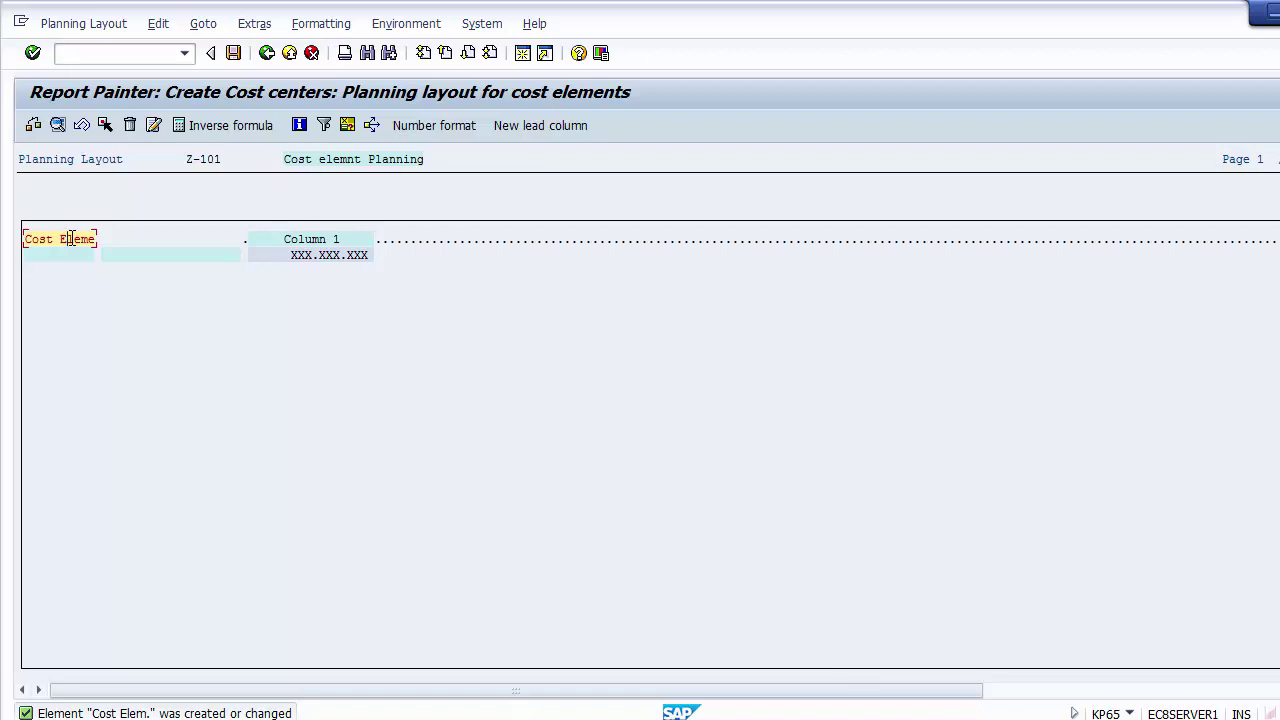
Open the element definition of Column 1 in the planning layout
{"action": "left_click", "coordinate": [316, 244]}
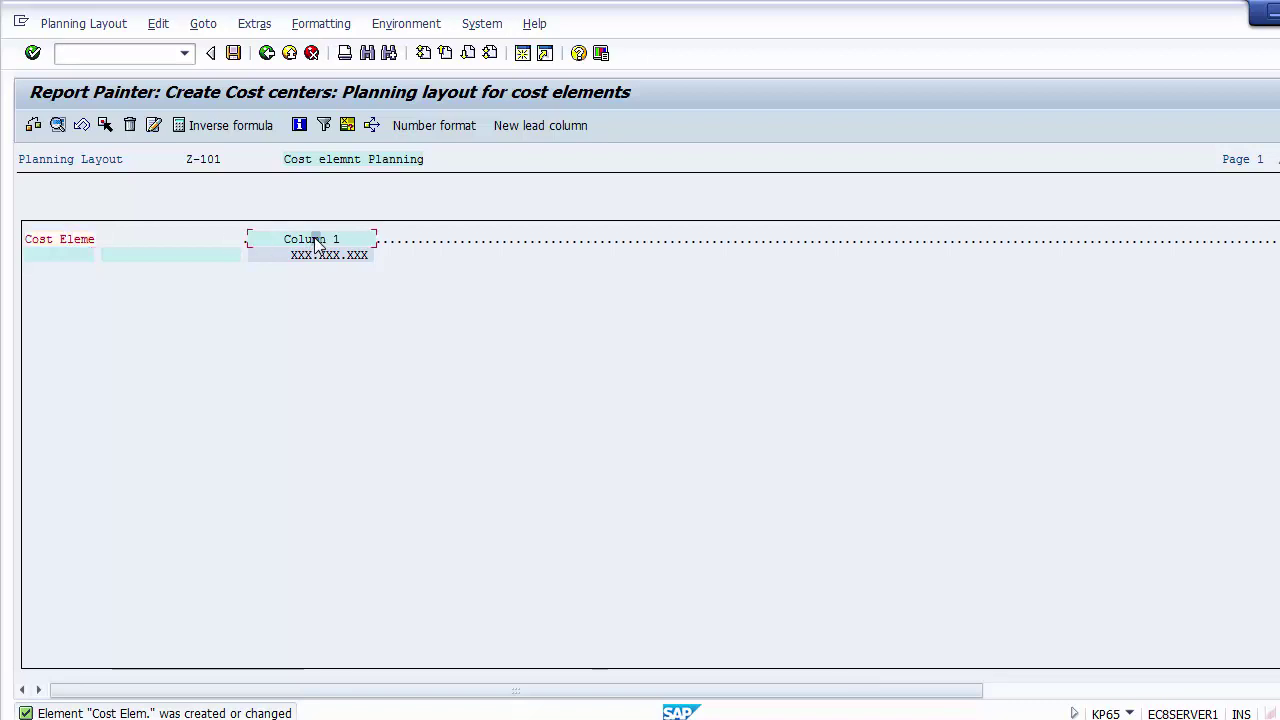
{"action": "left_click", "coordinate": [344, 240]}
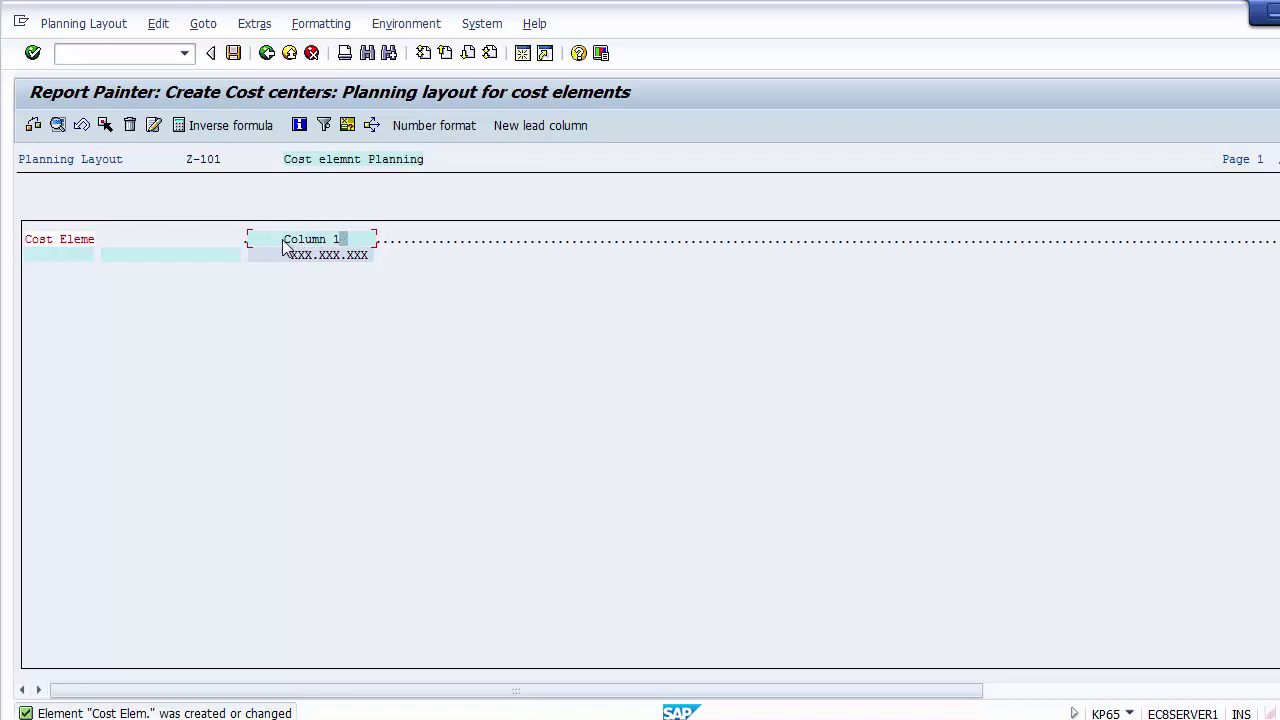
{"action": "left_click", "coordinate": [283, 245]}
{"action": "left_click", "coordinate": [304, 246]}
{"action": "double_click", "coordinate": [318, 241]}
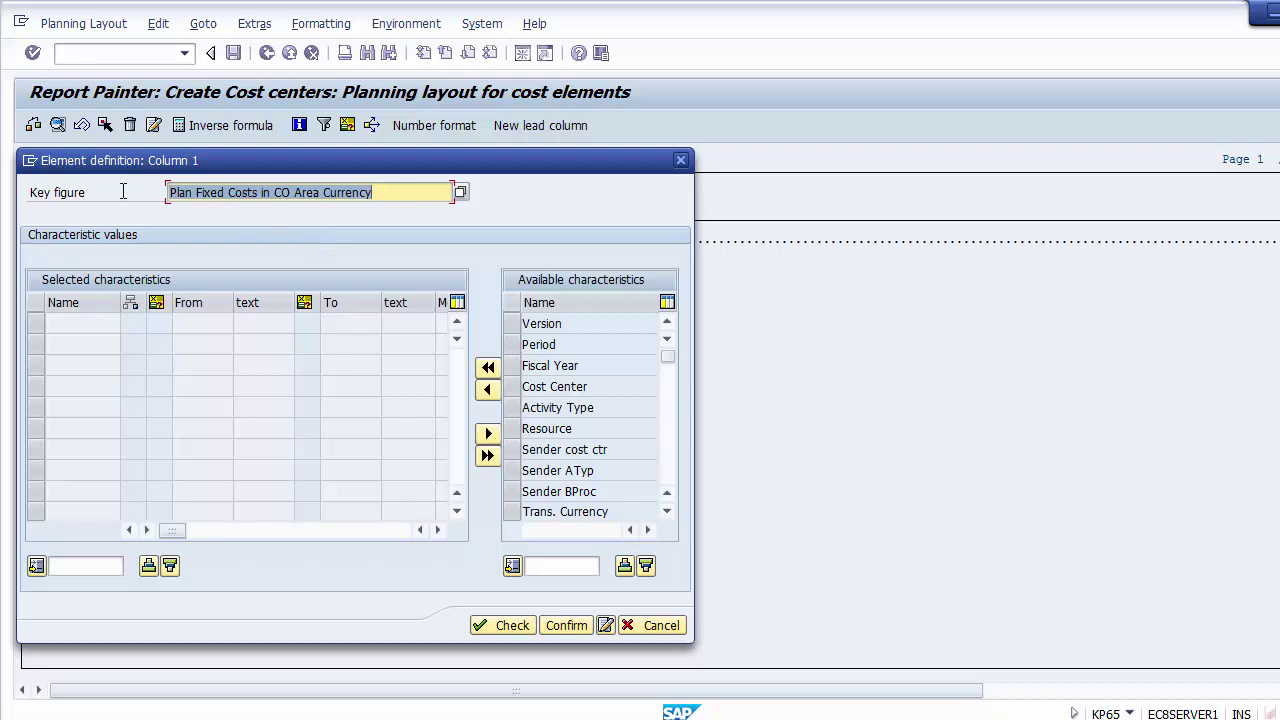
Set the column's key figure to Total Plan Costs in Object Currency and confirm the element definition
{"action": "left_click", "coordinate": [57, 195]}
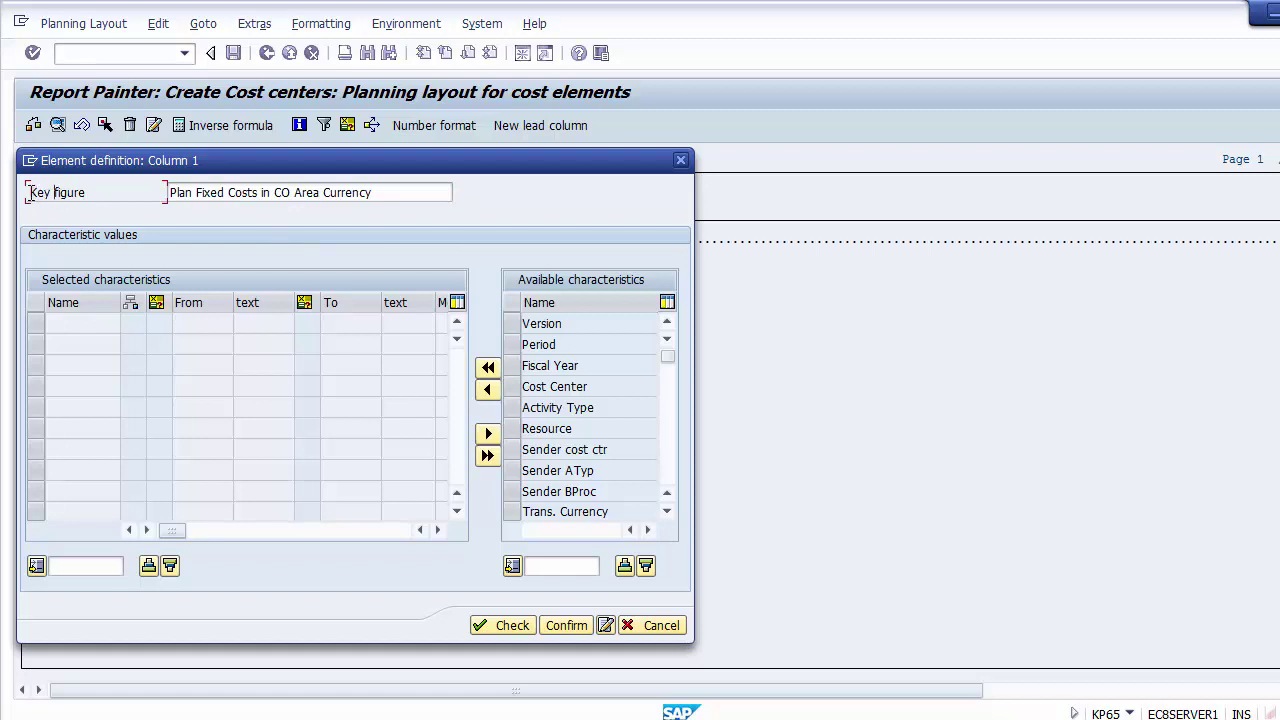
{"action": "left_click_drag", "start_coordinate": [30, 195], "coordinate": [88, 195]}
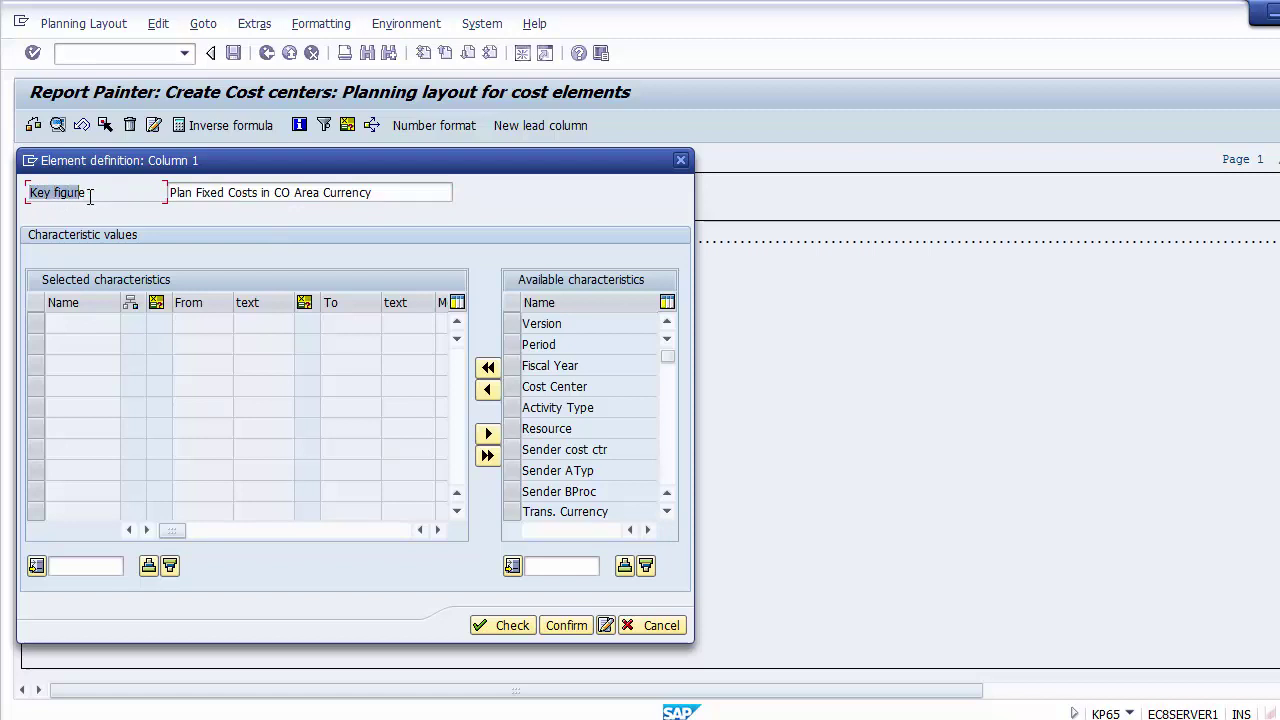
{"action": "left_click", "coordinate": [296, 194]}
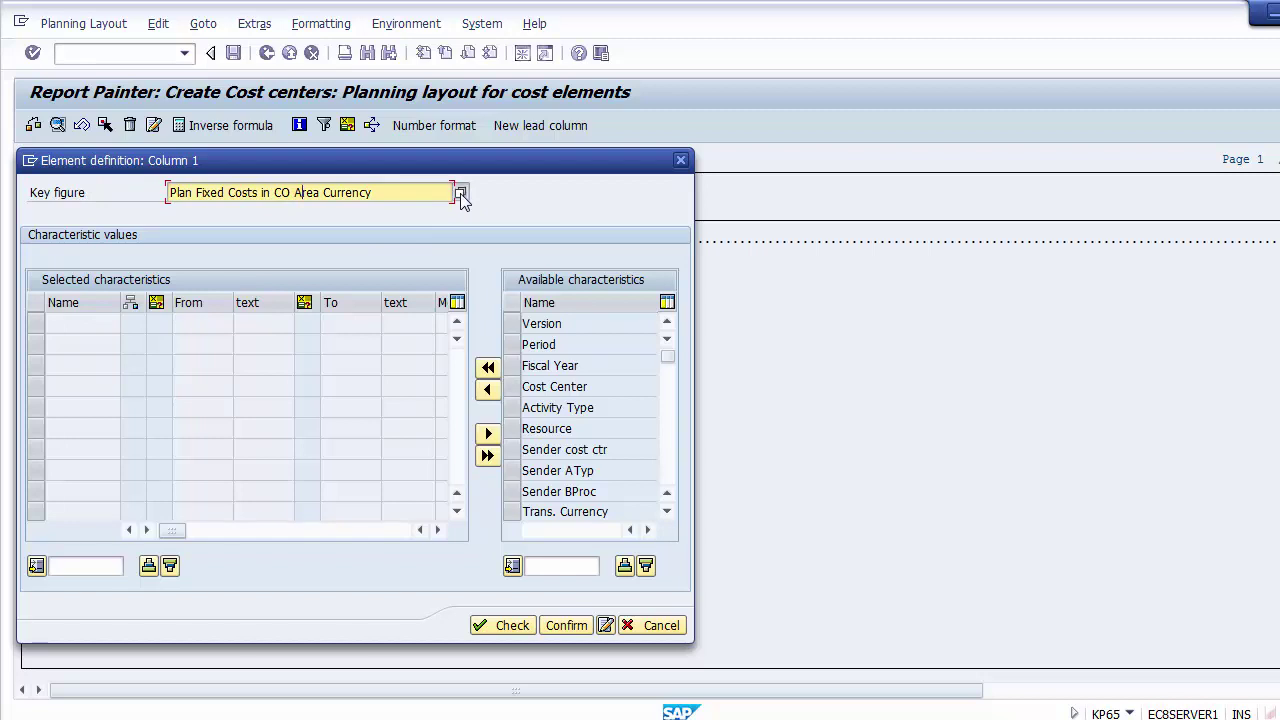
{"action": "left_click", "coordinate": [460, 193]}
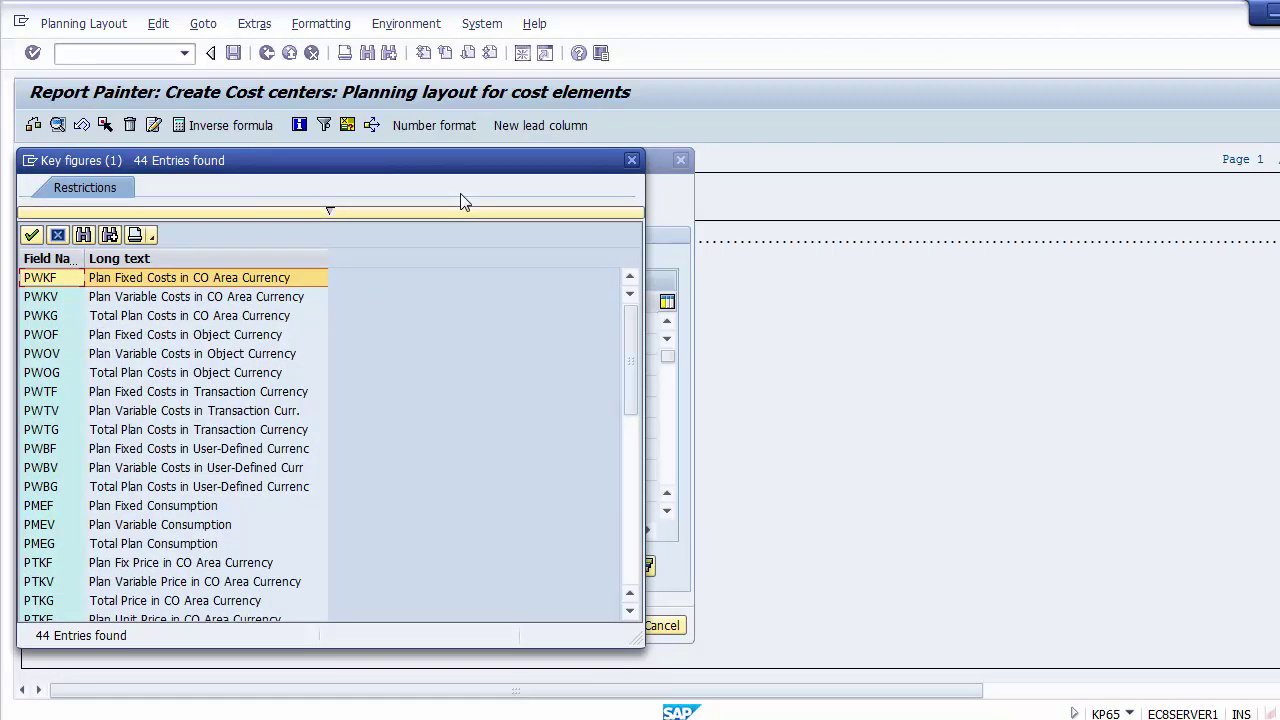
{"action": "left_click", "coordinate": [236, 375]}
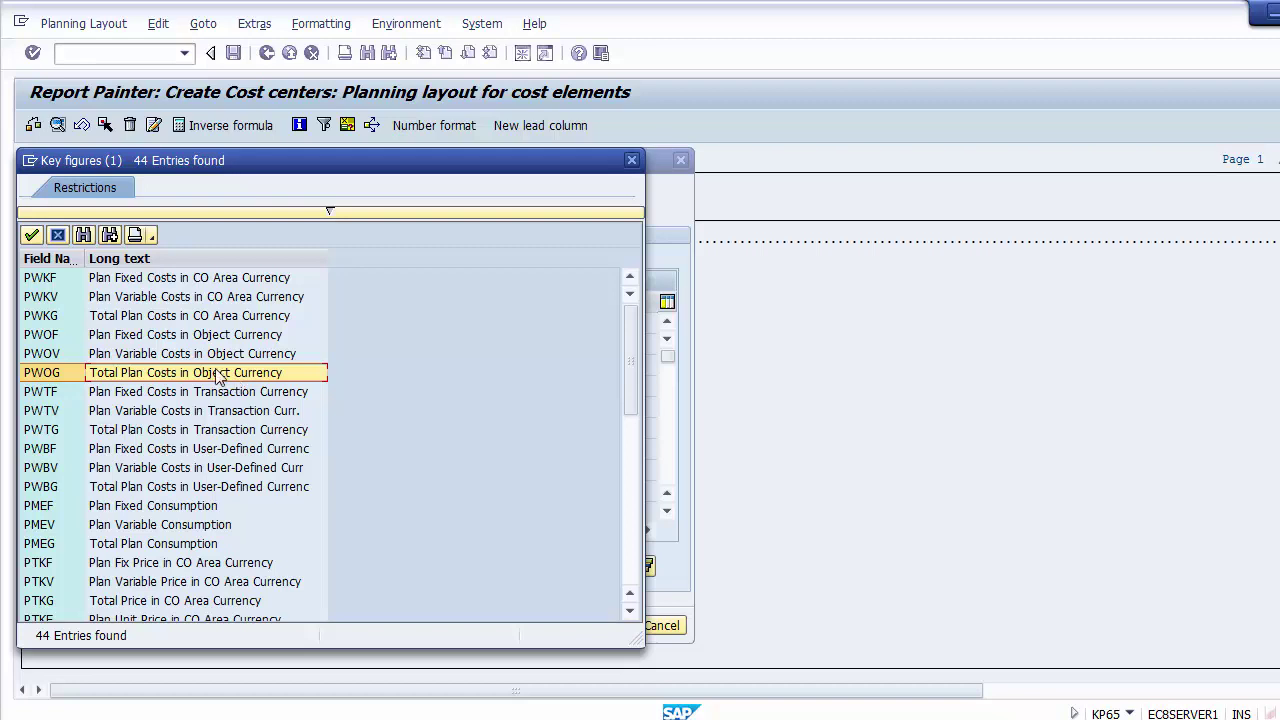
{"action": "double_click", "coordinate": [157, 371]}
{"action": "left_click", "coordinate": [418, 196]}
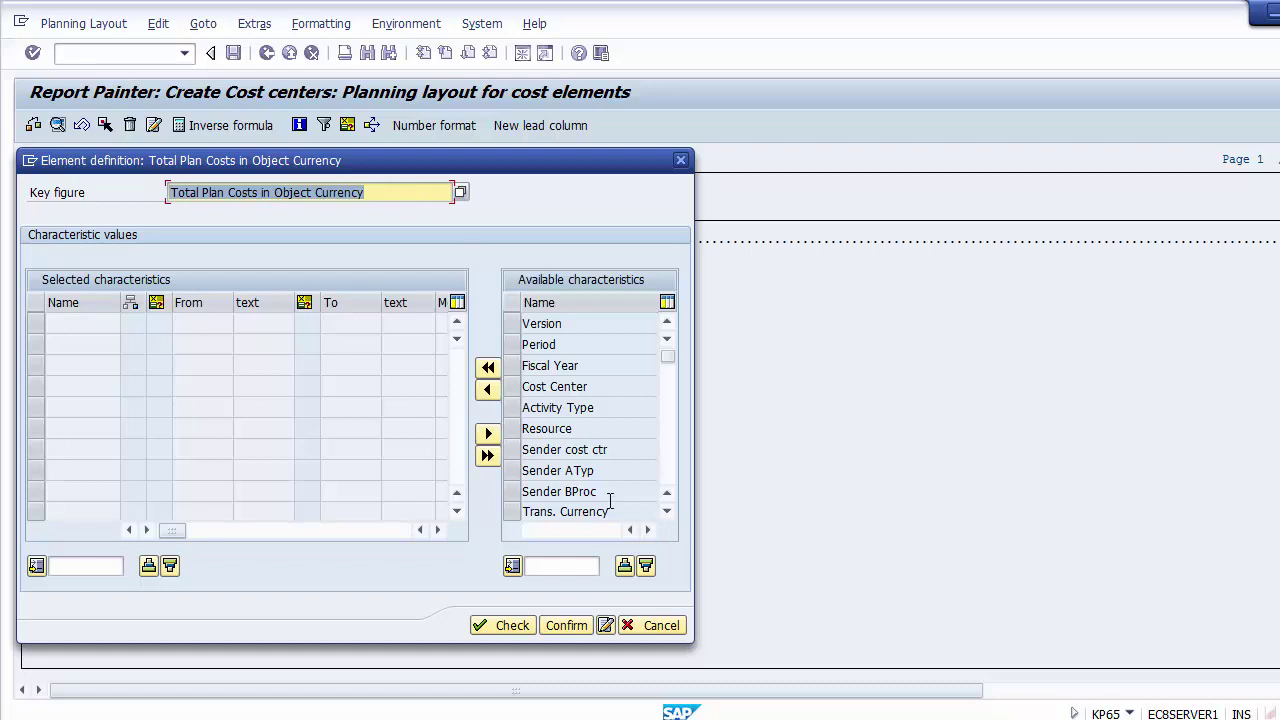
{"action": "left_click", "coordinate": [561, 627]}
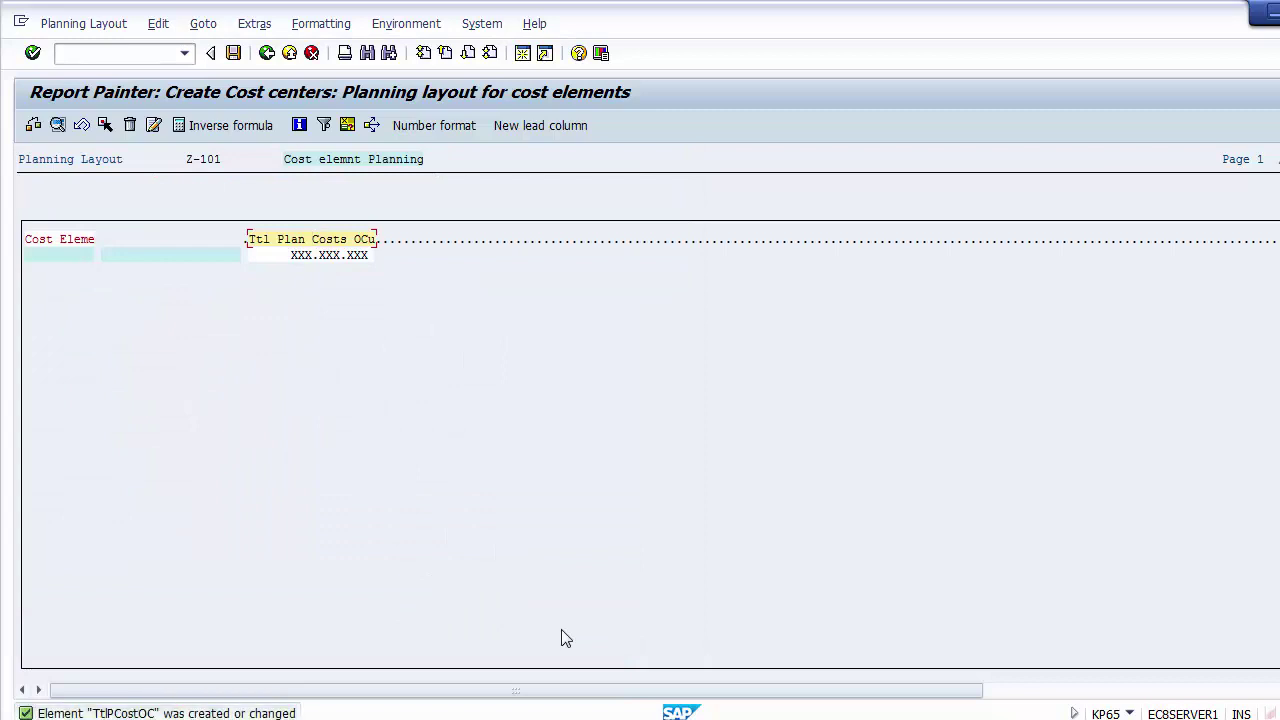
{"action": "left_click", "coordinate": [245, 239]}
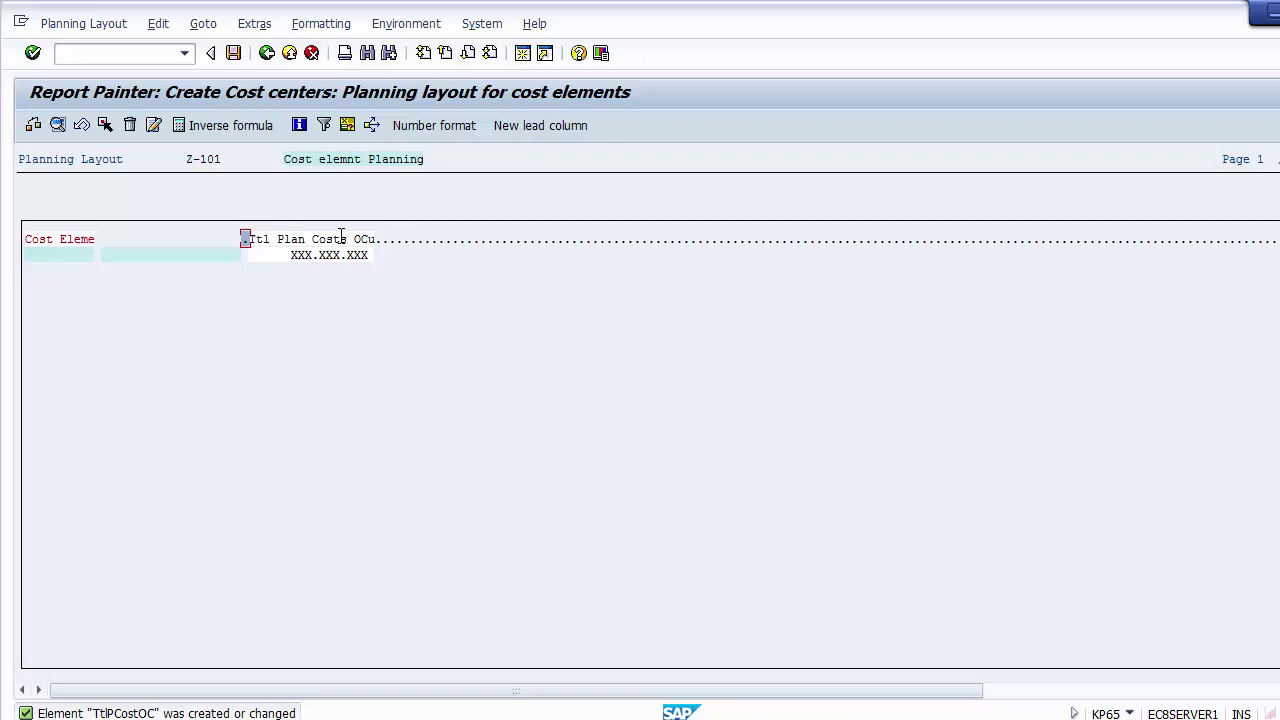
{"action": "left_click", "coordinate": [307, 239]}
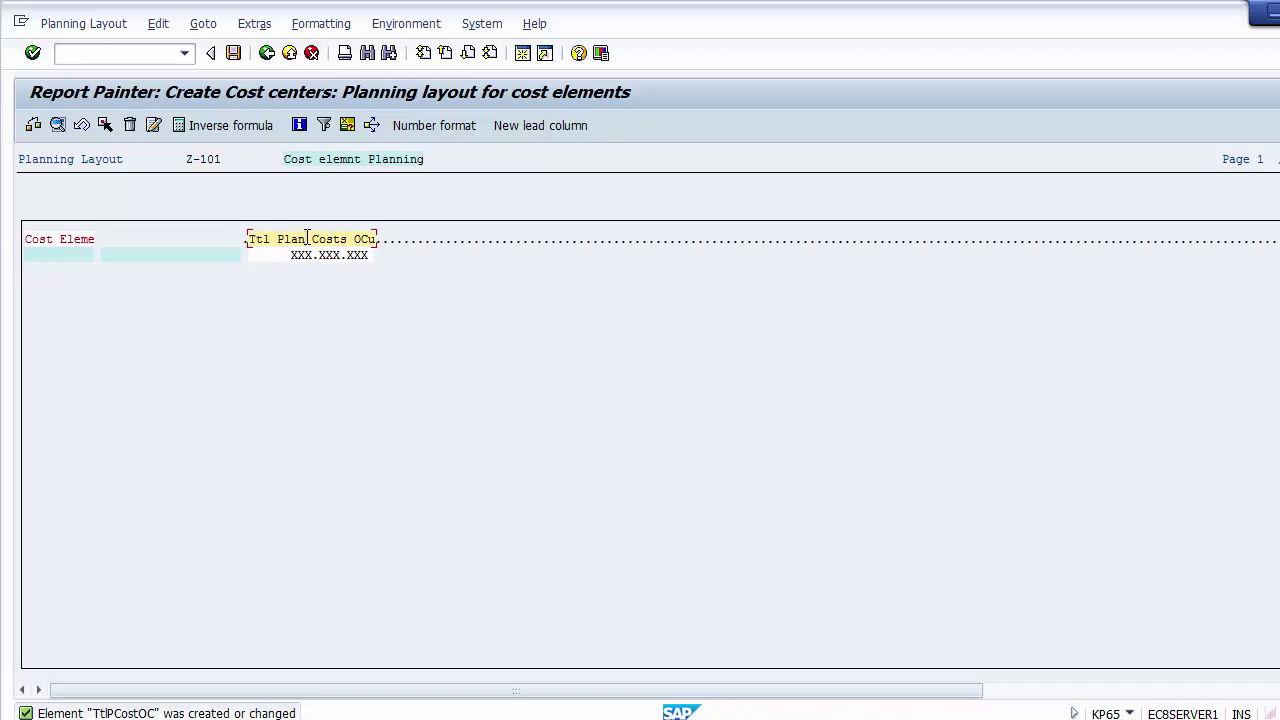
{"action": "key", "text": "Escape"}
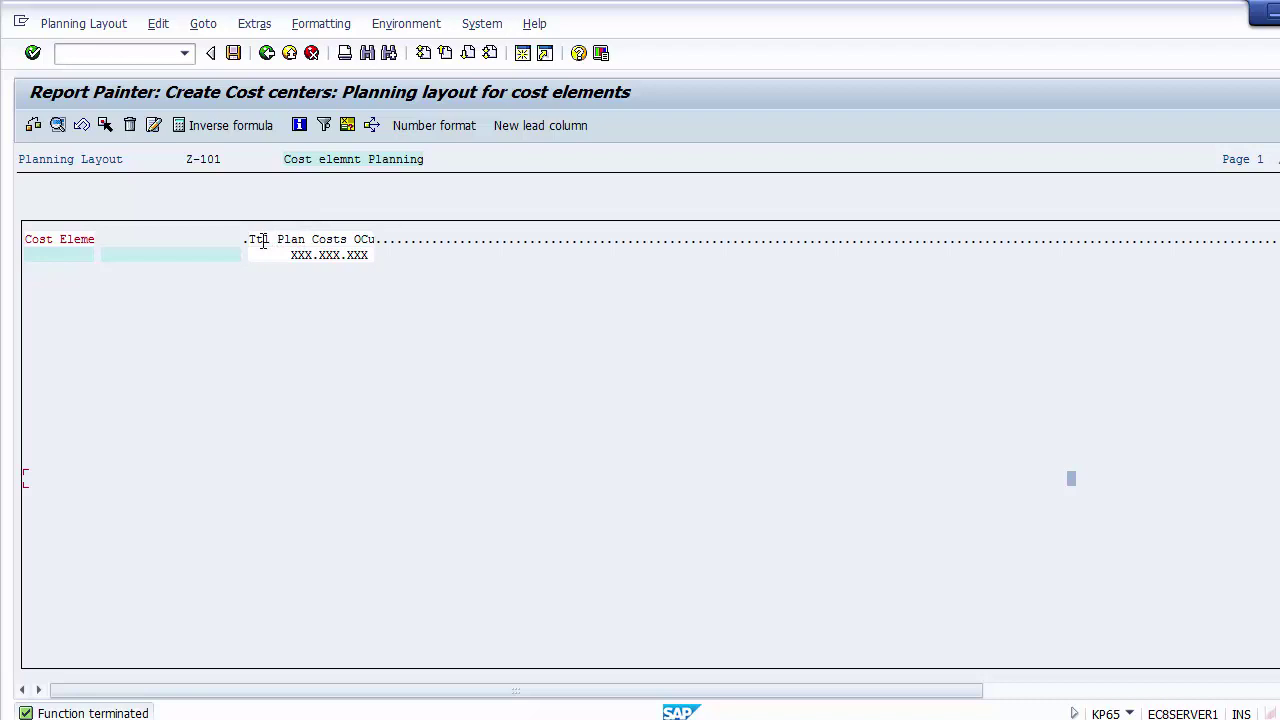
{"action": "left_click", "coordinate": [320, 239]}
{"action": "left_click", "coordinate": [392, 240]}
{"action": "left_click", "coordinate": [406, 240]}
{"action": "left_click", "coordinate": [396, 240]}
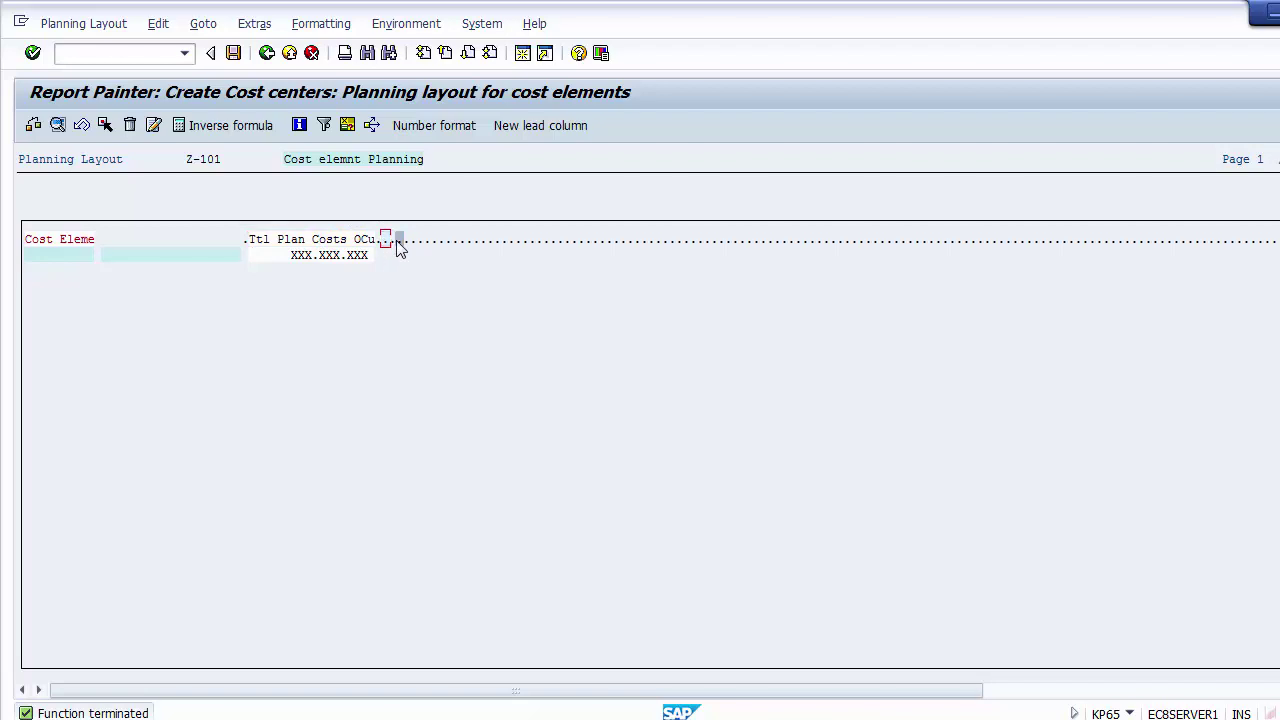
{"action": "left_click", "coordinate": [316, 238]}
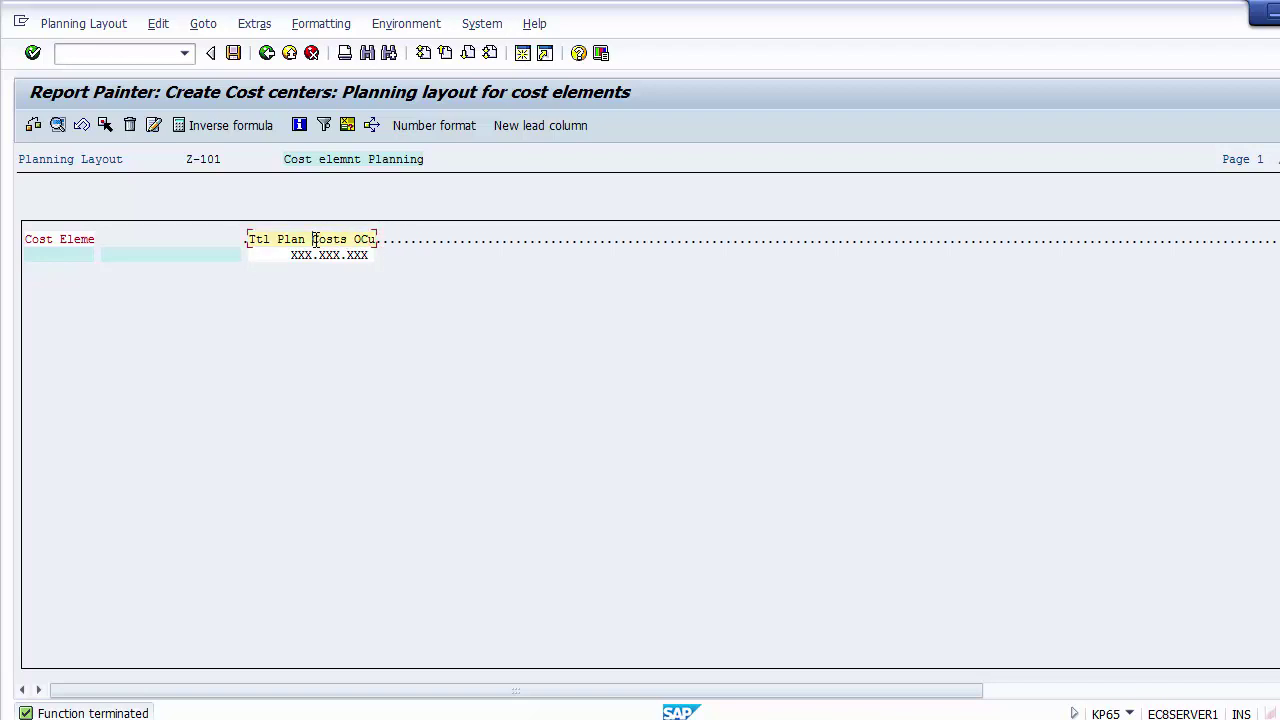
{"action": "left_click", "coordinate": [401, 242]}
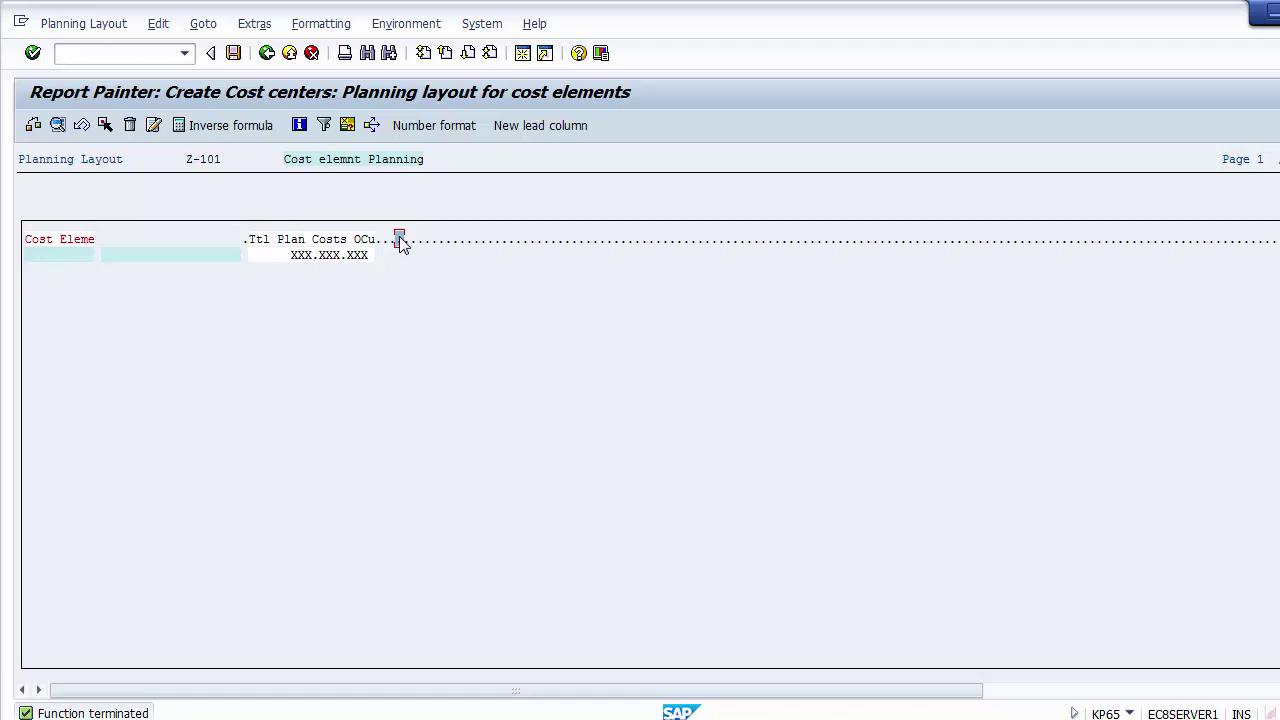
{"action": "double_click", "coordinate": [399, 240]}
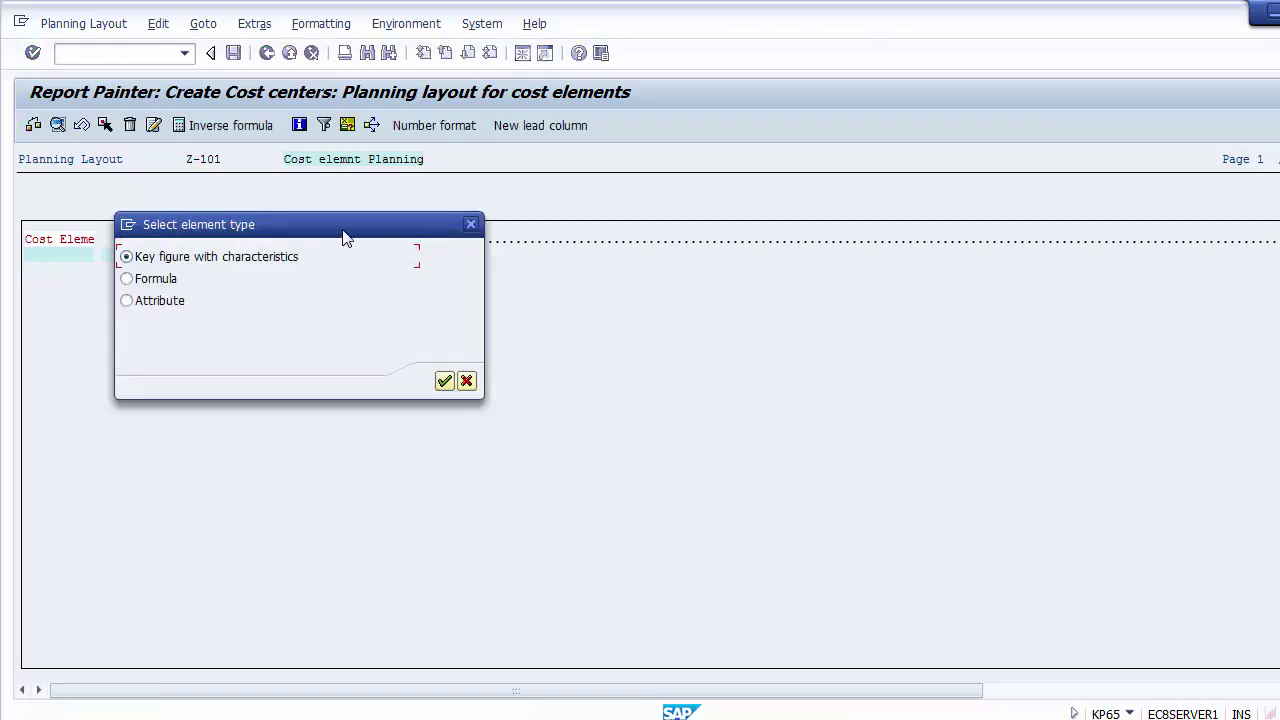
{"action": "left_click_drag", "start_coordinate": [343, 237], "coordinate": [699, 357]}
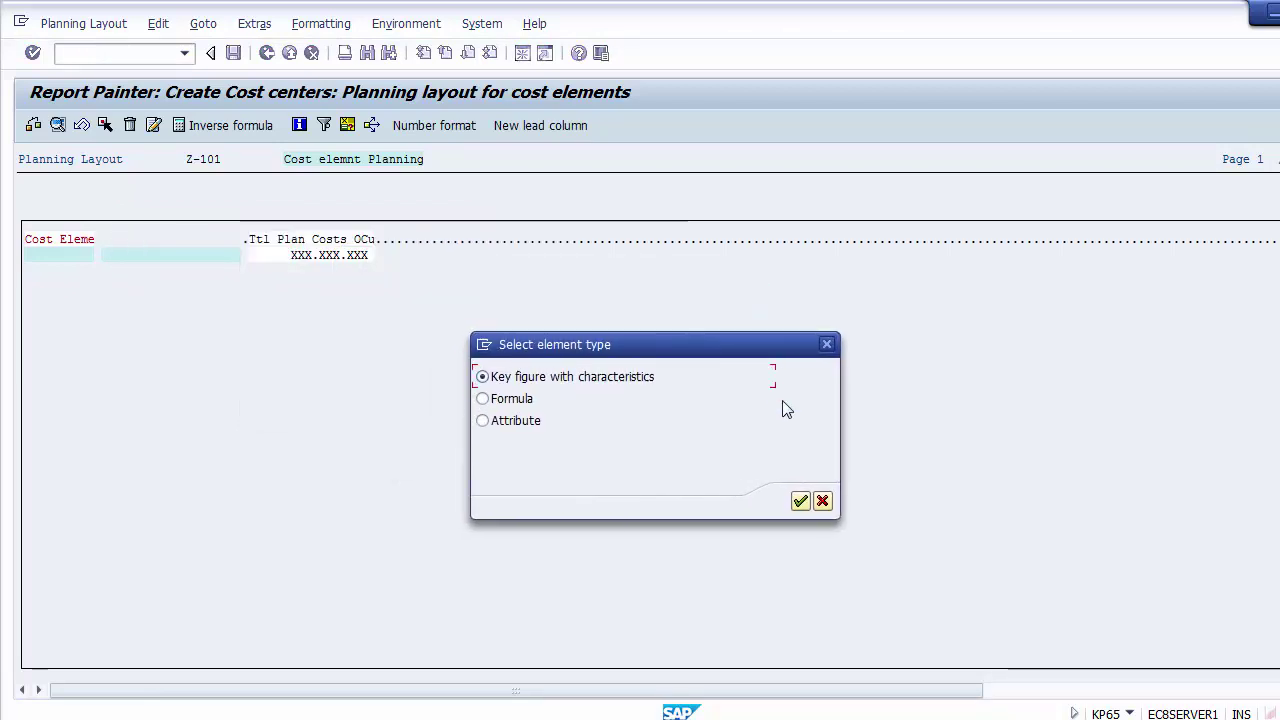
{"action": "left_click", "coordinate": [822, 502]}
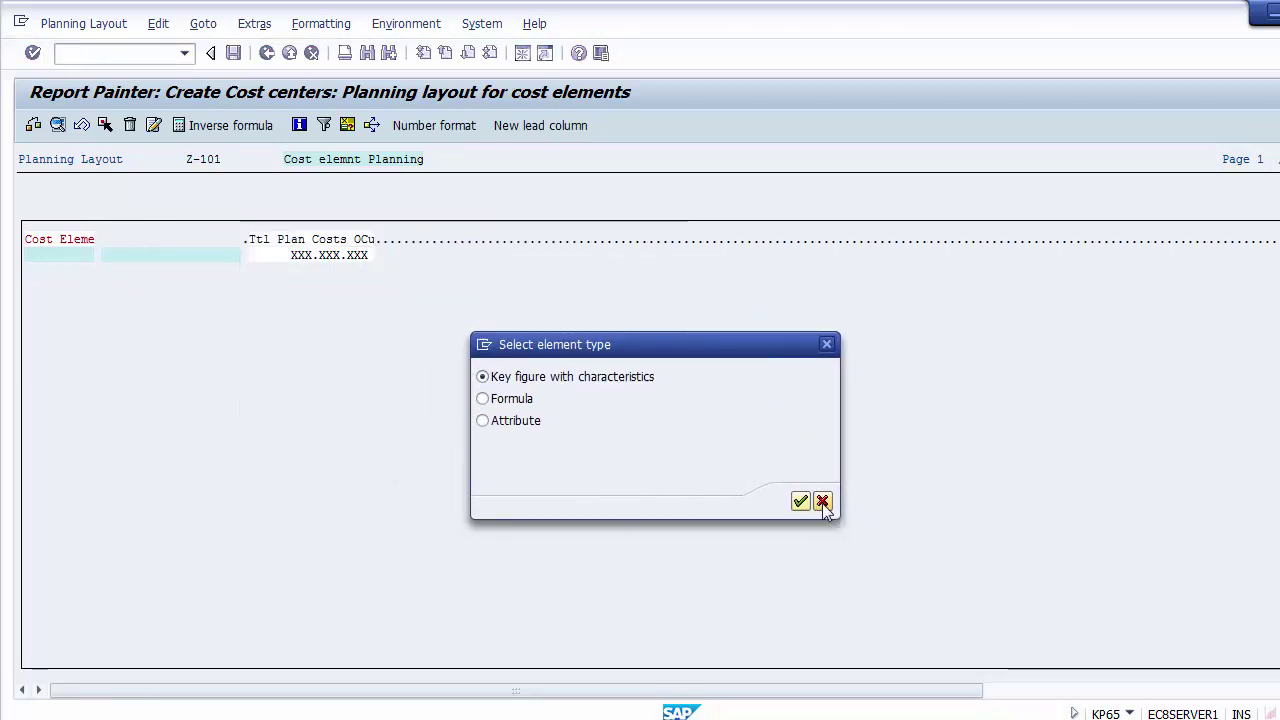
{"action": "left_click", "coordinate": [277, 243]}
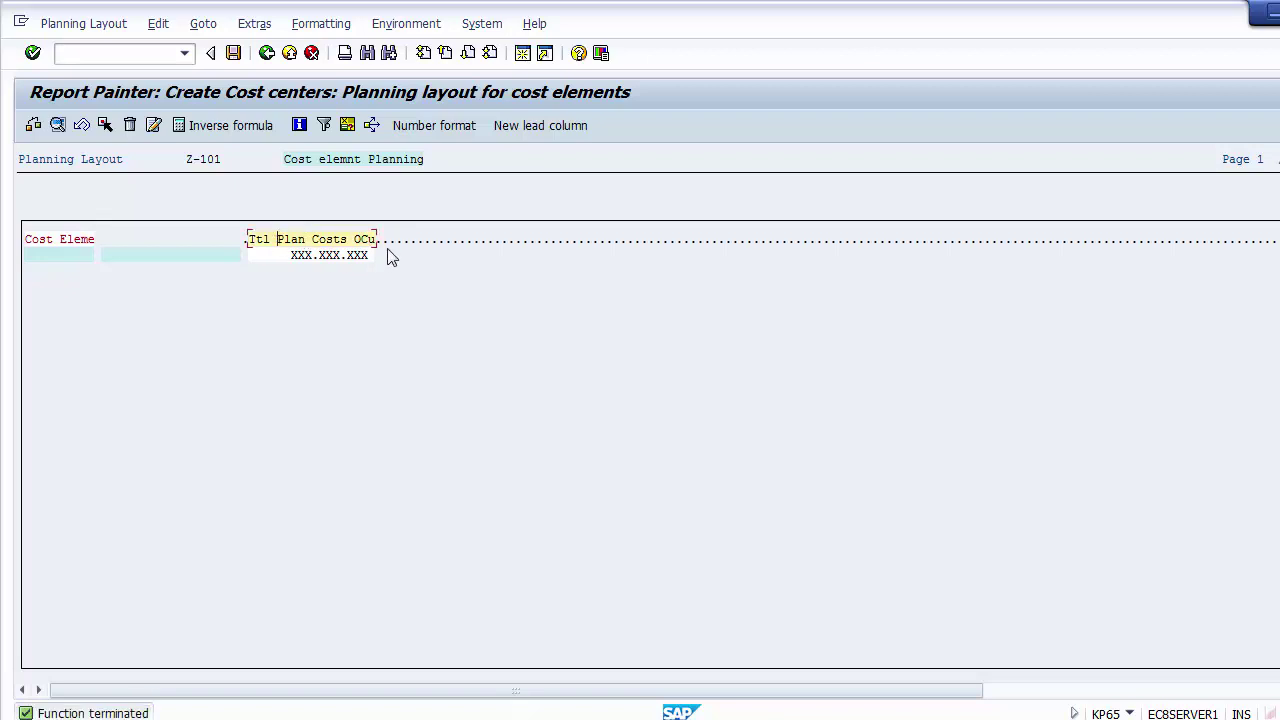
Add a Distribution key attribute column after the total plan costs column, accepting the key figure Plan Fixed Costs in CO Area Currency
{"action": "left_click", "coordinate": [397, 242]}
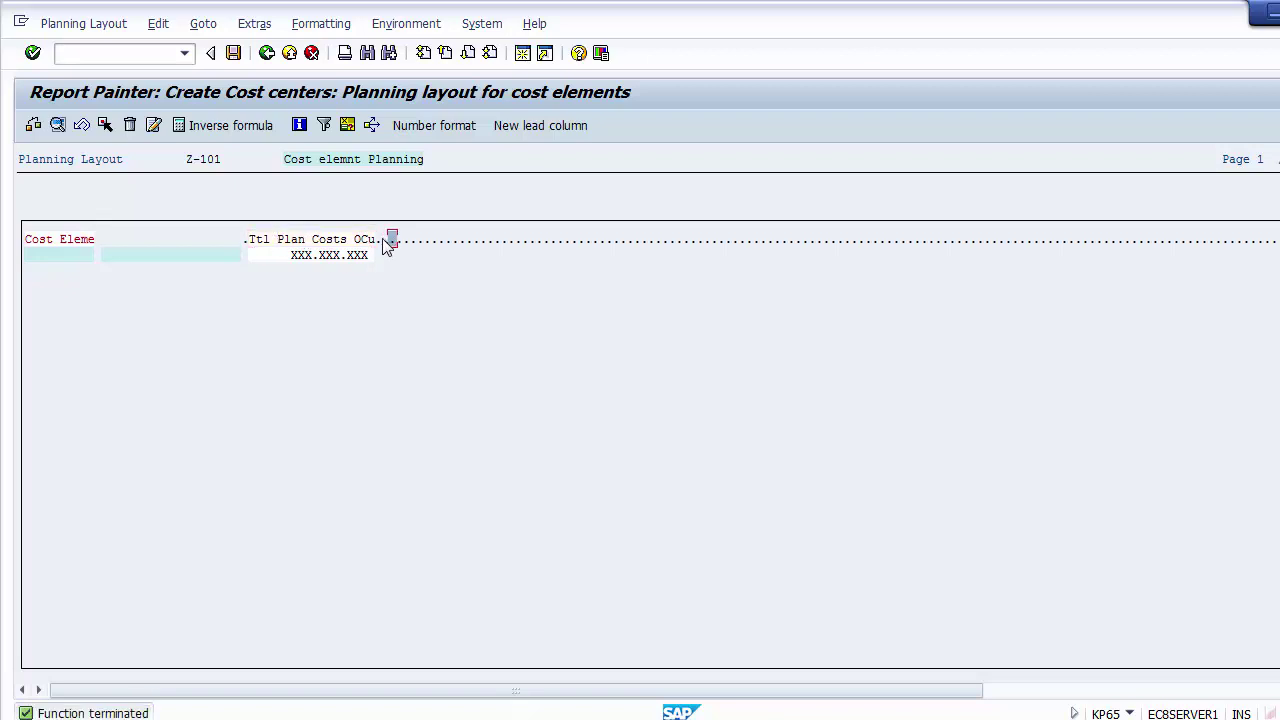
{"action": "left_click", "coordinate": [379, 240]}
{"action": "left_click", "coordinate": [386, 241]}
{"action": "double_click", "coordinate": [386, 241]}
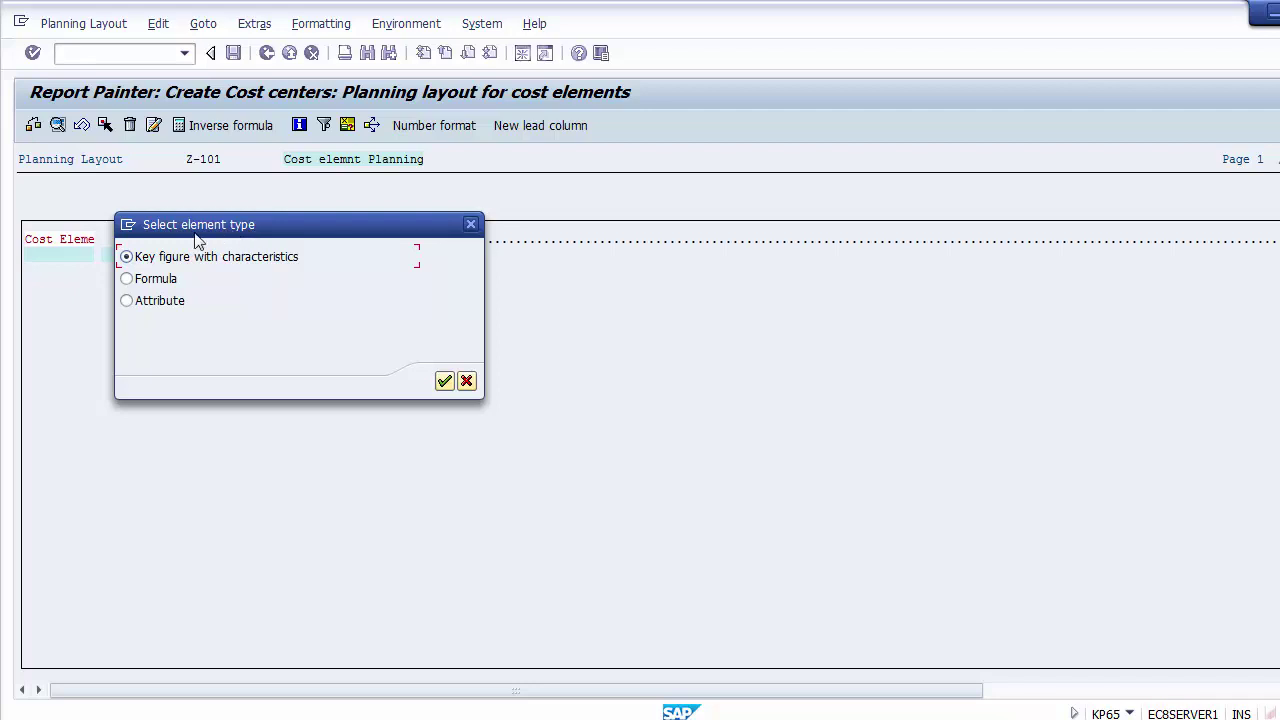
{"action": "left_click", "coordinate": [152, 302]}
{"action": "left_click", "coordinate": [444, 382]}
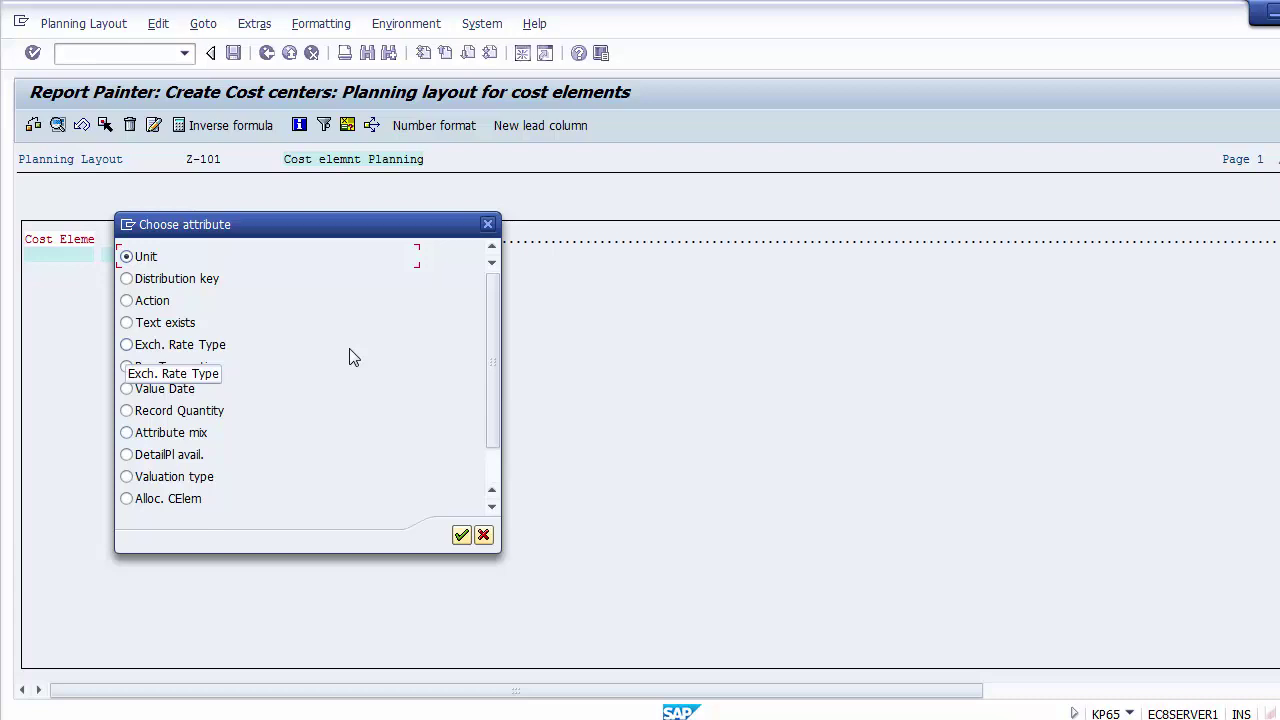
{"action": "left_click", "coordinate": [193, 284]}
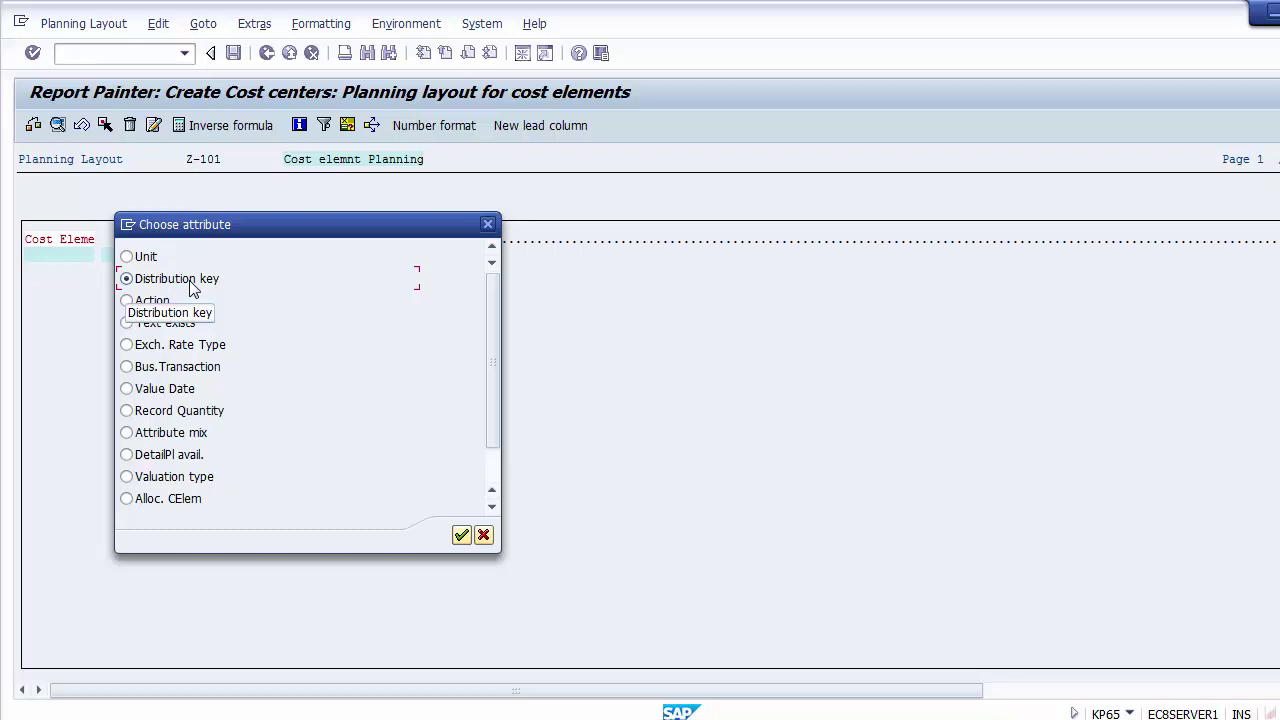
{"action": "left_click", "coordinate": [461, 537]}
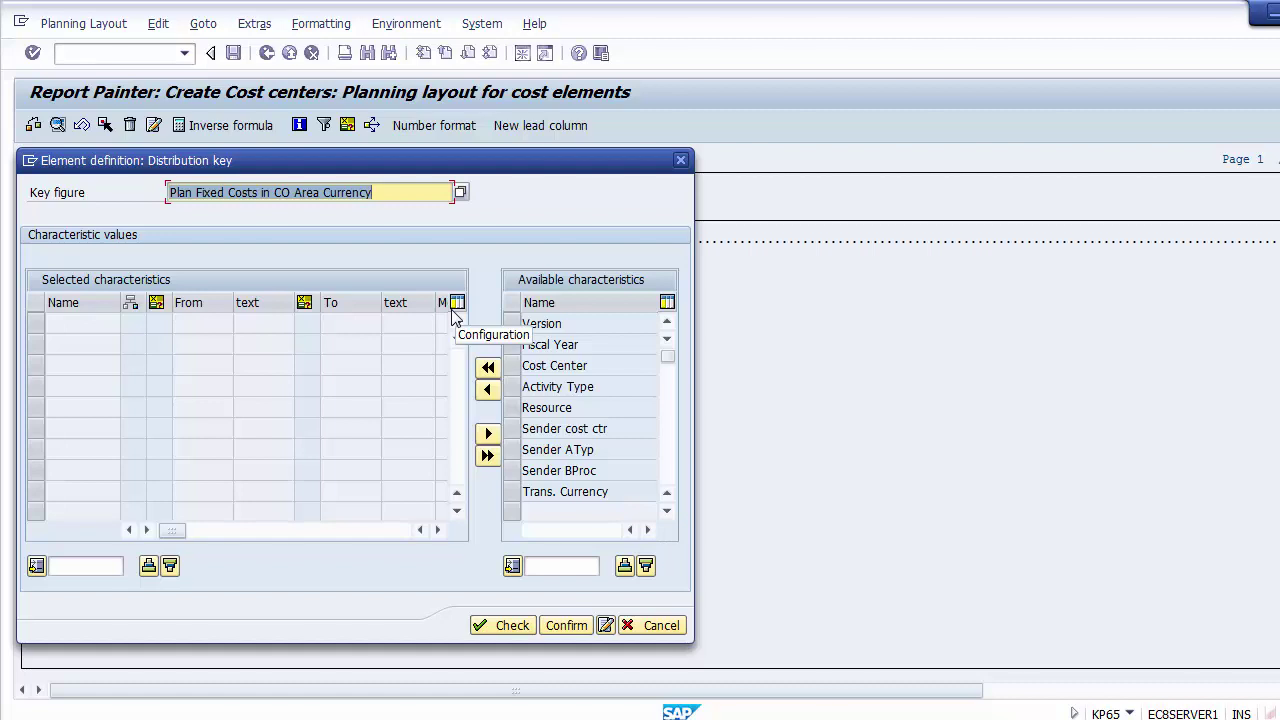
{"action": "left_click", "coordinate": [566, 625]}
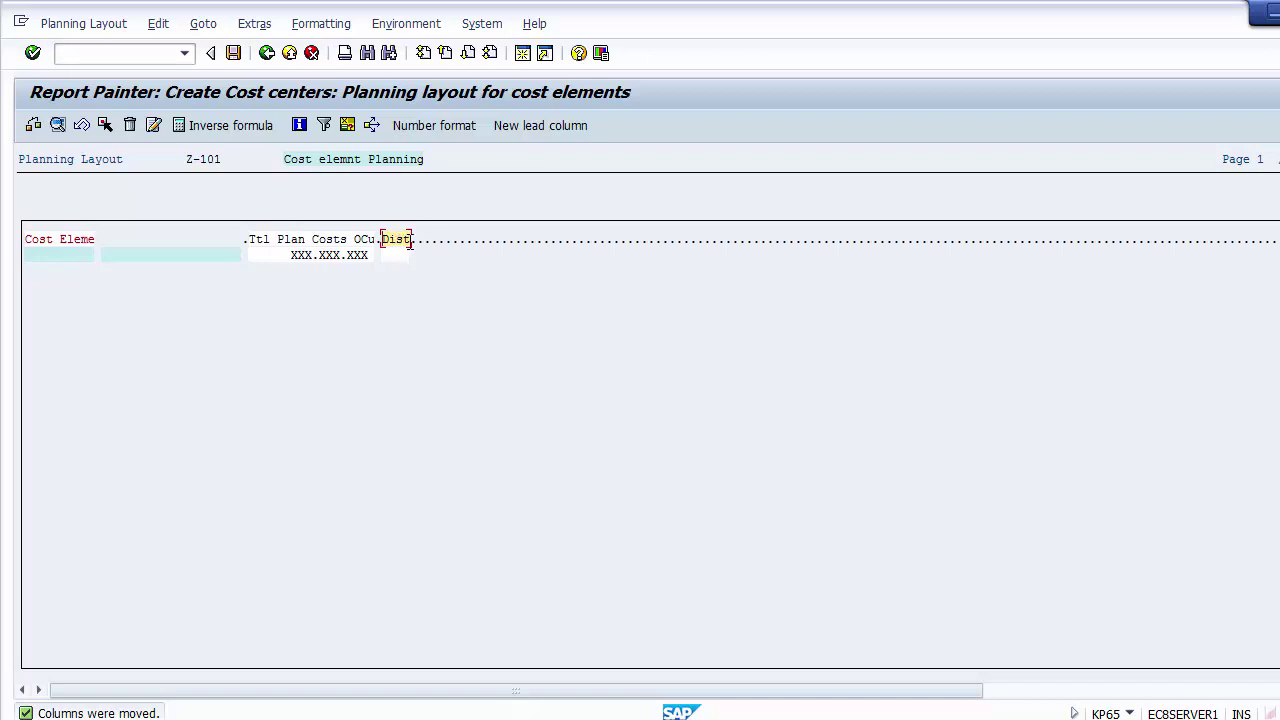
Add a Text exists attribute column after the distribution key column, without selecting any characteristics
{"action": "double_click", "coordinate": [411, 247]}
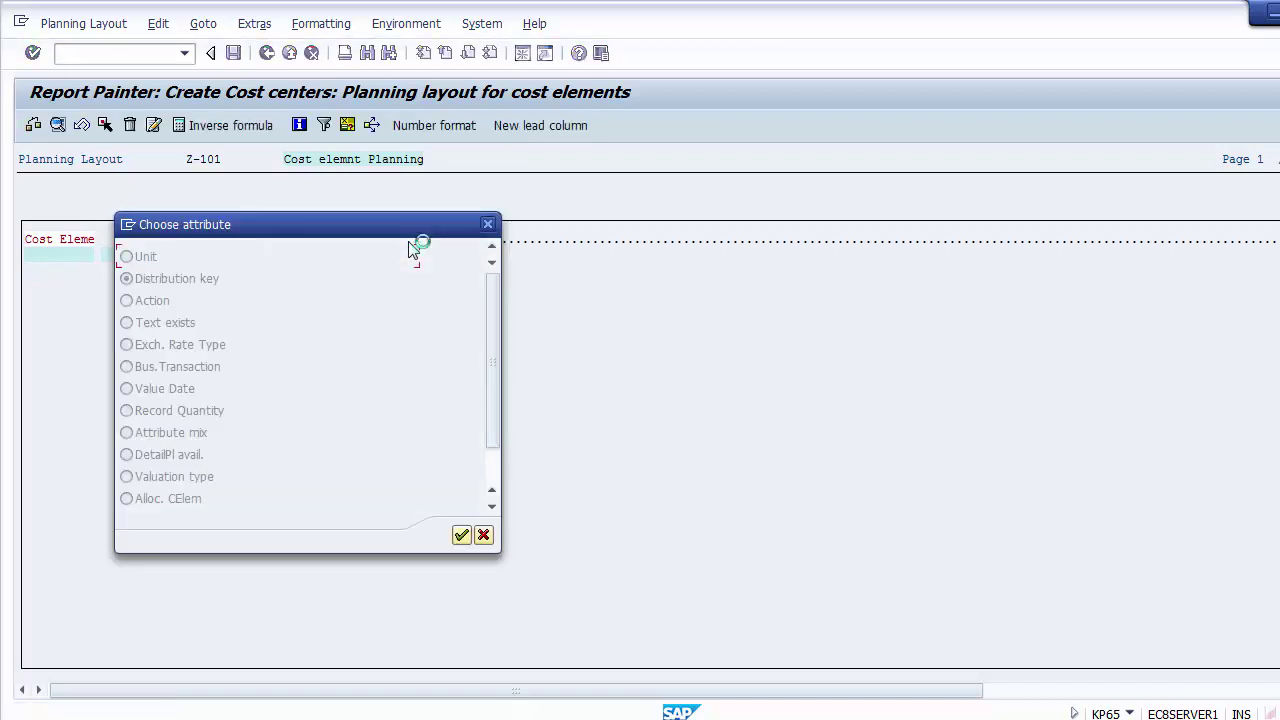
{"action": "left_click", "coordinate": [487, 224]}
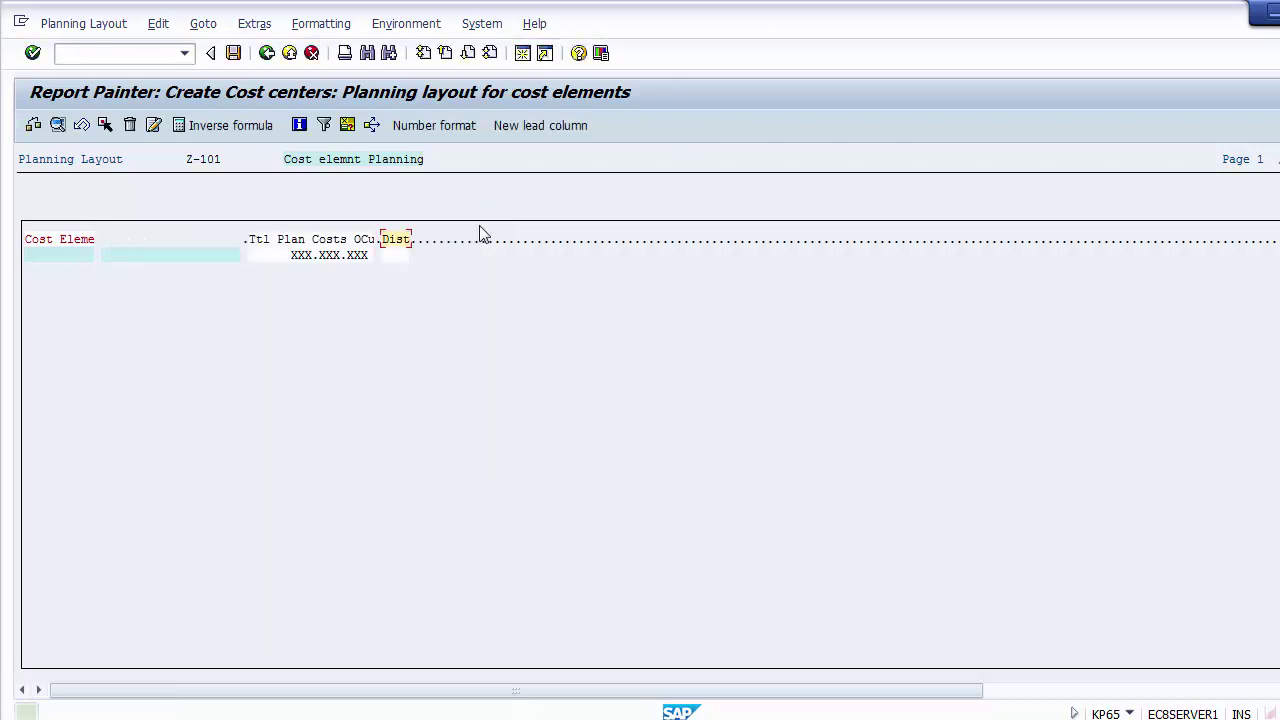
{"action": "double_click", "coordinate": [419, 244]}
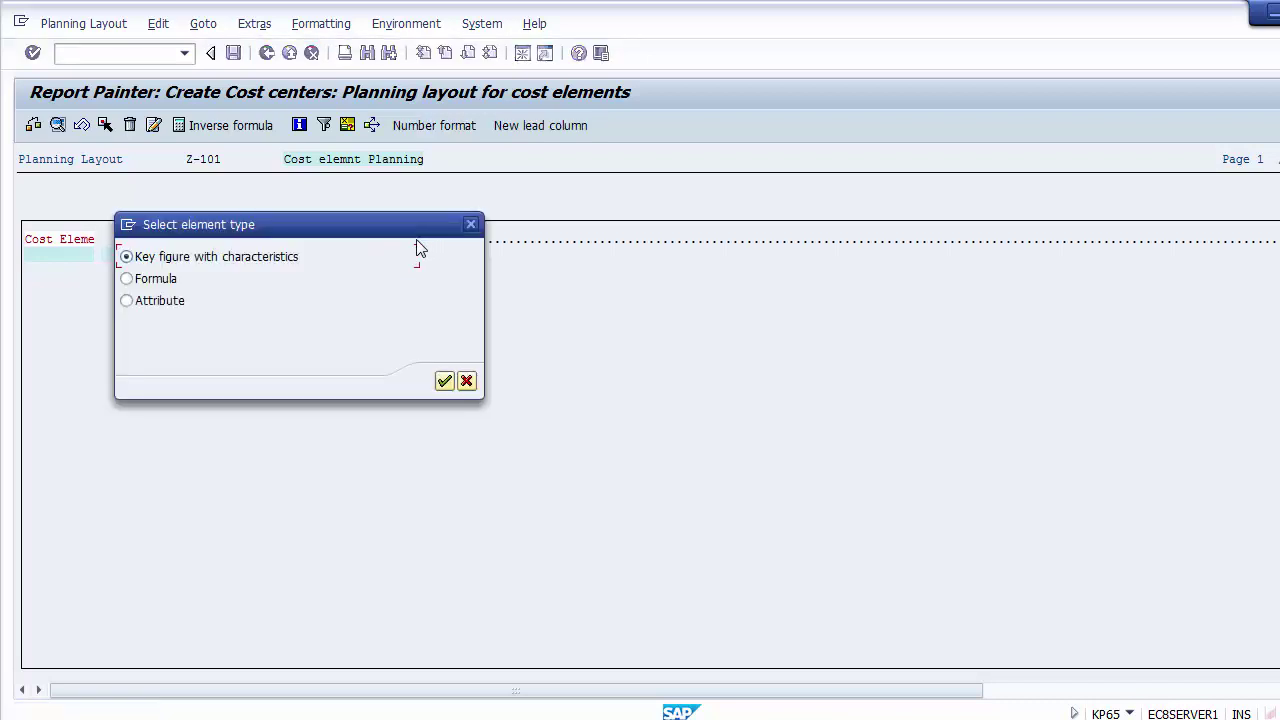
{"action": "left_click", "coordinate": [172, 301]}
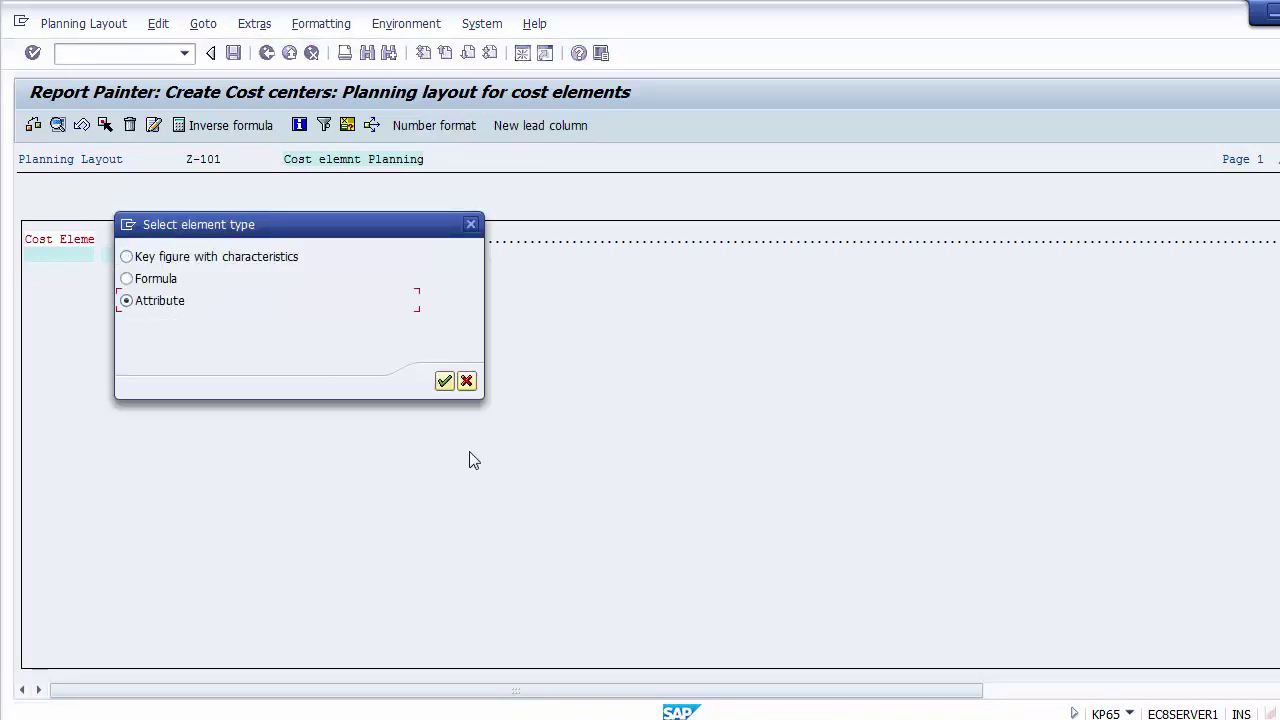
{"action": "left_click", "coordinate": [445, 382]}
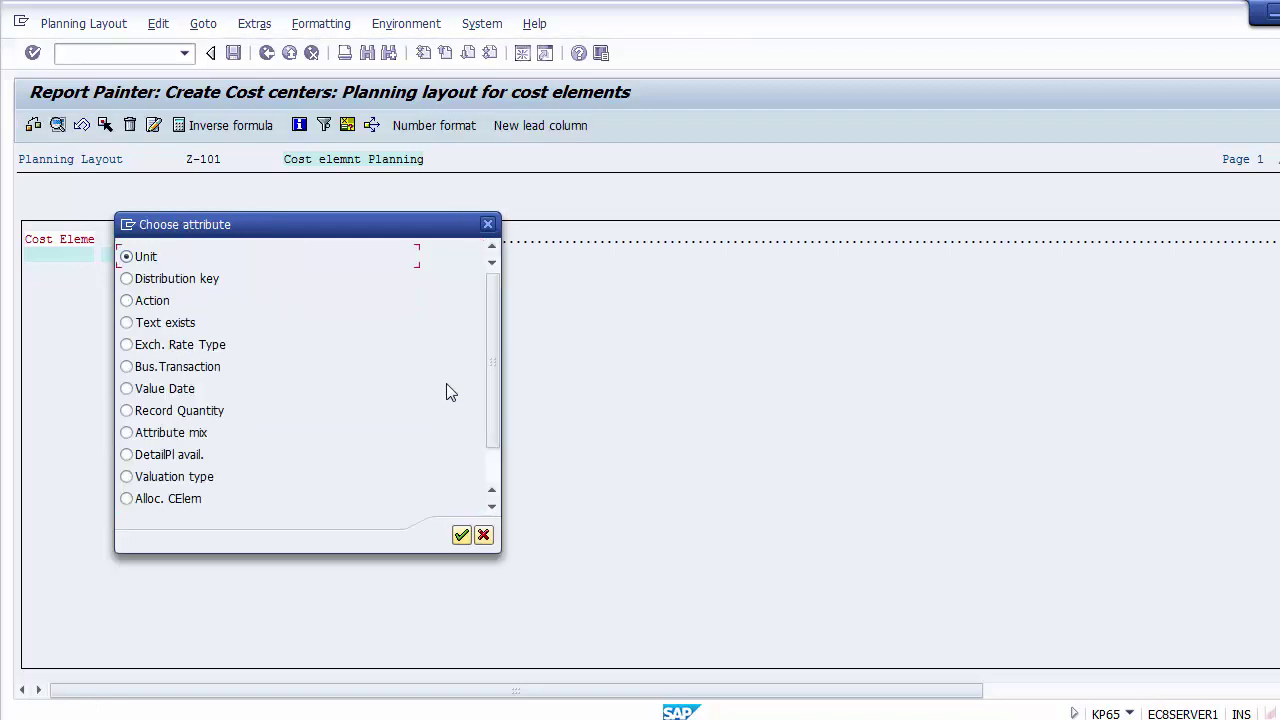
{"action": "left_click", "coordinate": [215, 280]}
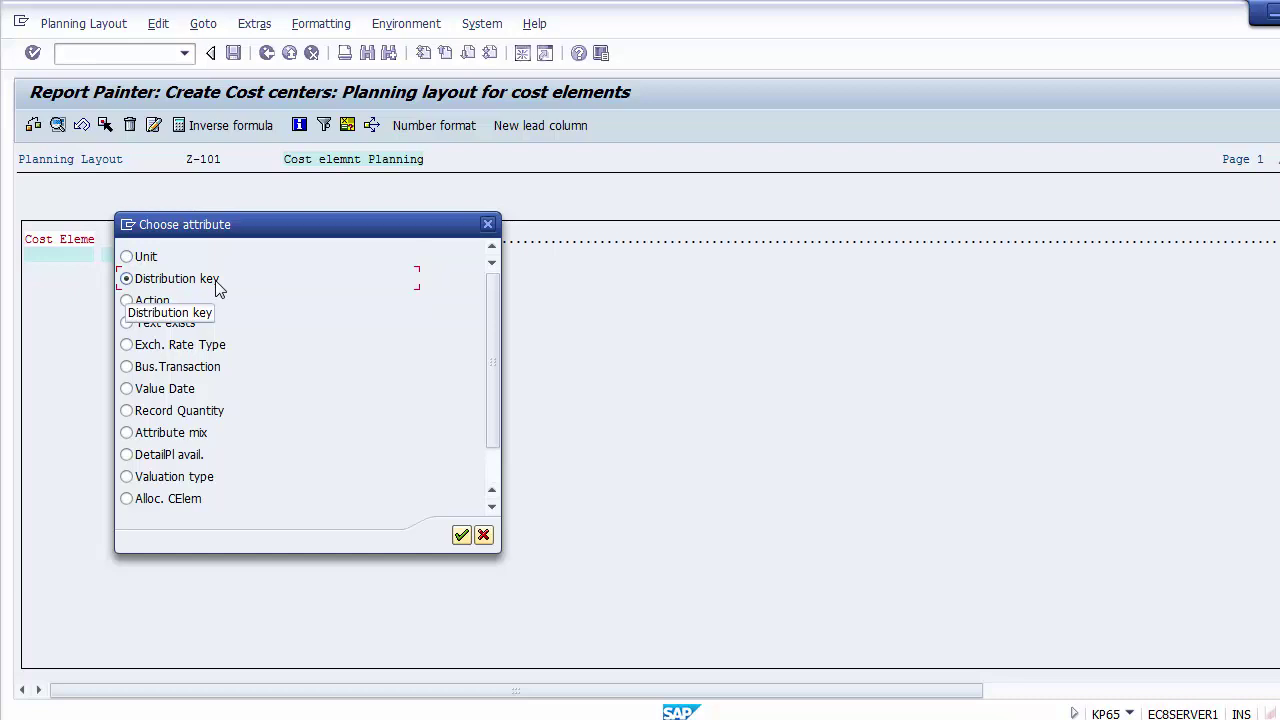
{"action": "left_click", "coordinate": [172, 325]}
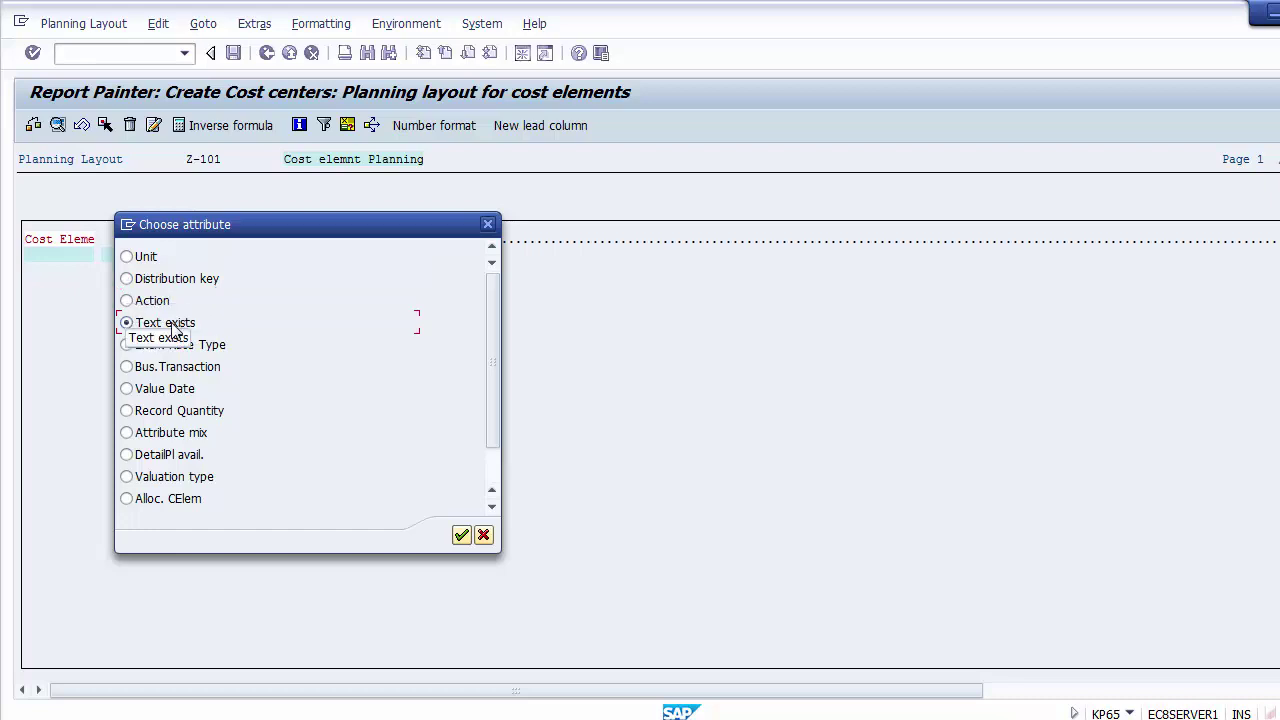
{"action": "key", "text": "Return"}
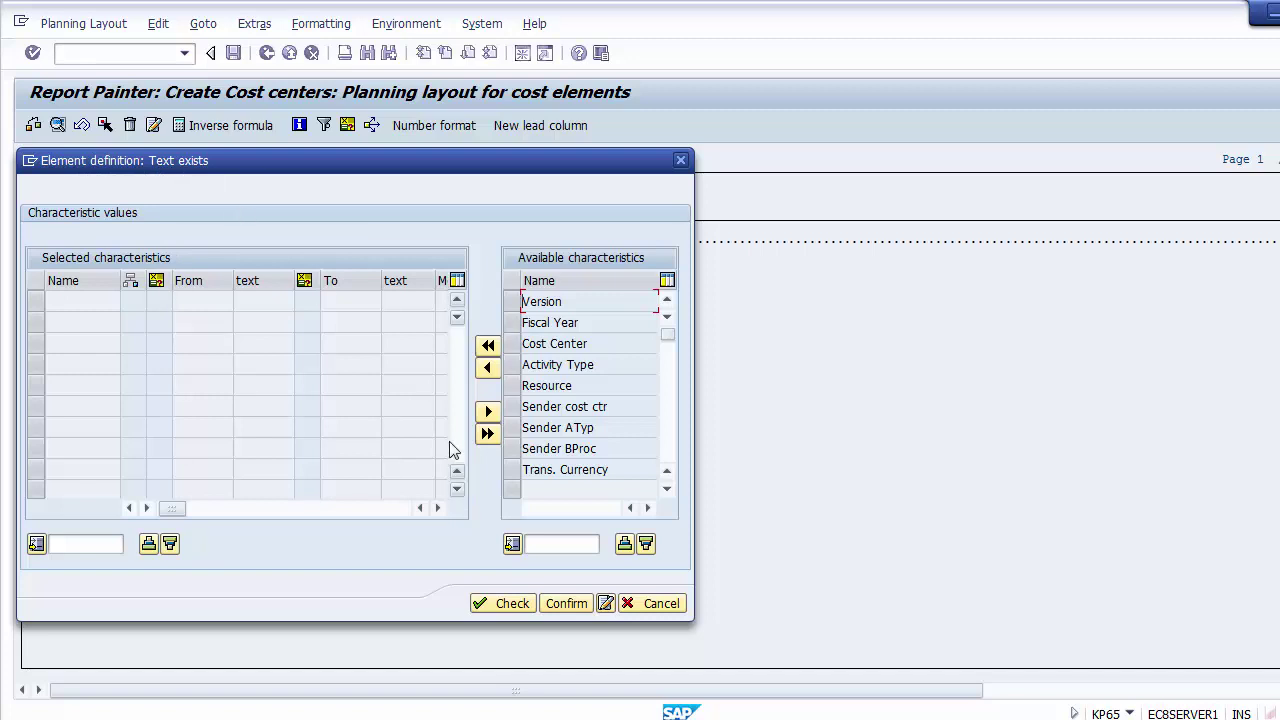
{"action": "left_click", "coordinate": [566, 604]}
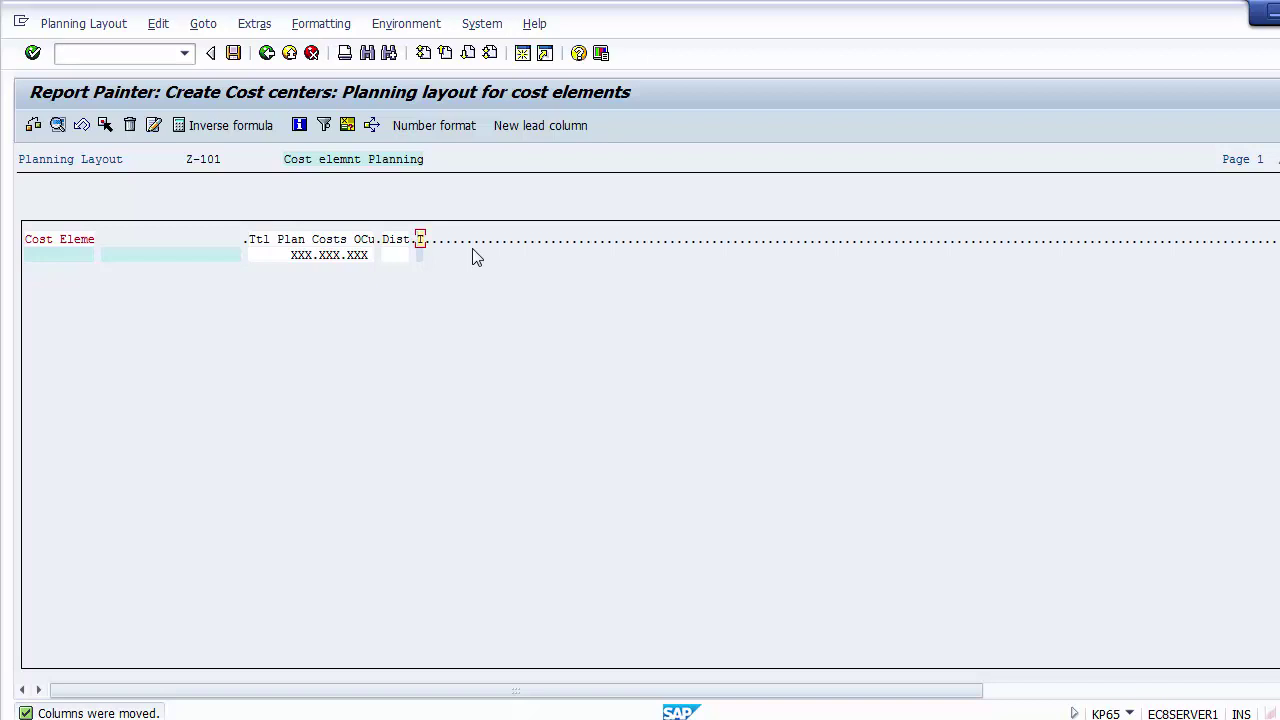
Run a check on planning layout Z-101 and dismiss its message list
{"action": "left_click", "coordinate": [323, 257]}
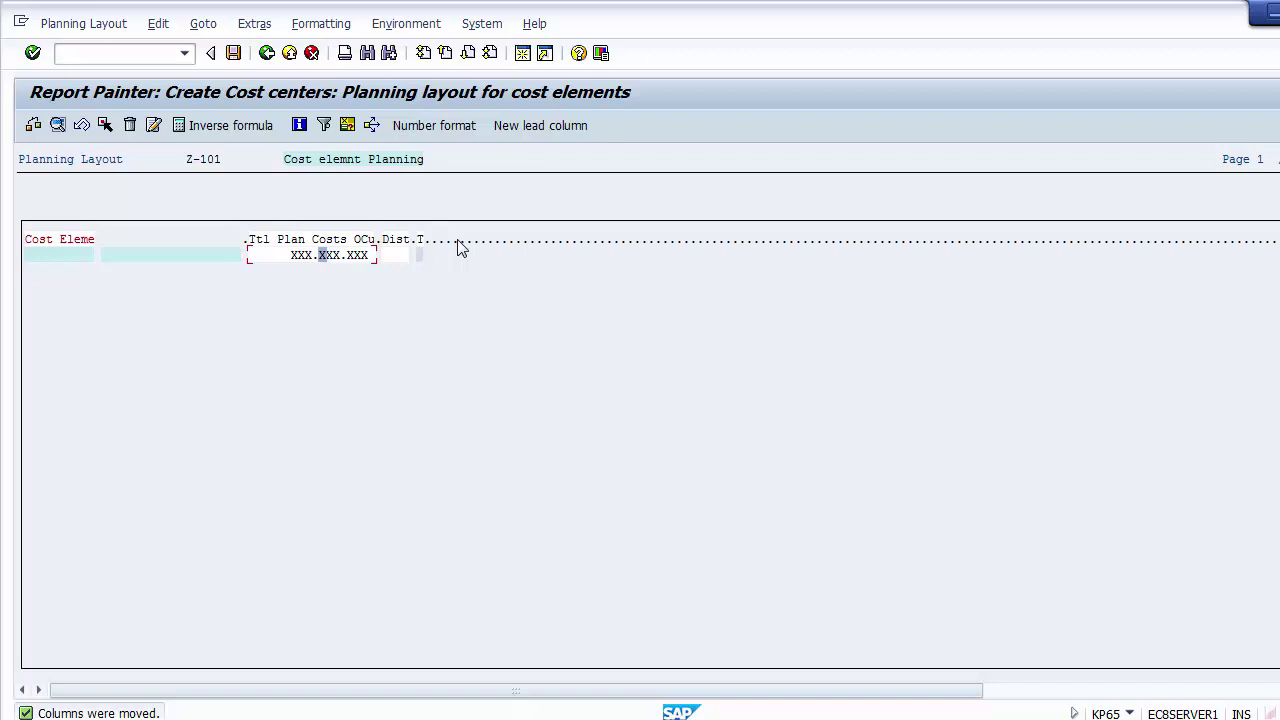
{"action": "left_click", "coordinate": [33, 128]}
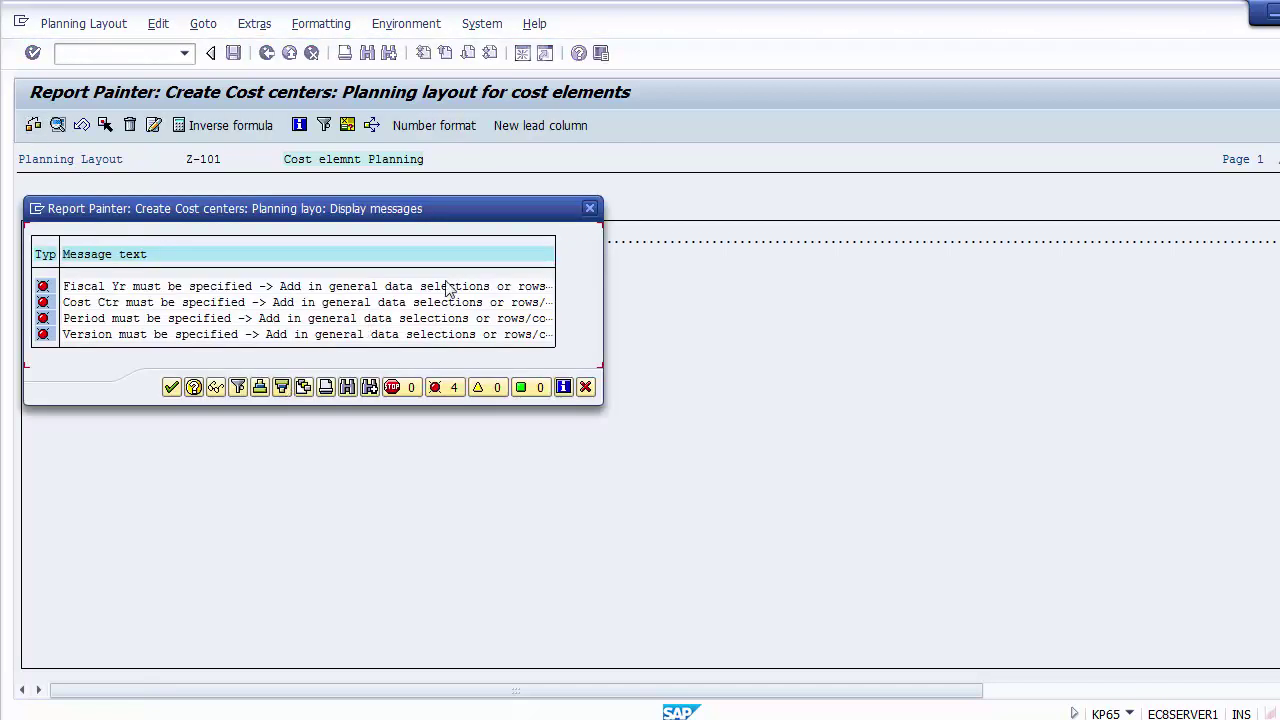
{"action": "left_click", "coordinate": [585, 388]}
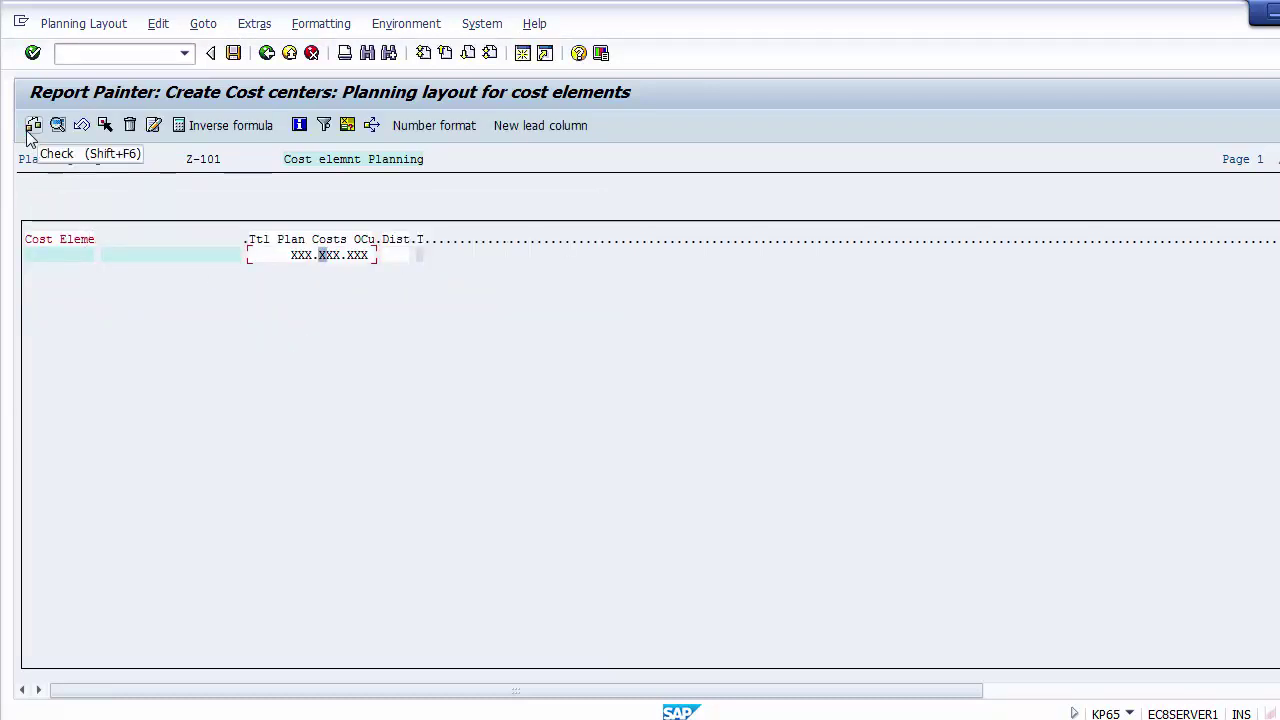
Try to save planning layout Z-101, once directly and once while leaving the editor
{"action": "left_click", "coordinate": [232, 55]}
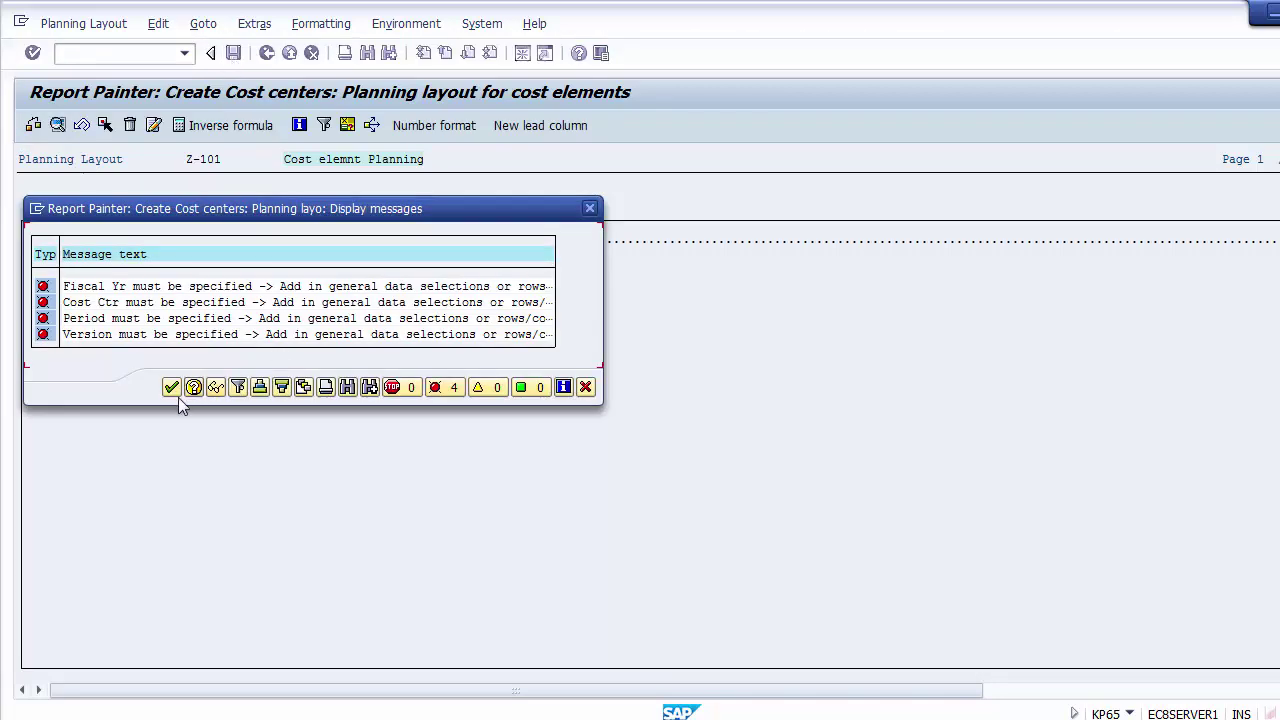
{"action": "left_click", "coordinate": [170, 389]}
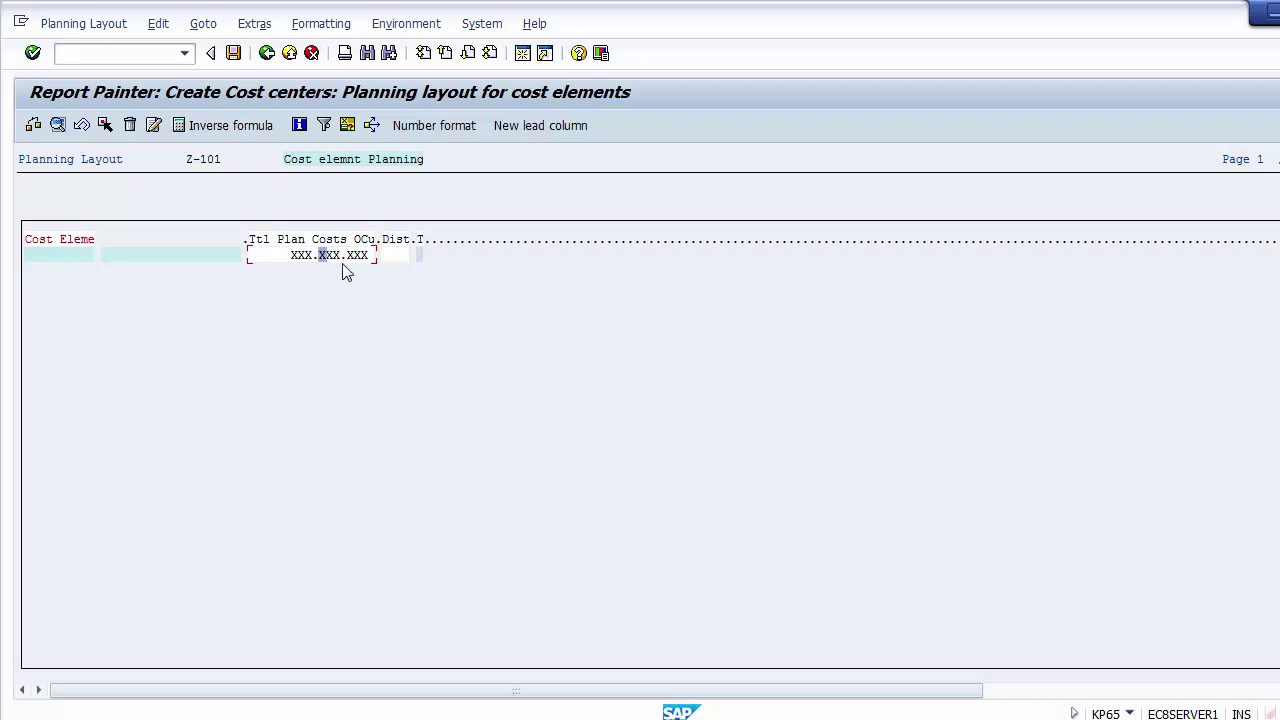
{"action": "left_click", "coordinate": [267, 55]}
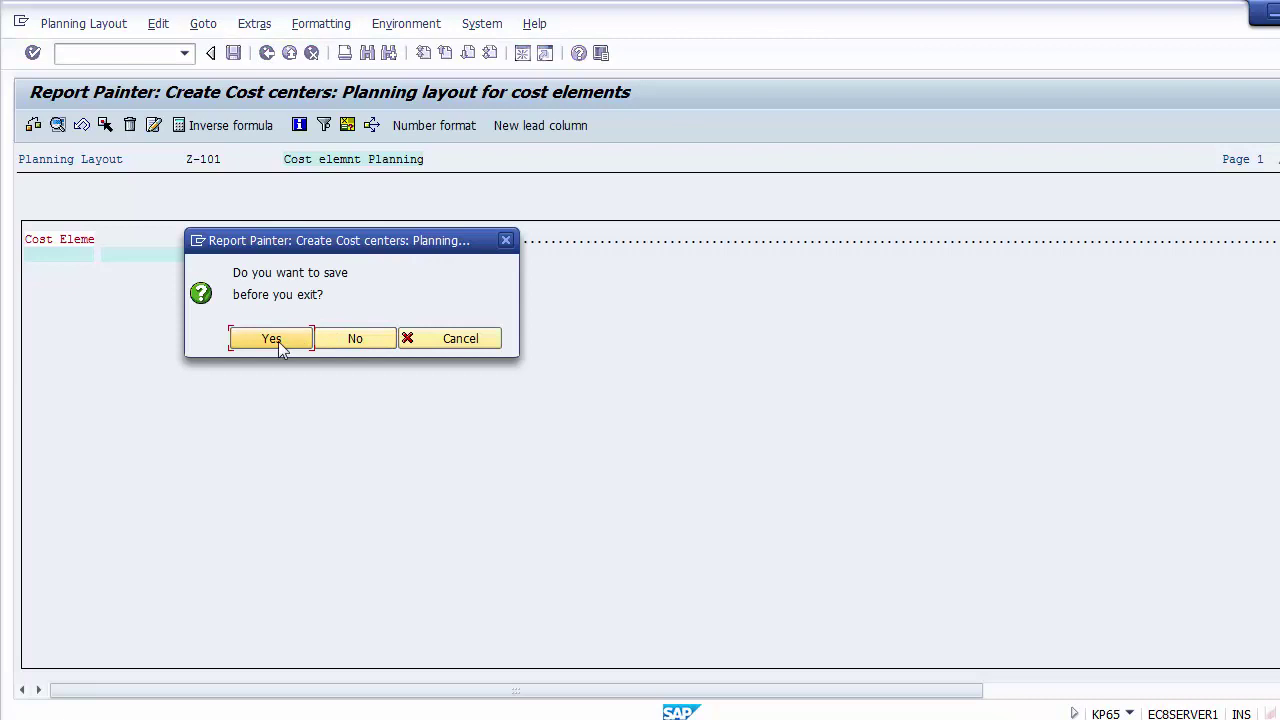
{"action": "left_click", "coordinate": [273, 339]}
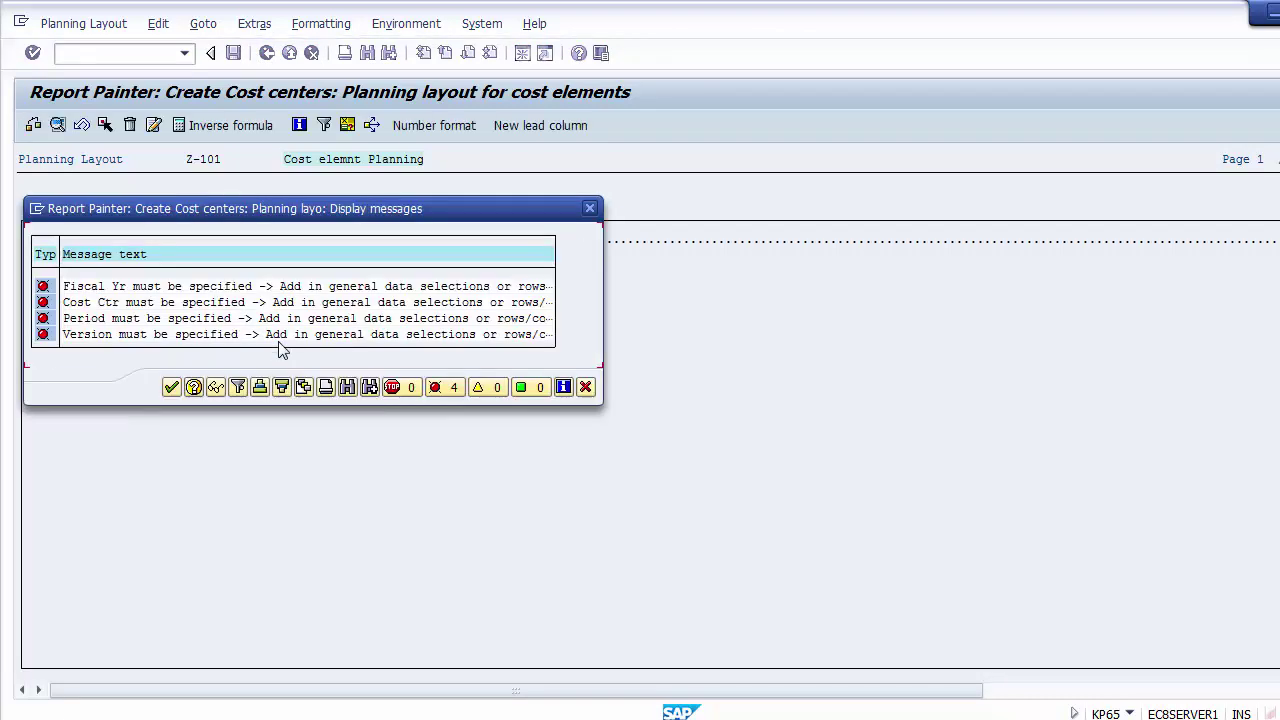
{"action": "left_click", "coordinate": [172, 388]}
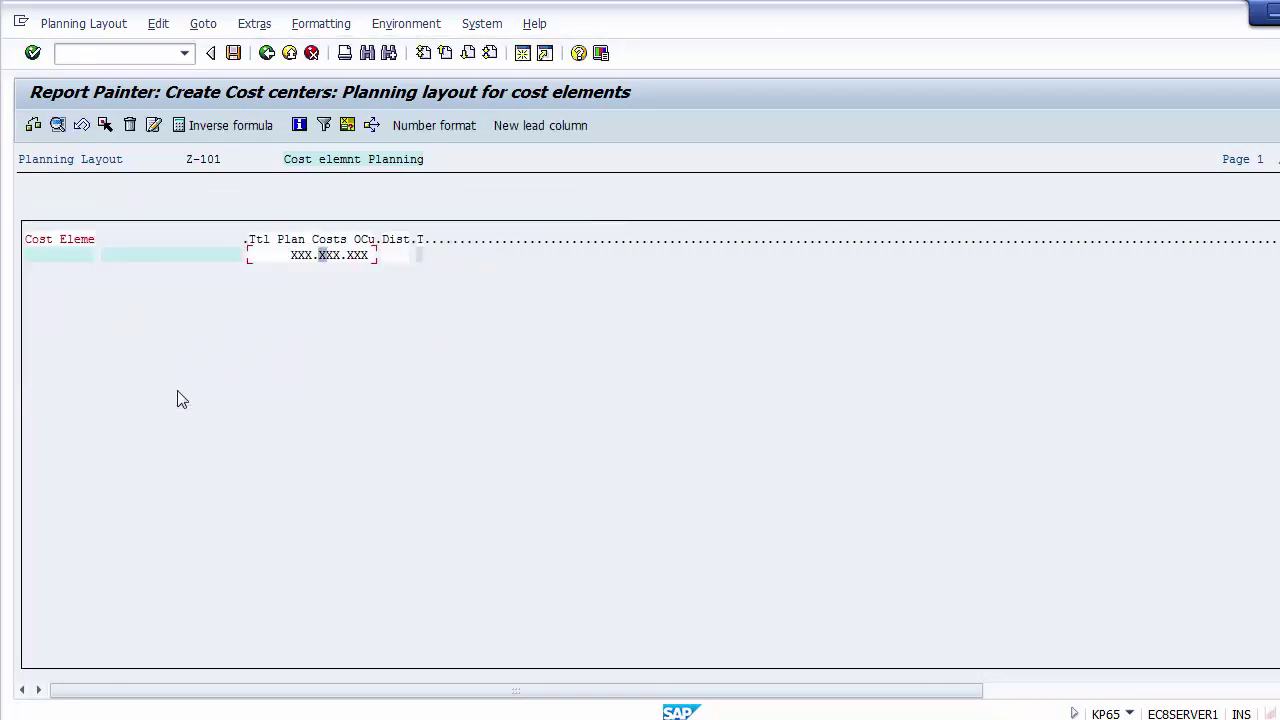
Leave the layout editor without saving and start the Change planning layout for cost planning activity
{"action": "left_click", "coordinate": [312, 53]}
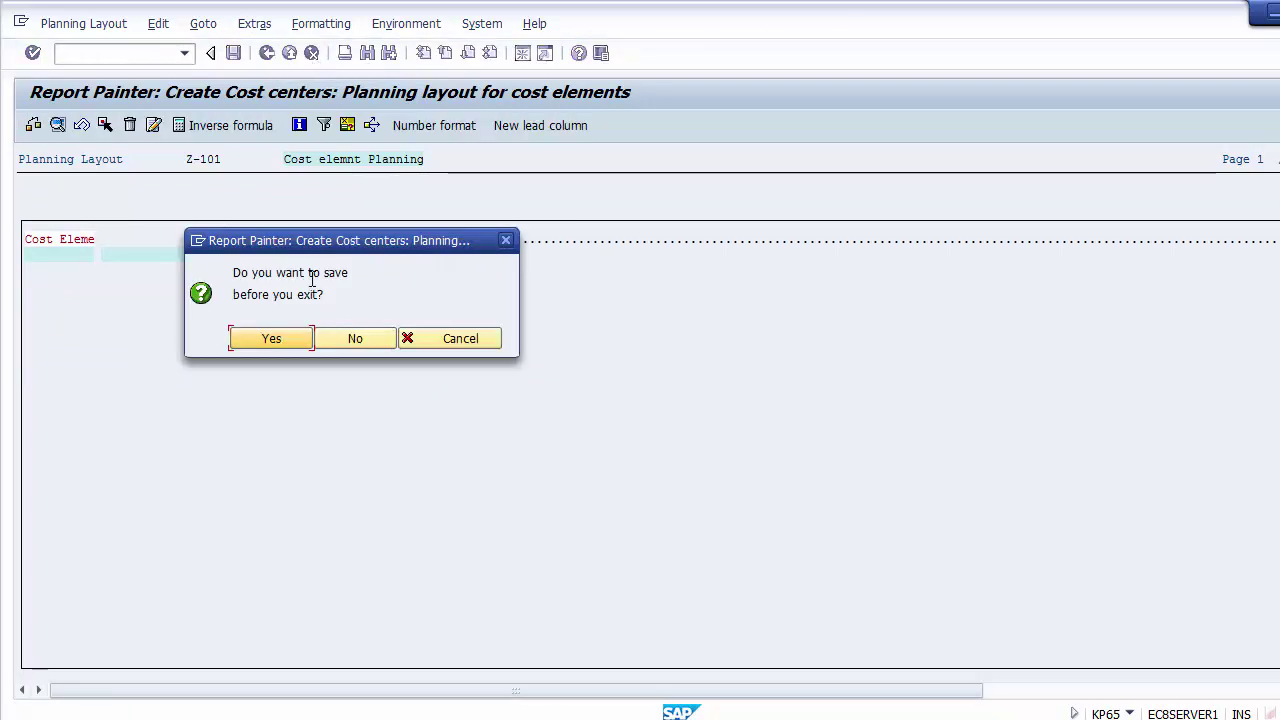
{"action": "left_click", "coordinate": [336, 341]}
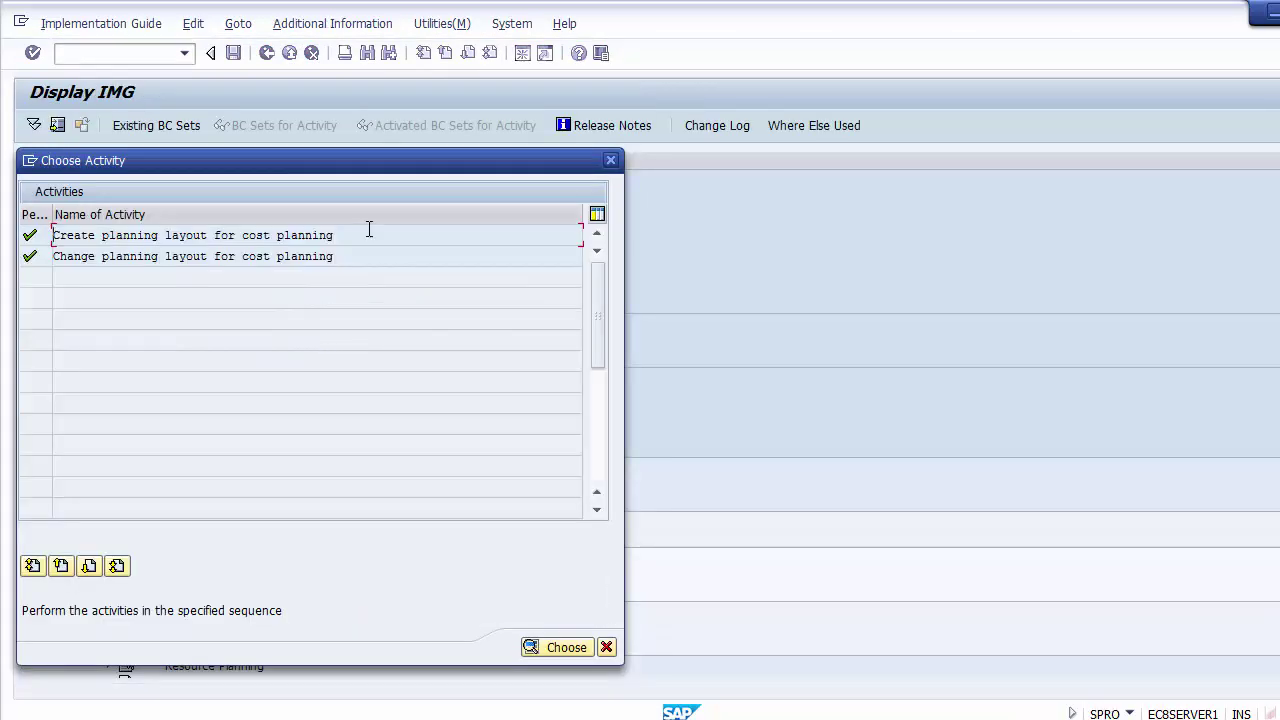
{"action": "double_click", "coordinate": [264, 259]}
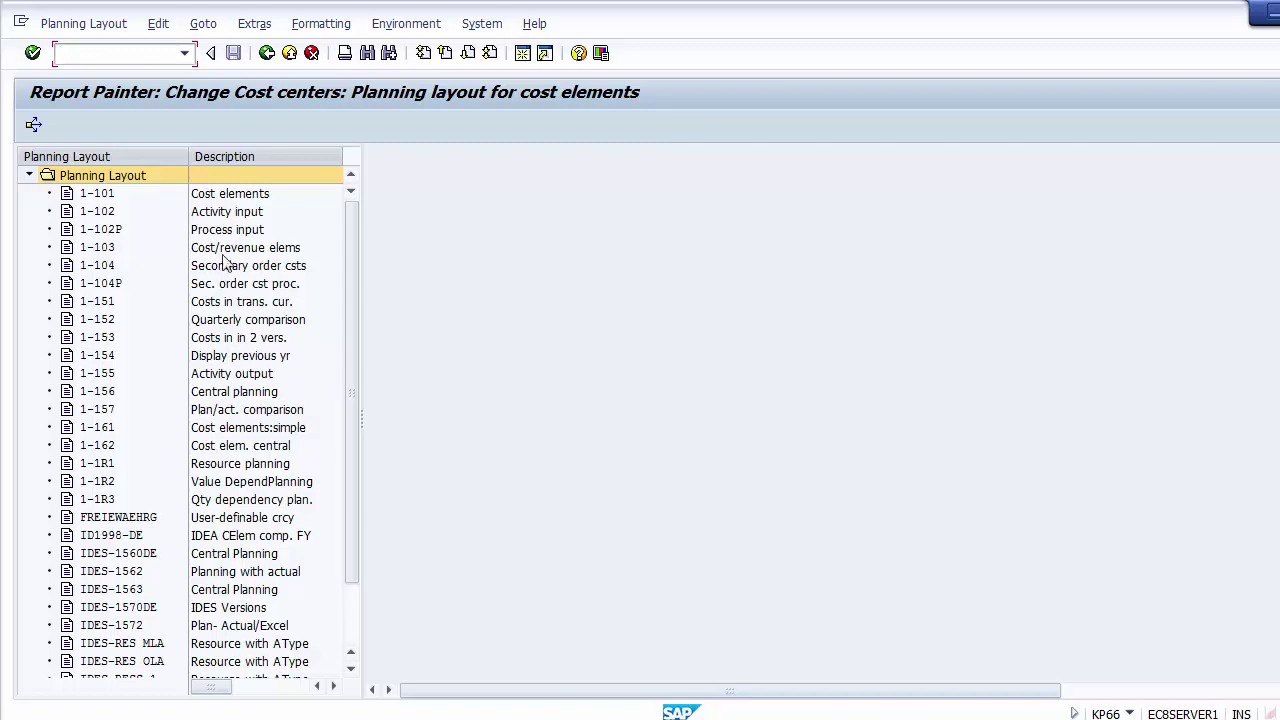
Try to open the standard planning layout 1-101 Cost elements for changing
{"action": "left_click", "coordinate": [219, 196]}
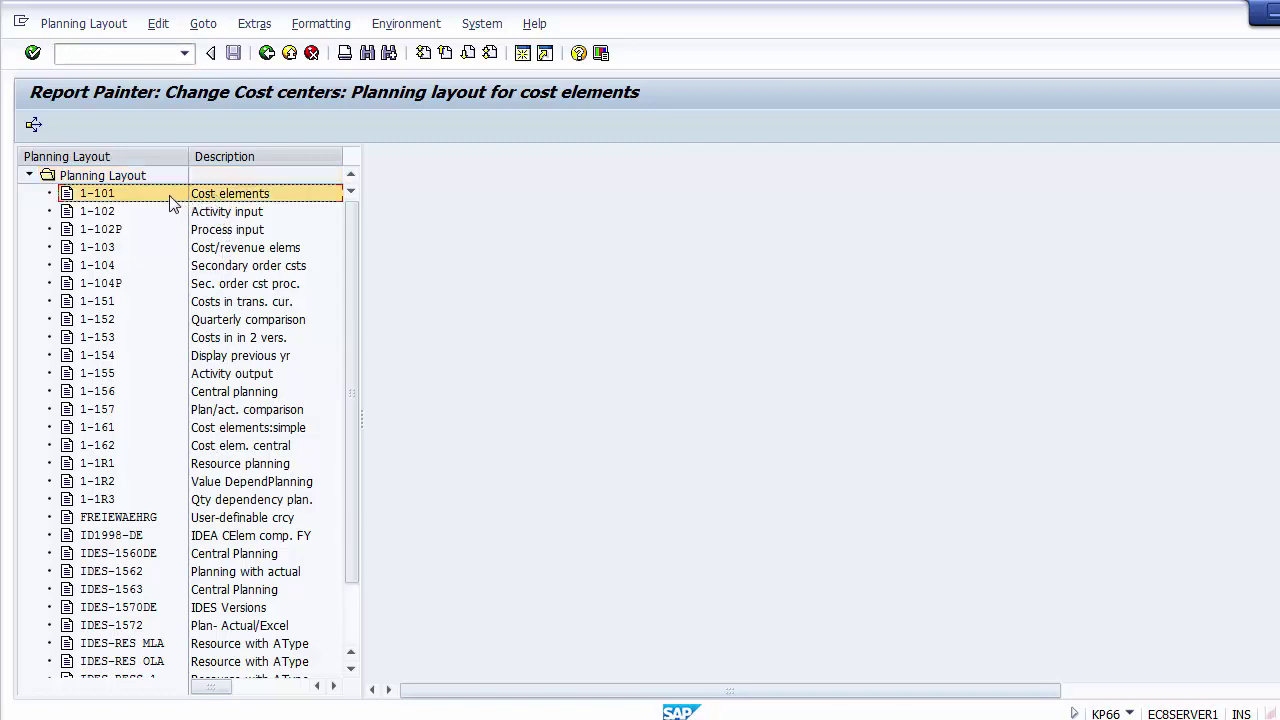
{"action": "double_click", "coordinate": [170, 197]}
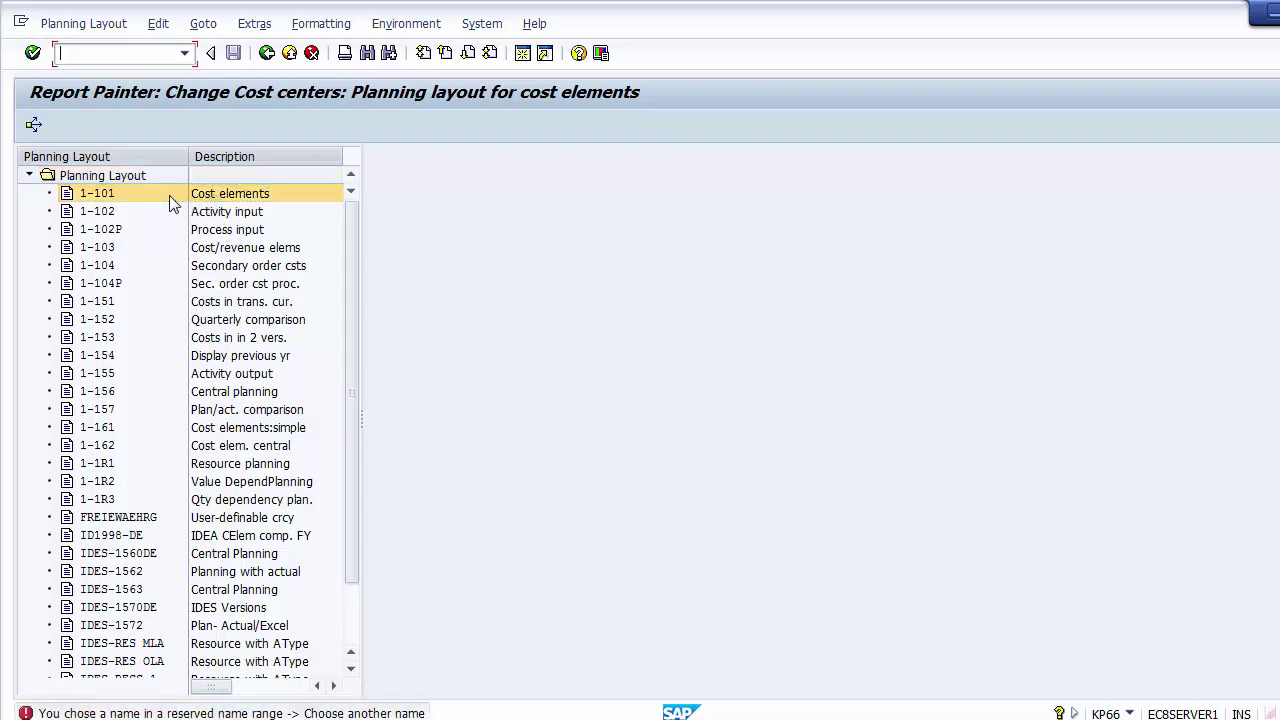
{"action": "left_click", "coordinate": [84, 199]}
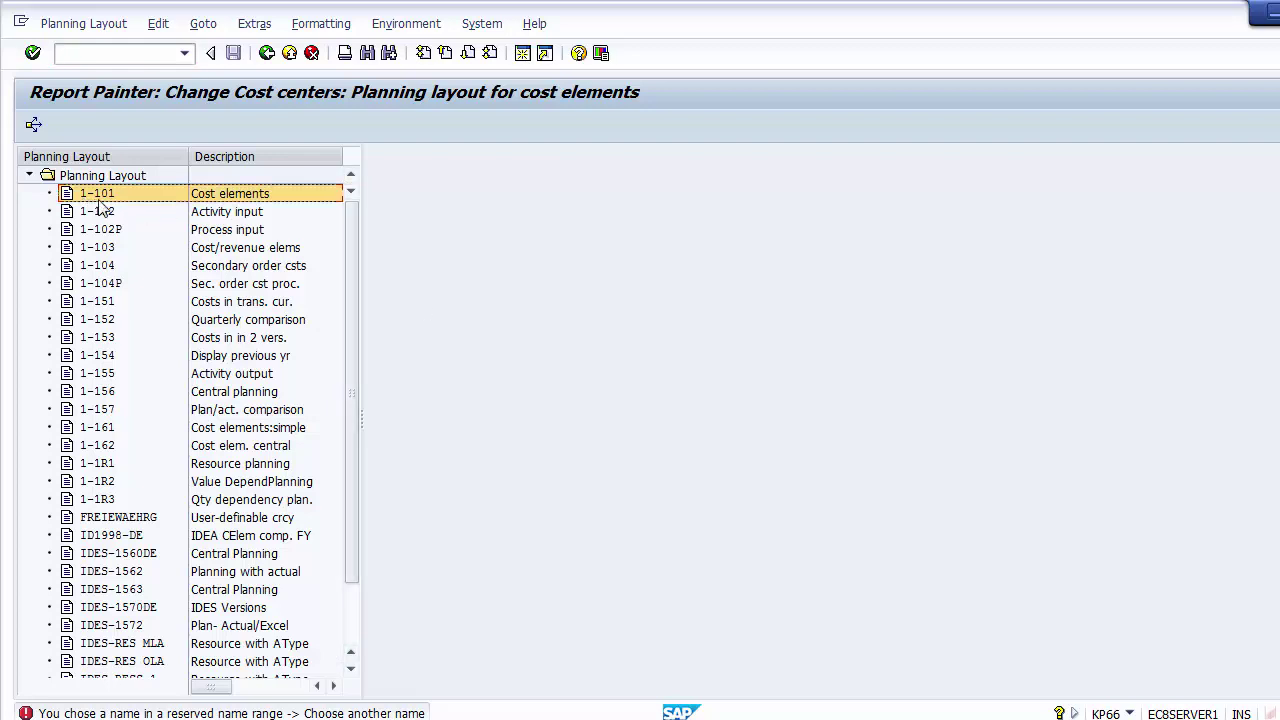
Switch from changing to displaying planning layouts and open layout 1-101 Cost elements
{"action": "left_click", "coordinate": [76, 23]}
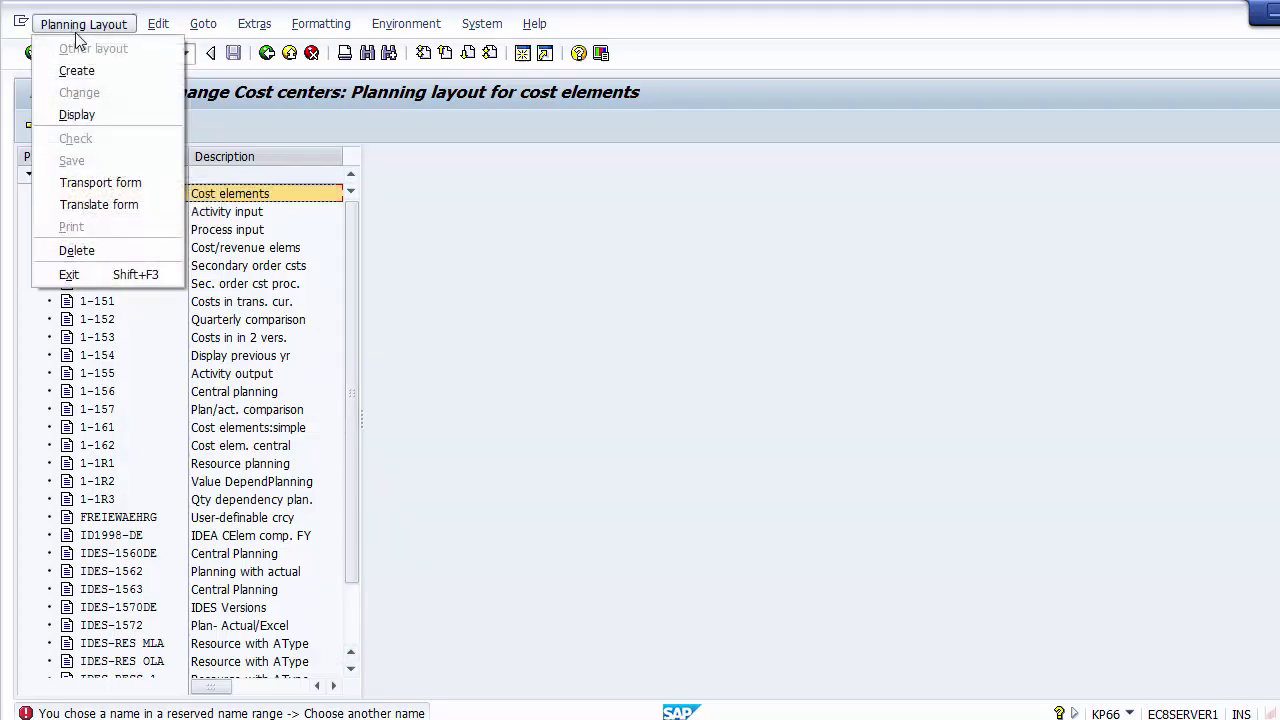
{"action": "left_click", "coordinate": [82, 116]}
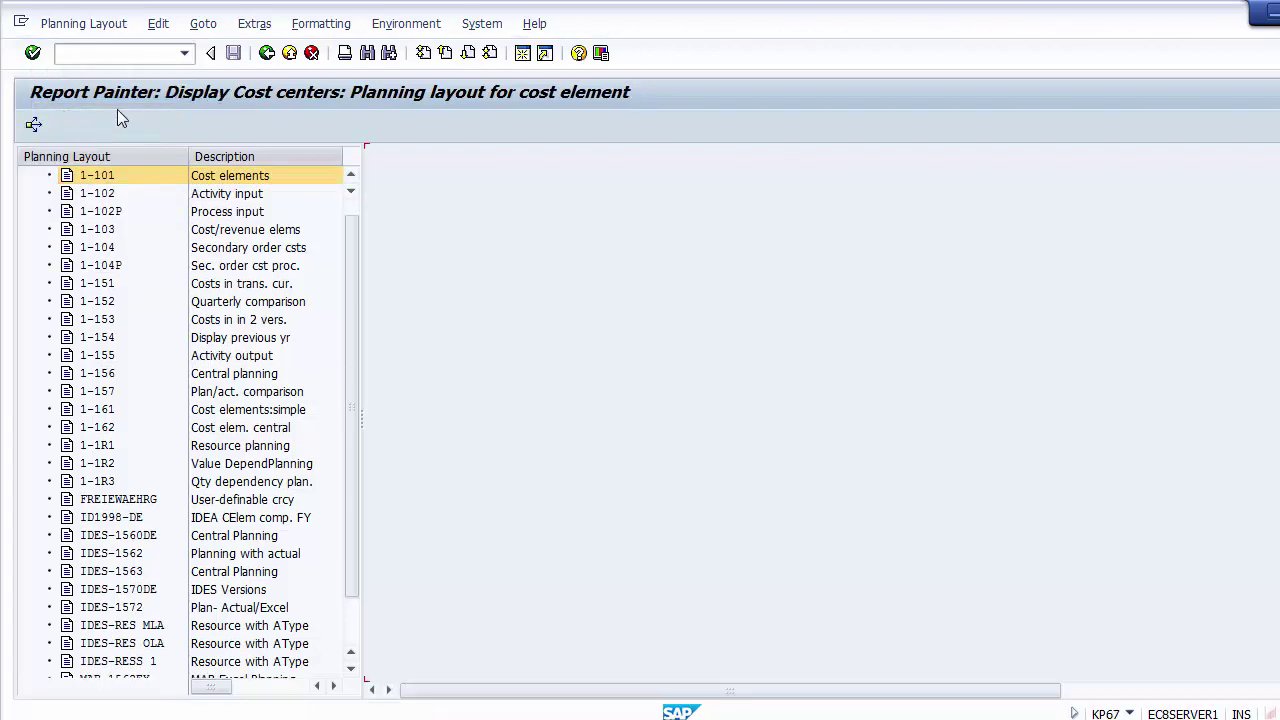
{"action": "double_click", "coordinate": [181, 175]}
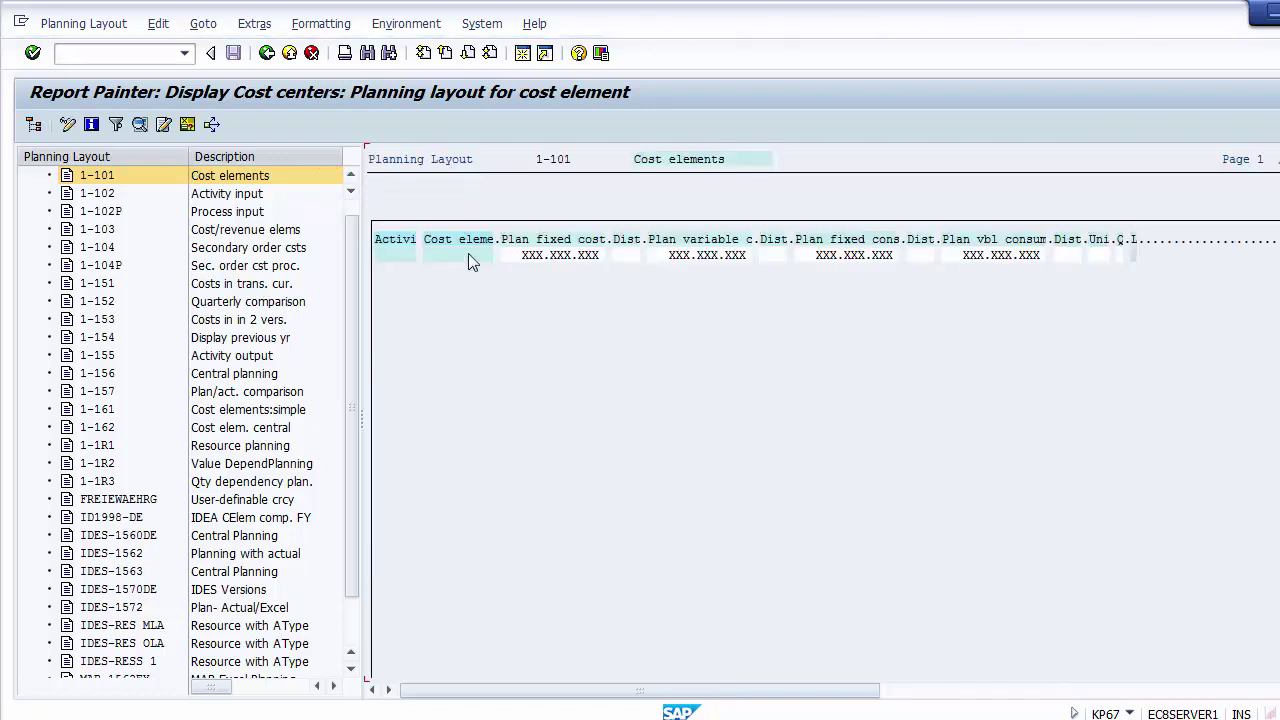
Examine the lead, value and distribution key columns of layout 1-101, and return to SAP Easy Access
{"action": "left_click", "coordinate": [216, 178]}
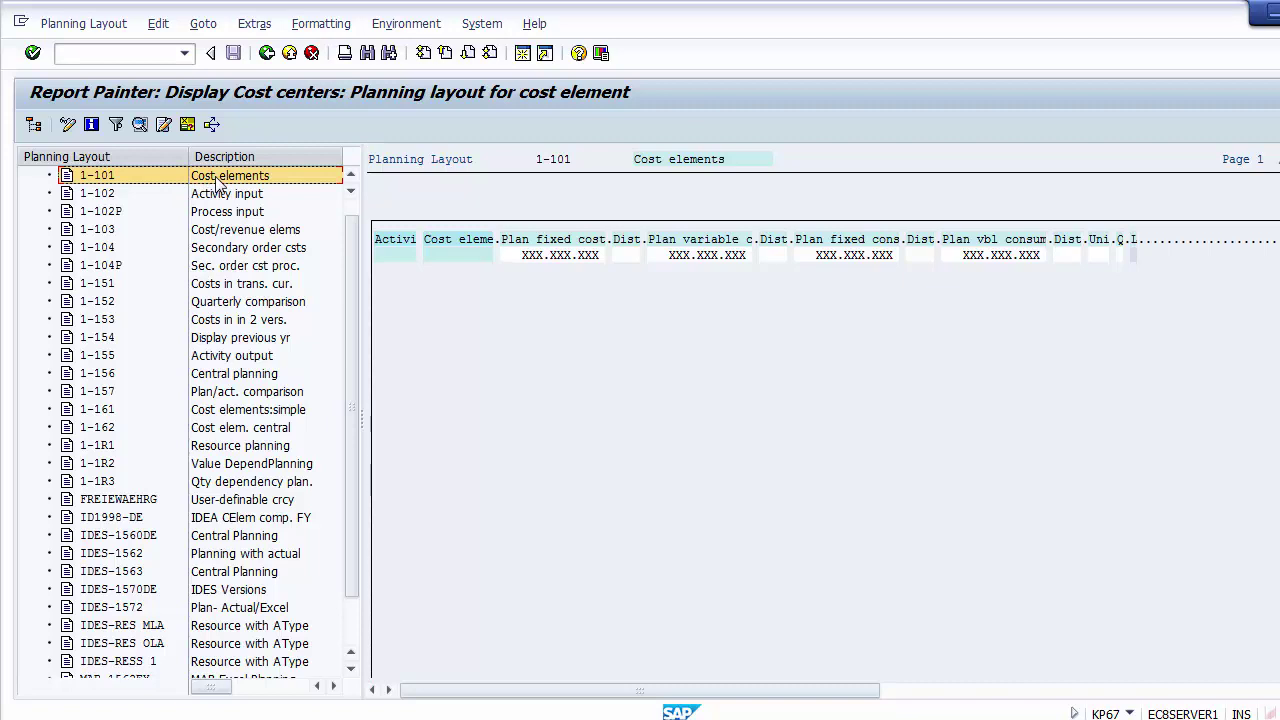
{"action": "left_click", "coordinate": [400, 253]}
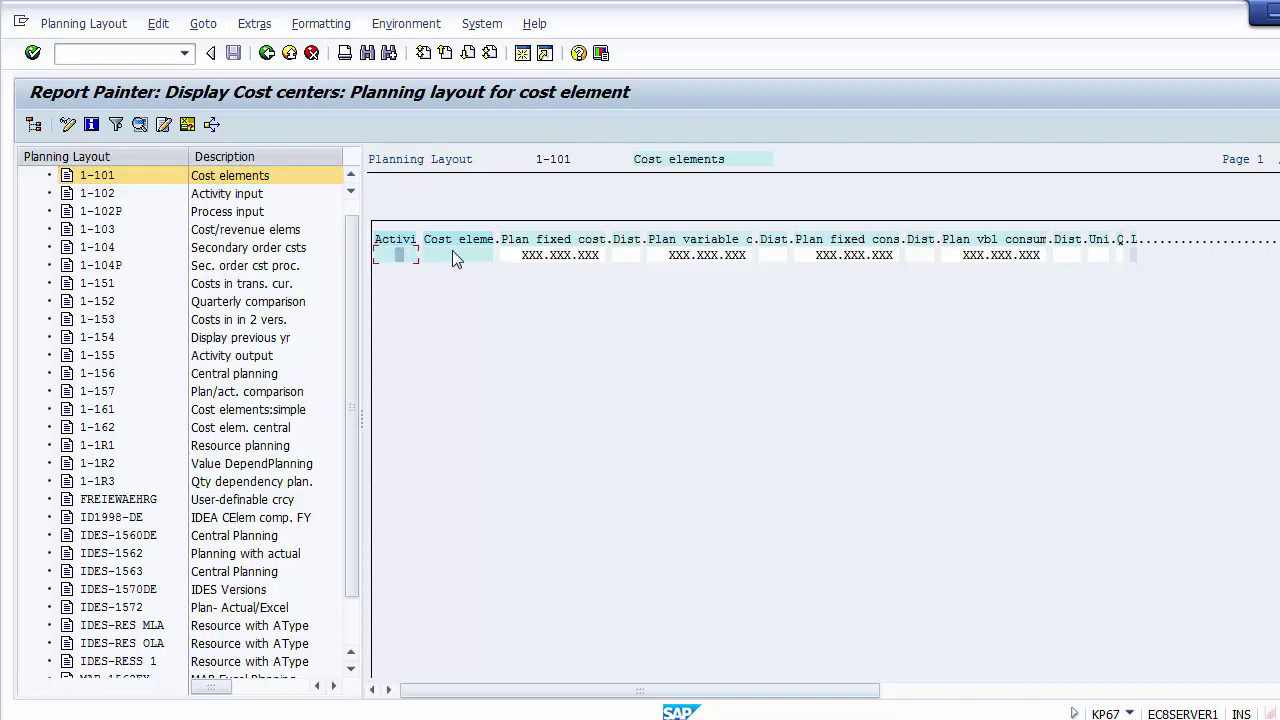
{"action": "left_click", "coordinate": [451, 254]}
{"action": "left_click", "coordinate": [617, 254]}
{"action": "left_click", "coordinate": [687, 257]}
{"action": "left_click", "coordinate": [767, 254]}
{"action": "left_click", "coordinate": [829, 256]}
{"action": "left_click", "coordinate": [95, 177]}
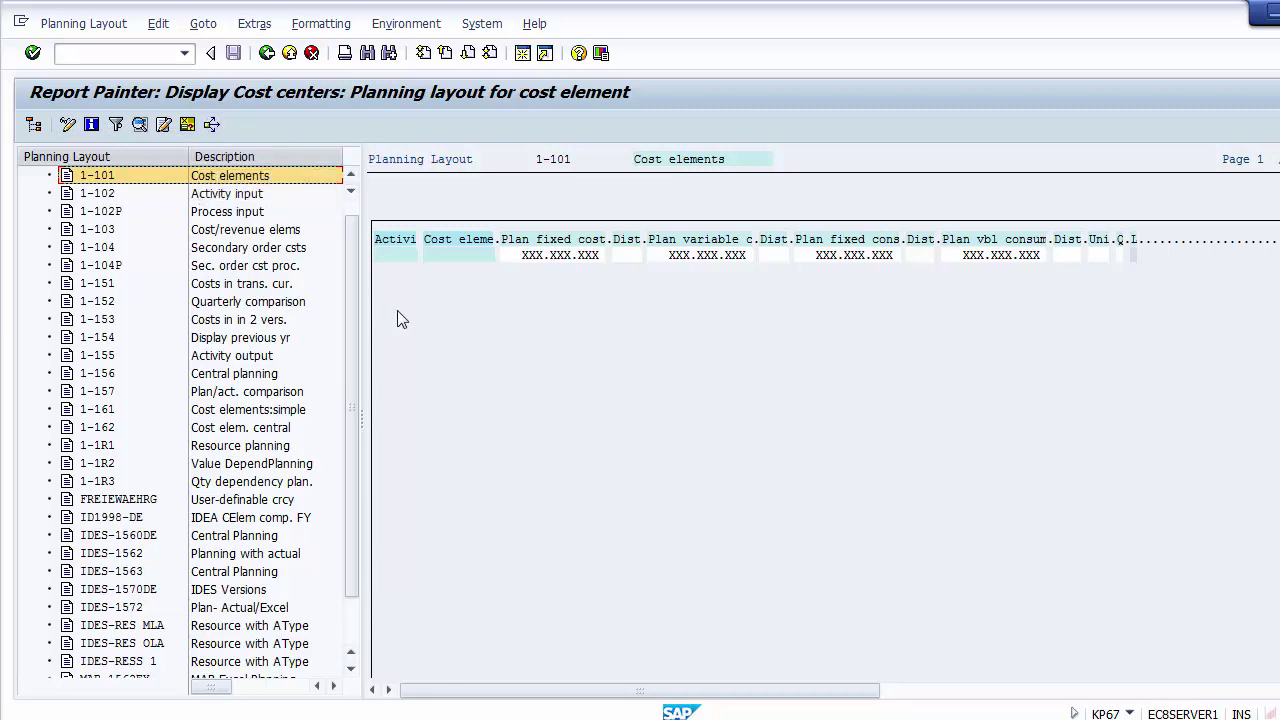
{"action": "left_click", "coordinate": [428, 386]}
{"action": "left_click", "coordinate": [248, 180]}
{"action": "left_click", "coordinate": [267, 56]}
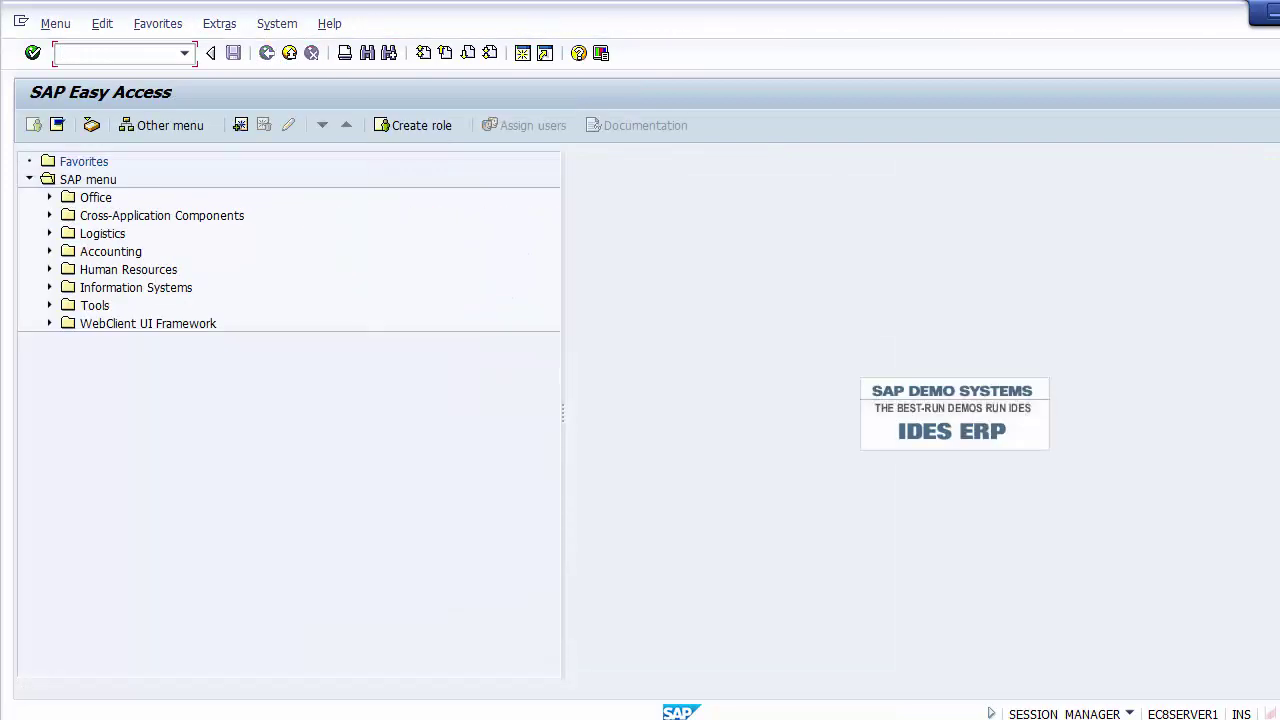
Switch to PowerPoint to read the Define Planning Profile slide, and return to SAP
{"action": "left_click", "coordinate": [420, 620]}
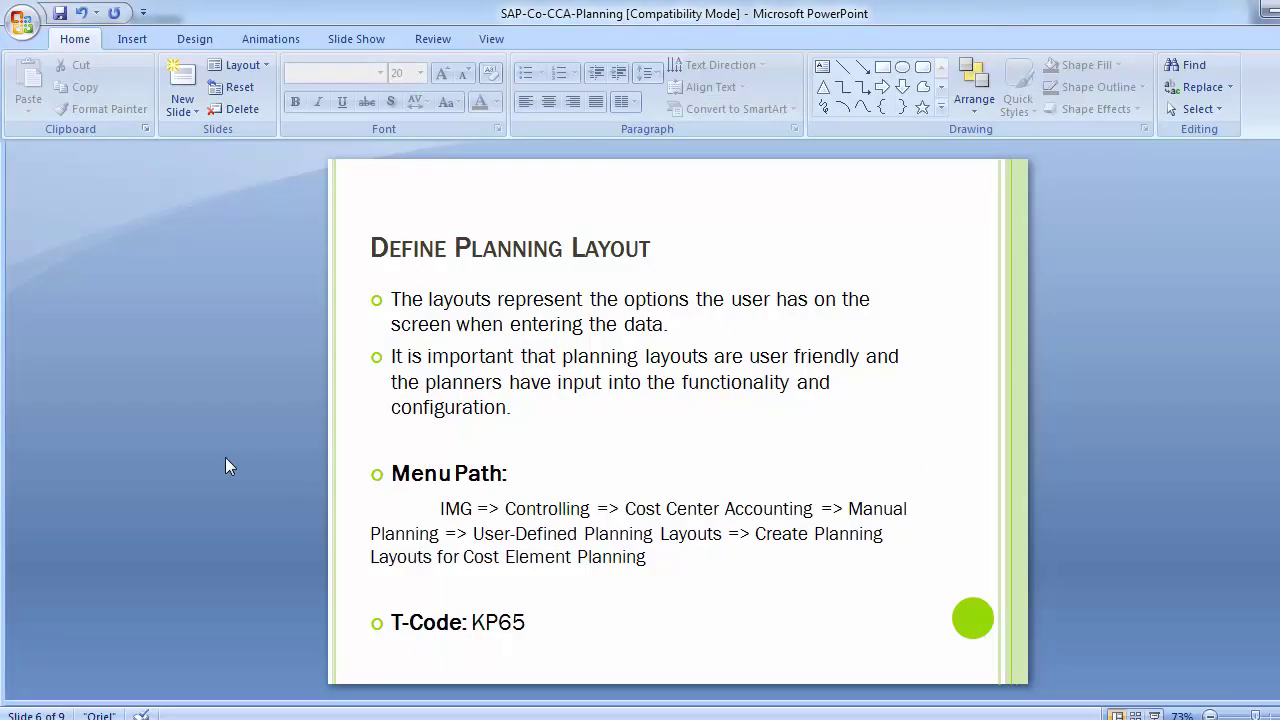
{"action": "scroll", "coordinate": [225, 457], "scroll_direction": "down", "scroll_amount": 1}
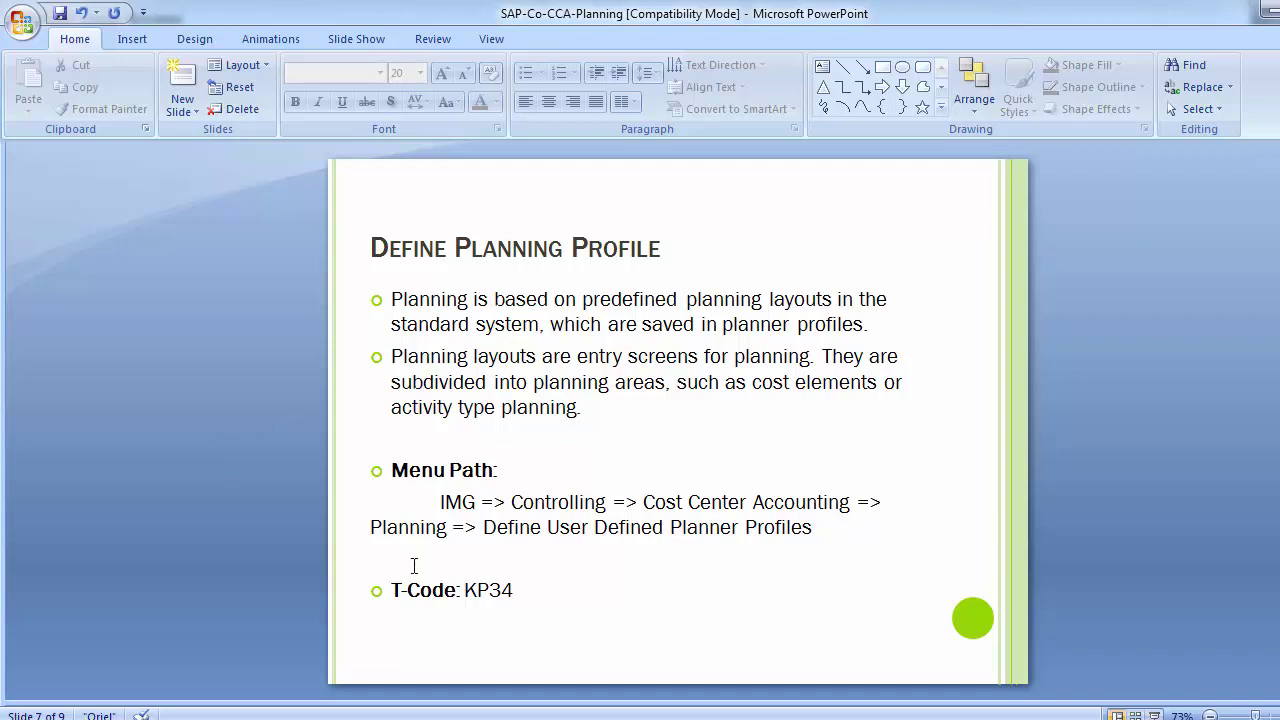
{"action": "mouse_move", "coordinate": [560, 711]}
{"action": "left_click", "coordinate": [617, 680]}
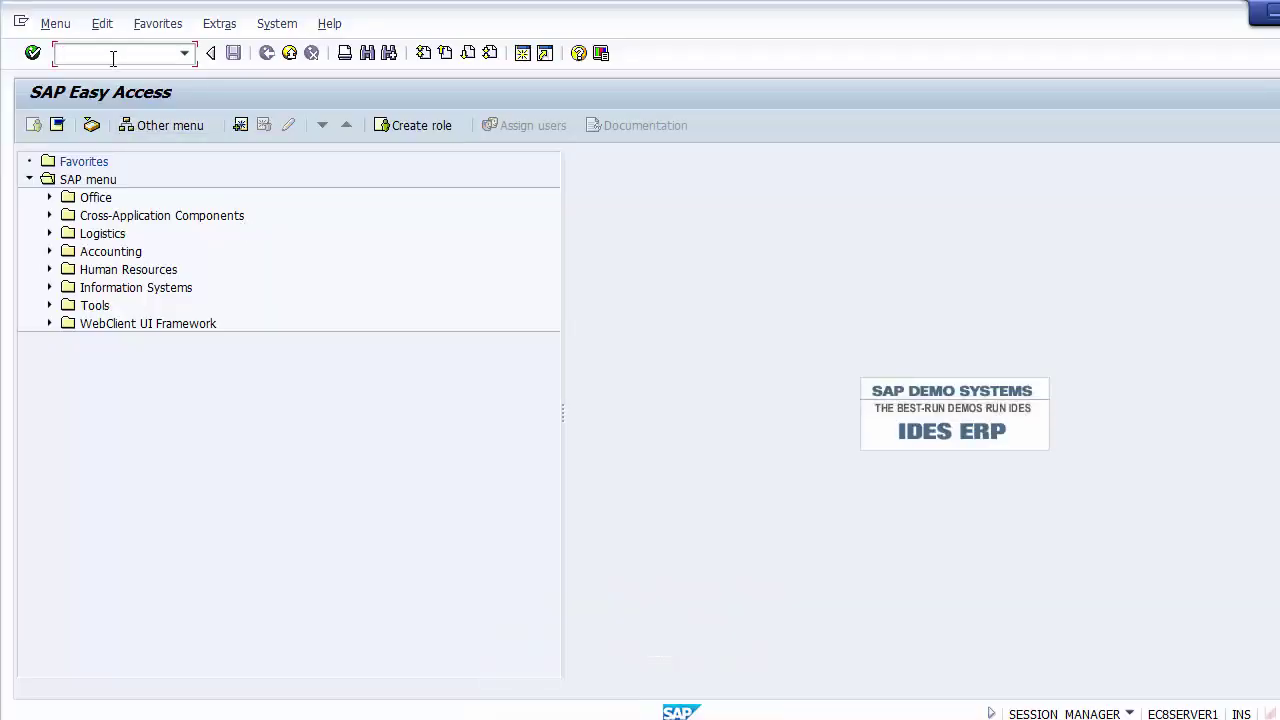
Start transaction SPRO and display the SAP Reference IMG
{"action": "type", "text": "spro"}
{"action": "key", "text": "Return"}
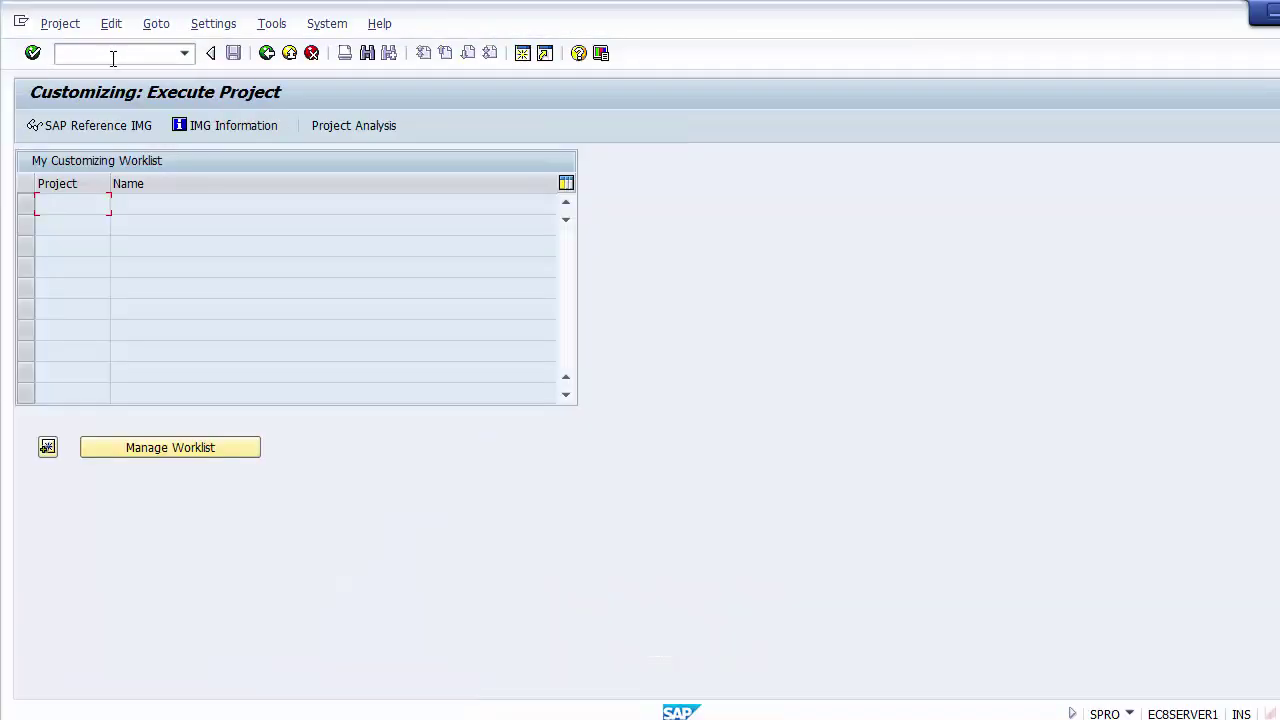
{"action": "left_click", "coordinate": [98, 126]}
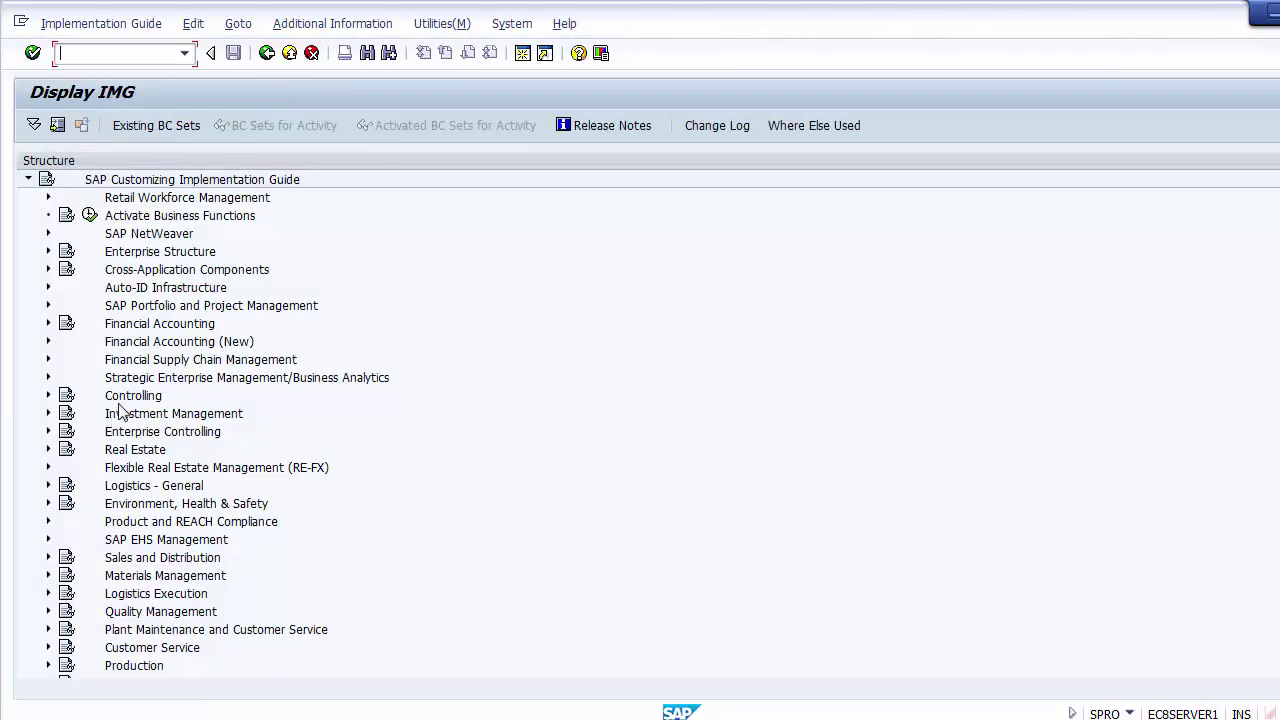
Expand Controlling, Cost Center Accounting, Planning and Manual Planning in the IMG, consulting the menu path on the PowerPoint slide
{"action": "left_click", "coordinate": [50, 395]}
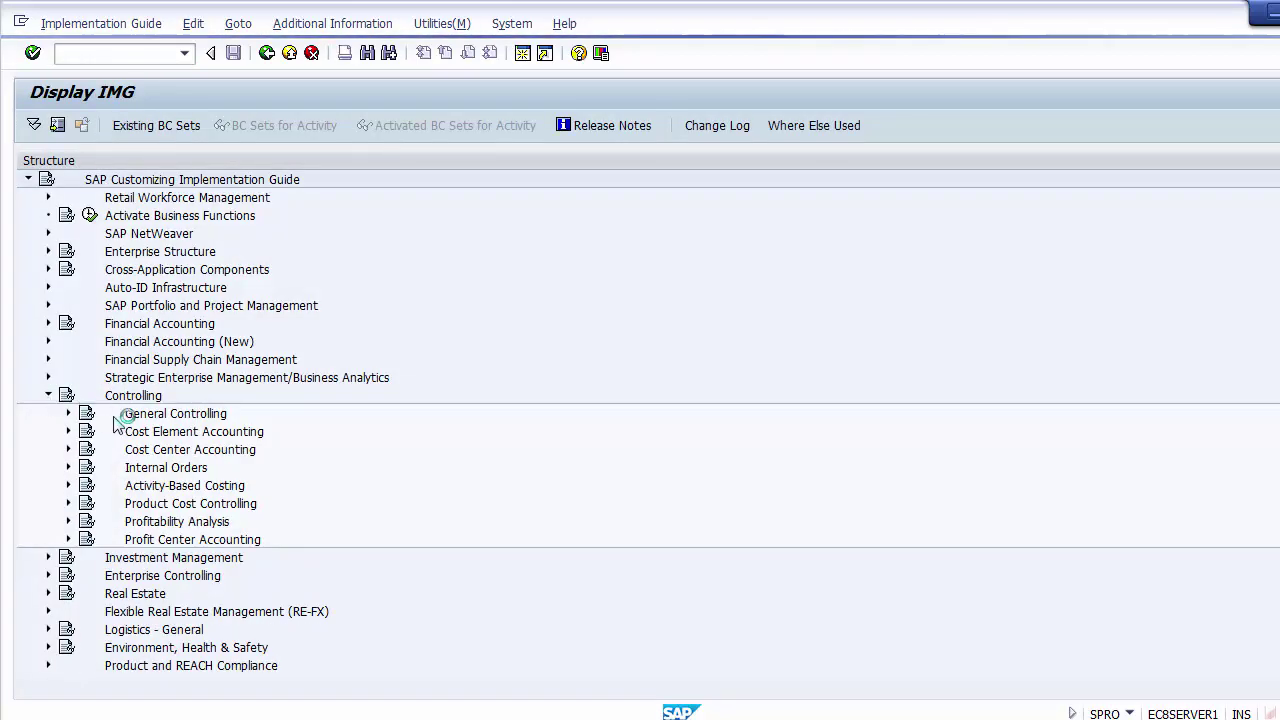
{"action": "left_click", "coordinate": [68, 449]}
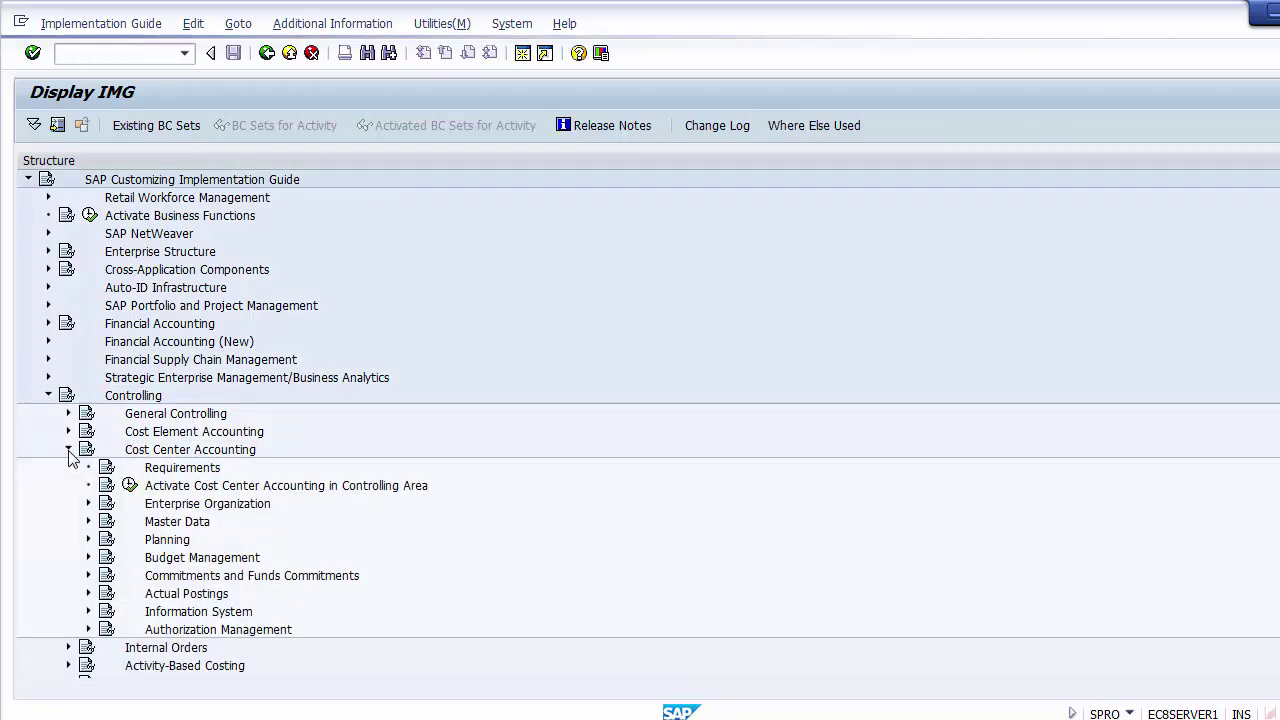
{"action": "left_click", "coordinate": [88, 539]}
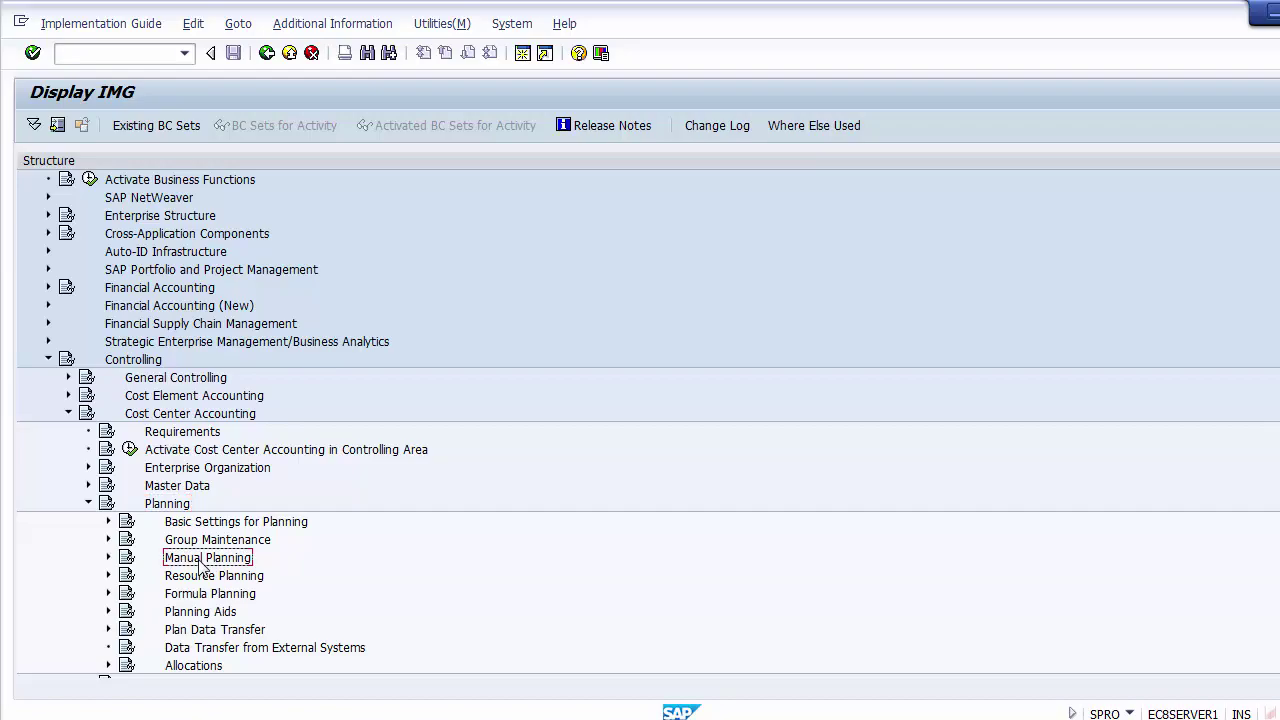
{"action": "key", "text": "alt+Tab"}
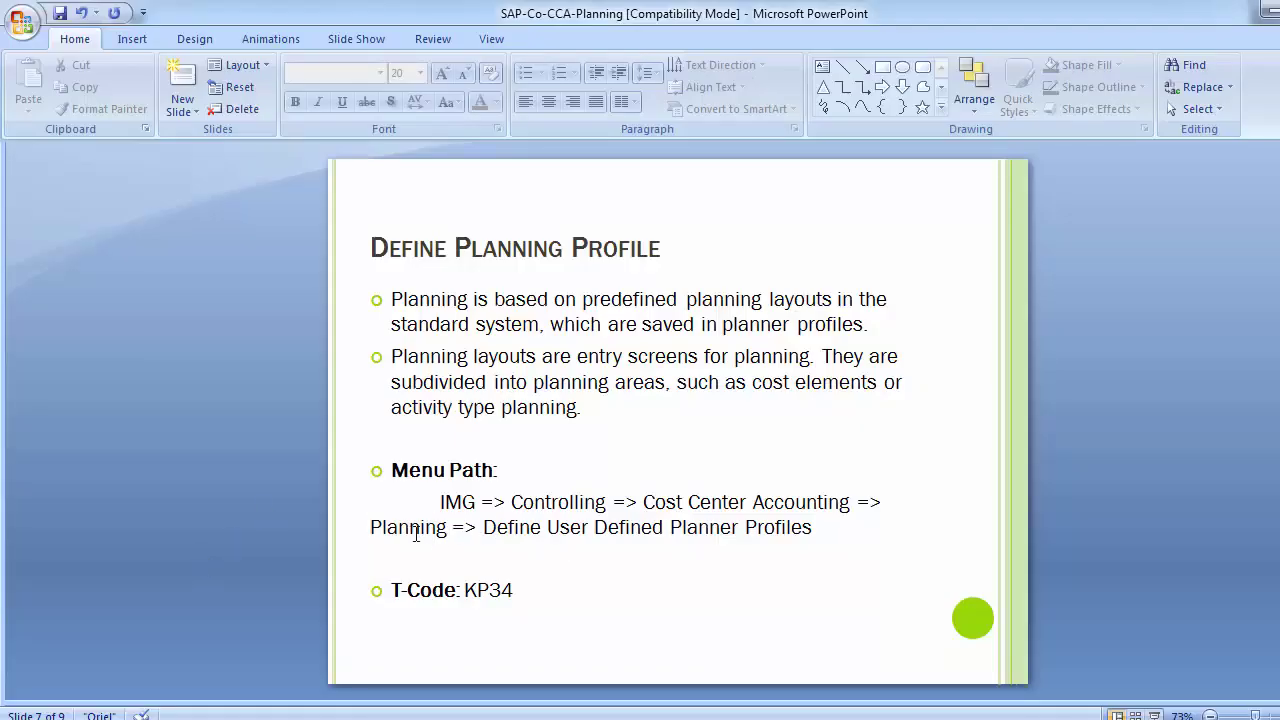
{"action": "key", "text": "alt+Tab"}
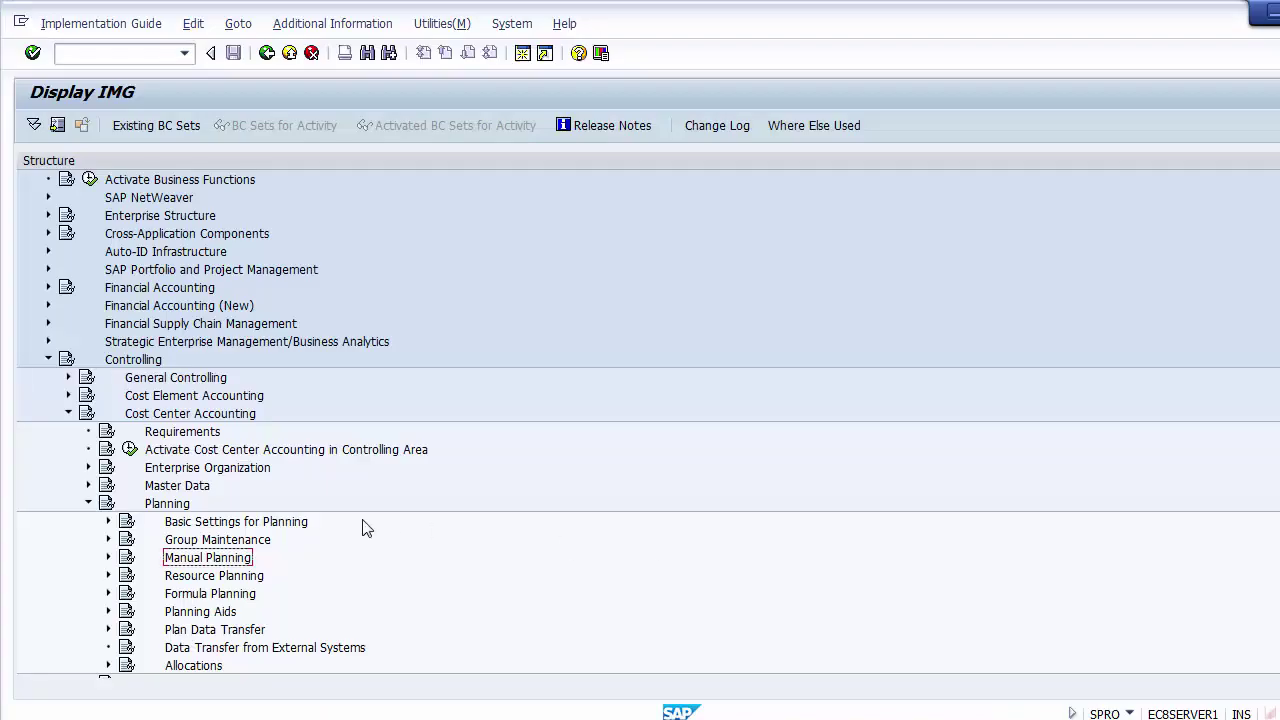
{"action": "left_click", "coordinate": [109, 557]}
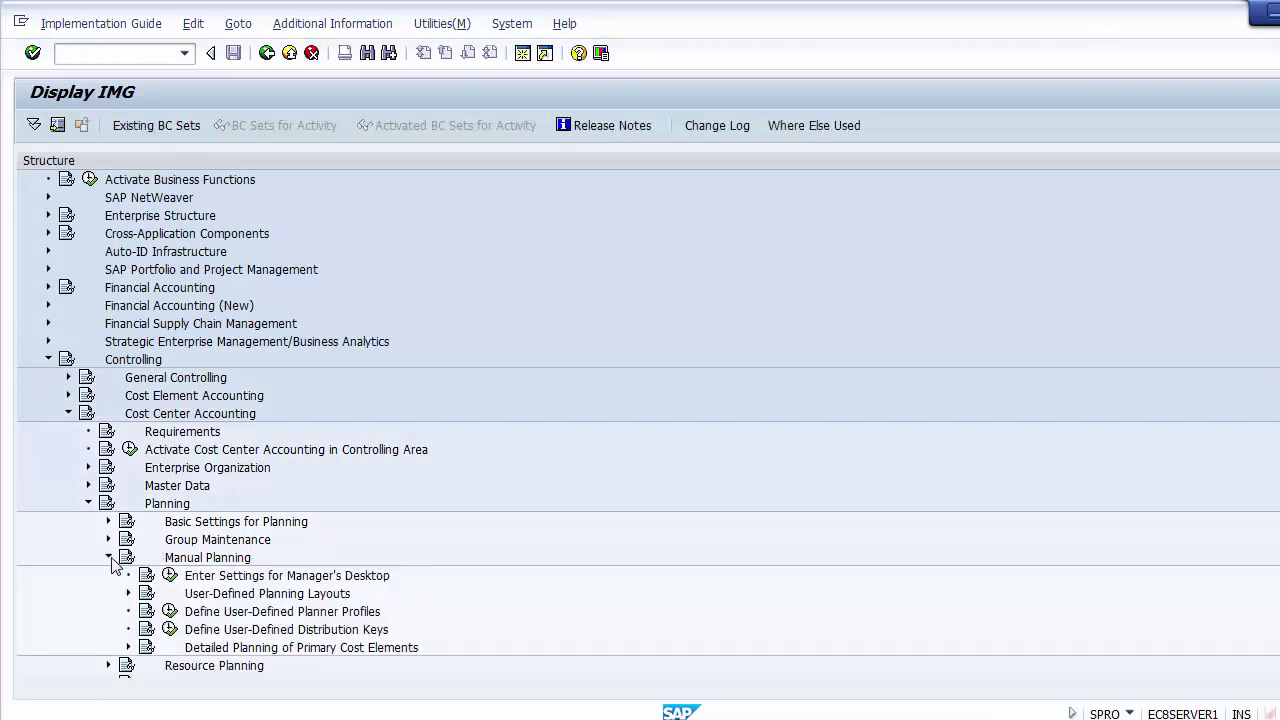
Open the Define User-Defined Planner Profiles activity and browse the list of planner profiles
{"action": "left_click", "coordinate": [346, 613]}
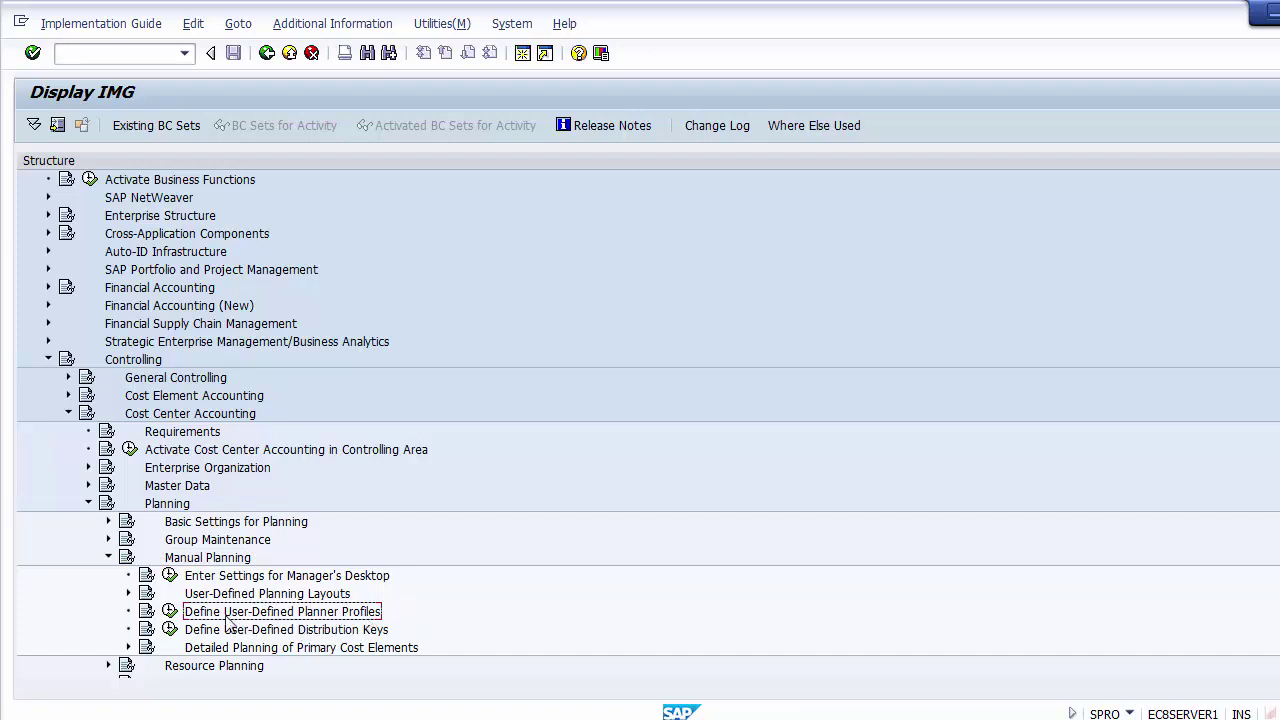
{"action": "left_click", "coordinate": [170, 612]}
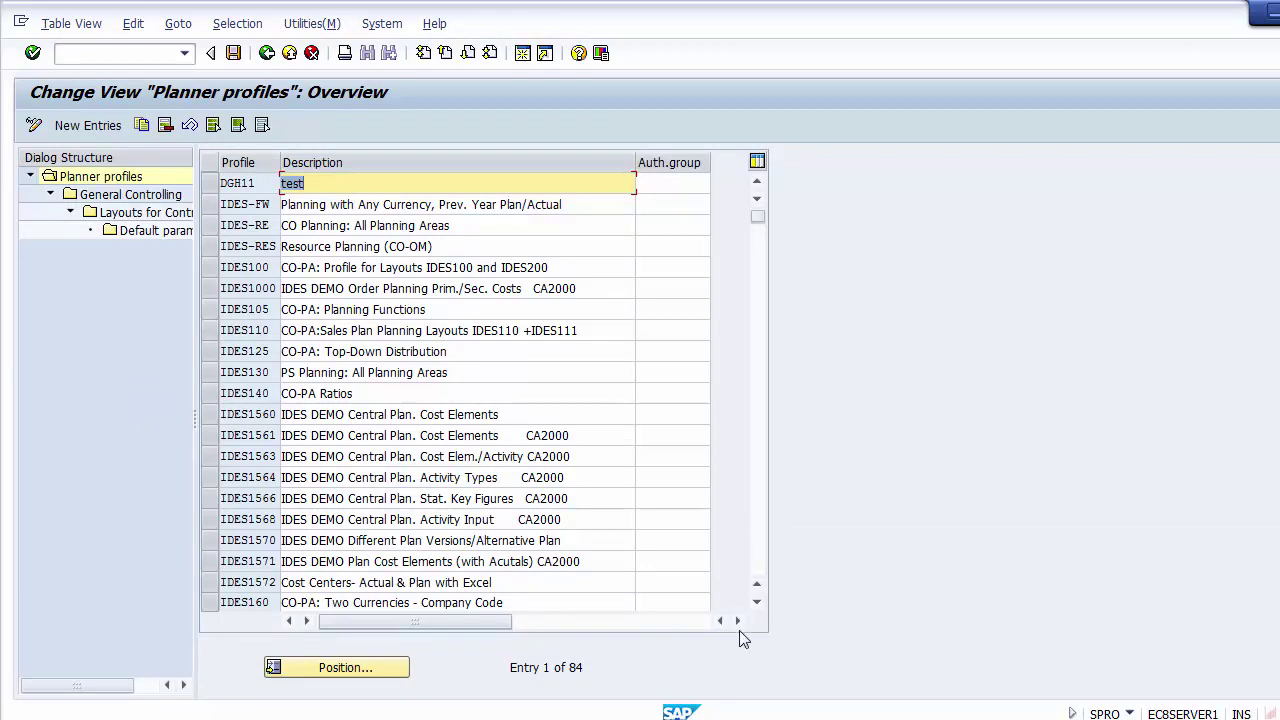
{"action": "left_click", "coordinate": [758, 567]}
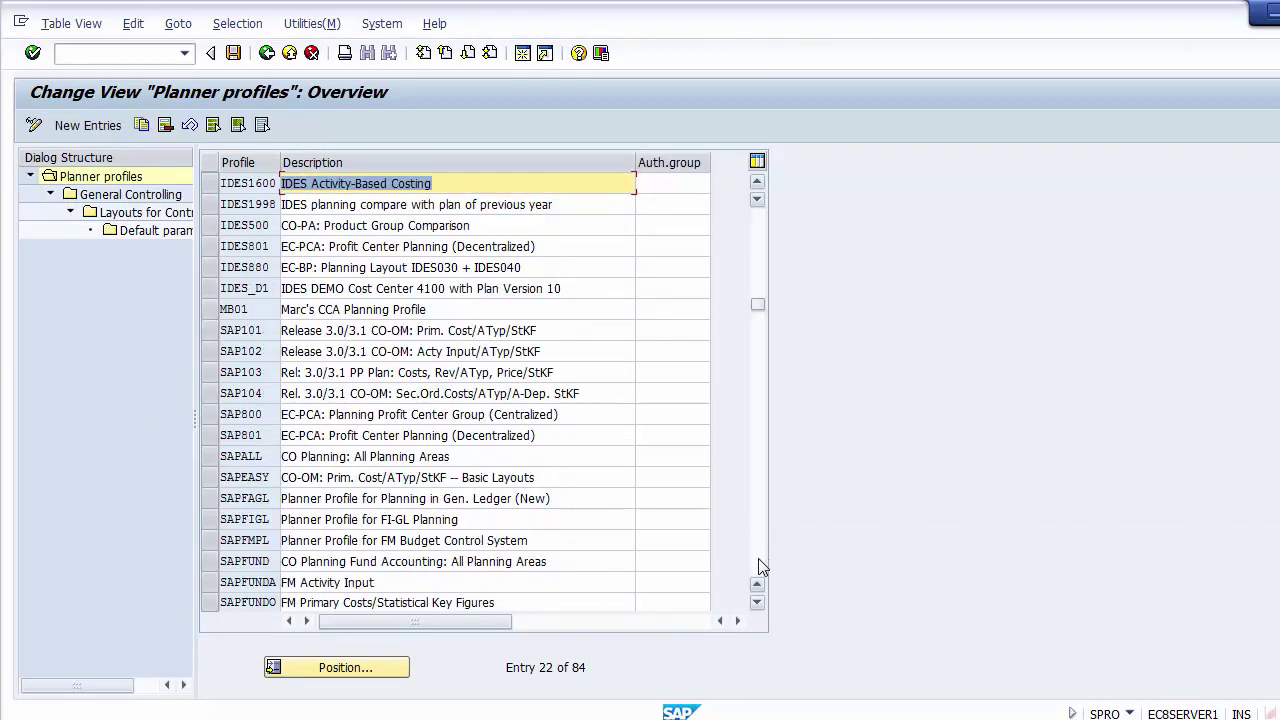
Examine the descriptions of the standard planner profiles SAP101, SAP102, SAP103 and SAP104
{"action": "left_click", "coordinate": [209, 331]}
{"action": "left_click_drag", "start_coordinate": [208, 353], "coordinate": [209, 380]}
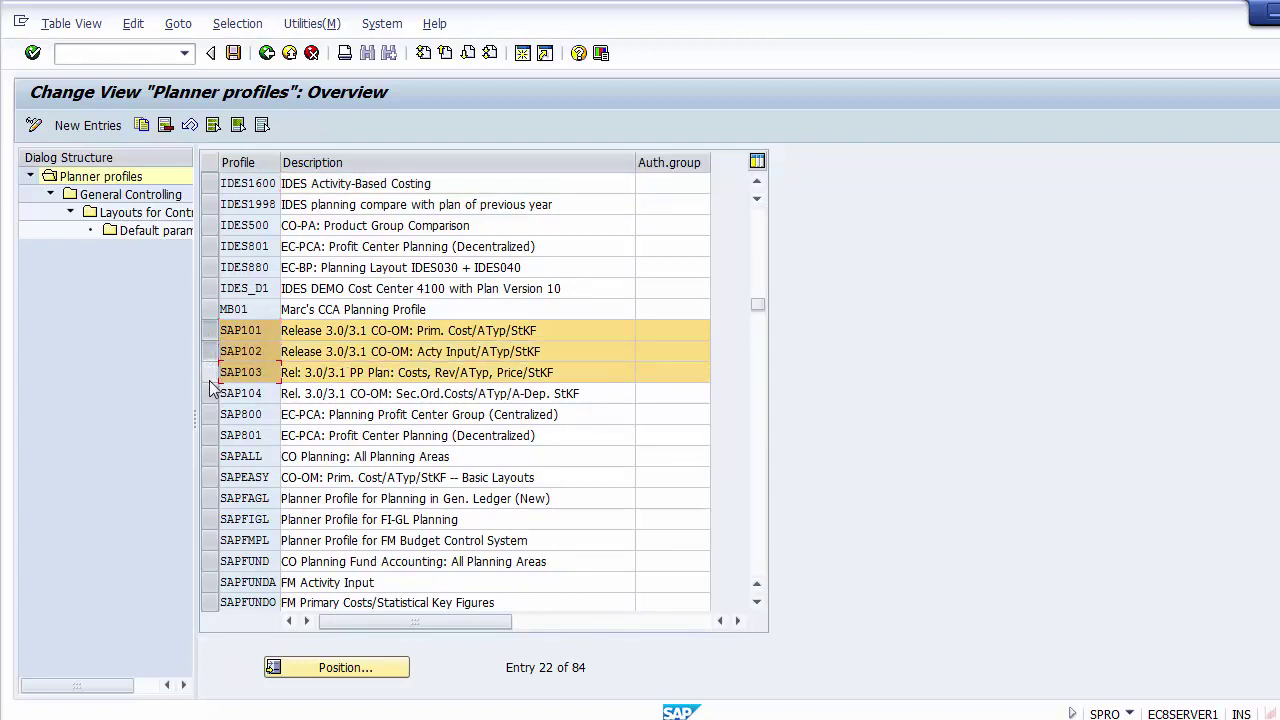
{"action": "left_click", "coordinate": [209, 380]}
{"action": "left_click", "coordinate": [209, 380]}
{"action": "left_click", "coordinate": [209, 393]}
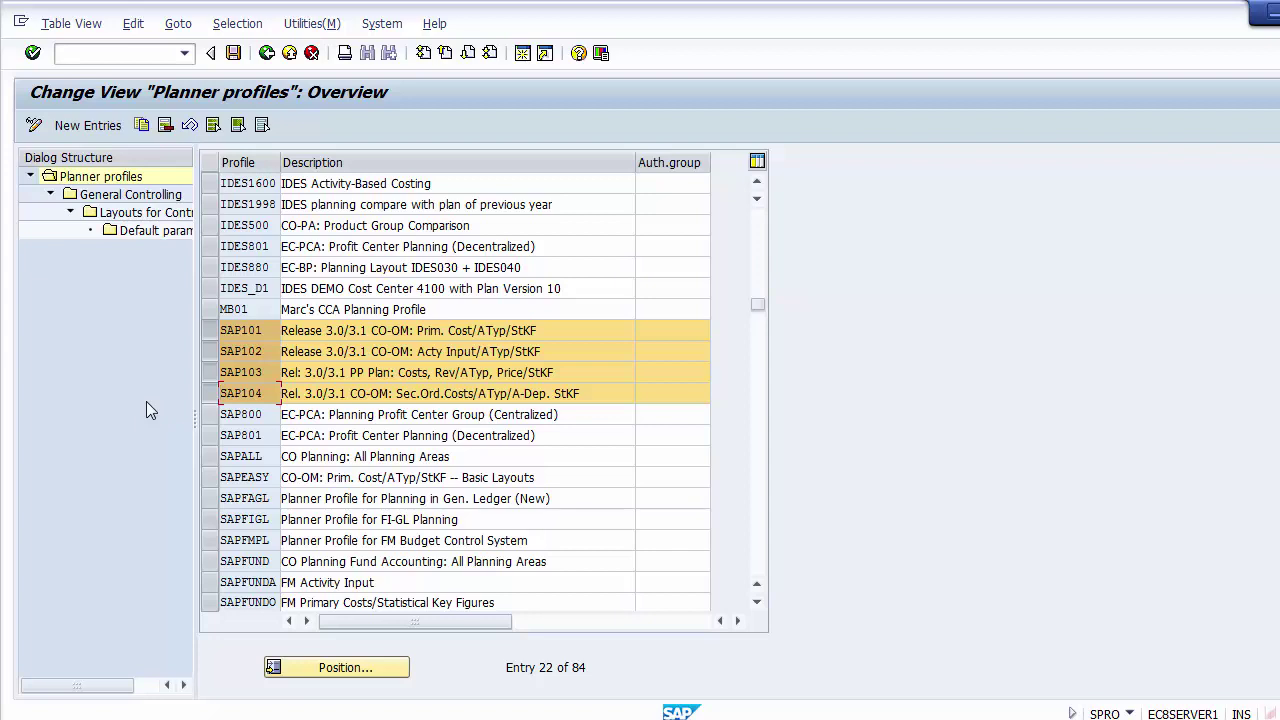
{"action": "left_click", "coordinate": [416, 331]}
{"action": "left_click_drag", "start_coordinate": [416, 331], "coordinate": [538, 331]}
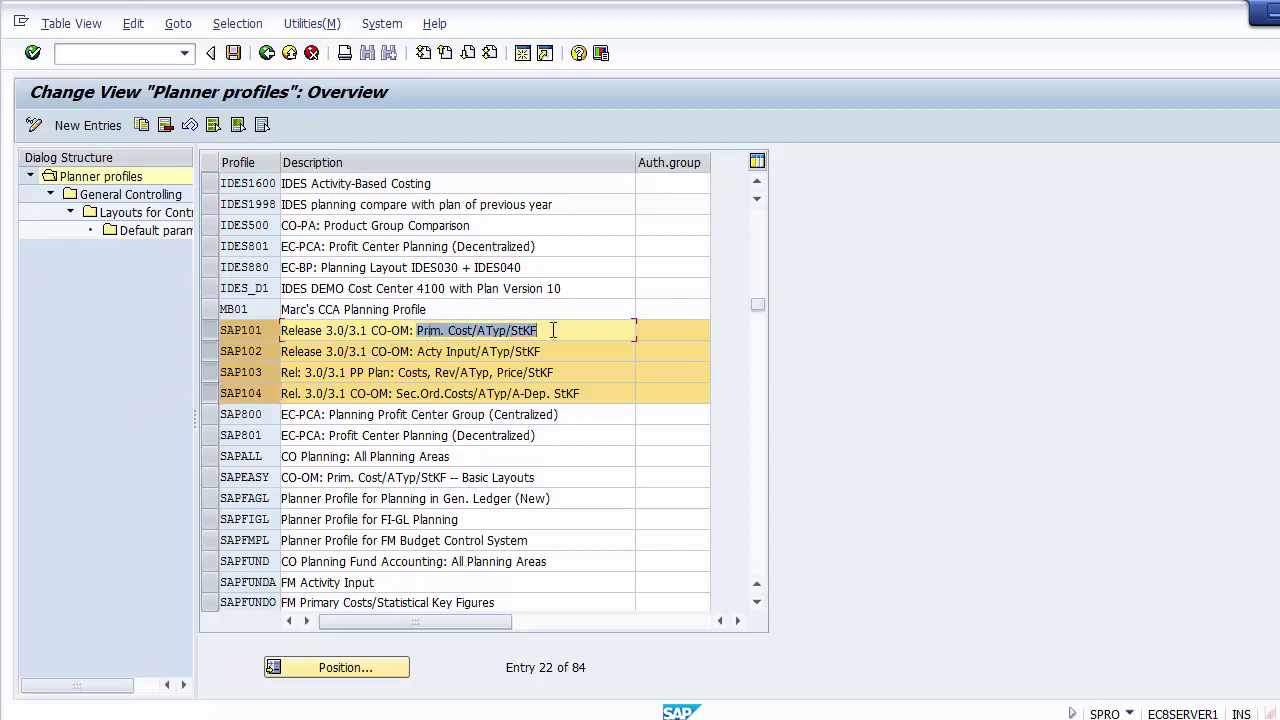
{"action": "left_click", "coordinate": [445, 331]}
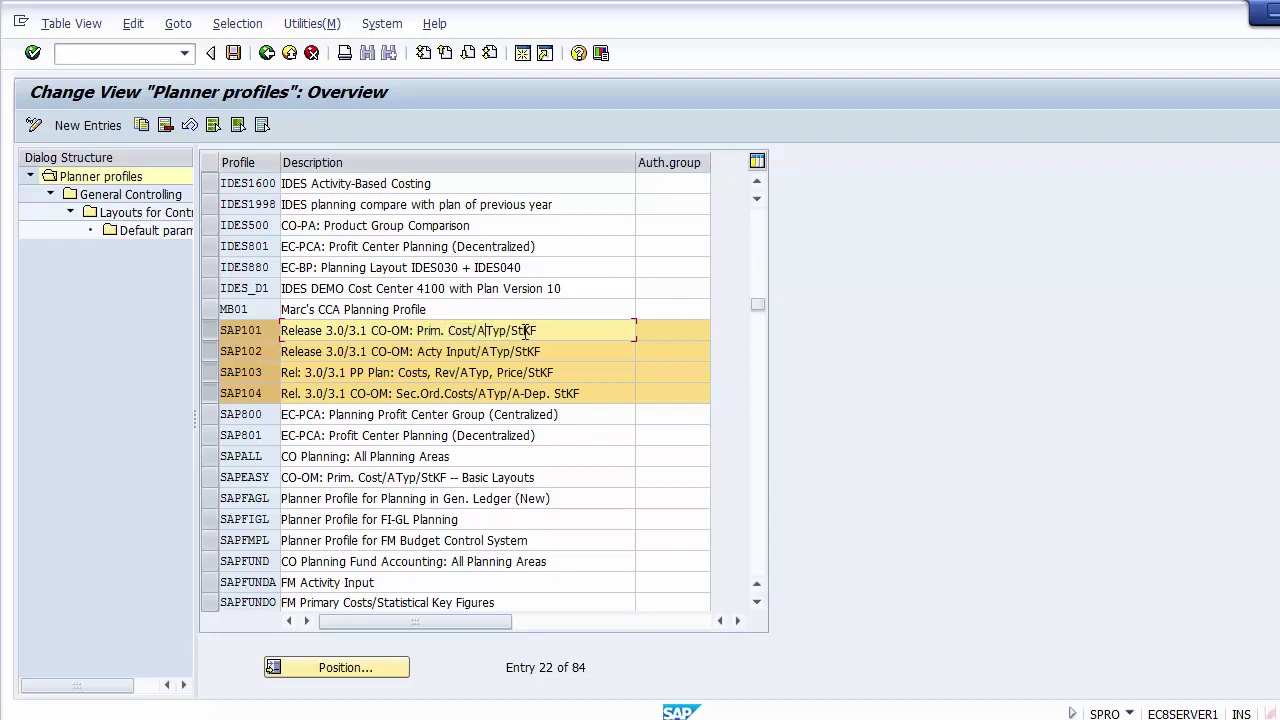
{"action": "left_click", "coordinate": [433, 352]}
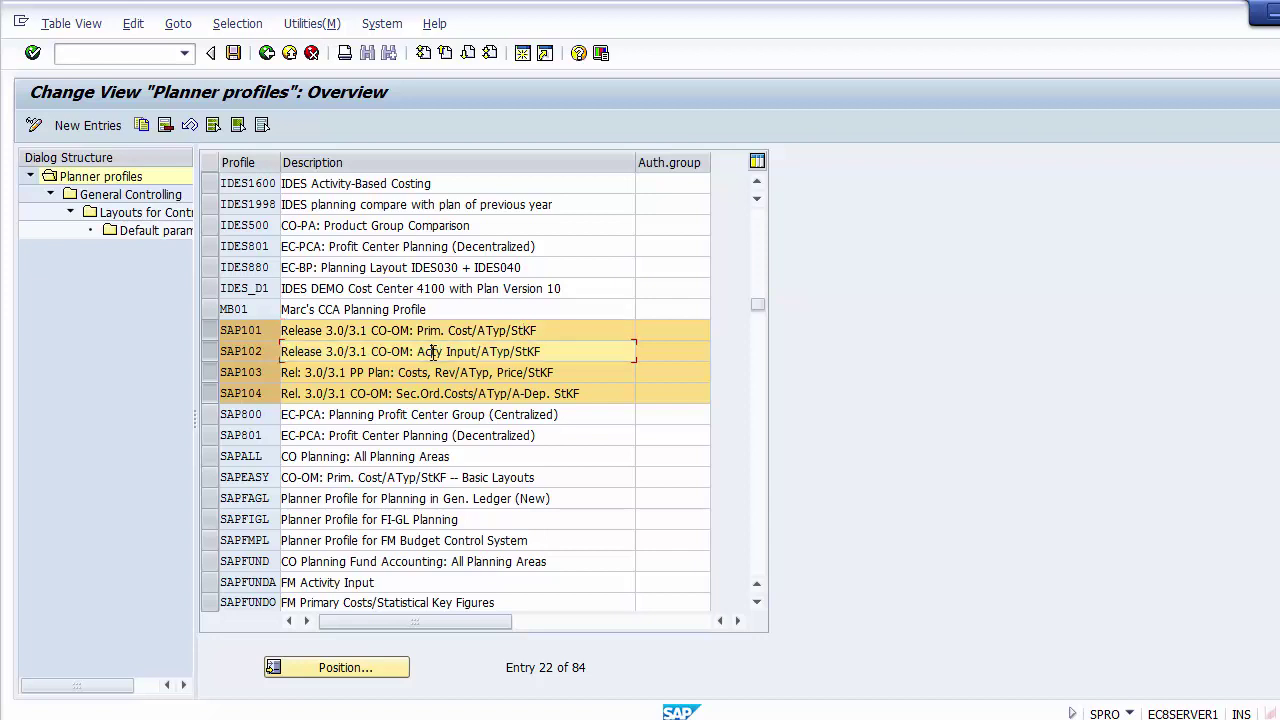
{"action": "left_click", "coordinate": [446, 373]}
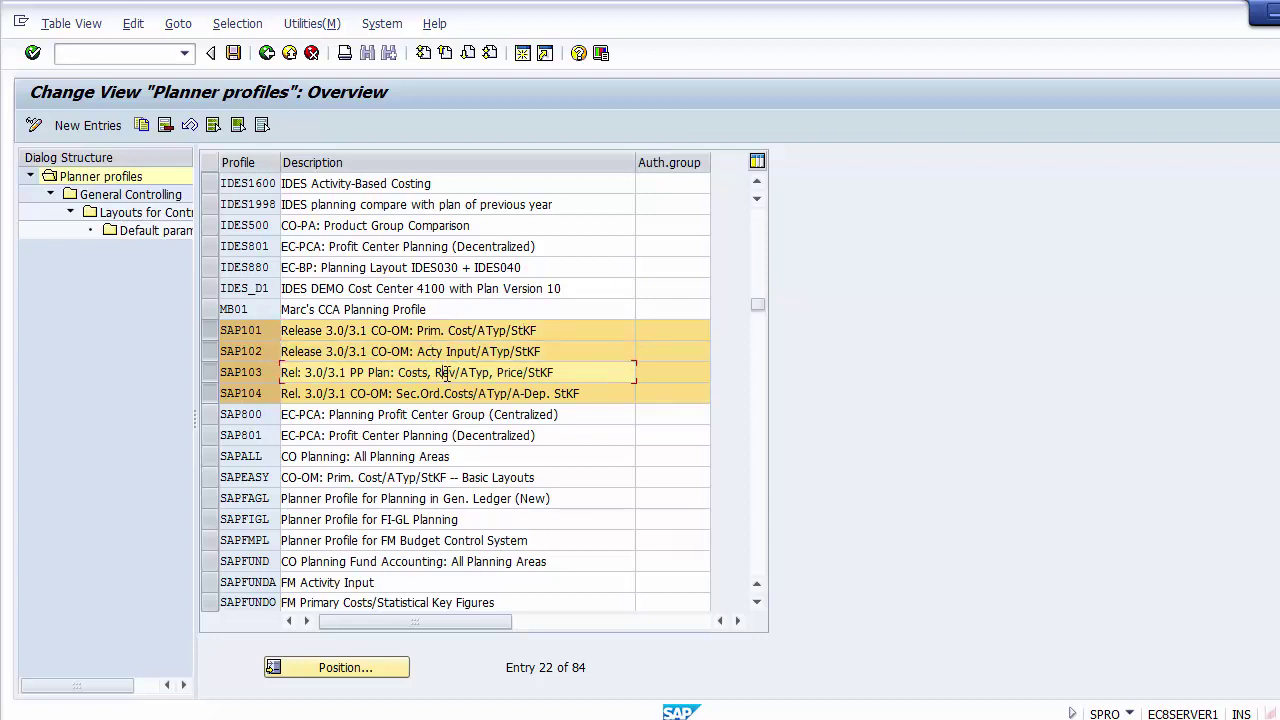
{"action": "left_click", "coordinate": [446, 395]}
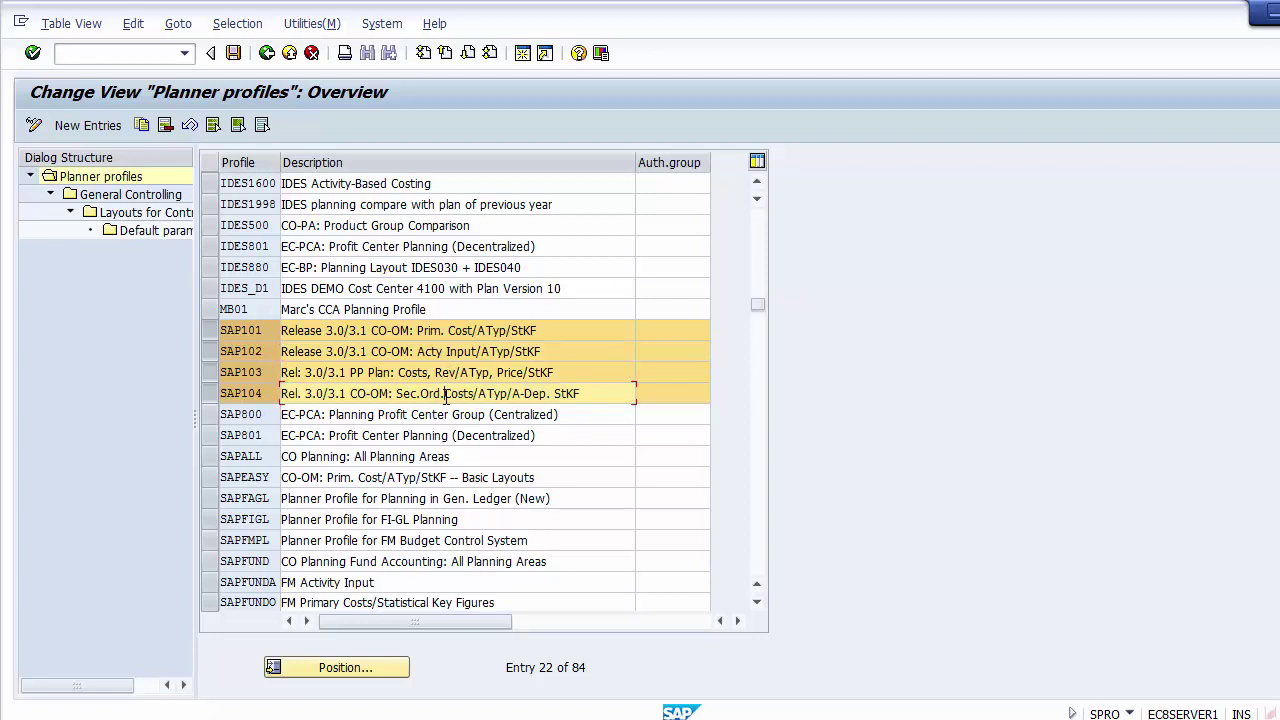
{"action": "left_click", "coordinate": [438, 330]}
{"action": "left_click_drag", "start_coordinate": [419, 331], "coordinate": [545, 332]}
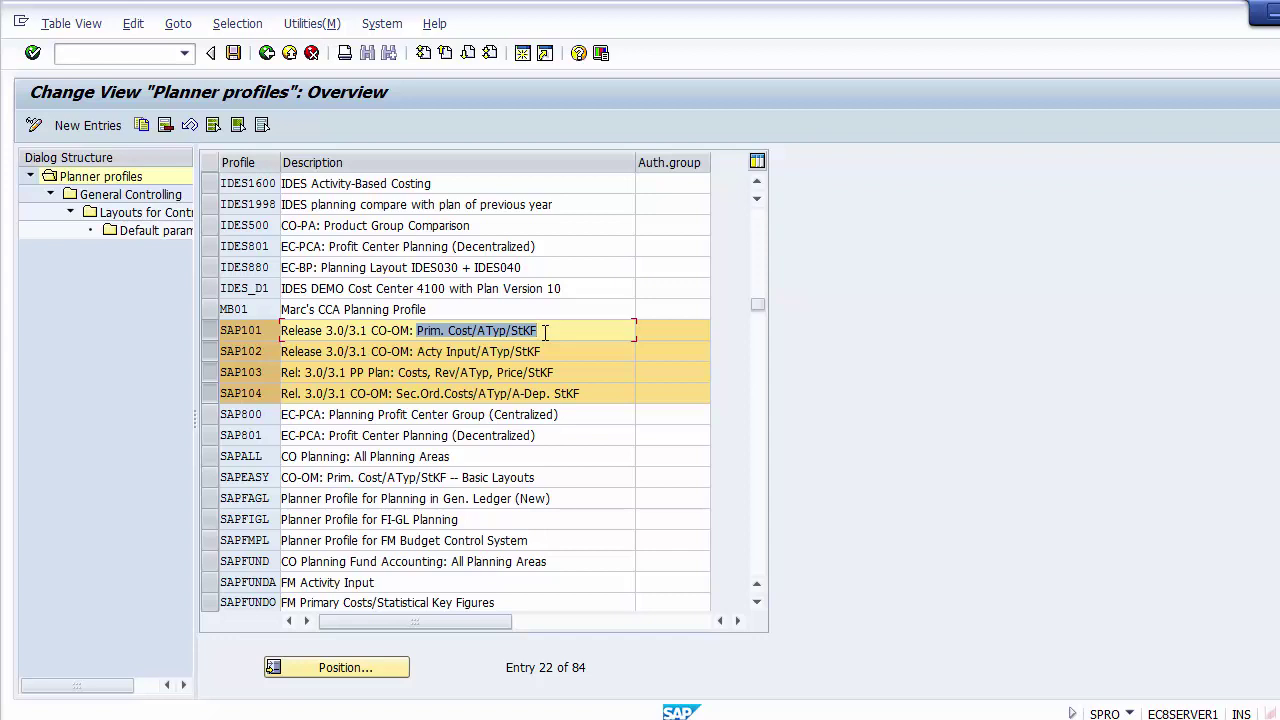
{"action": "left_click", "coordinate": [208, 395]}
{"action": "left_click", "coordinate": [209, 371]}
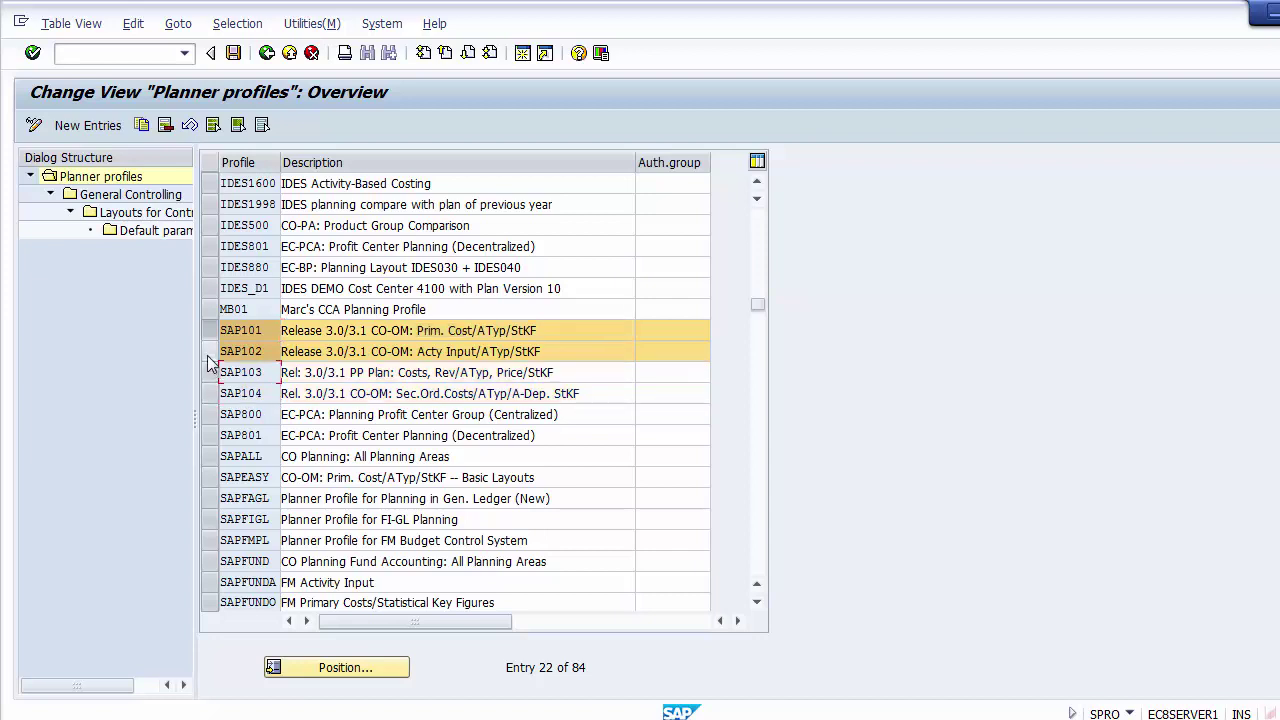
{"action": "left_click", "coordinate": [209, 351]}
{"action": "left_click", "coordinate": [209, 330]}
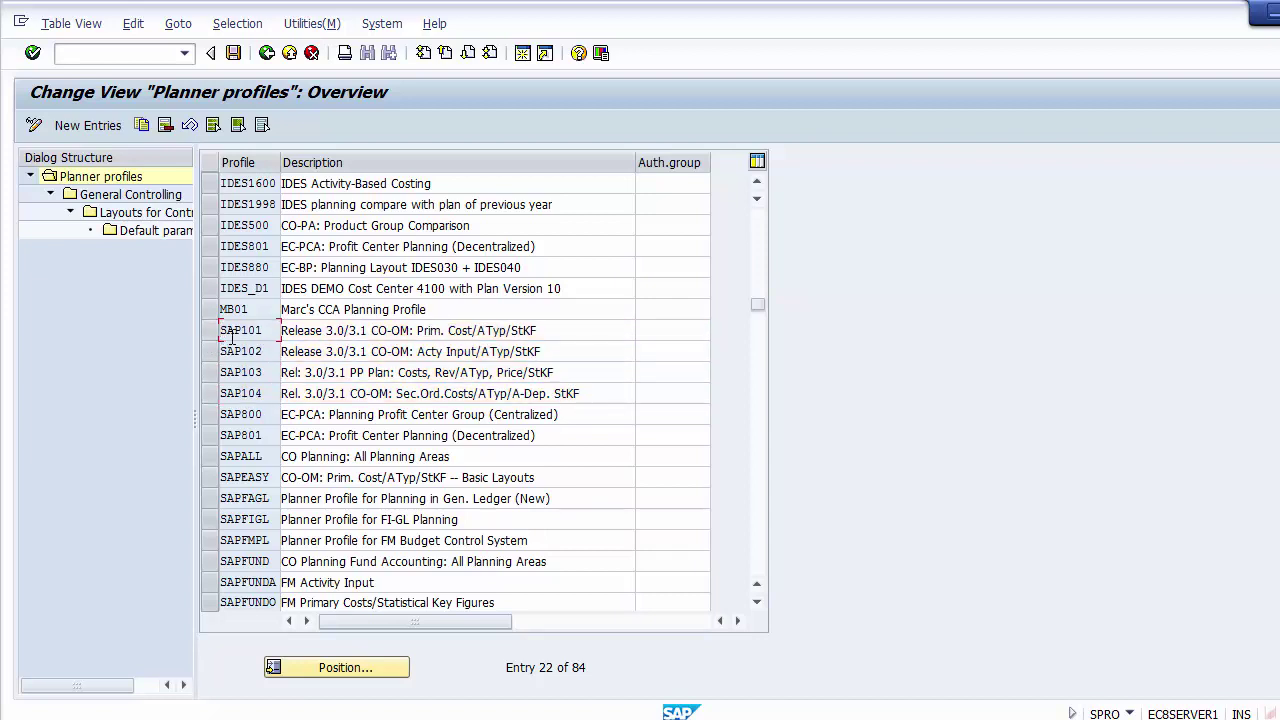
Start a copy of planner profile SAP101 and name the copy ZSAP101
{"action": "left_click", "coordinate": [208, 333]}
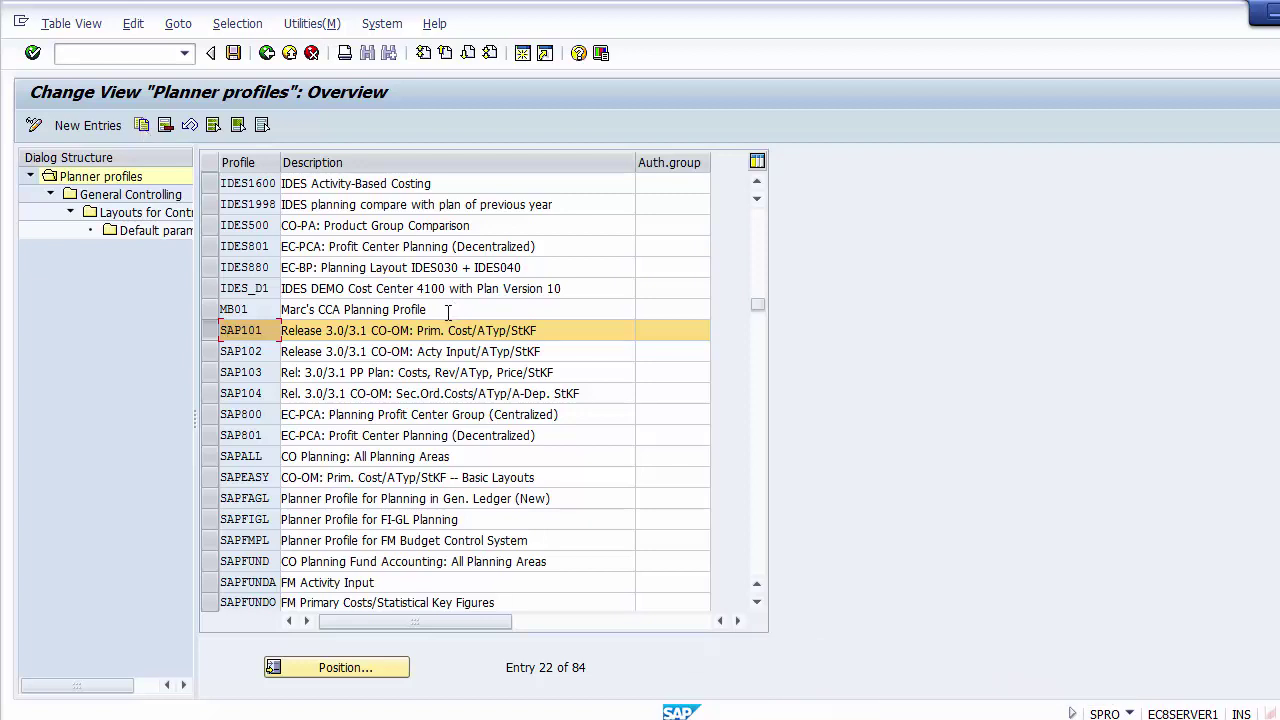
{"action": "left_click", "coordinate": [211, 332]}
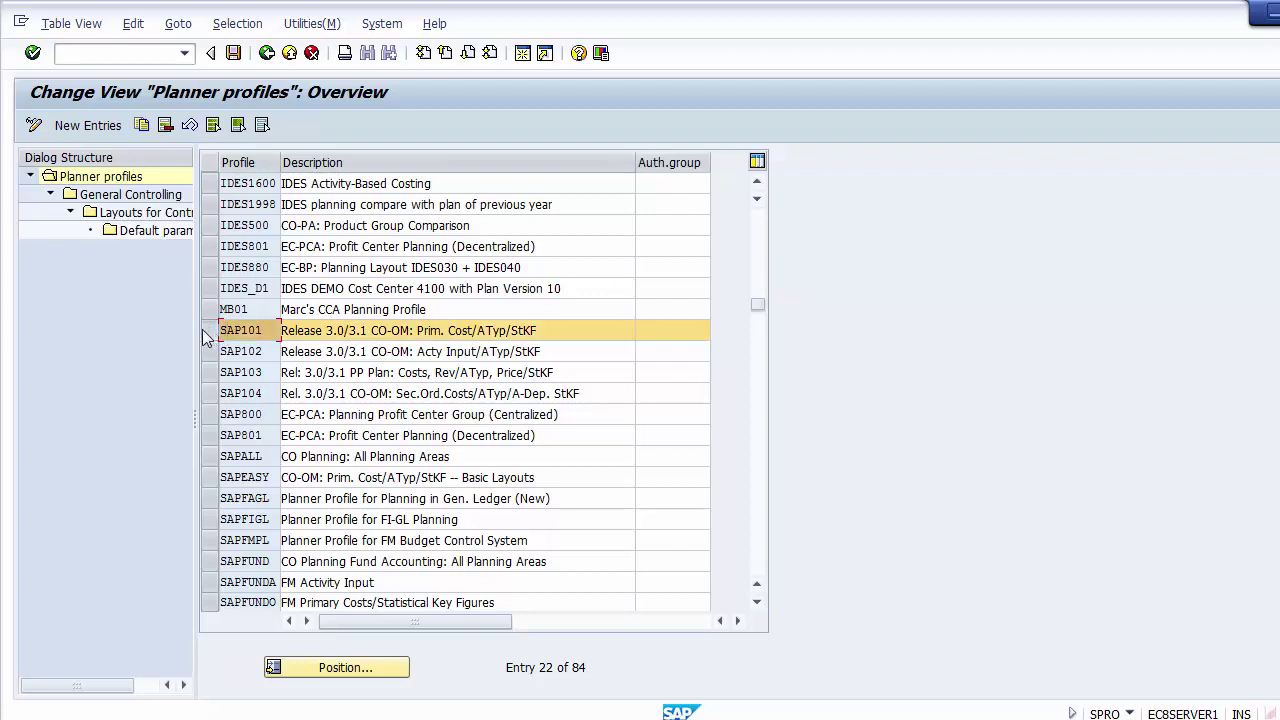
{"action": "left_click", "coordinate": [142, 125]}
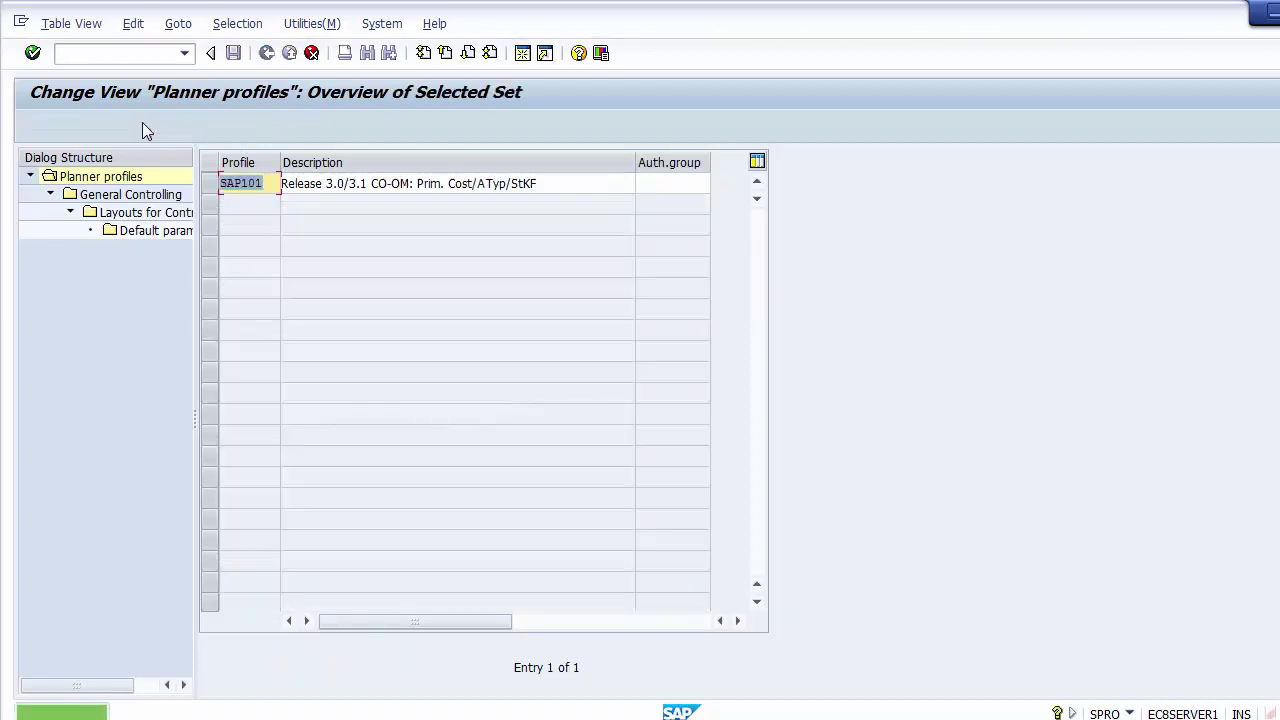
{"action": "left_click", "coordinate": [262, 183]}
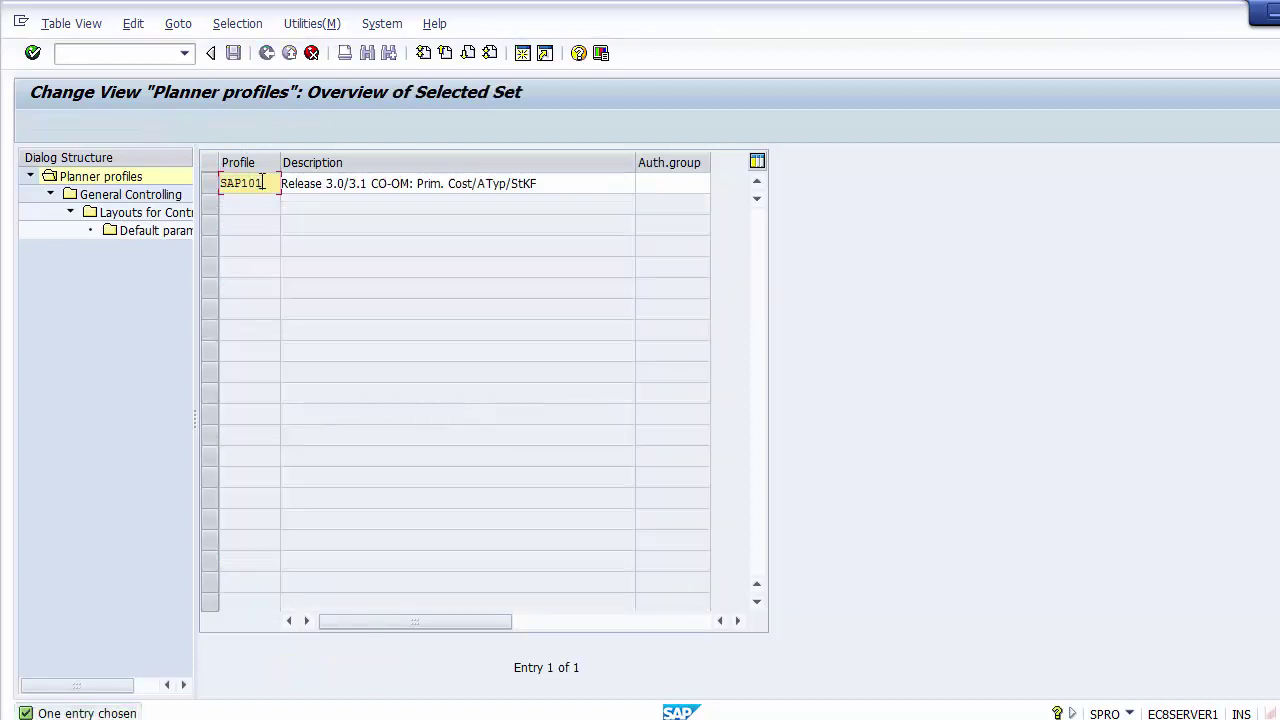
{"action": "type", "text": "Z"}
Replace the copied profile's description with "Primary Costs/ Activity Types/ Statistical Key Fig" and confirm the entry
{"action": "left_click_drag", "start_coordinate": [372, 184], "coordinate": [219, 185]}
{"action": "key", "text": "Delete"}
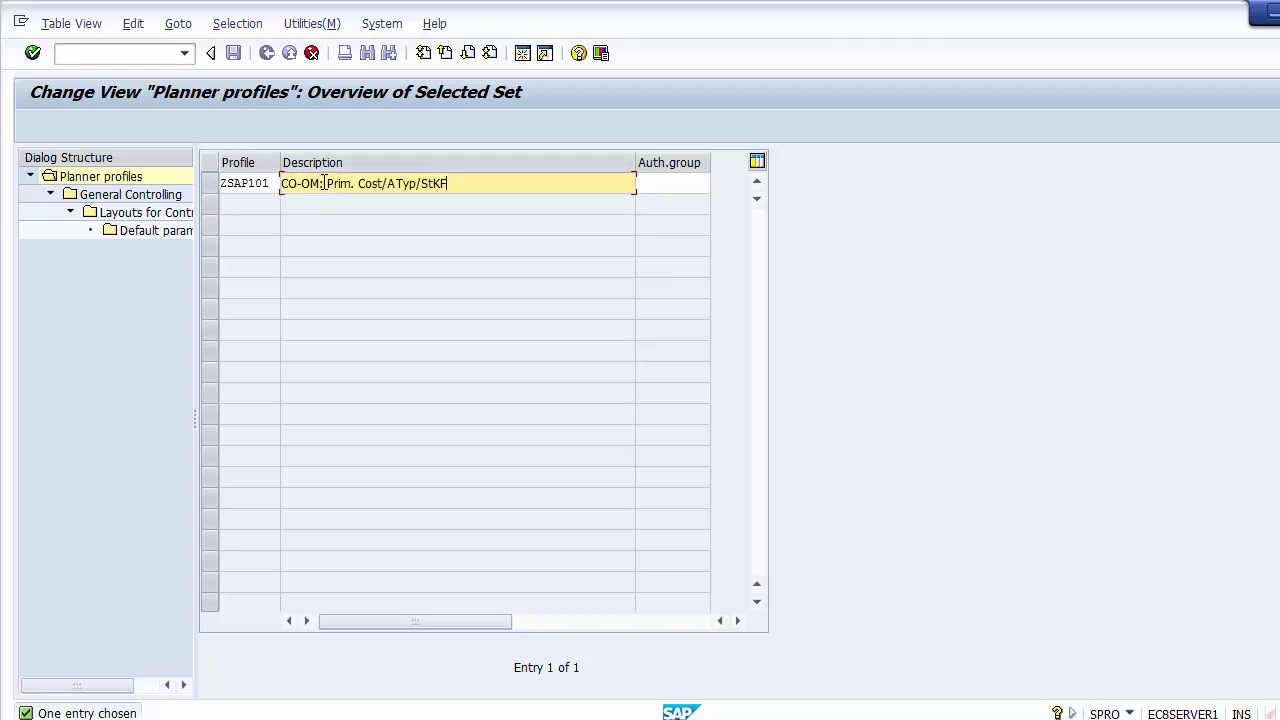
{"action": "left_click_drag", "start_coordinate": [327, 183], "coordinate": [246, 187]}
{"action": "key", "text": "Delete"}
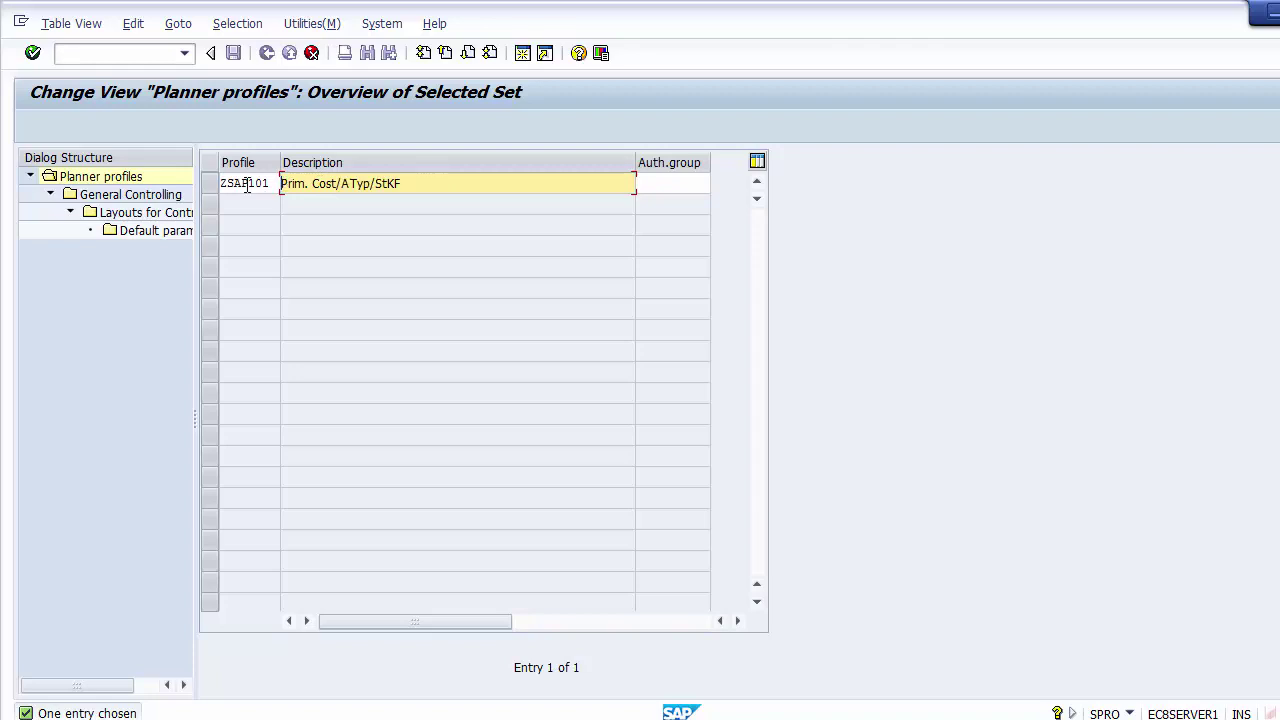
{"action": "key", "text": "Right"}
{"action": "key", "text": "Right"}
{"action": "key", "text": "BackSpace"}
{"action": "key", "text": "BackSpace"}
{"action": "key", "text": "BackSpace"}
{"action": "key", "text": "BackSpace"}
{"action": "key", "text": "BackSpace"}
{"action": "key", "text": "BackSpace"}
{"action": "key", "text": "BackSpace"}
{"action": "key", "text": "BackSpace"}
{"action": "key", "text": "BackSpace"}
{"action": "key", "text": "BackSpace"}
{"action": "key", "text": "BackSpace"}
{"action": "key", "text": "BackSpace"}
{"action": "key", "text": "BackSpace"}
{"action": "key", "text": "BackSpace"}
{"action": "key", "text": "BackSpace"}
{"action": "key", "text": "BackSpace"}
{"action": "key", "text": "BackSpace"}
{"action": "key", "text": "BackSpace"}
{"action": "key", "text": "BackSpace"}
{"action": "key", "text": "BackSpace"}
{"action": "type", "text": "Primary Costs/ Activity Types/"}
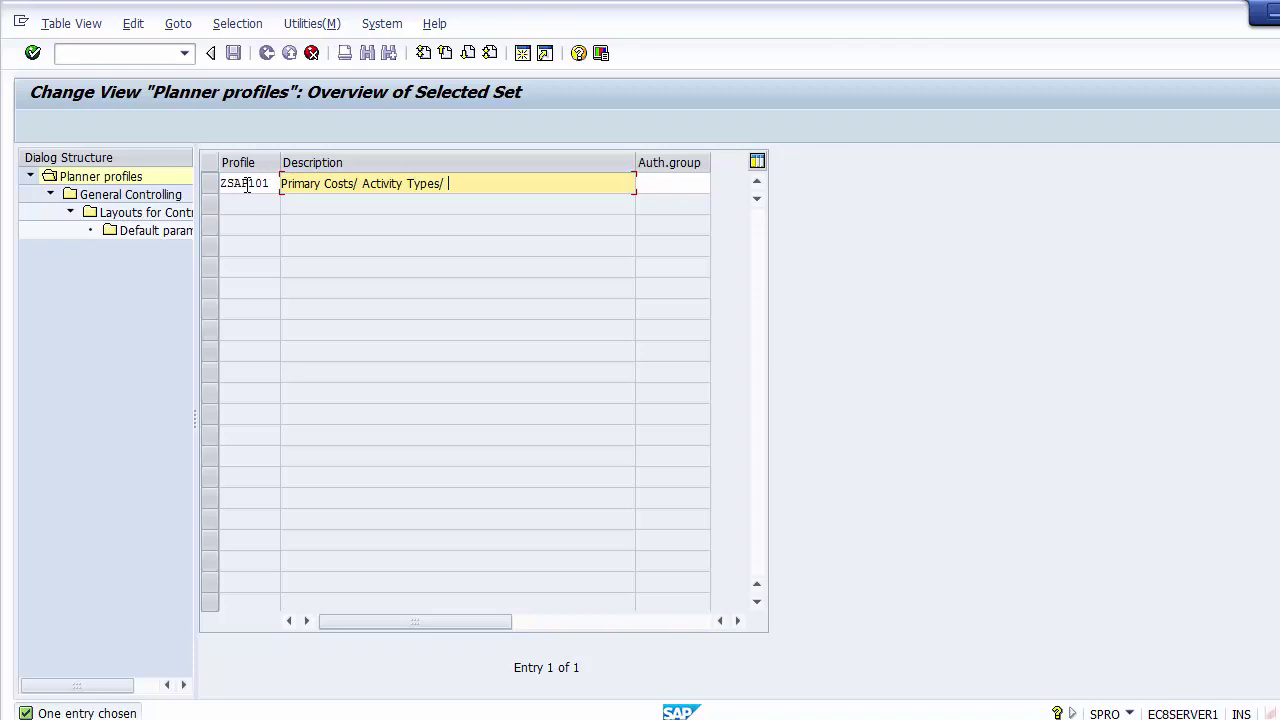
{"action": "type", "text": " Statistical Key Fig"}
{"action": "left_click", "coordinate": [247, 183]}
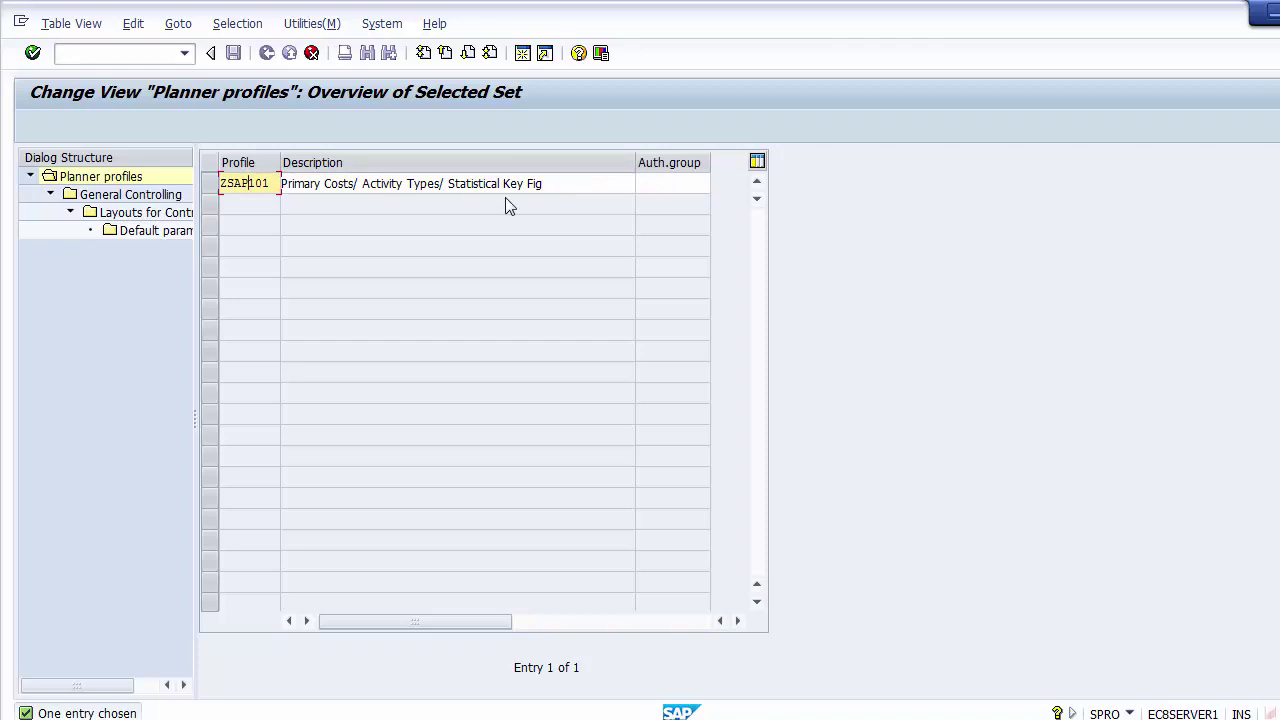
{"action": "left_click_drag", "start_coordinate": [571, 183], "coordinate": [257, 166]}
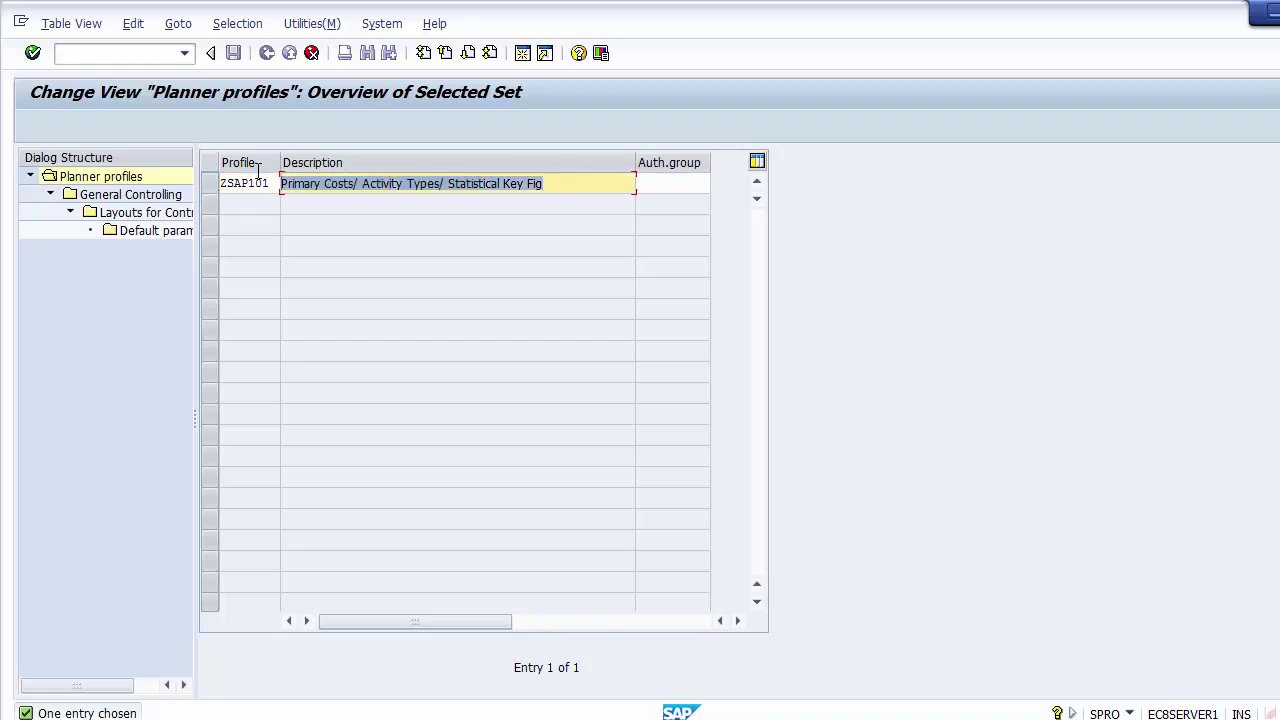
{"action": "key", "text": "Return"}
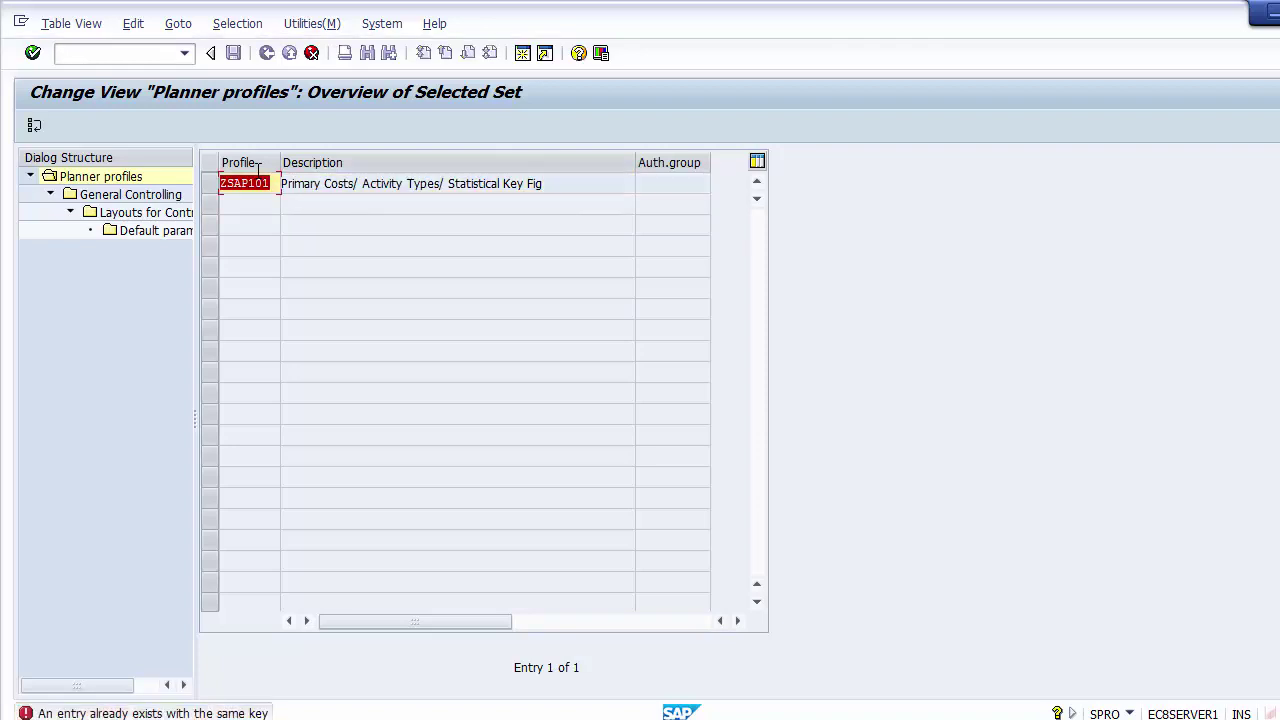
Rename the copied planner profile to ZSAP100 and complete the copy with its dependent entries
{"action": "left_click", "coordinate": [276, 184]}
{"action": "key", "text": "BackSpace"}
{"action": "key", "text": "BackSpace"}
{"action": "key", "text": "BackSpace"}
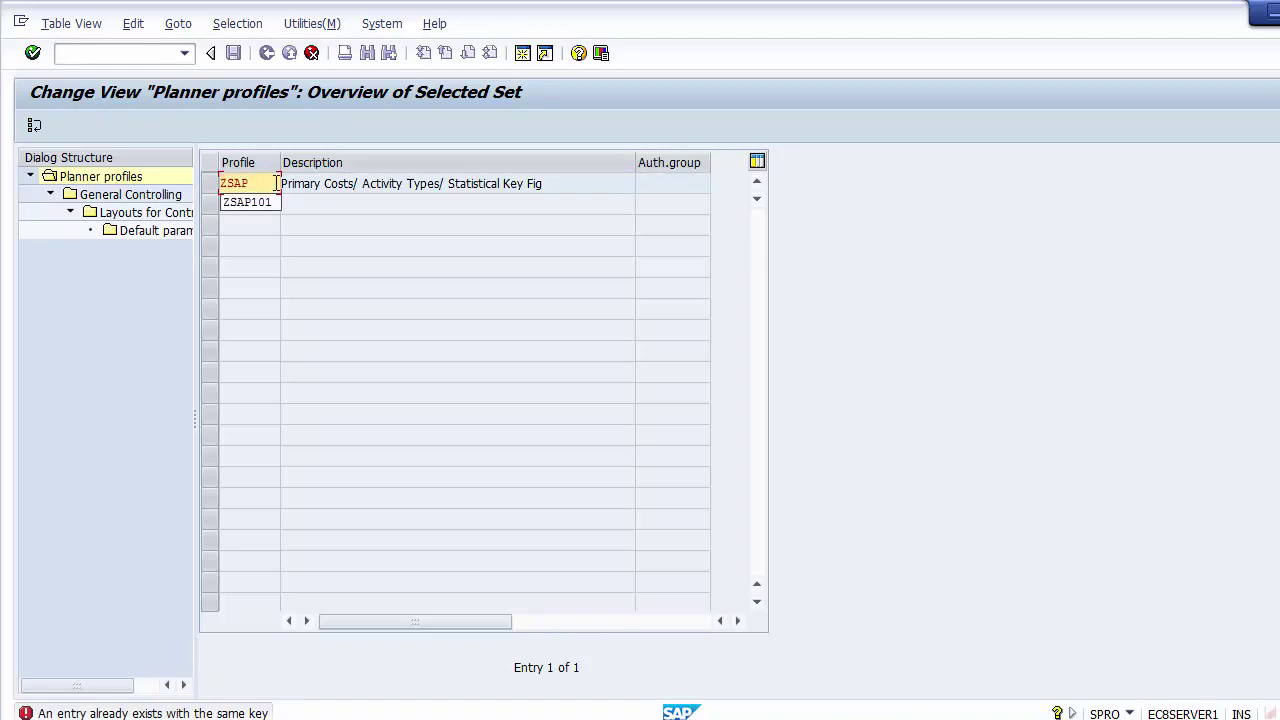
{"action": "type", "text": "100"}
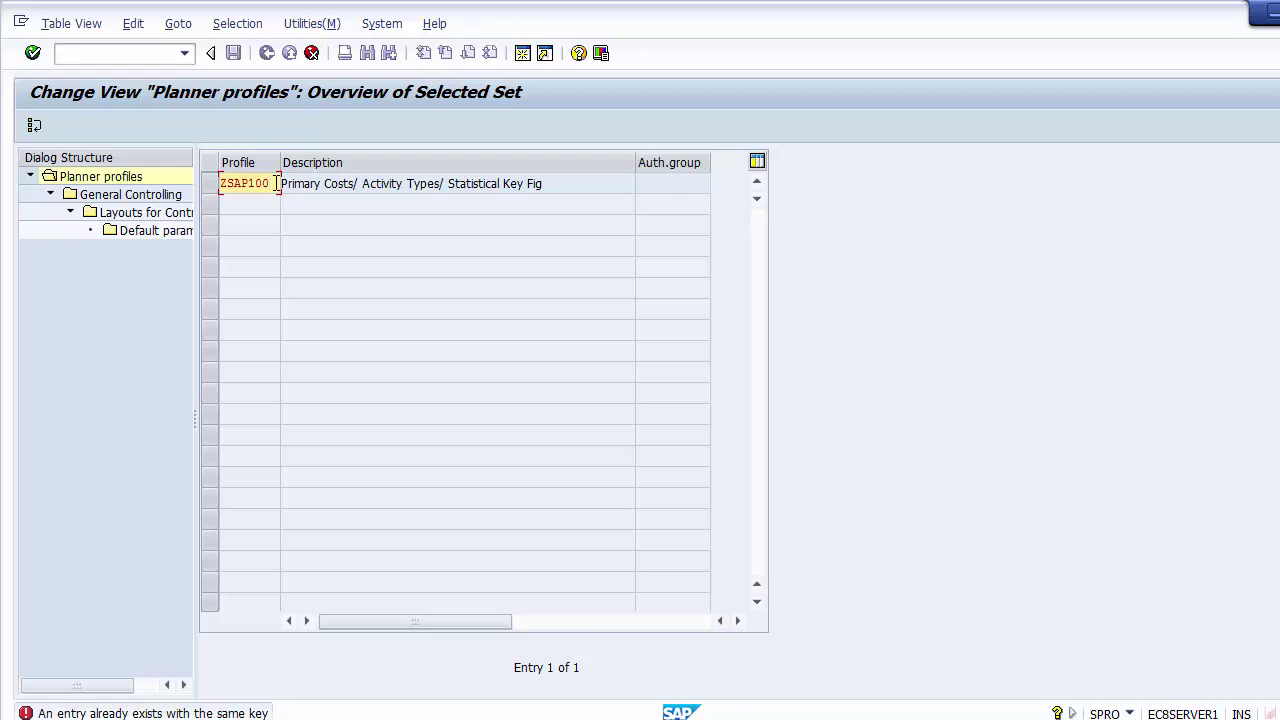
{"action": "key", "text": "Return"}
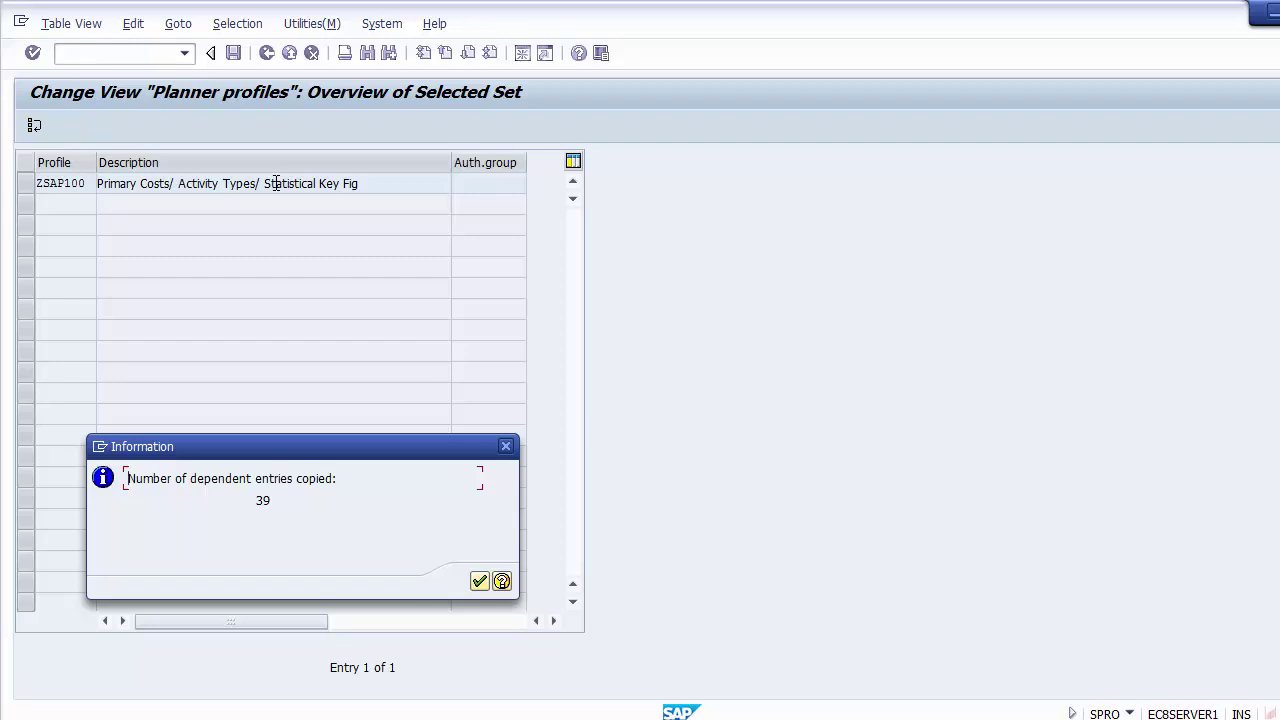
{"action": "left_click", "coordinate": [482, 582]}
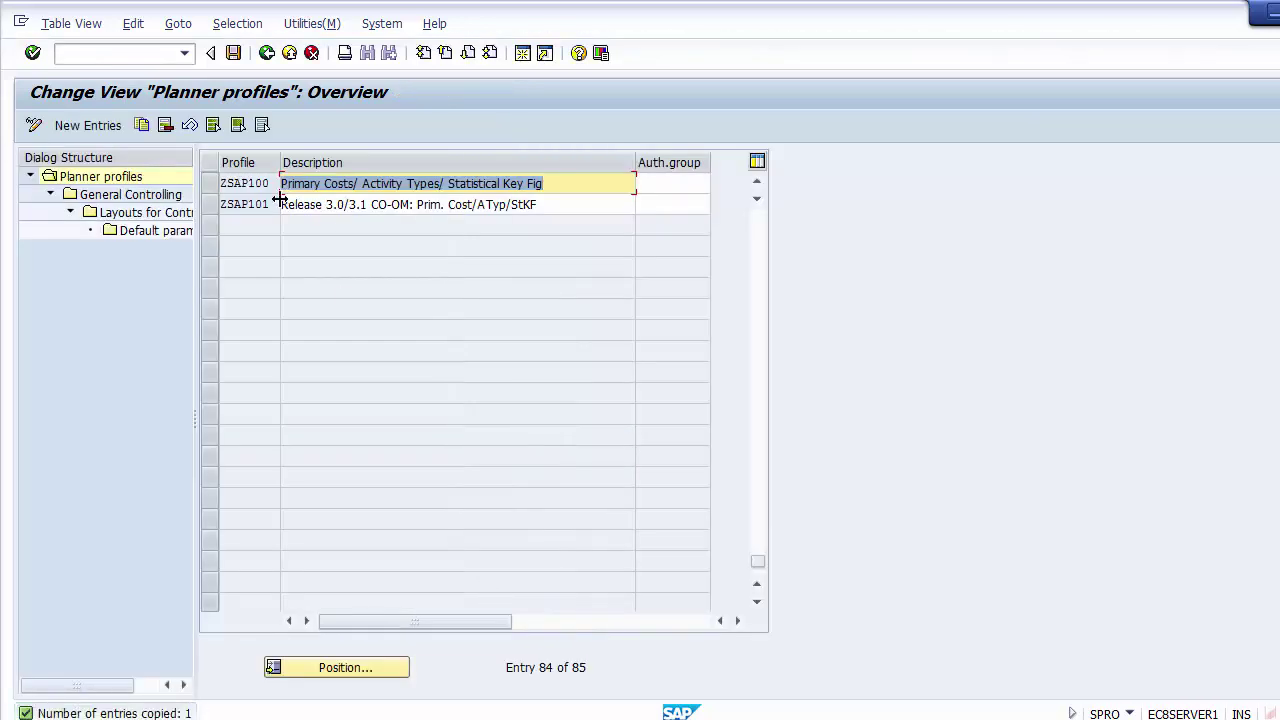
Save the new planner profile ZSAP100 under the FICO Configurations customizing request
{"action": "left_click", "coordinate": [211, 188]}
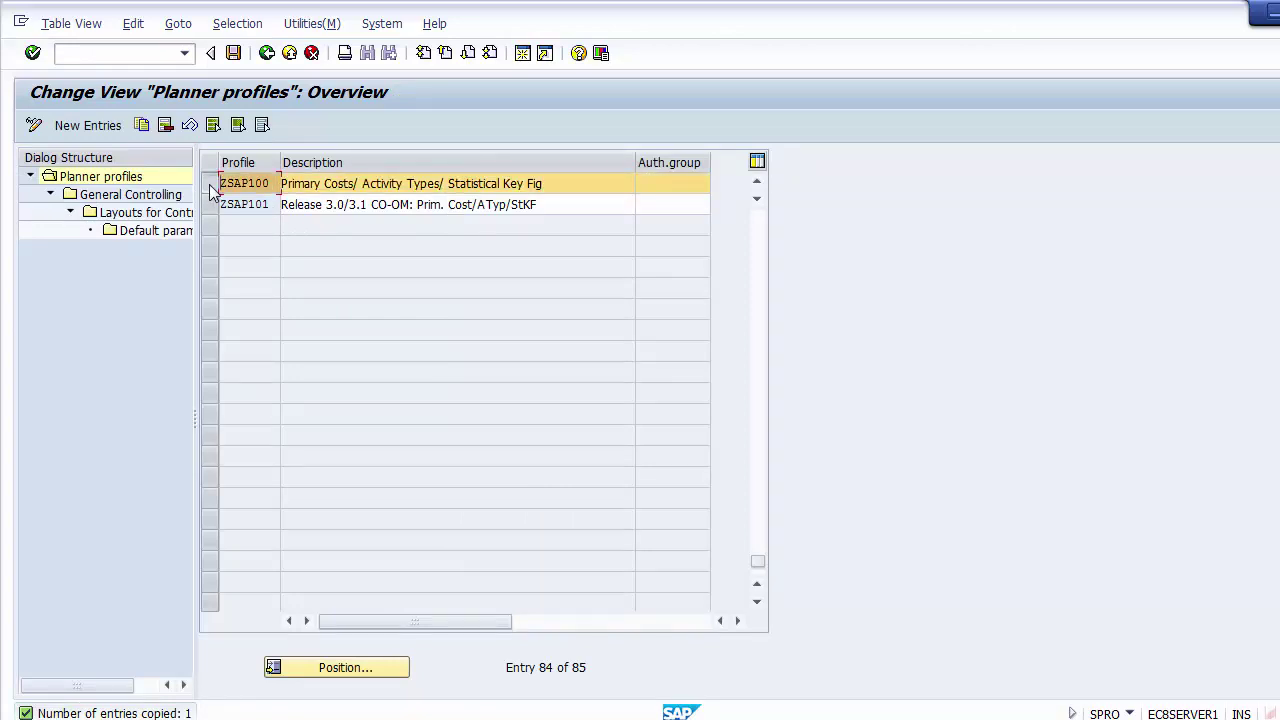
{"action": "left_click", "coordinate": [211, 188]}
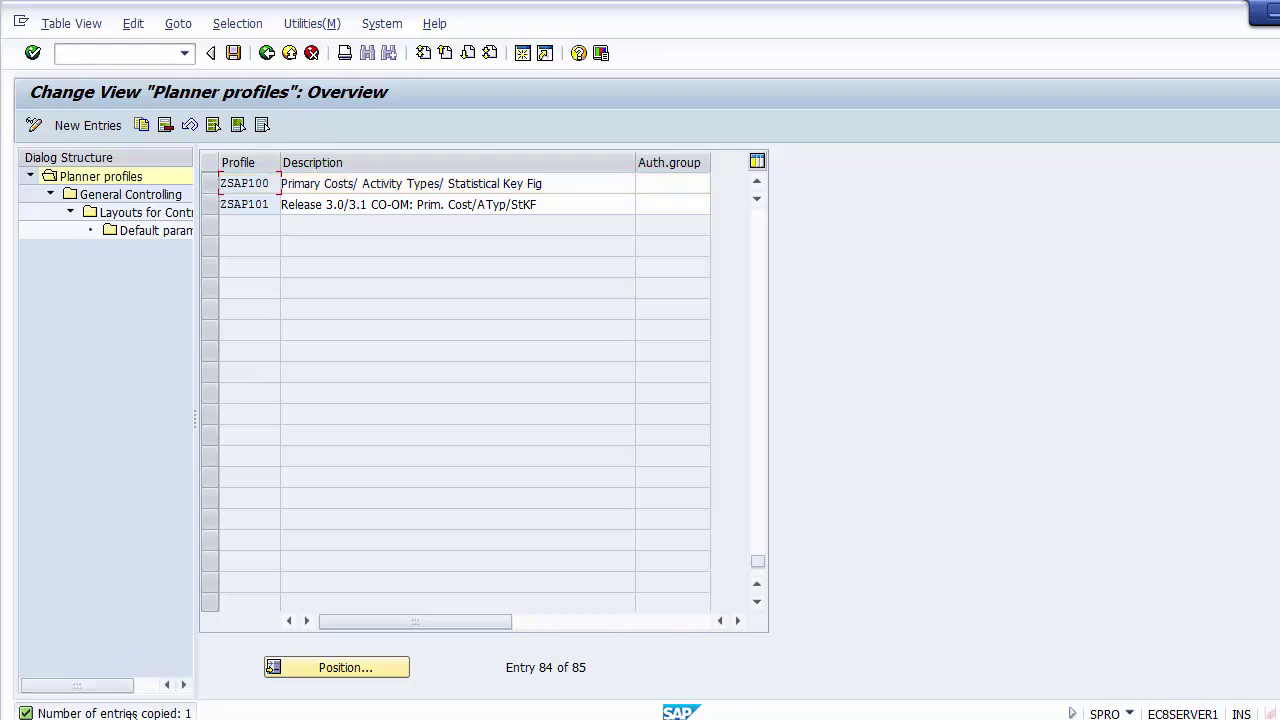
{"action": "left_click", "coordinate": [232, 53]}
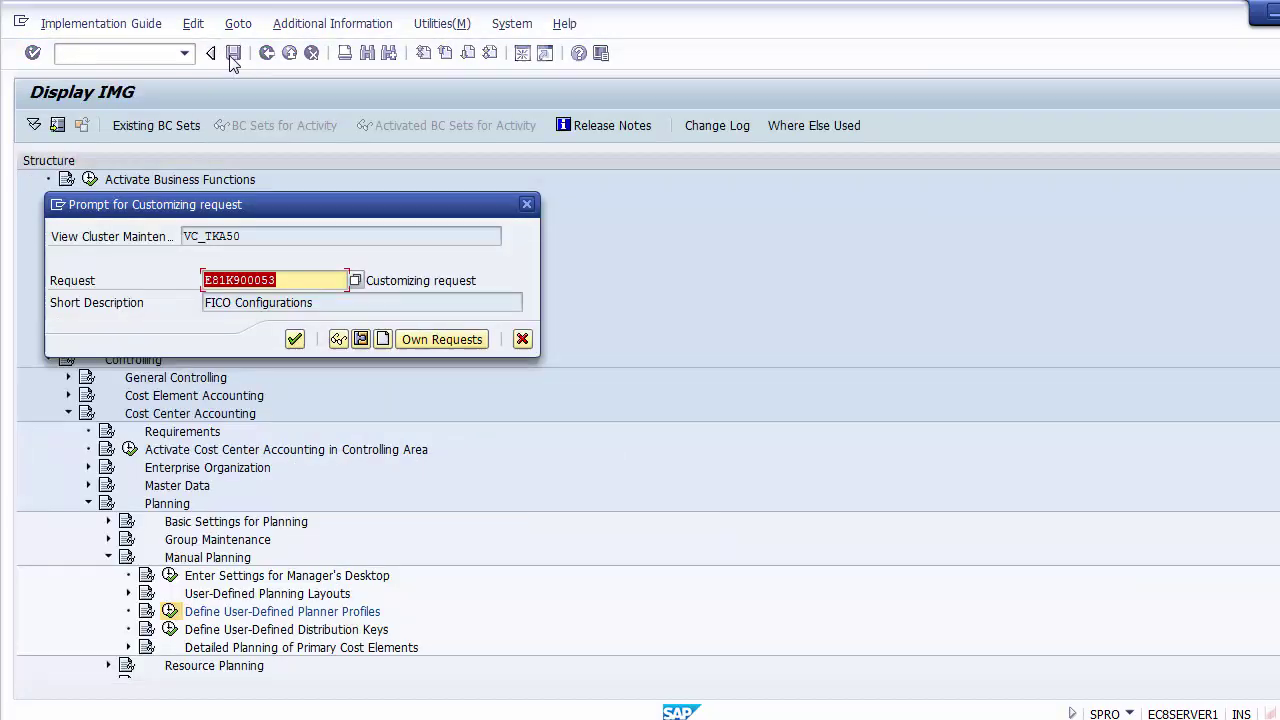
{"action": "left_click", "coordinate": [294, 339]}
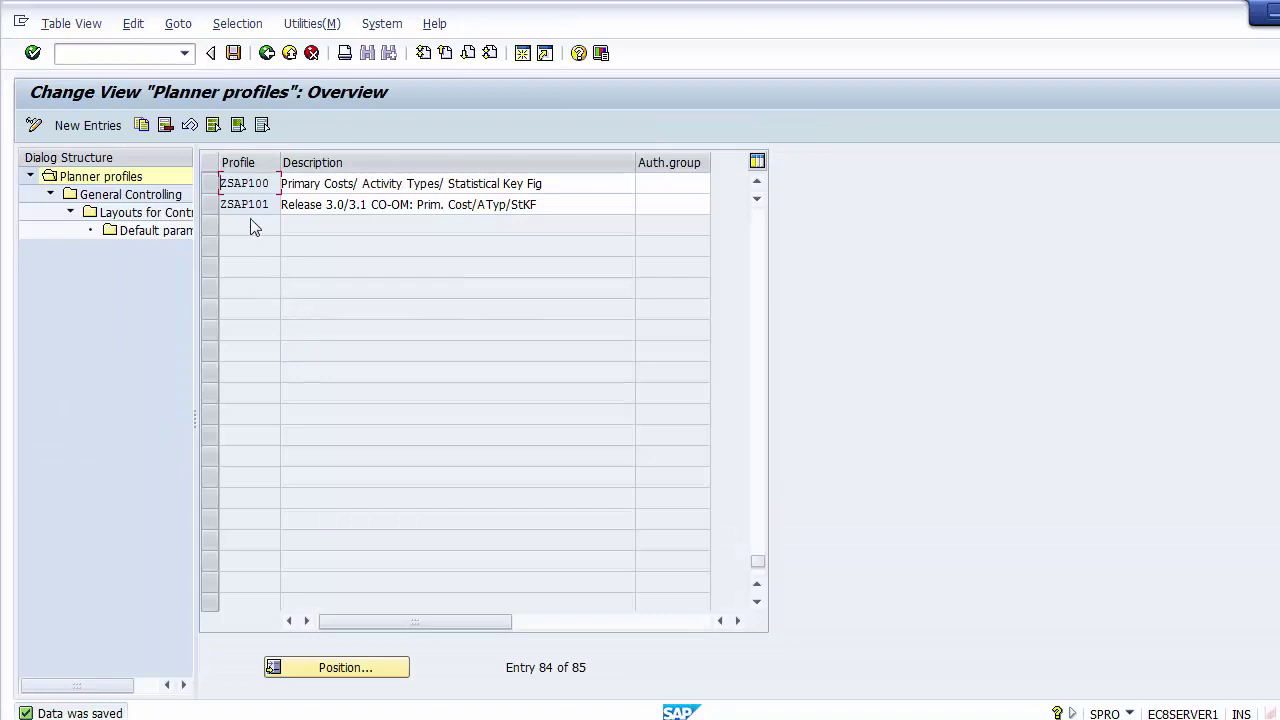
Open General Controlling for profile ZSAP100 and display the layouts of planning area "Cost ctrs: Cost element/activity inputs"
{"action": "left_click", "coordinate": [211, 185]}
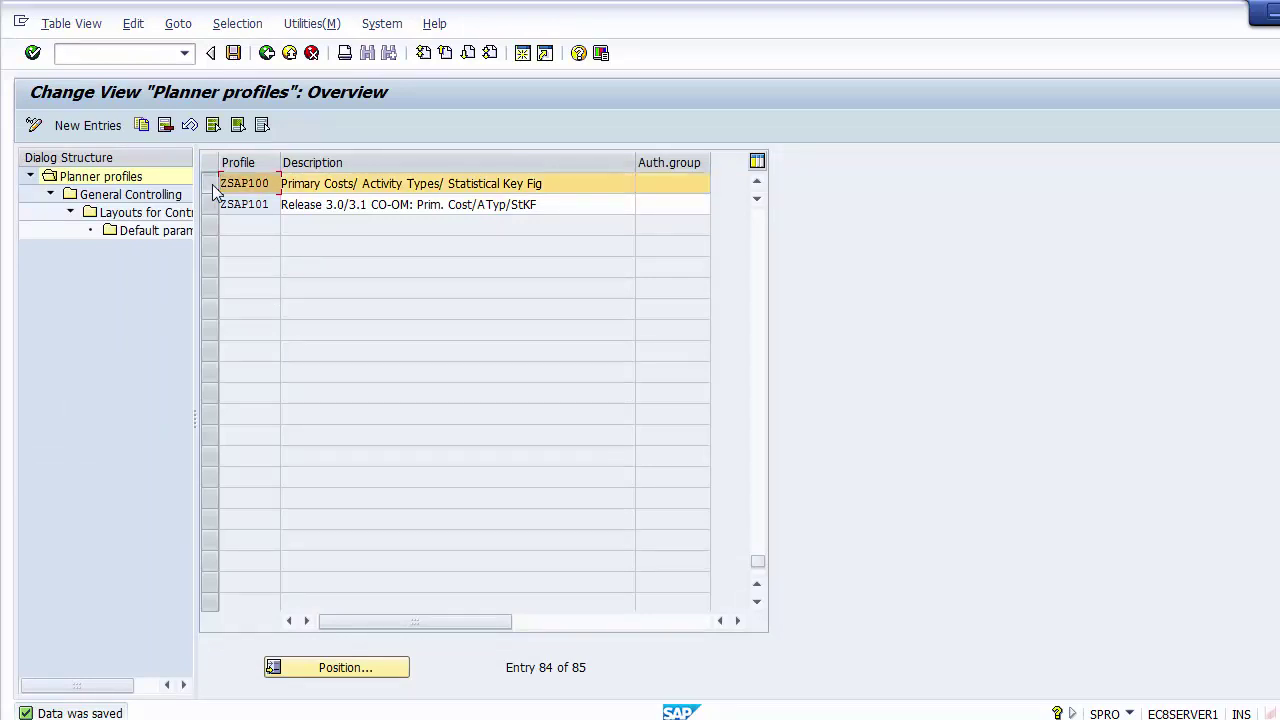
{"action": "double_click", "coordinate": [152, 197]}
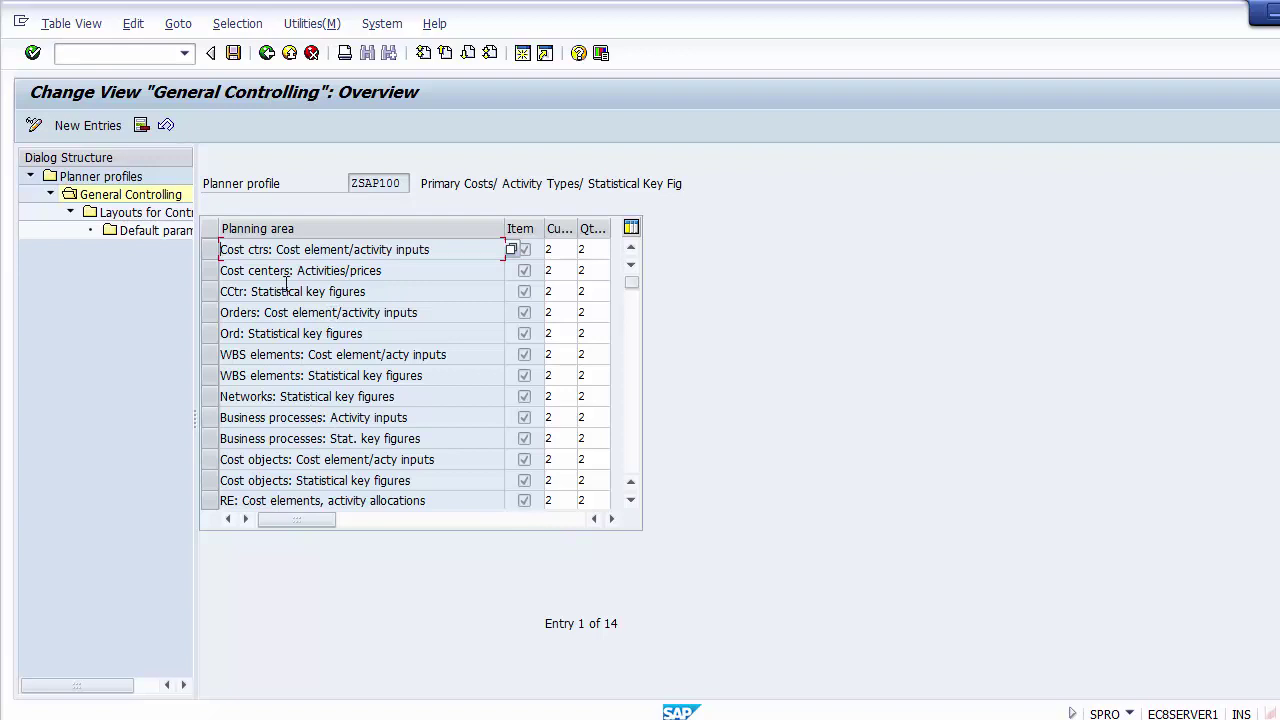
{"action": "left_click", "coordinate": [209, 252]}
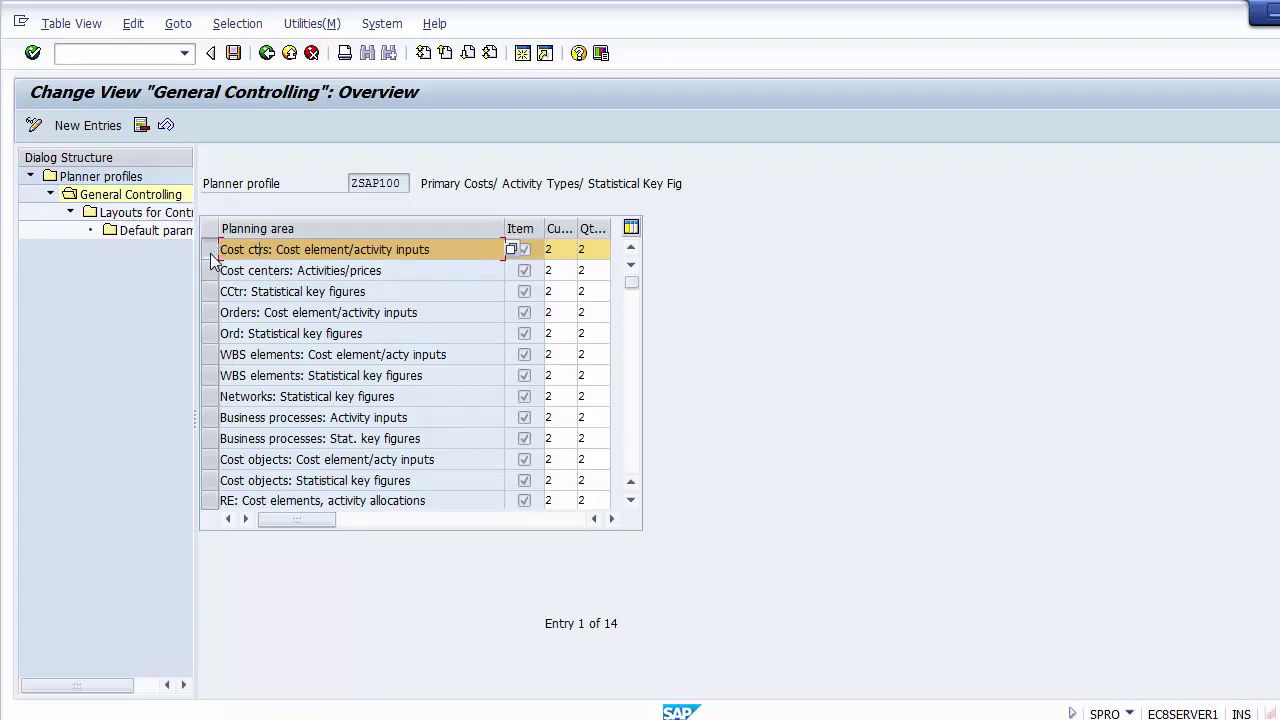
{"action": "double_click", "coordinate": [150, 213]}
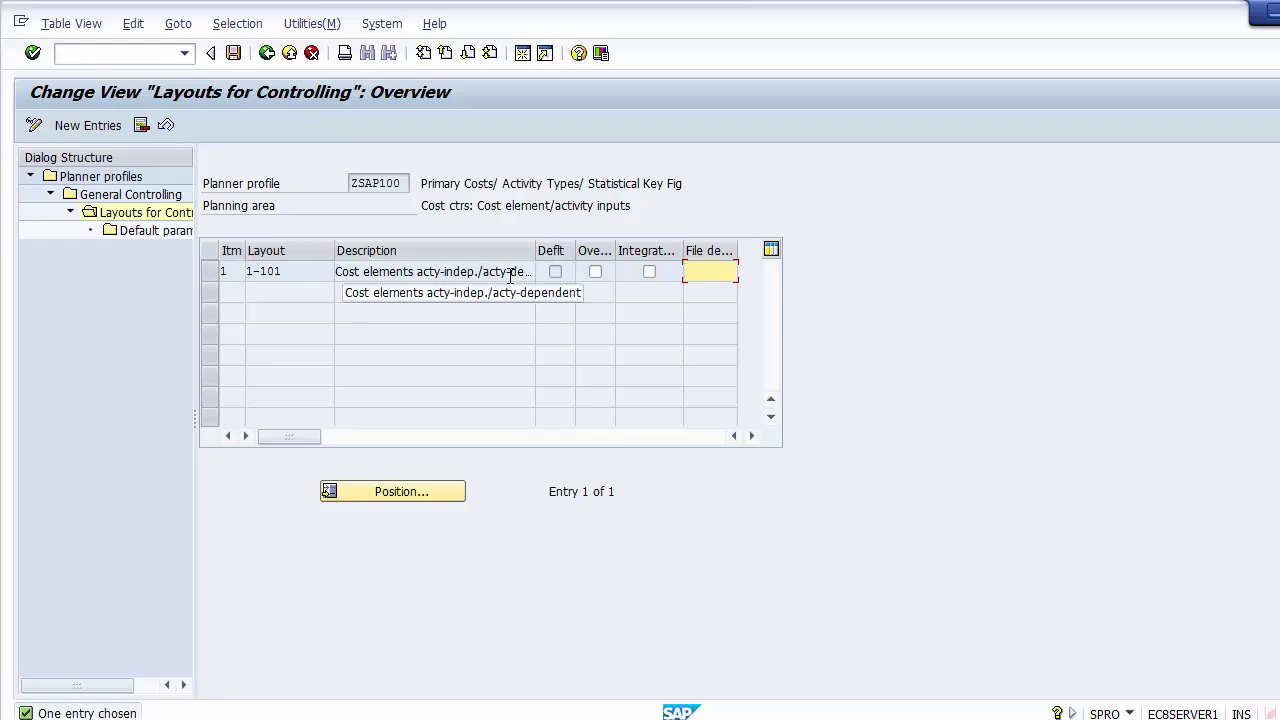
Enable overwriting and Integrated Excel for layout 1-101, and go to its file description
{"action": "left_click", "coordinate": [596, 272]}
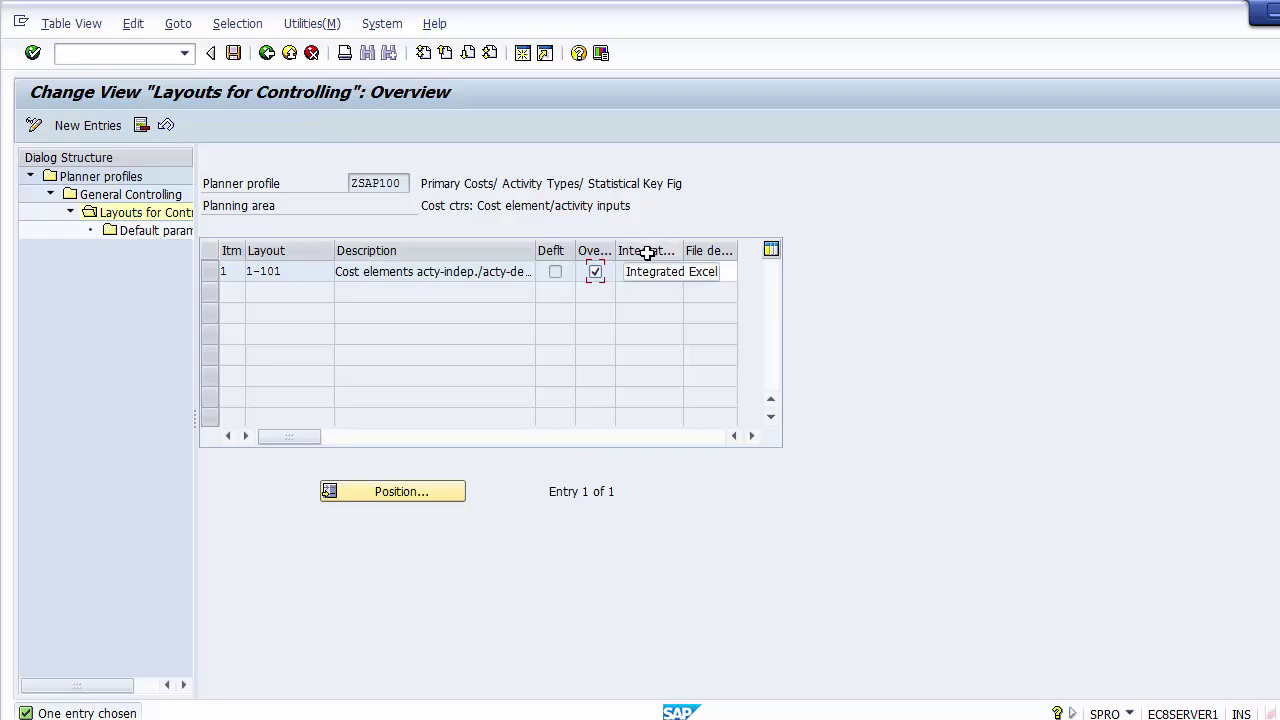
{"action": "left_click", "coordinate": [650, 273]}
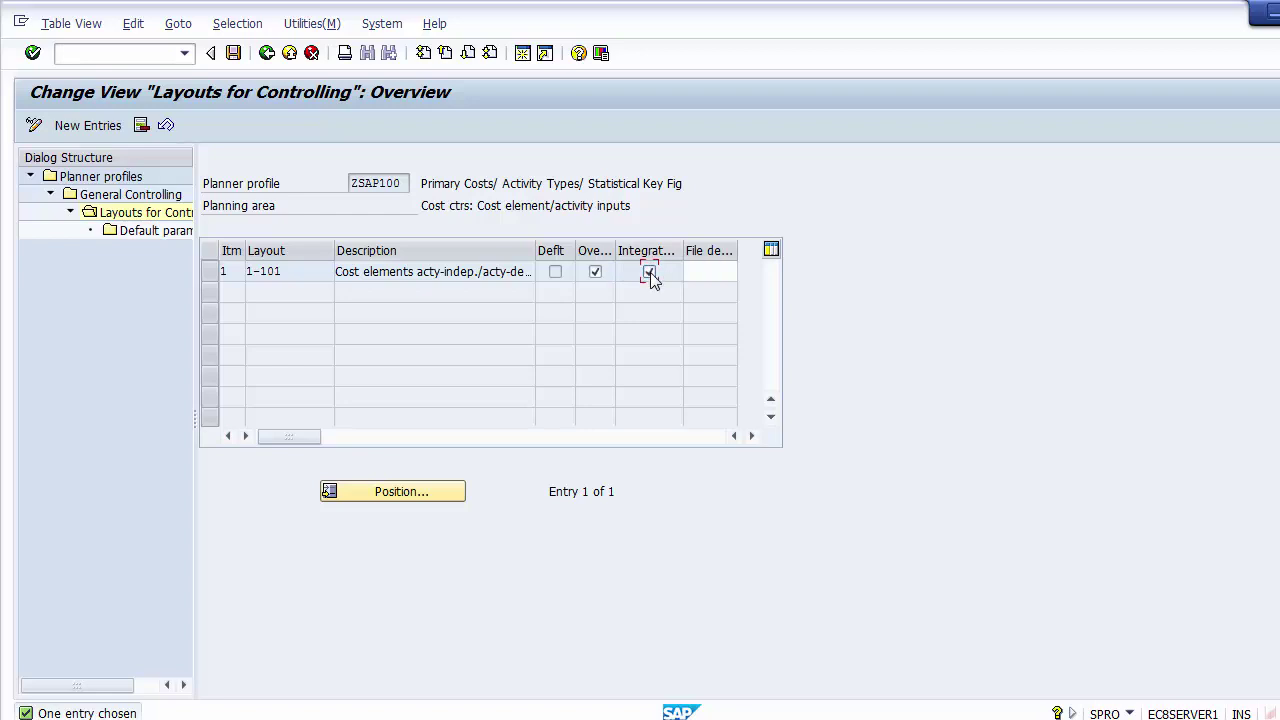
{"action": "left_click", "coordinate": [695, 270]}
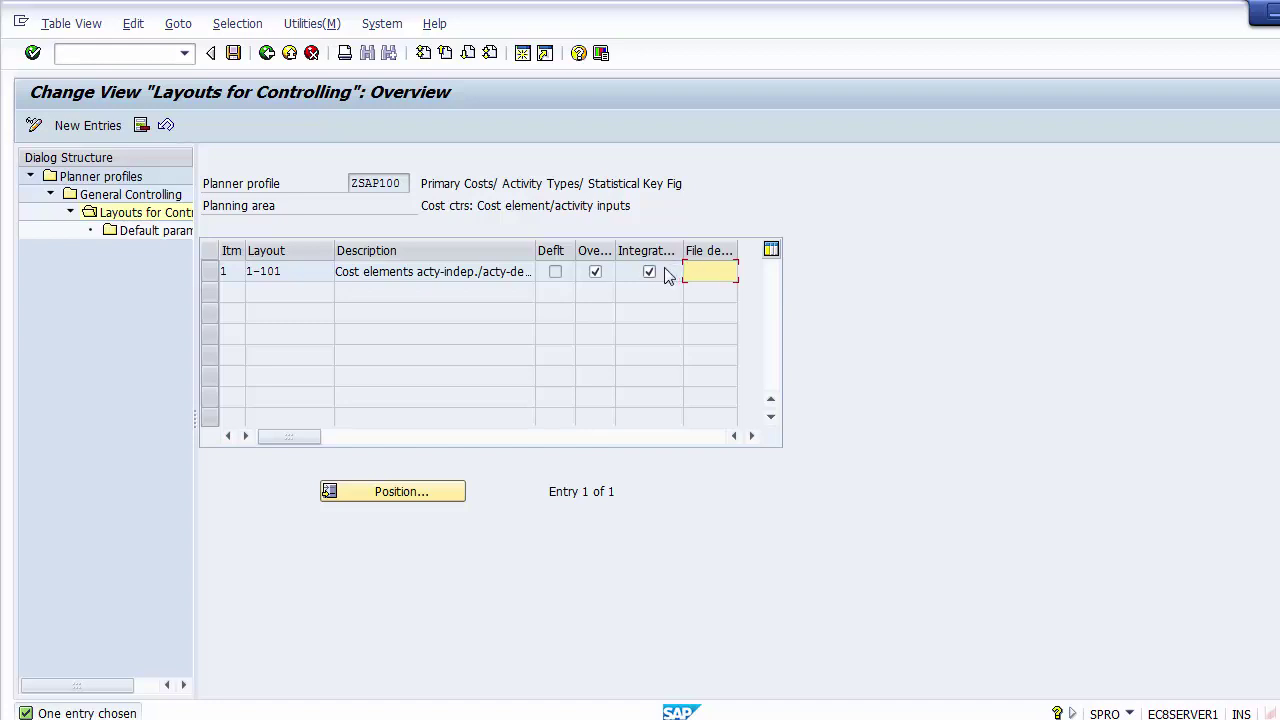
Turn off Integrated Excel for layout 1-101, keep overwriting enabled, and save the layout settings
{"action": "left_click", "coordinate": [649, 271]}
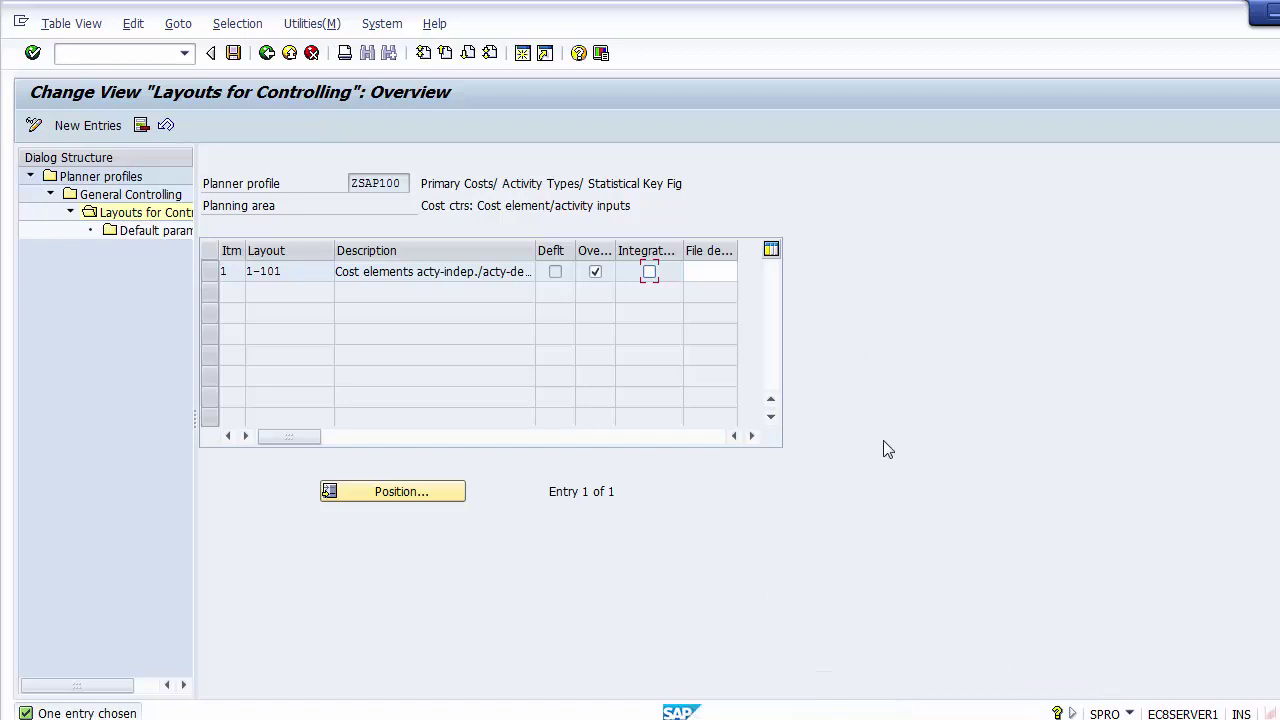
{"action": "left_click", "coordinate": [597, 272]}
{"action": "left_click", "coordinate": [233, 53]}
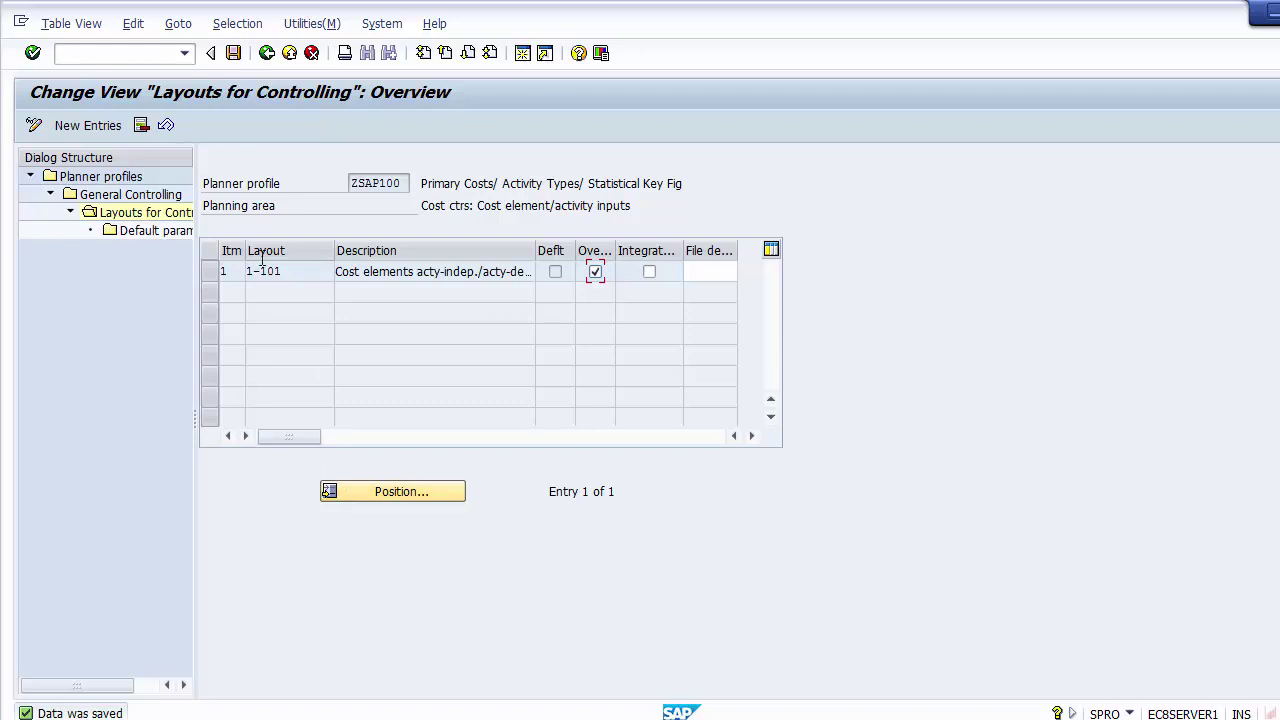
{"action": "left_click", "coordinate": [238, 193]}
{"action": "left_click", "coordinate": [146, 224]}
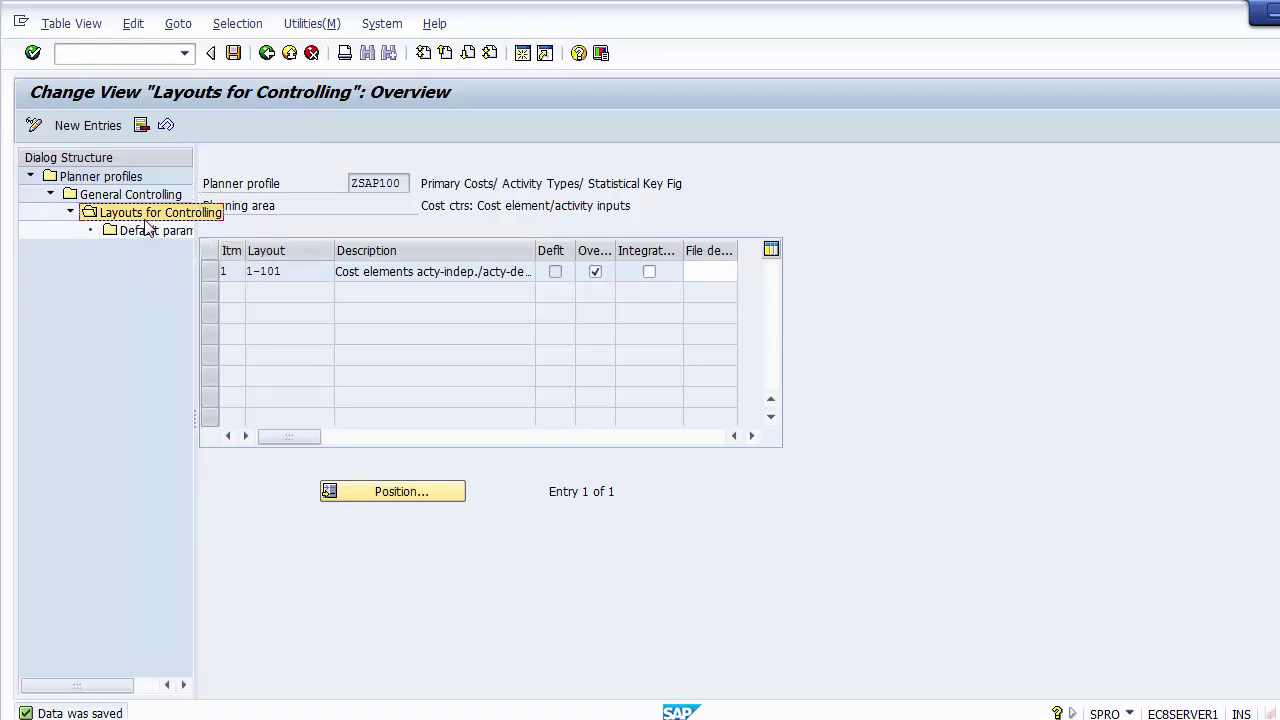
{"action": "left_click_drag", "start_coordinate": [297, 271], "coordinate": [246, 277]}
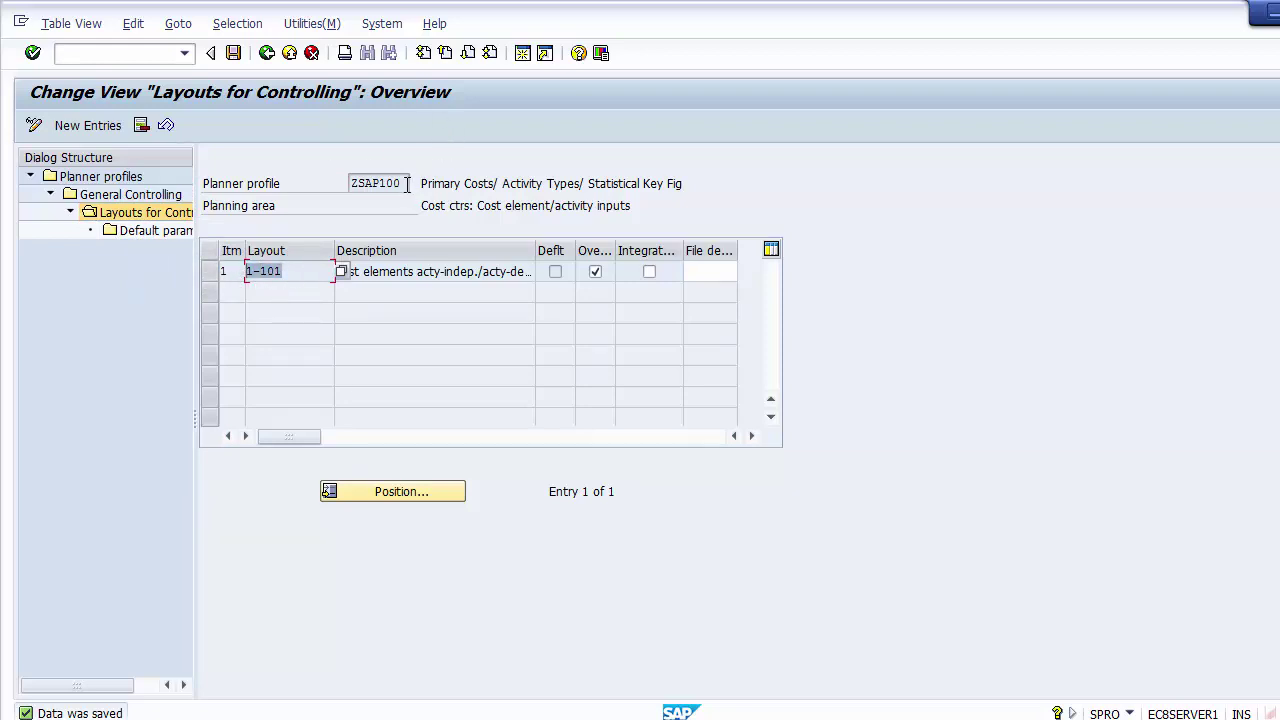
{"action": "left_click_drag", "start_coordinate": [405, 186], "coordinate": [350, 190]}
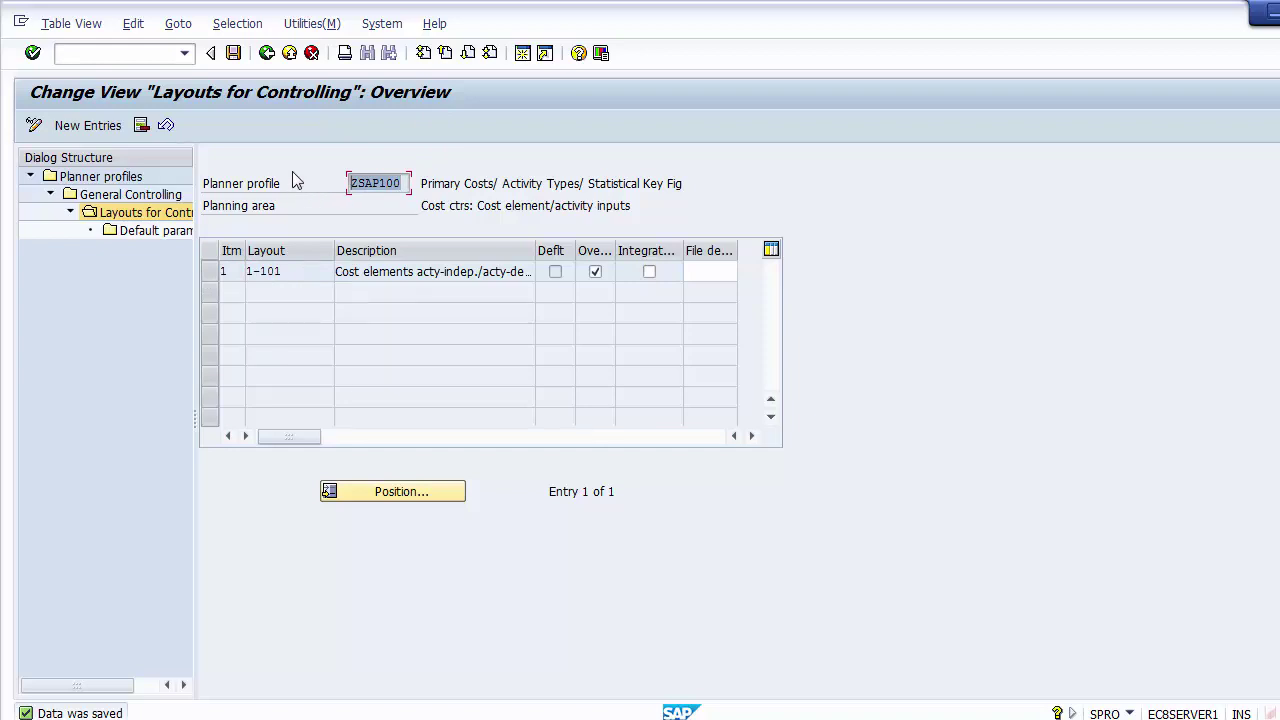
{"action": "key", "text": "alt+Tab"}
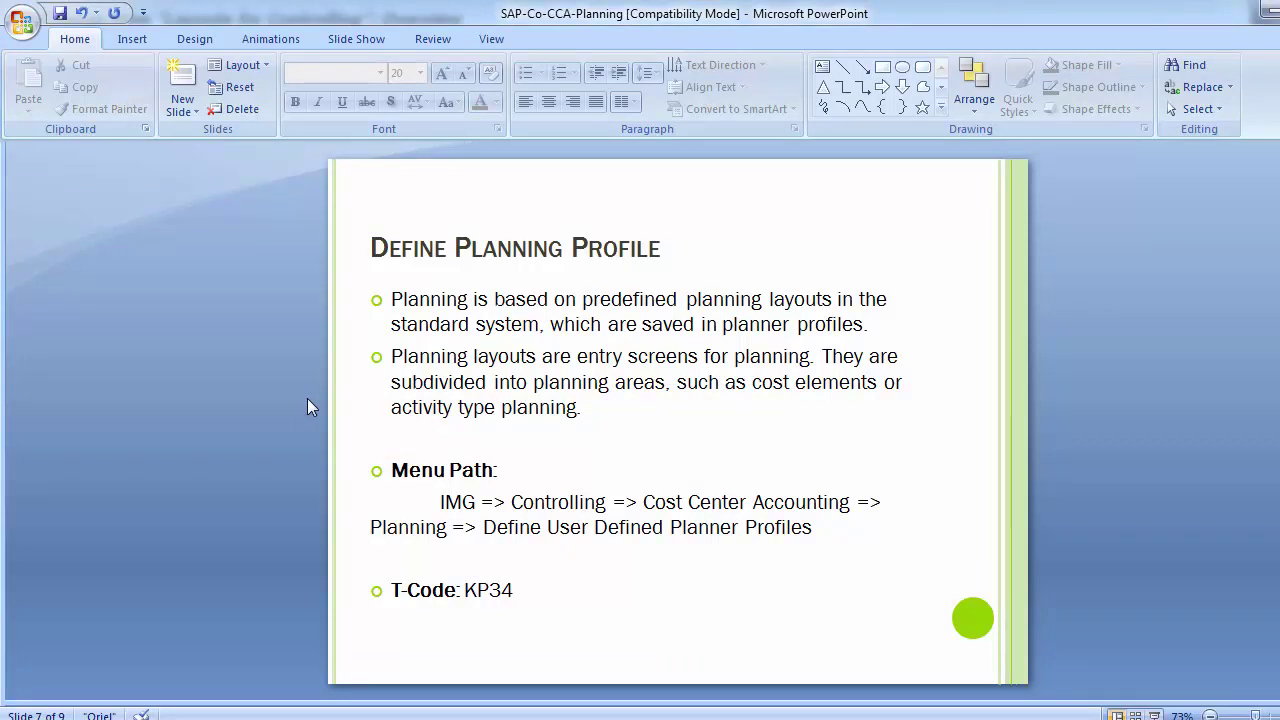
{"action": "key", "text": "alt+Tab"}
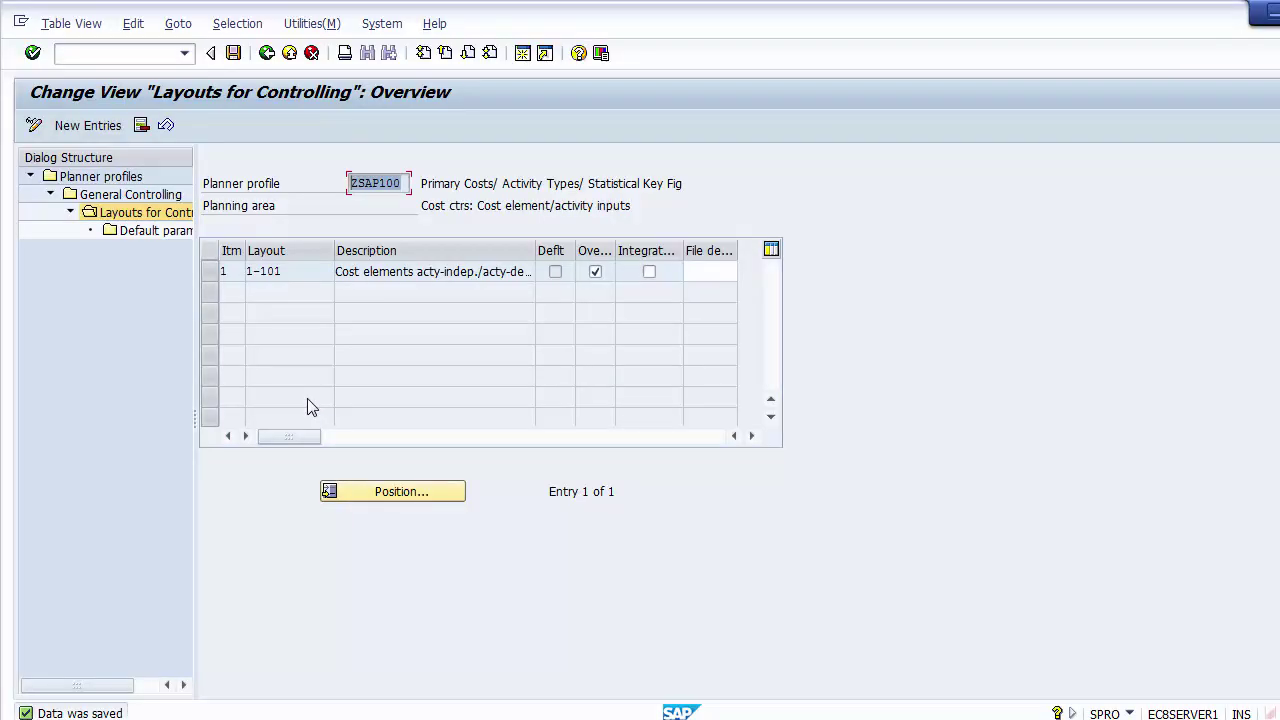
Leave the planner profile maintenance for ZSAP100 and return to the IMG structure
{"action": "left_click", "coordinate": [267, 55]}
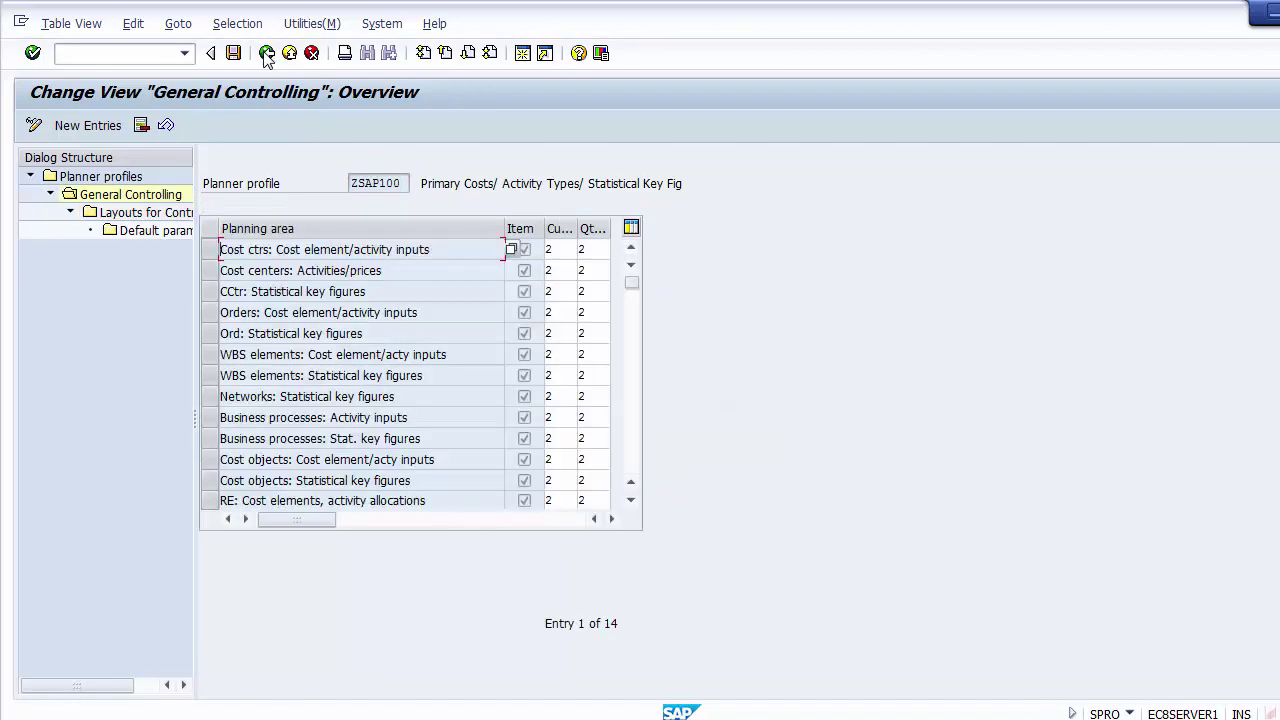
{"action": "left_click", "coordinate": [267, 55]}
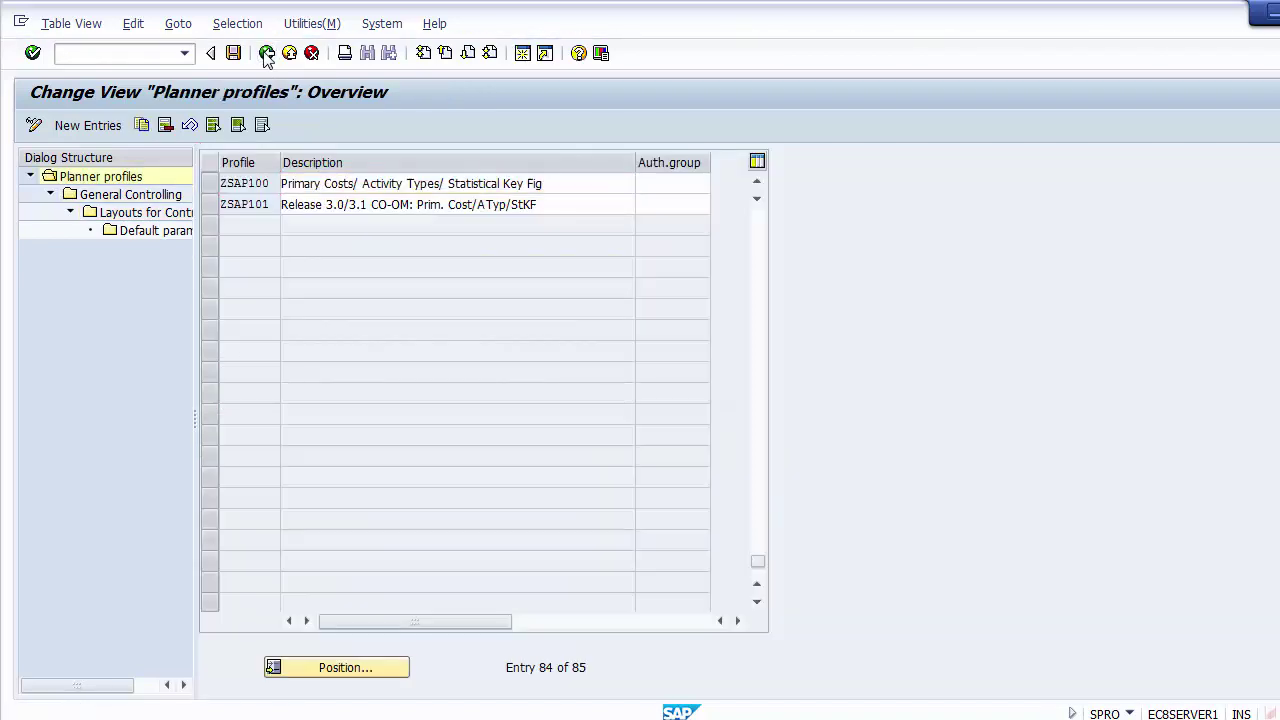
{"action": "left_click", "coordinate": [267, 55]}
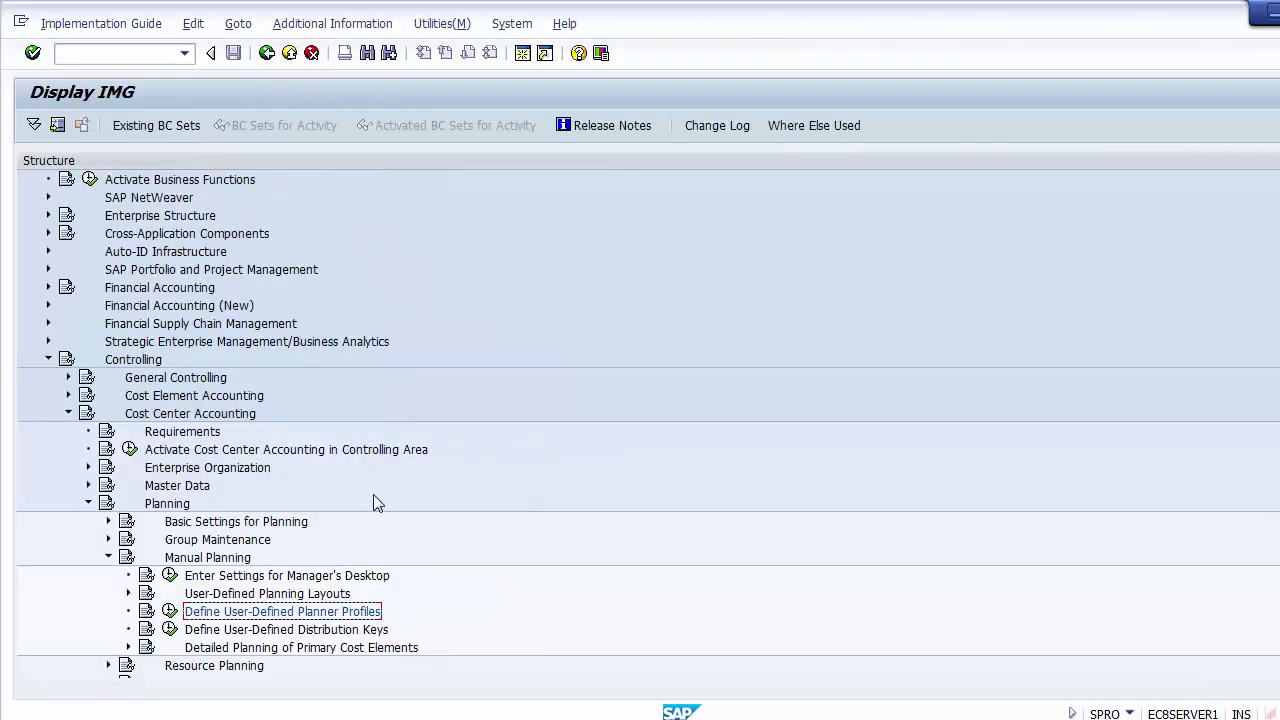
Switch to the PowerPoint presentation and review the Unit Testing slide for the cost center planning transactions
{"action": "key", "text": "alt+Tab"}
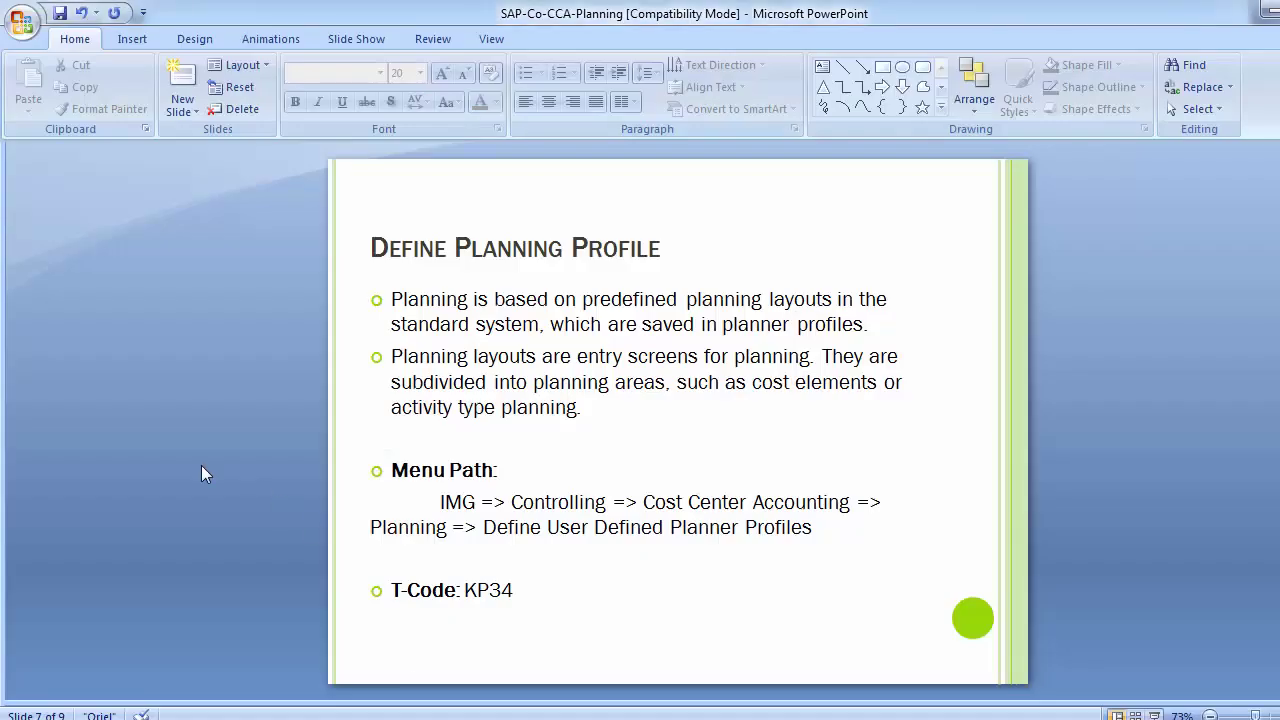
{"action": "key", "text": "Page_Down"}
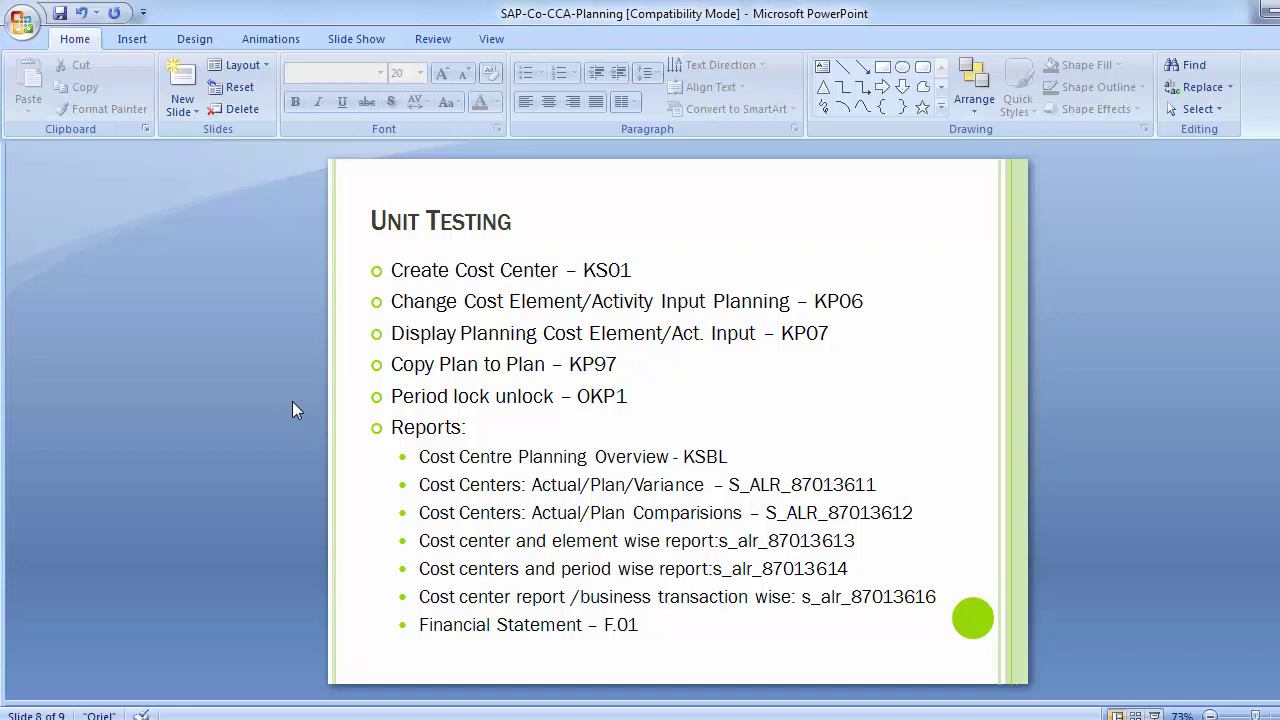
{"action": "mouse_move", "coordinate": [522, 718]}
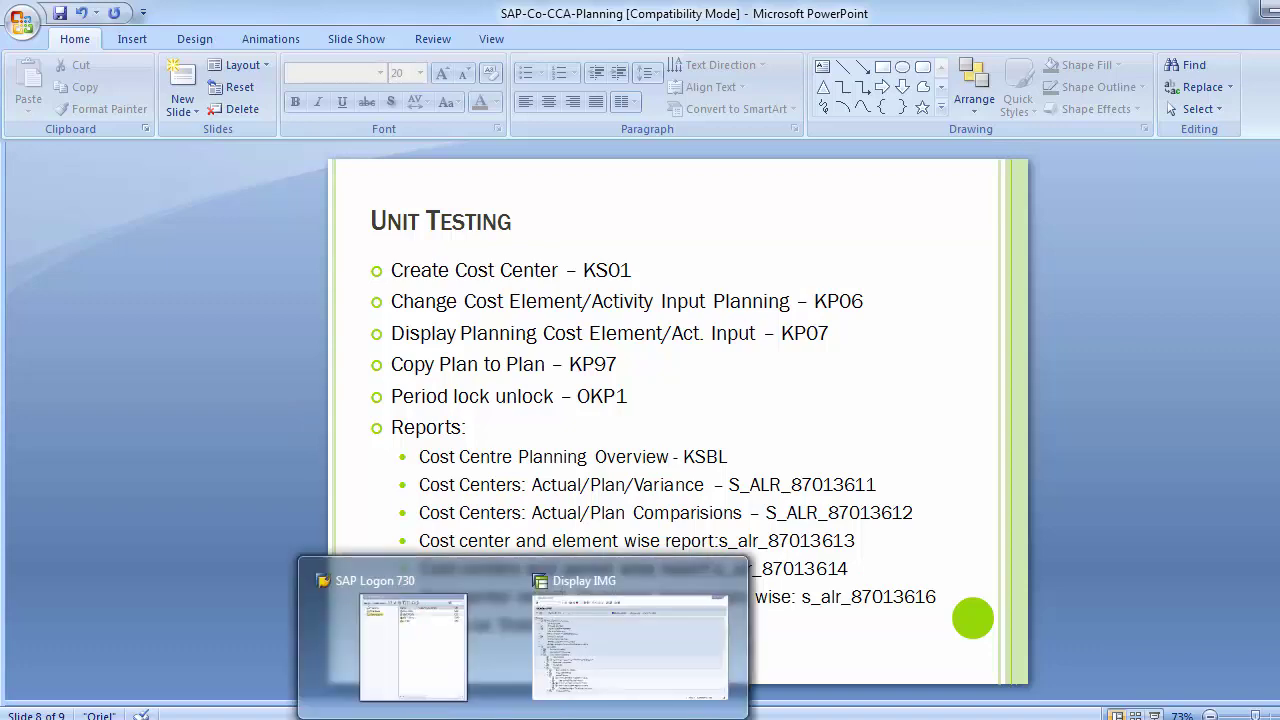
{"action": "left_click", "coordinate": [589, 658]}
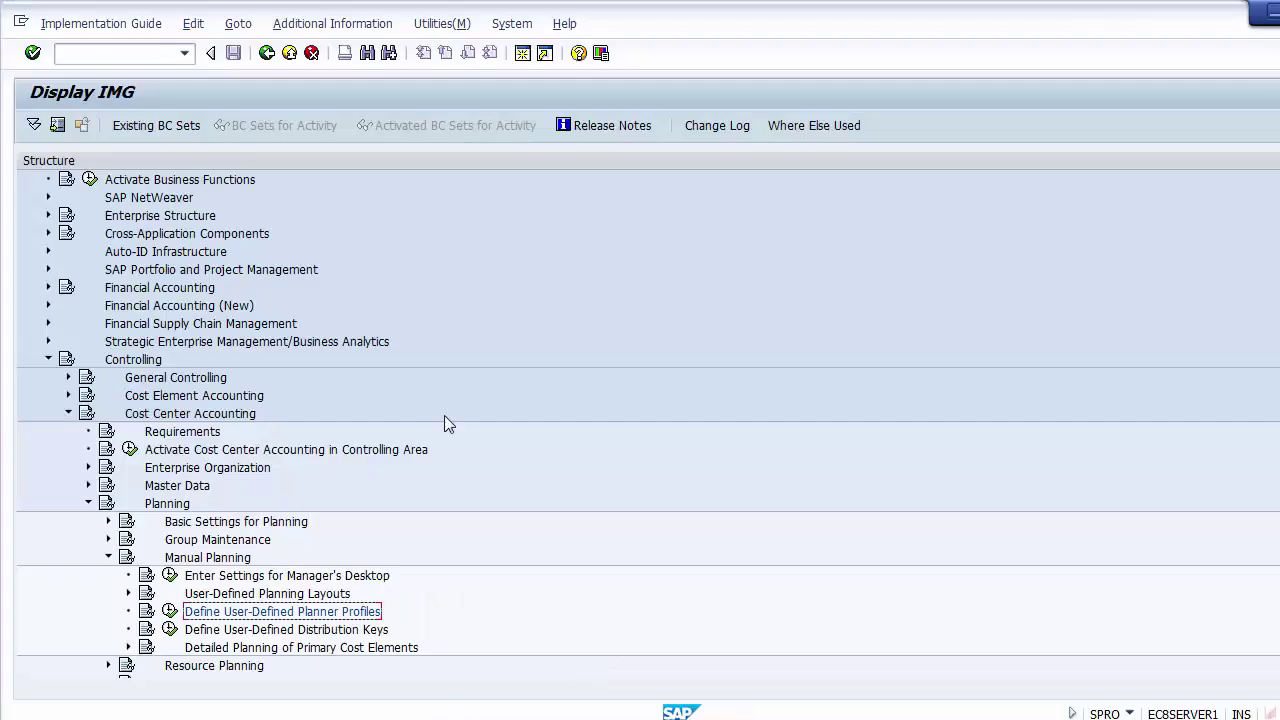
{"action": "key", "text": "alt+Tab"}
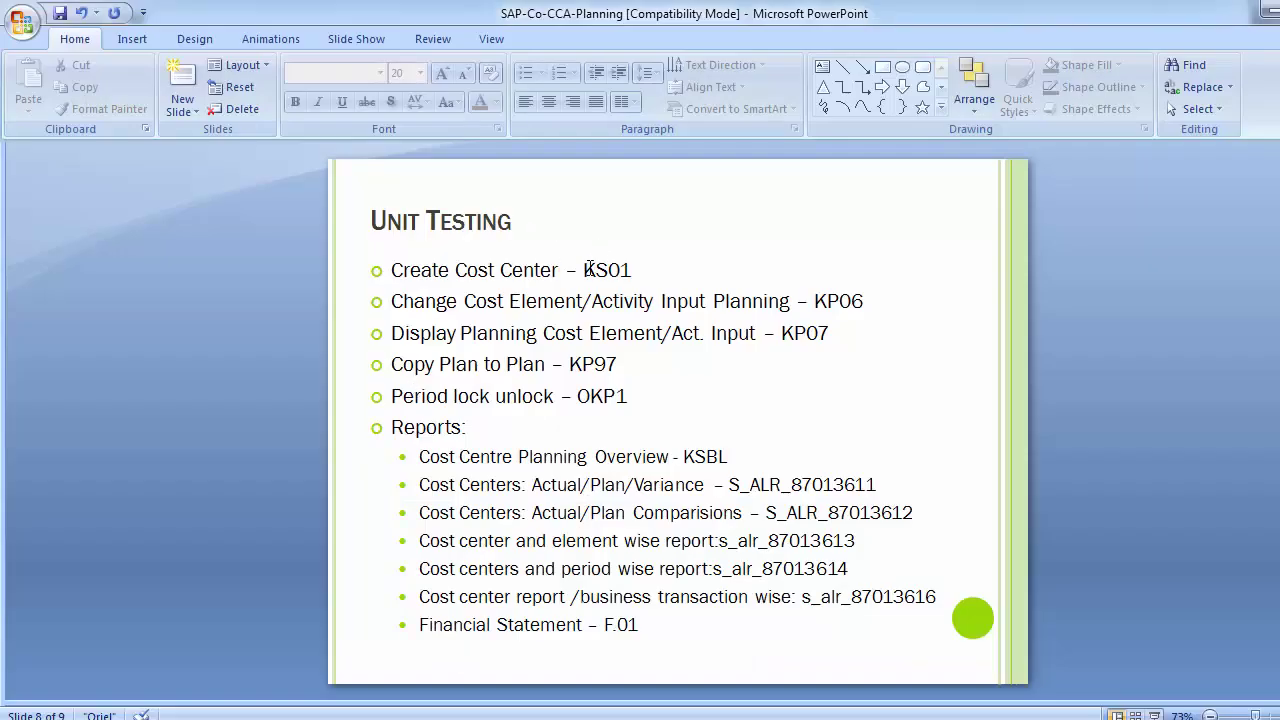
Switch back to SAP and start transaction KS01 to create a cost center
{"action": "key", "text": "alt+Tab"}
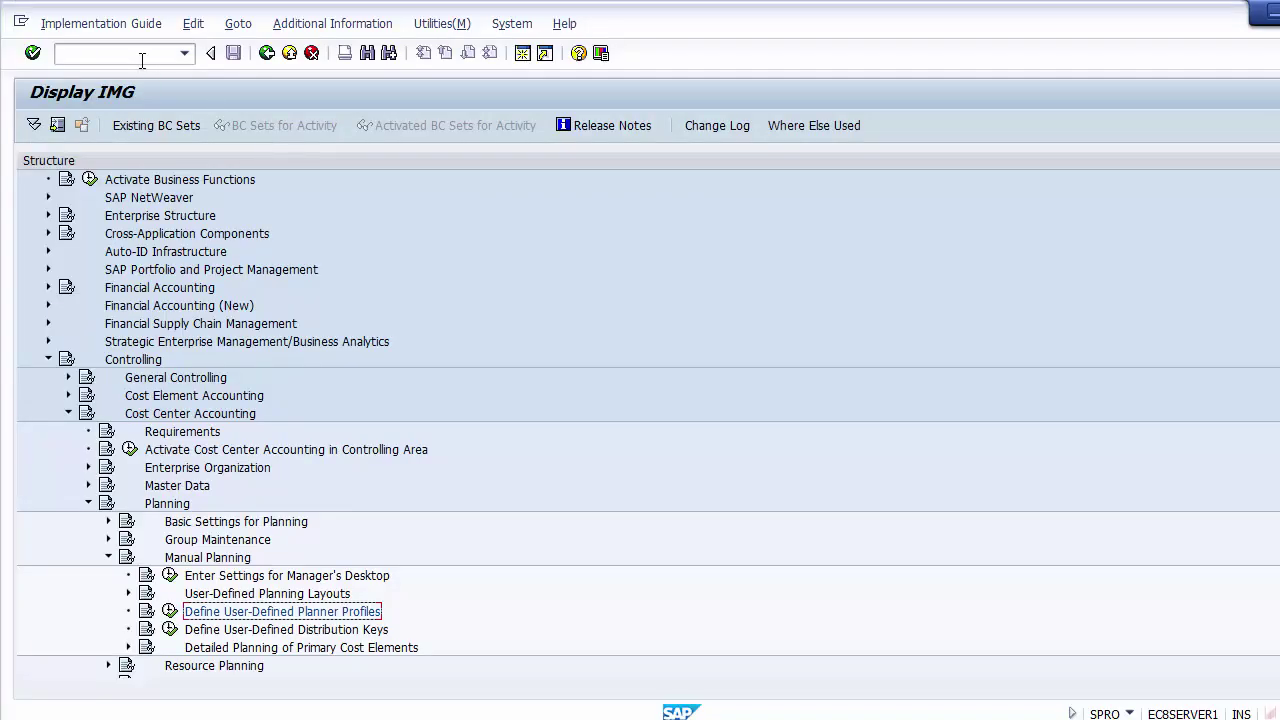
{"action": "left_click", "coordinate": [140, 55]}
{"action": "type", "text": "/n"}
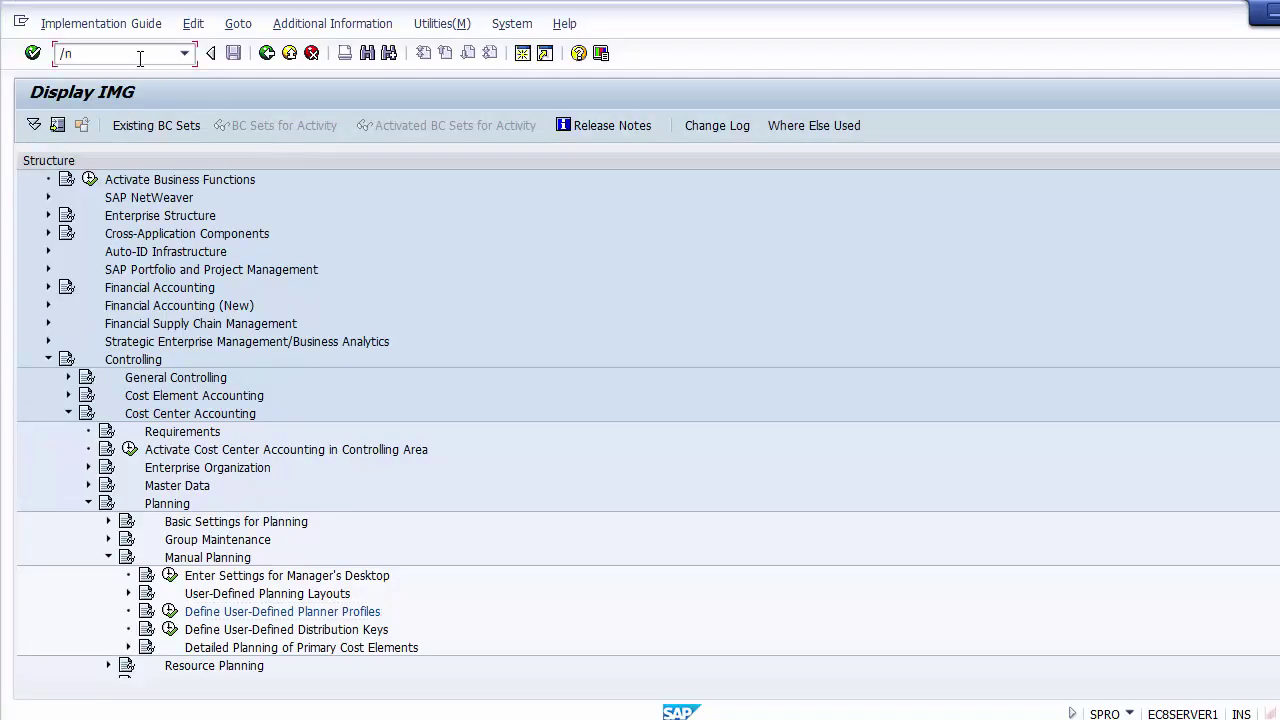
{"action": "type", "text": "ks01"}
{"action": "key", "text": "Return"}
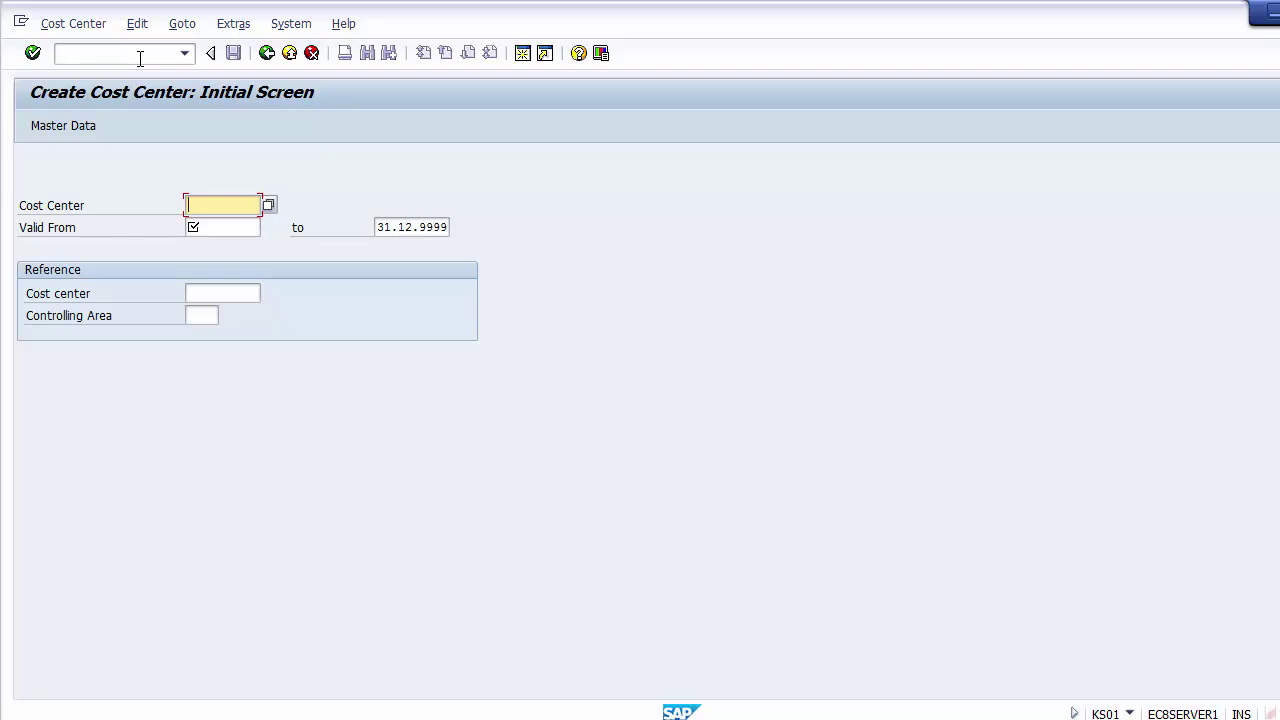
Look up the existing cost centers of controlling area Z100 and close the list without choosing one
{"action": "left_click", "coordinate": [216, 204]}
{"action": "left_click", "coordinate": [269, 206]}
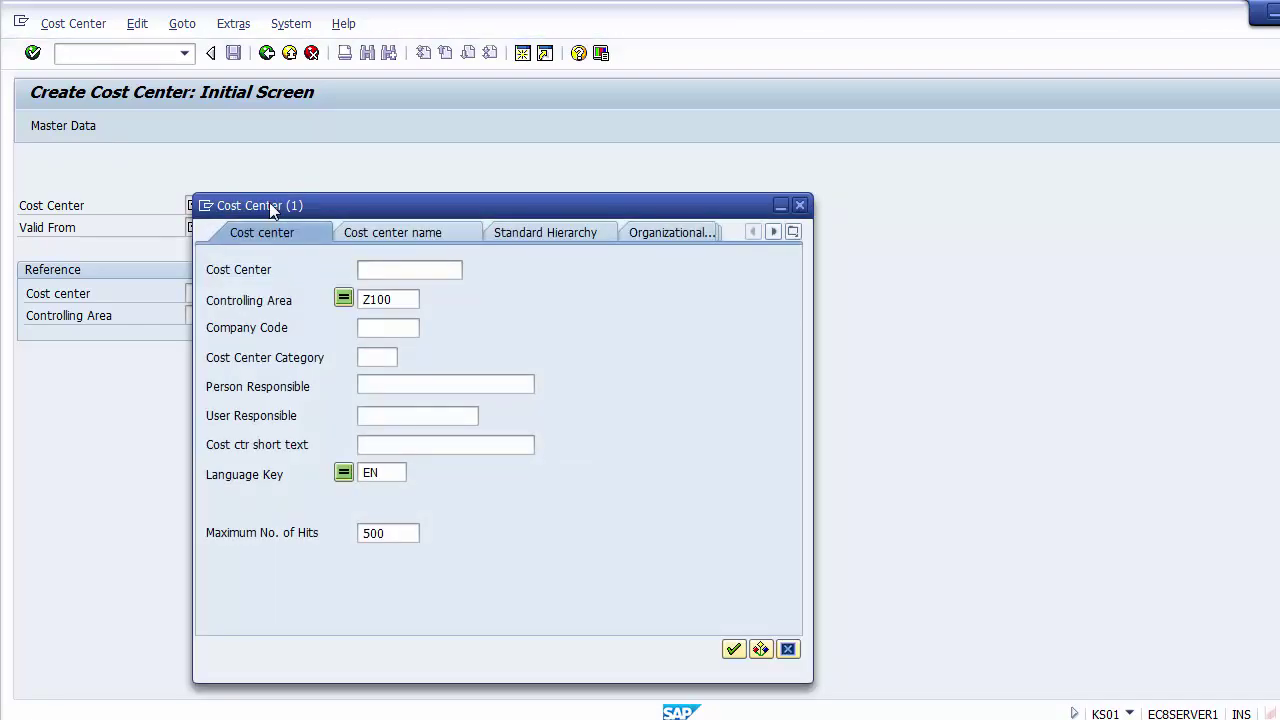
{"action": "key", "text": "Return"}
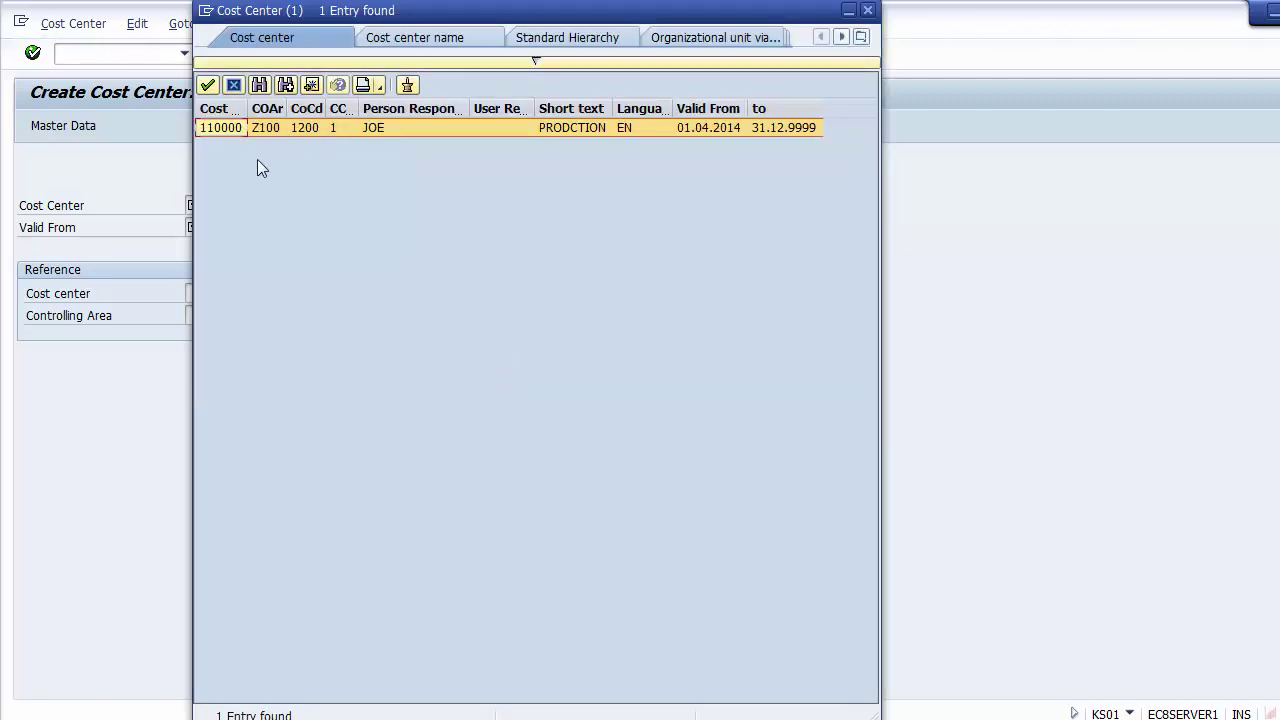
{"action": "left_click_drag", "start_coordinate": [248, 107], "coordinate": [360, 107]}
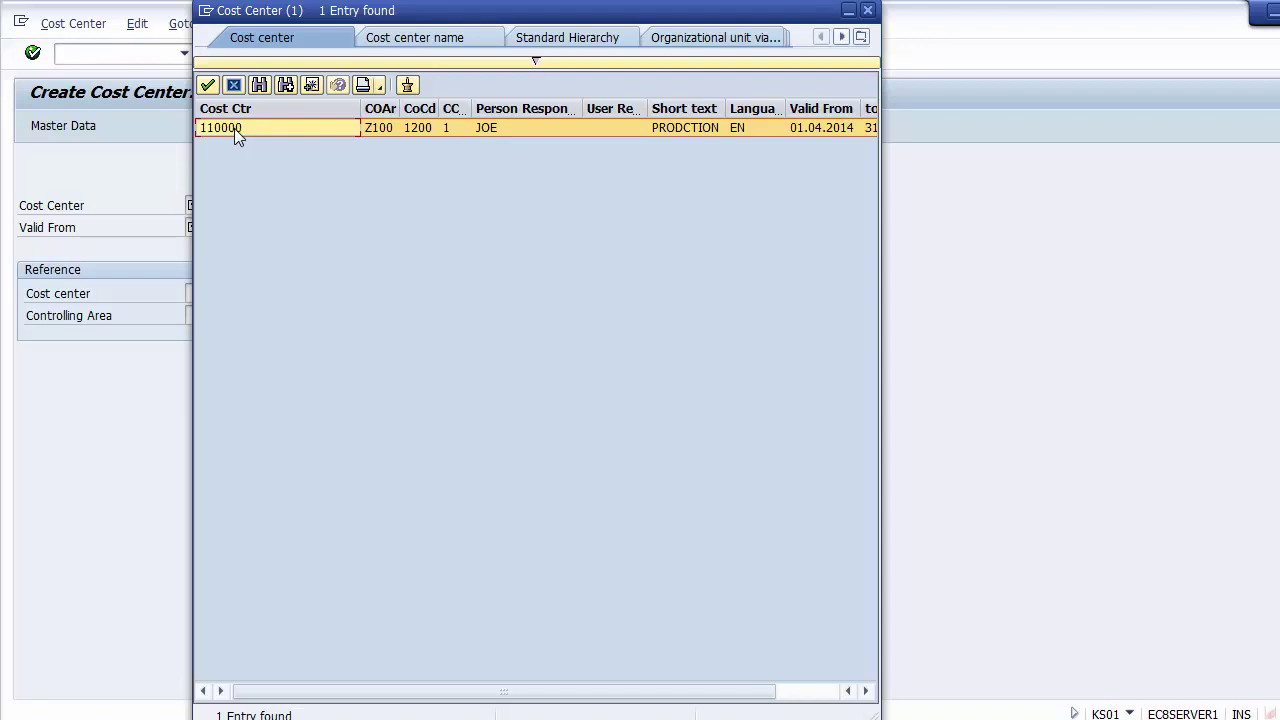
{"action": "left_click", "coordinate": [669, 137]}
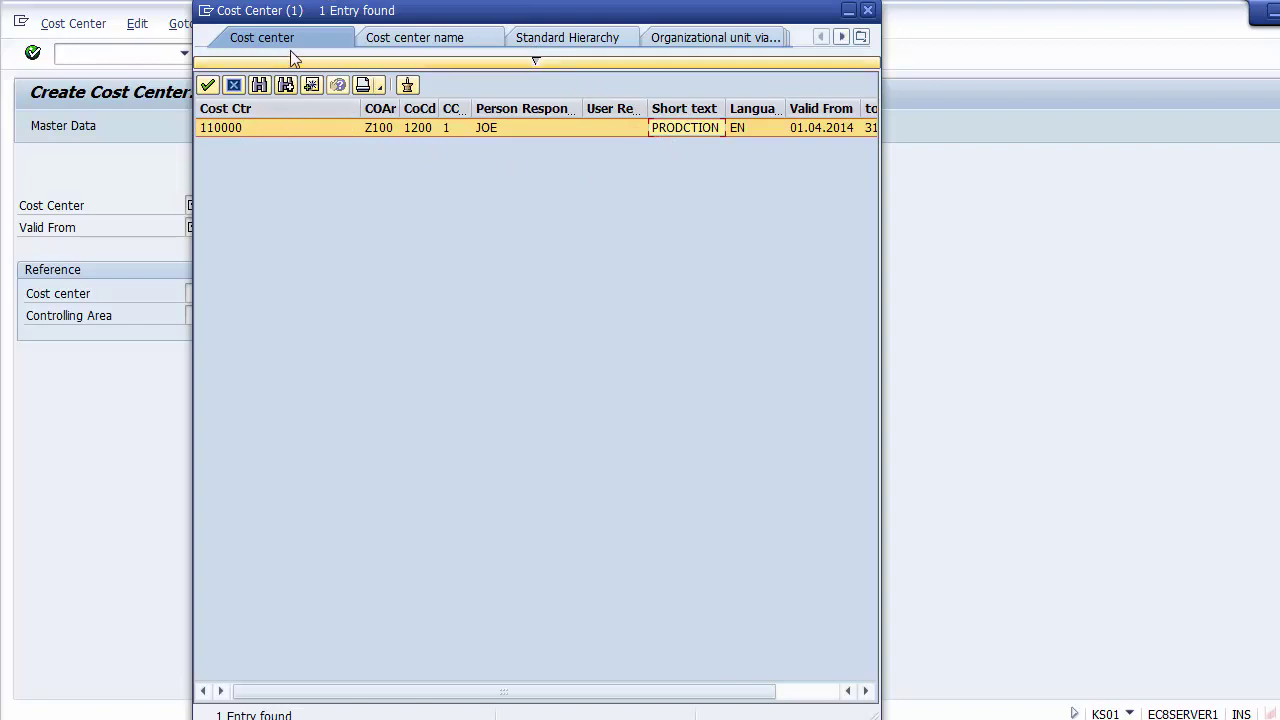
{"action": "left_click", "coordinate": [234, 86]}
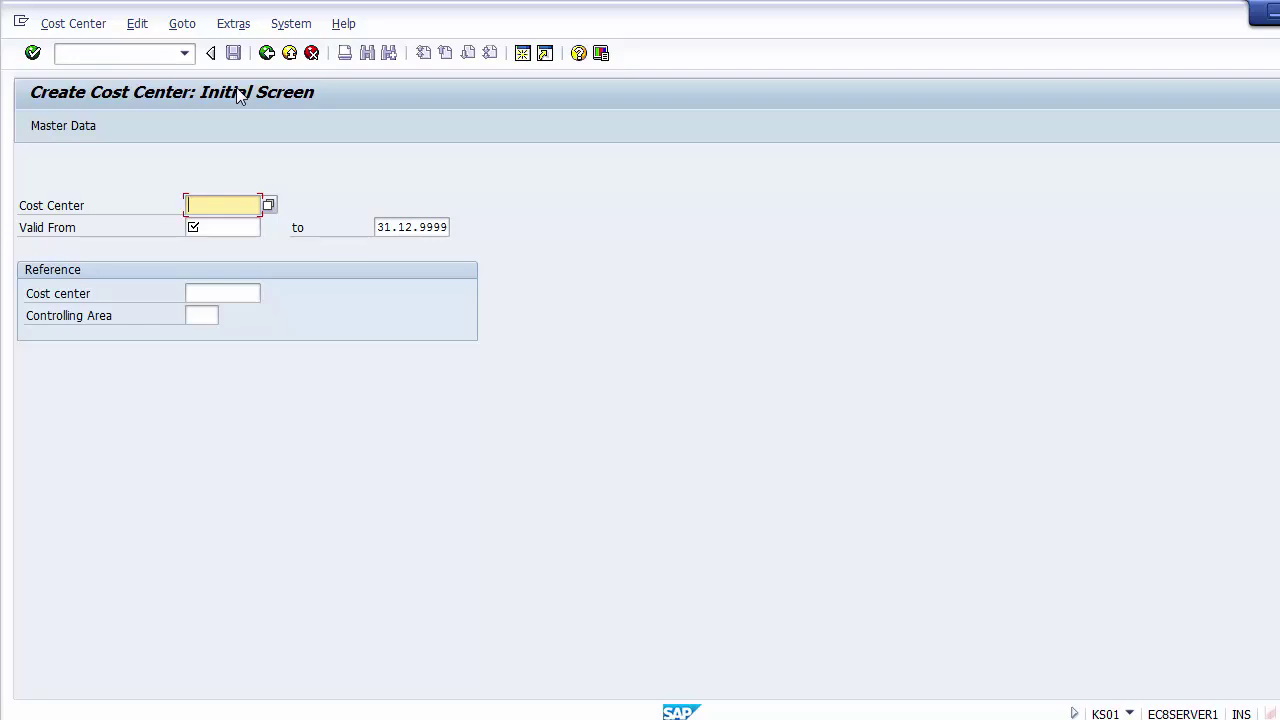
Enter cost center 110010 with valid-from date 01.12.2014 and proceed to its basic data
{"action": "type", "text": "11000"}
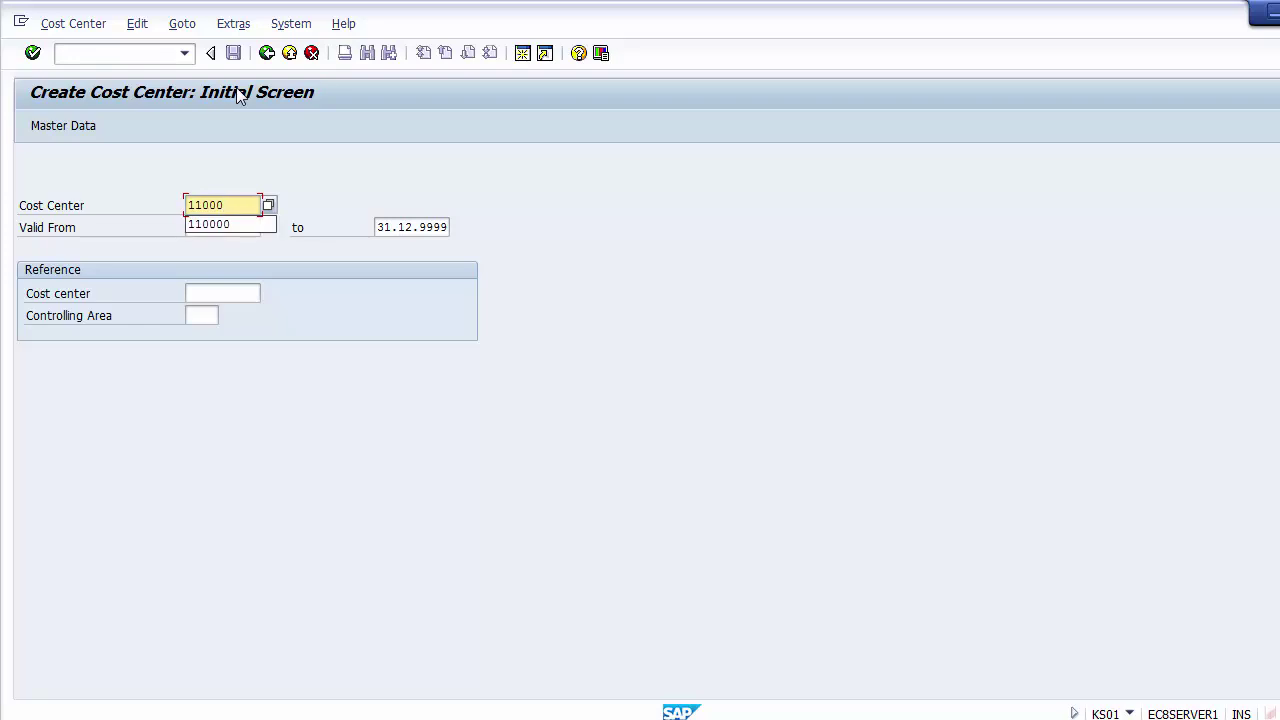
{"action": "type", "text": "10"}
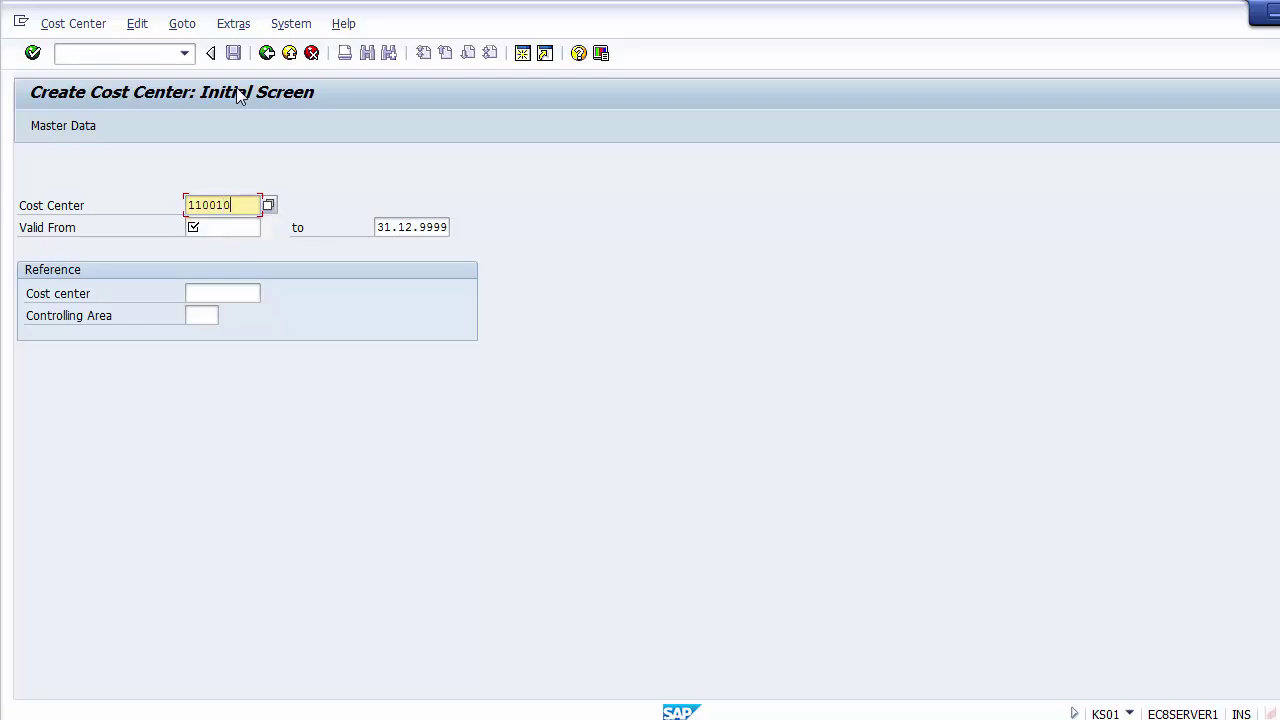
{"action": "key", "text": "Tab"}
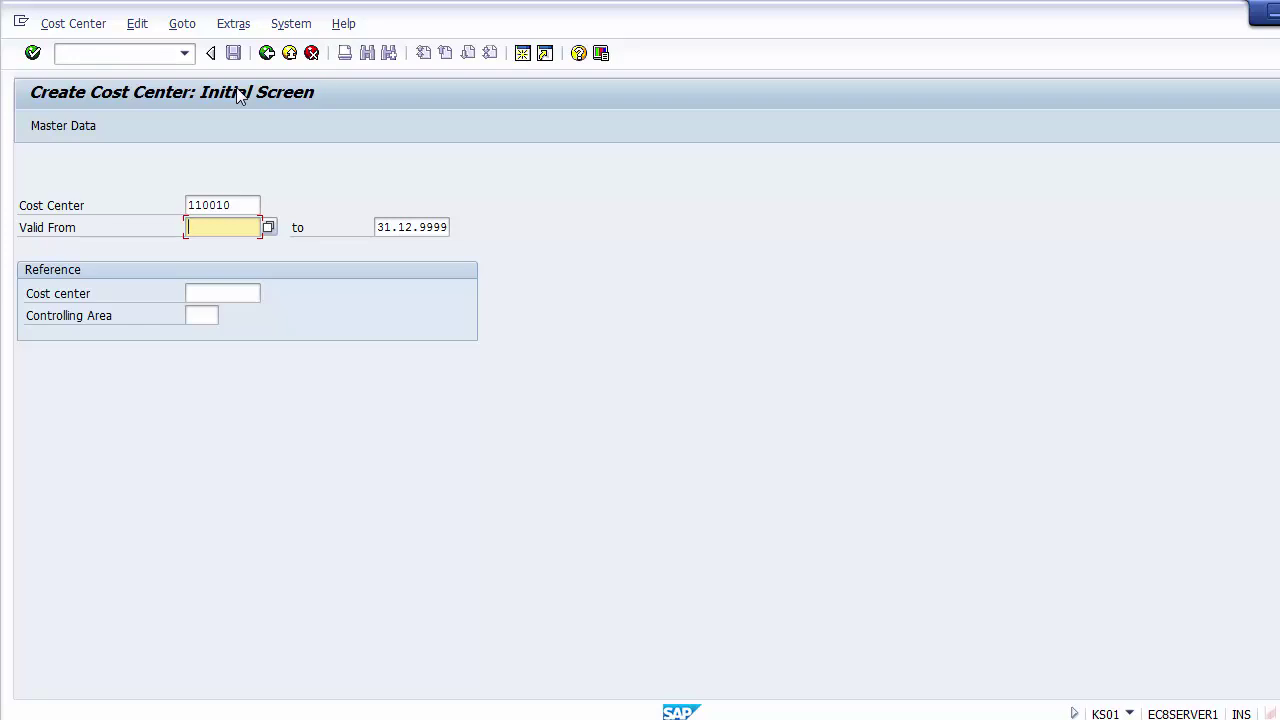
{"action": "type", "text": "0"}
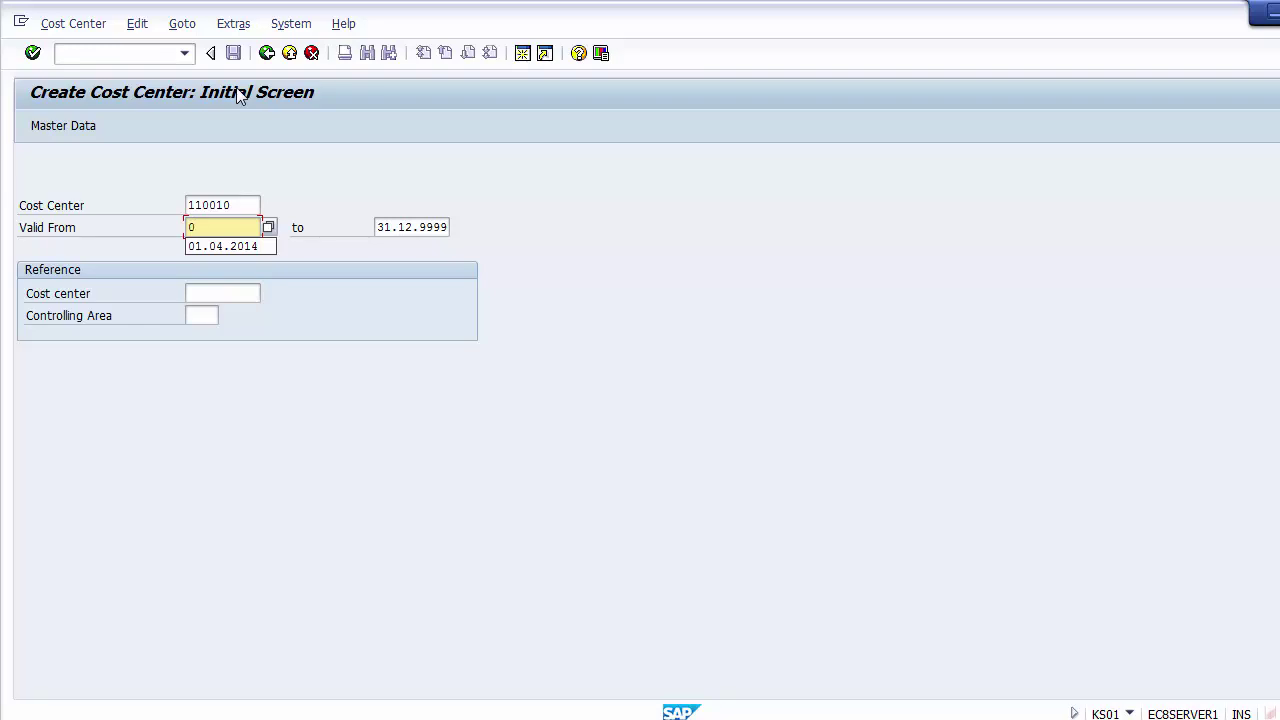
{"action": "type", "text": "1.12."}
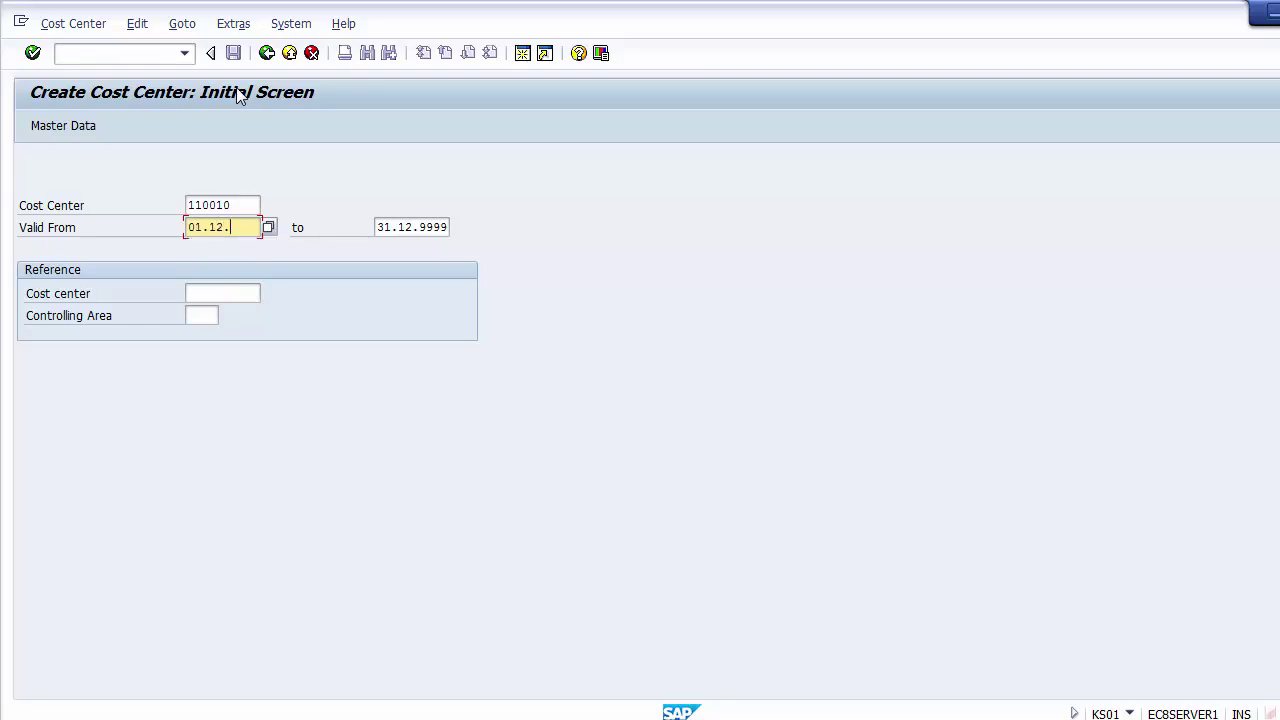
{"action": "type", "text": "2014"}
{"action": "key", "text": "Return"}
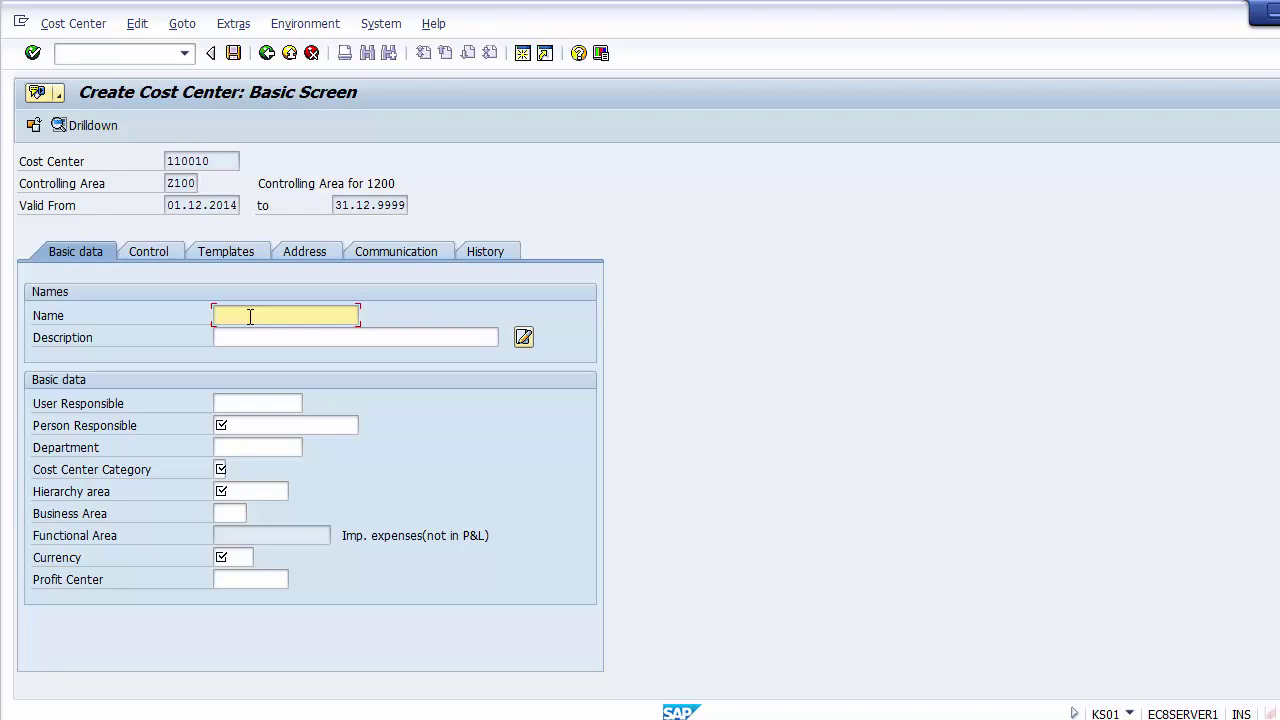
Name the cost center "Admin- Transport" and copy the same text into its description
{"action": "type", "text": "Admin- Transport"}
{"action": "left_click_drag", "start_coordinate": [310, 315], "coordinate": [226, 315]}
{"action": "key", "text": "ctrl+c"}
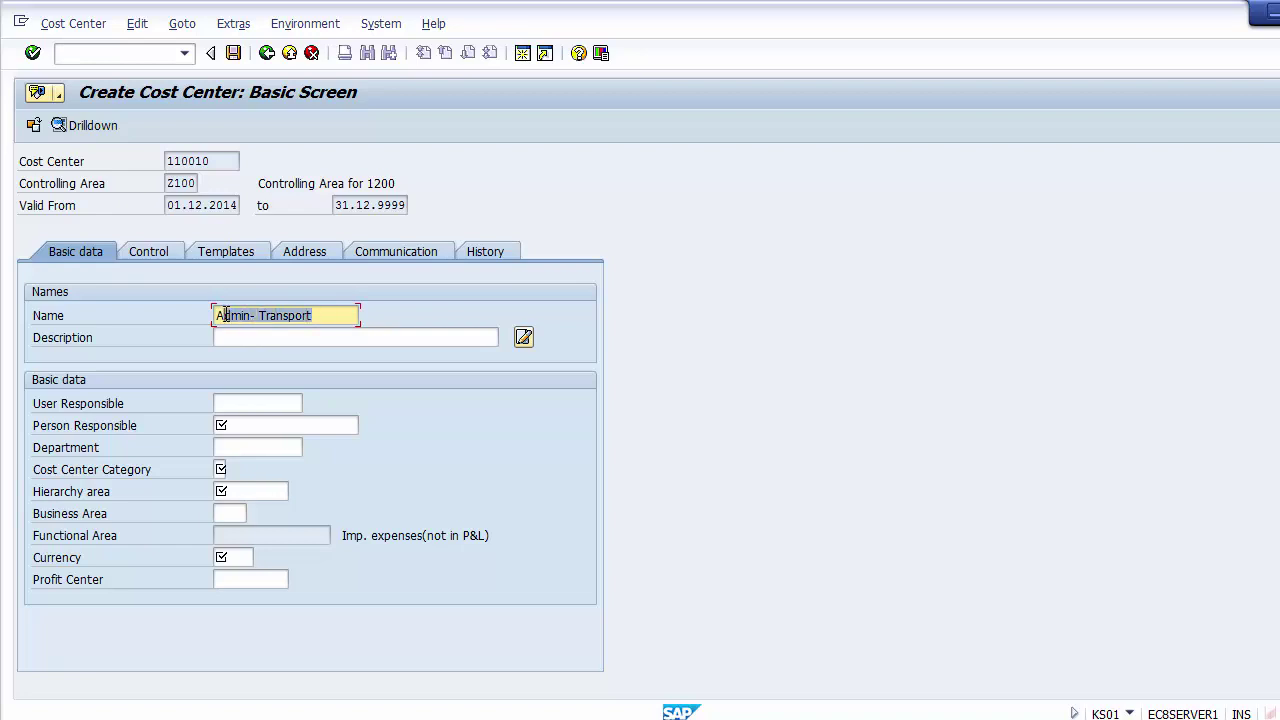
{"action": "key", "text": "Tab"}
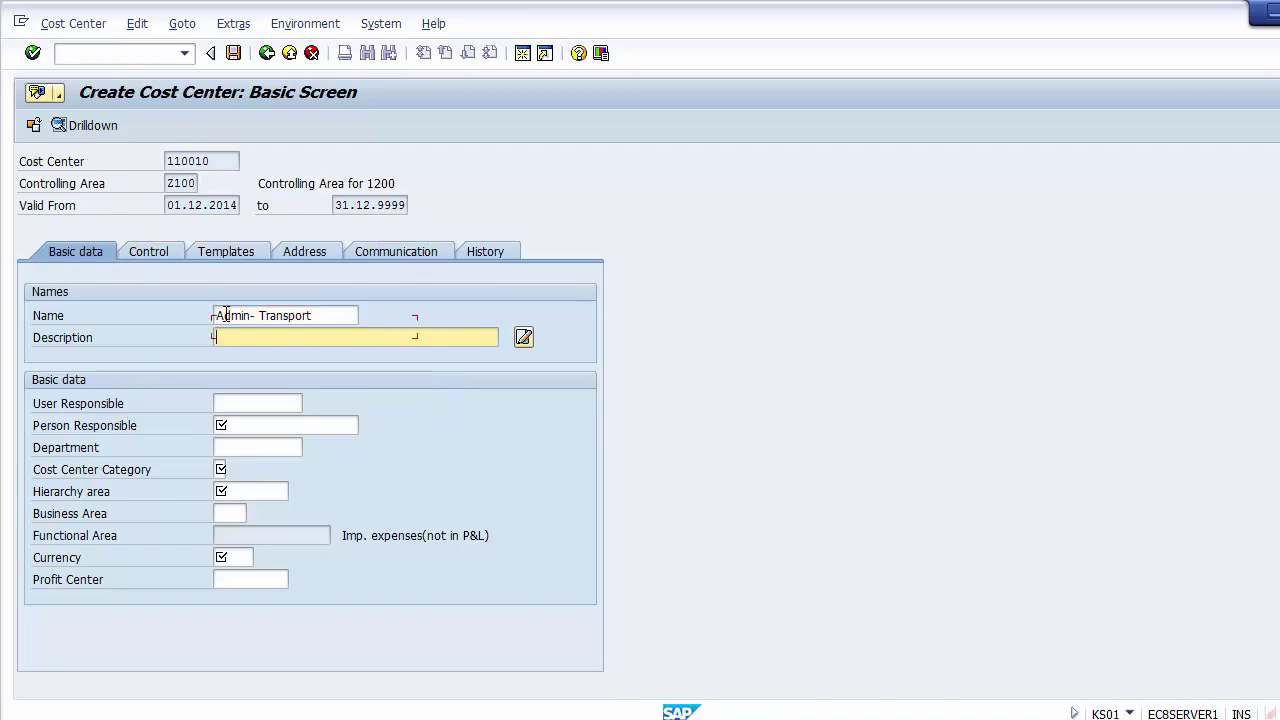
{"action": "key", "text": "ctrl+v"}
{"action": "key", "text": "Tab"}
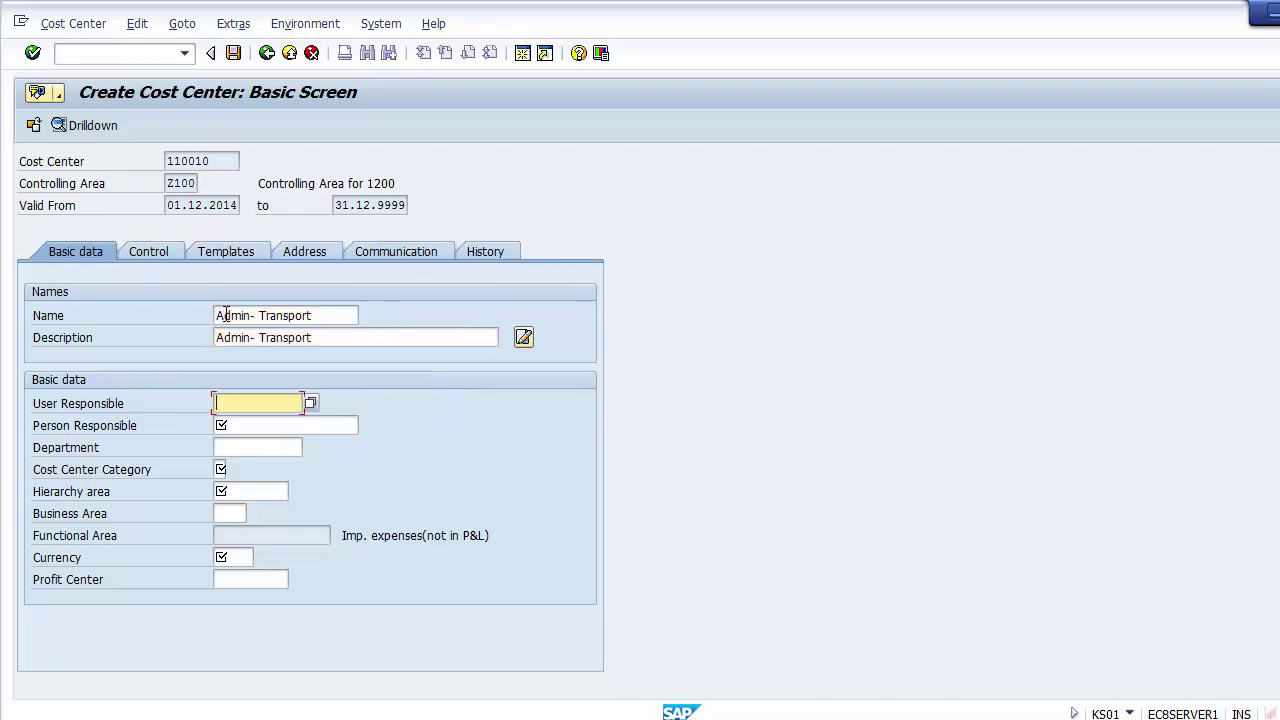
{"action": "key", "text": "shift+Tab"}
{"action": "key", "text": "Tab"}
Enter the responsible person's name for the new cost center
{"action": "left_click", "coordinate": [260, 427]}
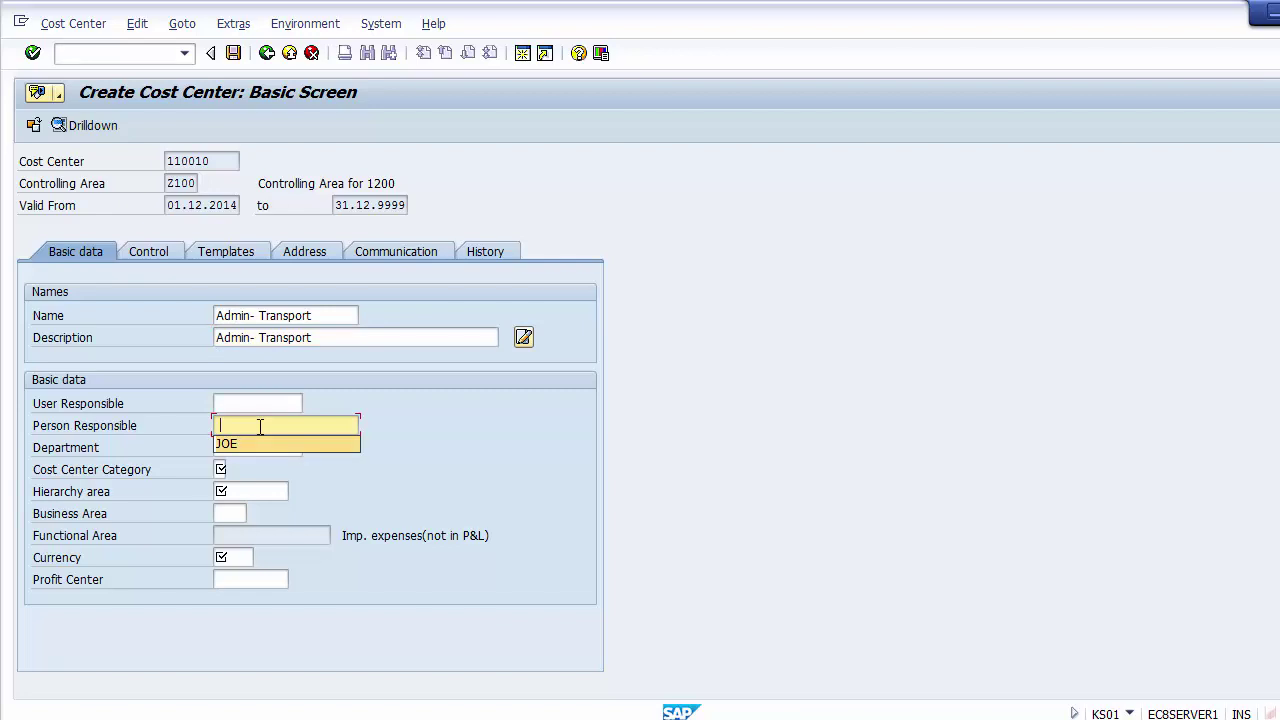
{"action": "type", "text": "JOE"}
{"action": "key", "text": "BackSpace"}
{"action": "key", "text": "BackSpace"}
{"action": "key", "text": "BackSpace"}
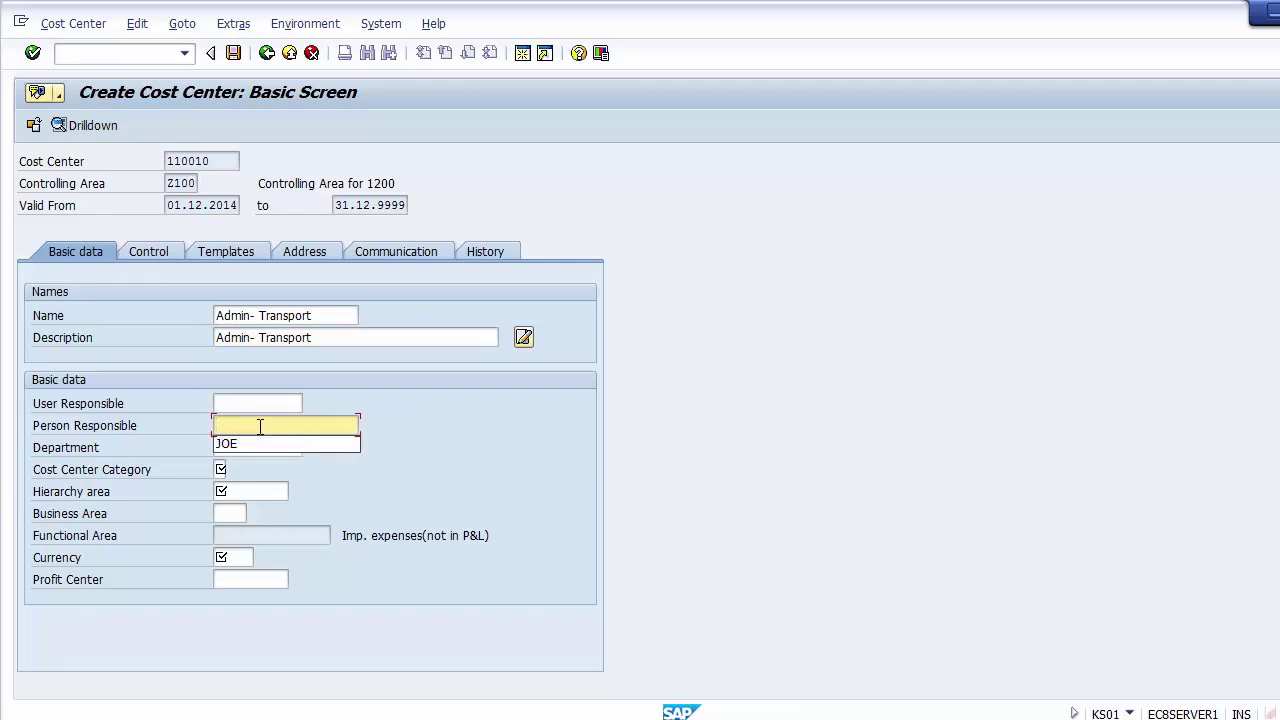
{"action": "type", "text": "Andy"}
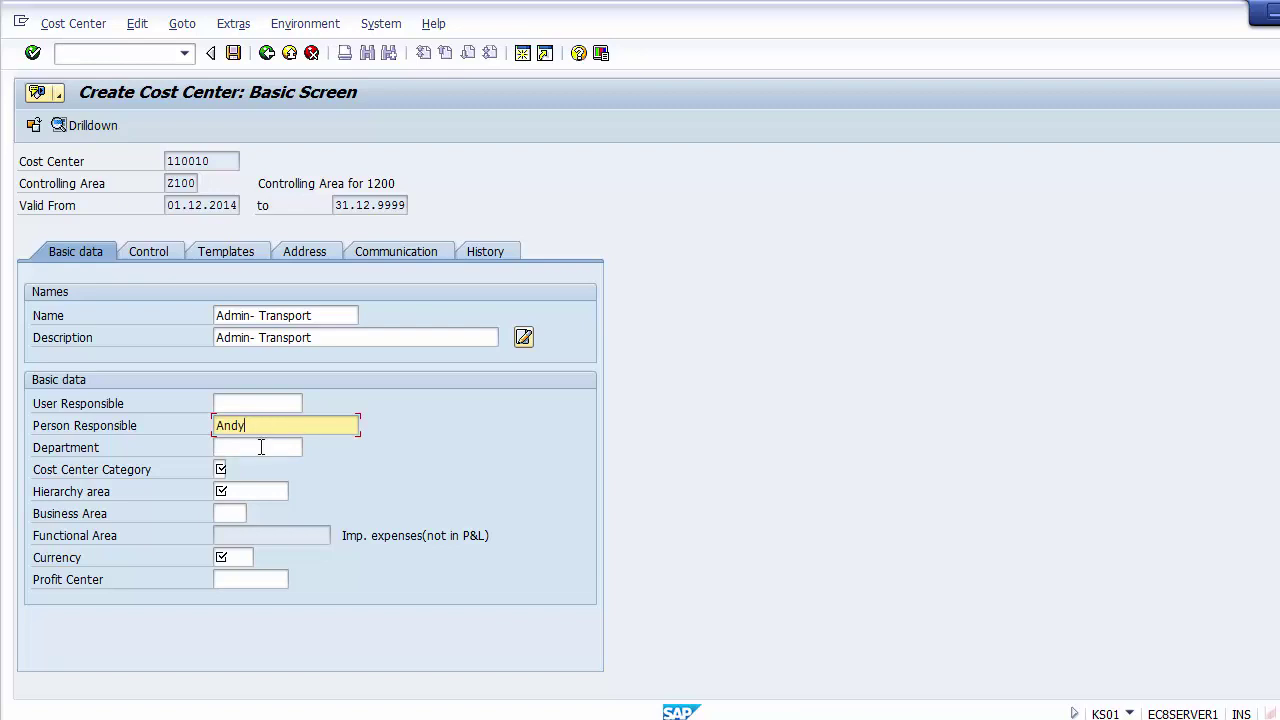
Enter Admin as the cost center's department and choose category 4, Administration, as its cost center category
{"action": "left_click", "coordinate": [261, 447]}
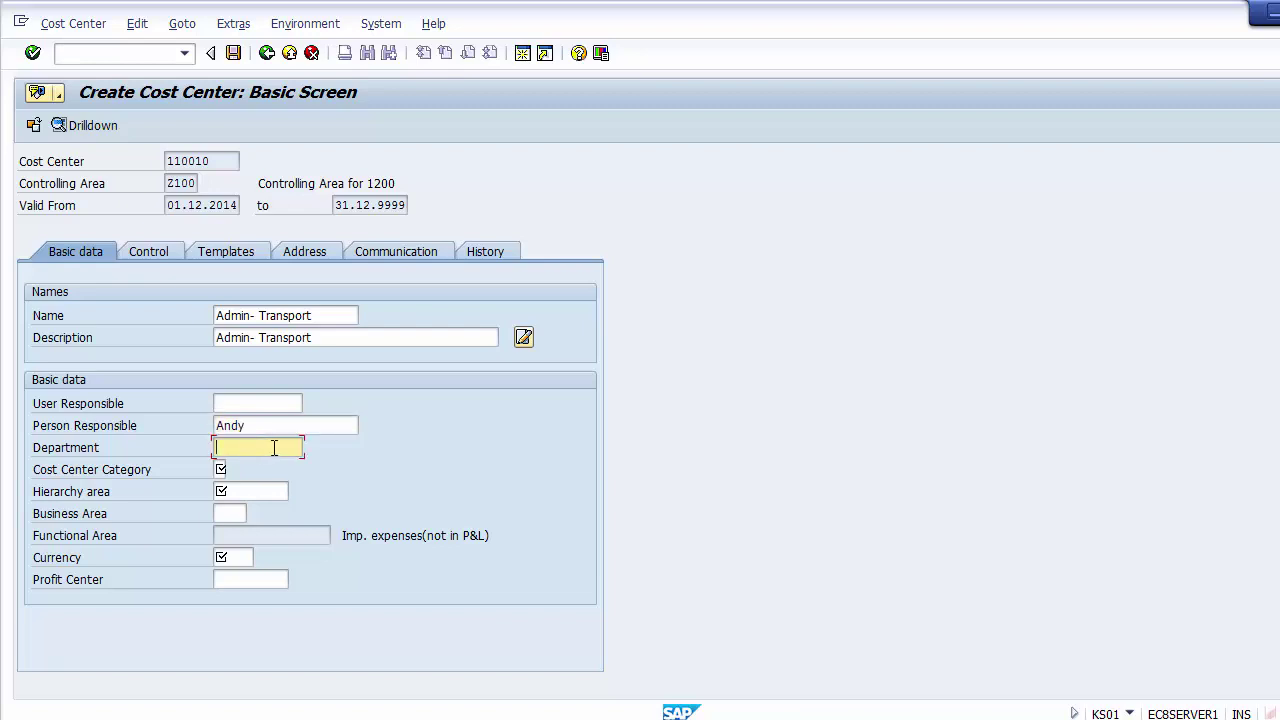
{"action": "type", "text": "Admin"}
{"action": "left_click", "coordinate": [222, 470]}
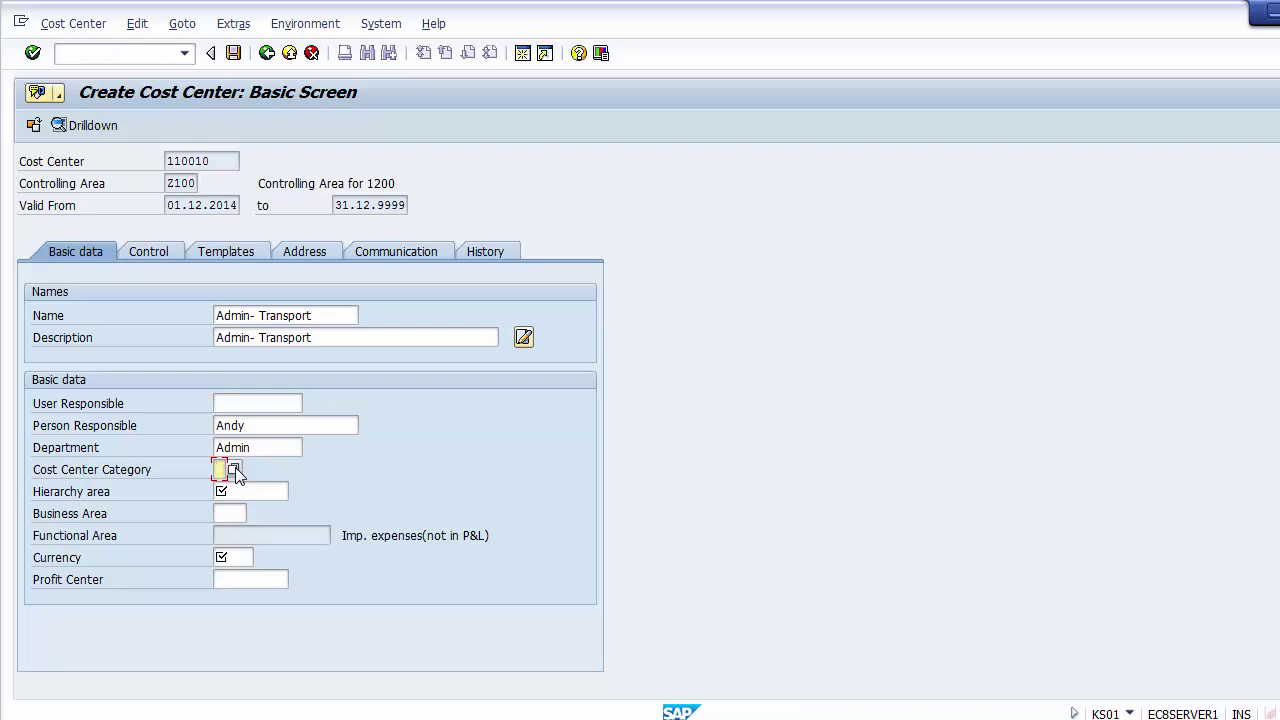
{"action": "left_click", "coordinate": [234, 469]}
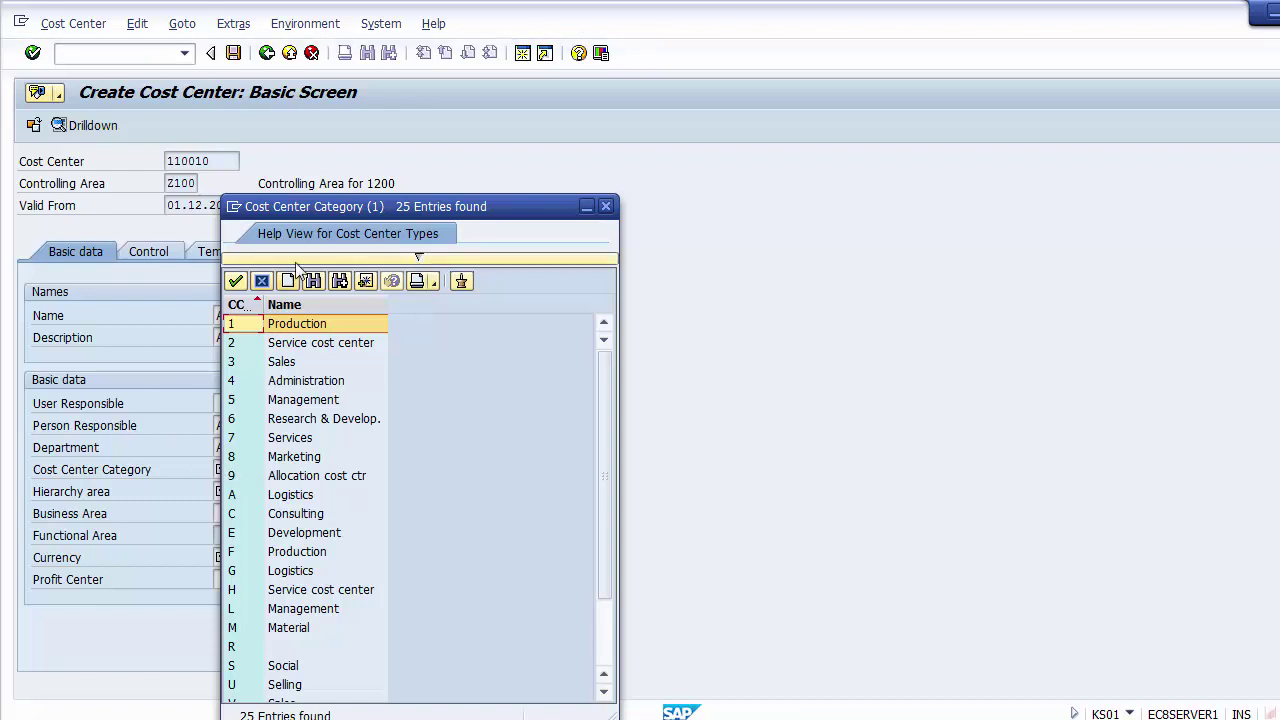
{"action": "left_click", "coordinate": [296, 384]}
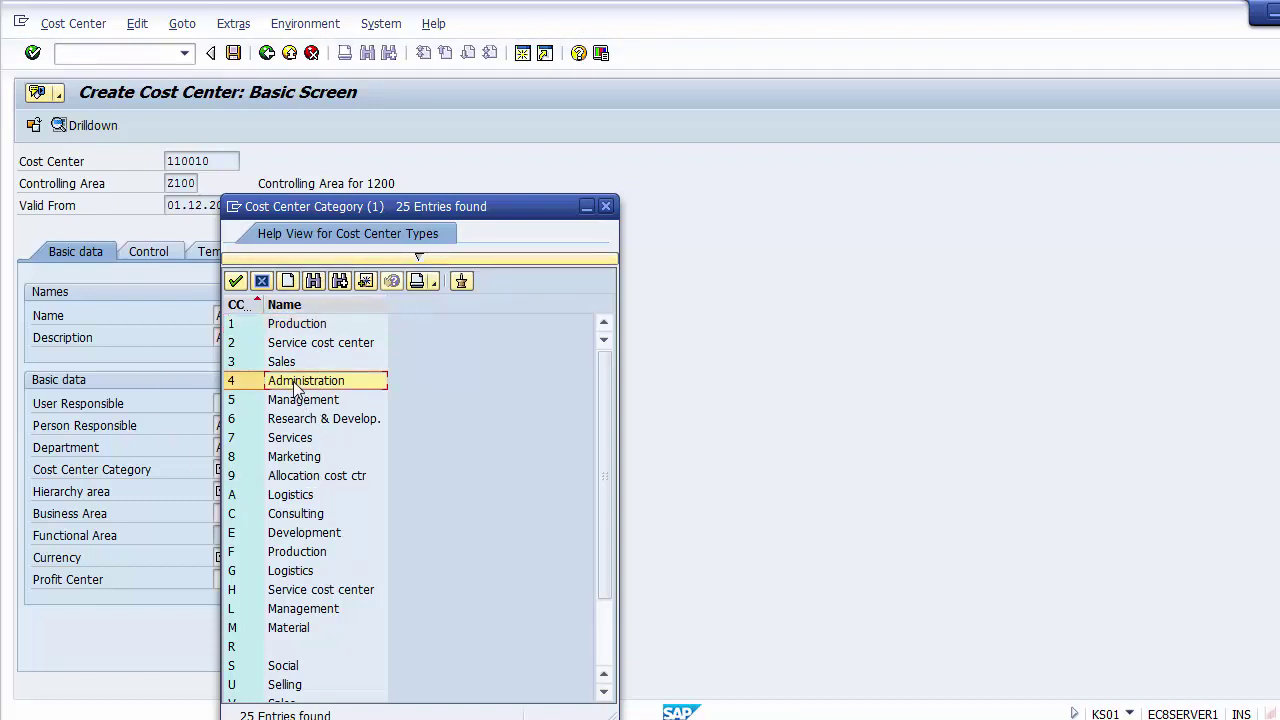
{"action": "left_click_drag", "start_coordinate": [278, 216], "coordinate": [466, 124]}
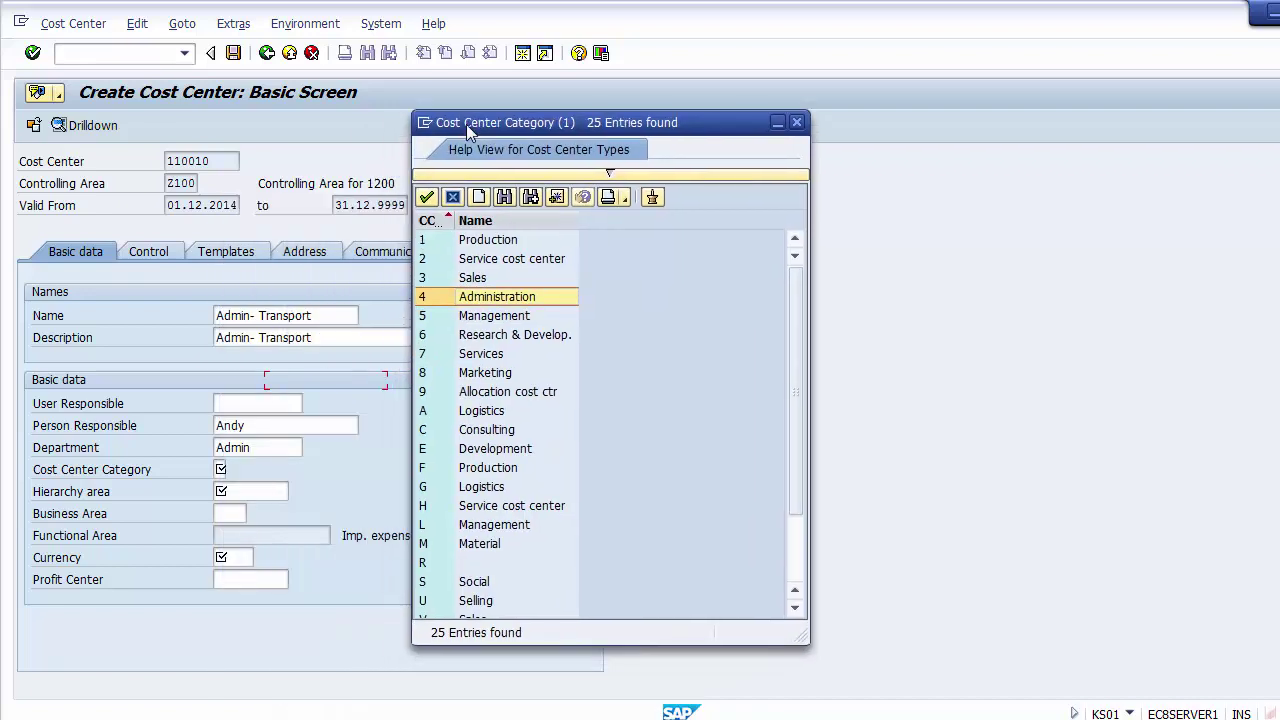
{"action": "double_click", "coordinate": [475, 293]}
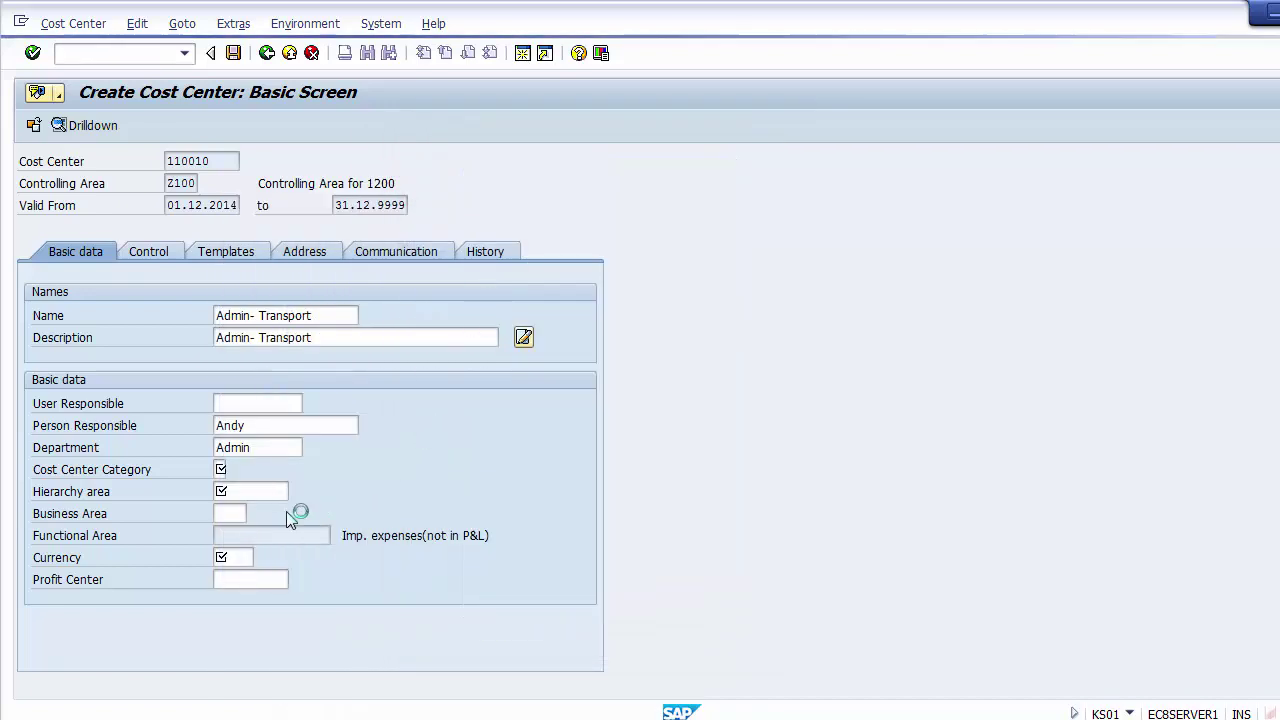
Assign the cost center to hierarchy area A1000 and set its currency to USD, leaving the business area blank
{"action": "left_click", "coordinate": [258, 497]}
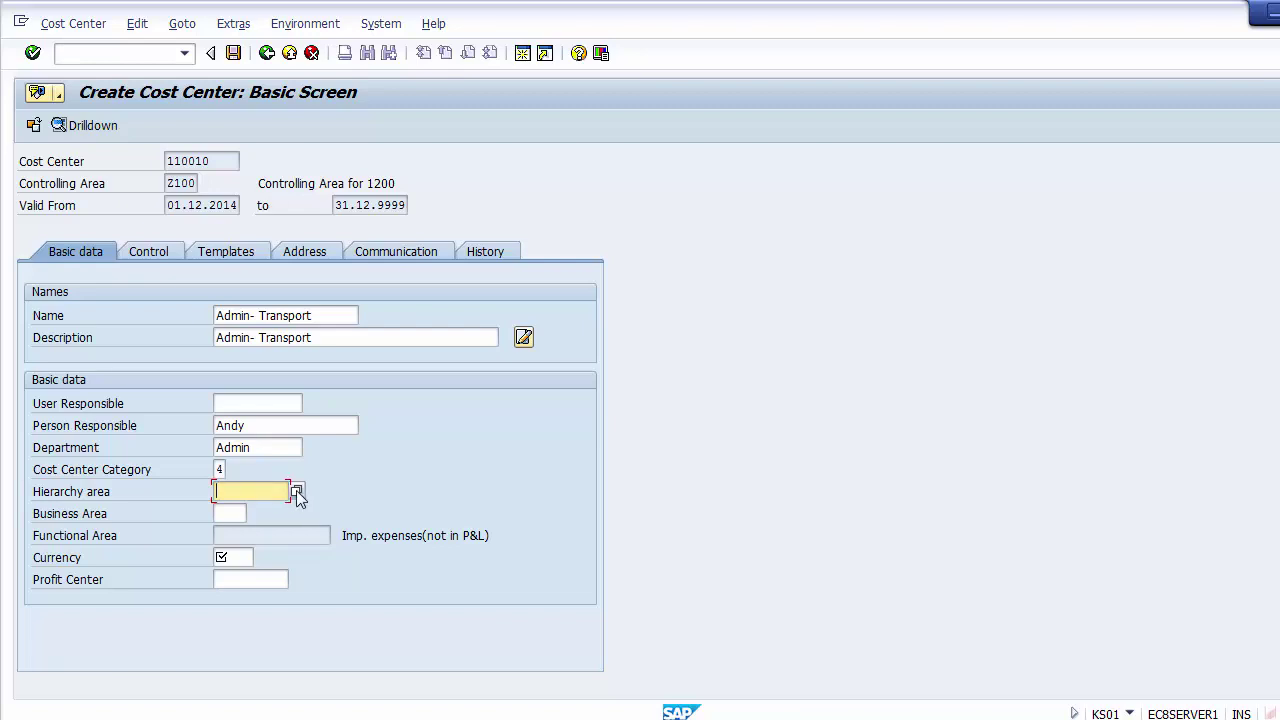
{"action": "type", "text": "A1000"}
{"action": "key", "text": "Return"}
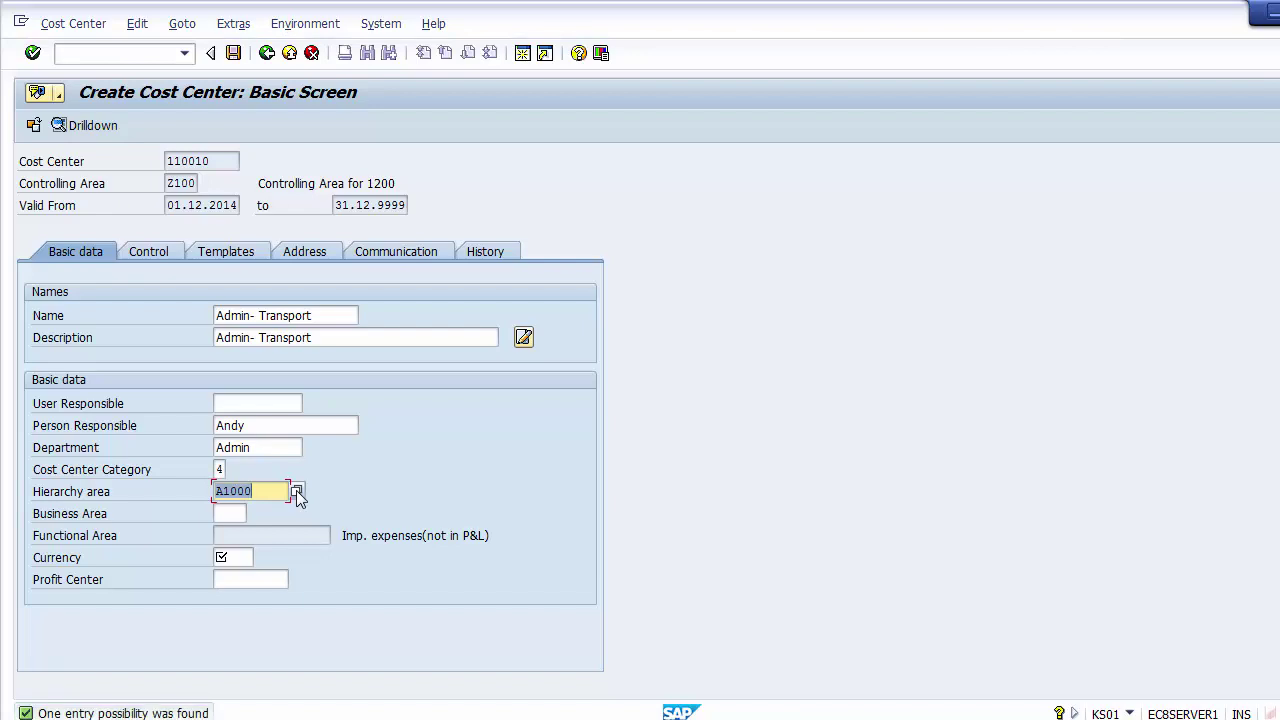
{"action": "key", "text": "Tab"}
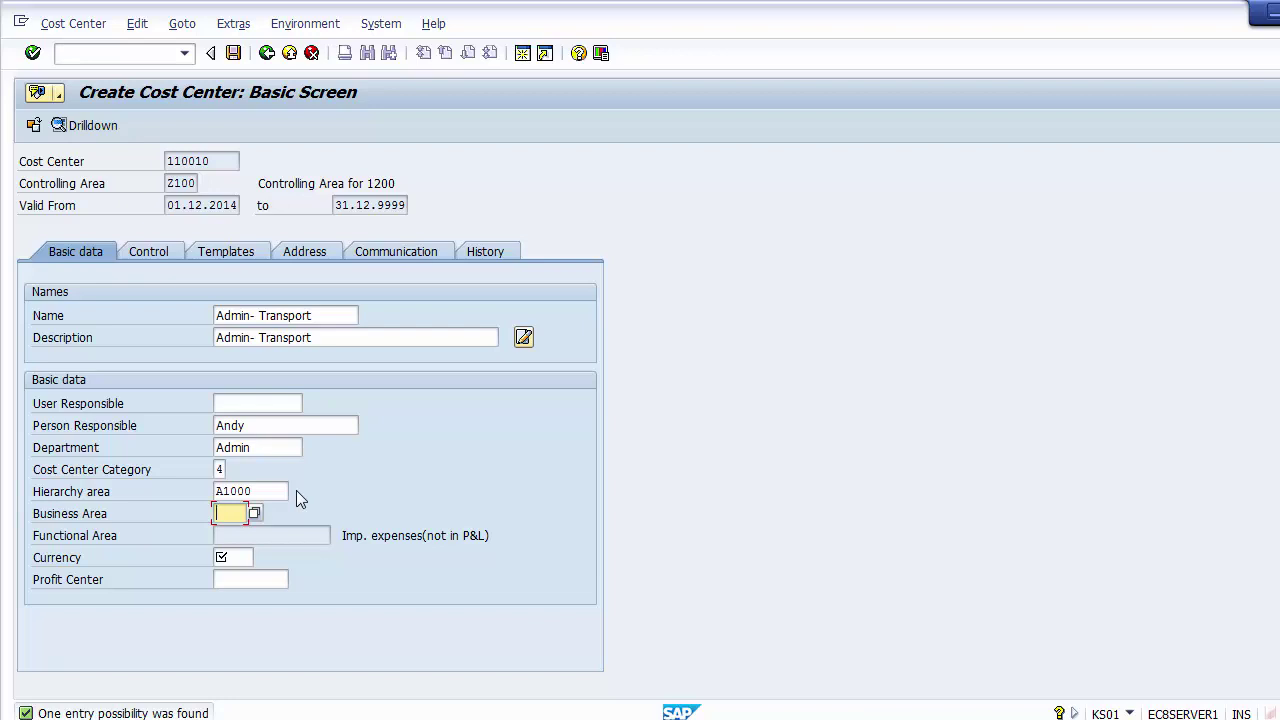
{"action": "key", "text": "Tab"}
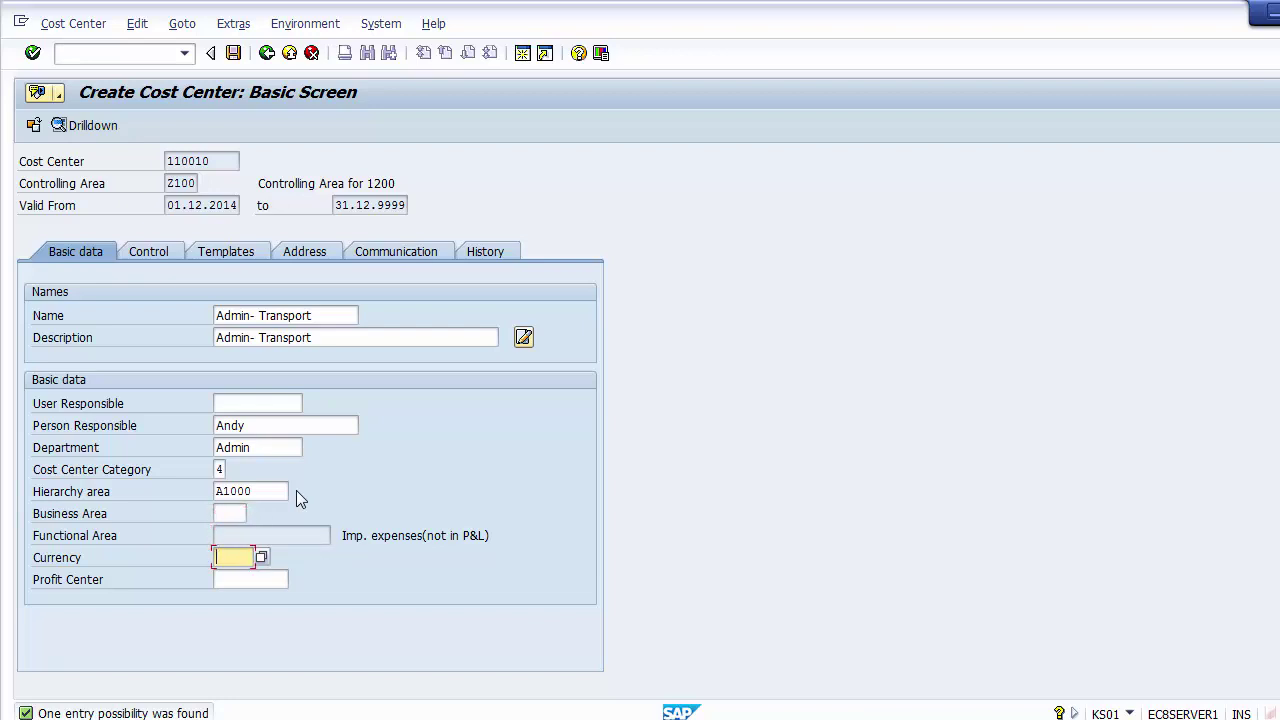
{"action": "type", "text": "USD"}
{"action": "key", "text": "Tab"}
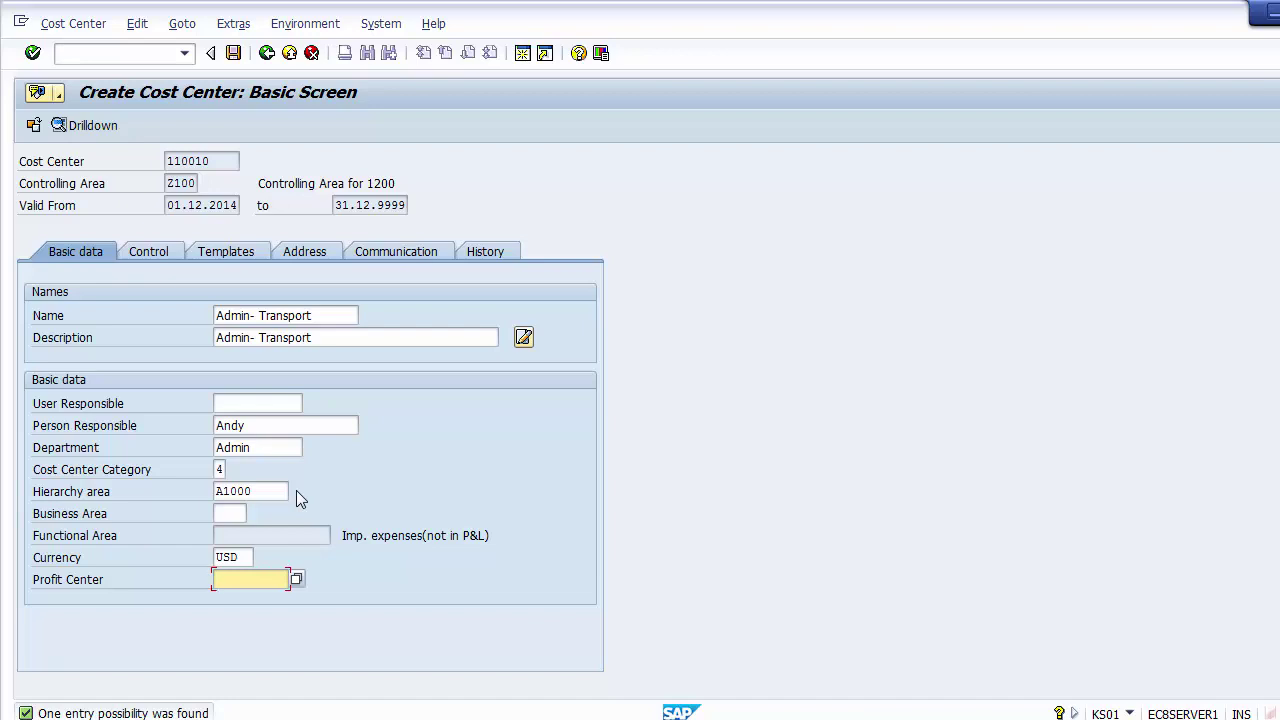
Assign profit center 11000 (SOAPS) to the Admin- Transport cost center and save the cost center
{"action": "left_click", "coordinate": [298, 581]}
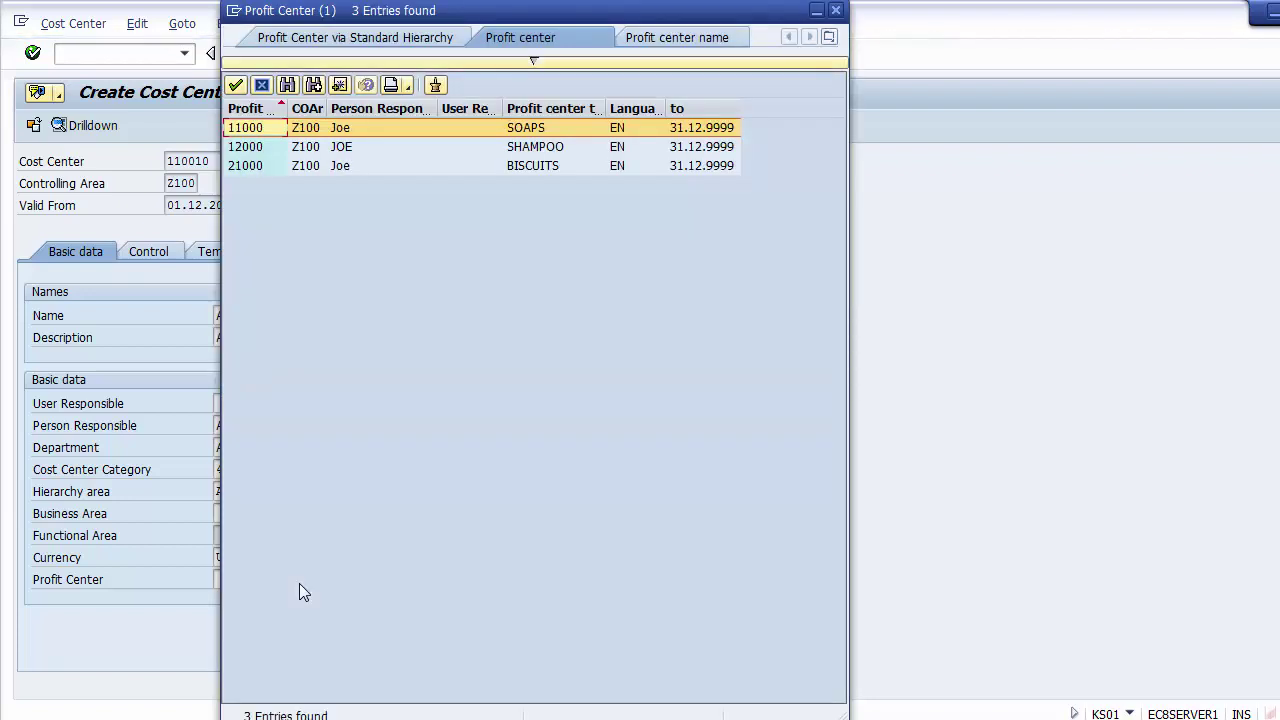
{"action": "key", "text": "Down"}
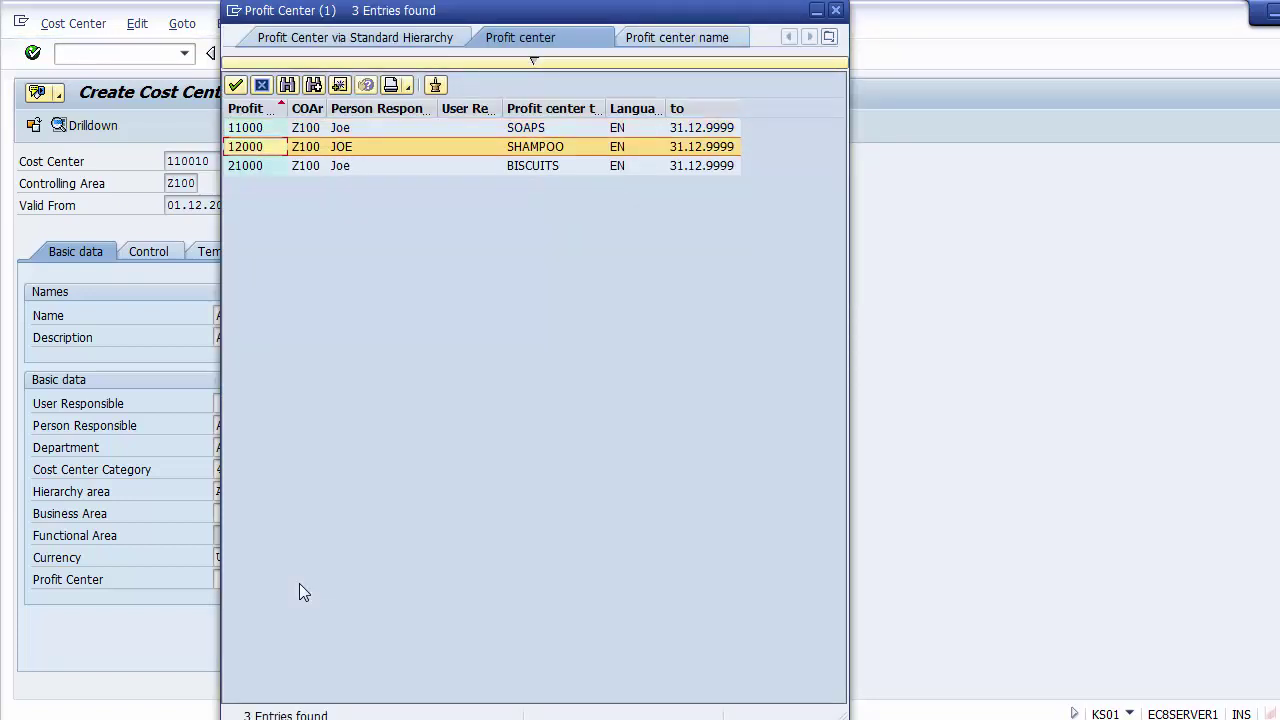
{"action": "key", "text": "Up"}
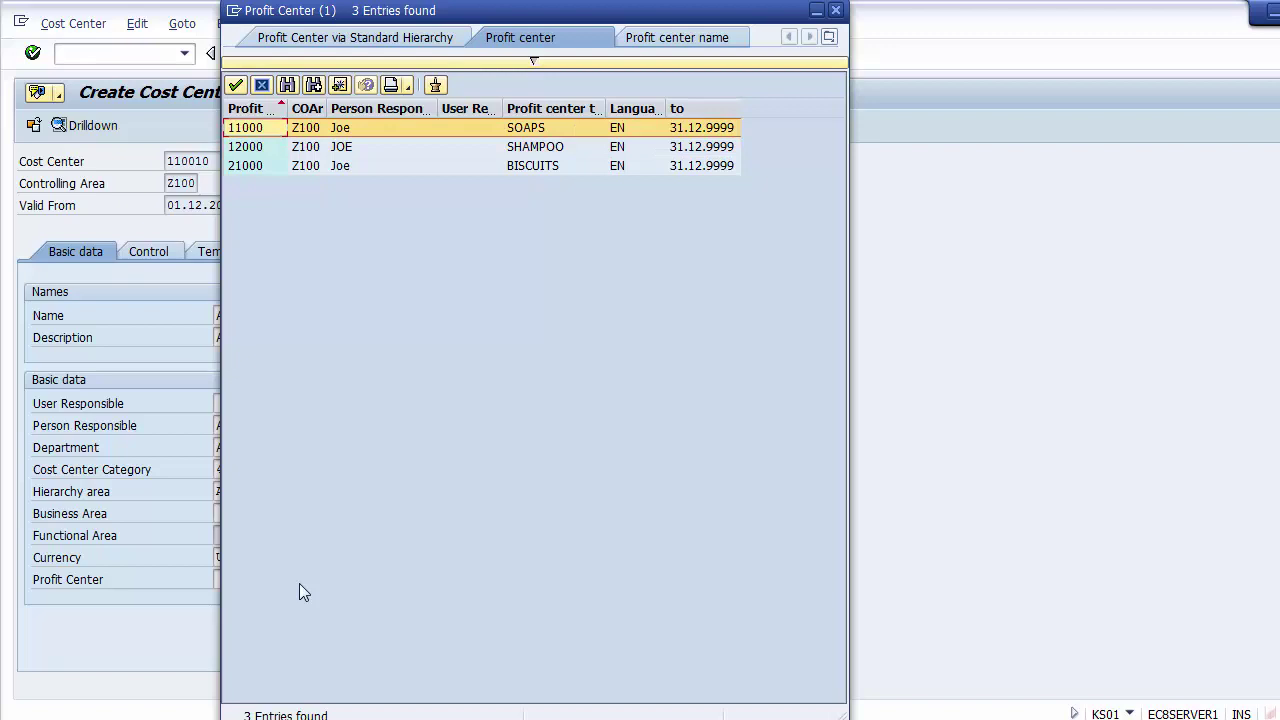
{"action": "double_click", "coordinate": [245, 128]}
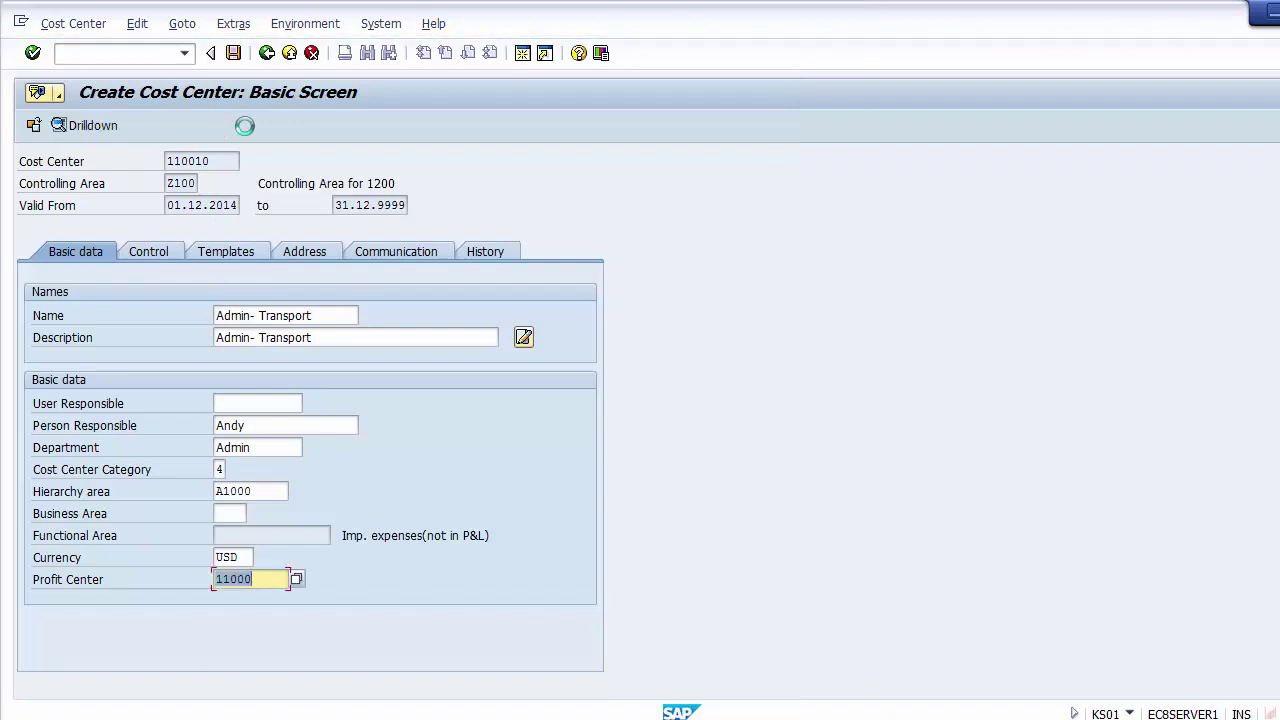
{"action": "left_click", "coordinate": [232, 55]}
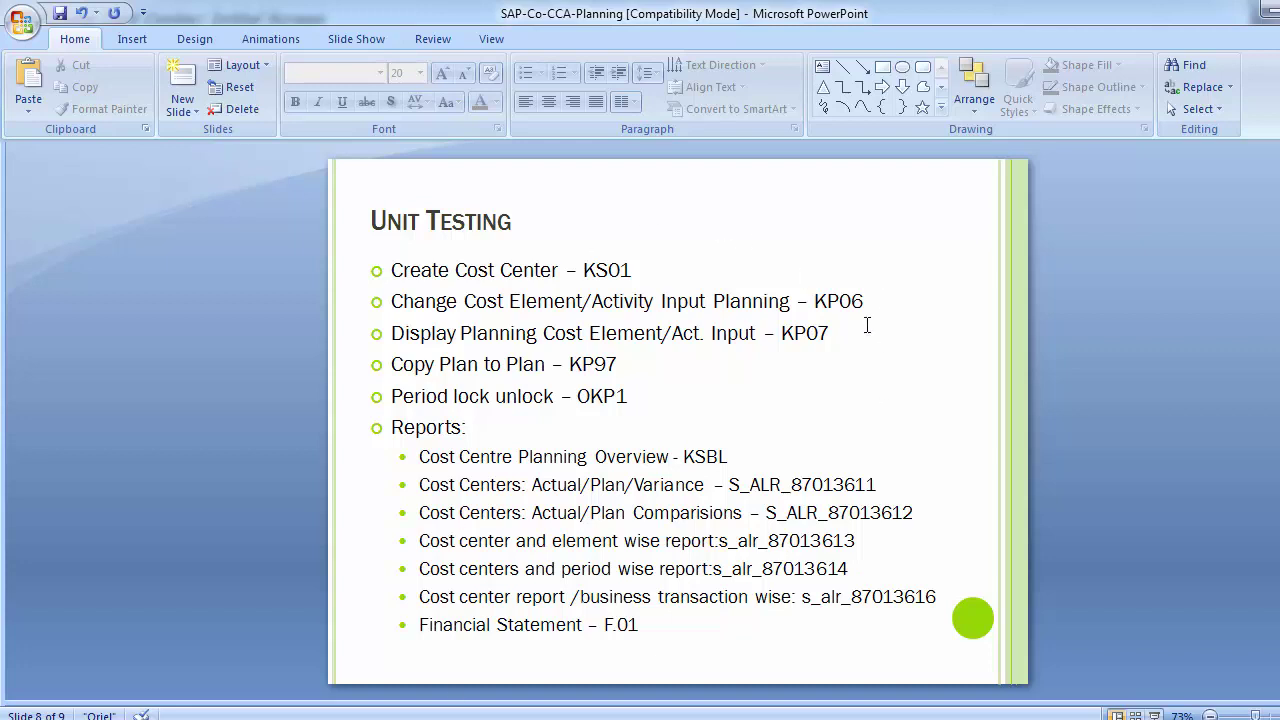
Switch back to the SAP session and start transaction KP06 for cost element planning
{"action": "key", "text": "alt+Tab"}
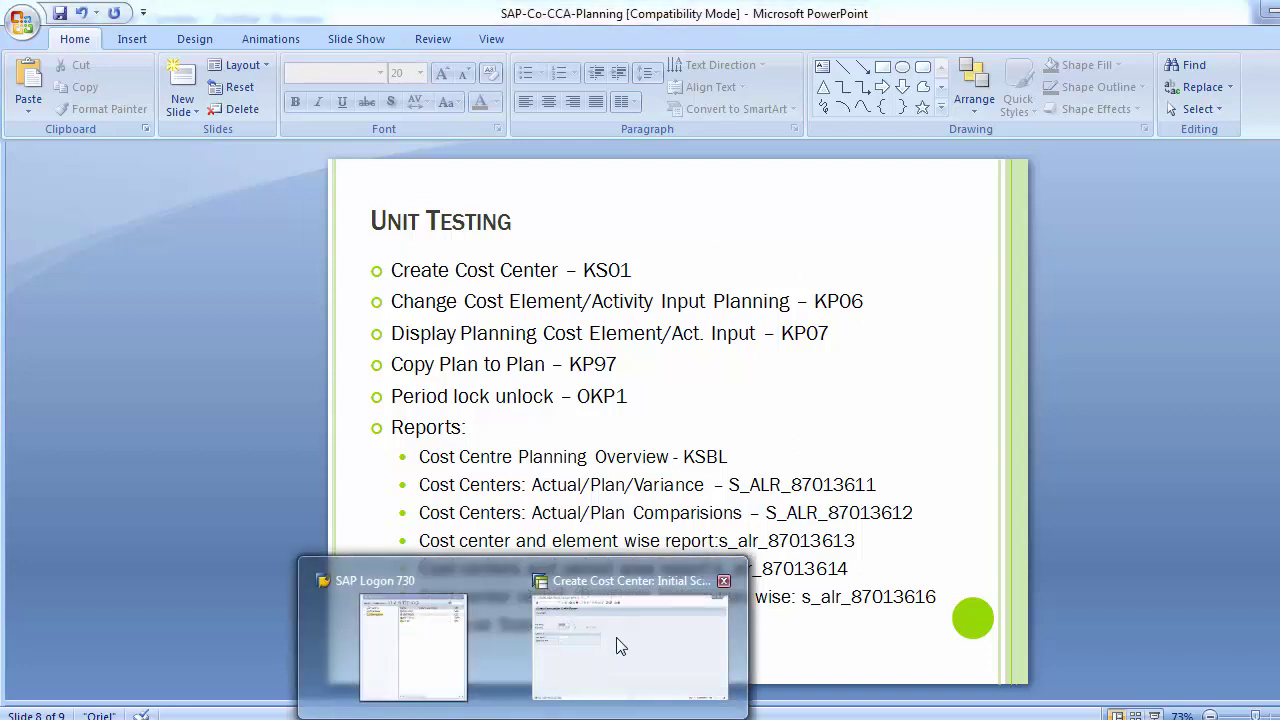
{"action": "left_click", "coordinate": [159, 60]}
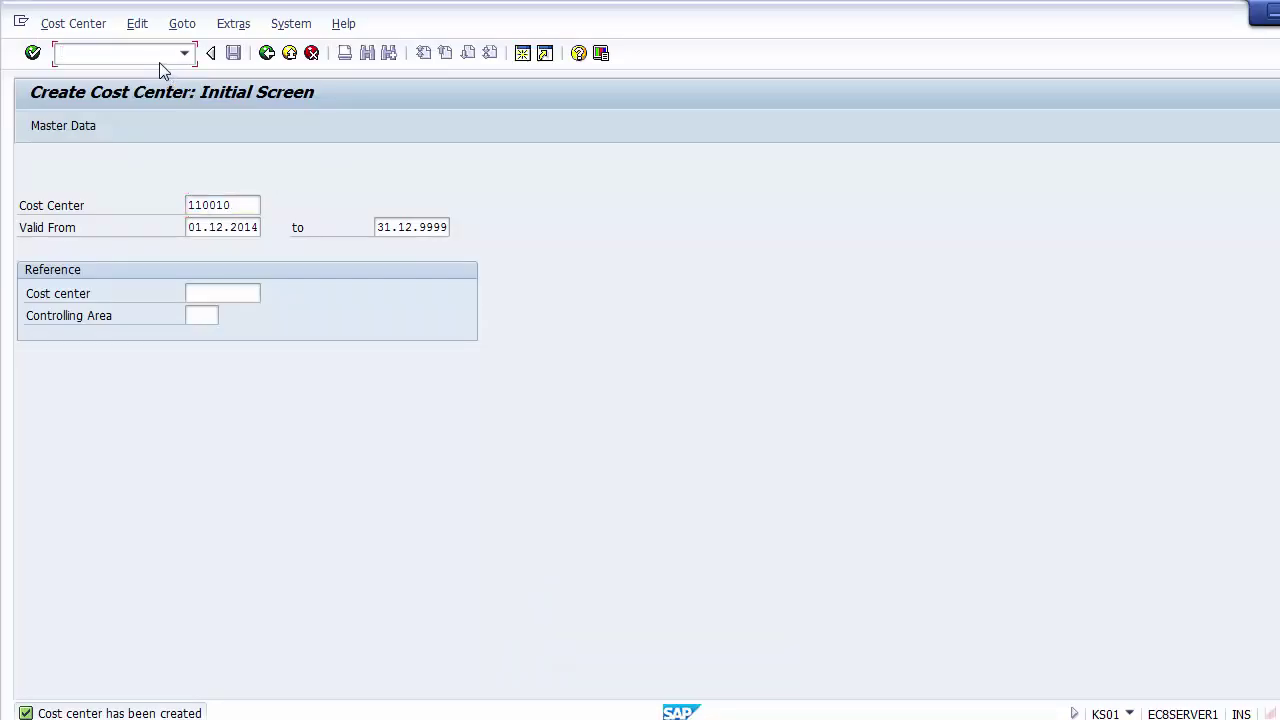
{"action": "type", "text": "/nkp06"}
{"action": "key", "text": "Return"}
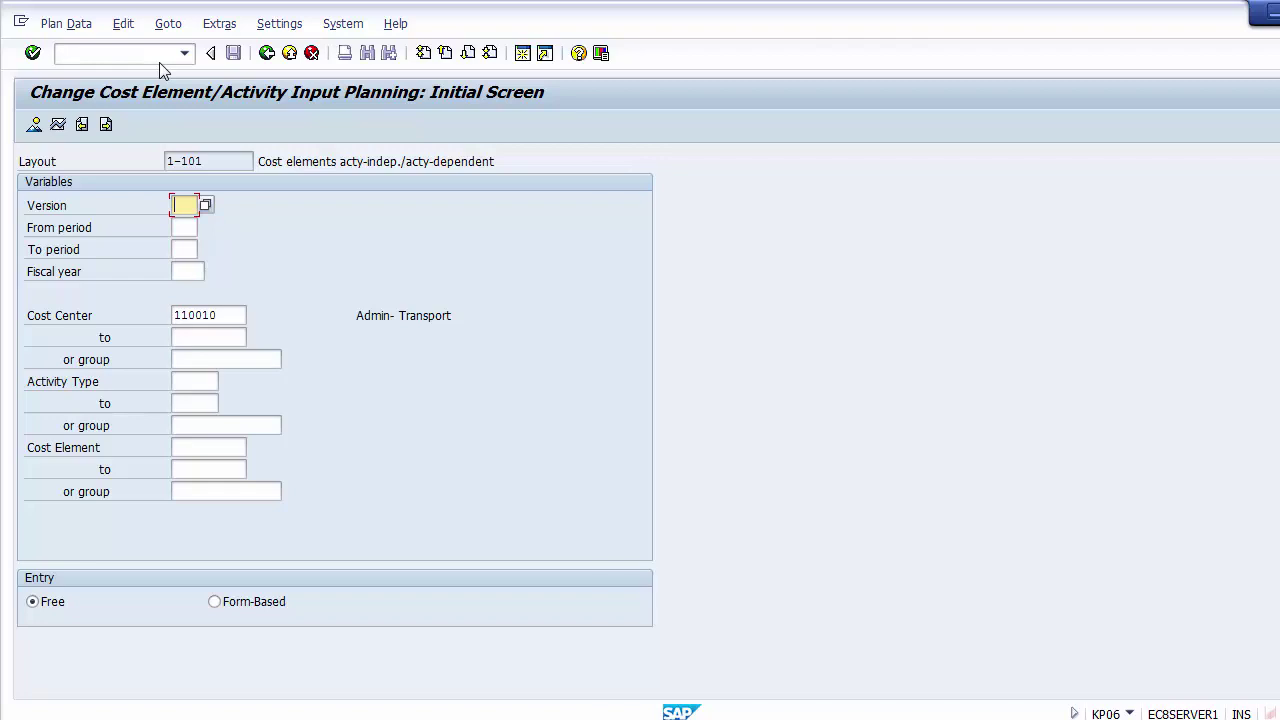
Set the planning variables to version 0, periods 1 to 12 and fiscal year 2014
{"action": "left_click", "coordinate": [205, 205]}
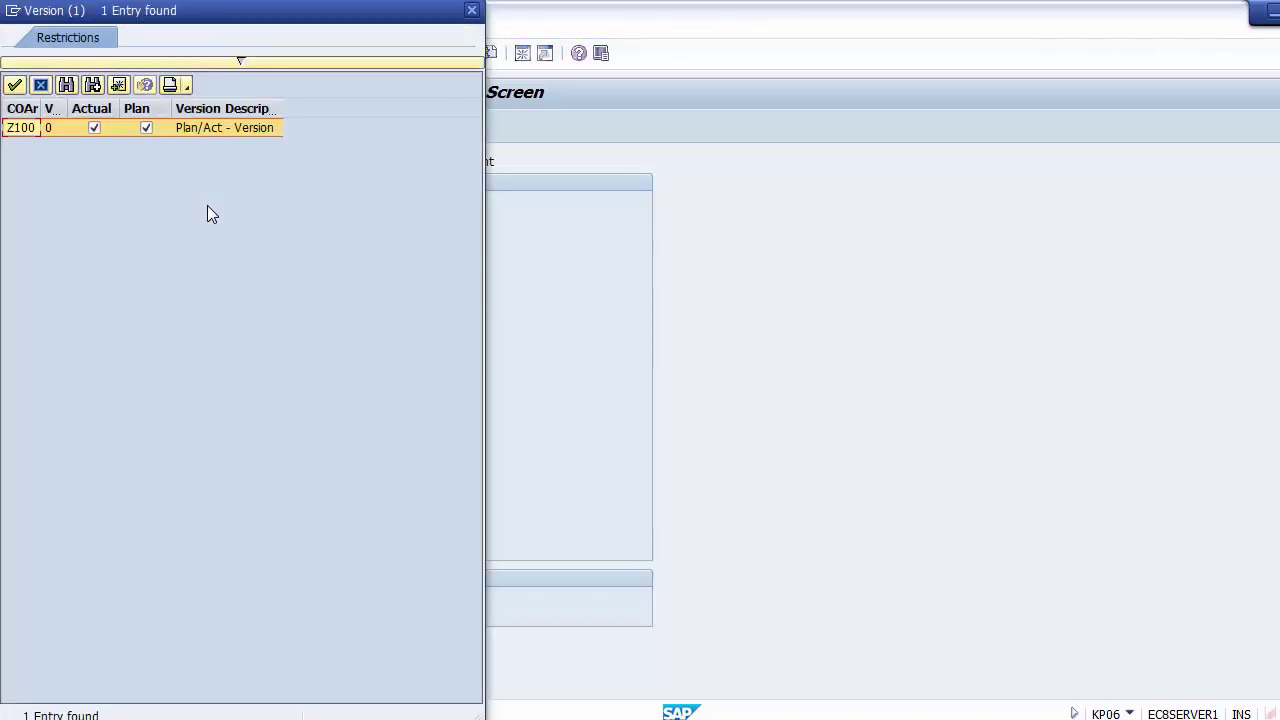
{"action": "double_click", "coordinate": [50, 127]}
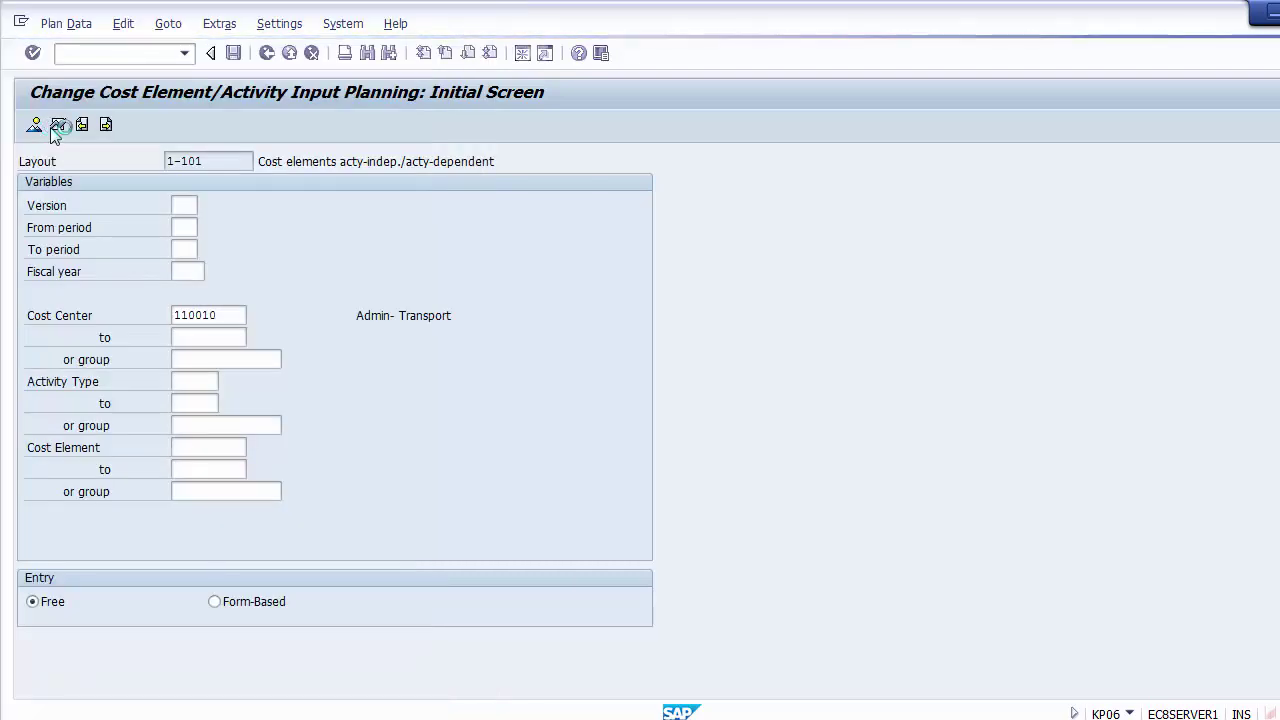
{"action": "left_click", "coordinate": [183, 226]}
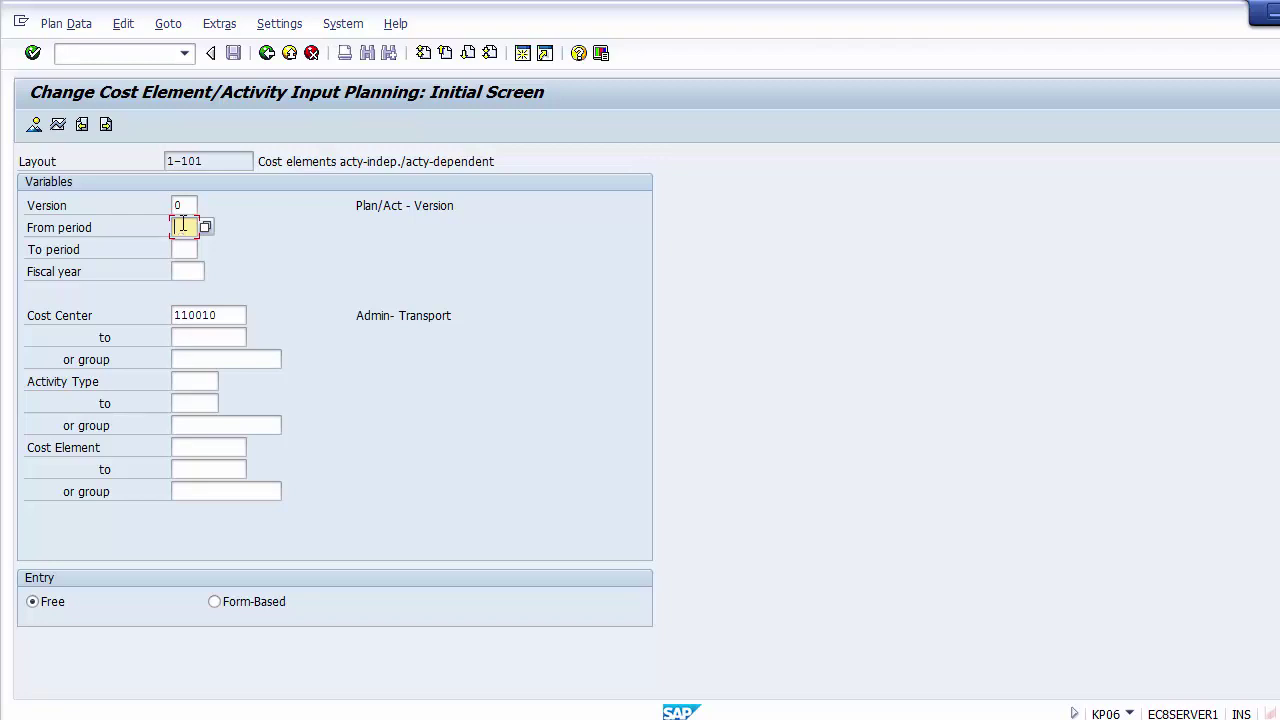
{"action": "type", "text": "1"}
{"action": "key", "text": "Tab"}
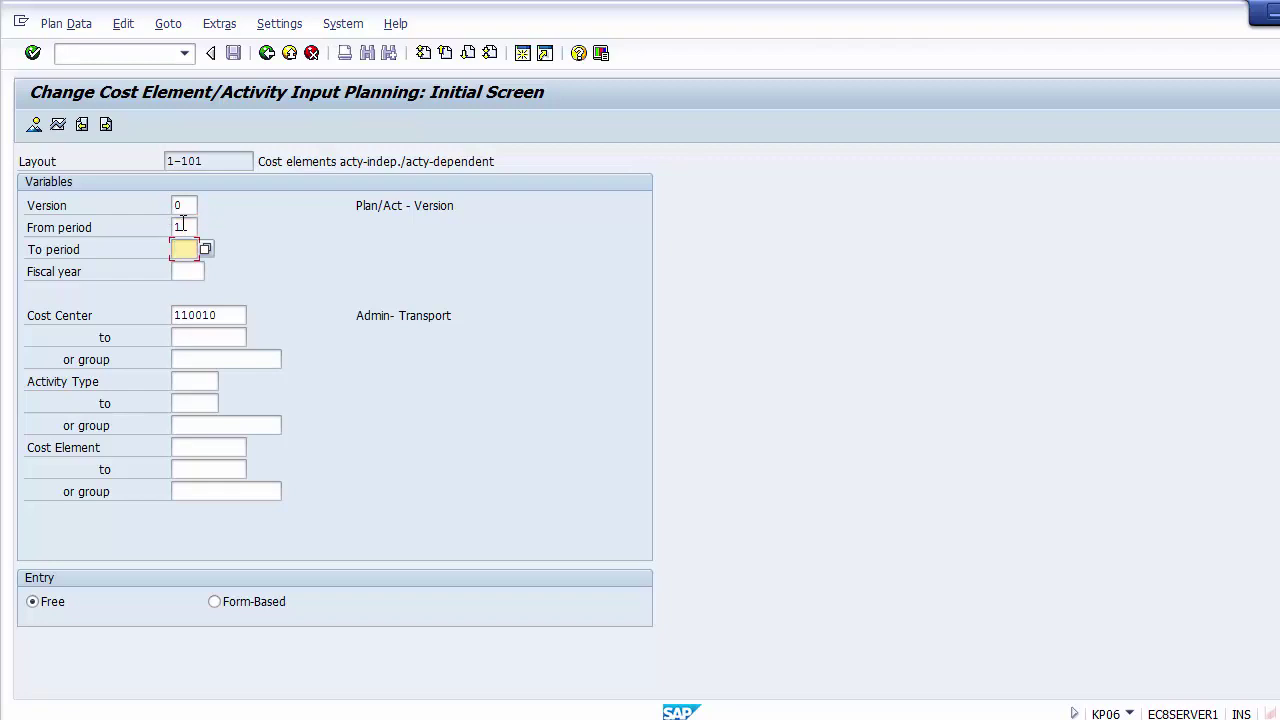
{"action": "type", "text": "12"}
{"action": "key", "text": "Tab"}
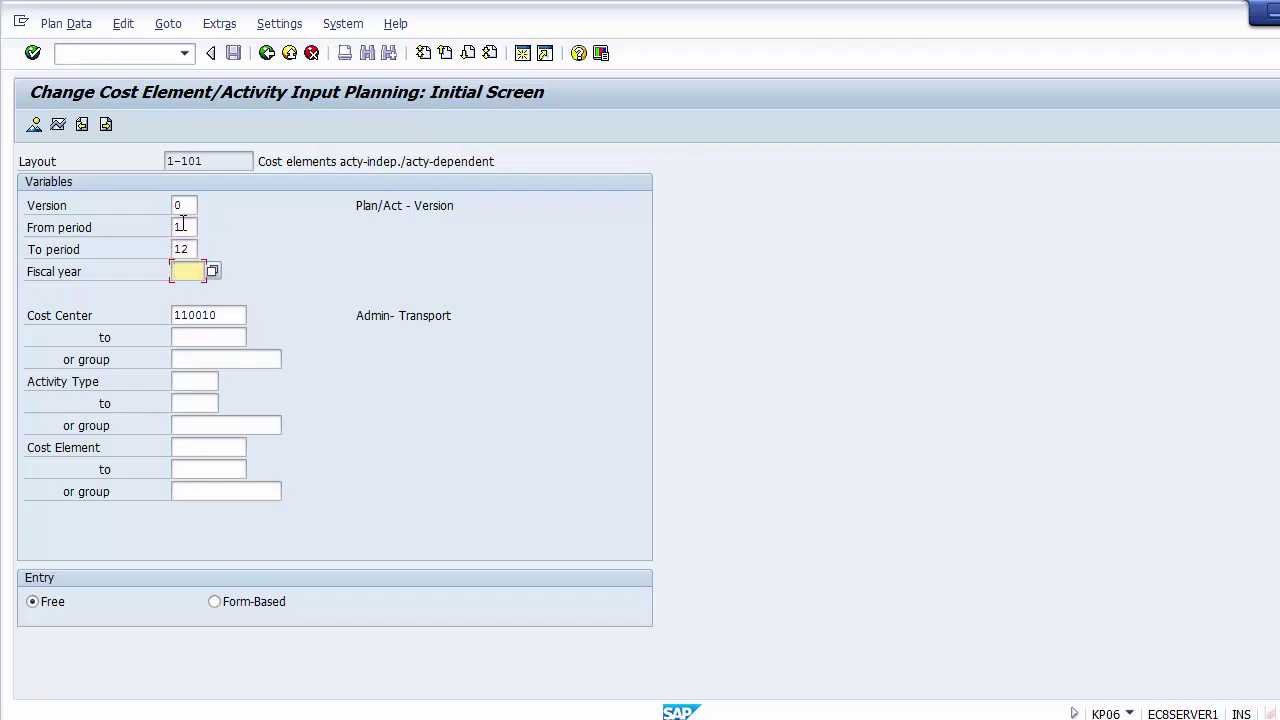
{"action": "type", "text": "2014"}
{"action": "key", "text": "Tab"}
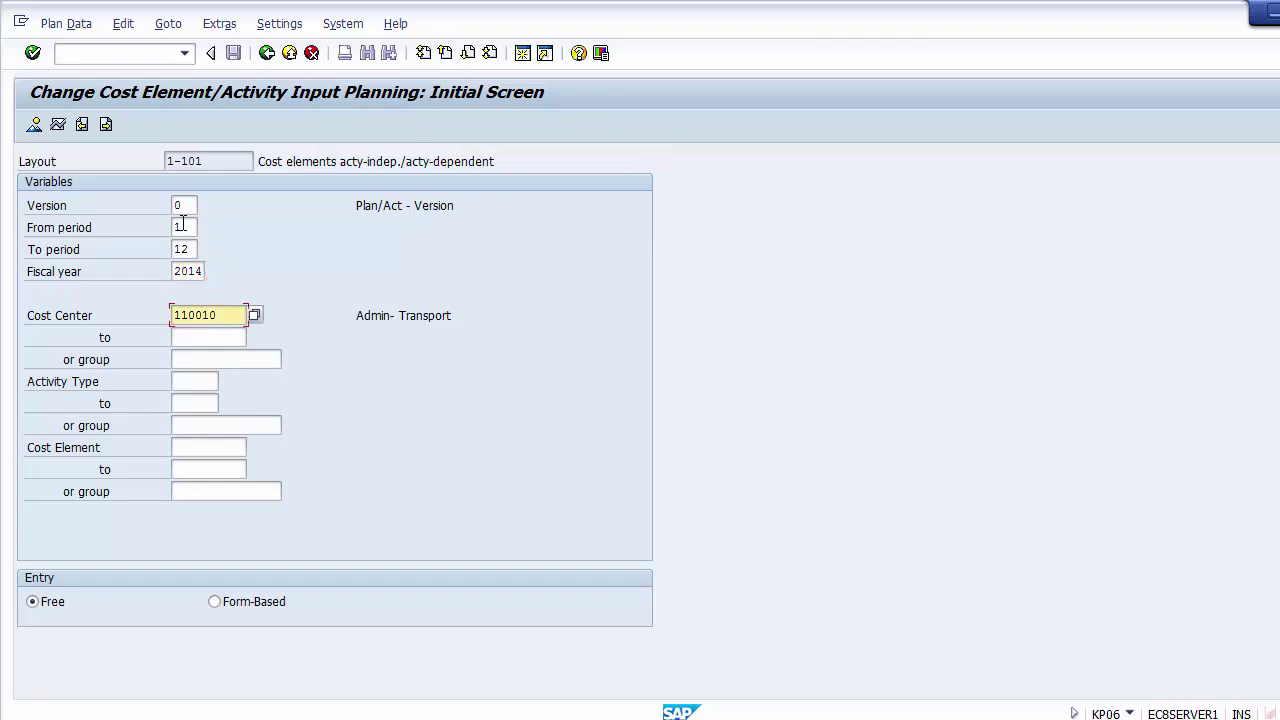
Look up the cost elements belonging to chart of accounts 1000 for the Cost Element entry
{"action": "key", "text": "Tab"}
{"action": "key", "text": "Tab"}
{"action": "key", "text": "Tab"}
{"action": "key", "text": "Tab"}
{"action": "key", "text": "Tab"}
{"action": "key", "text": "Tab"}
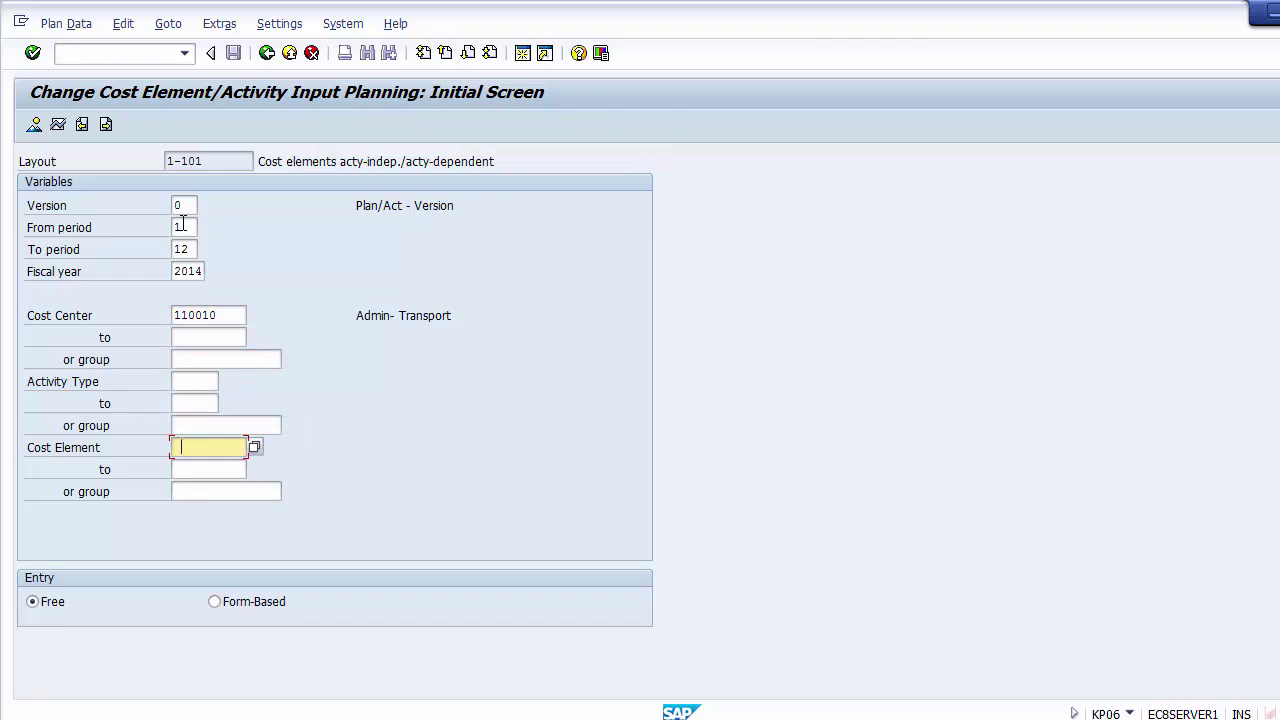
{"action": "key", "text": "F4"}
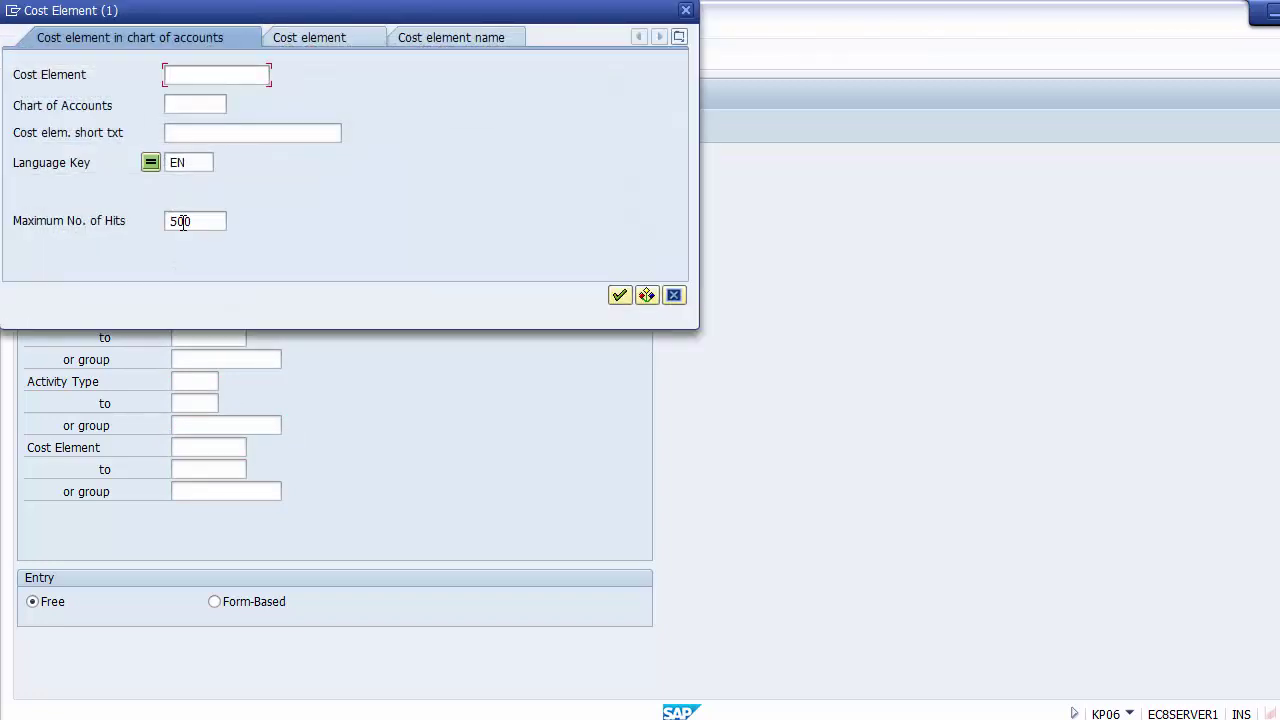
{"action": "left_click", "coordinate": [188, 103]}
{"action": "type", "text": "1000"}
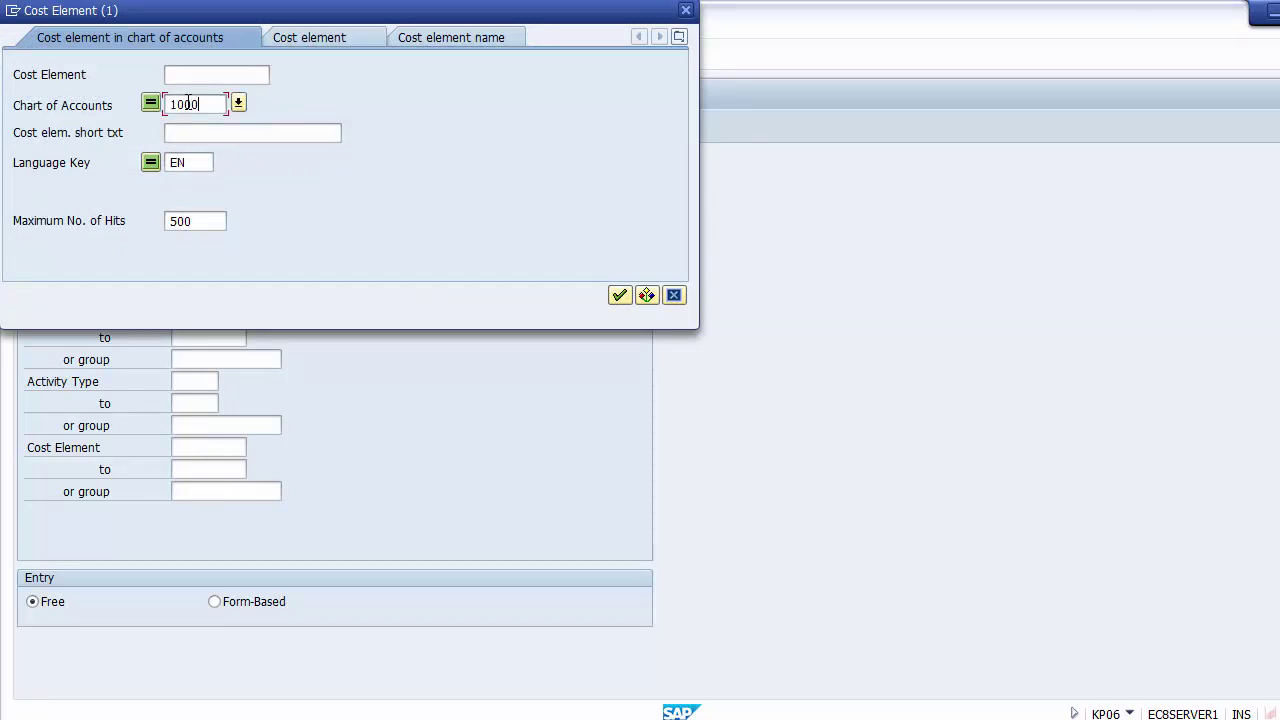
{"action": "key", "text": "Return"}
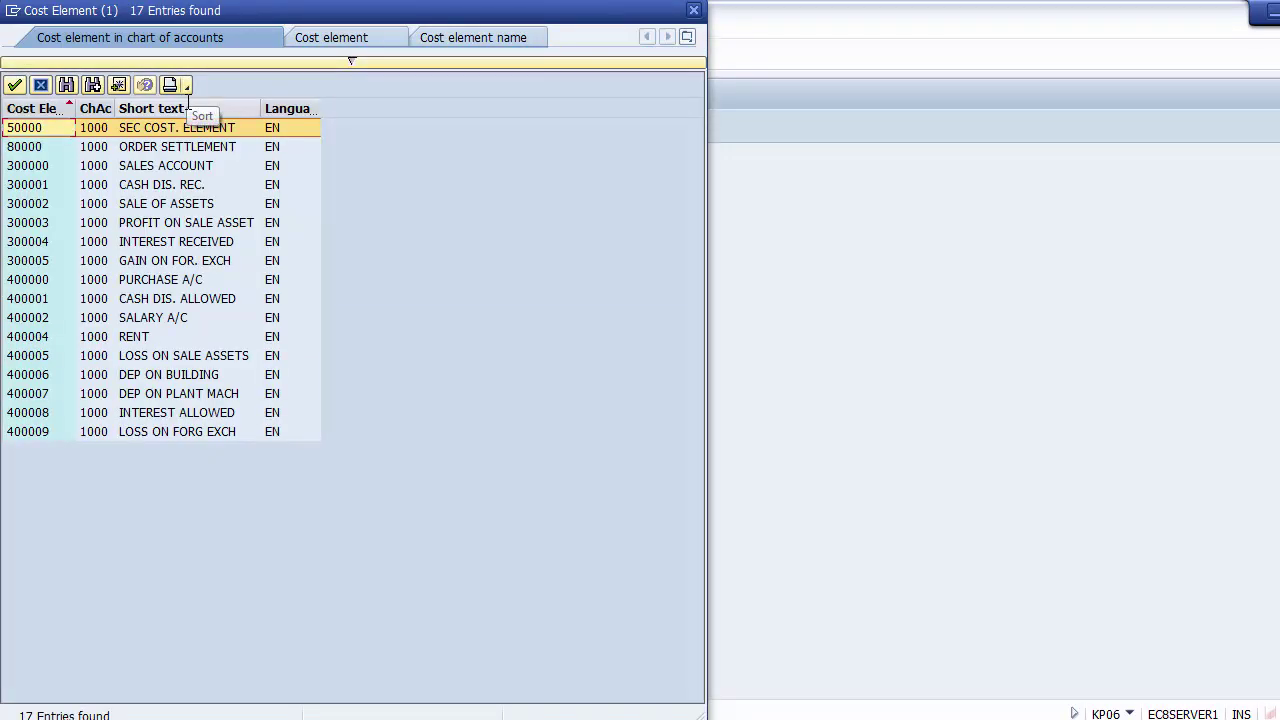
Choose RENT, 400004, from the found entries as the cost element to plan
{"action": "key", "text": "Down"}
{"action": "key", "text": "Down"}
{"action": "key", "text": "Down"}
{"action": "key", "text": "Down"}
{"action": "key", "text": "Down"}
{"action": "key", "text": "Down"}
{"action": "key", "text": "Down"}
{"action": "key", "text": "Down"}
{"action": "key", "text": "Down"}
{"action": "key", "text": "Down"}
{"action": "key", "text": "Down"}
{"action": "key", "text": "Down"}
{"action": "key", "text": "Down"}
{"action": "key", "text": "Down"}
{"action": "key", "text": "Down"}
{"action": "key", "text": "Down"}
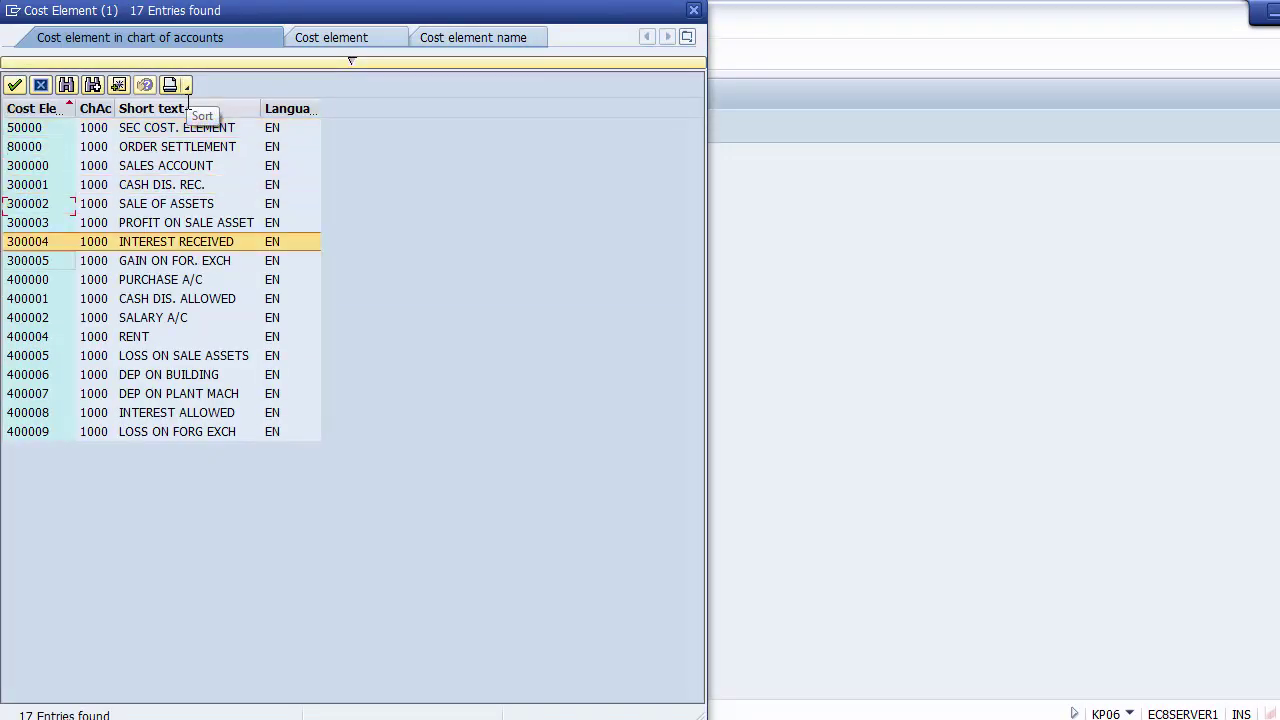
{"action": "key", "text": "Up"}
{"action": "key", "text": "Up"}
{"action": "key", "text": "Up"}
{"action": "key", "text": "Up"}
{"action": "key", "text": "Up"}
{"action": "key", "text": "Up"}
{"action": "key", "text": "Up"}
{"action": "key", "text": "Up"}
{"action": "key", "text": "Up"}
{"action": "key", "text": "Up"}
{"action": "key", "text": "Up"}
{"action": "key", "text": "Up"}
{"action": "key", "text": "Up"}
{"action": "key", "text": "Up"}
{"action": "key", "text": "Up"}
{"action": "key", "text": "Up"}
{"action": "key", "text": "Down"}
{"action": "key", "text": "Down"}
{"action": "key", "text": "Down"}
{"action": "key", "text": "Down"}
{"action": "key", "text": "Down"}
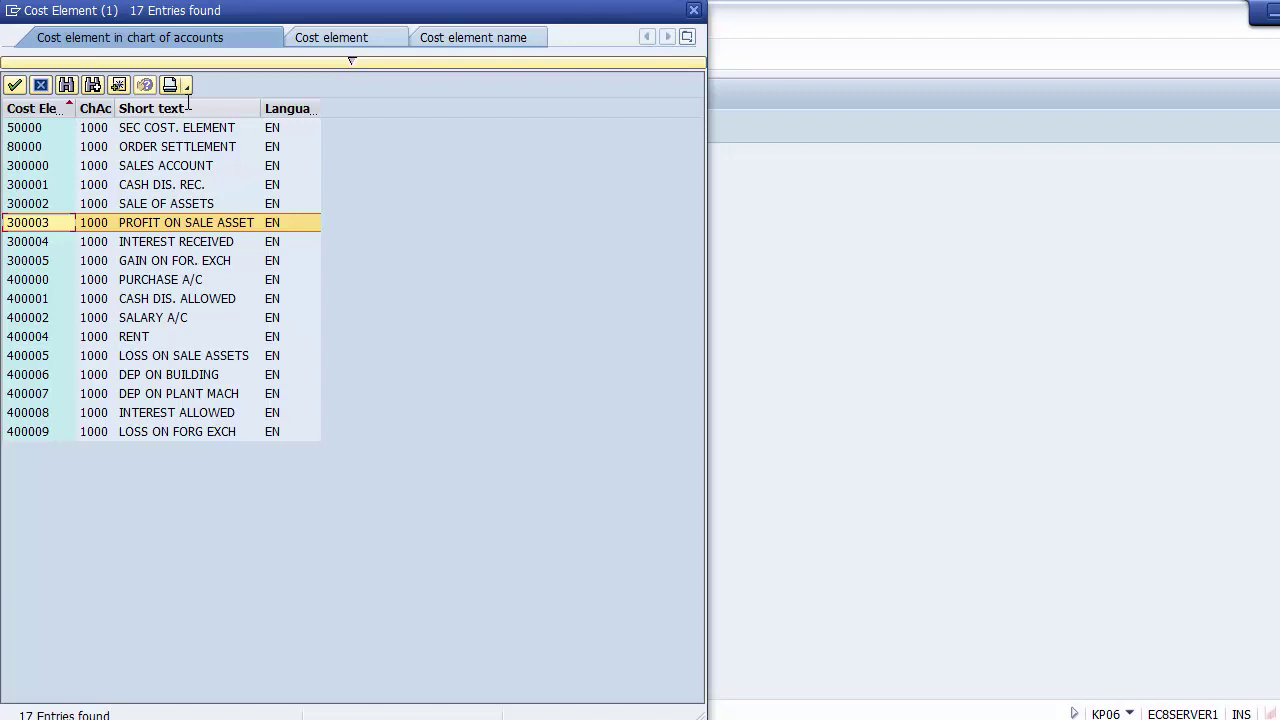
{"action": "key", "text": "Up"}
{"action": "key", "text": "Up"}
{"action": "key", "text": "Up"}
{"action": "key", "text": "Down"}
{"action": "key", "text": "Down"}
{"action": "key", "text": "Down"}
{"action": "key", "text": "Down"}
{"action": "key", "text": "Down"}
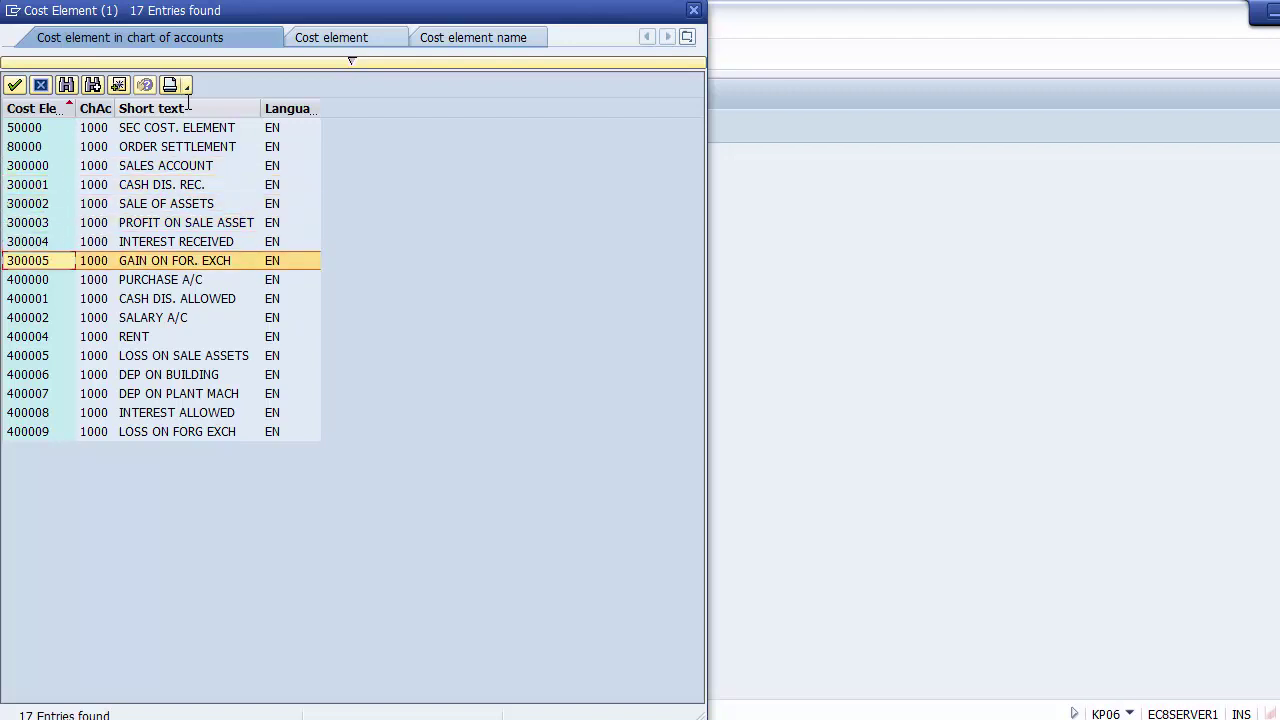
{"action": "key", "text": "Down"}
{"action": "key", "text": "Down"}
{"action": "key", "text": "Down"}
{"action": "key", "text": "Down"}
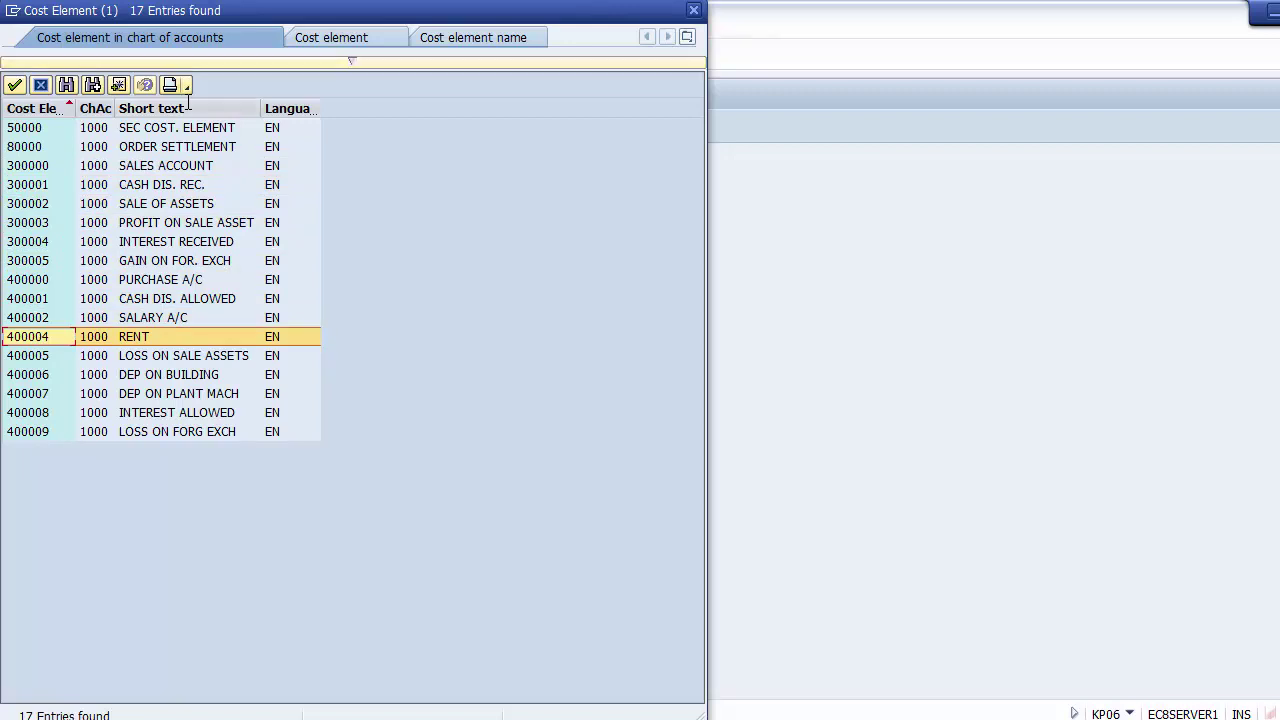
{"action": "key", "text": "Return"}
{"action": "double_click", "coordinate": [241, 446]}
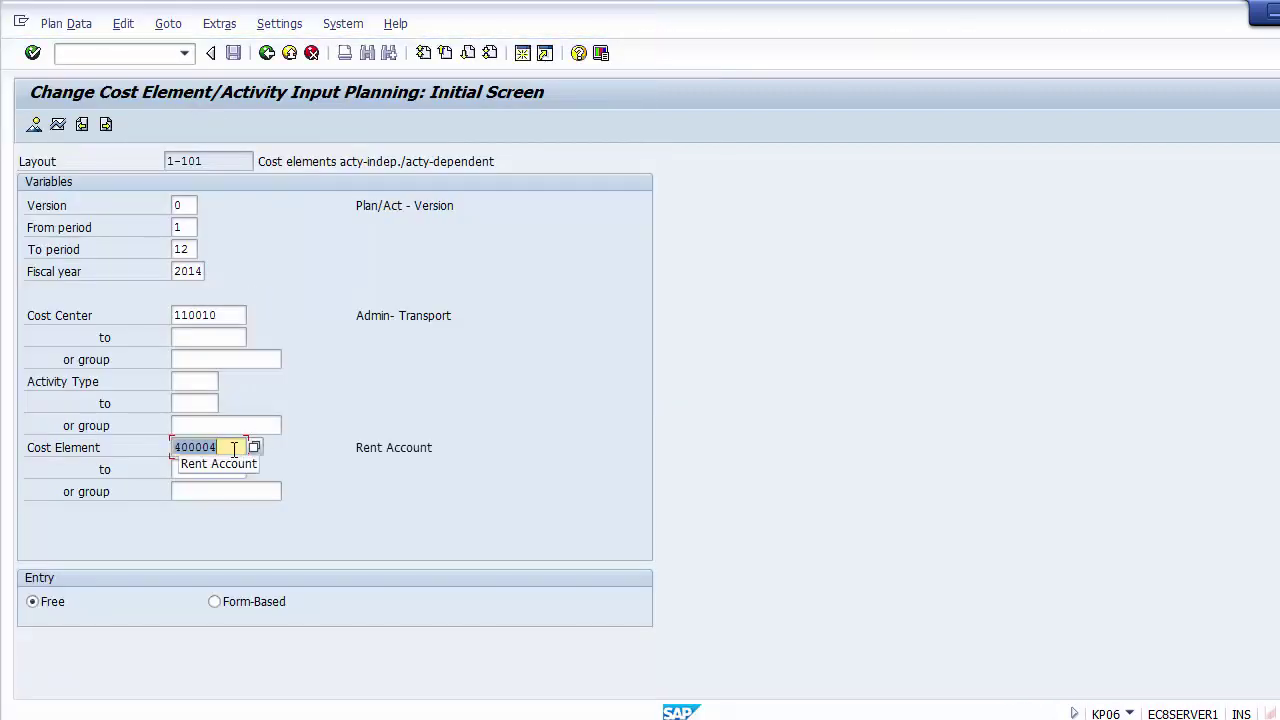
{"action": "left_click", "coordinate": [234, 448]}
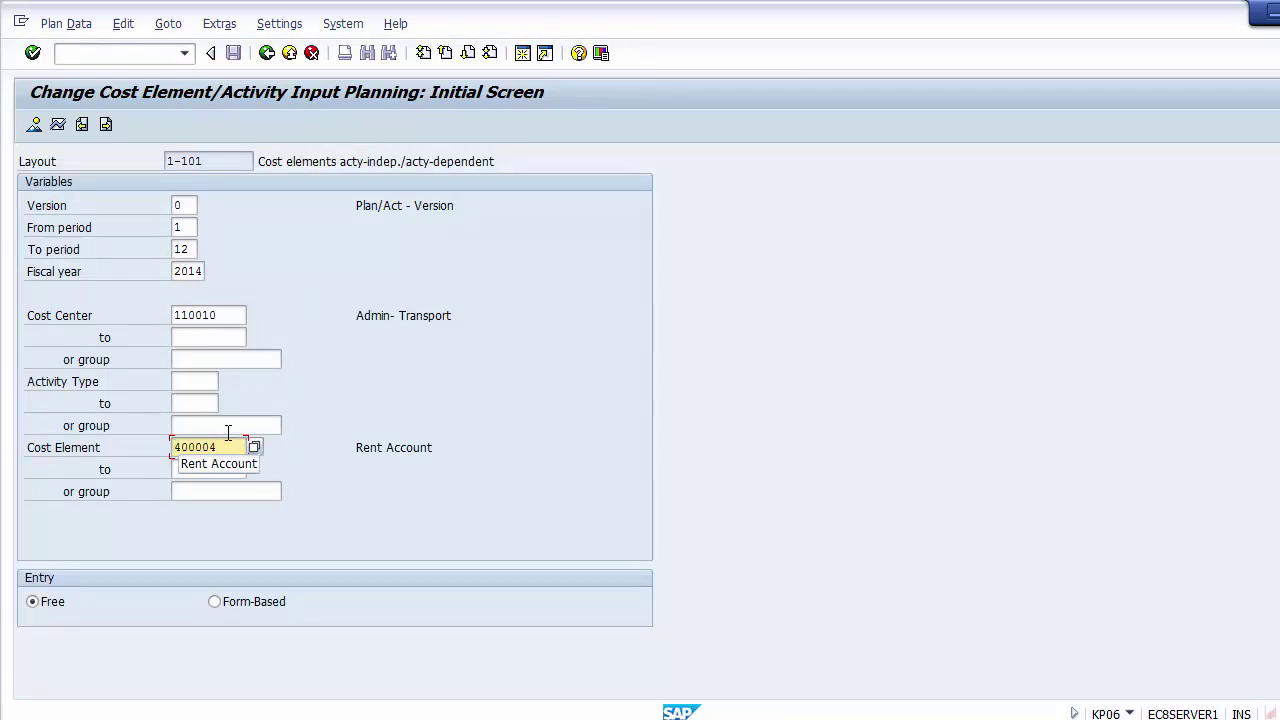
{"action": "left_click", "coordinate": [224, 316]}
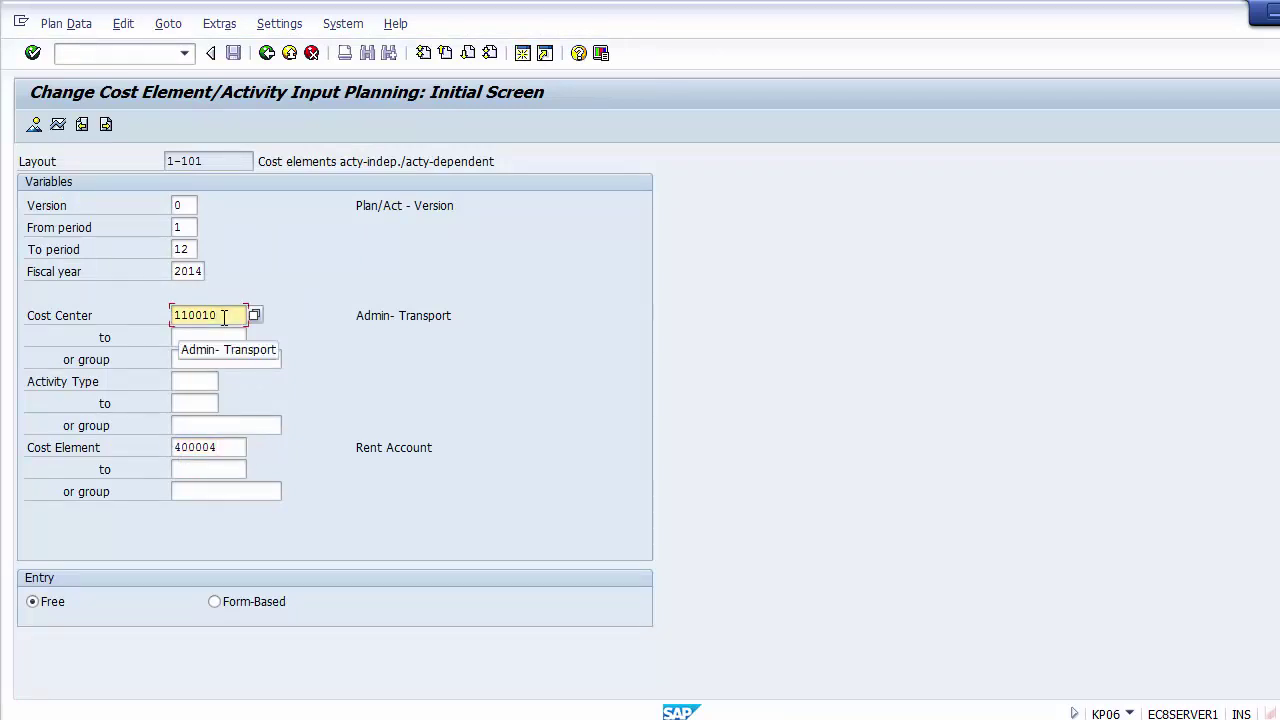
{"action": "left_click", "coordinate": [224, 448]}
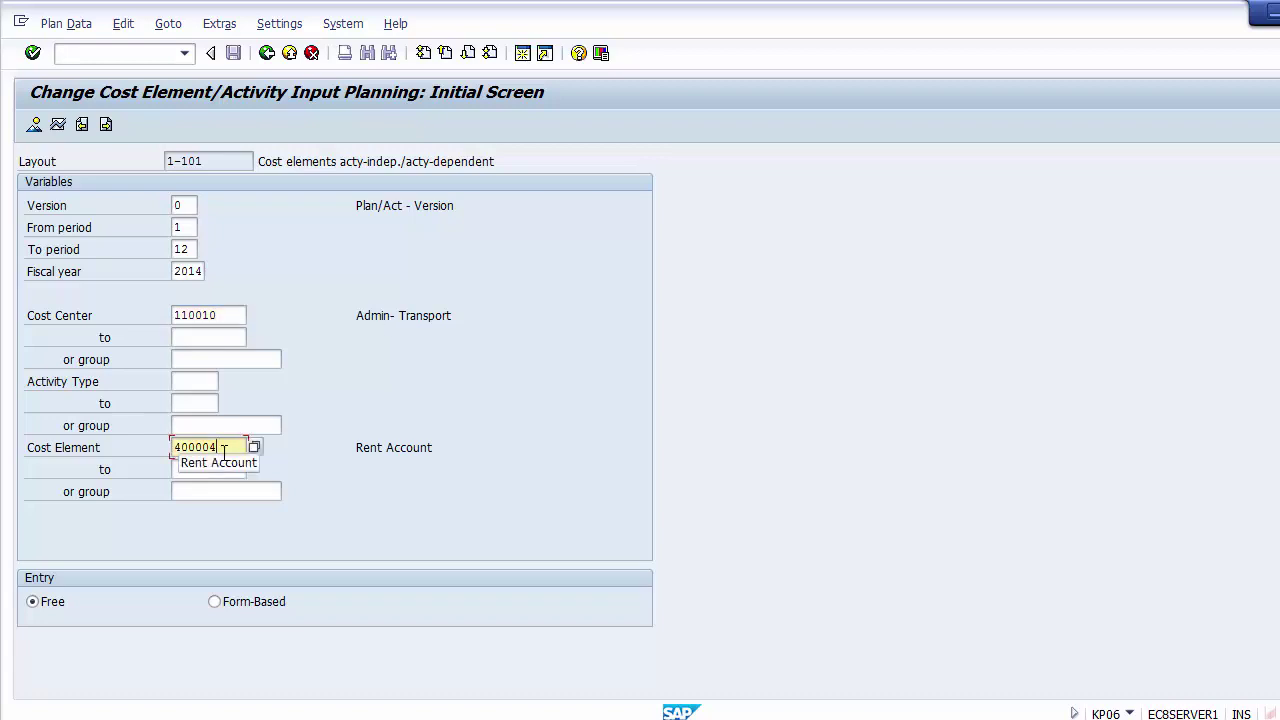
{"action": "key", "text": "BackSpace"}
{"action": "key", "text": "BackSpace"}
{"action": "key", "text": "BackSpace"}
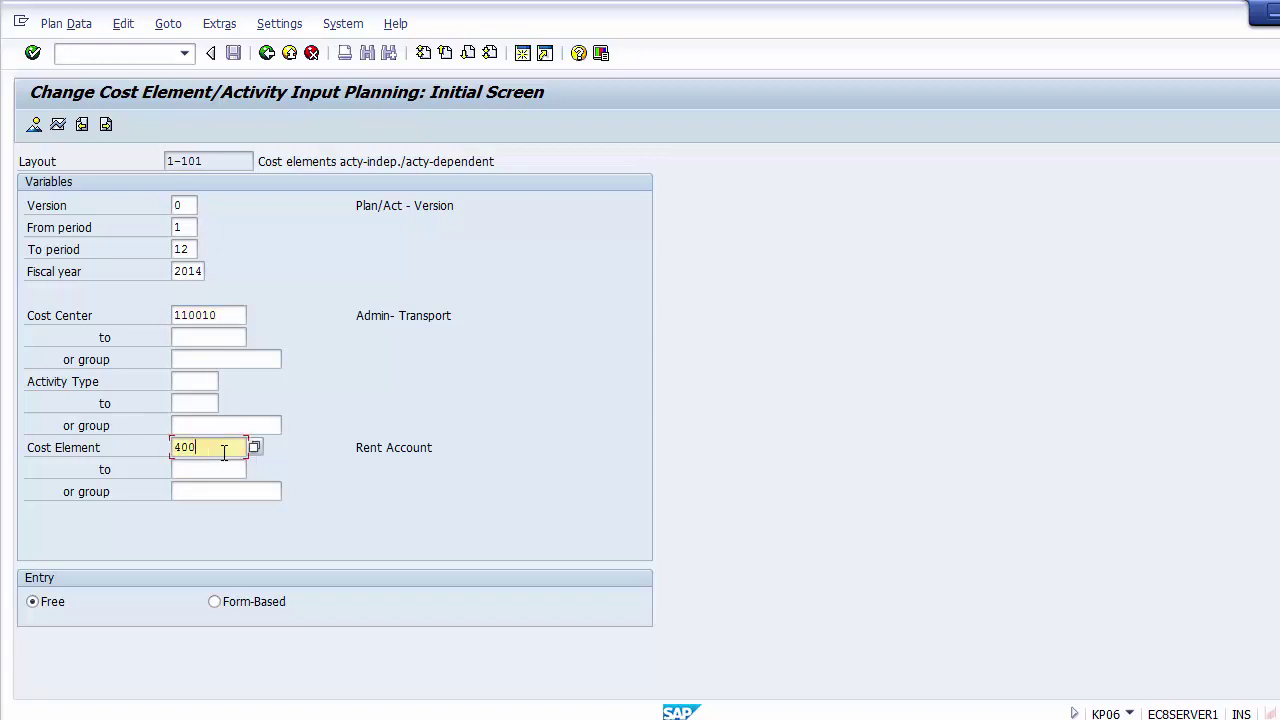
{"action": "type", "text": "004"}
{"action": "left_click", "coordinate": [421, 421]}
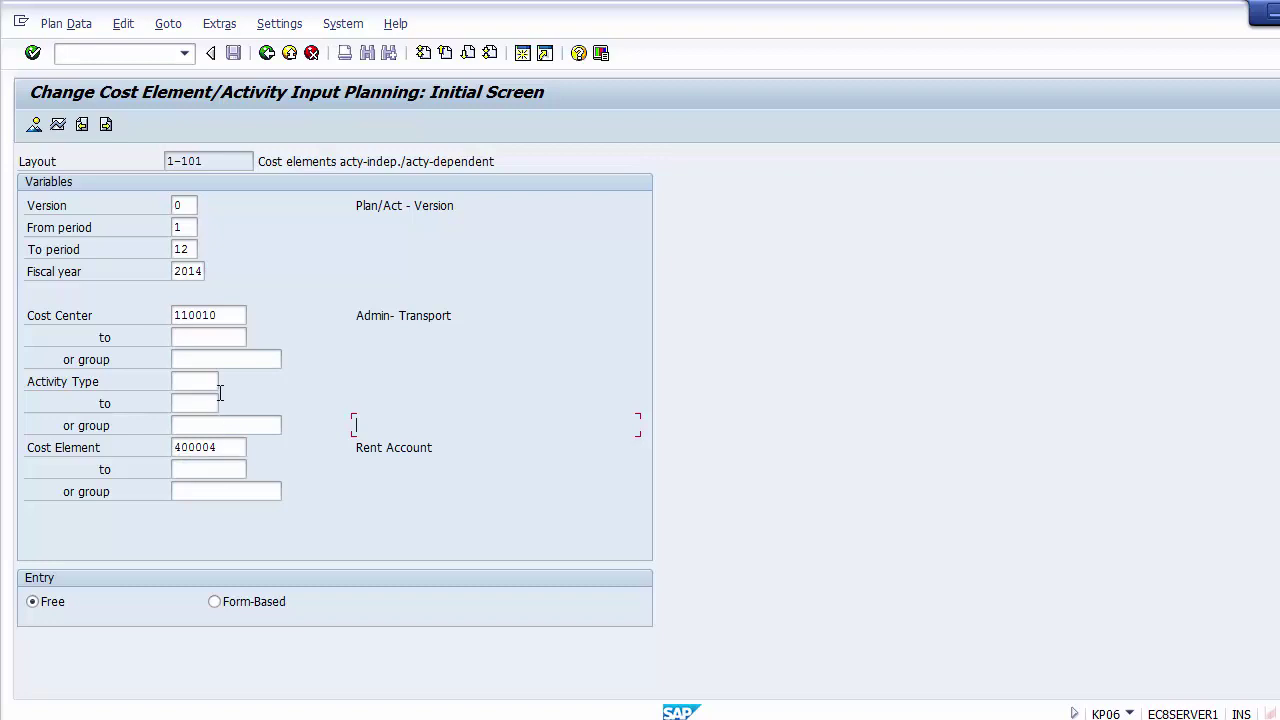
Set the planning start period to 10 and open the planning overview for cost center 110010
{"action": "left_click", "coordinate": [34, 126]}
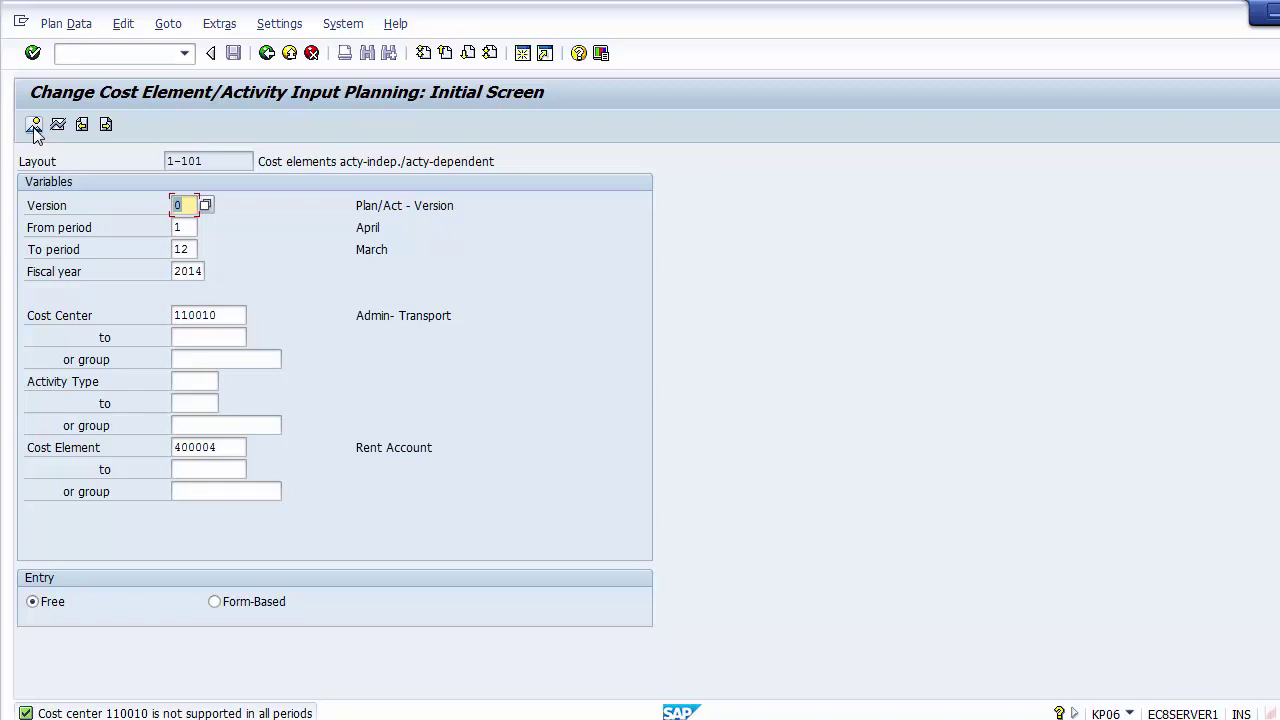
{"action": "key", "text": "Down"}
{"action": "key", "text": "Down"}
{"action": "key", "text": "Down"}
{"action": "key", "text": "Down"}
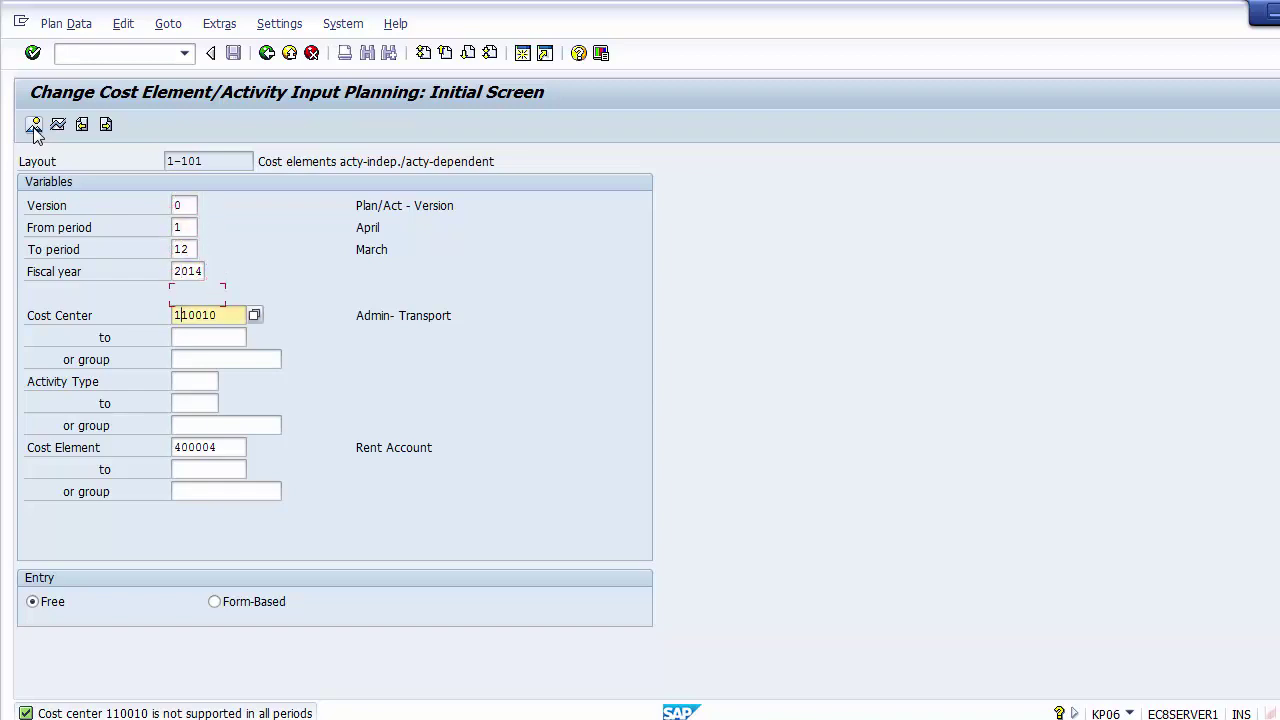
{"action": "key", "text": "Up"}
{"action": "key", "text": "Up"}
{"action": "key", "text": "Up"}
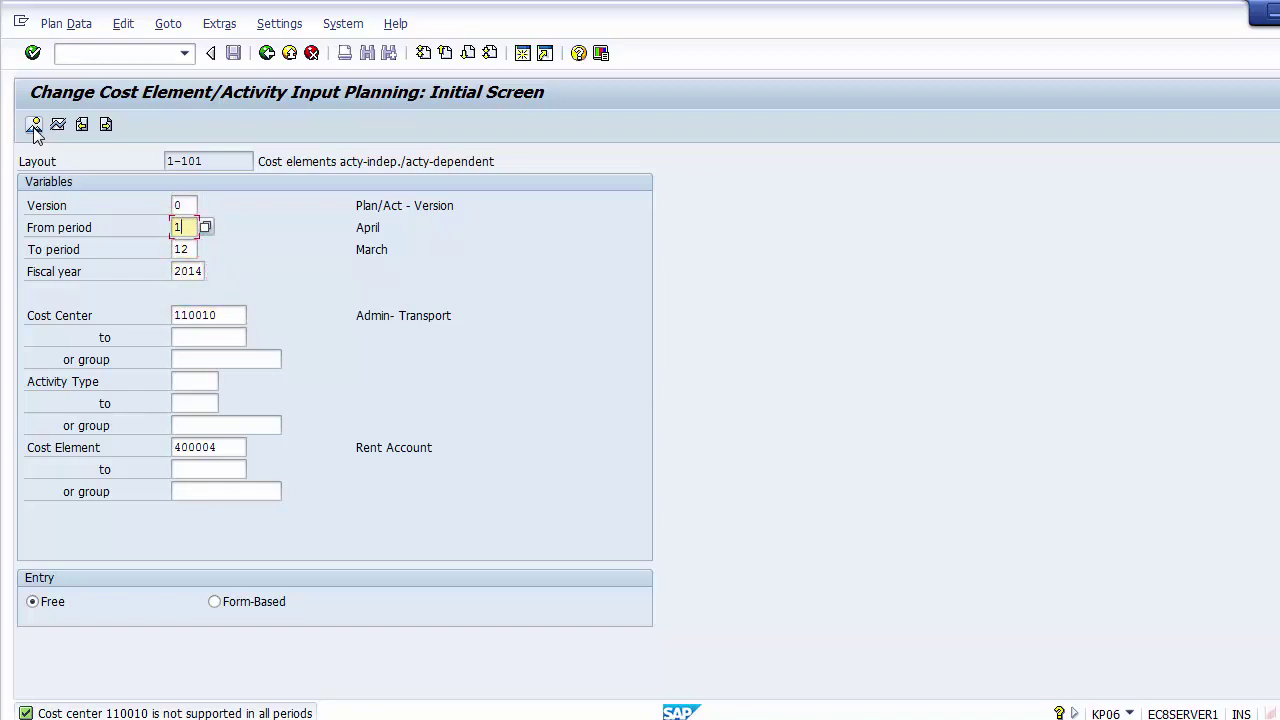
{"action": "key", "text": "BackSpace"}
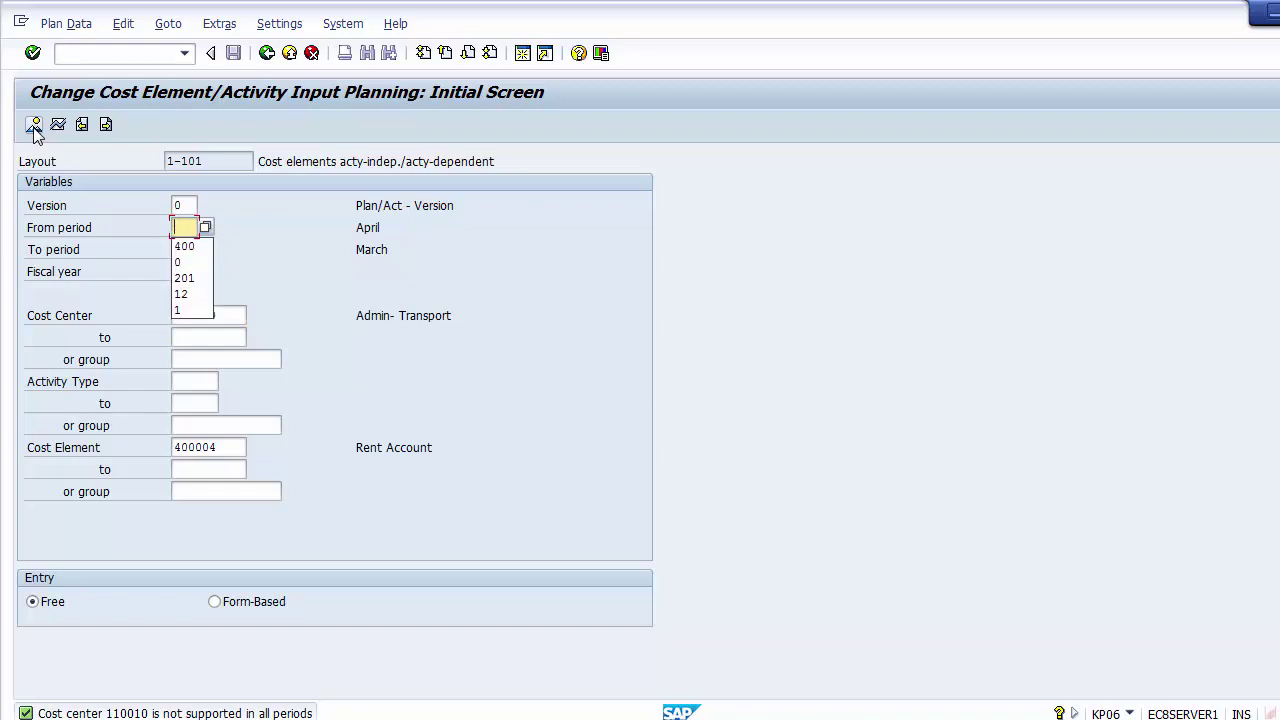
{"action": "type", "text": "10"}
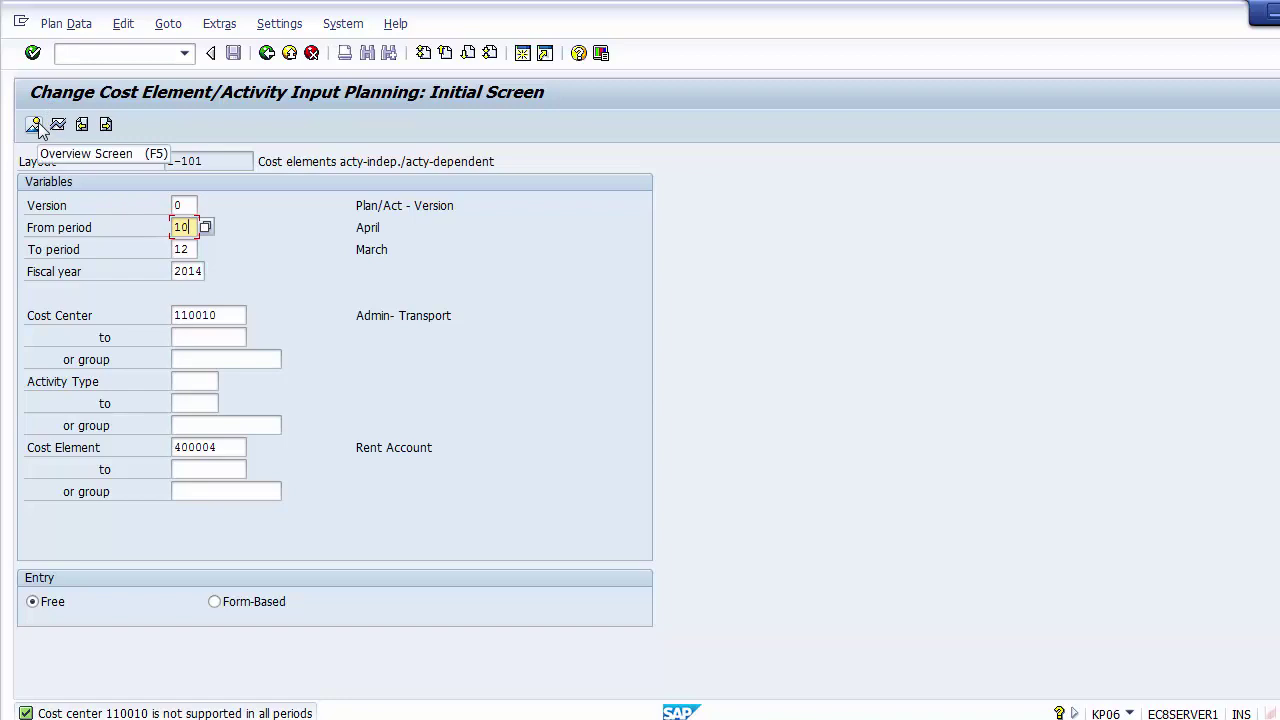
{"action": "left_click", "coordinate": [35, 124]}
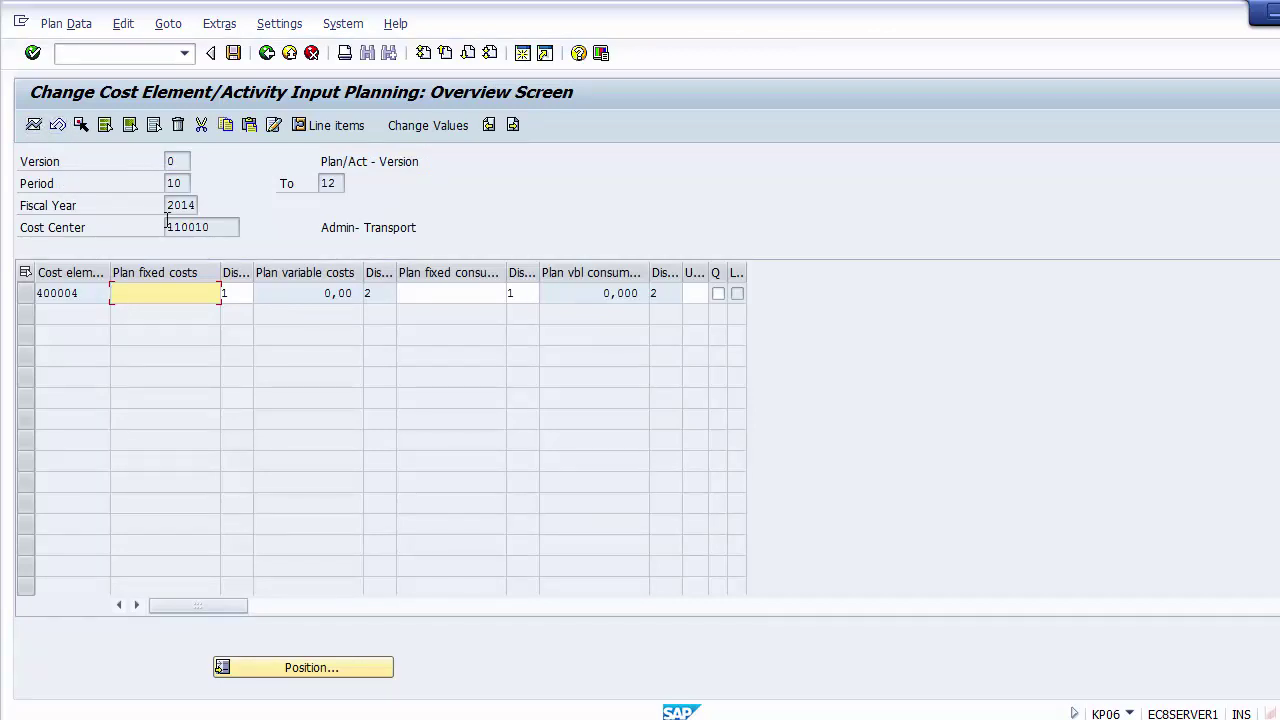
{"action": "left_click_drag", "start_coordinate": [214, 224], "coordinate": [153, 235]}
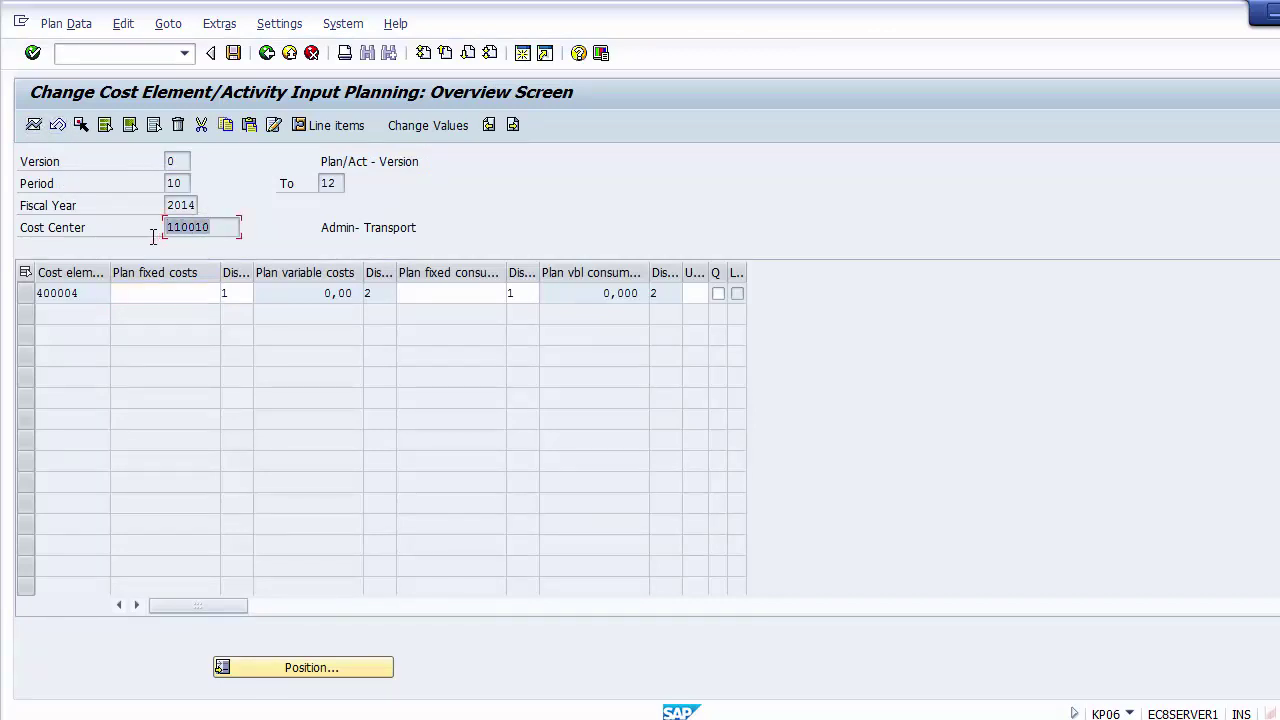
Plan fixed costs of 12000 for cost element 400004 on cost center 110010 and save the planning data
{"action": "left_click_drag", "start_coordinate": [98, 291], "coordinate": [21, 291]}
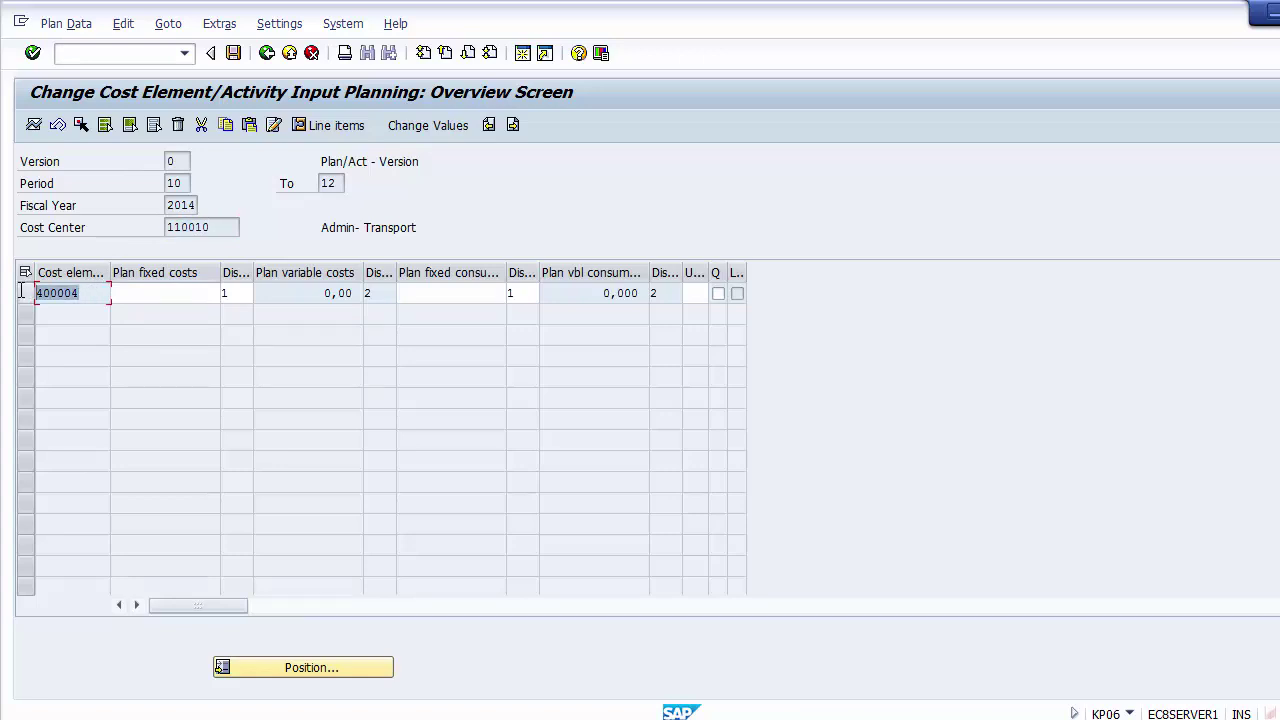
{"action": "left_click", "coordinate": [169, 294]}
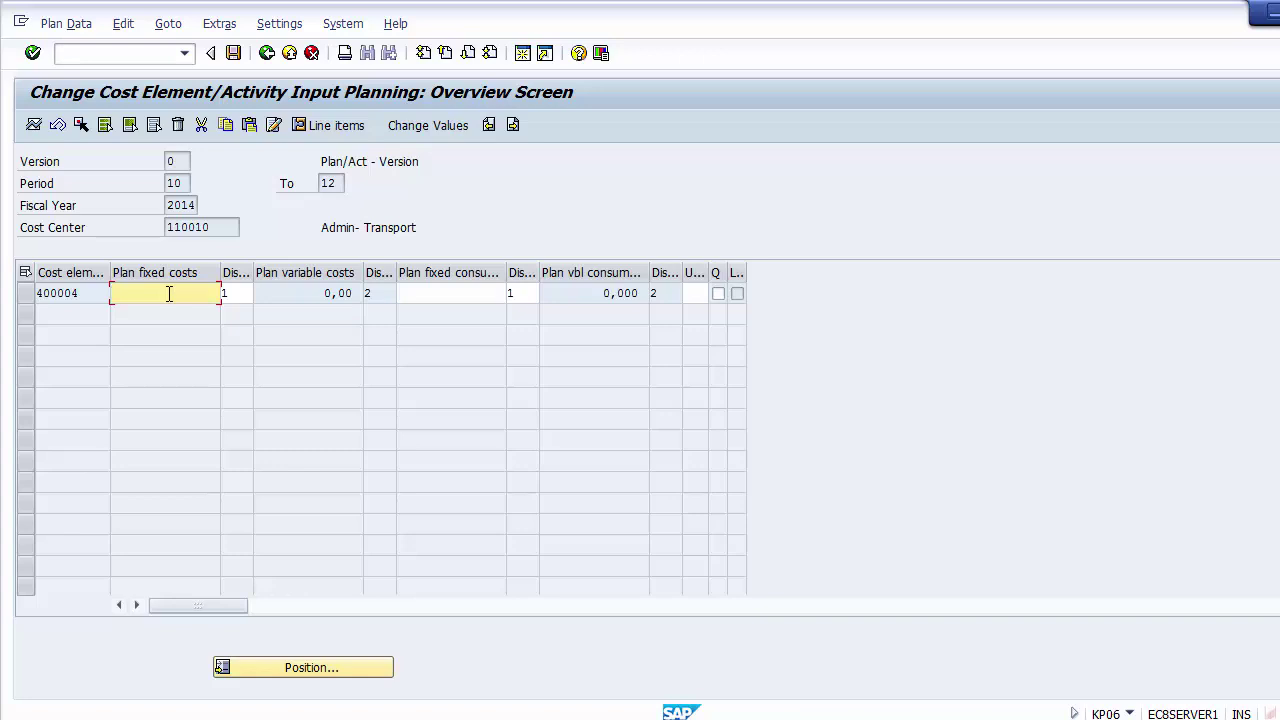
{"action": "left_click", "coordinate": [185, 185]}
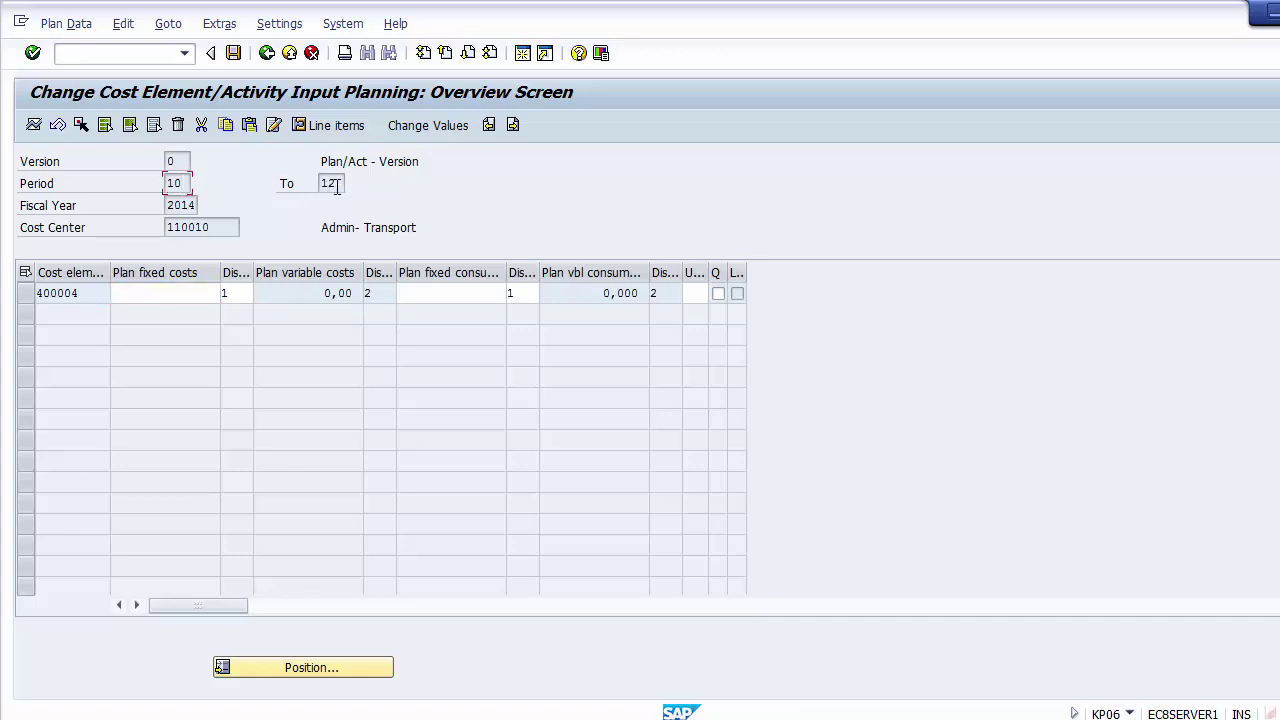
{"action": "left_click", "coordinate": [188, 294]}
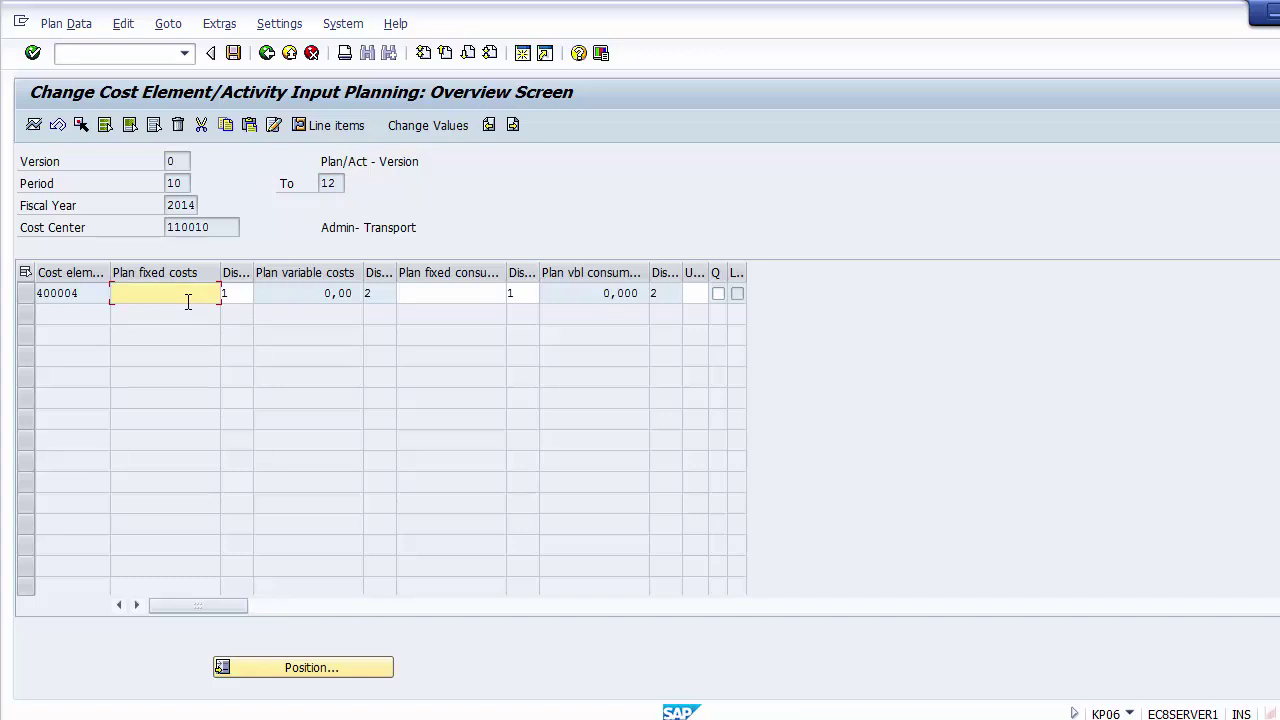
{"action": "type", "text": "12000"}
{"action": "key", "text": "Return"}
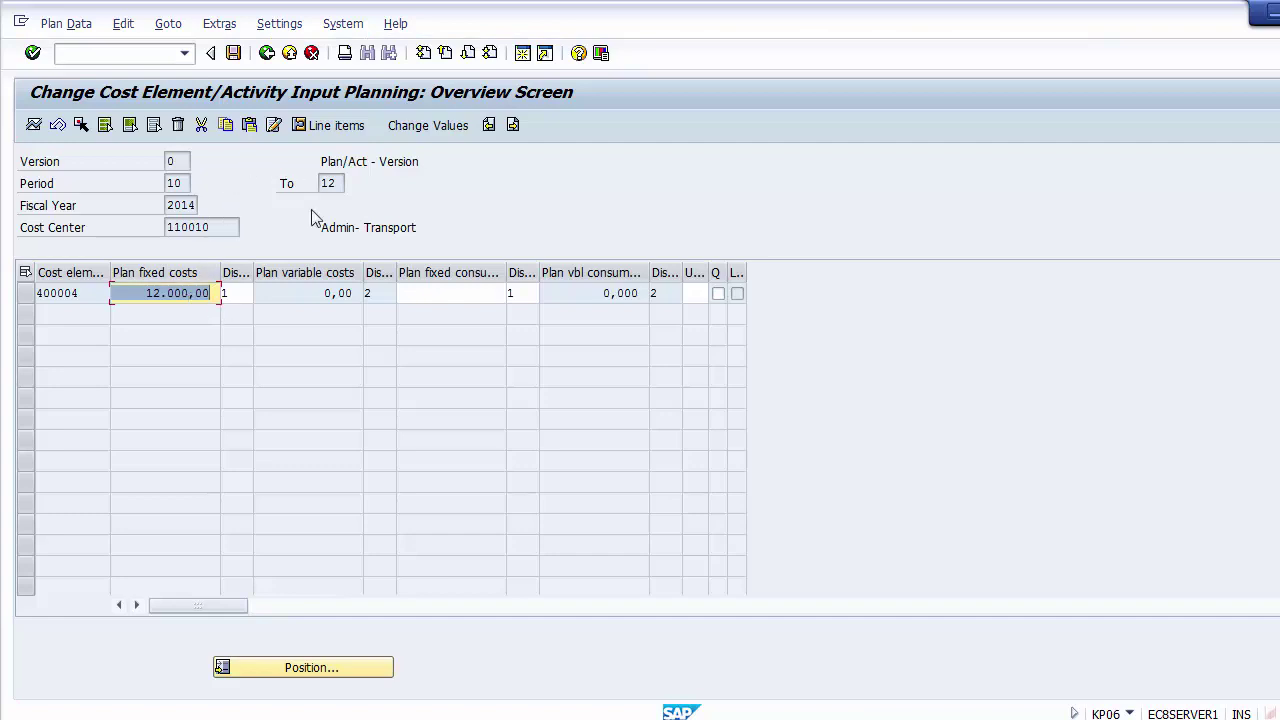
{"action": "left_click", "coordinate": [234, 54]}
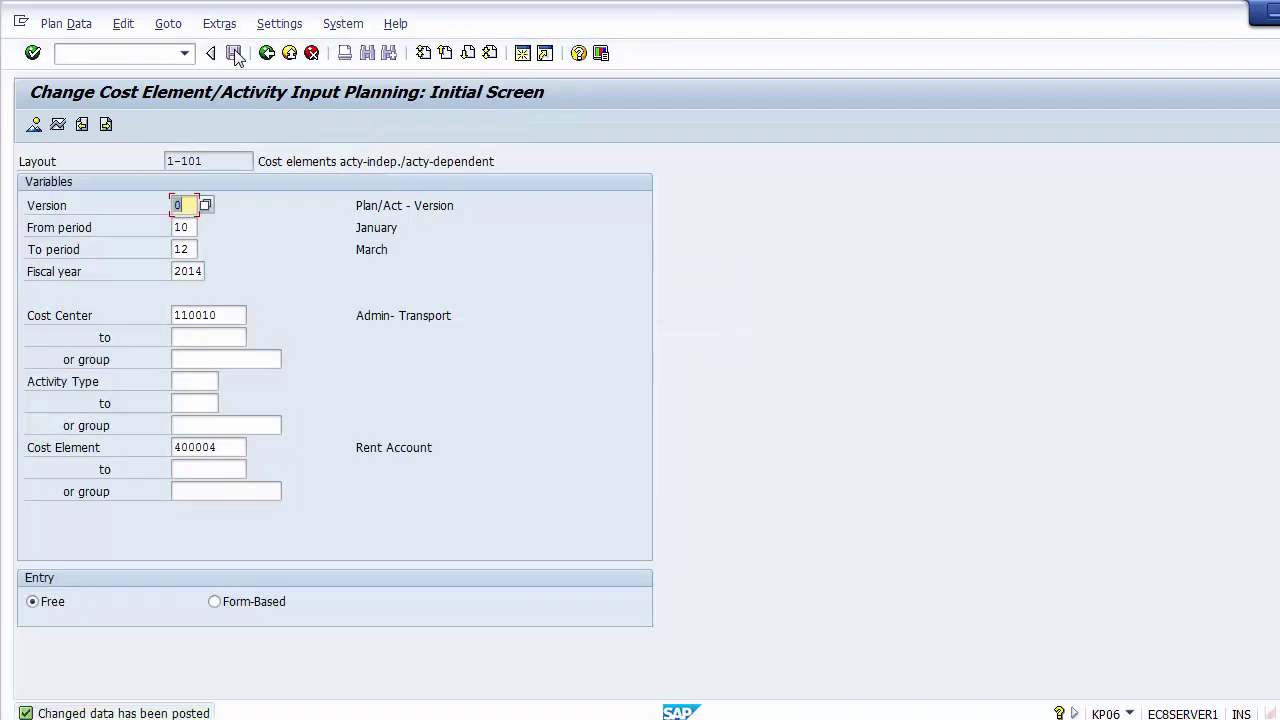
Reopen the planning overview and display the available distribution keys for the fixed costs of cost element 400004
{"action": "left_click", "coordinate": [34, 127]}
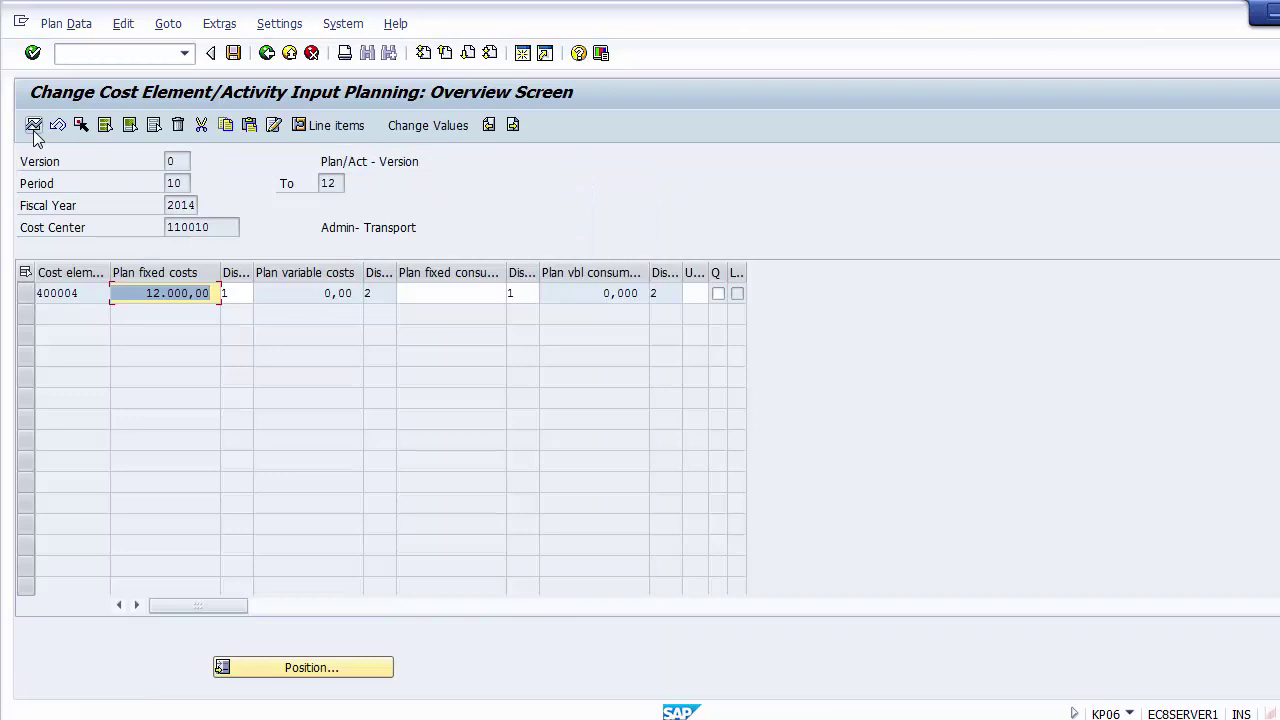
{"action": "left_click", "coordinate": [240, 293]}
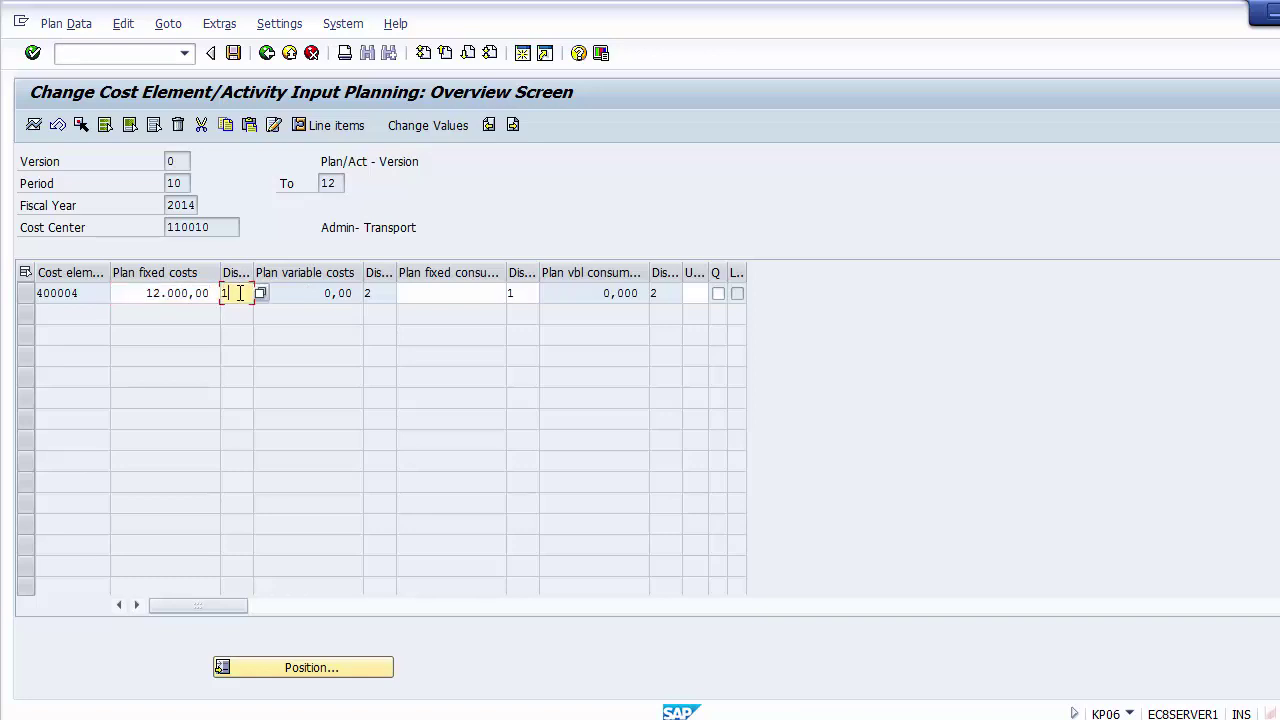
{"action": "key", "text": "Return"}
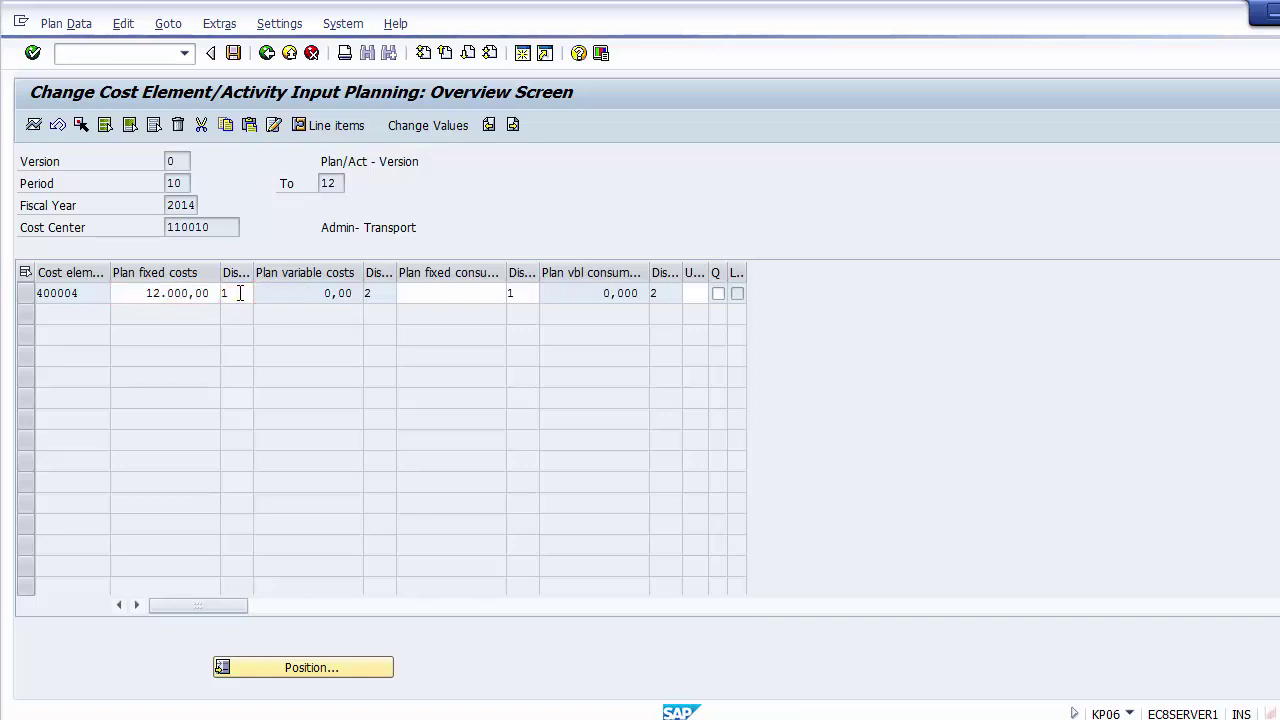
{"action": "key", "text": "F4"}
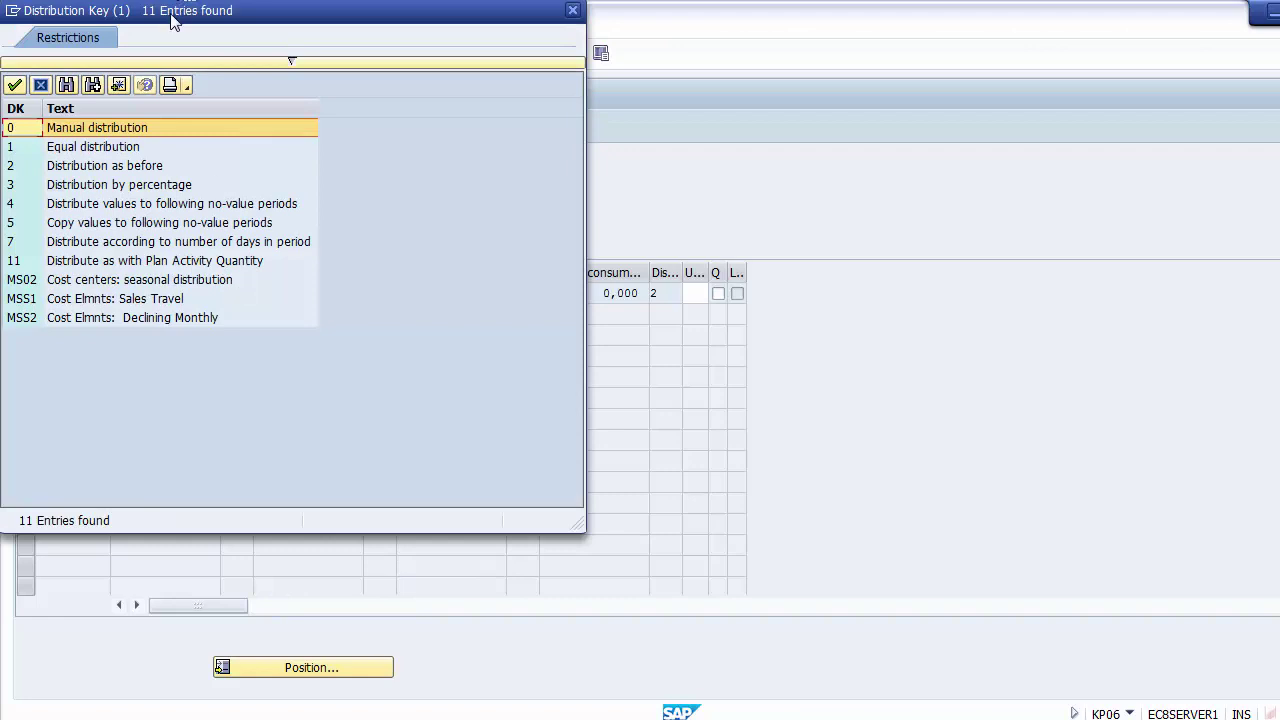
{"action": "left_click_drag", "start_coordinate": [163, 20], "coordinate": [651, 120]}
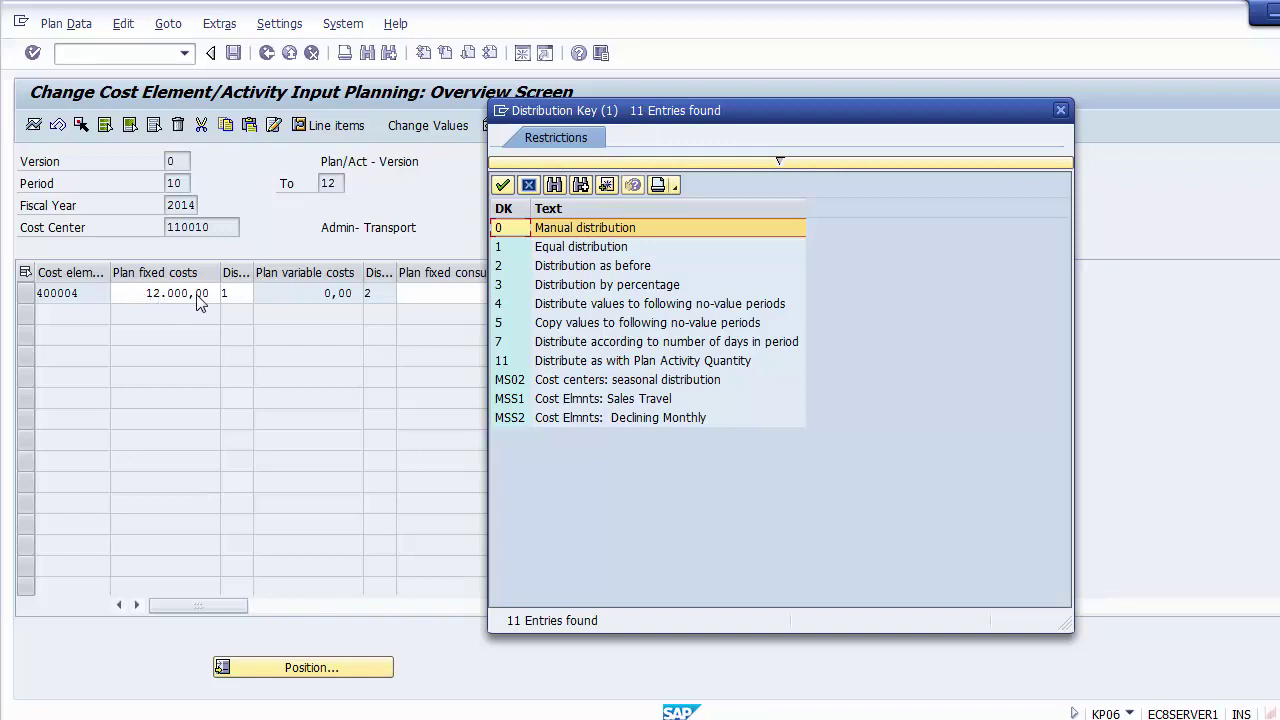
Choose key 1, Equal distribution, for the fixed costs of cost element 400004
{"action": "left_click", "coordinate": [550, 250]}
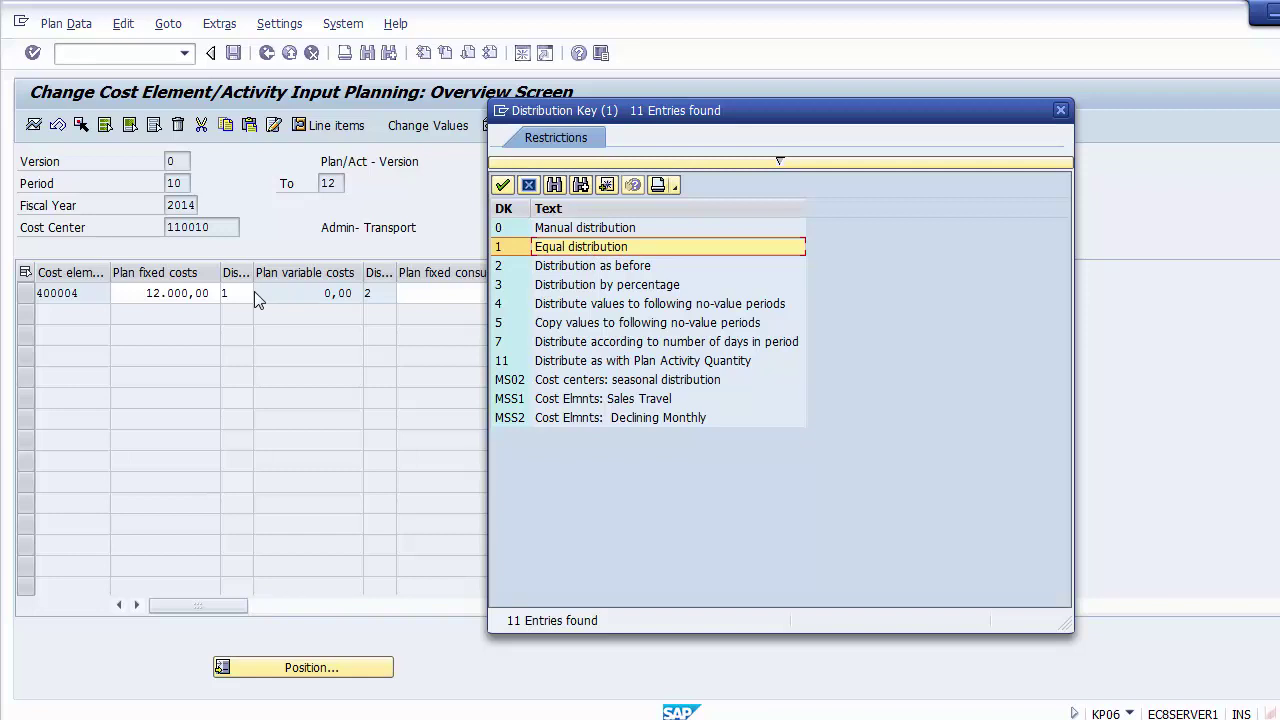
{"action": "key", "text": "Down"}
{"action": "key", "text": "Down"}
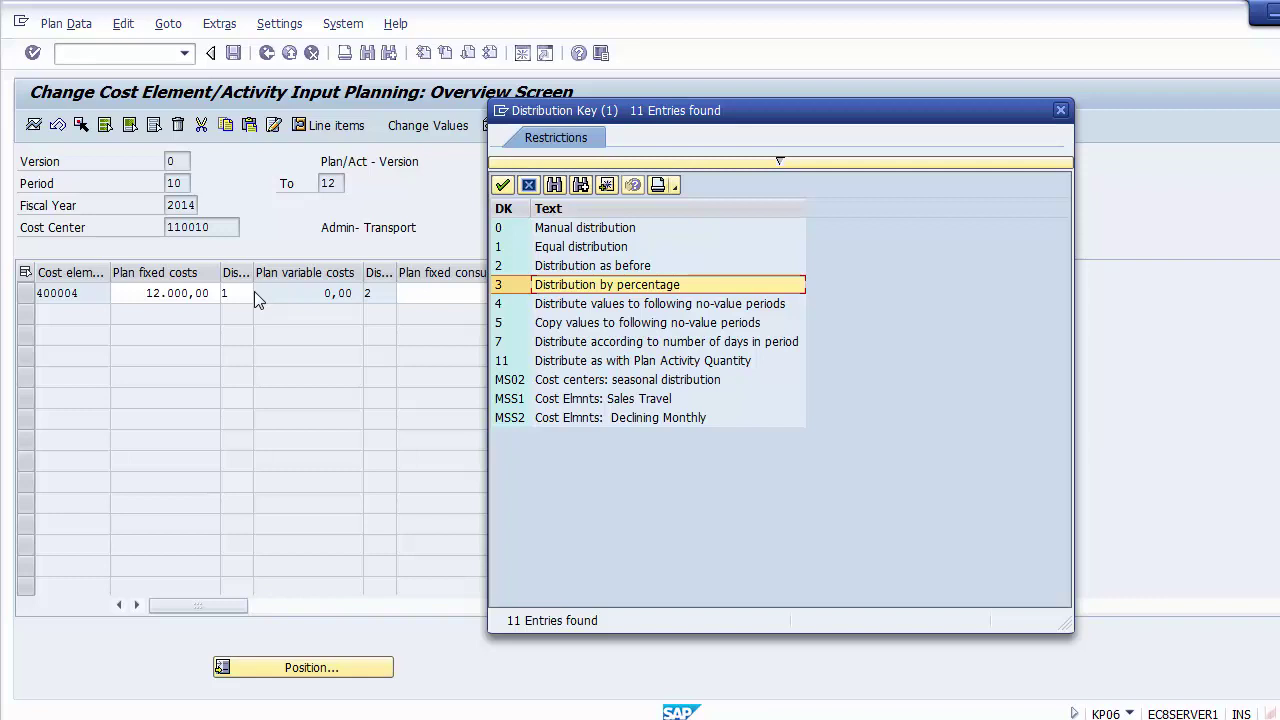
{"action": "key", "text": "Up"}
{"action": "key", "text": "Up"}
{"action": "key", "text": "Up"}
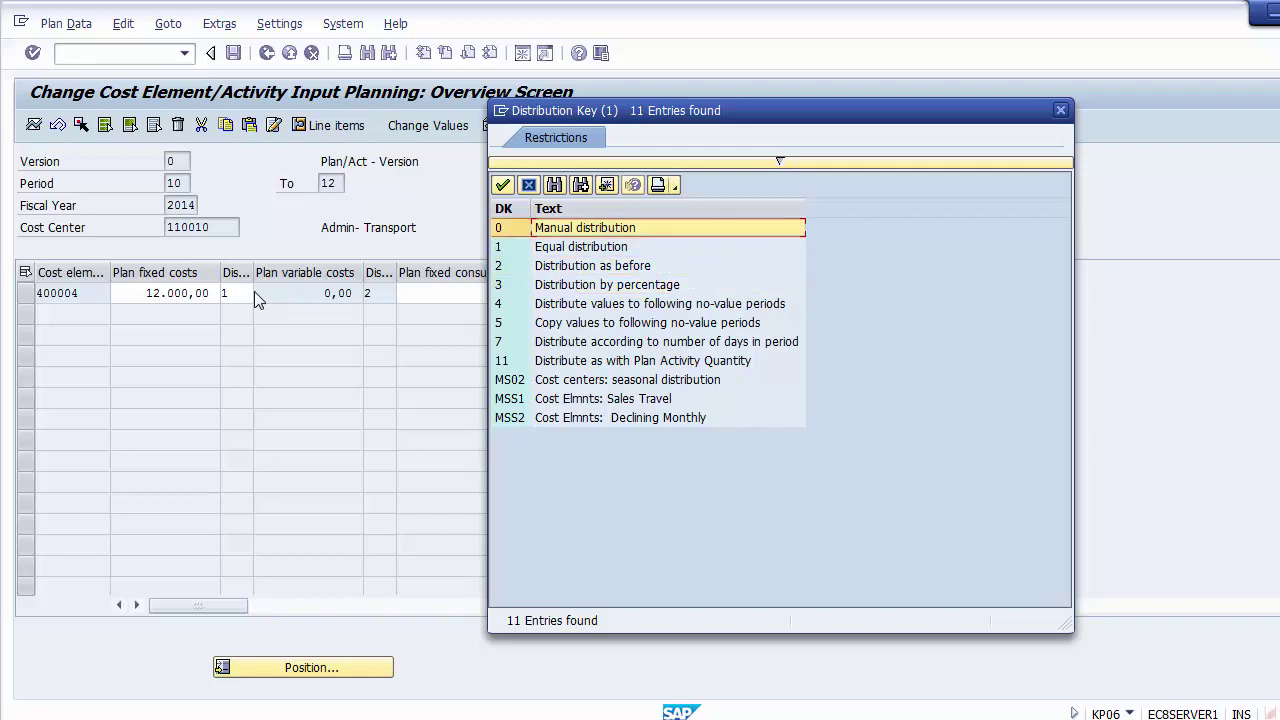
{"action": "left_click", "coordinate": [549, 247]}
{"action": "double_click", "coordinate": [549, 247]}
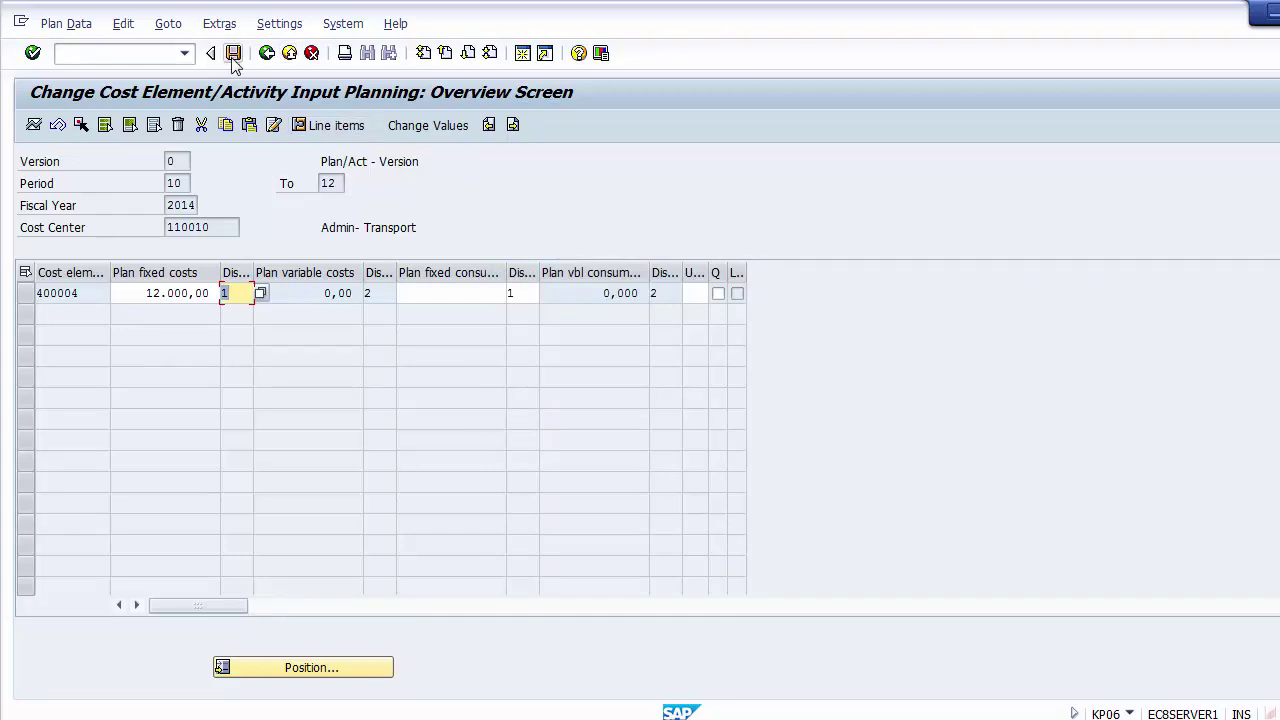
Save the planning for cost center 110010, leave the transaction and start KP06 again
{"action": "left_click", "coordinate": [174, 293]}
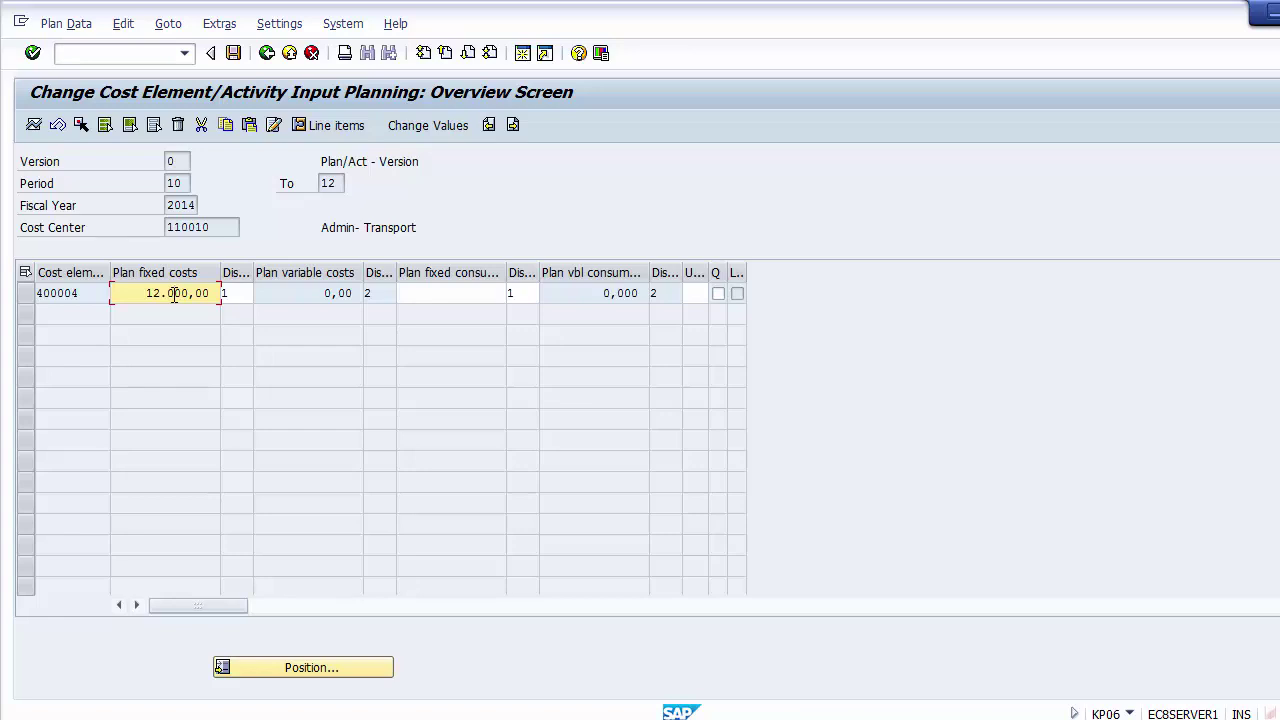
{"action": "left_click", "coordinate": [234, 292]}
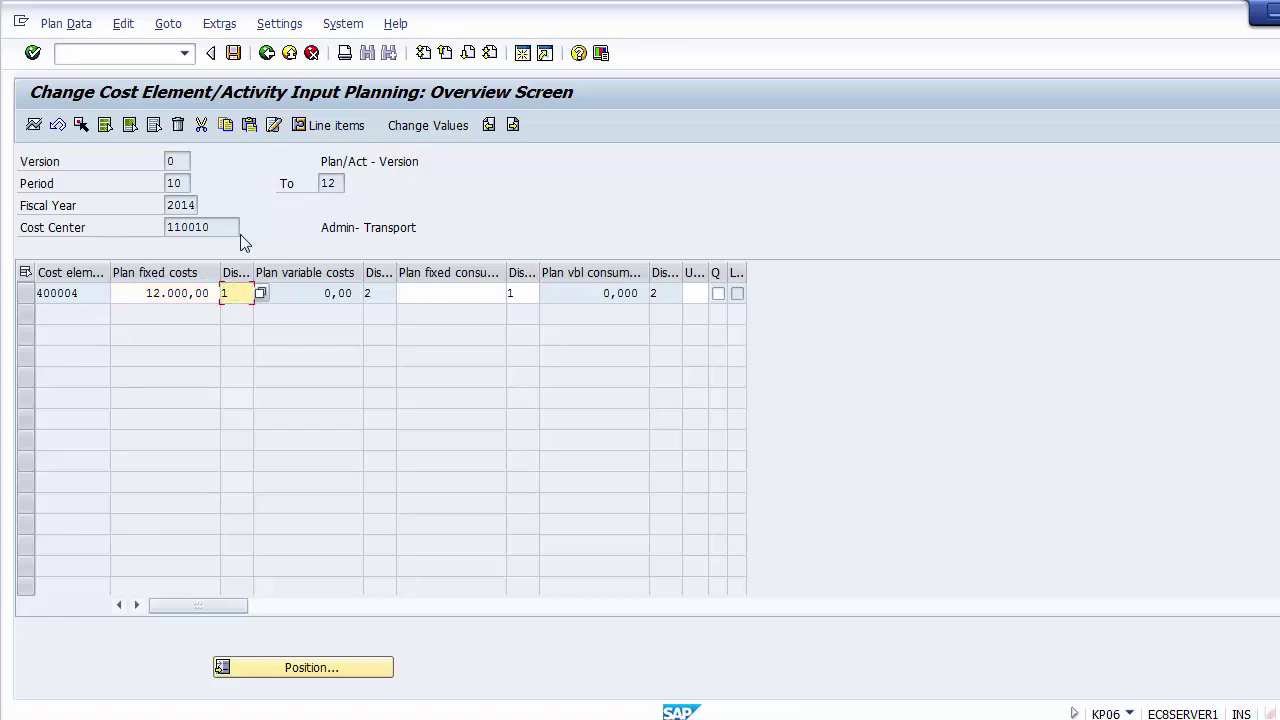
{"action": "left_click", "coordinate": [234, 53]}
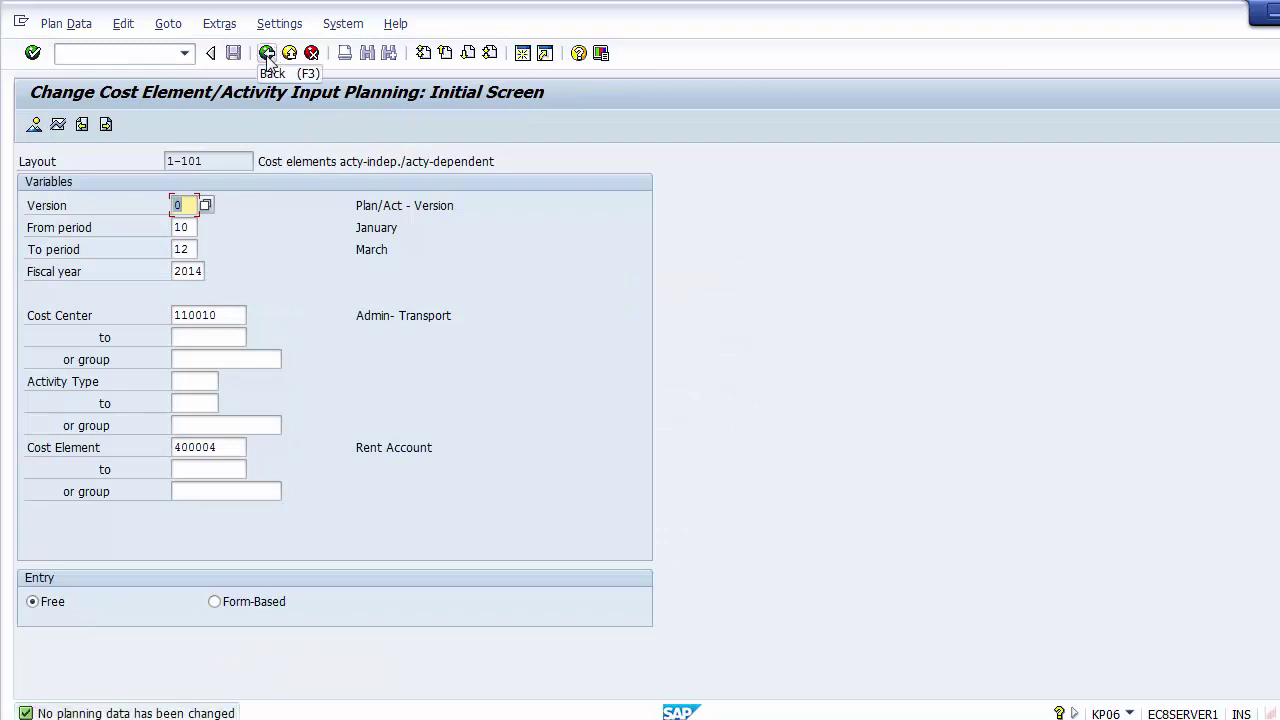
{"action": "left_click", "coordinate": [267, 55]}
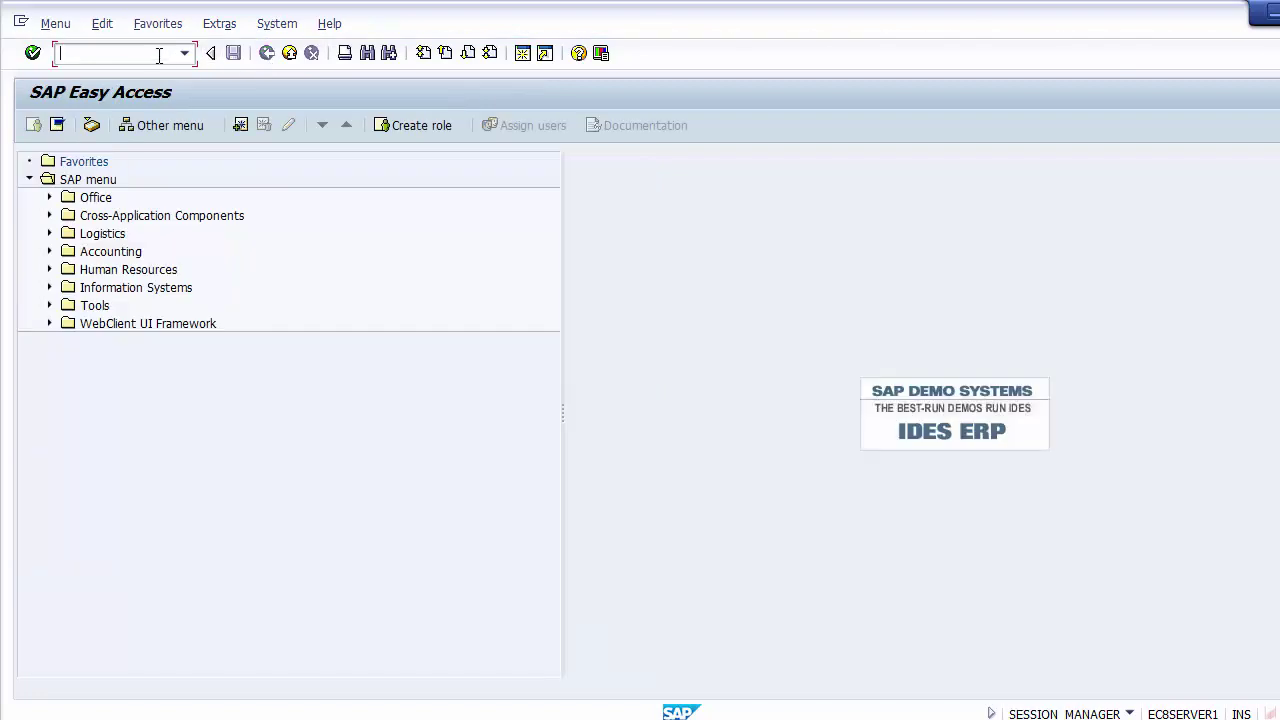
{"action": "type", "text": "kp06"}
{"action": "key", "text": "Return"}
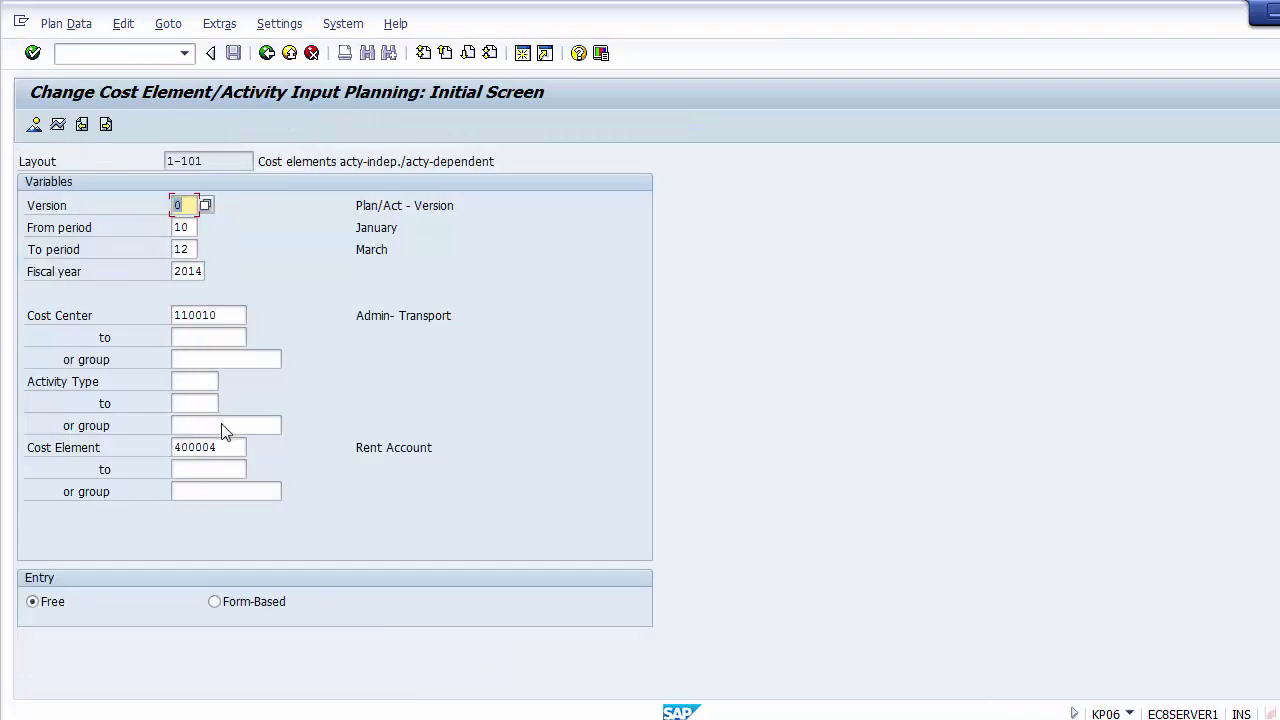
Set the cost element range for planning from 400001 to 400020
{"action": "left_click", "coordinate": [226, 447]}
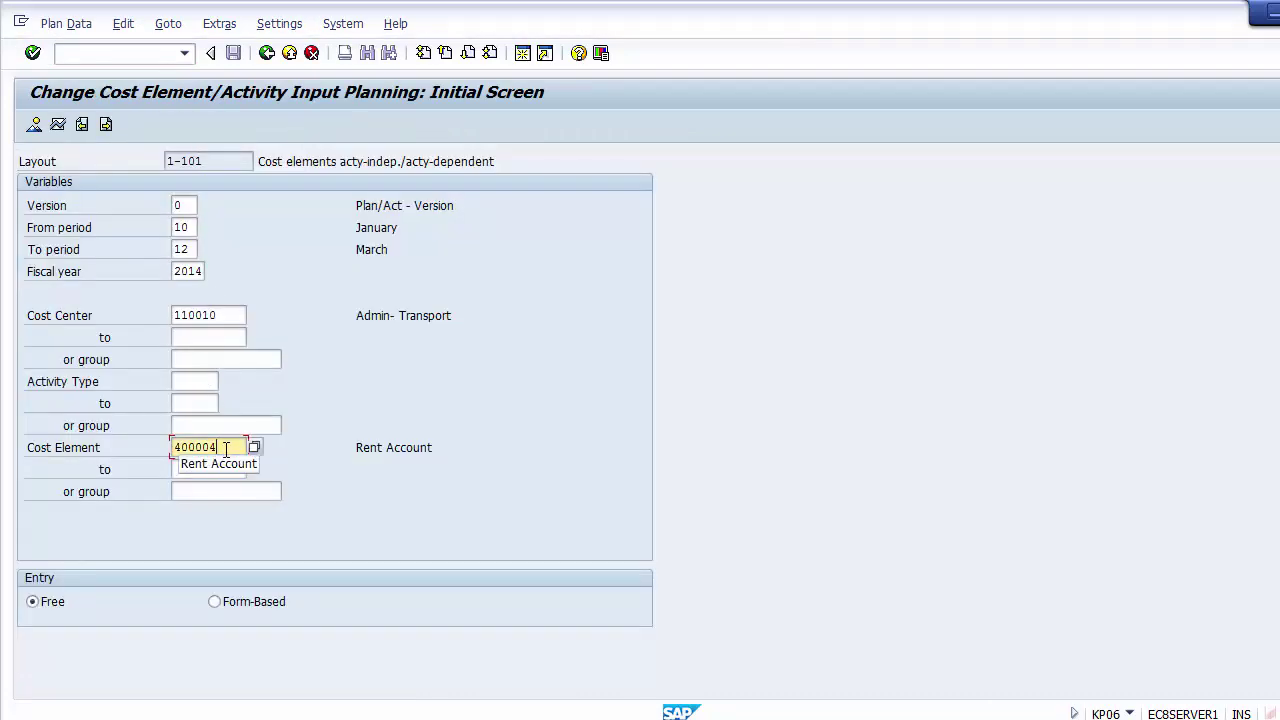
{"action": "left_click", "coordinate": [201, 466]}
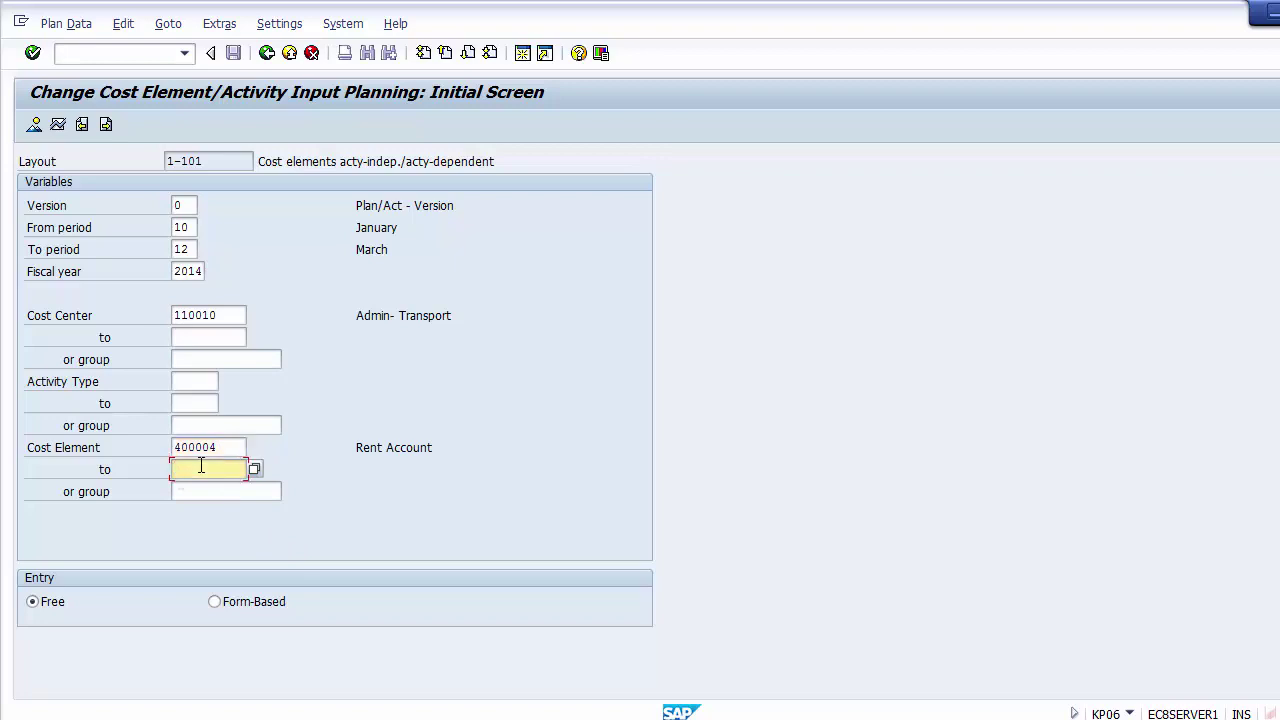
{"action": "type", "text": "4"}
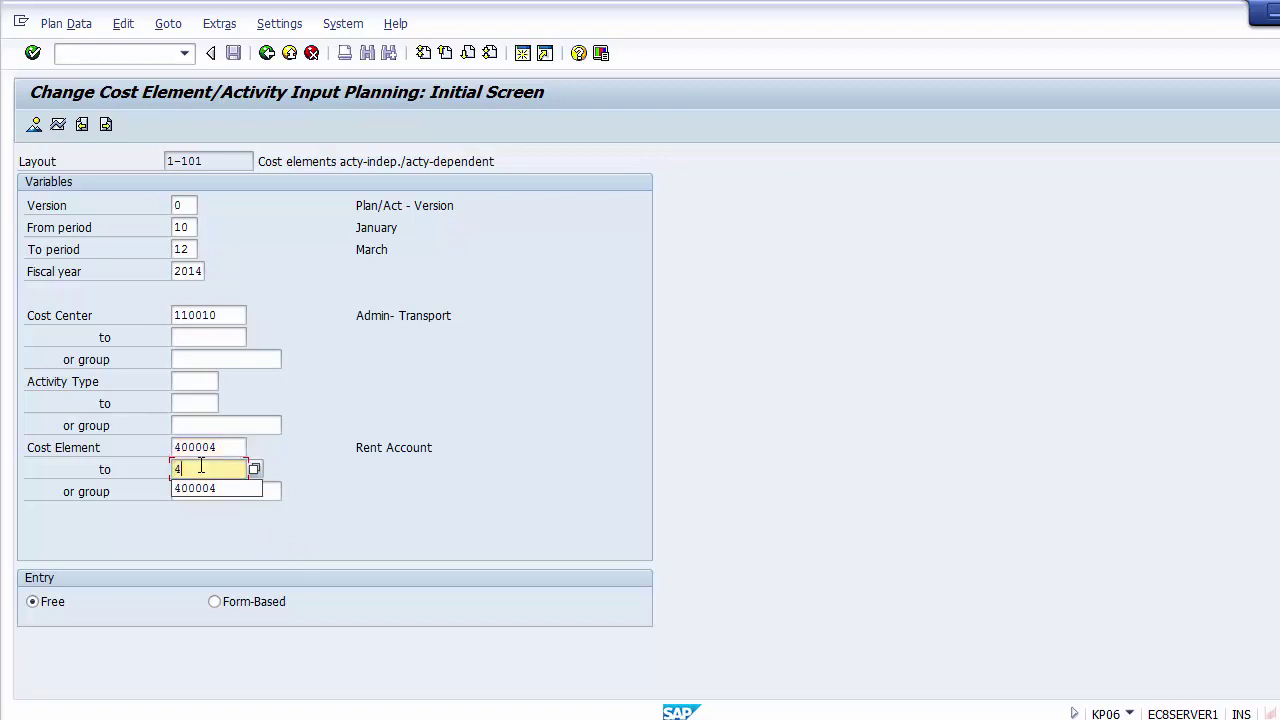
{"action": "key", "text": "BackSpace"}
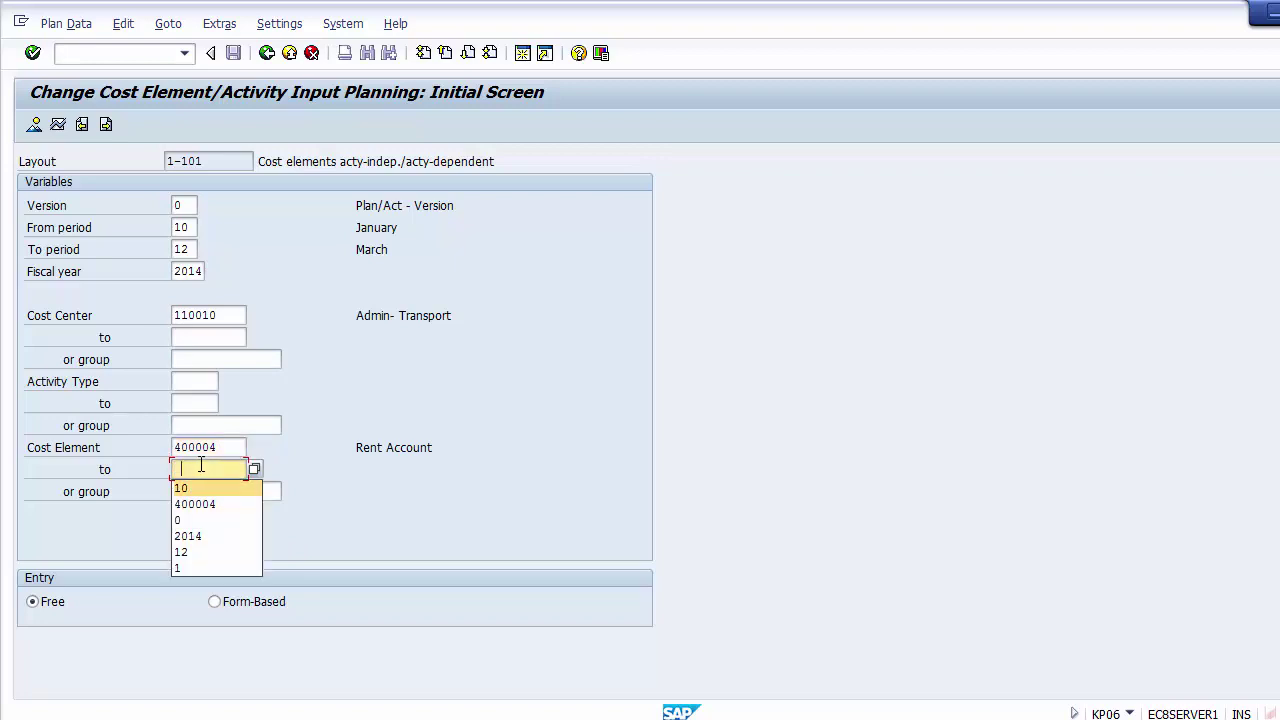
{"action": "left_click", "coordinate": [230, 447]}
{"action": "key", "text": "BackSpace"}
{"action": "type", "text": "1"}
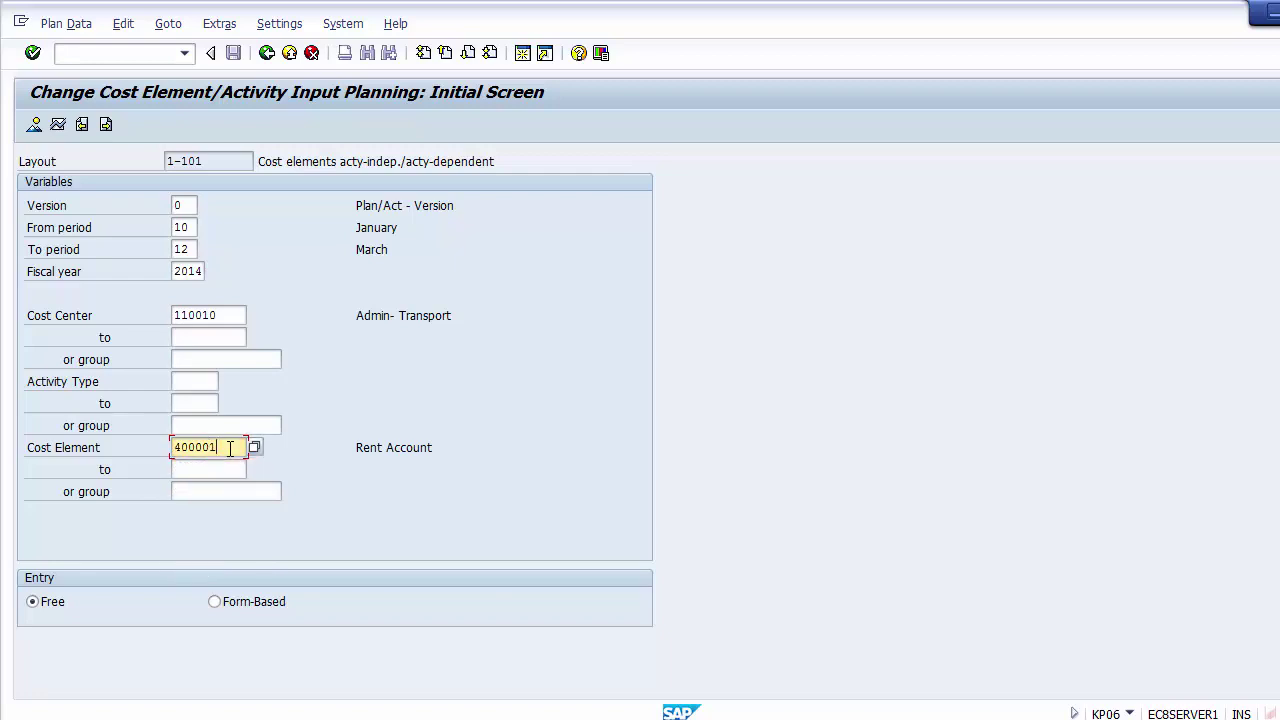
{"action": "key", "text": "Tab"}
{"action": "type", "text": "4000"}
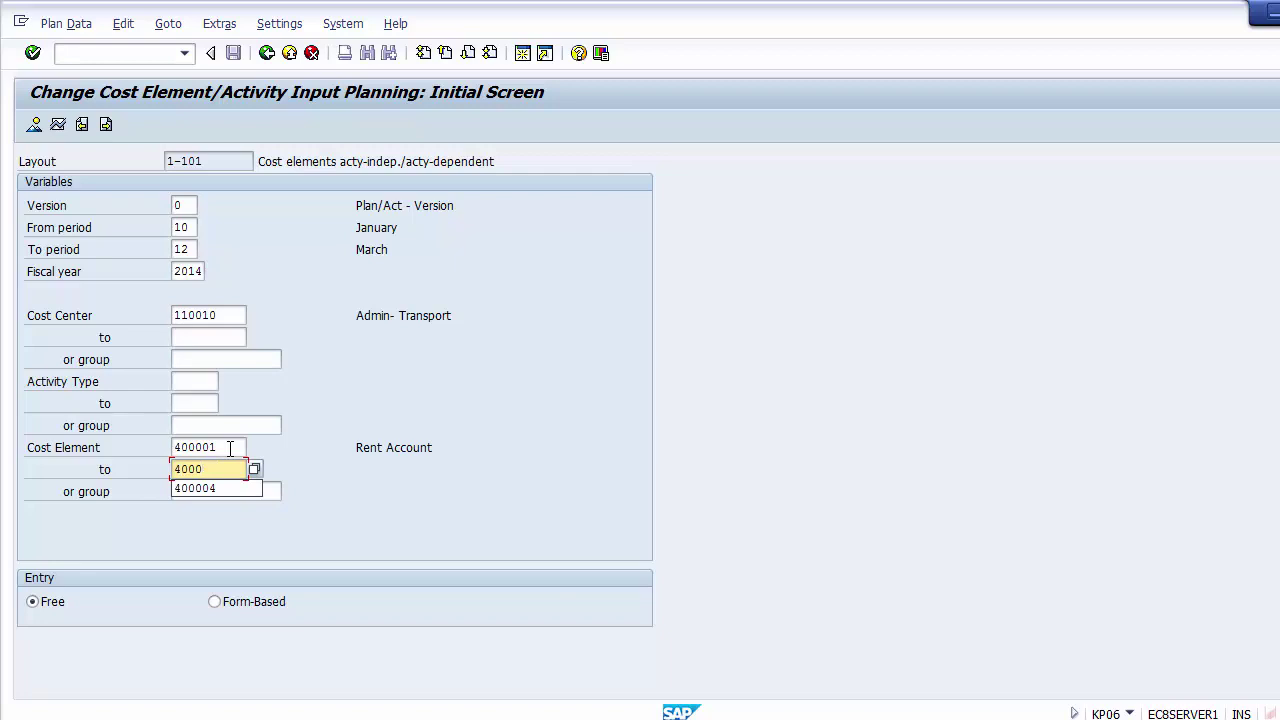
{"action": "type", "text": "20"}
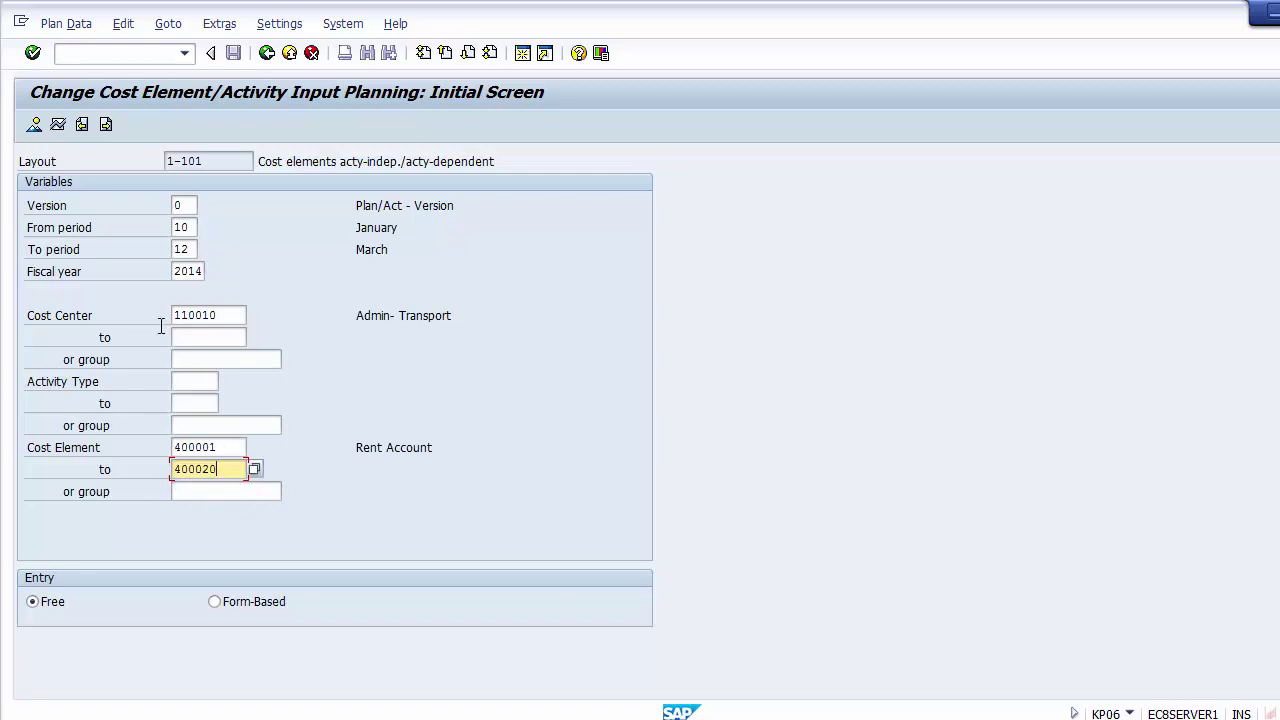
Open the planning overview for cost center 110010 with the entered cost element range
{"action": "left_click", "coordinate": [217, 447]}
{"action": "left_click", "coordinate": [223, 468]}
{"action": "left_click", "coordinate": [222, 450]}
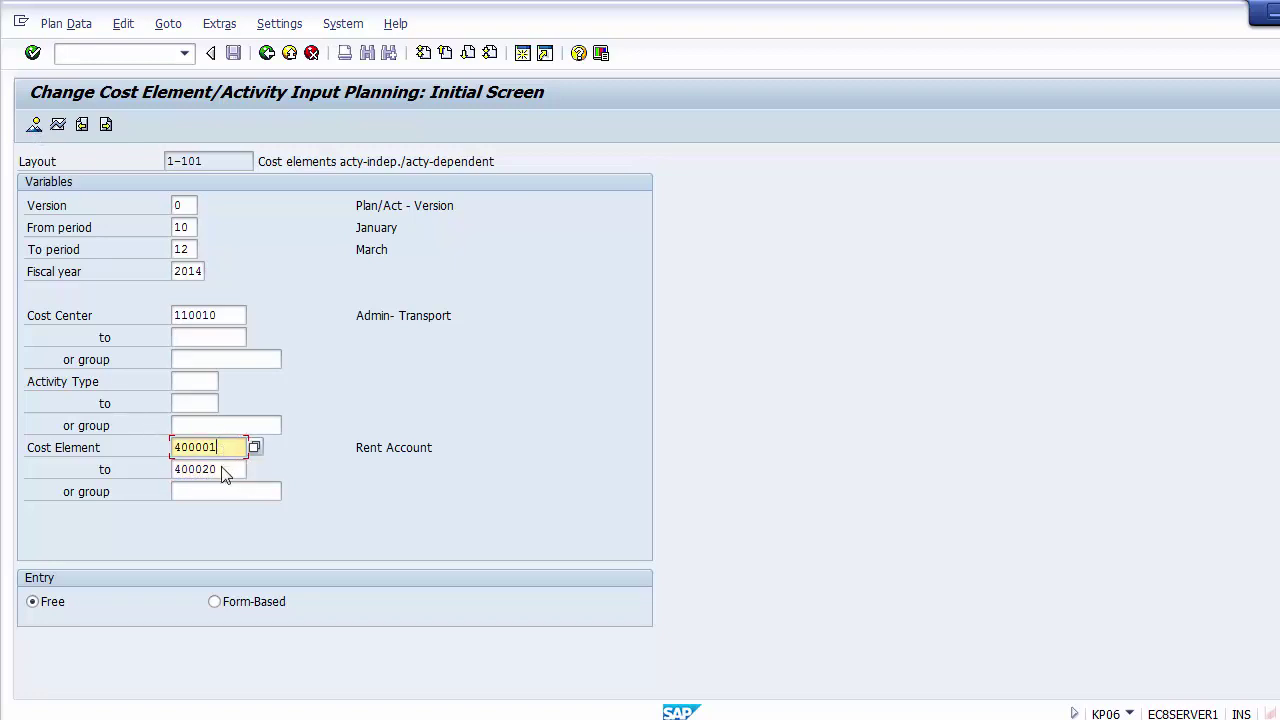
{"action": "left_click", "coordinate": [223, 468]}
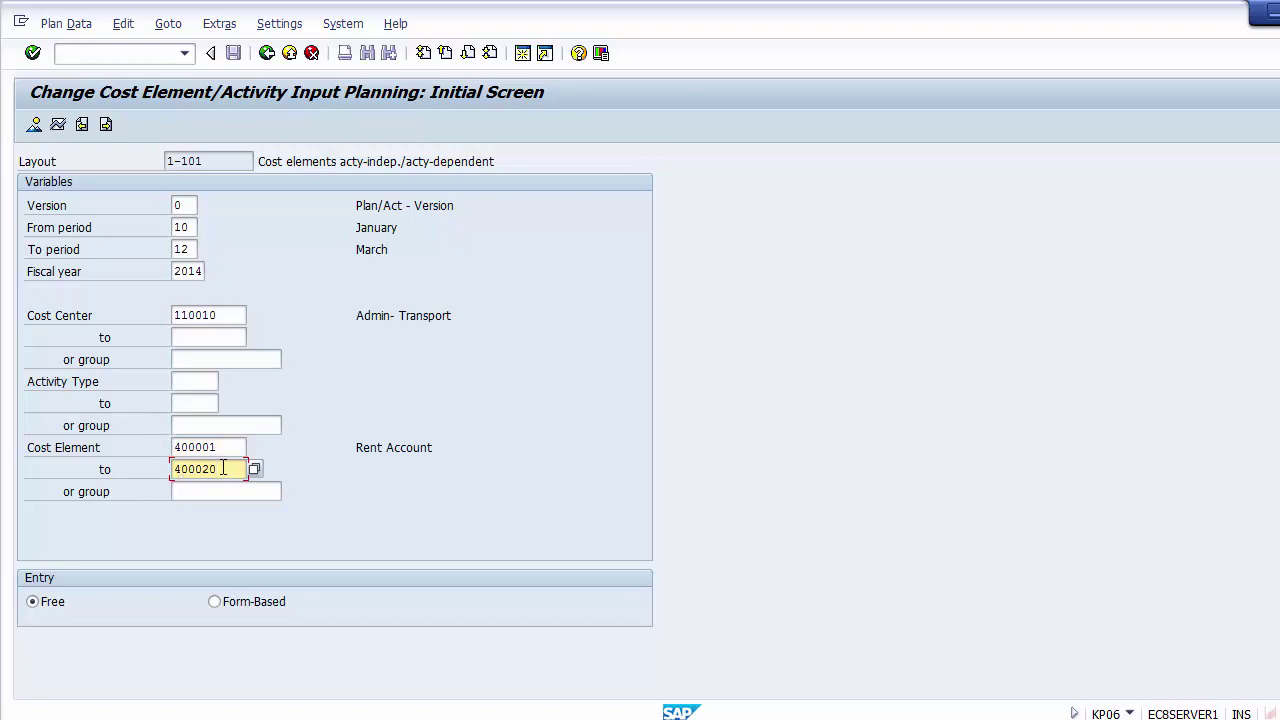
{"action": "left_click", "coordinate": [36, 130]}
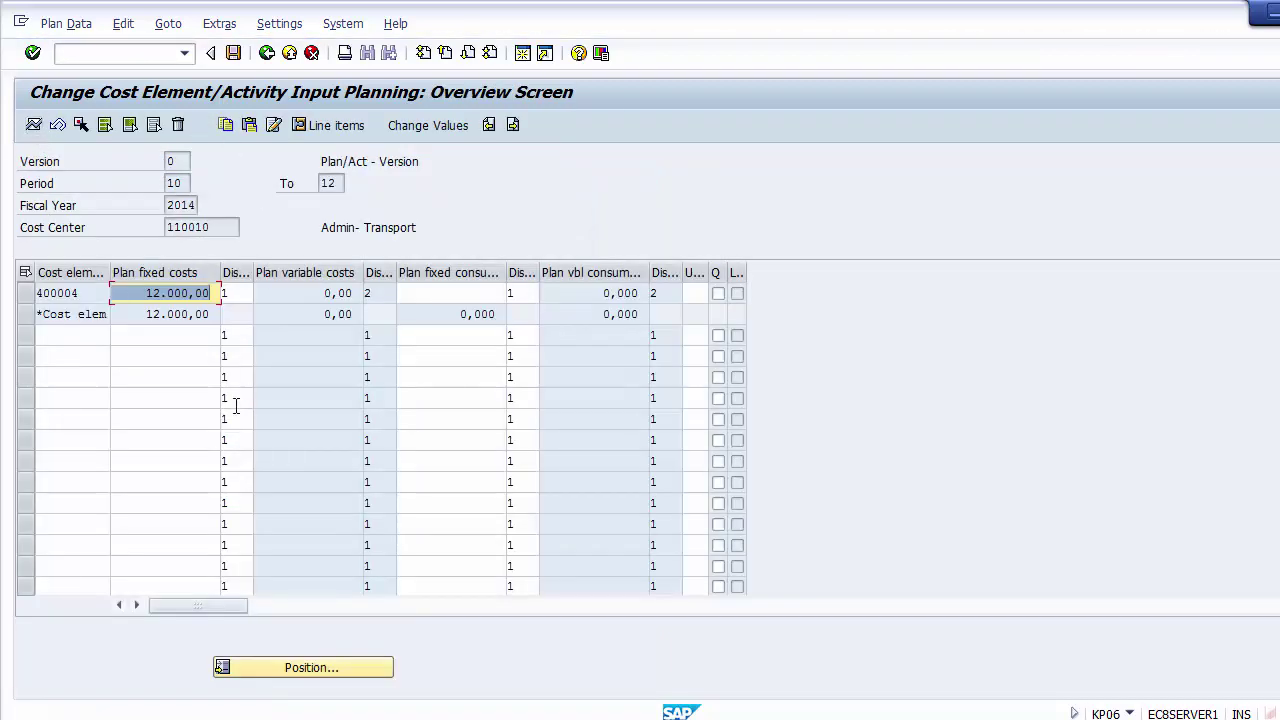
Add cost elements 400005 and 400006 on the first two empty rows of the planning overview
{"action": "left_click", "coordinate": [74, 299]}
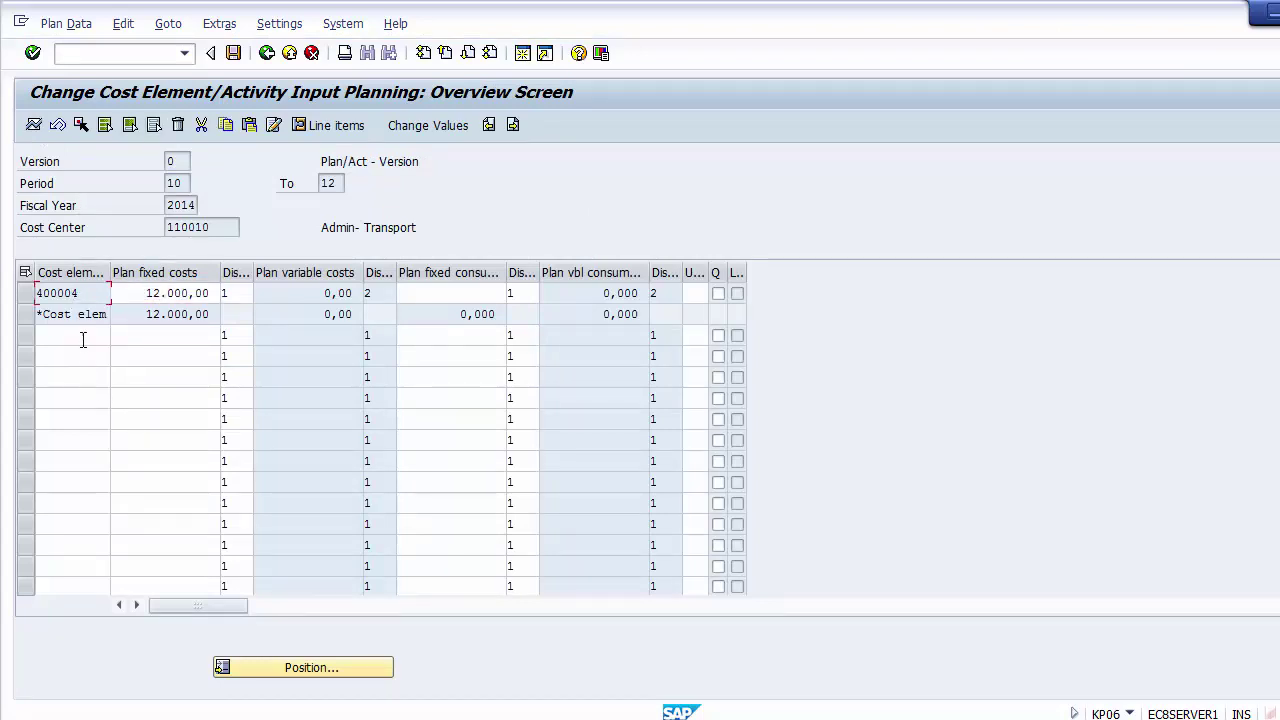
{"action": "left_click", "coordinate": [82, 341]}
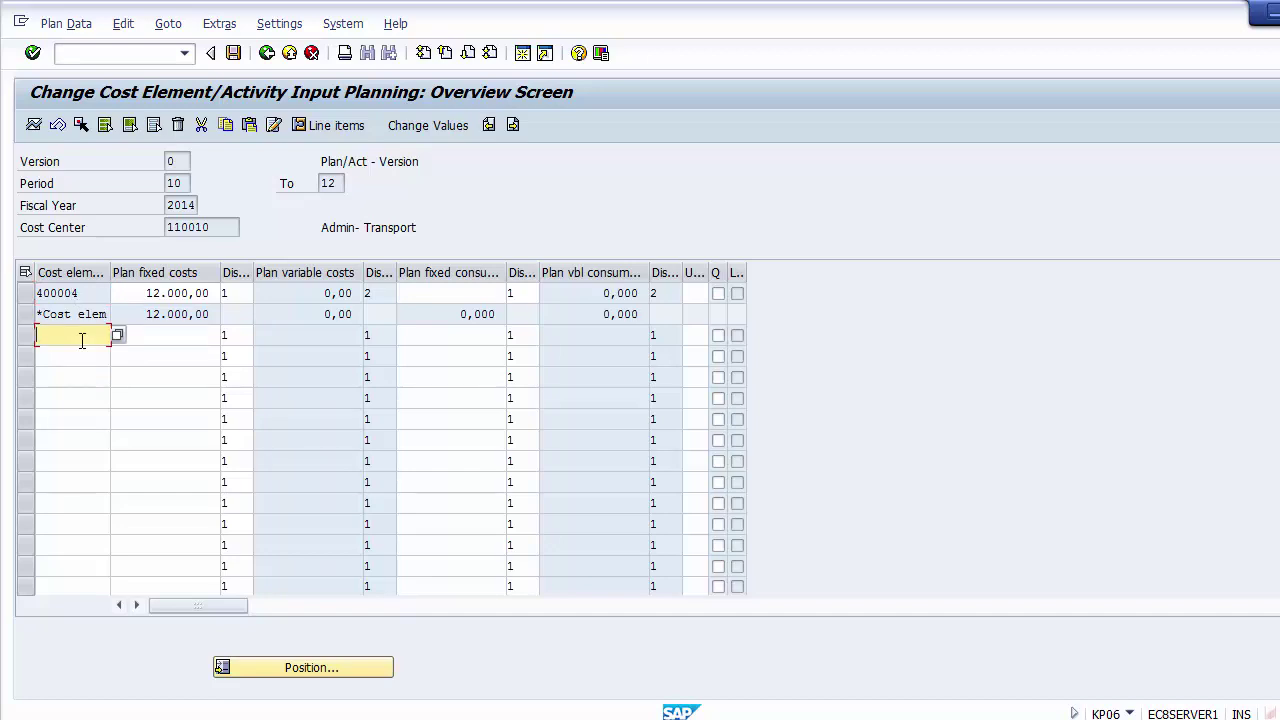
{"action": "type", "text": "400005"}
{"action": "key", "text": "Down"}
{"action": "type", "text": "40000"}
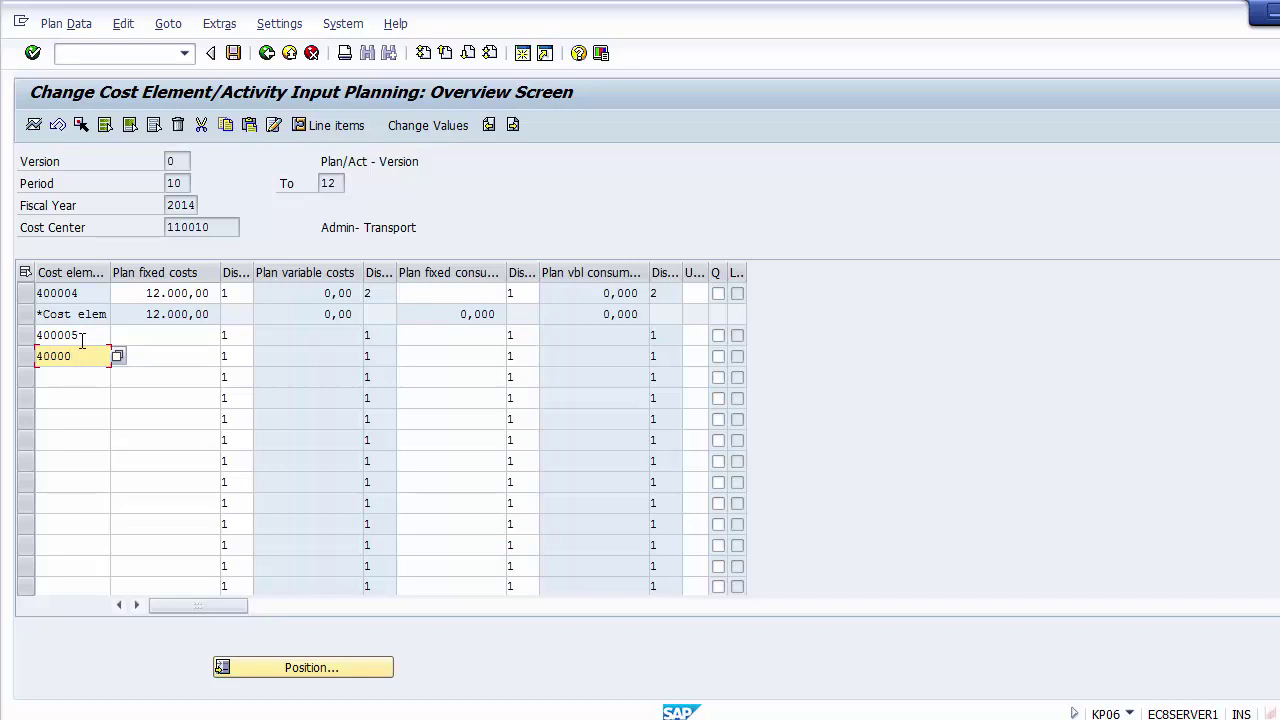
{"action": "type", "text": "6"}
Enter plan fixed costs of 10000 for cost element 400005 and 5000 for cost element 400006
{"action": "left_click", "coordinate": [149, 336]}
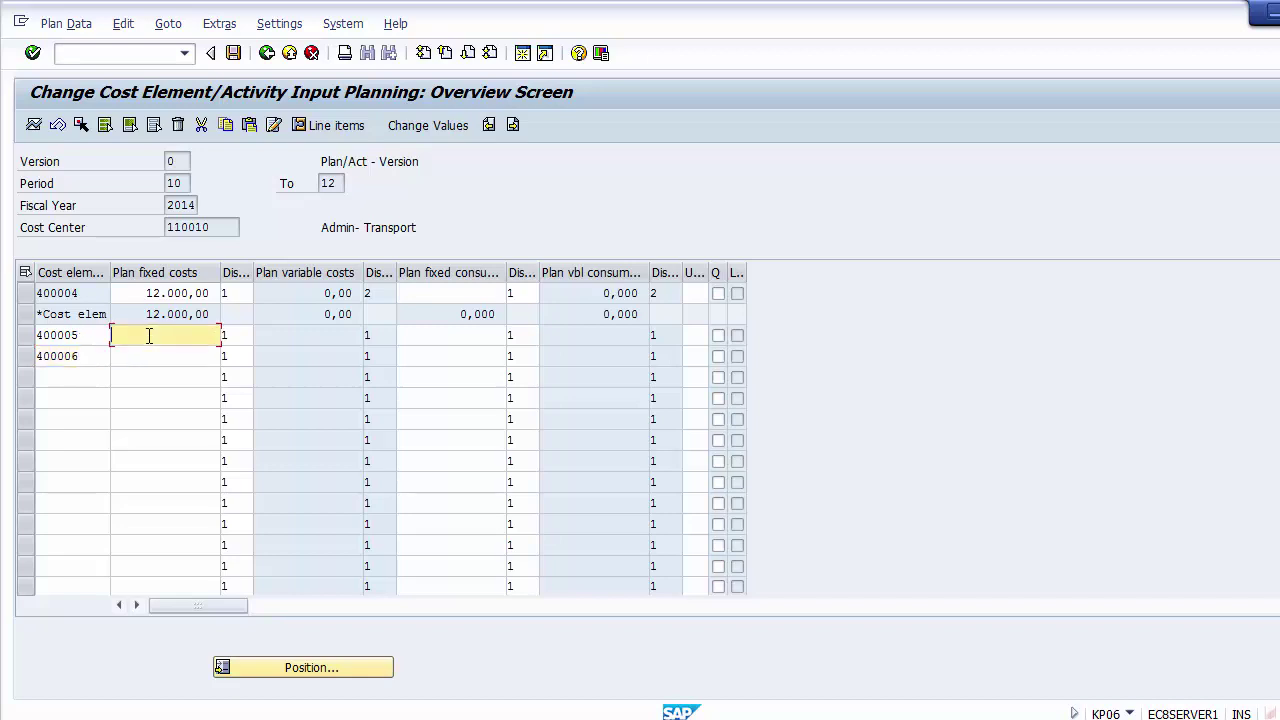
{"action": "type", "text": "10000"}
{"action": "key", "text": "Down"}
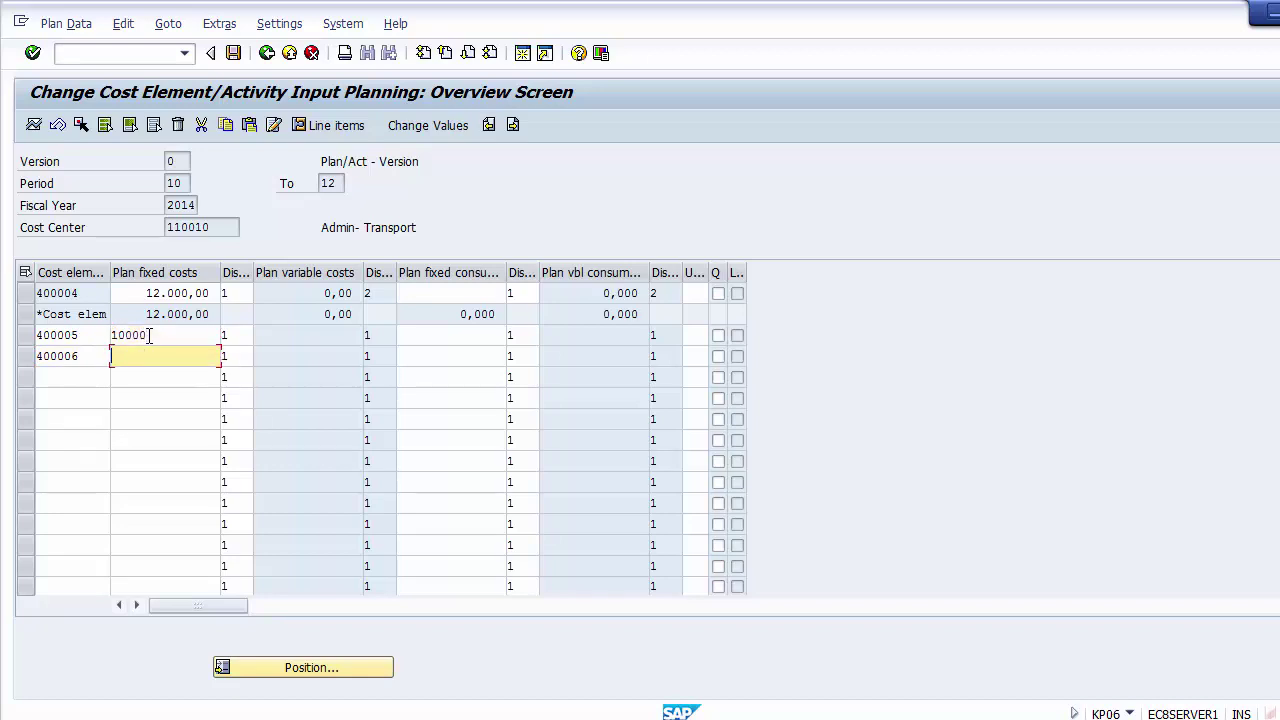
{"action": "type", "text": "5000"}
{"action": "key", "text": "Return"}
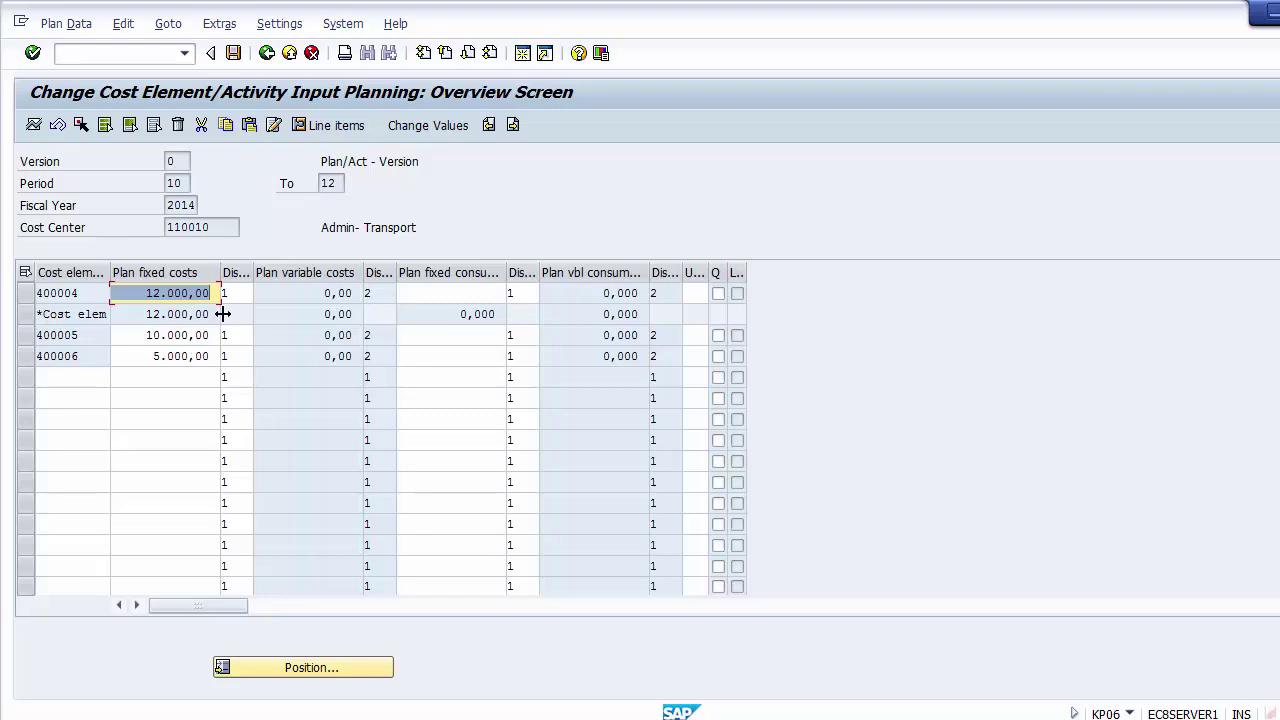
{"action": "left_click", "coordinate": [180, 356]}
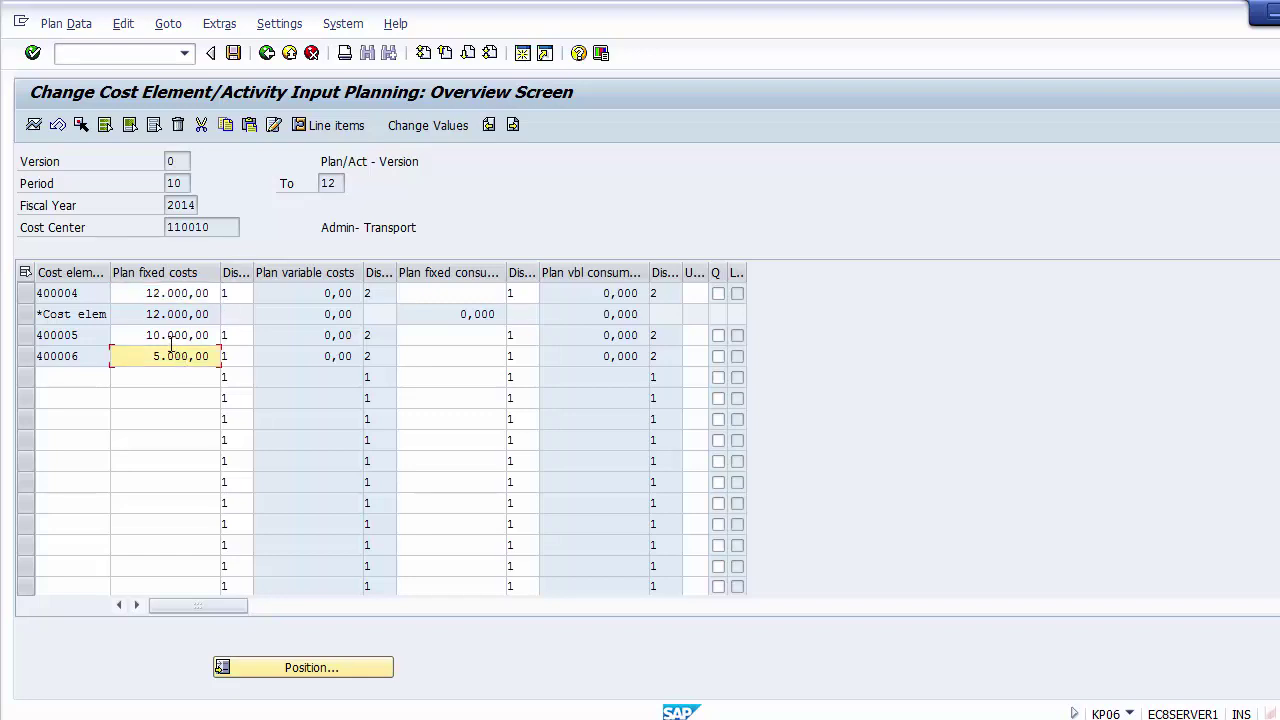
{"action": "left_click", "coordinate": [168, 337]}
{"action": "left_click", "coordinate": [171, 360]}
{"action": "left_click", "coordinate": [160, 336]}
{"action": "left_click", "coordinate": [160, 356]}
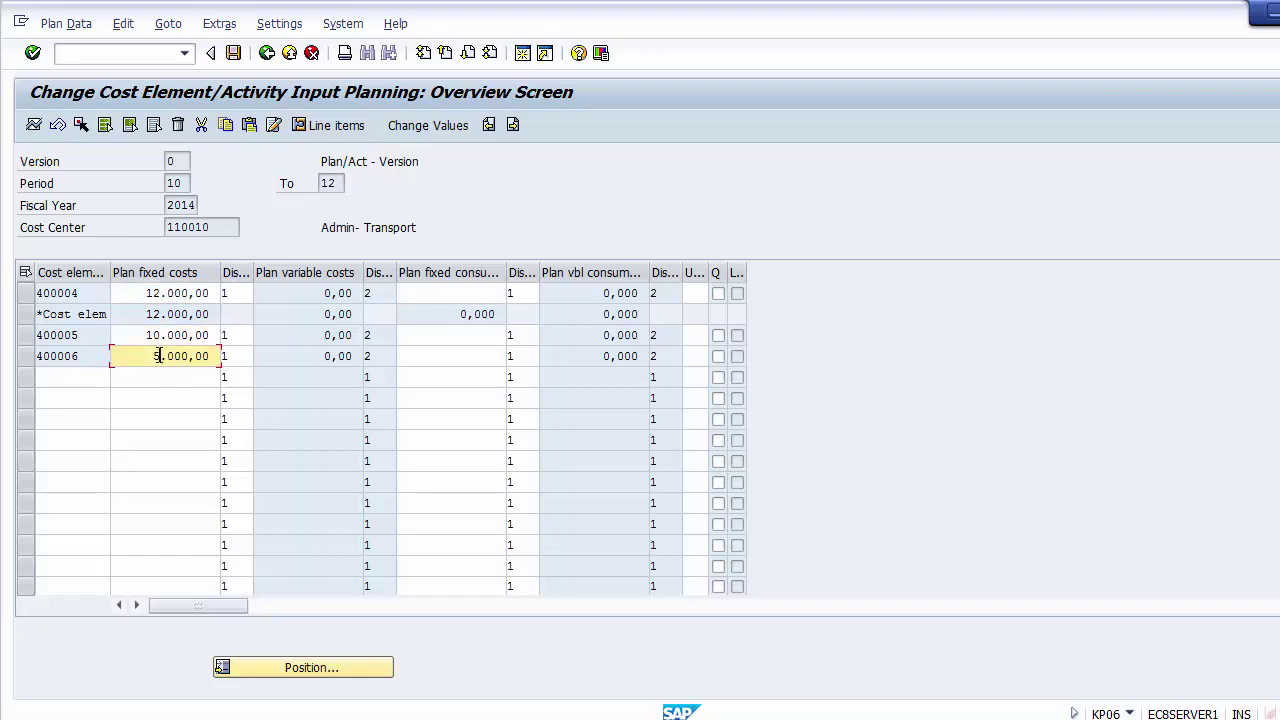
Save the changed planning for cost center 110010 and leave the transaction
{"action": "left_click", "coordinate": [234, 53]}
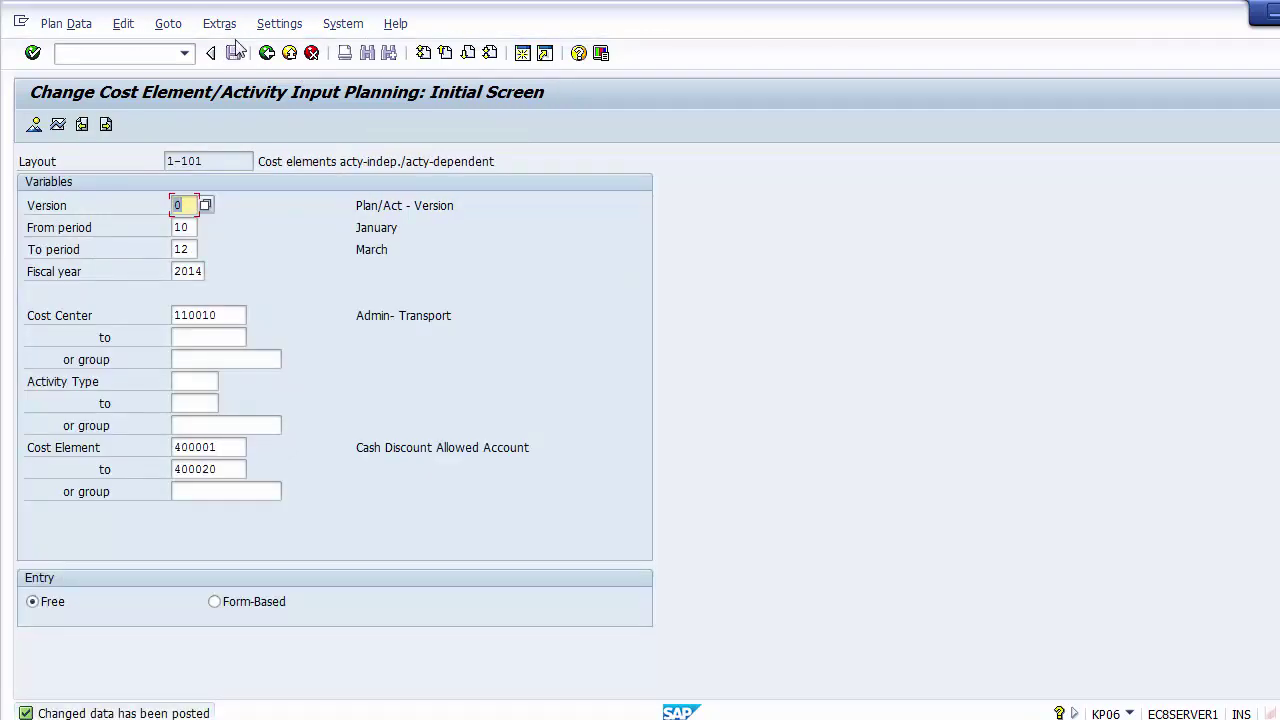
{"action": "left_click", "coordinate": [267, 52]}
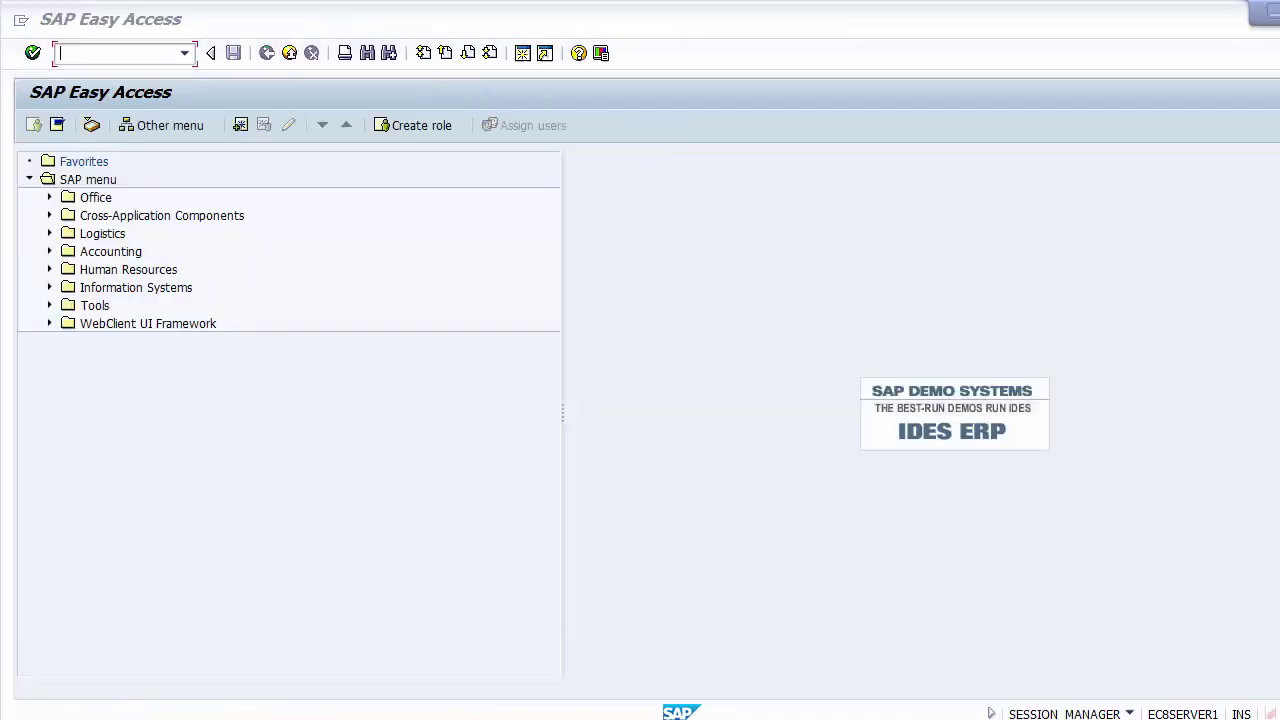
{"action": "key", "text": "alt+Tab"}
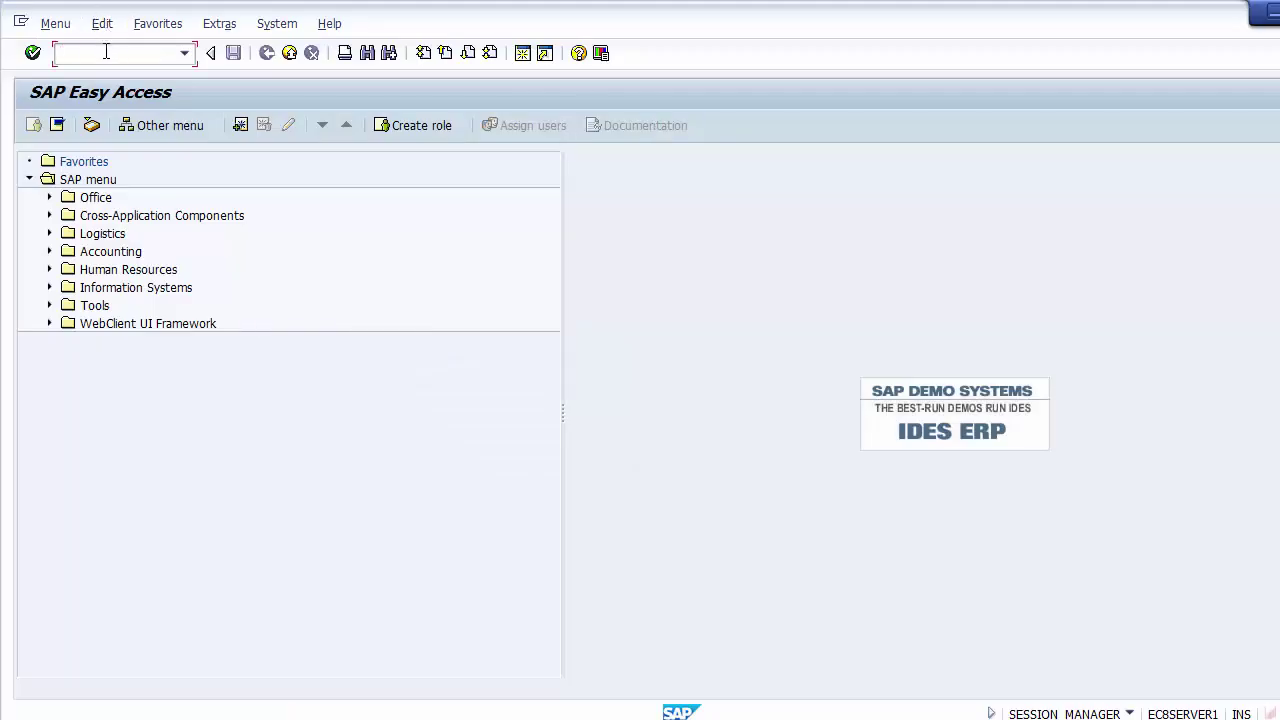
Start KP07 and review the planned fixed costs of cost elements 400004 to 400006 and their total for cost center 110010
{"action": "type", "text": "sp01"}
{"action": "key", "text": "Return"}
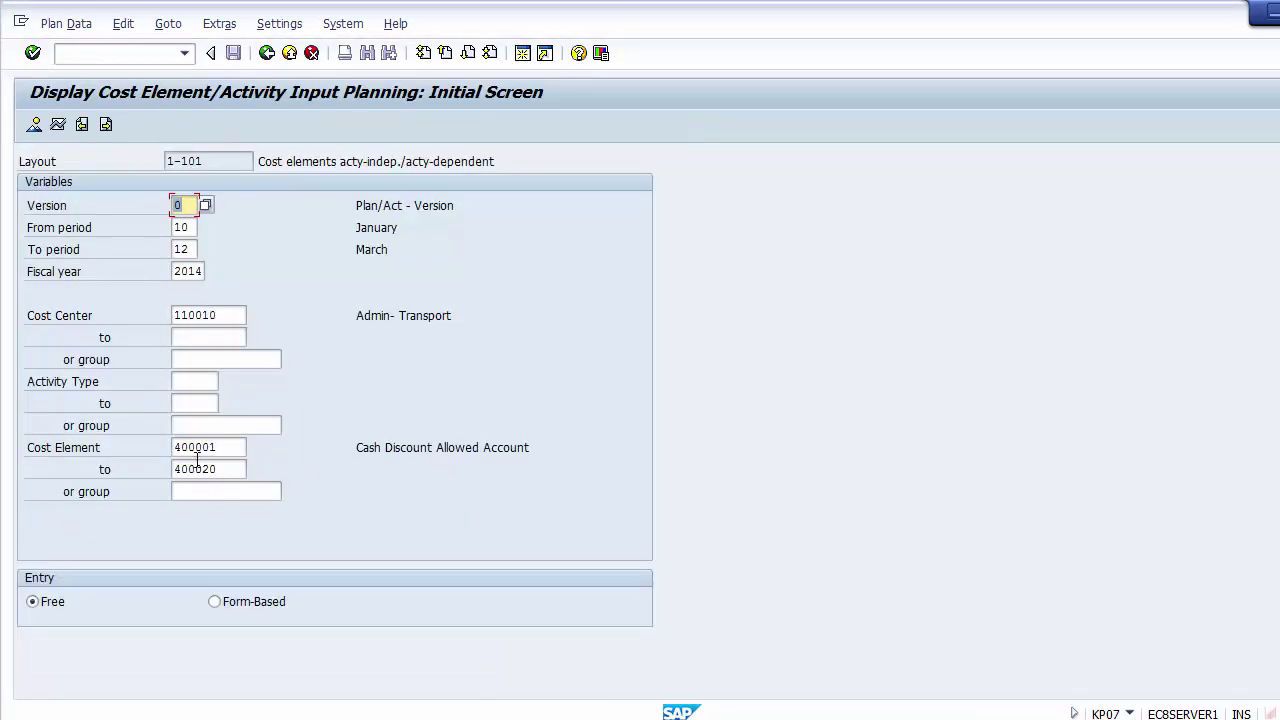
{"action": "left_click", "coordinate": [33, 124]}
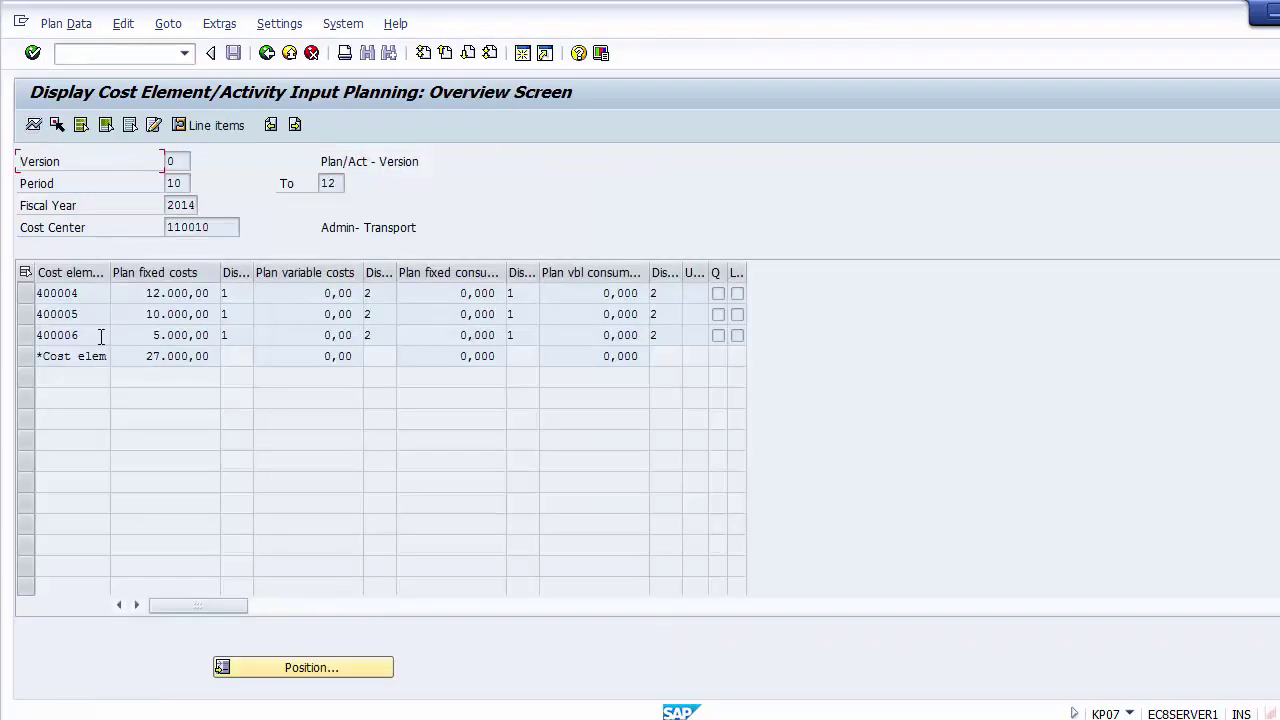
{"action": "left_click", "coordinate": [26, 293]}
{"action": "left_click", "coordinate": [28, 314]}
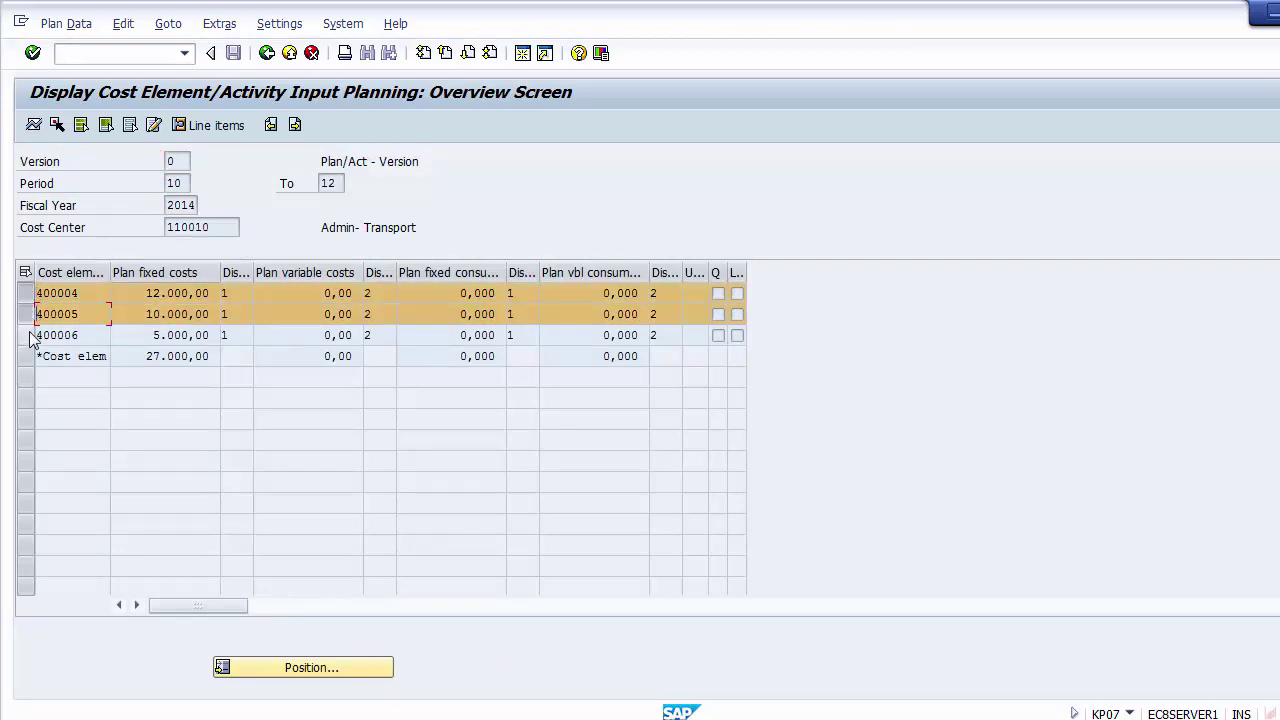
{"action": "left_click", "coordinate": [28, 335]}
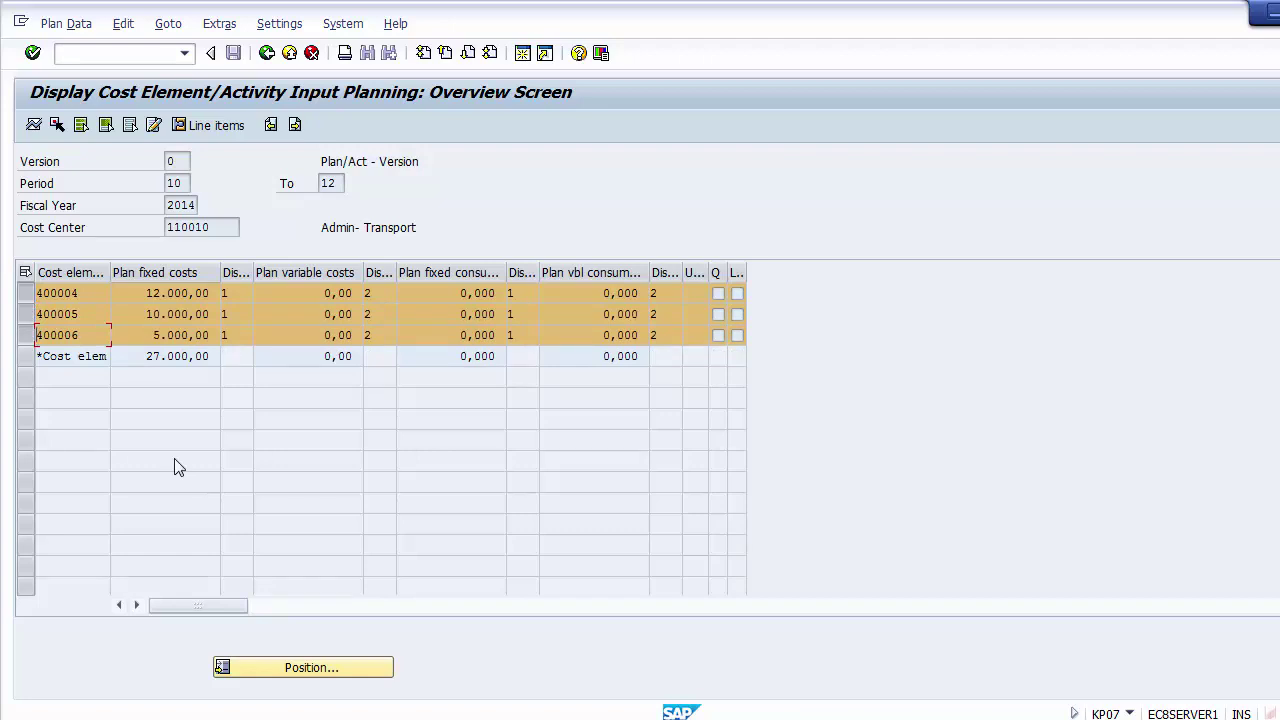
{"action": "left_click", "coordinate": [148, 293]}
{"action": "left_click_drag", "start_coordinate": [148, 315], "coordinate": [215, 362]}
{"action": "left_click", "coordinate": [145, 362]}
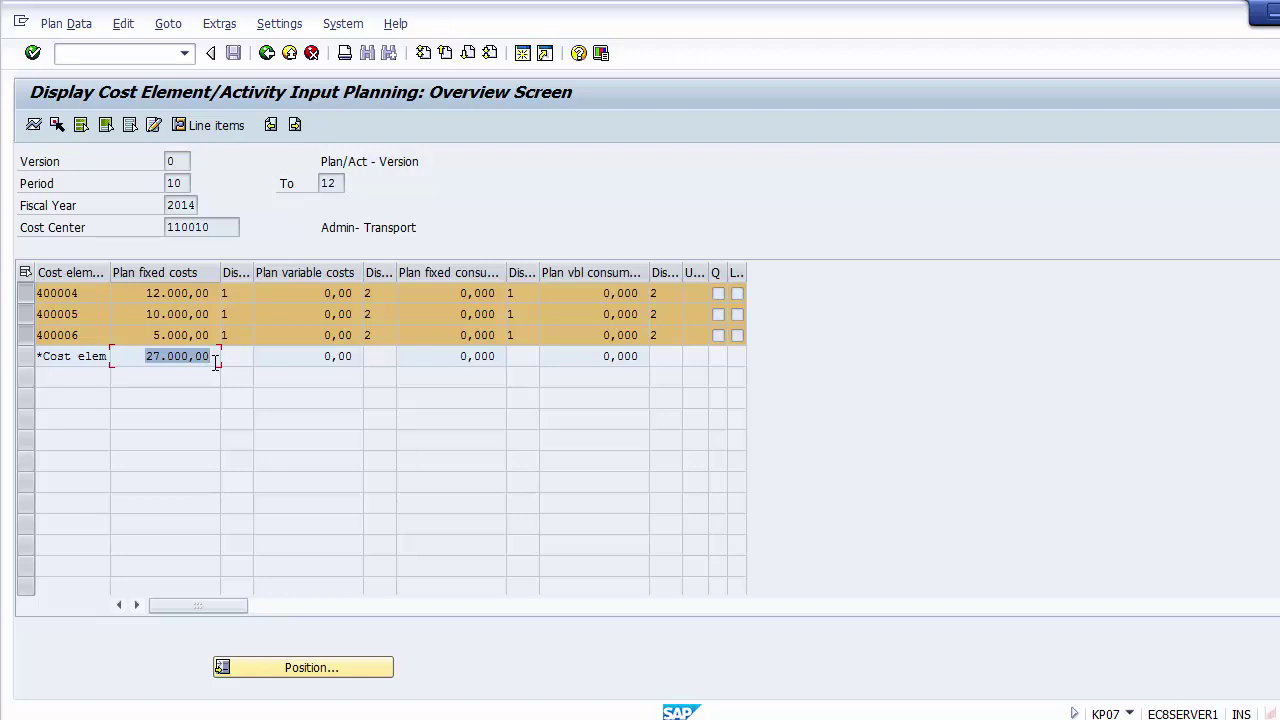
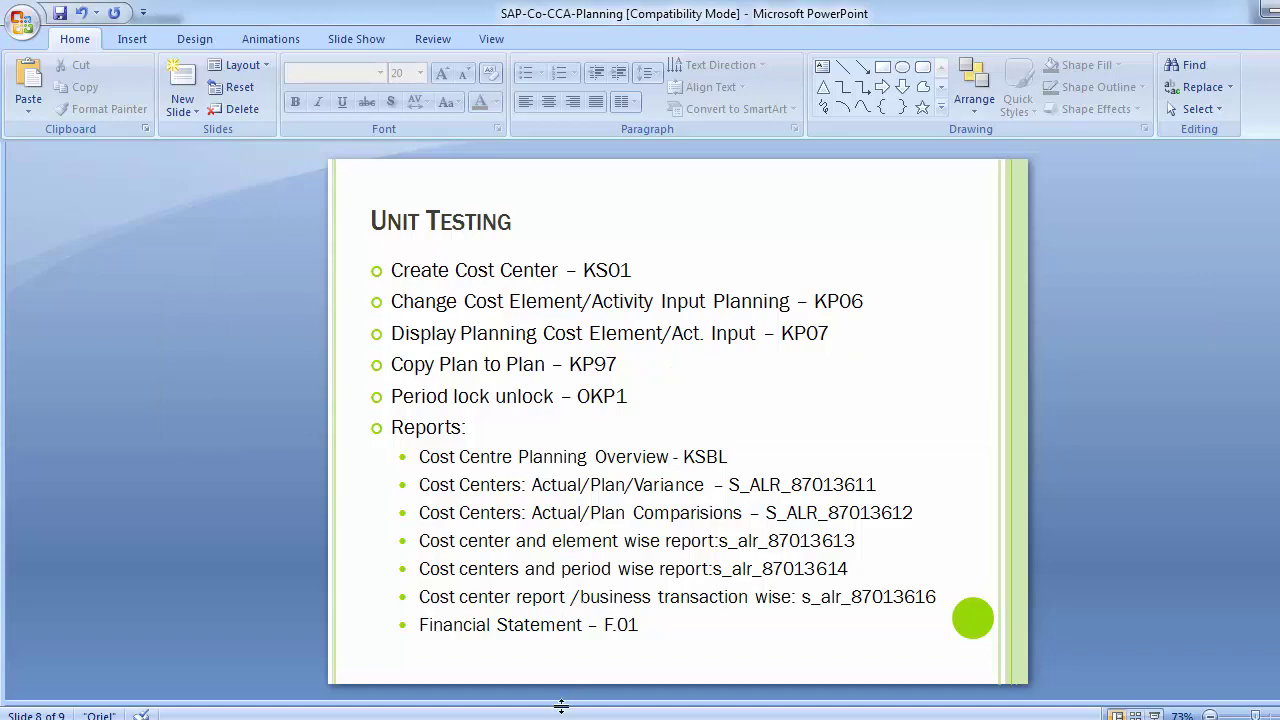
Switch from the PowerPoint slide back to SAP and start the copy planning transaction KP97
{"action": "mouse_move", "coordinate": [562, 708]}
{"action": "left_click", "coordinate": [592, 660]}
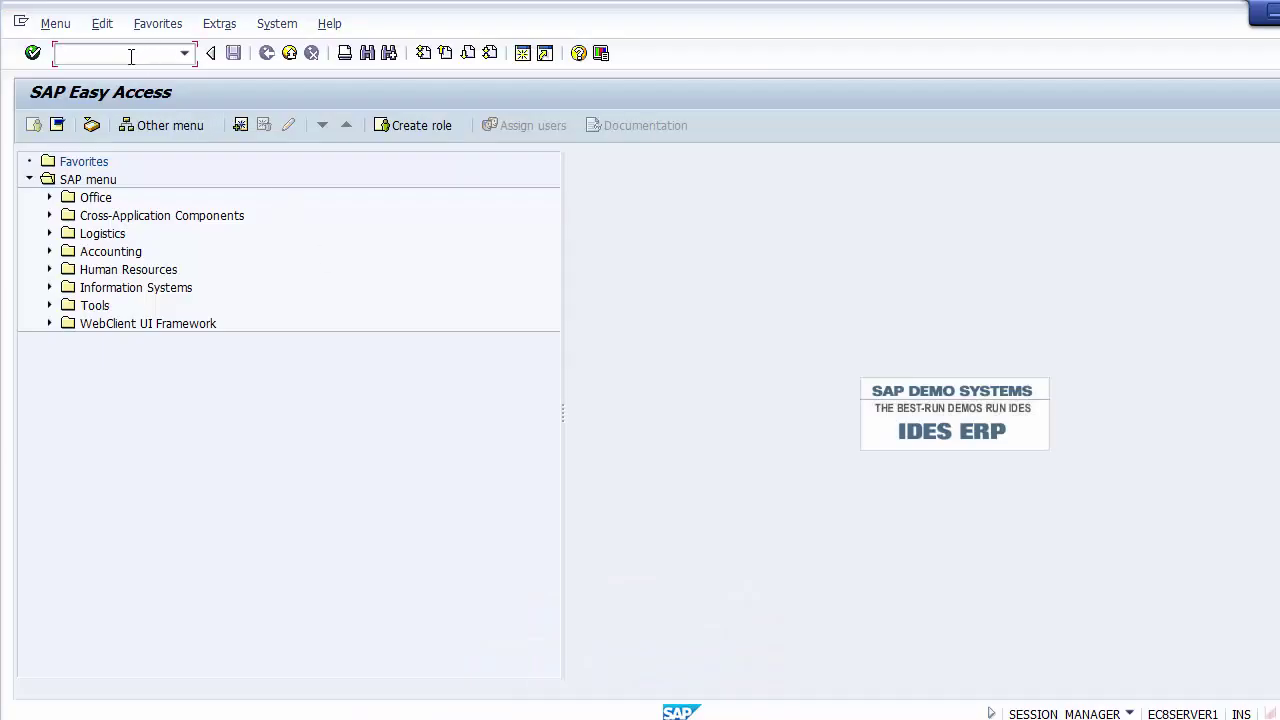
{"action": "type", "text": "kp97"}
{"action": "key", "text": "alt+Tab"}
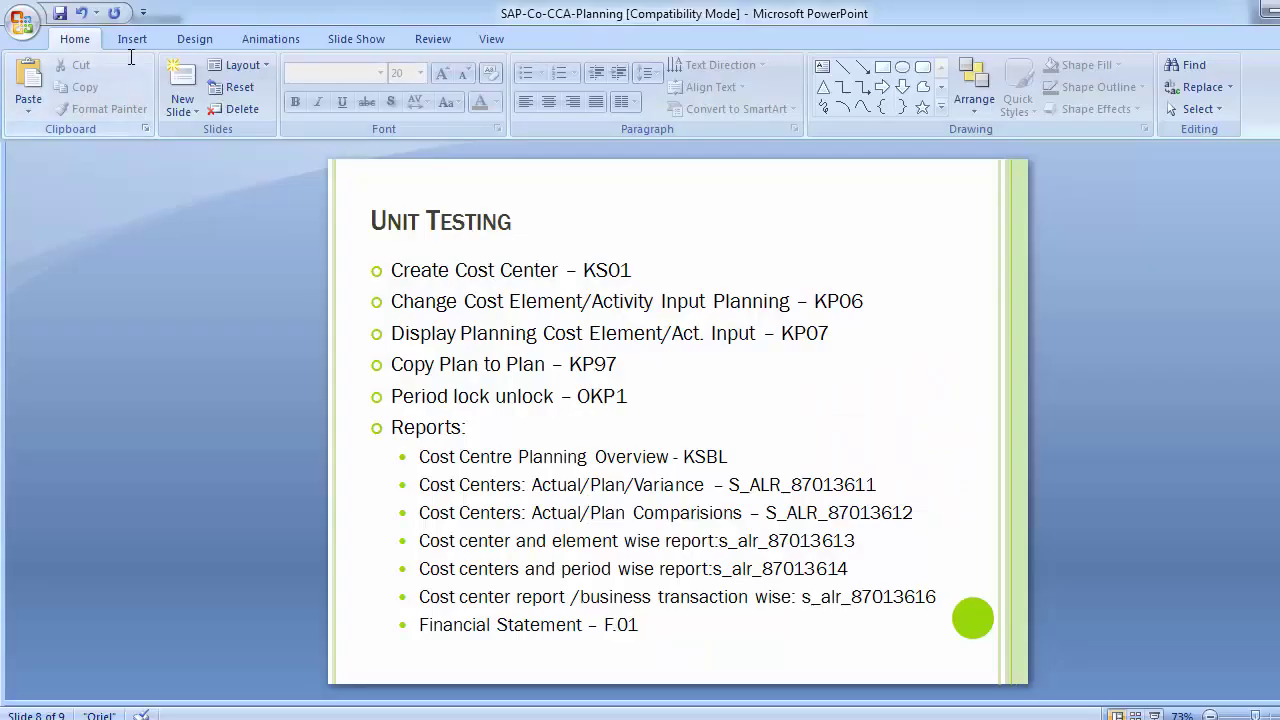
{"action": "key", "text": "alt+Tab"}
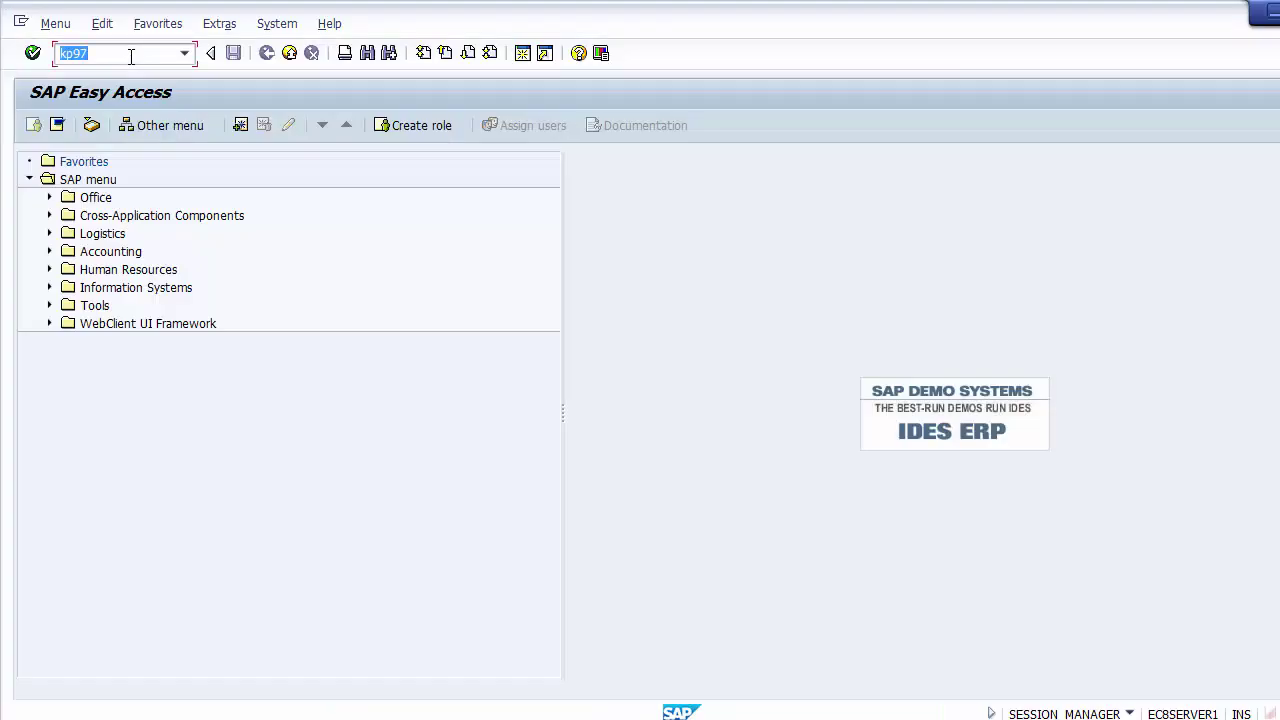
{"action": "key", "text": "Return"}
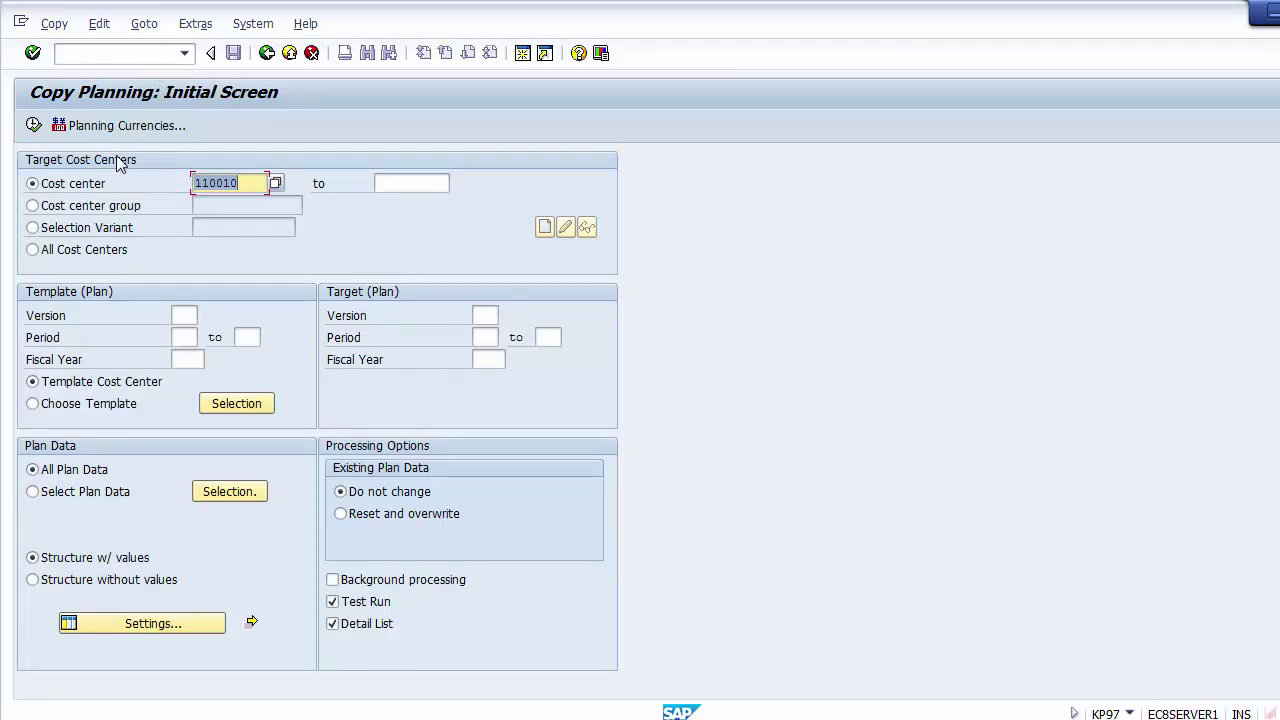
Clear the target cost center 110010 and choose All Cost Centers as the copy target
{"action": "left_click", "coordinate": [32, 205]}
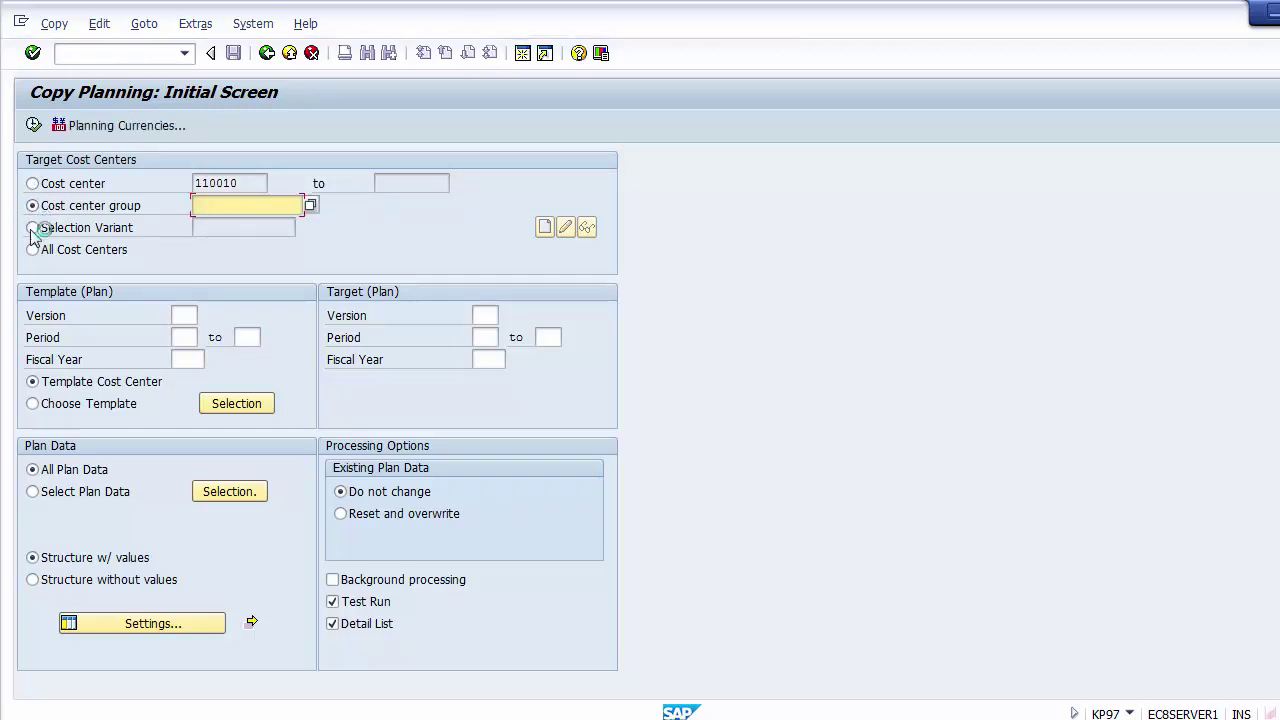
{"action": "left_click", "coordinate": [32, 228]}
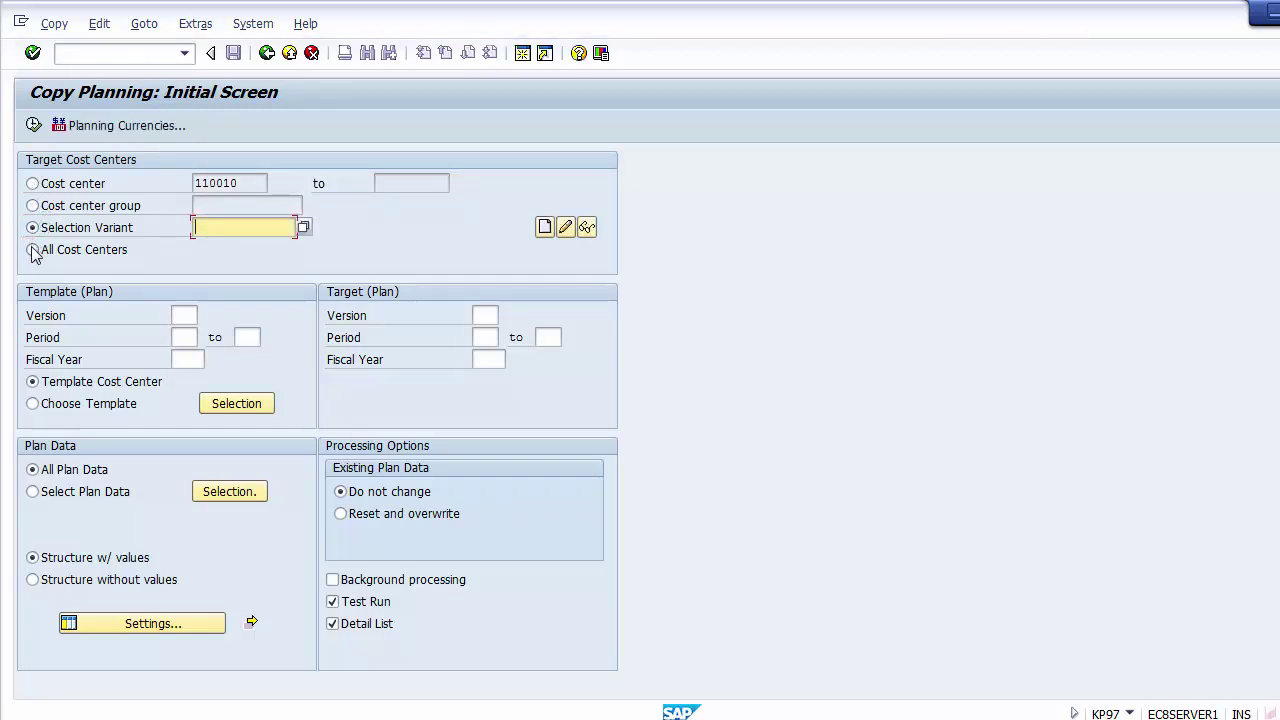
{"action": "left_click", "coordinate": [33, 250]}
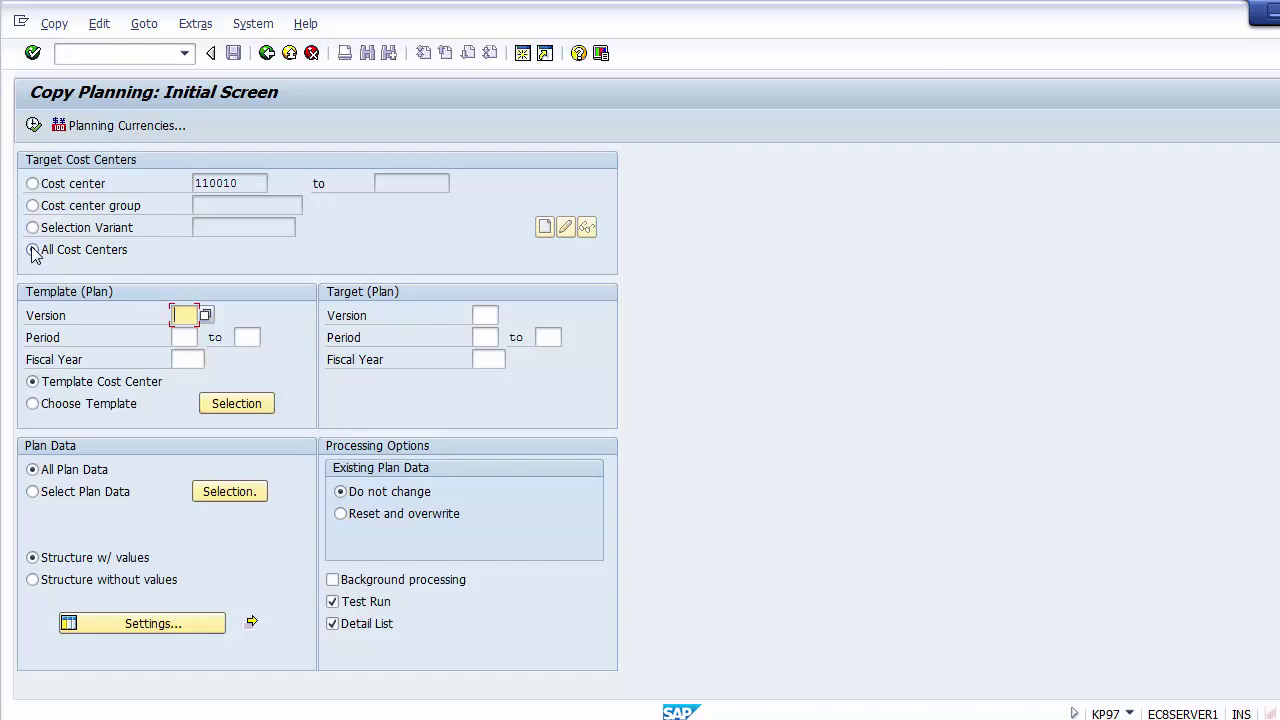
{"action": "left_click", "coordinate": [33, 185]}
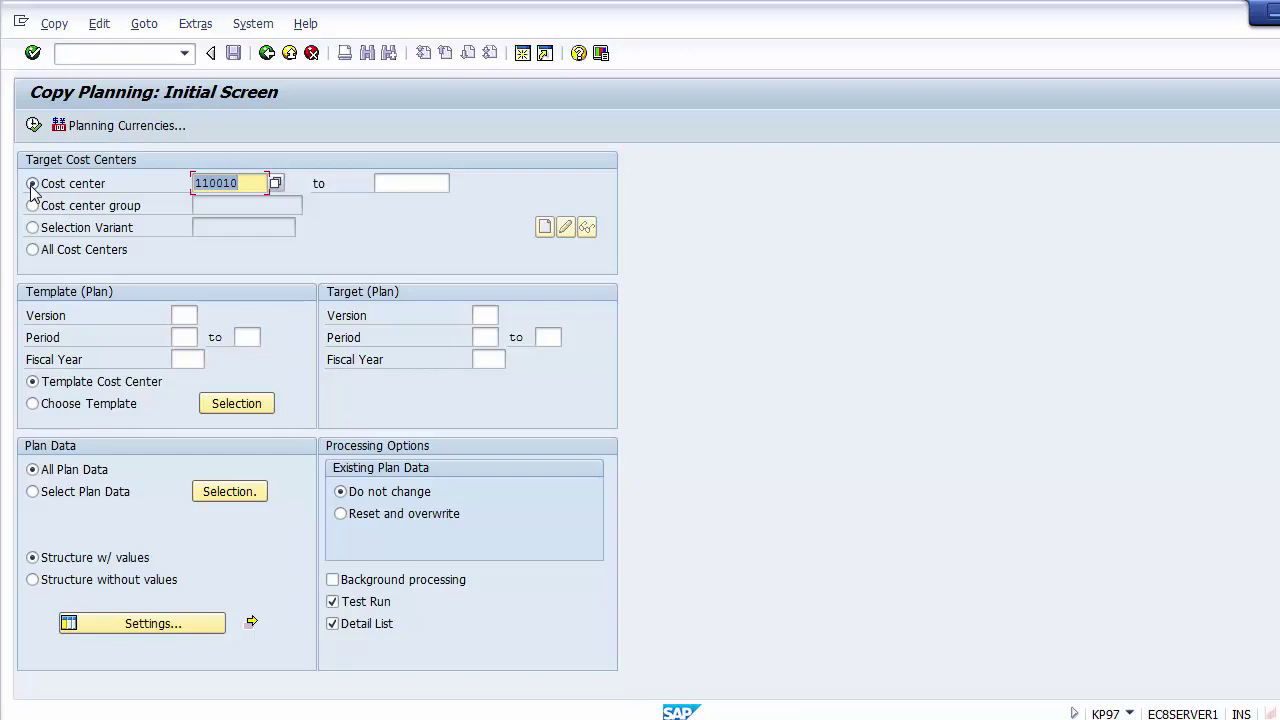
{"action": "key", "text": "Delete"}
{"action": "left_click", "coordinate": [33, 250]}
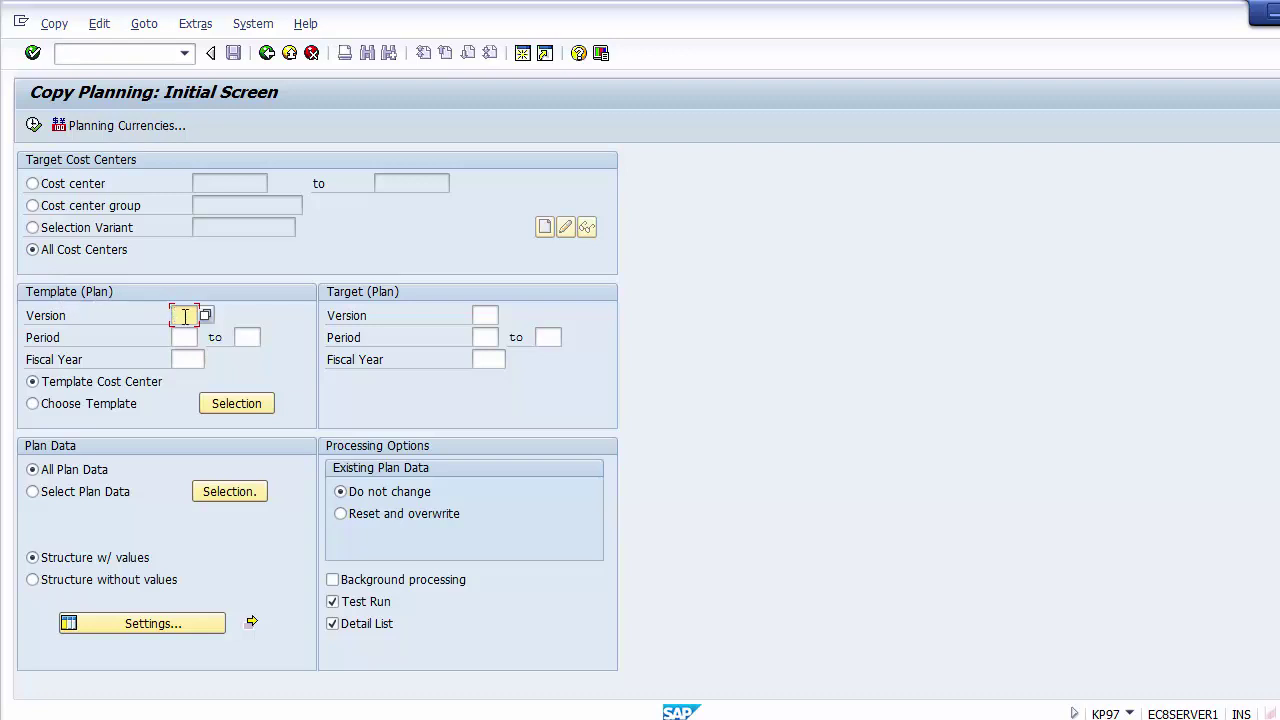
Set the template plan to version 0, period 1 to 12 and fiscal year 2013
{"action": "type", "text": "09"}
{"action": "key", "text": "BackSpace"}
{"action": "left_click", "coordinate": [186, 335]}
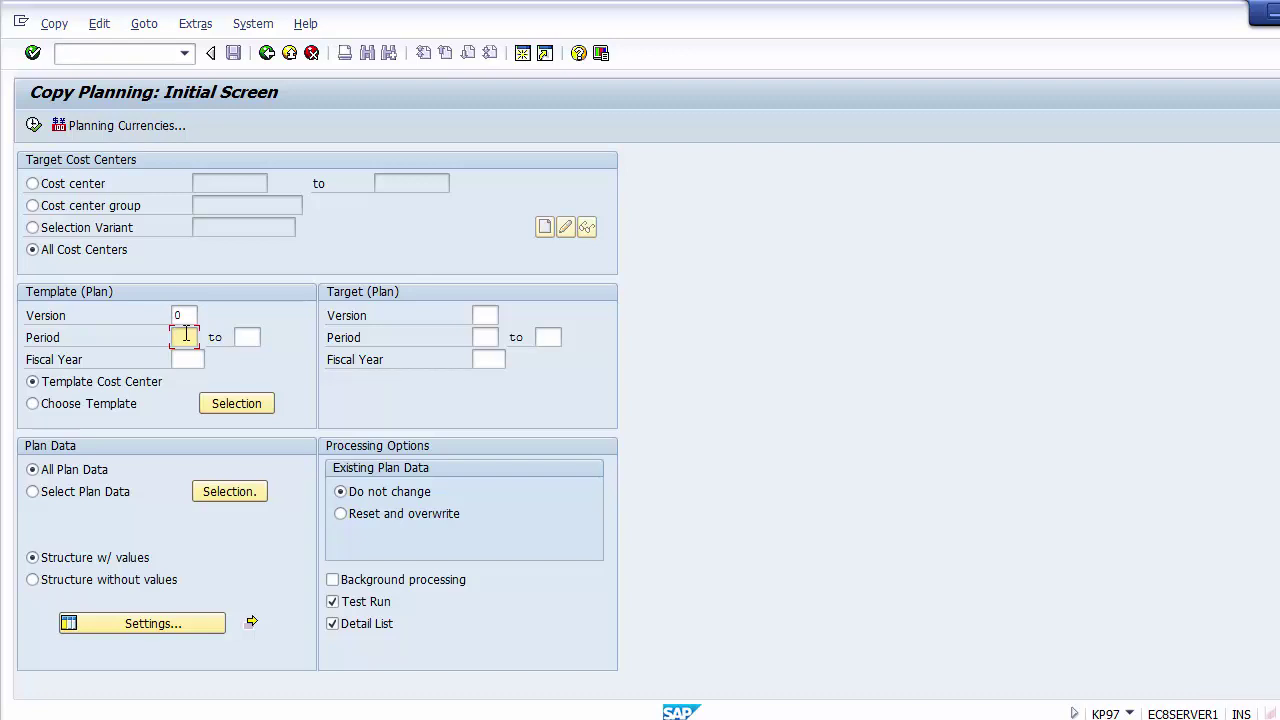
{"action": "type", "text": "1"}
{"action": "key", "text": "Tab"}
{"action": "type", "text": "12"}
{"action": "left_click", "coordinate": [186, 361]}
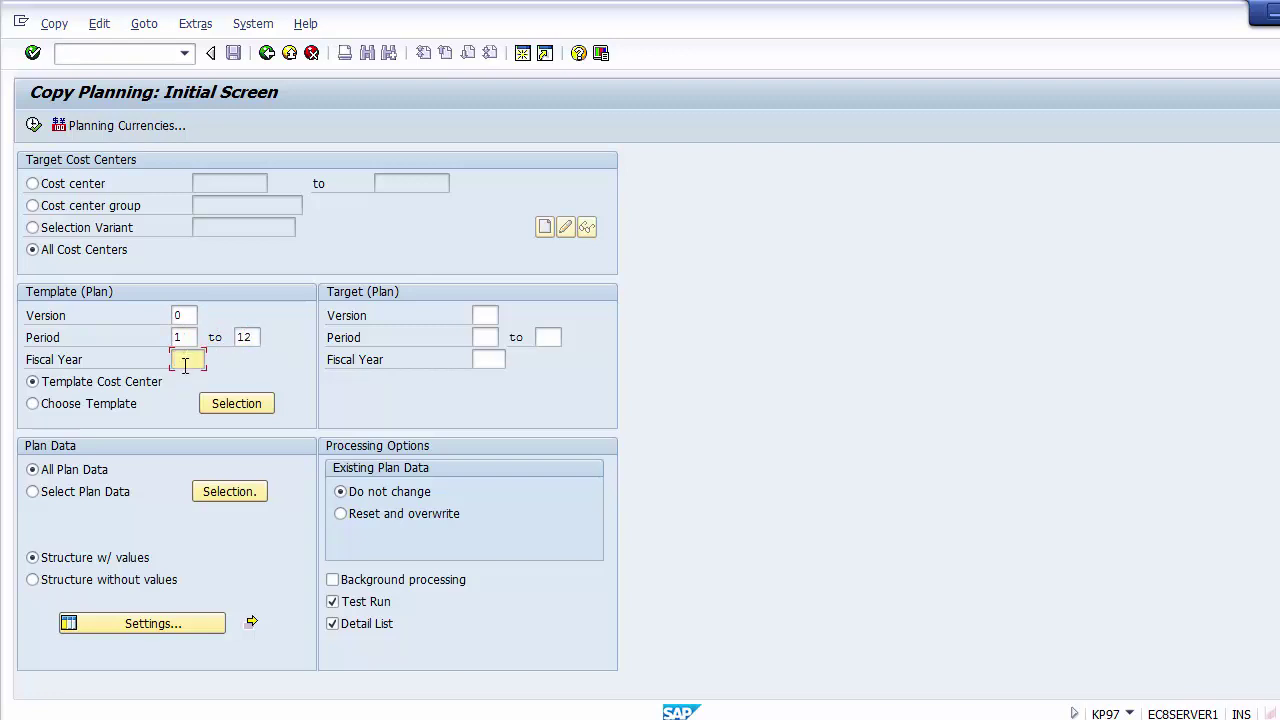
{"action": "type", "text": "2012"}
{"action": "key", "text": "BackSpace"}
{"action": "type", "text": "3"}
Set the target plan to version 0, period 1 to 12 and fiscal year 2014
{"action": "left_click", "coordinate": [482, 316]}
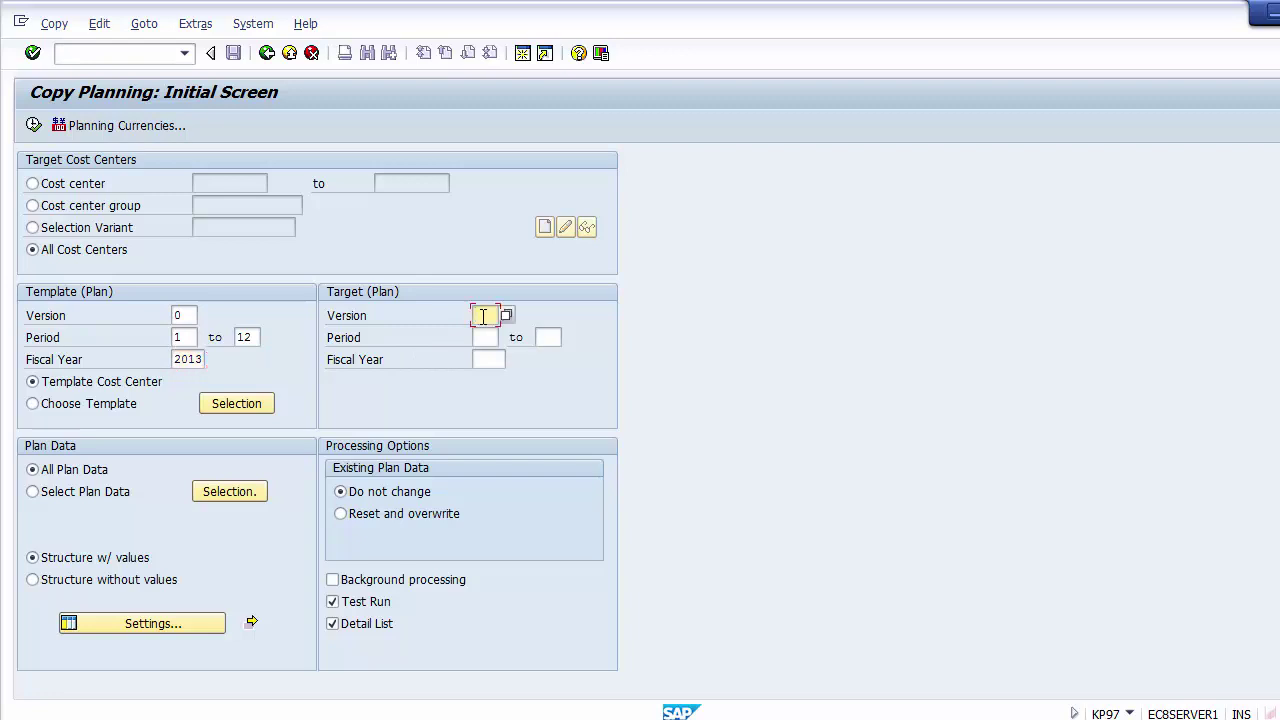
{"action": "type", "text": "0"}
{"action": "left_click", "coordinate": [484, 339]}
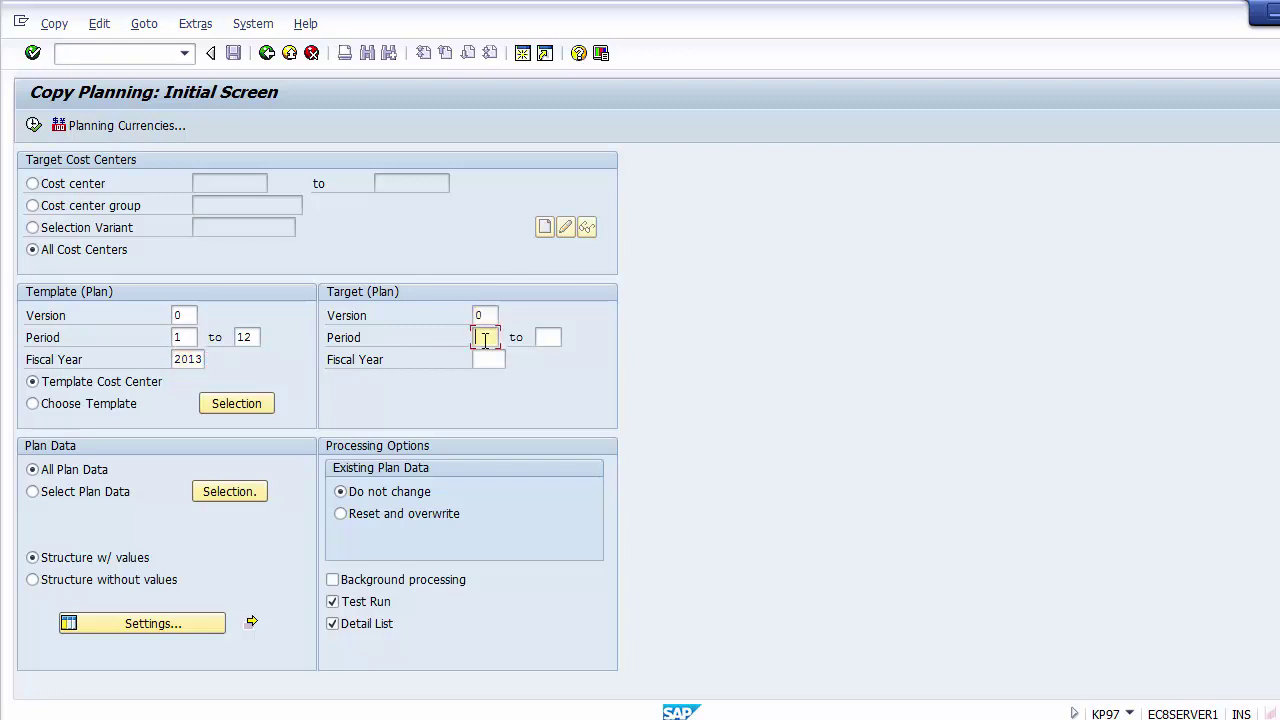
{"action": "type", "text": "1"}
{"action": "key", "text": "Tab"}
{"action": "type", "text": "12"}
{"action": "left_click", "coordinate": [488, 357]}
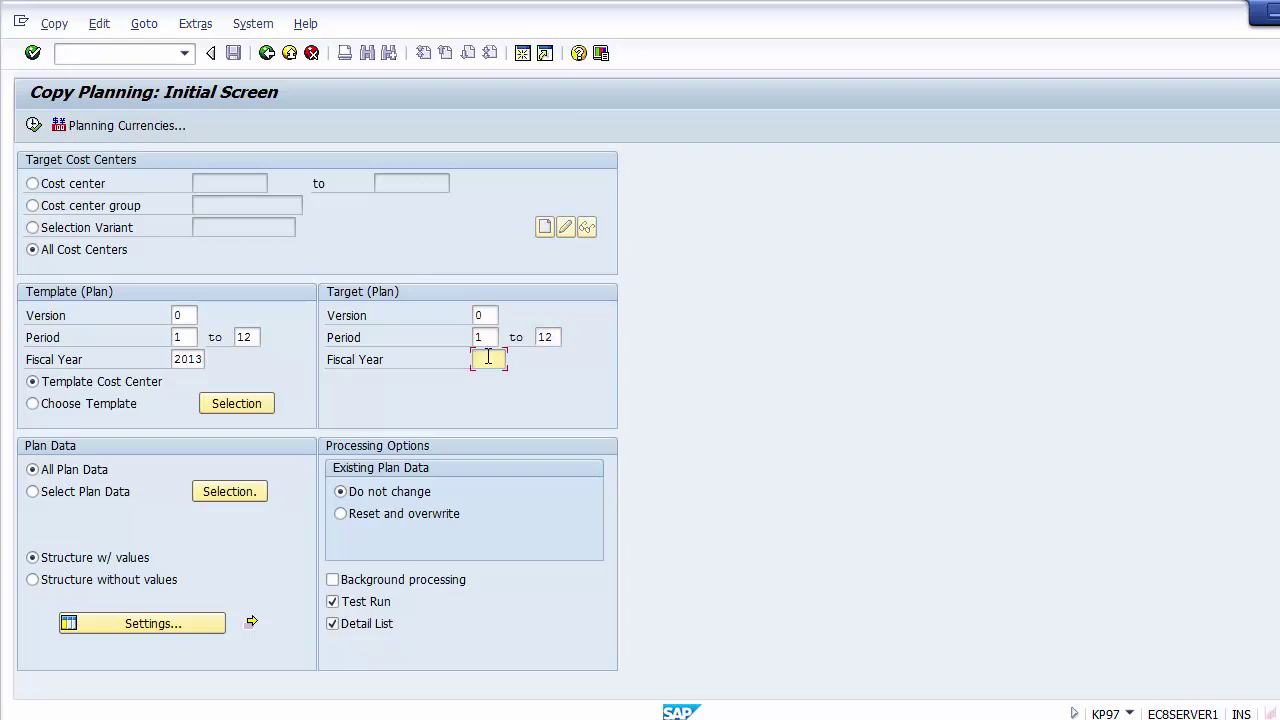
{"action": "type", "text": "2014"}
Choose All Plan Data, Template Cost Center and Do not change for existing plan data
{"action": "left_click", "coordinate": [70, 477]}
{"action": "left_click", "coordinate": [113, 388]}
{"action": "left_click", "coordinate": [399, 493]}
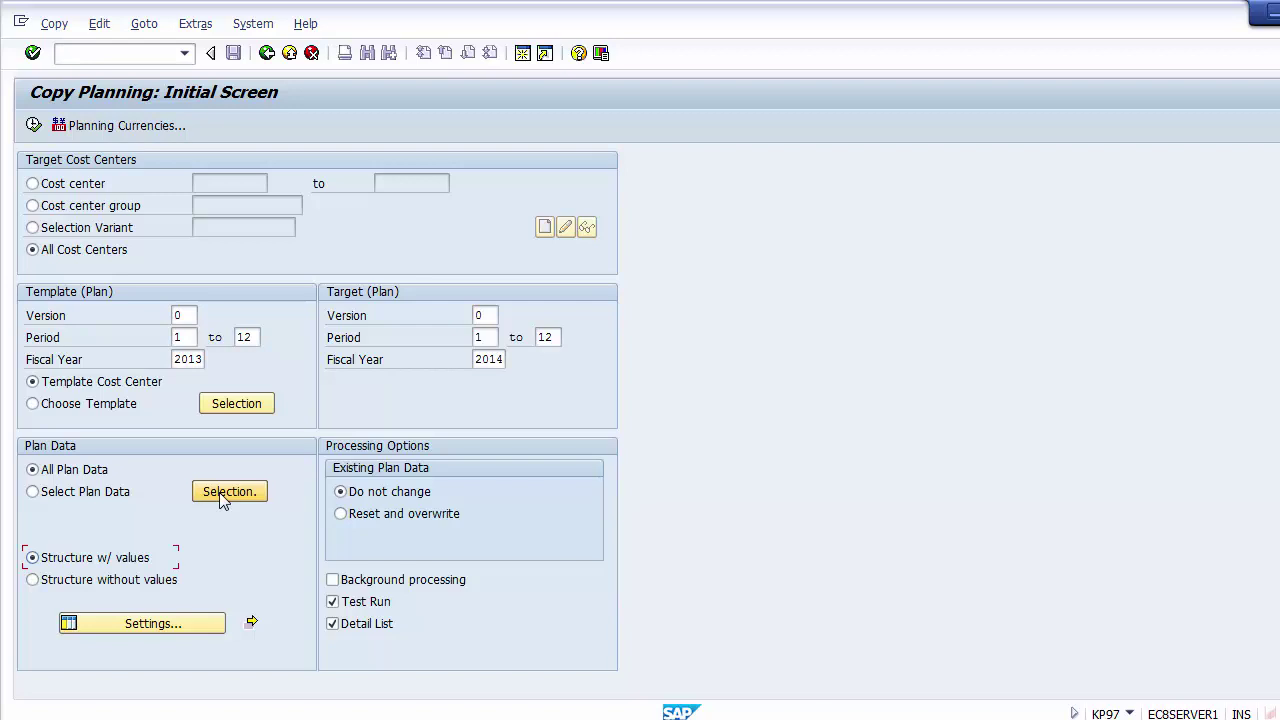
Examine the template cost center selection and the kinds of planning data included in the copy
{"action": "left_click", "coordinate": [236, 403]}
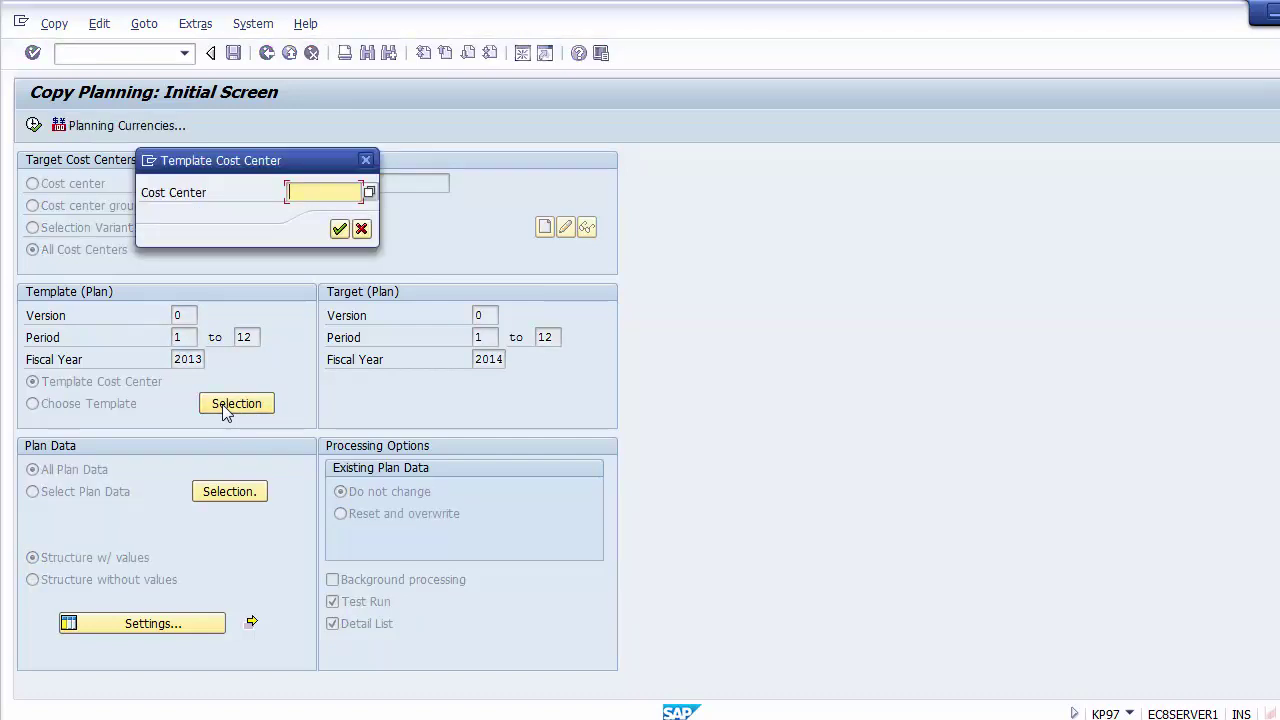
{"action": "left_click", "coordinate": [339, 229]}
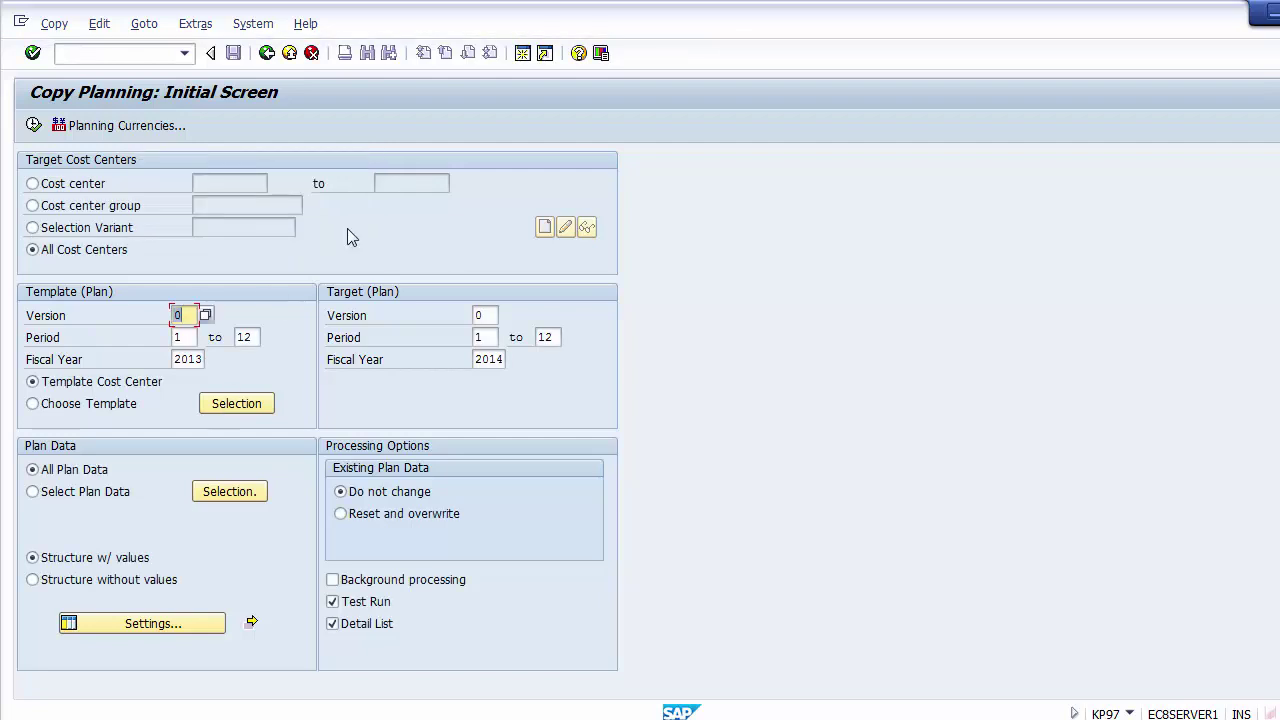
{"action": "left_click", "coordinate": [225, 496]}
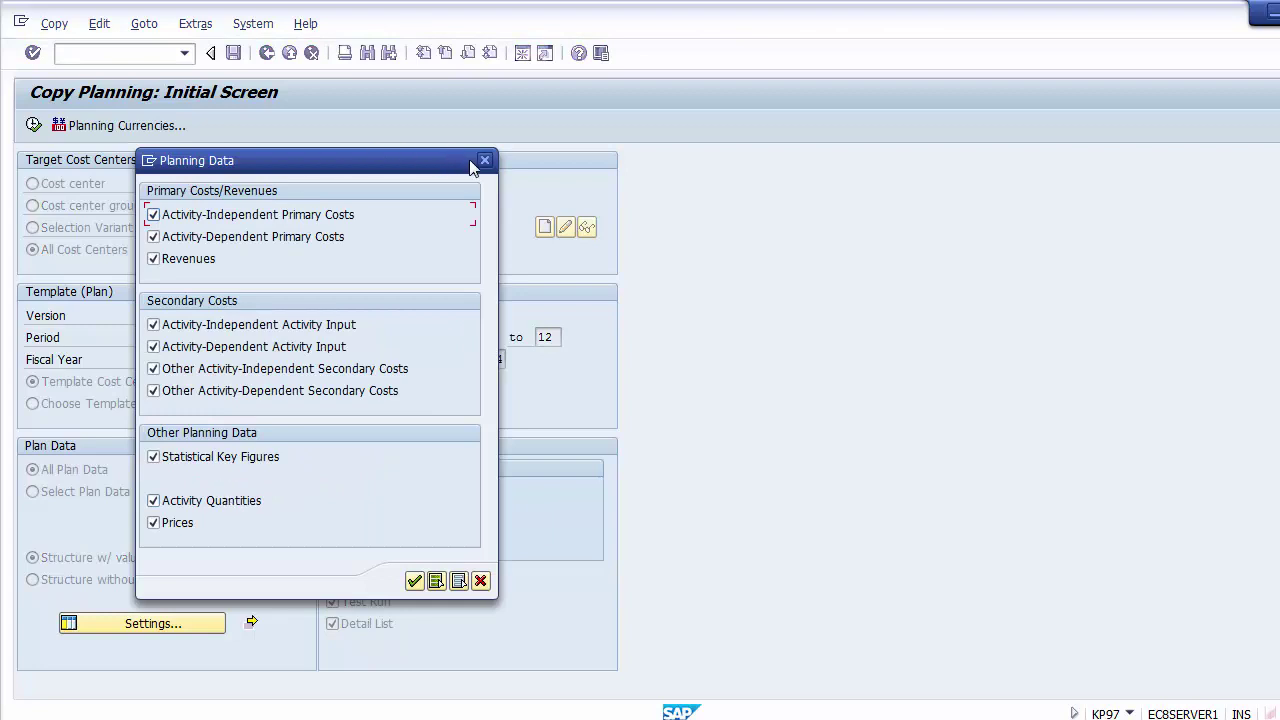
{"action": "left_click", "coordinate": [483, 162]}
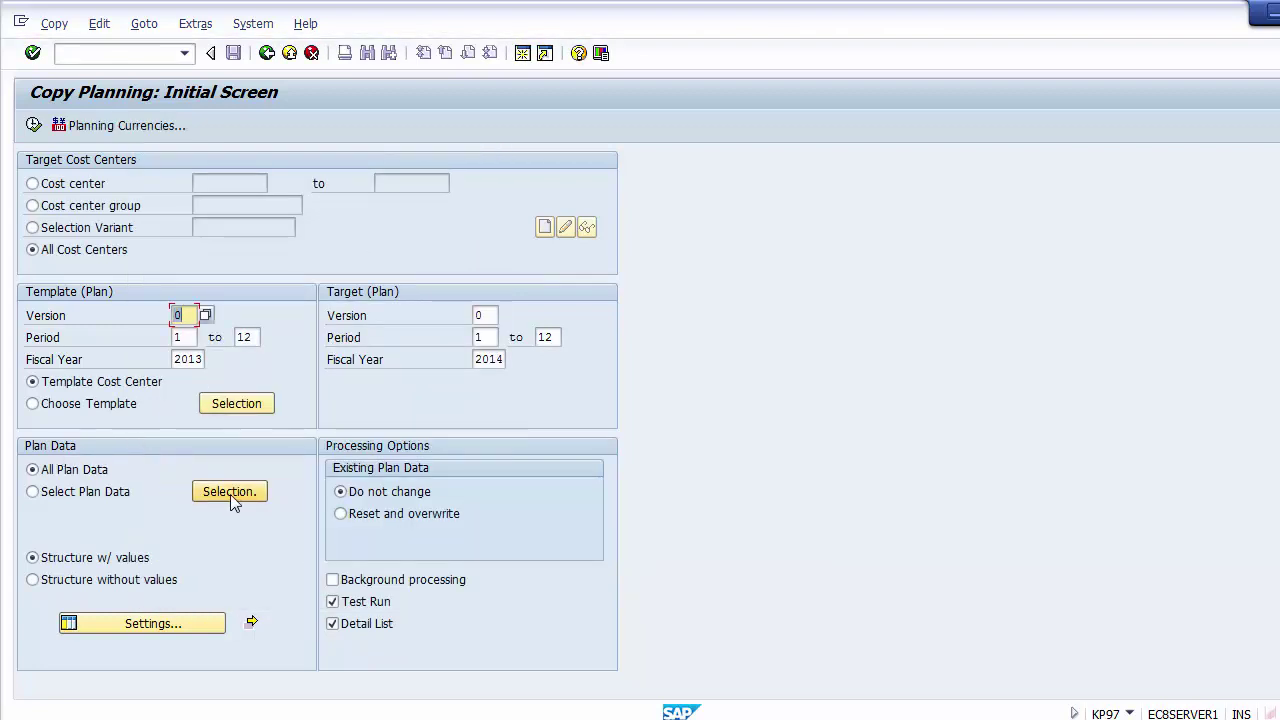
{"action": "left_click", "coordinate": [86, 472]}
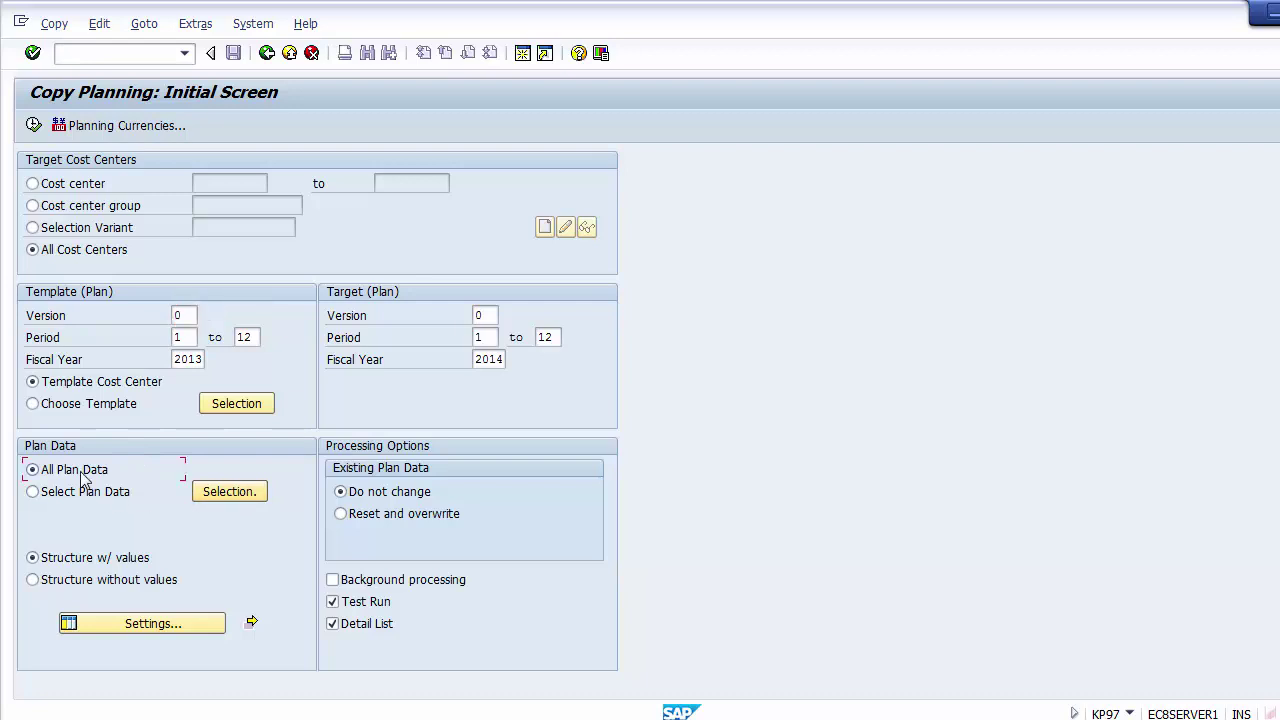
{"action": "left_click", "coordinate": [229, 491]}
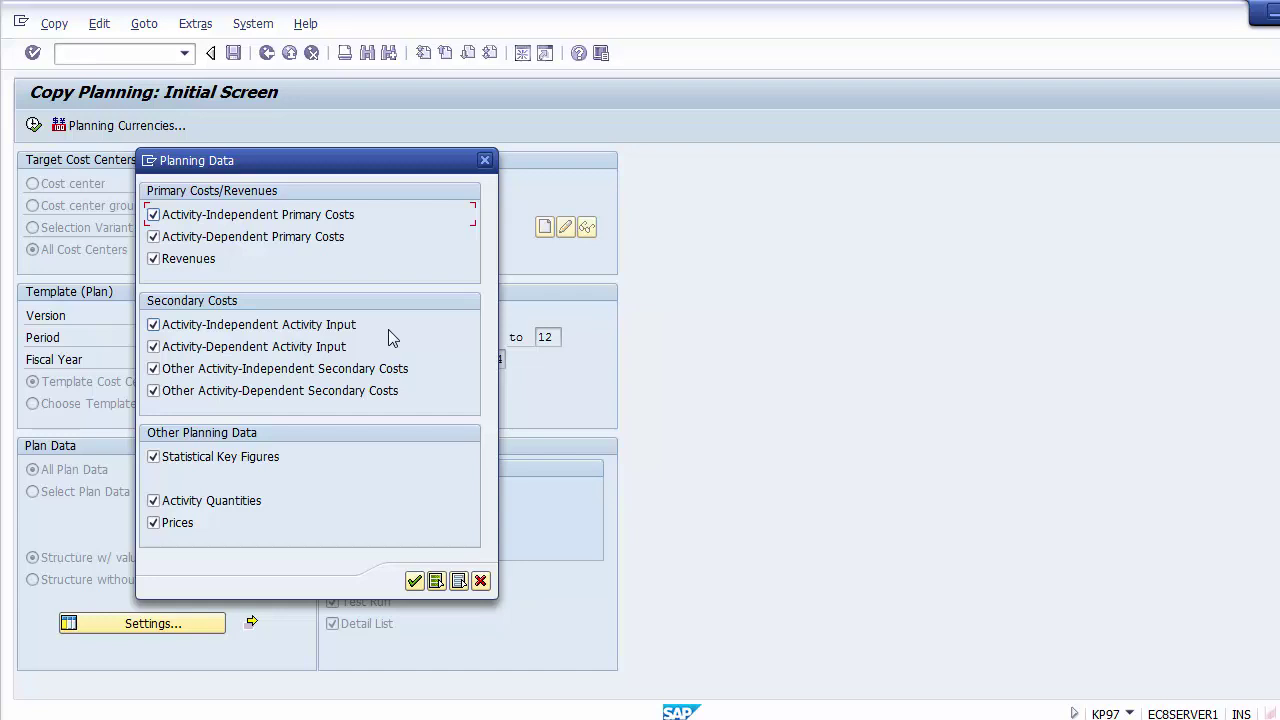
Accept all kinds of planning data for the copy and try to execute the 2013 to 2014 plan copy as a test run
{"action": "left_click", "coordinate": [206, 267]}
{"action": "left_click", "coordinate": [414, 582]}
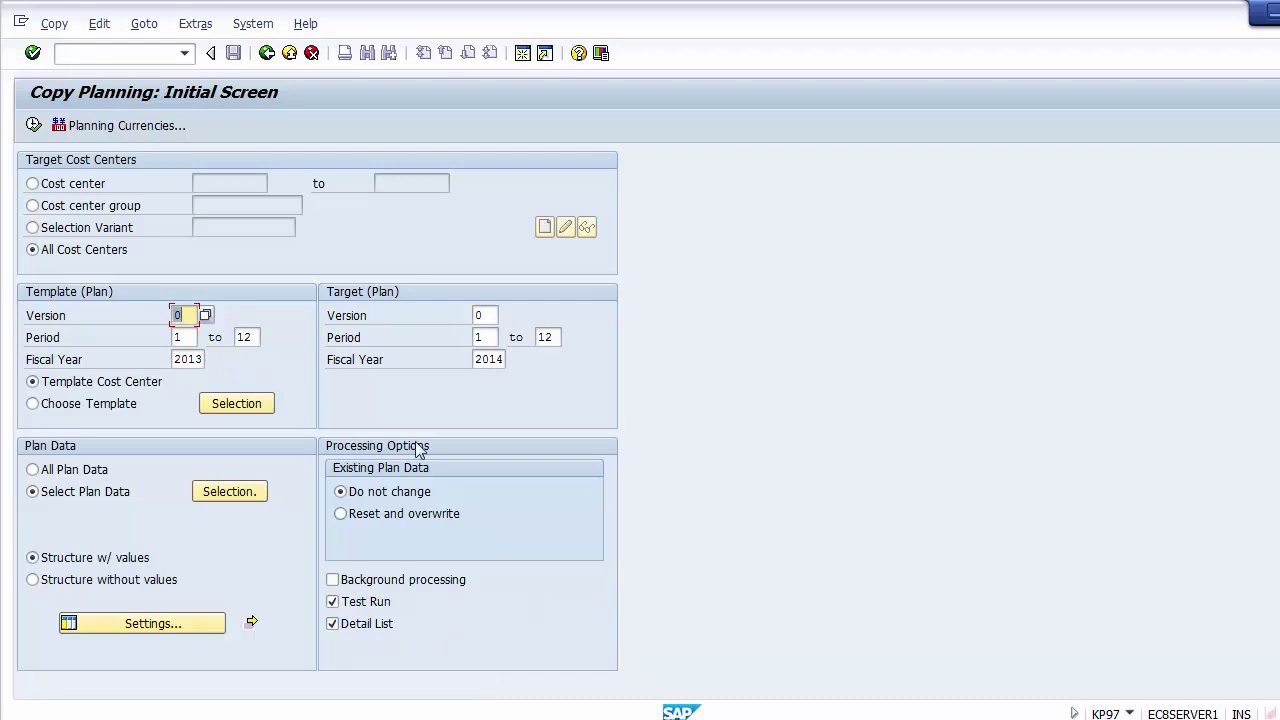
{"action": "left_click", "coordinate": [33, 125]}
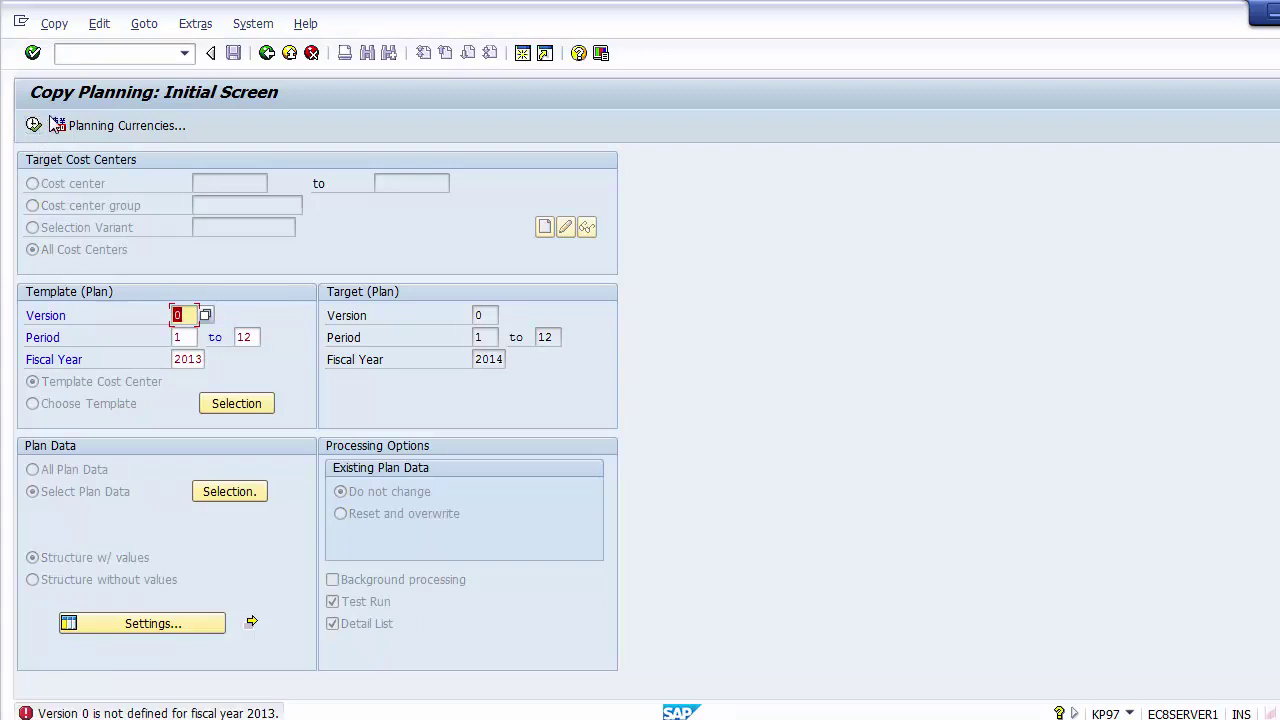
Set the template plan's fiscal year to 2014 and the target plan's fiscal year to 2015
{"action": "left_click", "coordinate": [203, 360]}
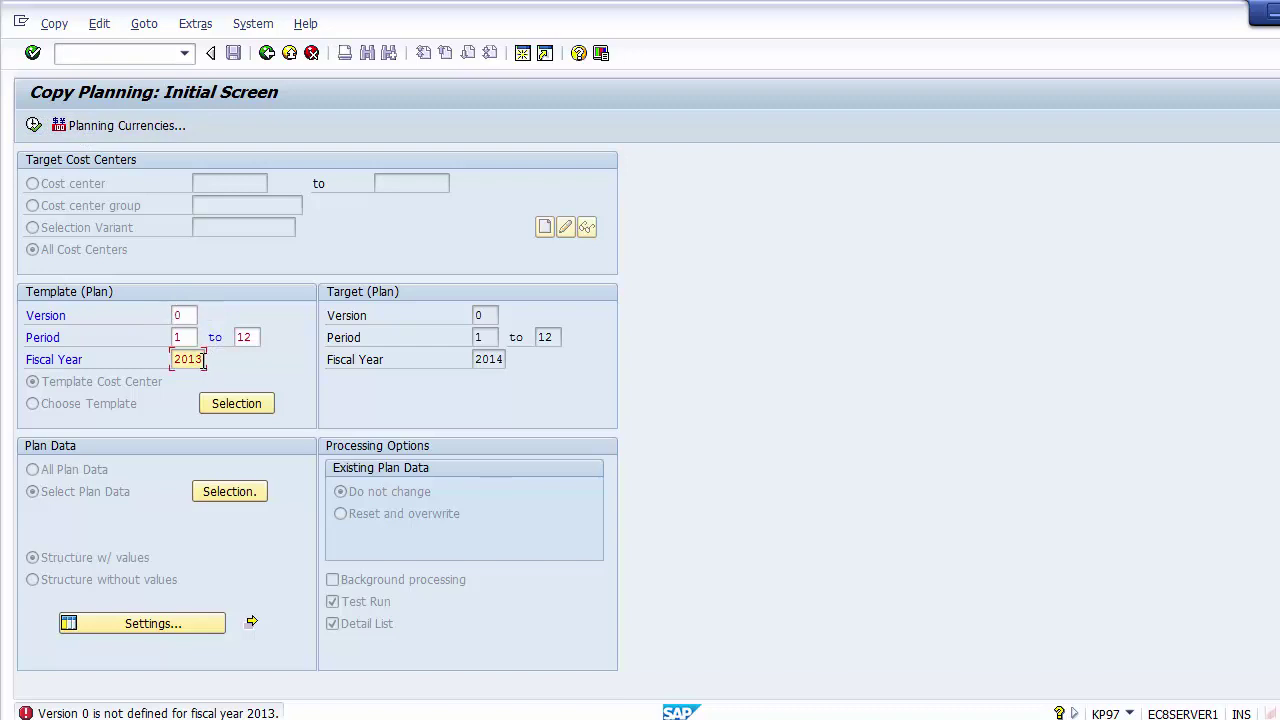
{"action": "key", "text": "BackSpace"}
{"action": "type", "text": "4"}
{"action": "key", "text": "Return"}
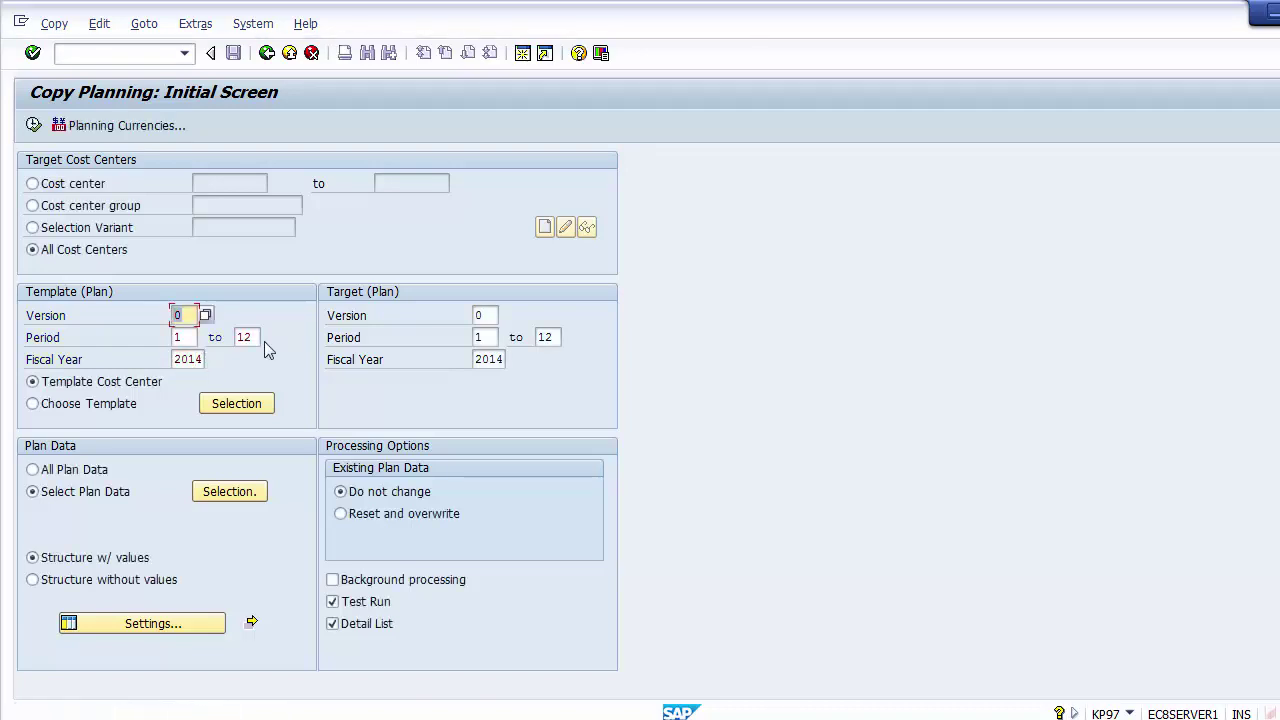
{"action": "left_click", "coordinate": [501, 360]}
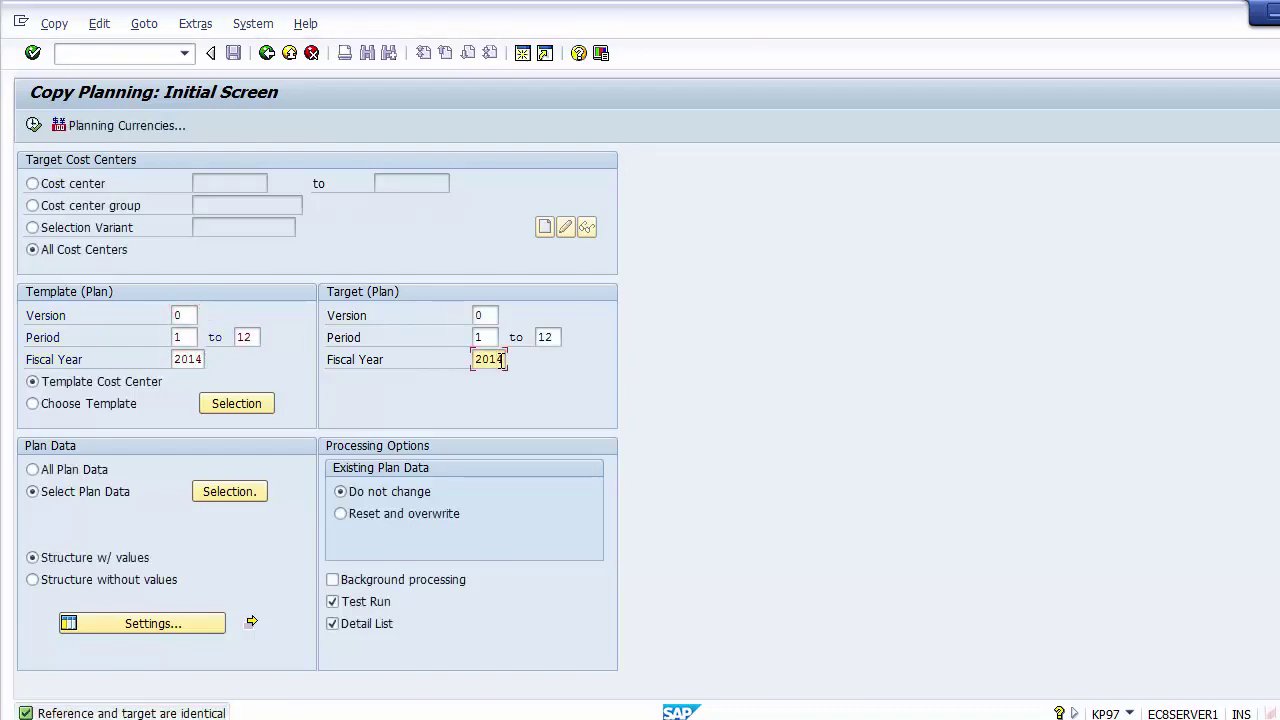
{"action": "key", "text": "BackSpace"}
{"action": "type", "text": "5"}
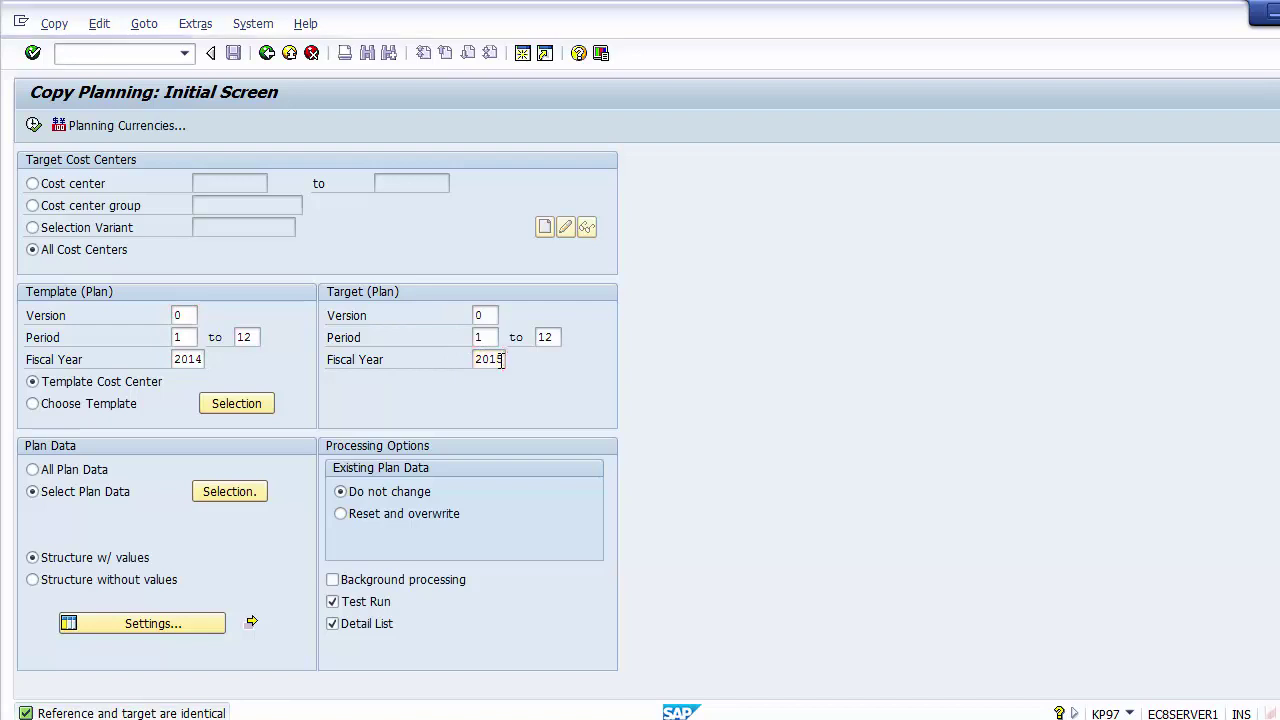
{"action": "key", "text": "Return"}
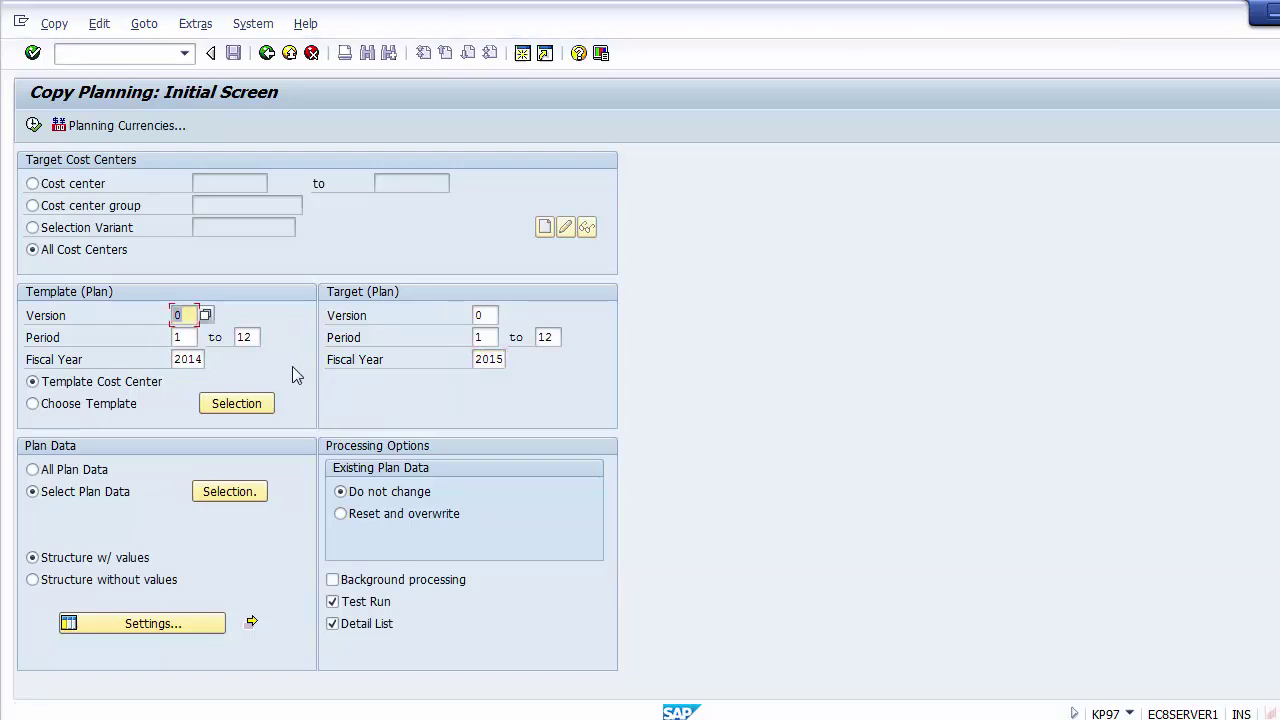
Execute the plan copy as a test run, check its processing status and copied records, and leave the detail list
{"action": "left_click", "coordinate": [32, 127]}
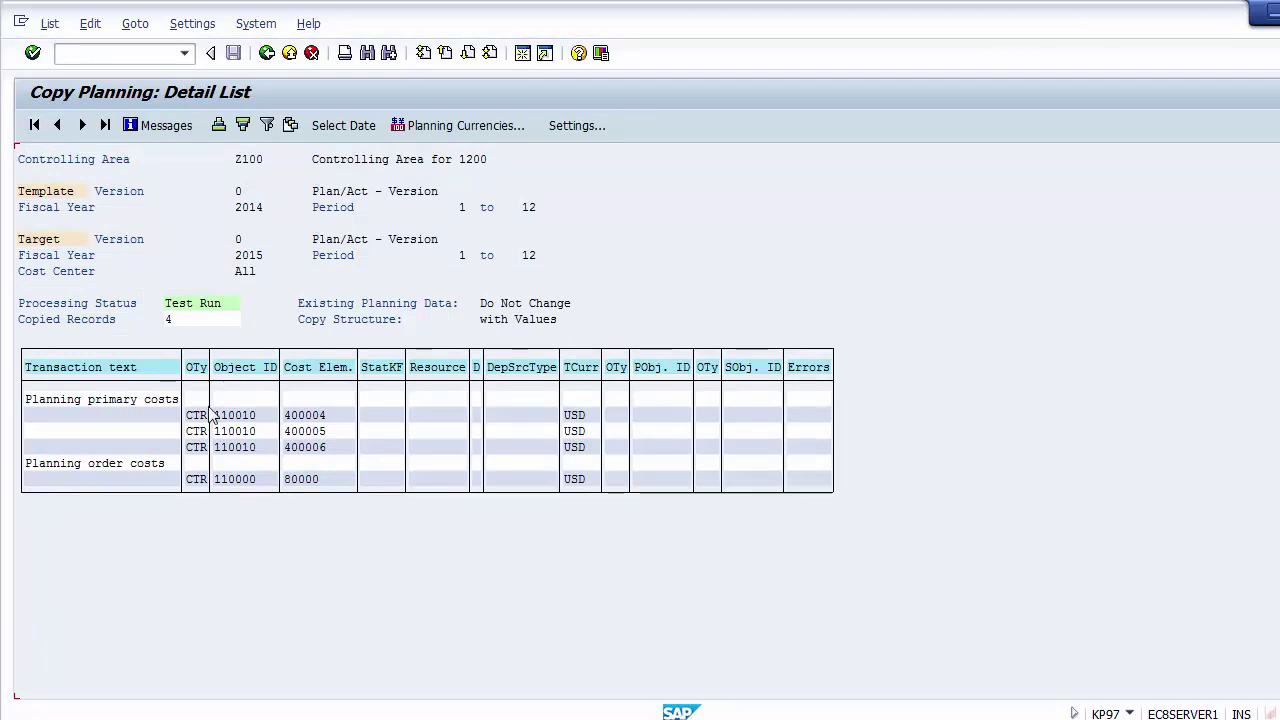
{"action": "left_click", "coordinate": [164, 320]}
{"action": "left_click", "coordinate": [196, 320]}
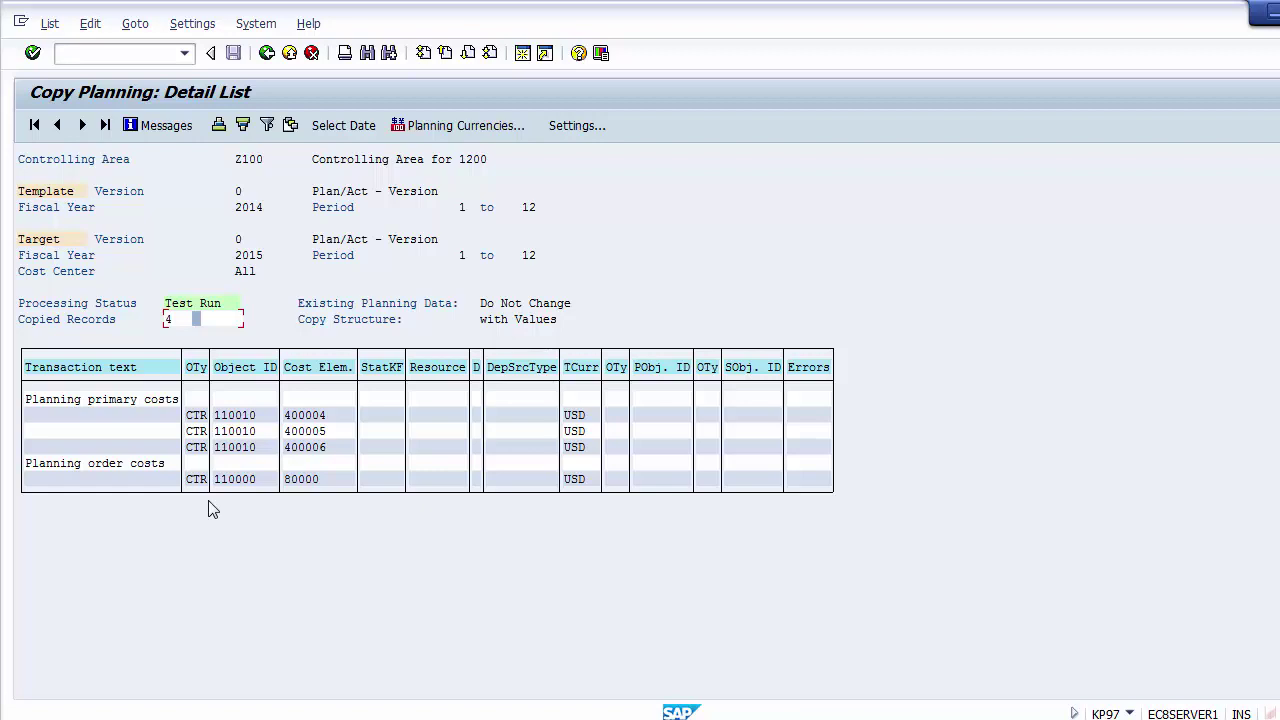
{"action": "left_click", "coordinate": [196, 306]}
{"action": "left_click", "coordinate": [266, 54]}
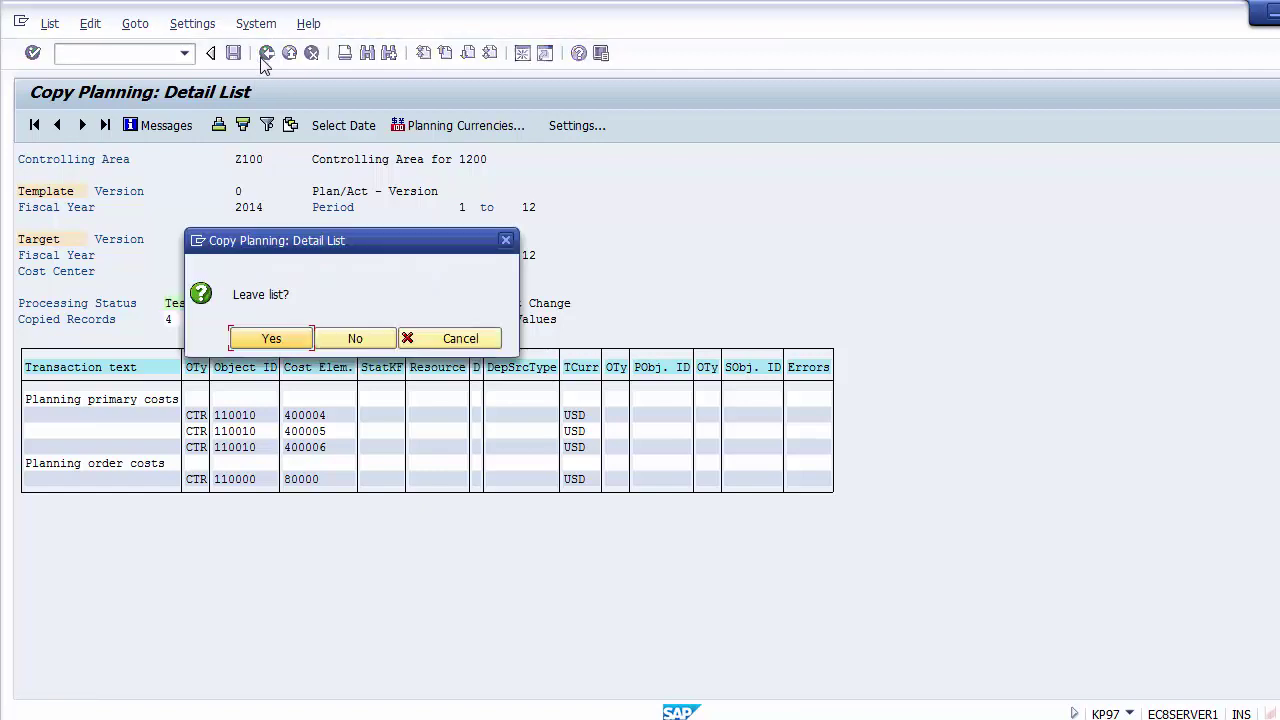
{"action": "left_click", "coordinate": [271, 340]}
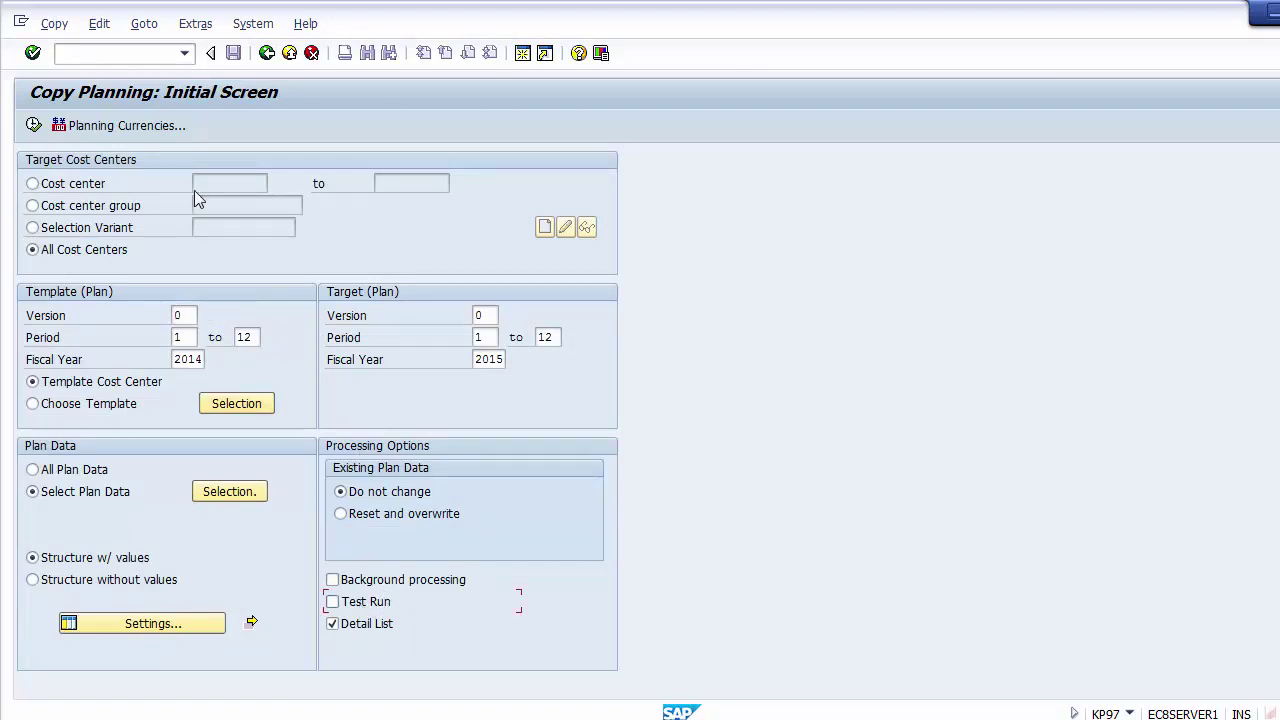
Execute the 2014 to 2015 plan copy with Test Run turned off, check the copied cost centers, and leave the detail list
{"action": "left_click", "coordinate": [33, 125]}
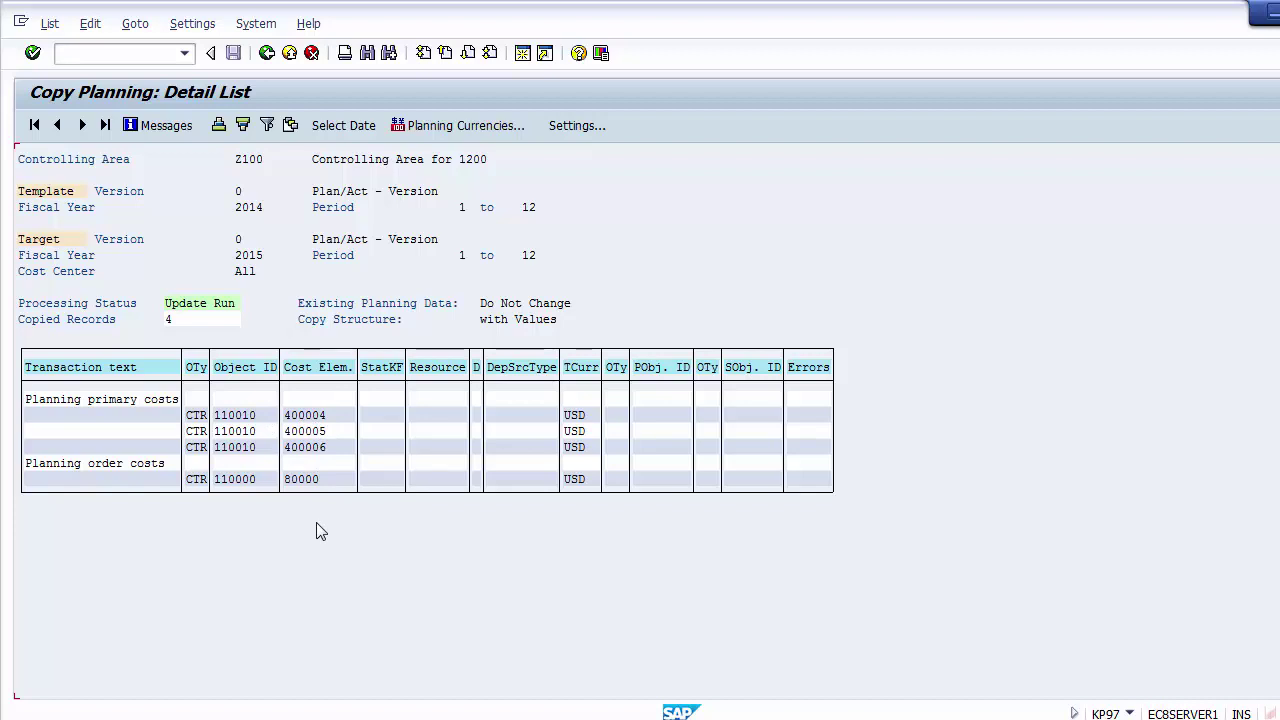
{"action": "left_click", "coordinate": [220, 419]}
{"action": "left_click", "coordinate": [229, 432]}
{"action": "left_click", "coordinate": [231, 450]}
{"action": "left_click", "coordinate": [289, 53]}
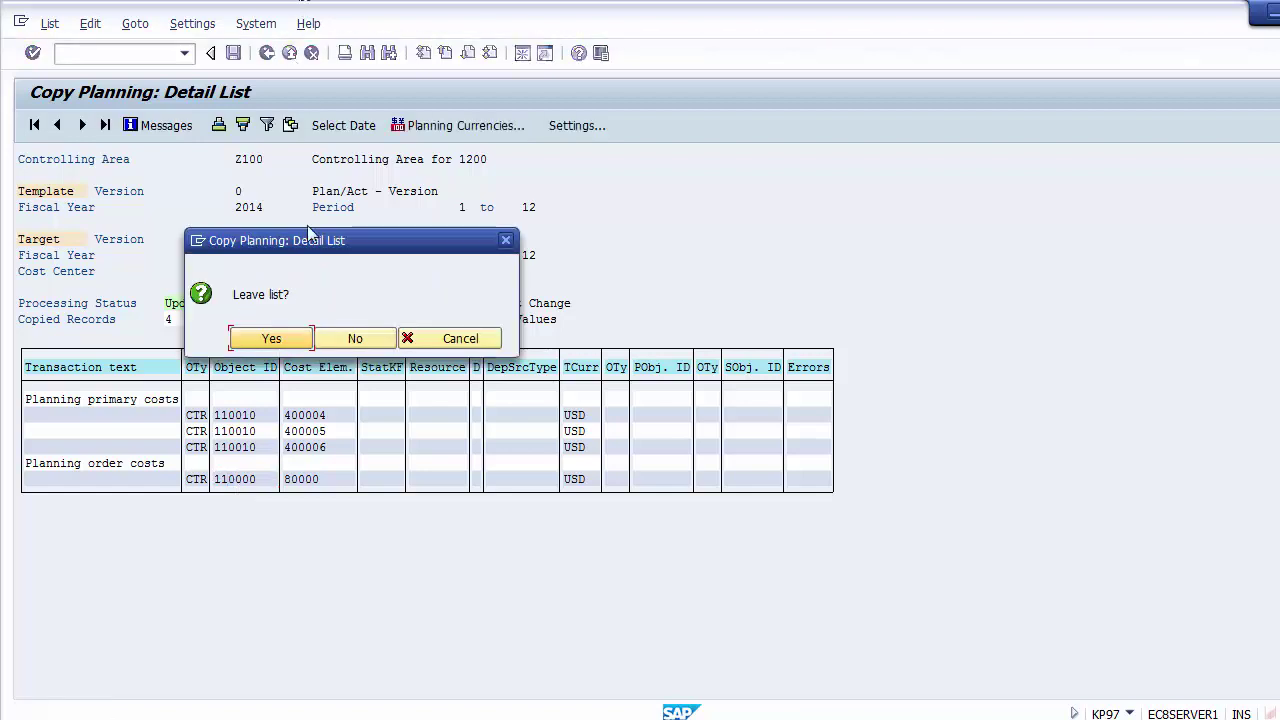
{"action": "left_click", "coordinate": [355, 340]}
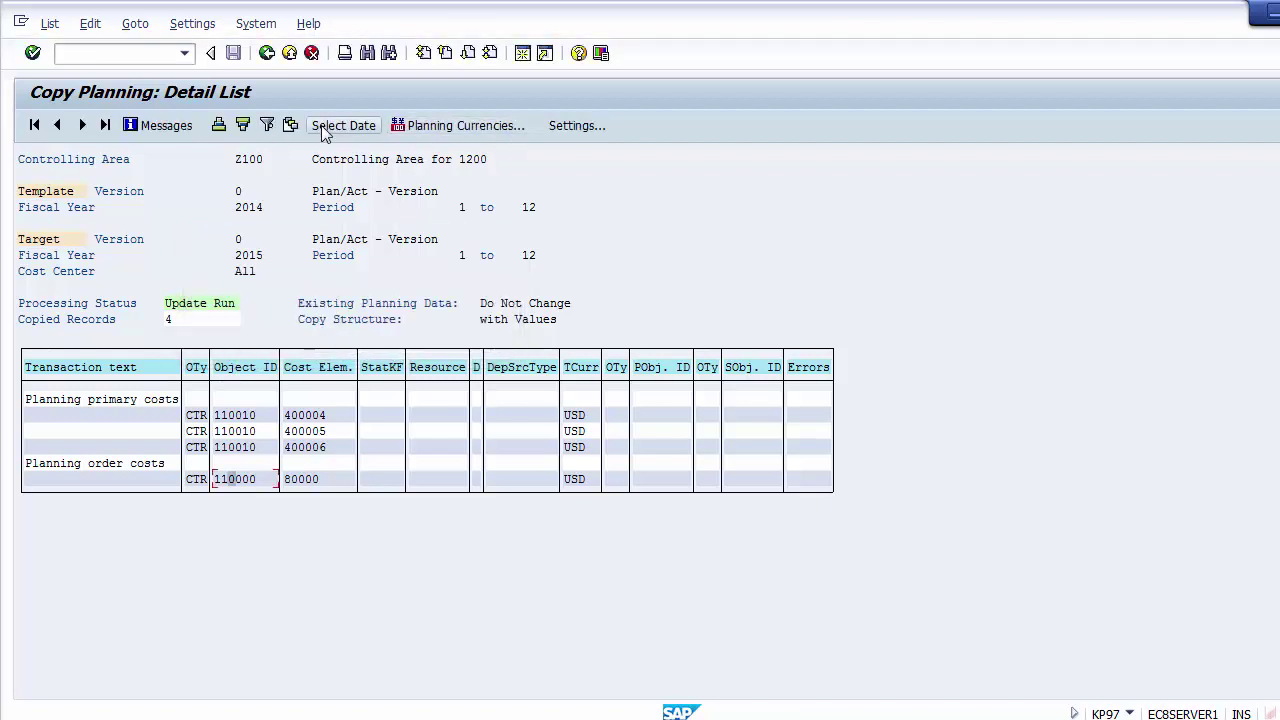
{"action": "left_click", "coordinate": [289, 53]}
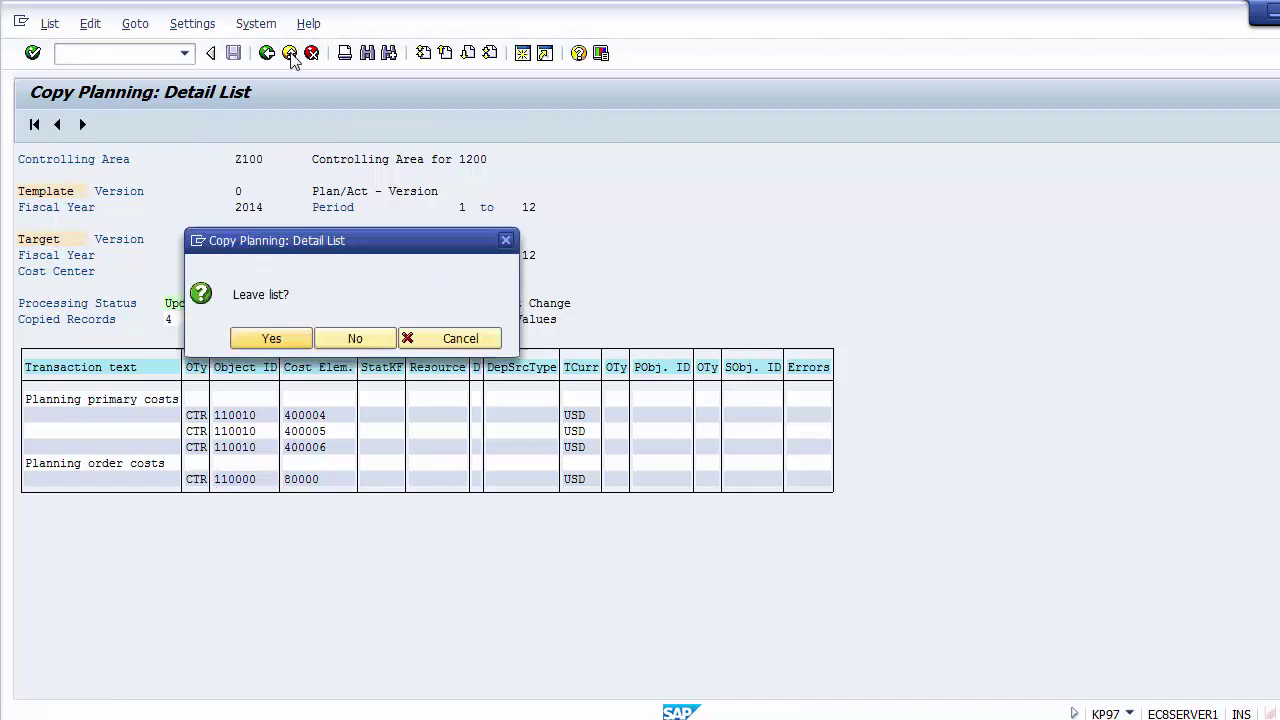
{"action": "left_click", "coordinate": [272, 339]}
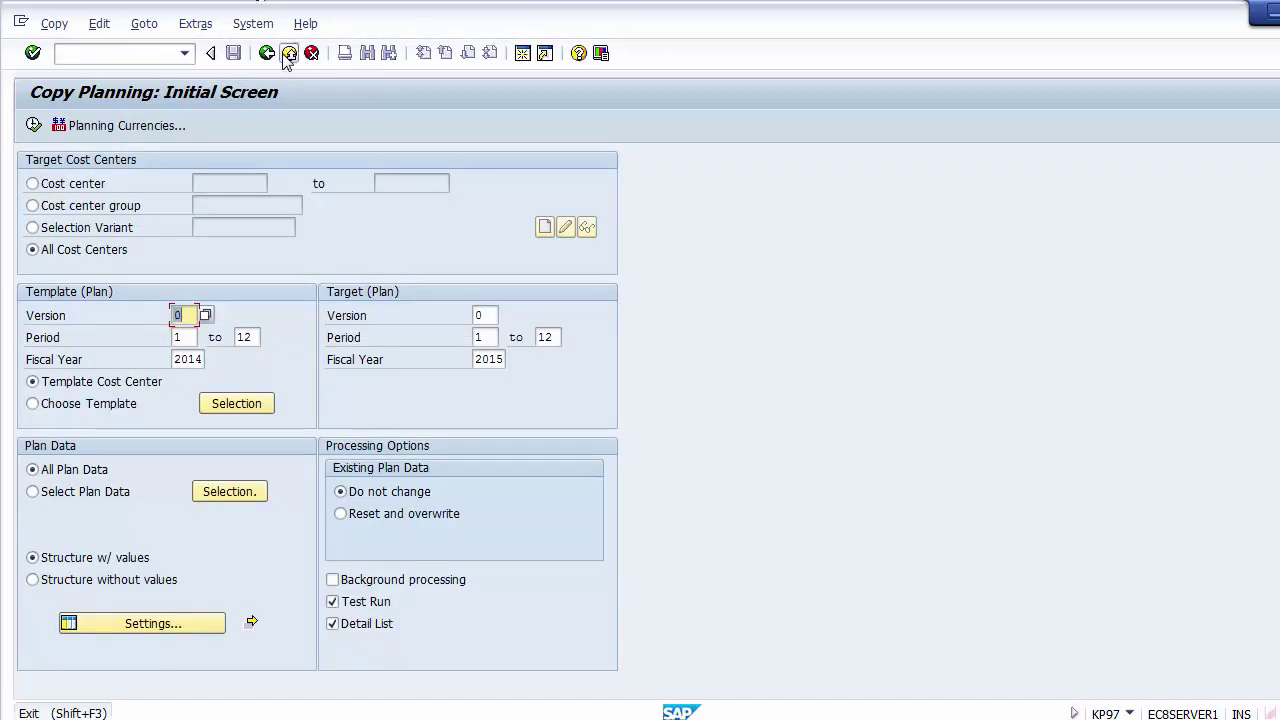
Leave plan copying and open the actual period locks in OKP1 for controlling area Z100, fiscal year 2014
{"action": "left_click", "coordinate": [288, 54]}
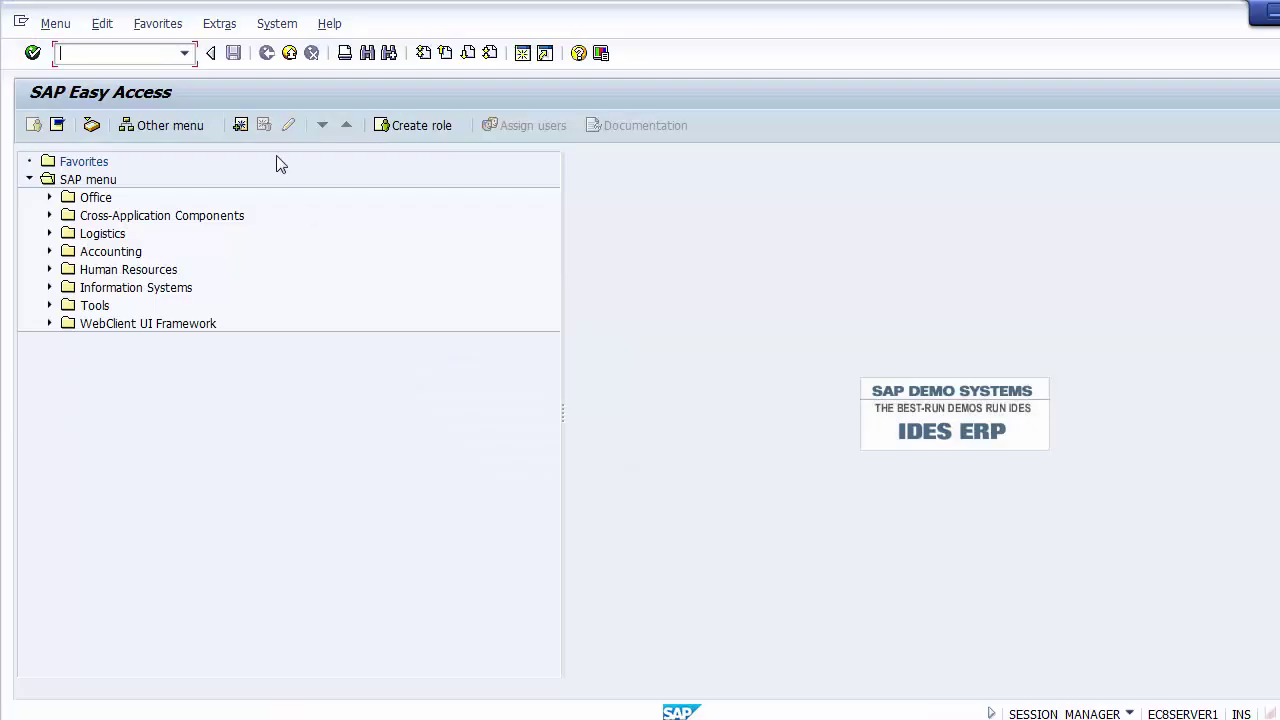
{"action": "type", "text": "se12"}
{"action": "key", "text": "Return"}
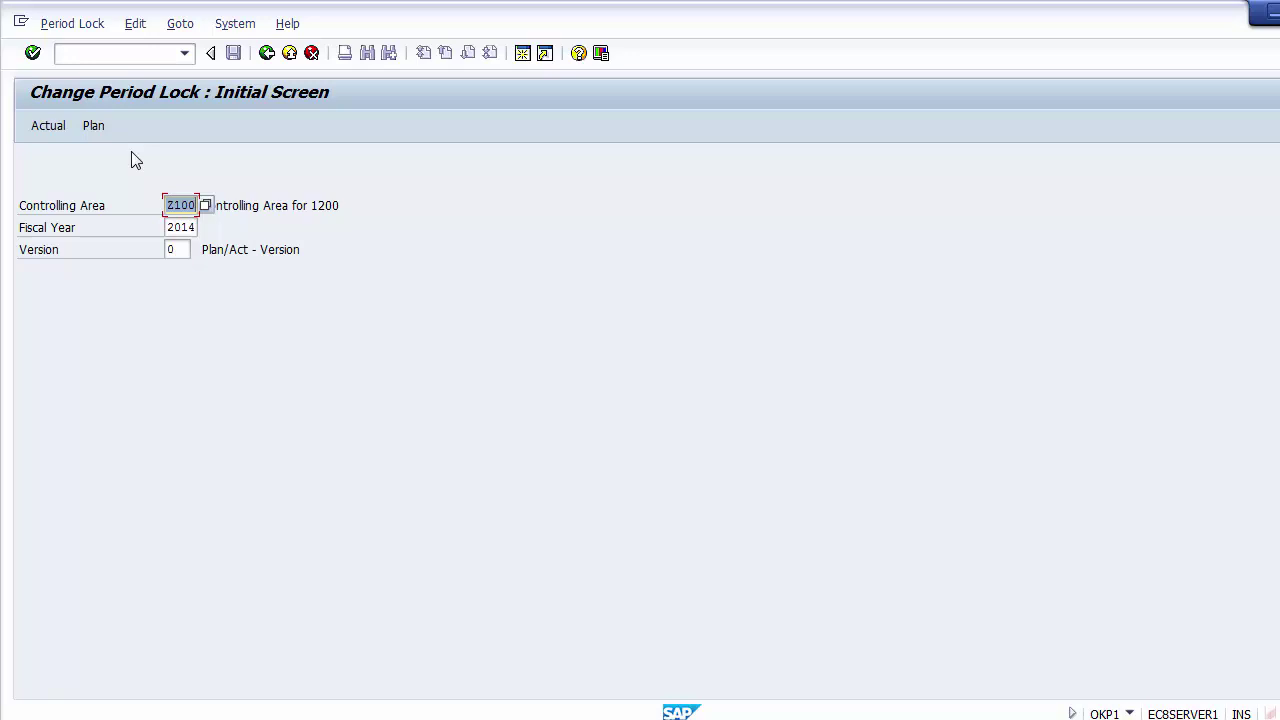
{"action": "left_click", "coordinate": [46, 128]}
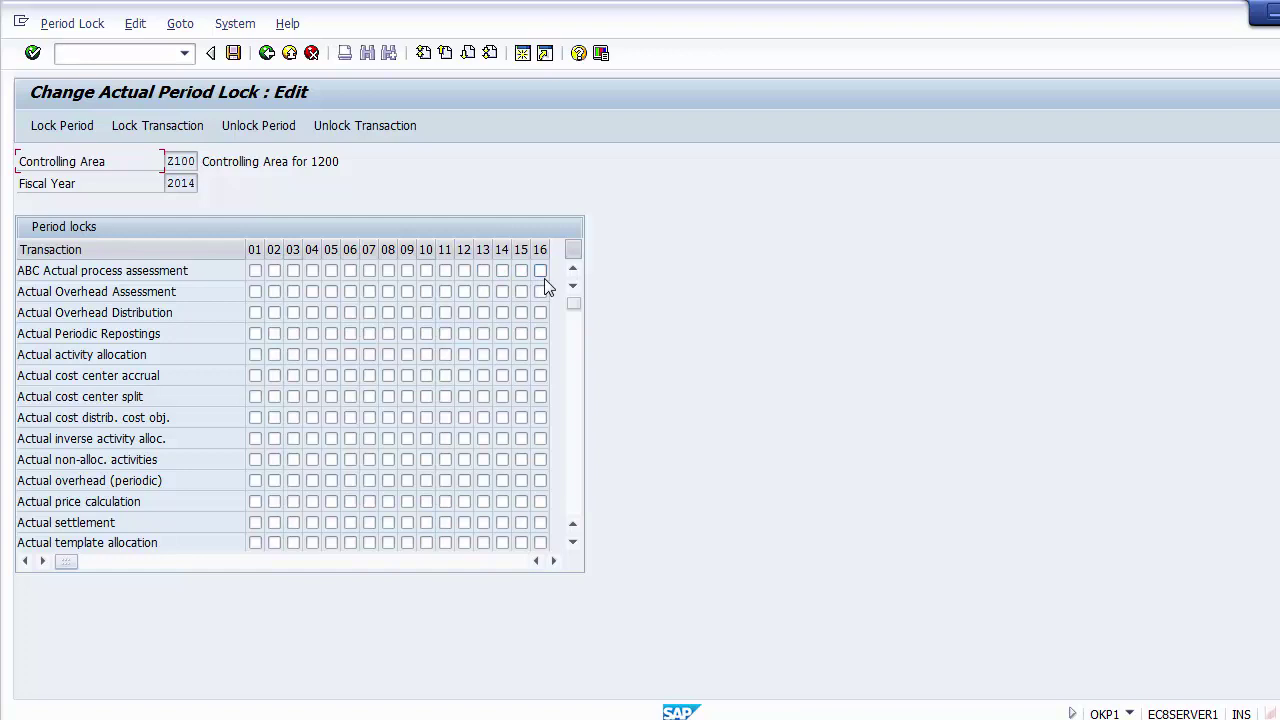
Mark period 09 as locked for every actual transaction, from ABC Actual process assessment through Variance calculation
{"action": "left_click", "coordinate": [387, 269]}
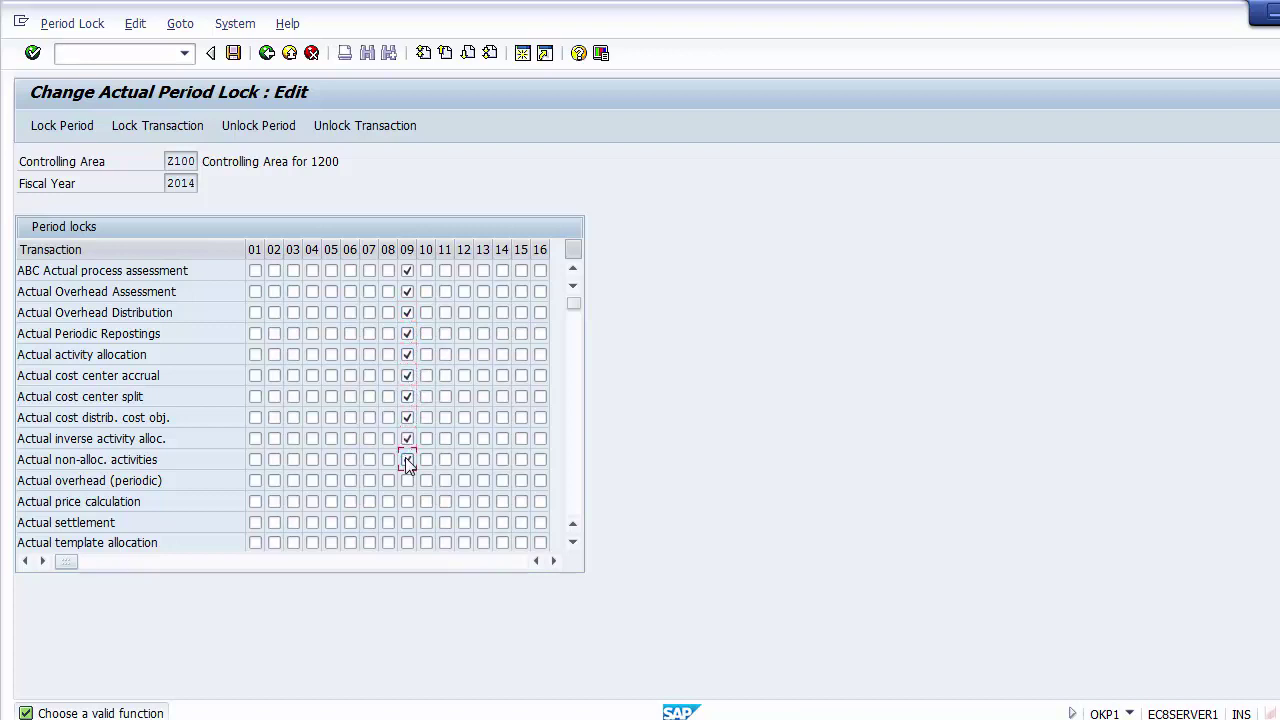
{"action": "left_click", "coordinate": [407, 522]}
{"action": "left_click", "coordinate": [407, 542]}
{"action": "left_click", "coordinate": [571, 491]}
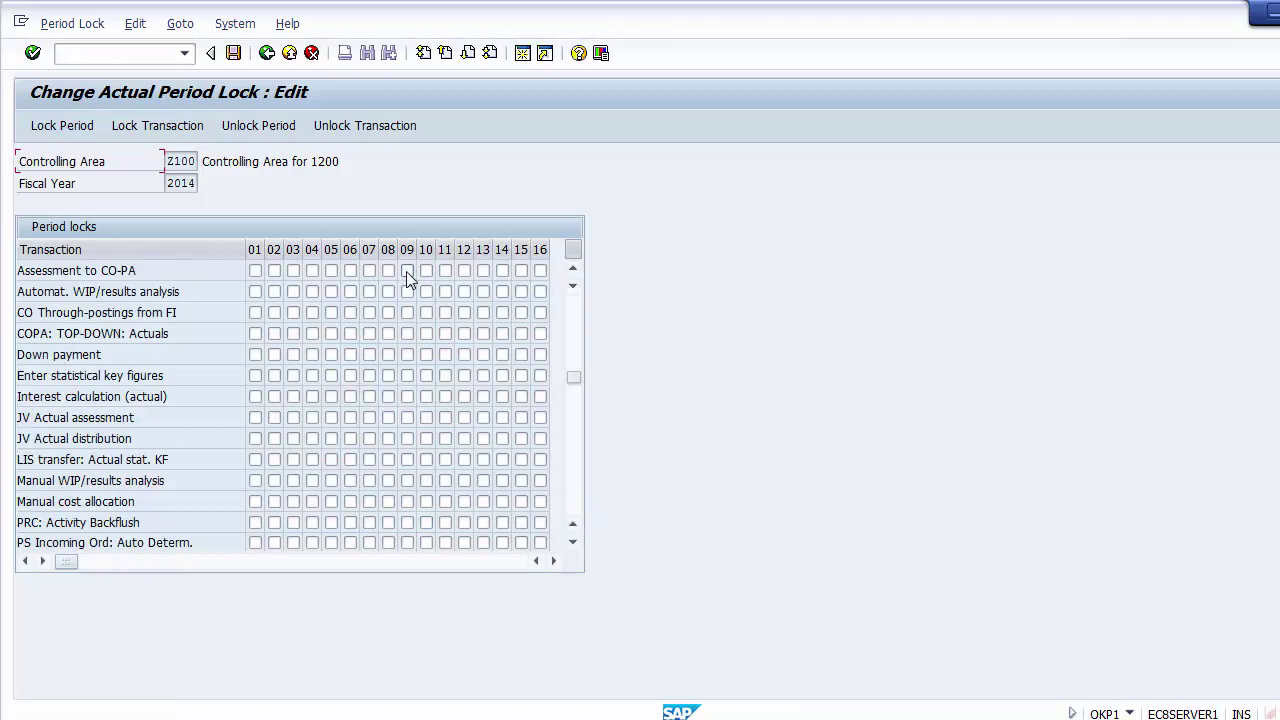
{"action": "left_click", "coordinate": [407, 312]}
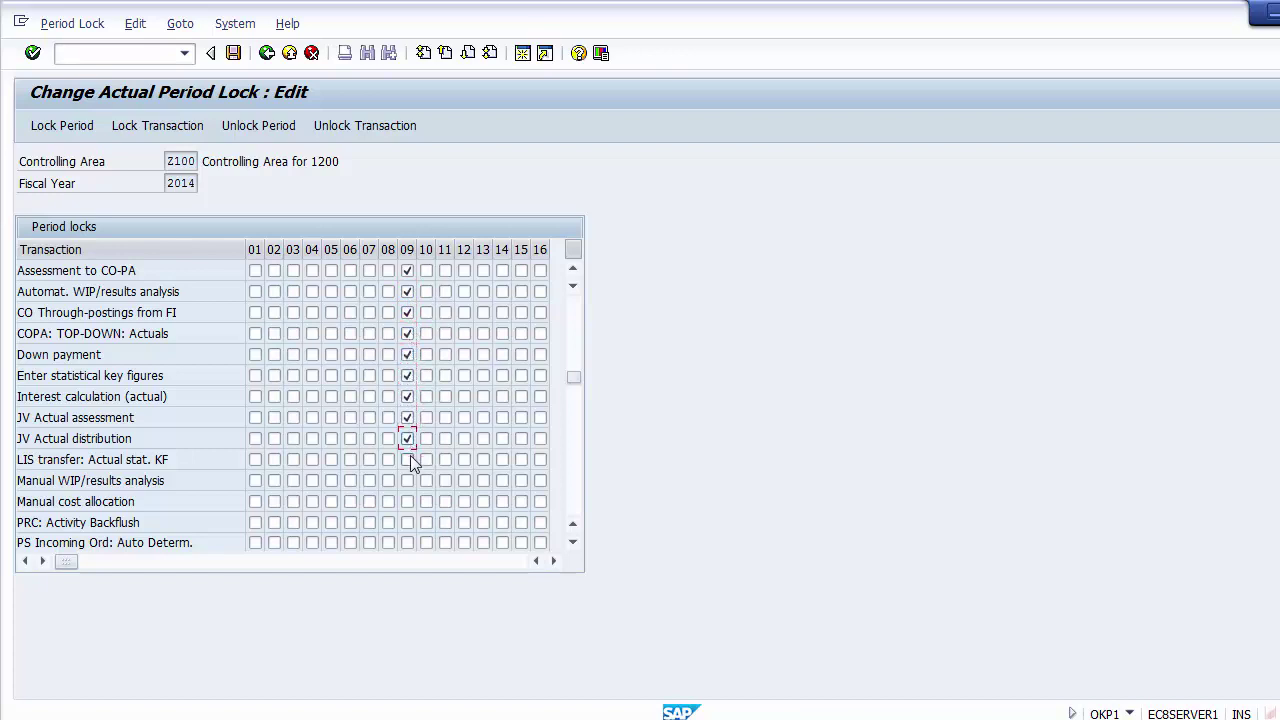
{"action": "left_click", "coordinate": [407, 542]}
{"action": "left_click", "coordinate": [575, 508]}
{"action": "left_click", "coordinate": [407, 270]}
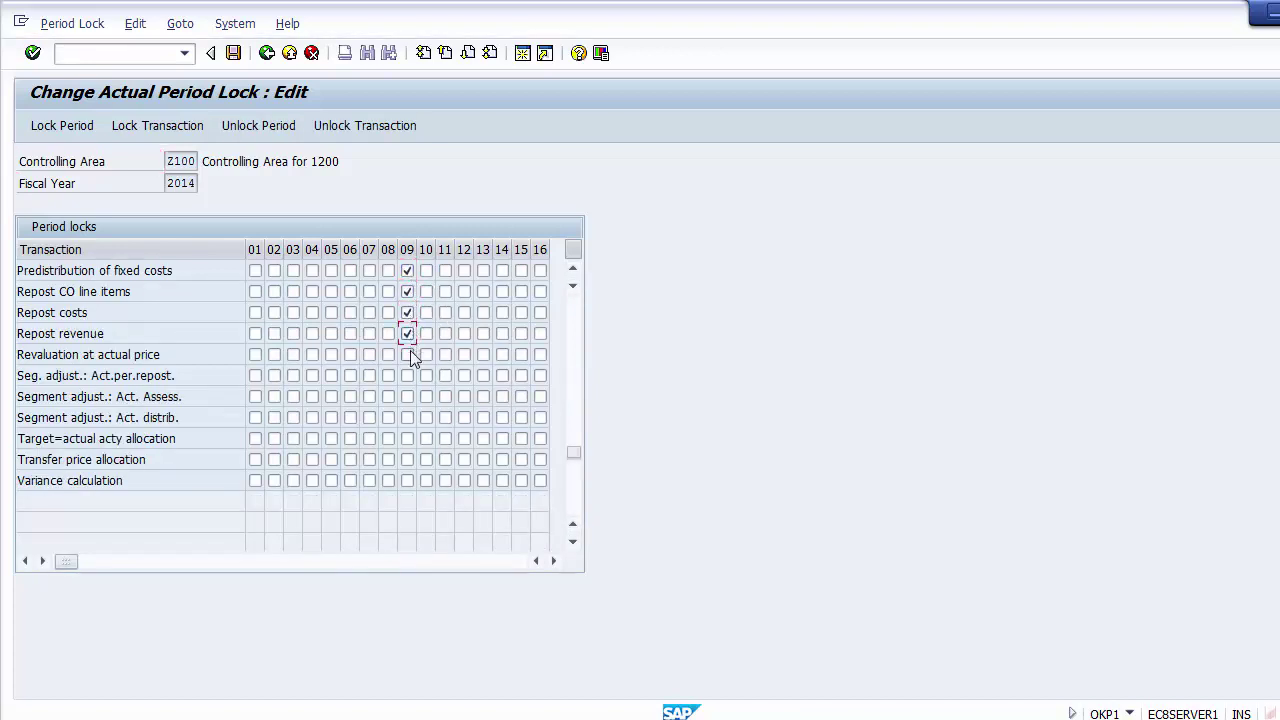
{"action": "left_click", "coordinate": [409, 462]}
{"action": "left_click", "coordinate": [407, 481]}
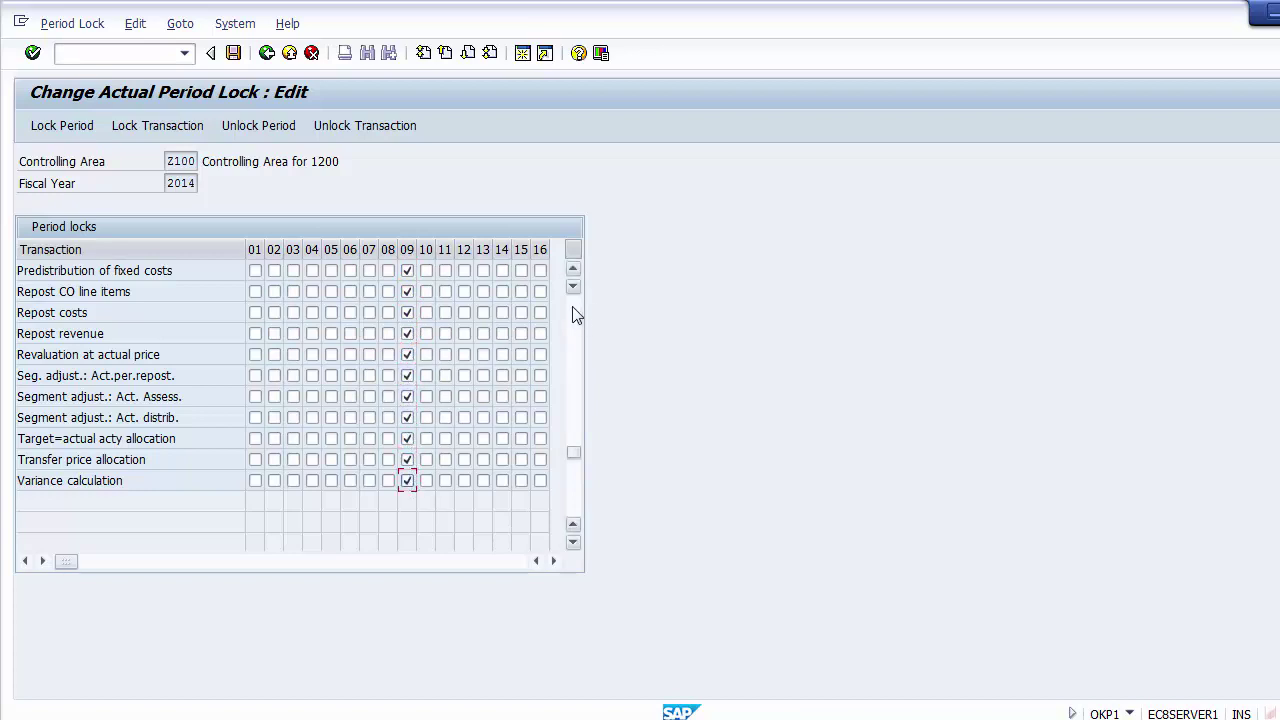
Review the period 09 locks from the start of the transaction list and save the actual period locks
{"action": "left_click", "coordinate": [584, 372]}
{"action": "left_click_drag", "start_coordinate": [575, 378], "coordinate": [578, 278]}
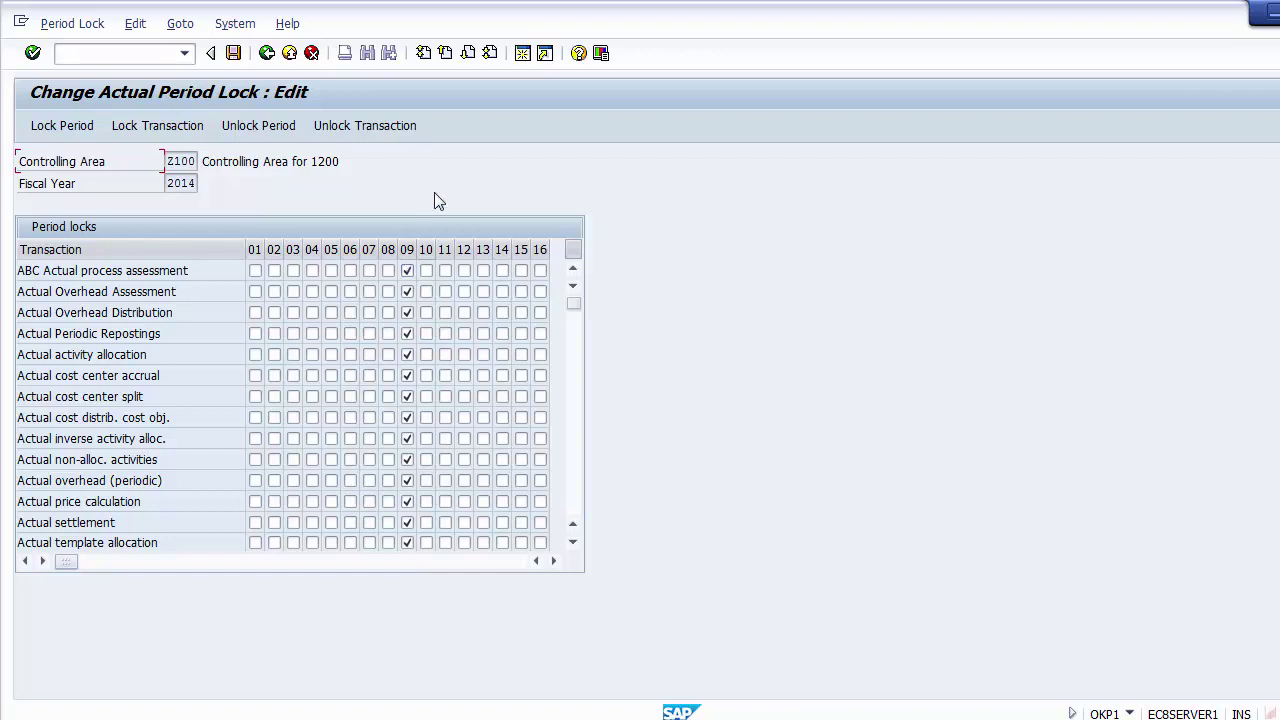
{"action": "left_click", "coordinate": [407, 375]}
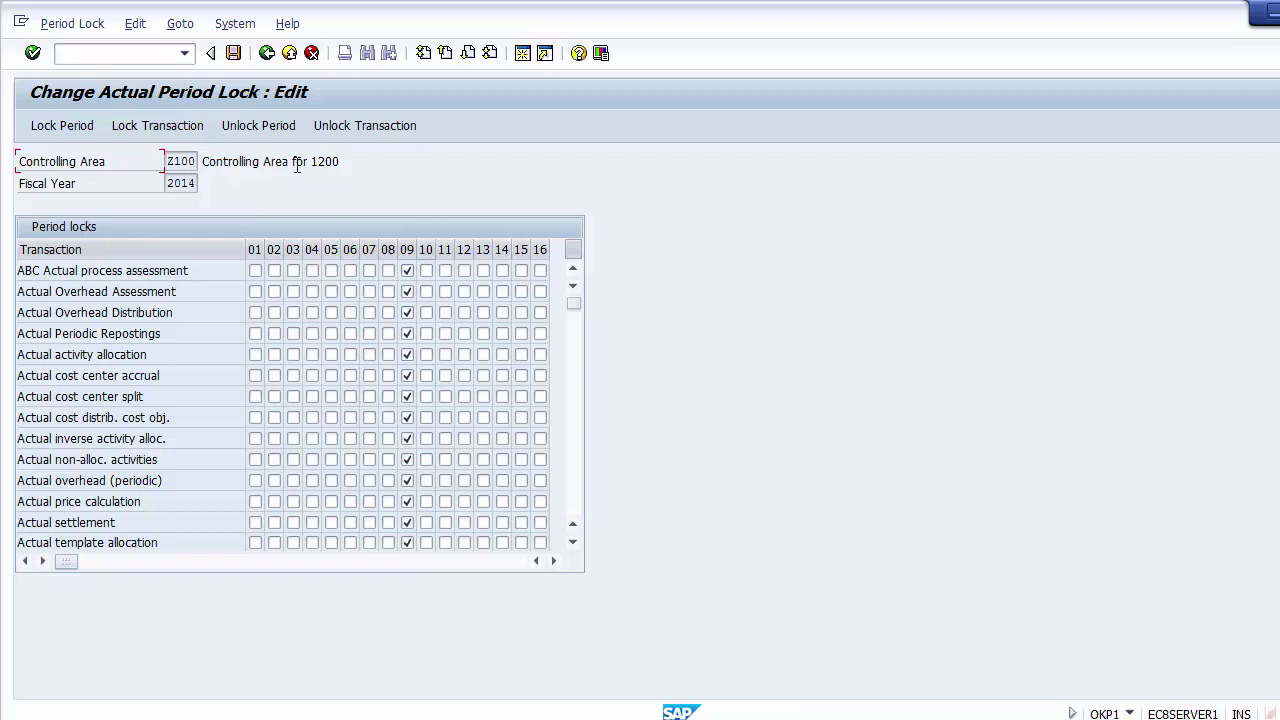
{"action": "left_click", "coordinate": [235, 55]}
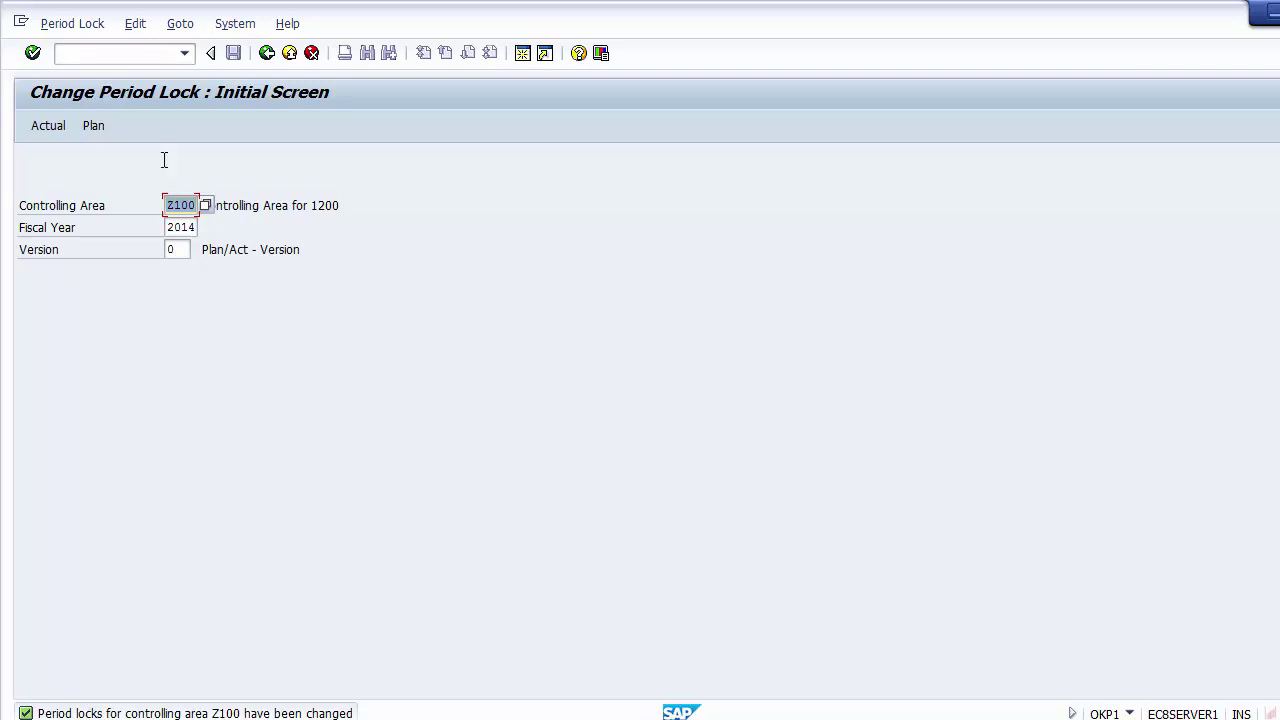
Reopen the actual period locks, unlock period 09 for all transactions, and save the change
{"action": "left_click", "coordinate": [45, 126]}
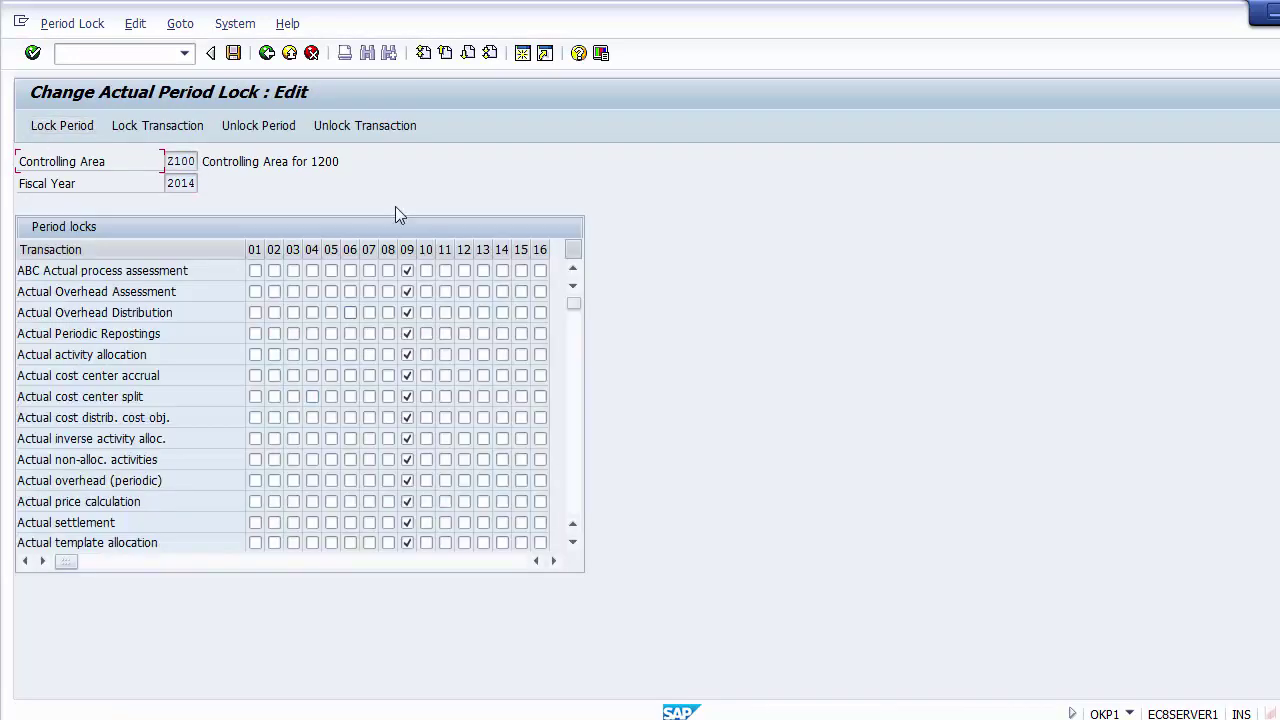
{"action": "left_click", "coordinate": [405, 249]}
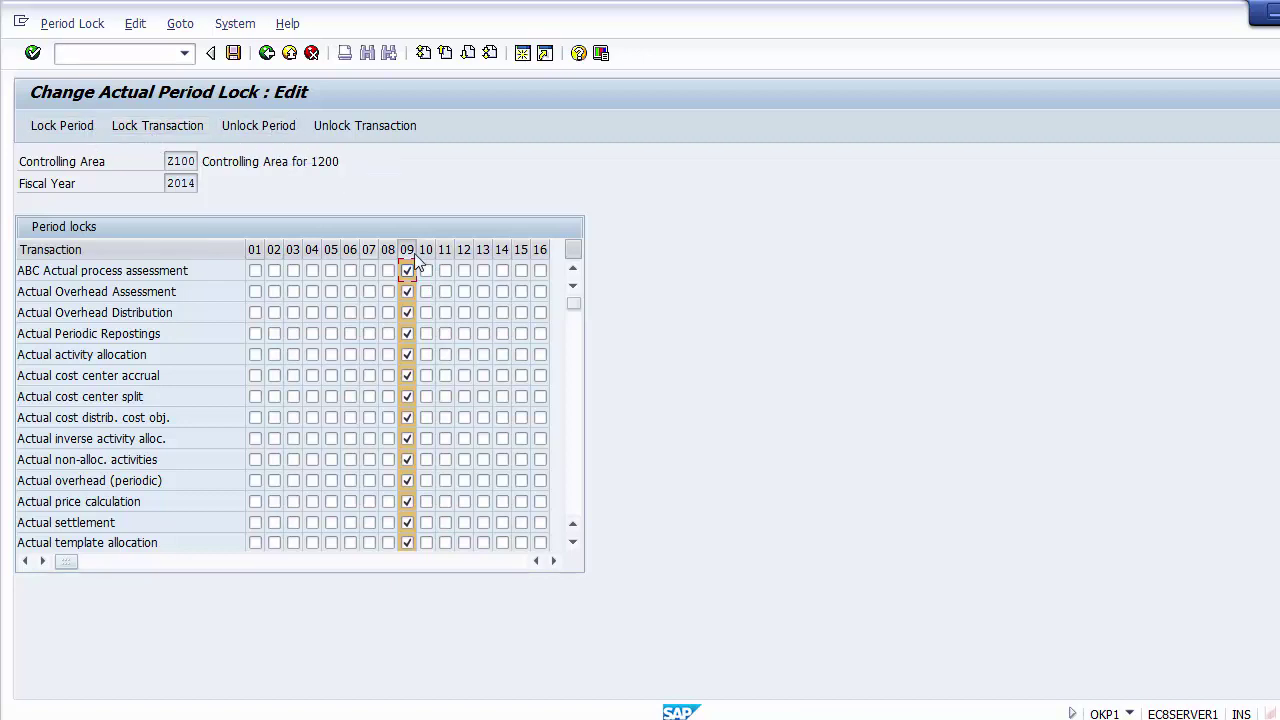
{"action": "left_click", "coordinate": [248, 125]}
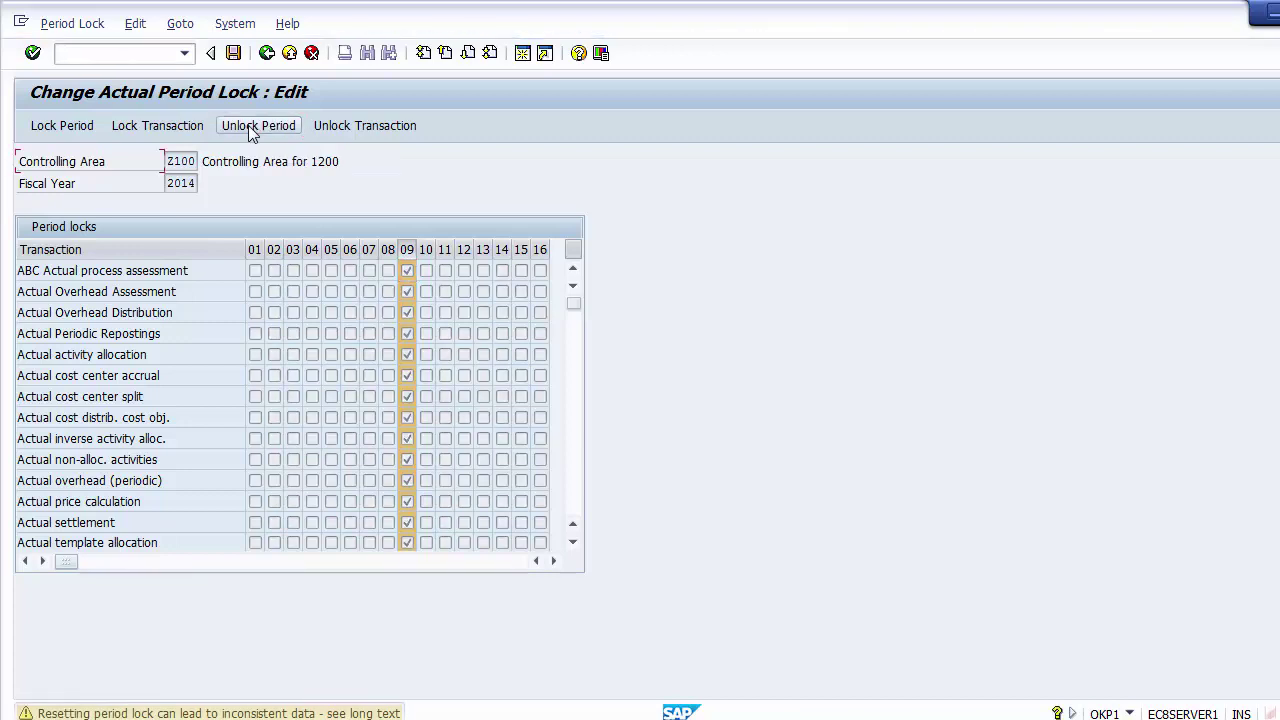
{"action": "key", "text": "Return"}
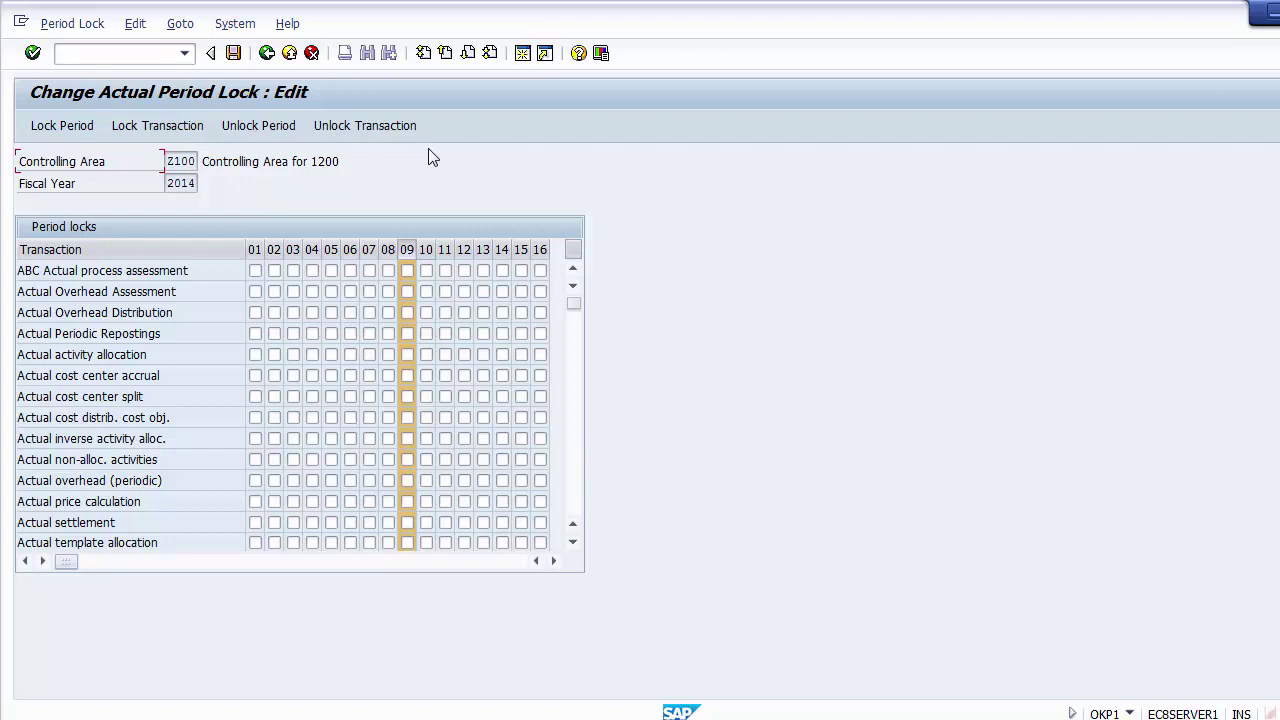
{"action": "left_click", "coordinate": [234, 53]}
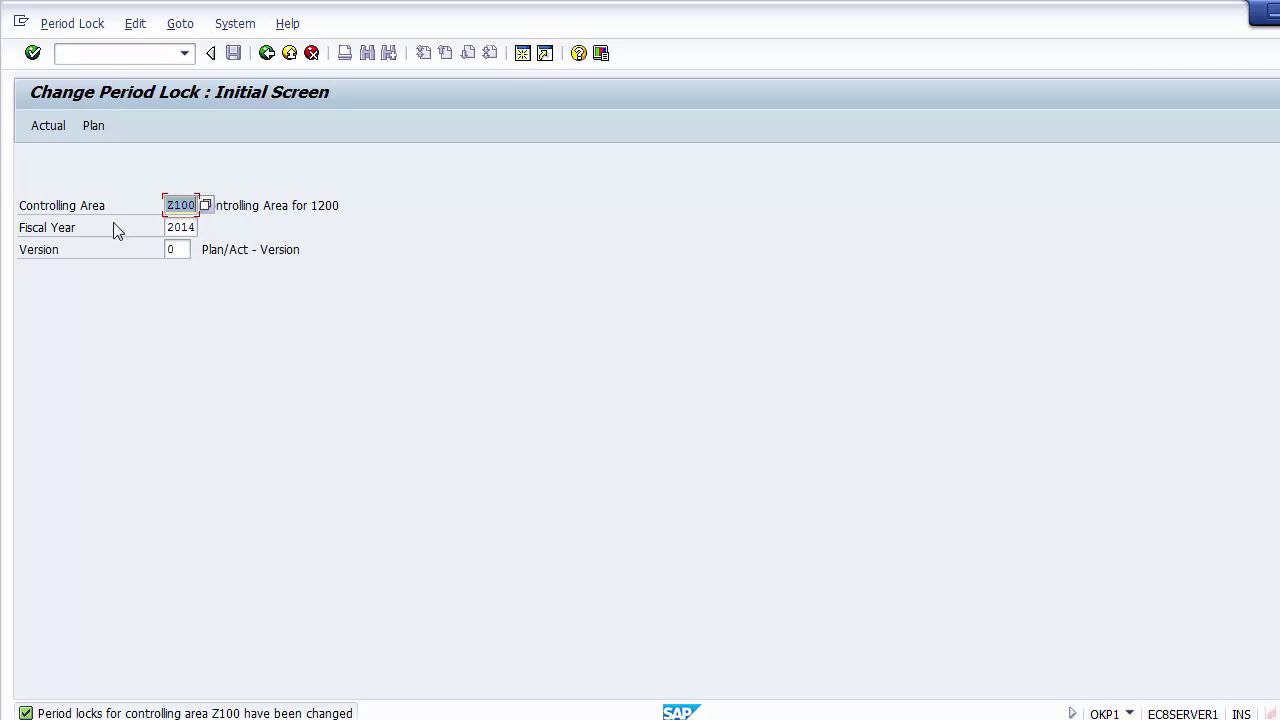
View the plan period locks for fiscal year 2014, version 0, and exit period lock maintenance
{"action": "left_click", "coordinate": [93, 126]}
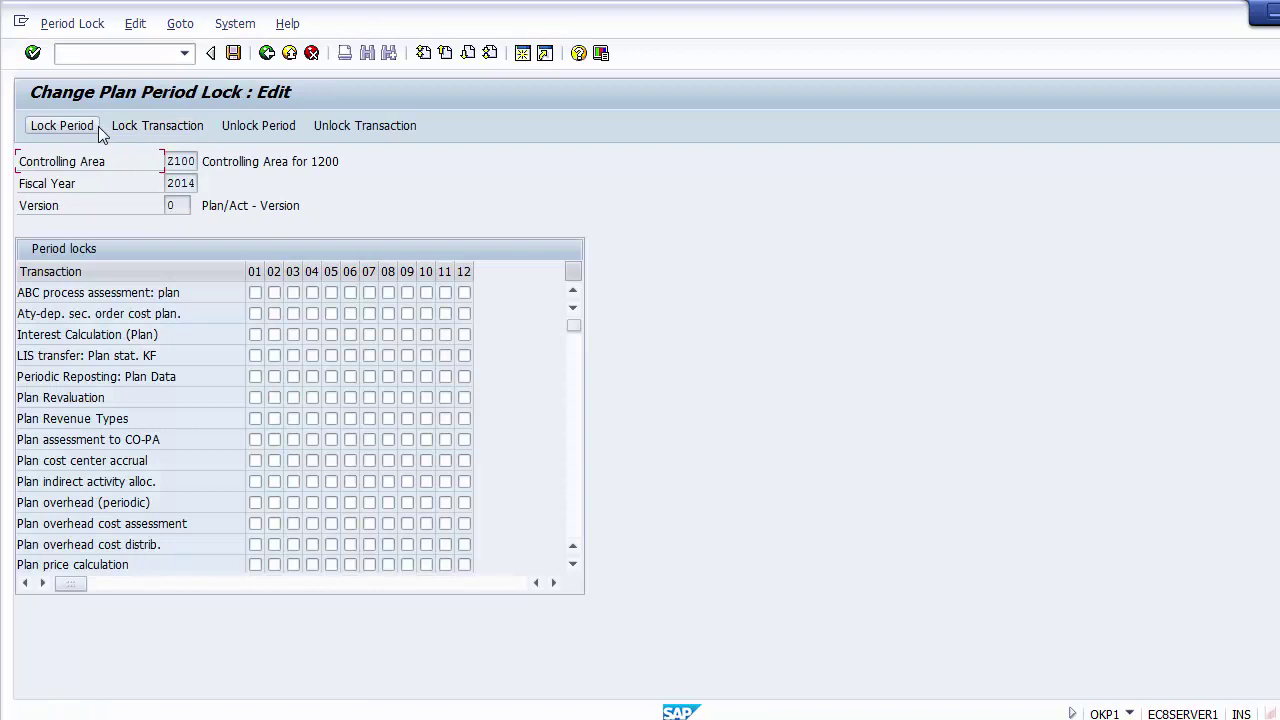
{"action": "left_click", "coordinate": [285, 56]}
{"action": "left_click", "coordinate": [285, 56]}
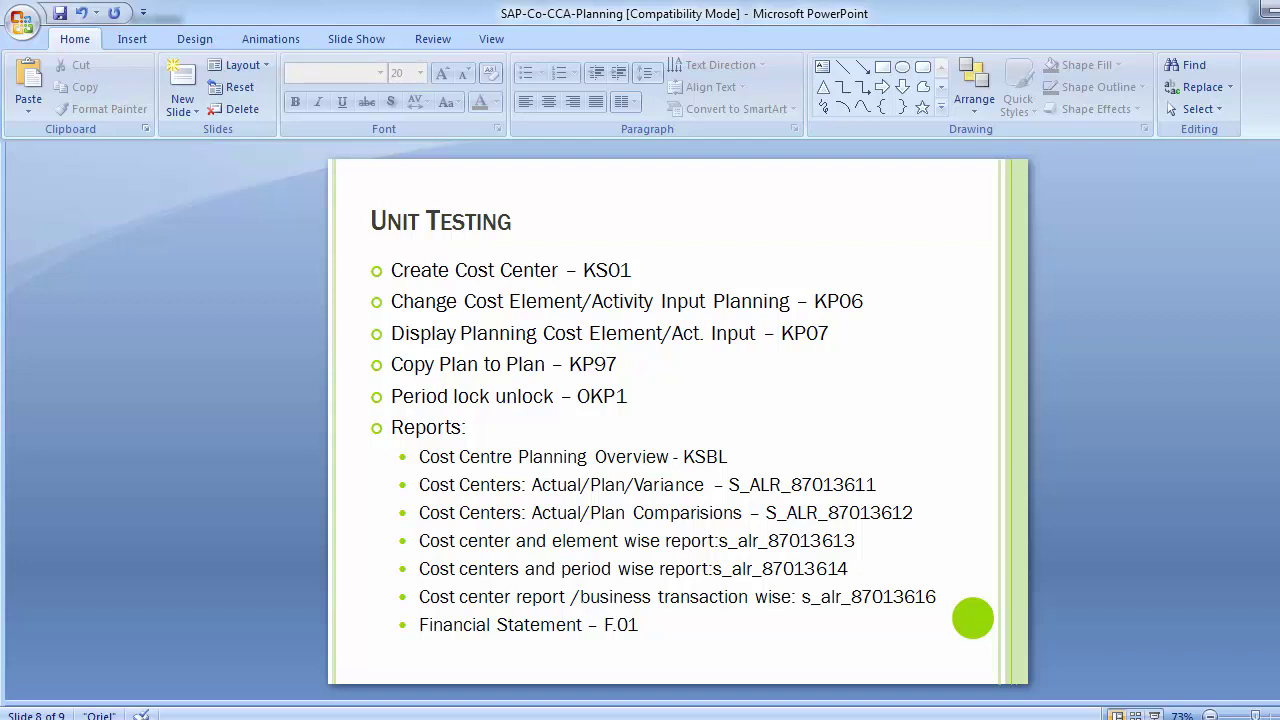
{"action": "mouse_move", "coordinate": [398, 718]}
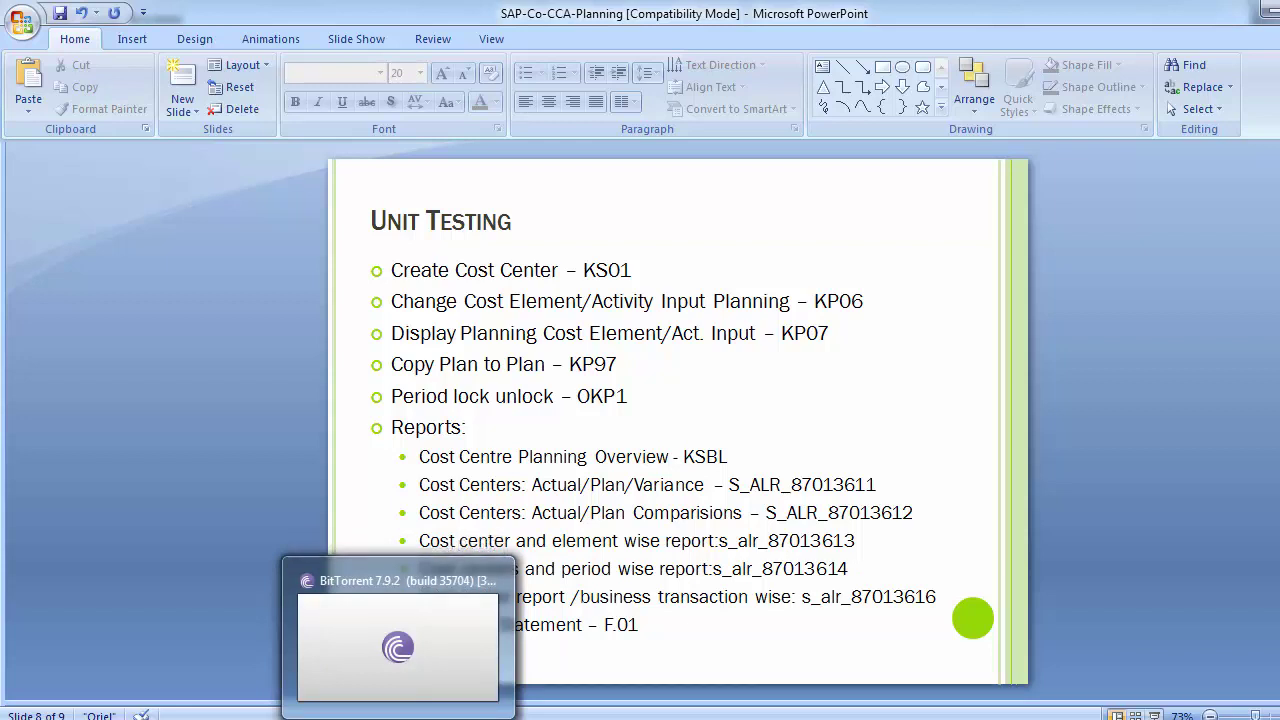
Switch to SAP and open the cost center planning overview report with transaction KSBL
{"action": "key", "text": "alt+Tab"}
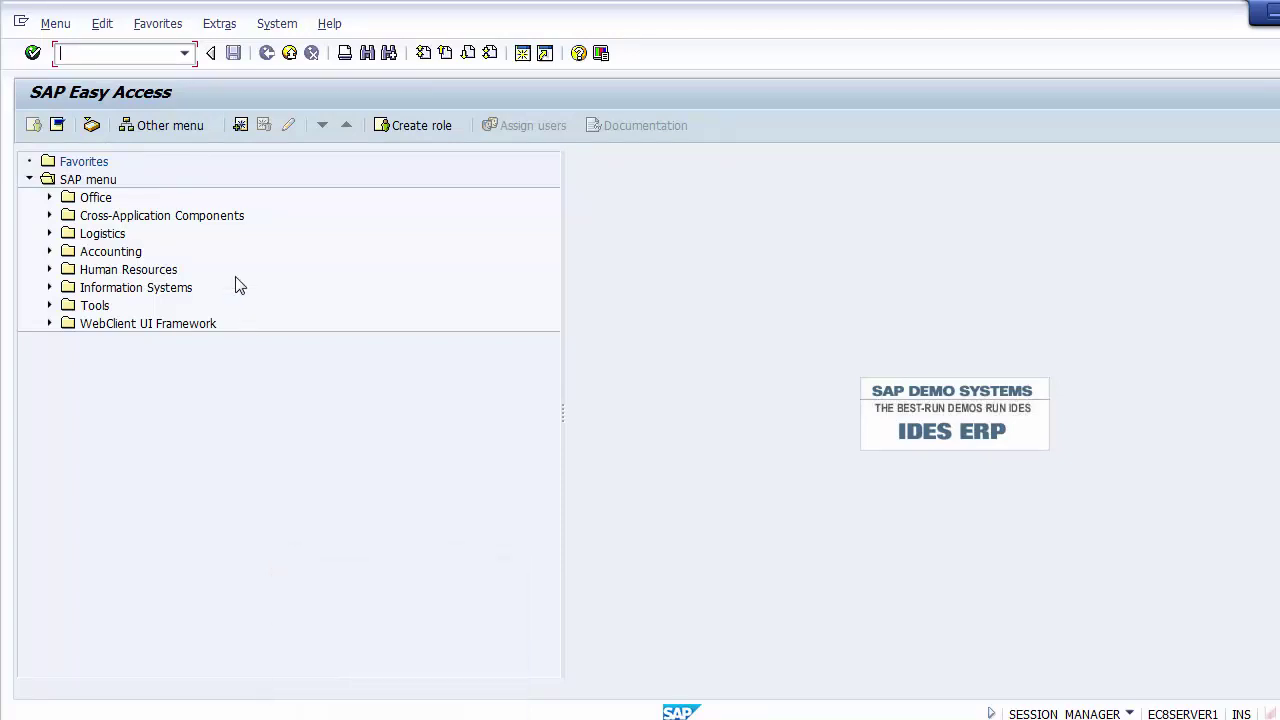
{"action": "type", "text": "KSBL"}
{"action": "key", "text": "Return"}
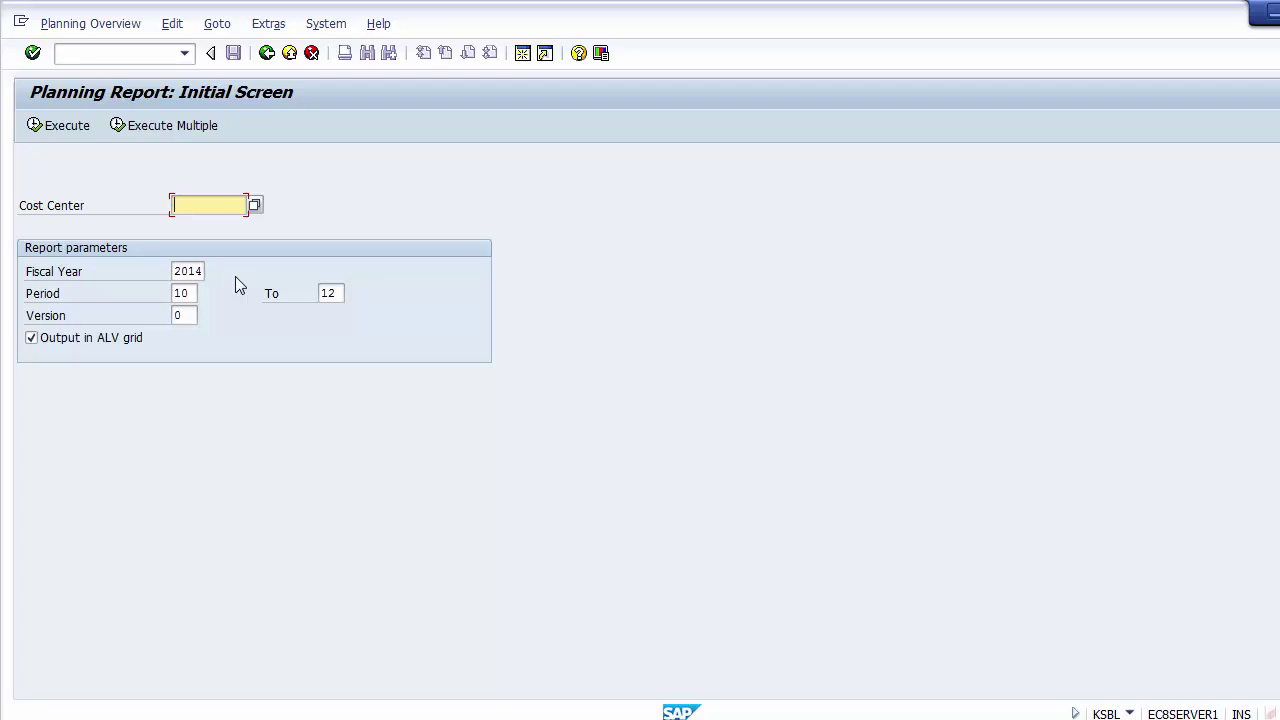
Run the planning report for cost center 110010, fiscal year 2014, periods 1 to 12, version 0
{"action": "left_click", "coordinate": [196, 292]}
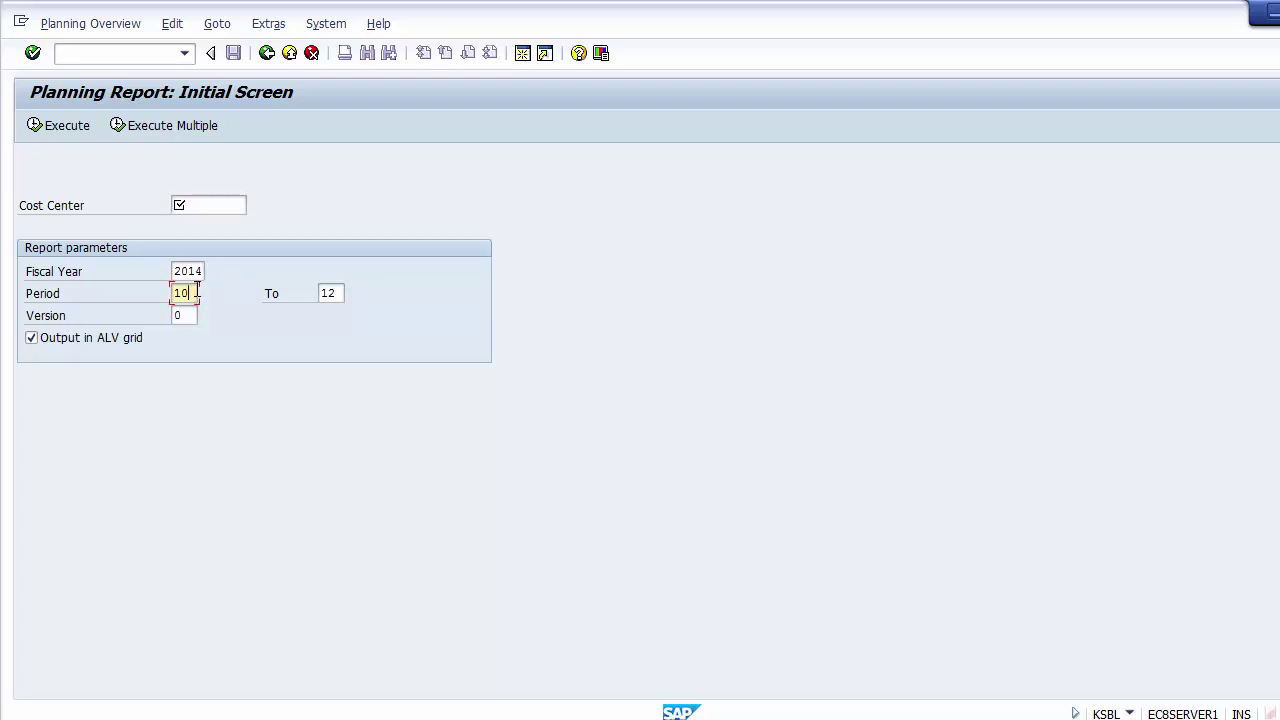
{"action": "key", "text": "BackSpace"}
{"action": "left_click", "coordinate": [209, 204]}
{"action": "key", "text": "Return"}
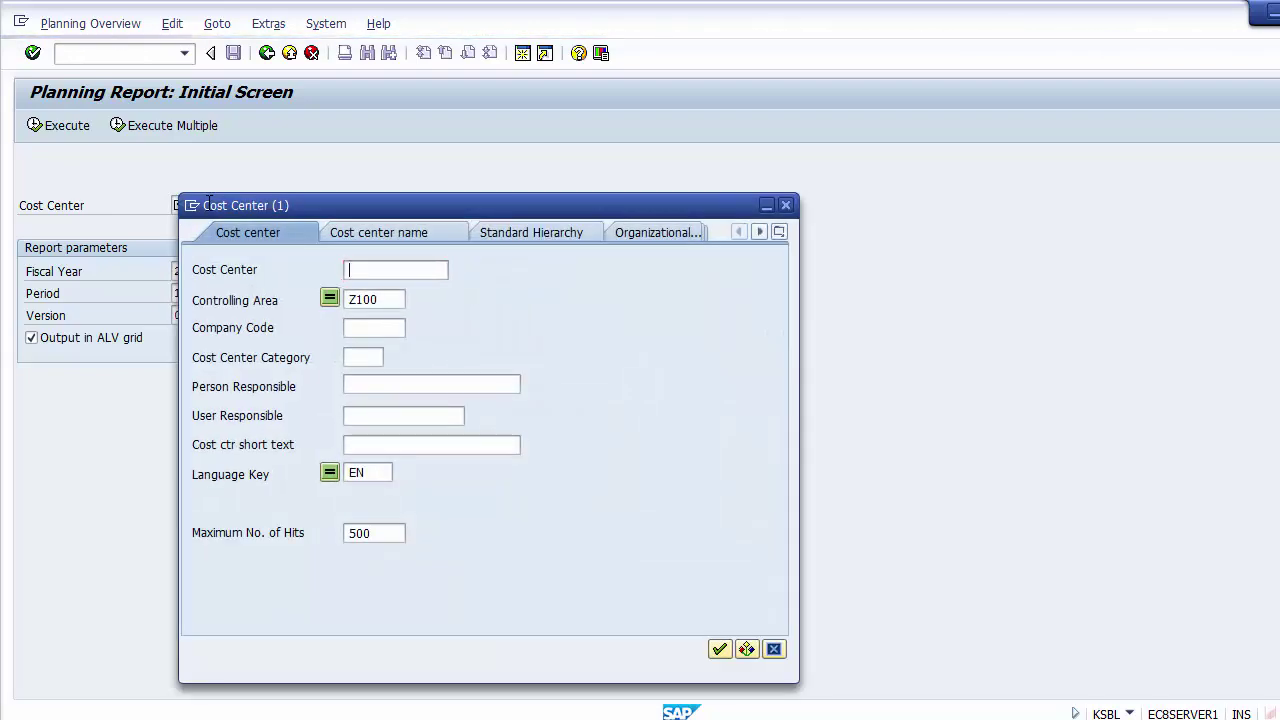
{"action": "key", "text": "Return"}
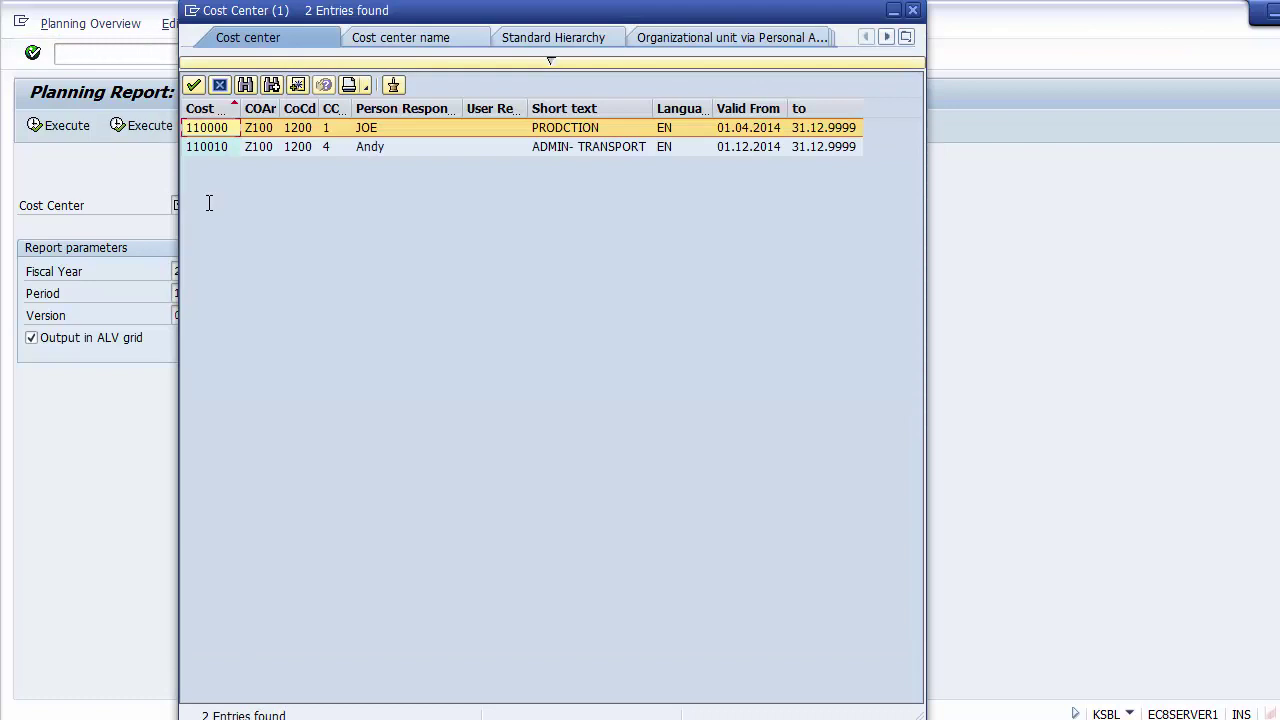
{"action": "key", "text": "Down"}
{"action": "key", "text": "Return"}
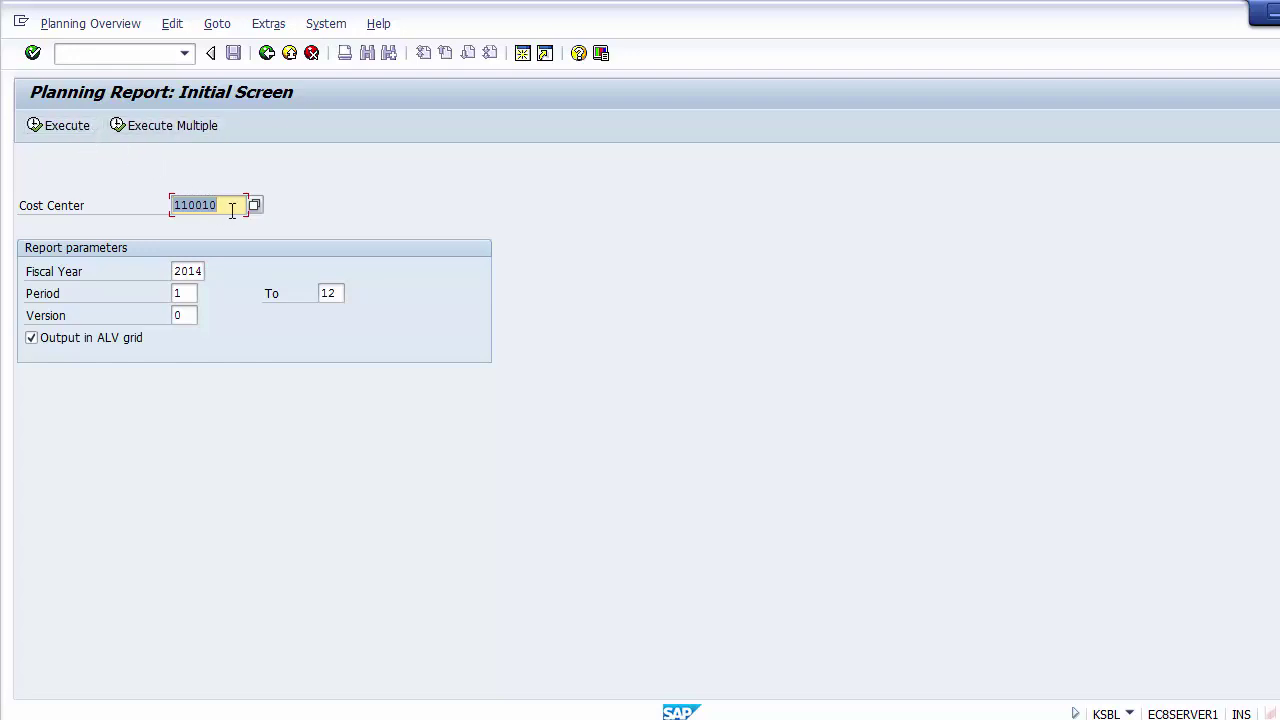
{"action": "left_click", "coordinate": [232, 208]}
{"action": "left_click", "coordinate": [200, 271]}
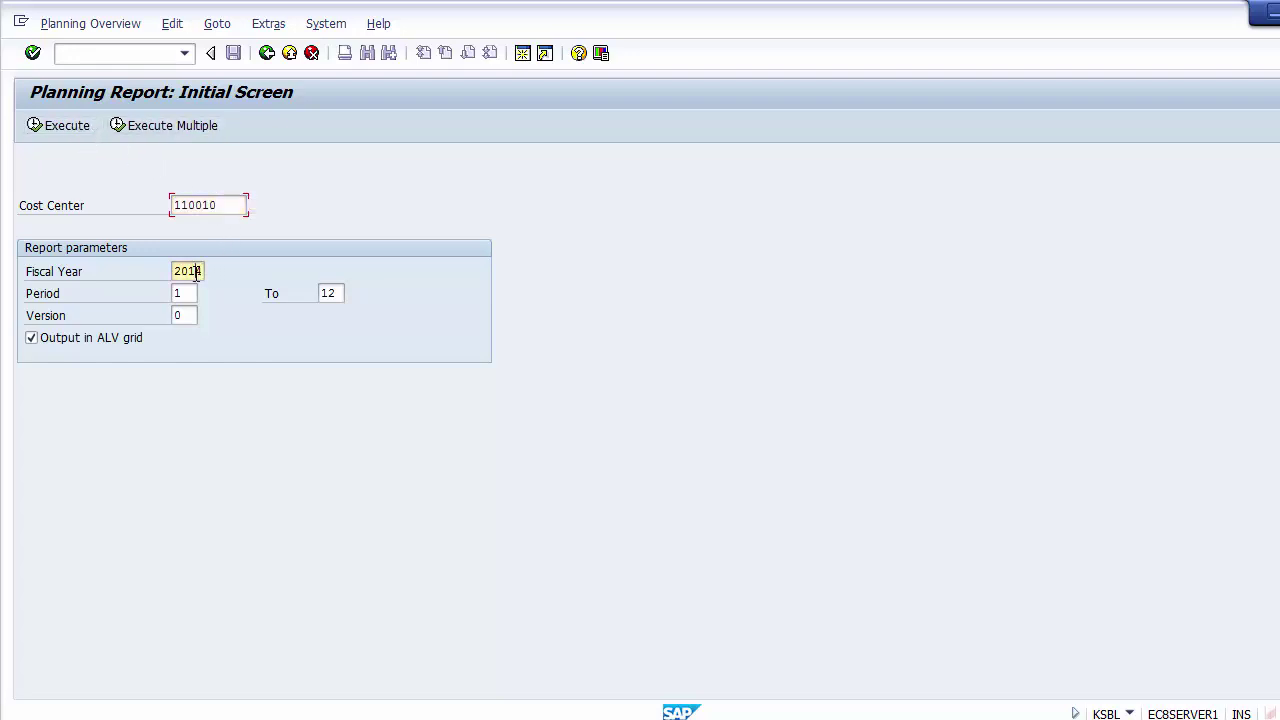
{"action": "left_click", "coordinate": [187, 294]}
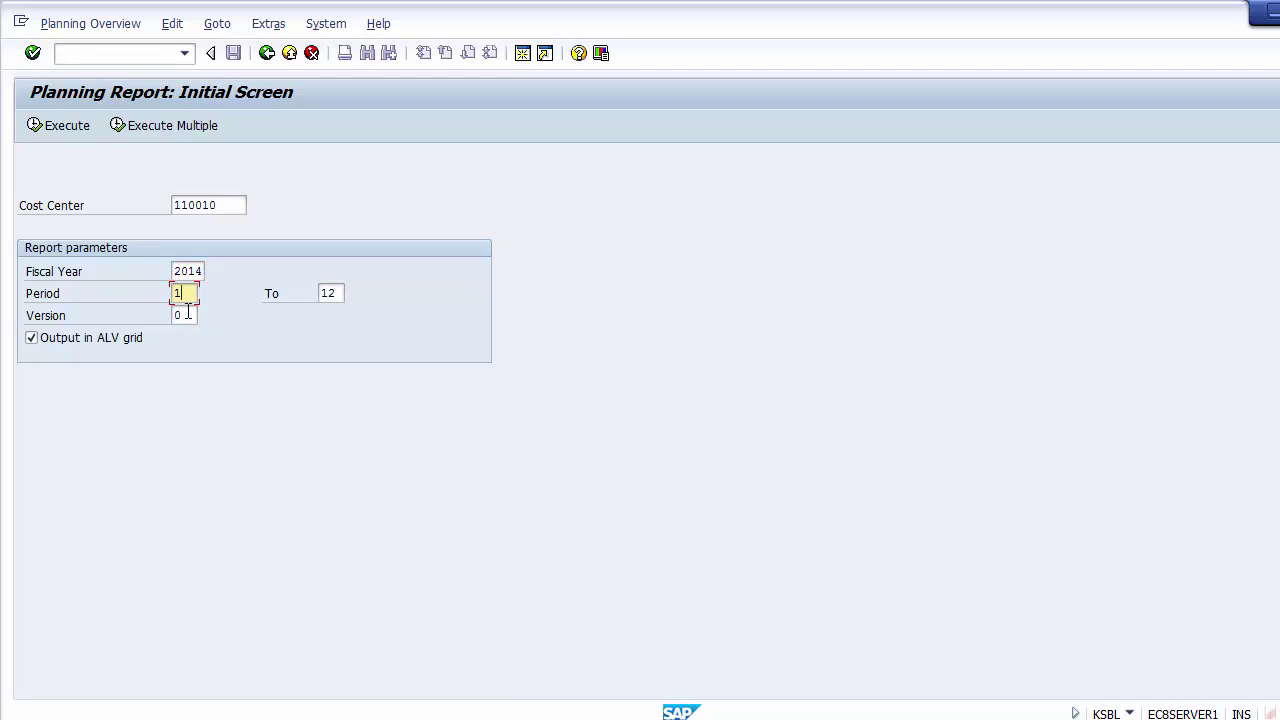
{"action": "left_click", "coordinate": [189, 315]}
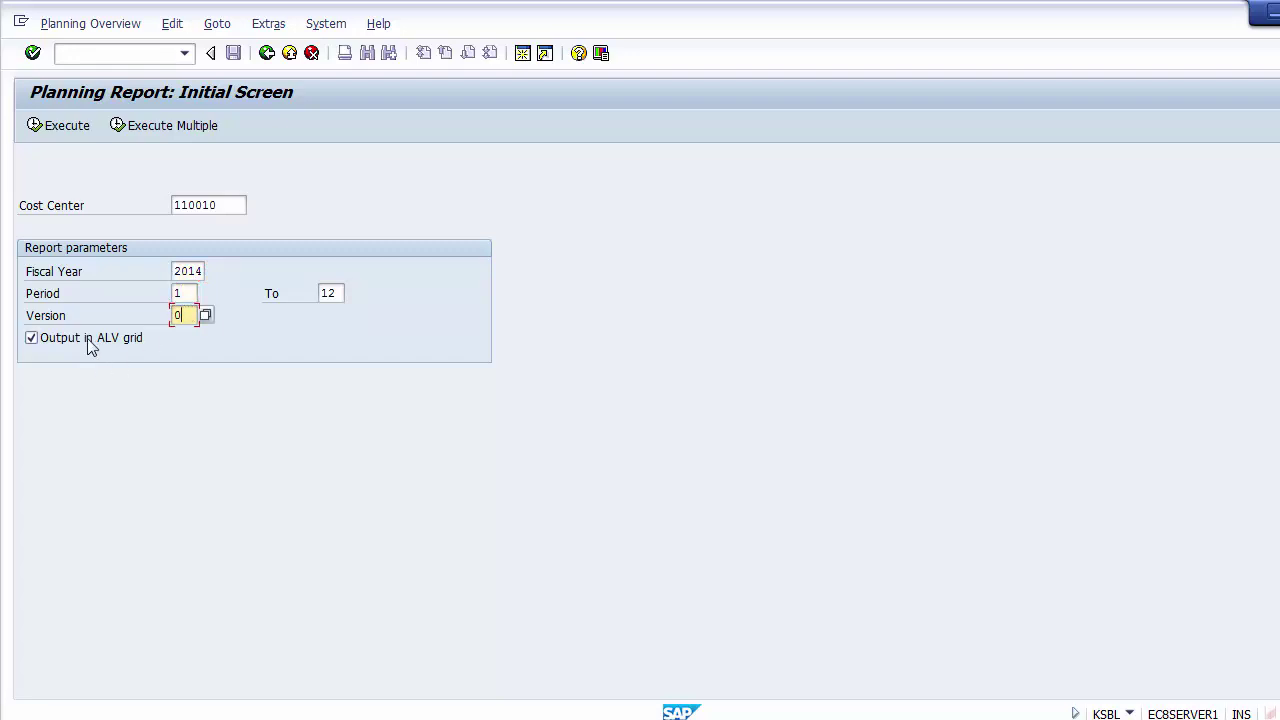
{"action": "left_click", "coordinate": [48, 123]}
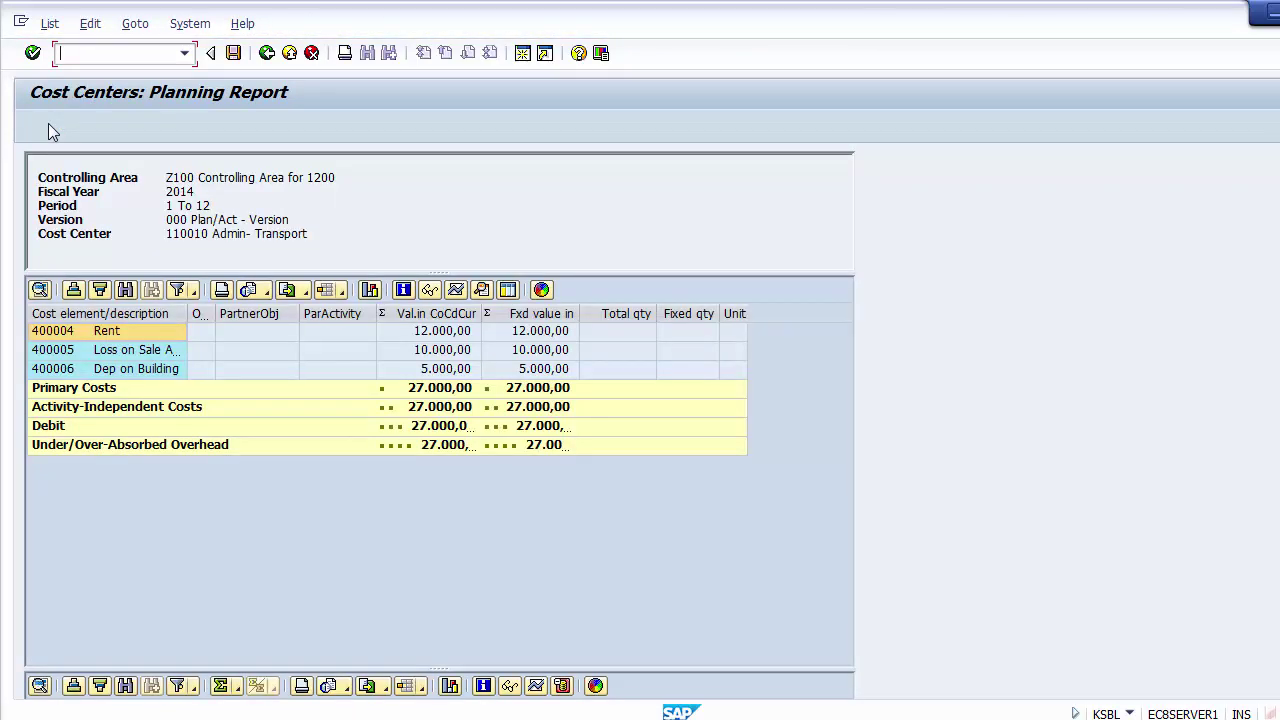
Review the planned values per cost element, widening the cost element column to show full descriptions, and exit the planning report
{"action": "left_click", "coordinate": [56, 336]}
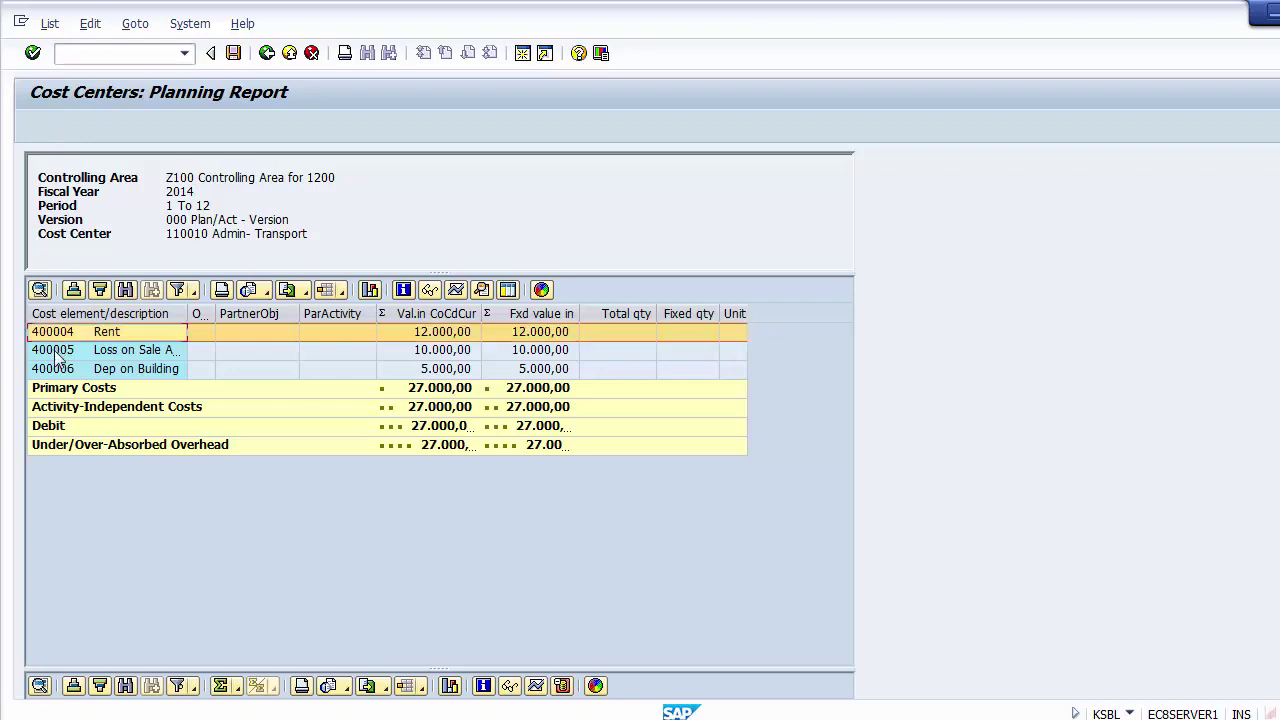
{"action": "left_click", "coordinate": [58, 352]}
{"action": "left_click", "coordinate": [61, 379]}
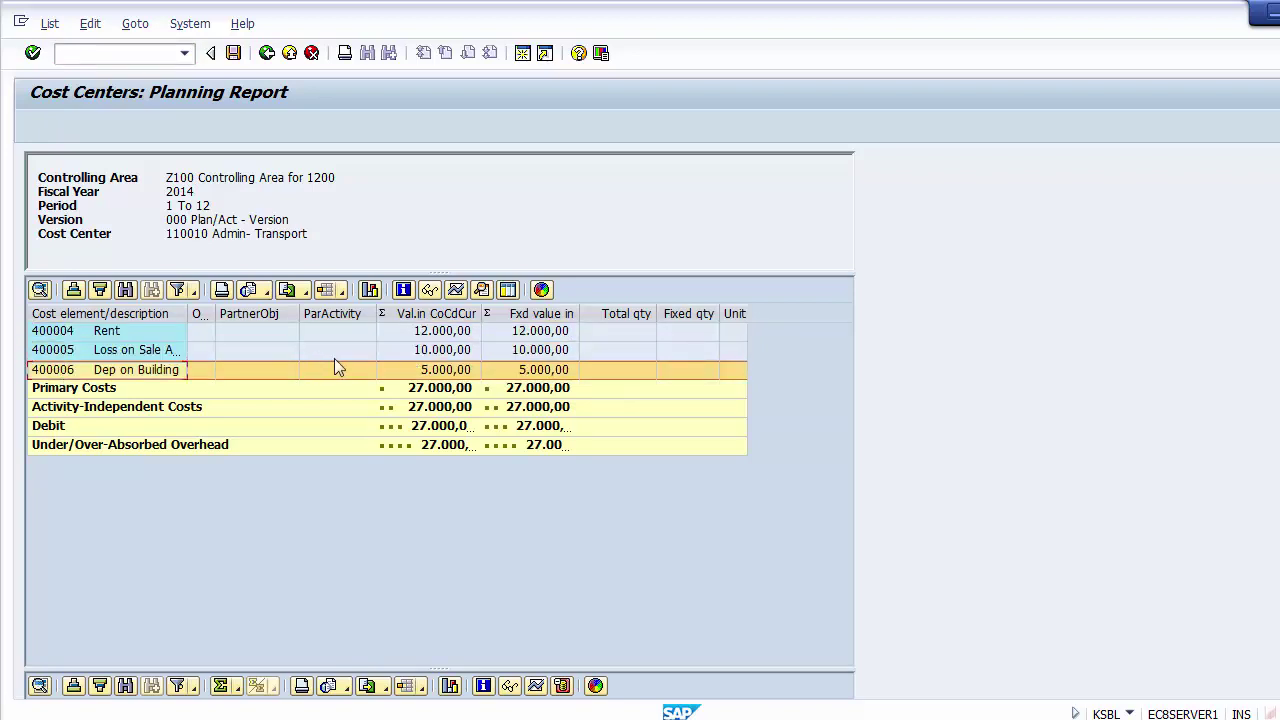
{"action": "left_click", "coordinate": [428, 333]}
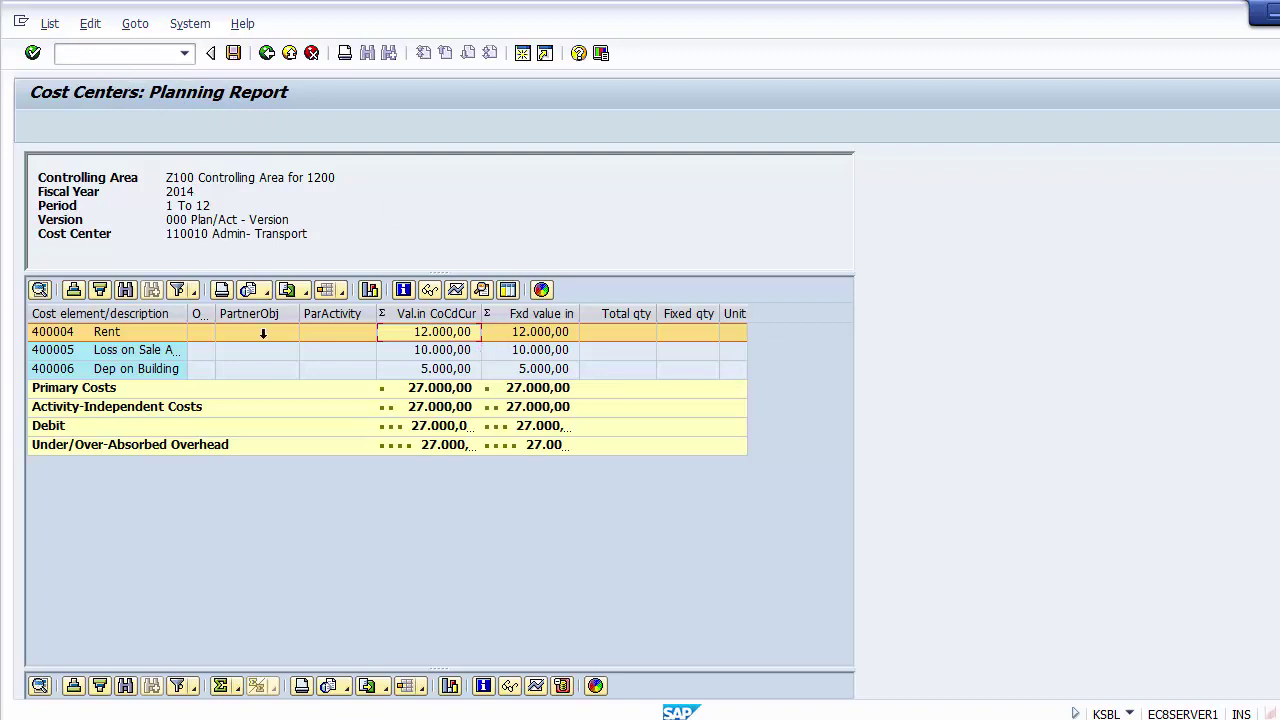
{"action": "left_click", "coordinate": [98, 339]}
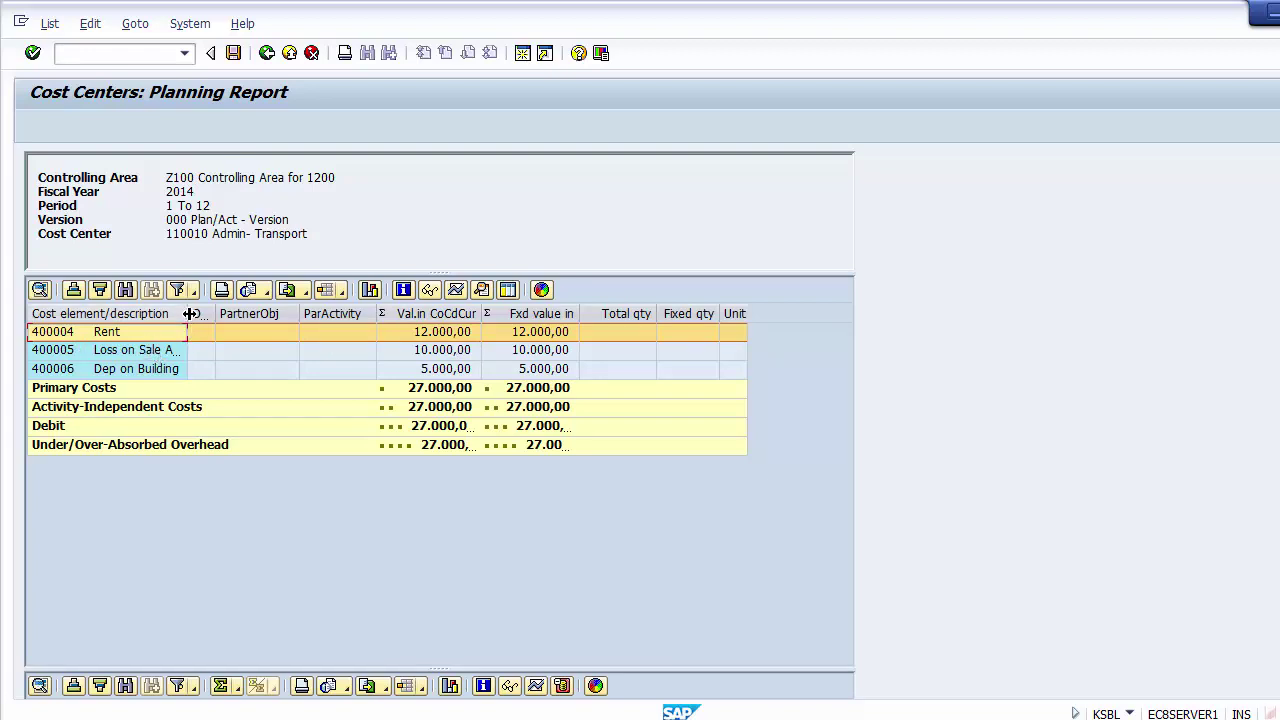
{"action": "left_click_drag", "start_coordinate": [188, 316], "coordinate": [237, 316]}
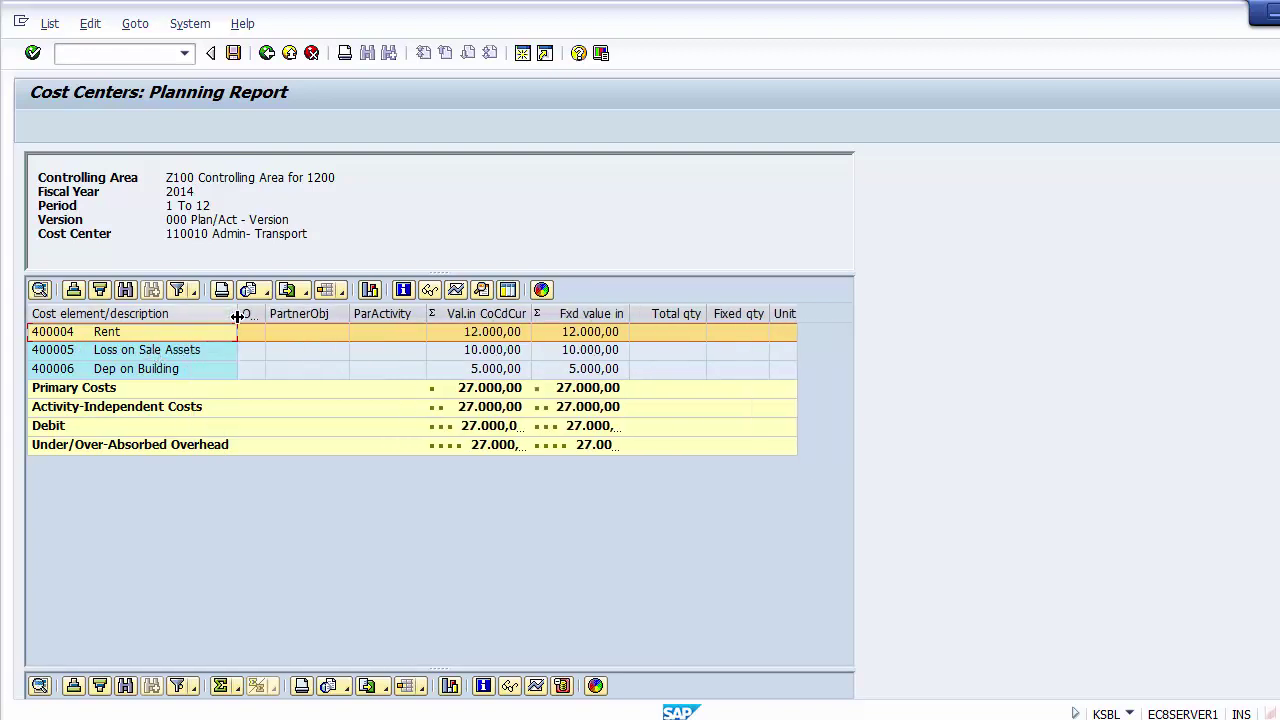
{"action": "left_click", "coordinate": [496, 391]}
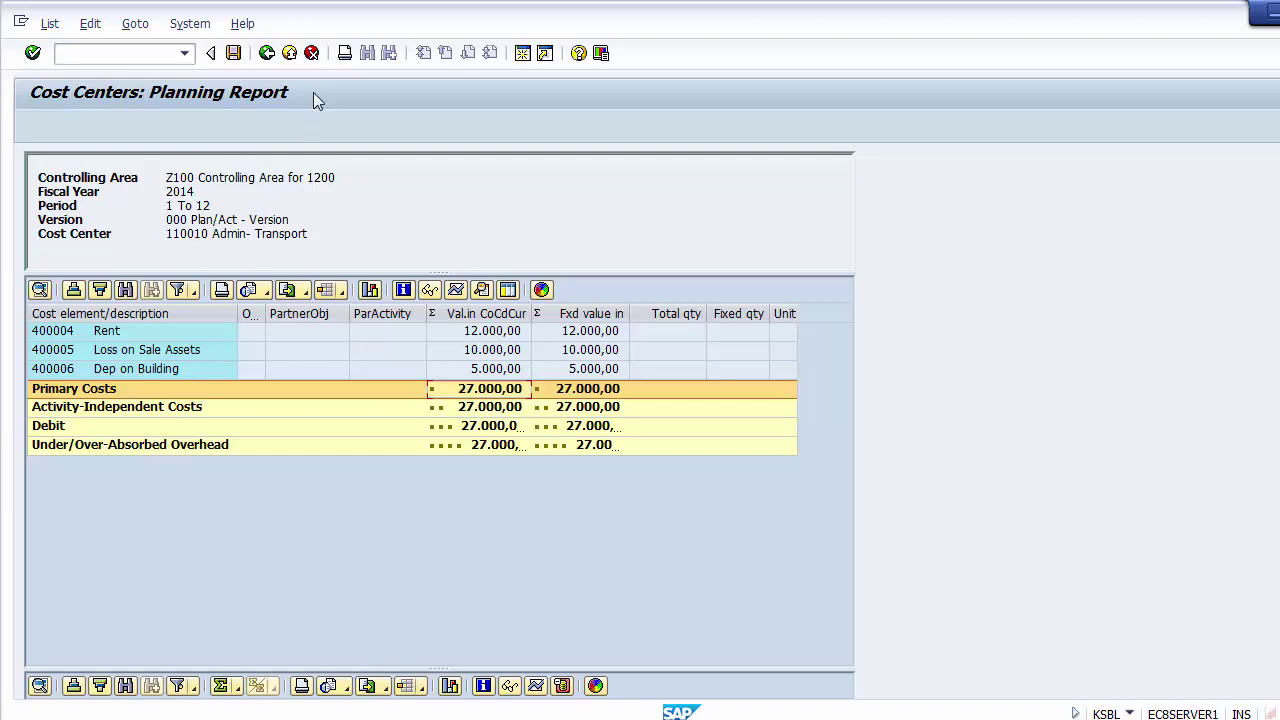
{"action": "left_click", "coordinate": [290, 55]}
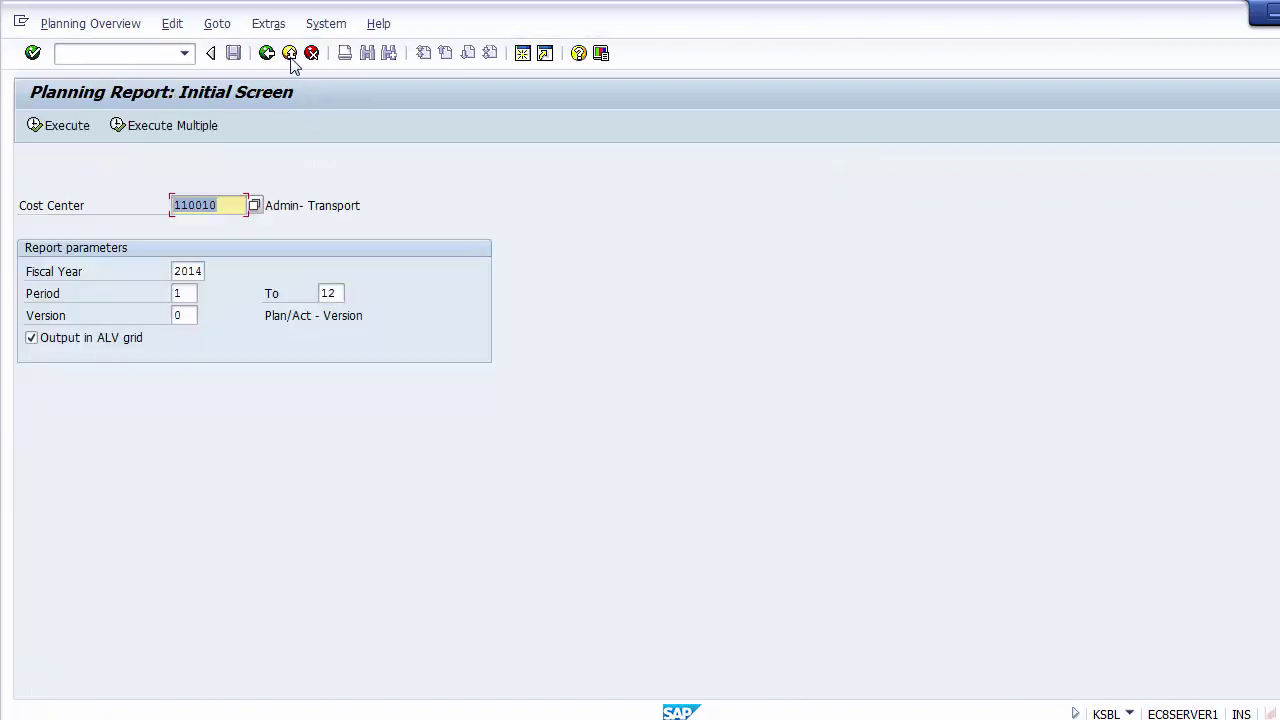
{"action": "left_click", "coordinate": [290, 55]}
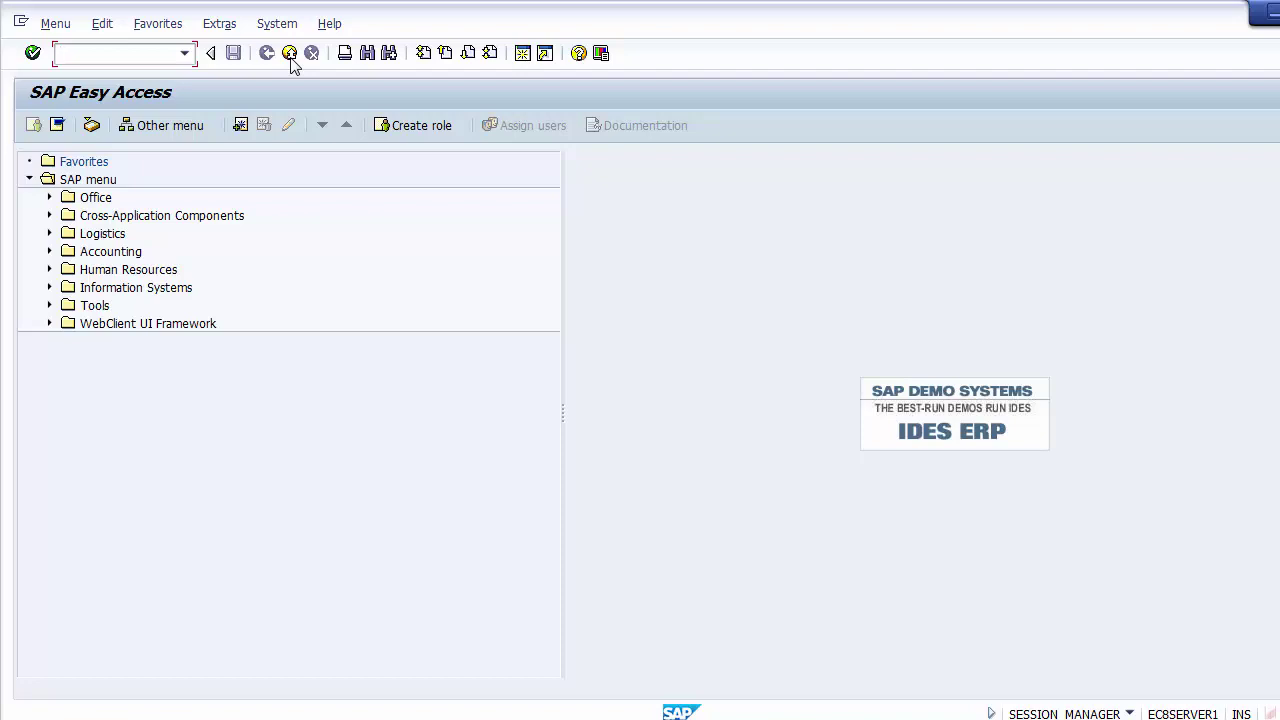
Copy the transaction code S_ALR_87013611 from the Unit Testing slide in PowerPoint and open that report in SAP
{"action": "left_click", "coordinate": [465, 716]}
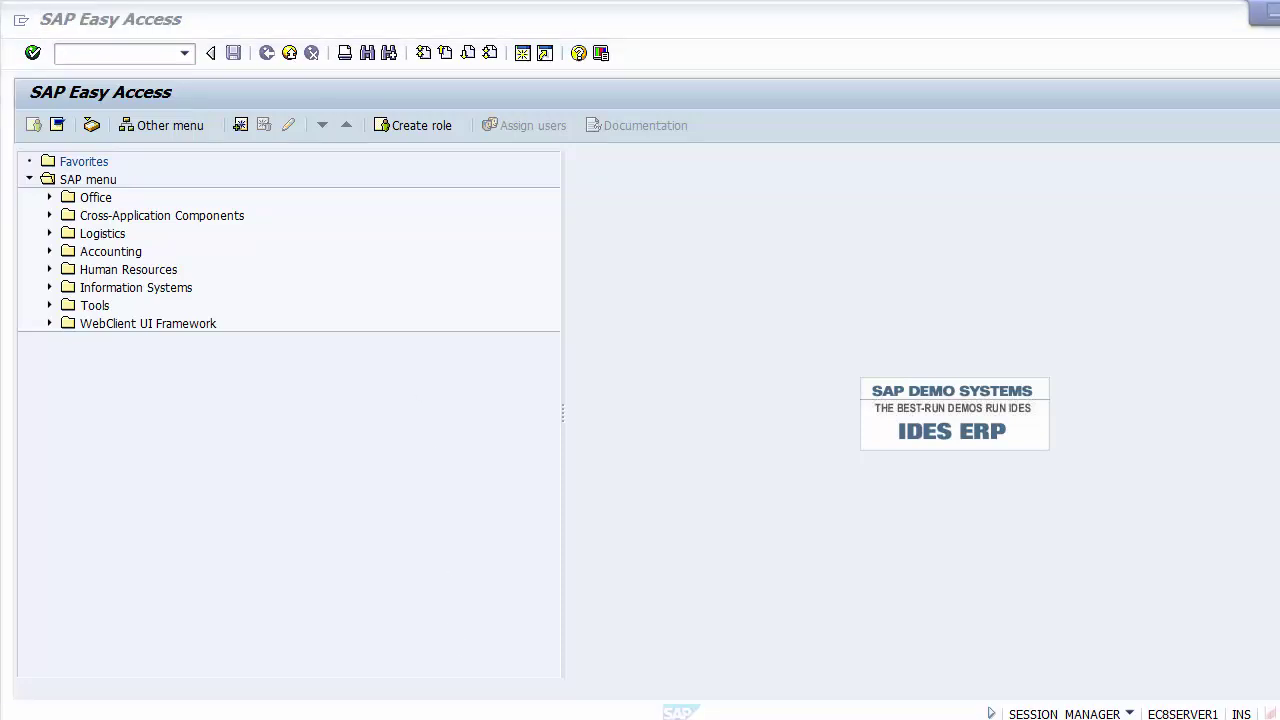
{"action": "left_click", "coordinate": [473, 718]}
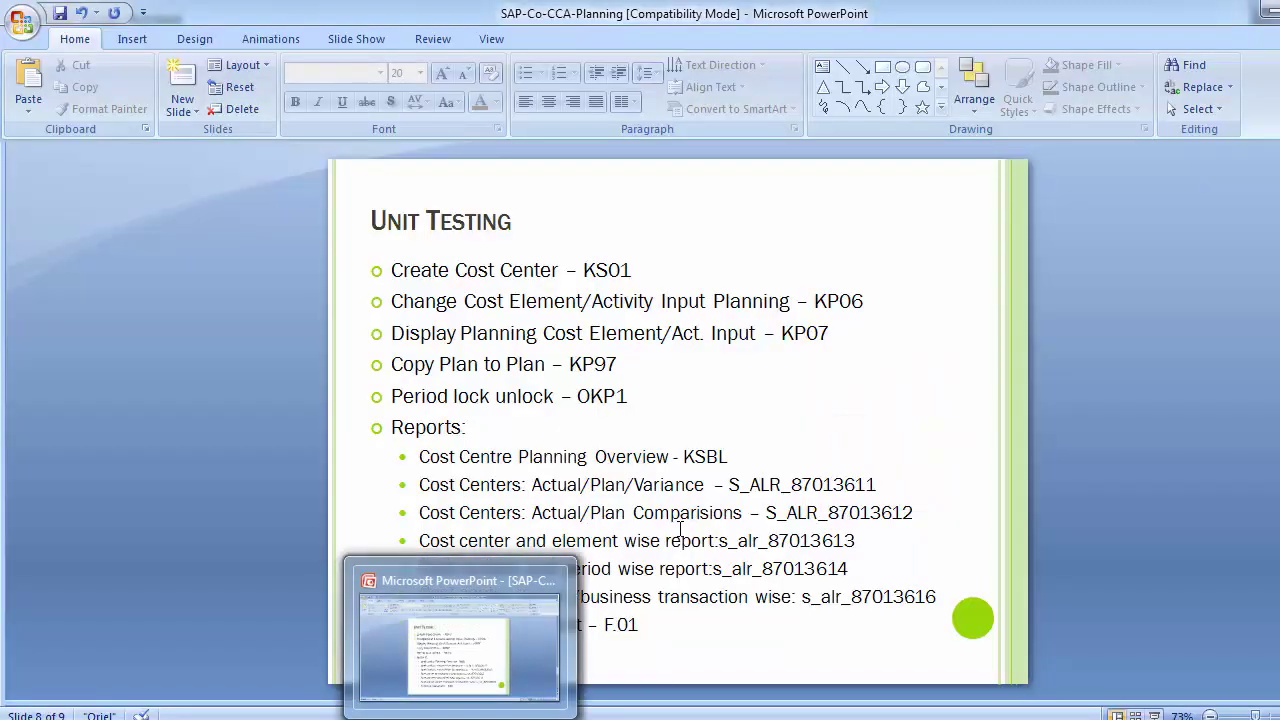
{"action": "left_click_drag", "start_coordinate": [729, 484], "coordinate": [880, 484]}
{"action": "key", "text": "ctrl+c"}
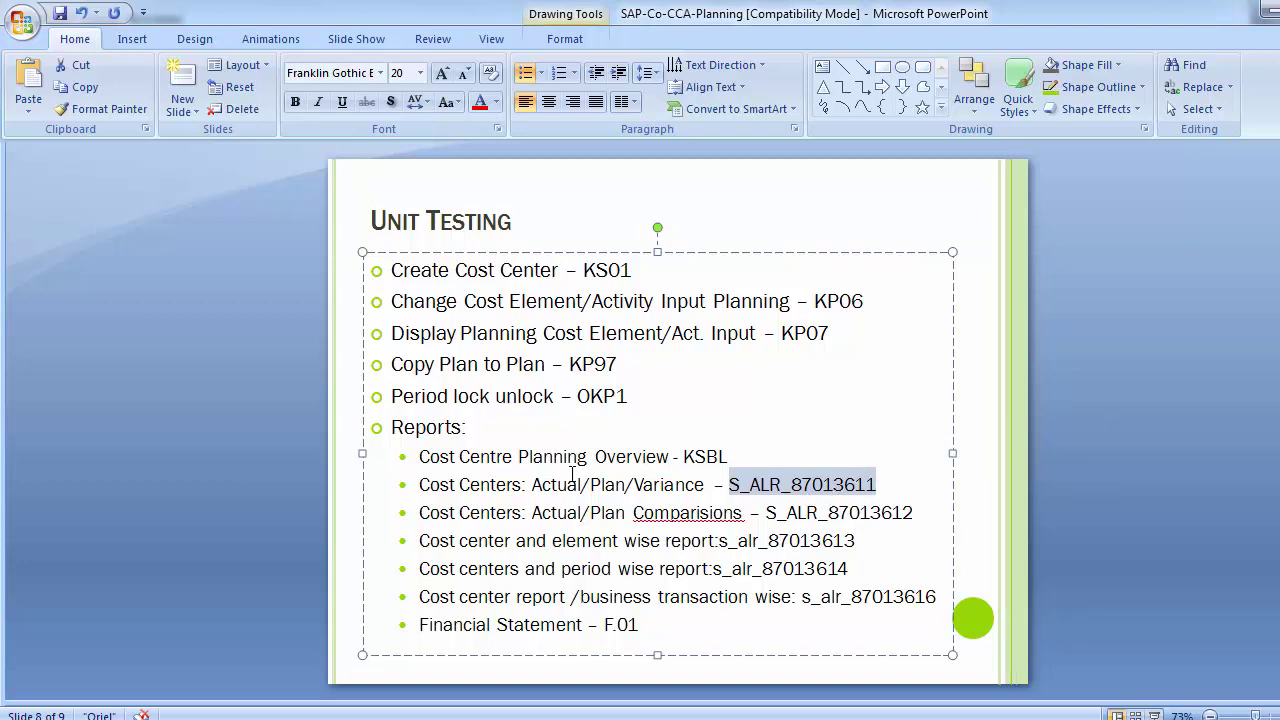
{"action": "left_click", "coordinate": [212, 440]}
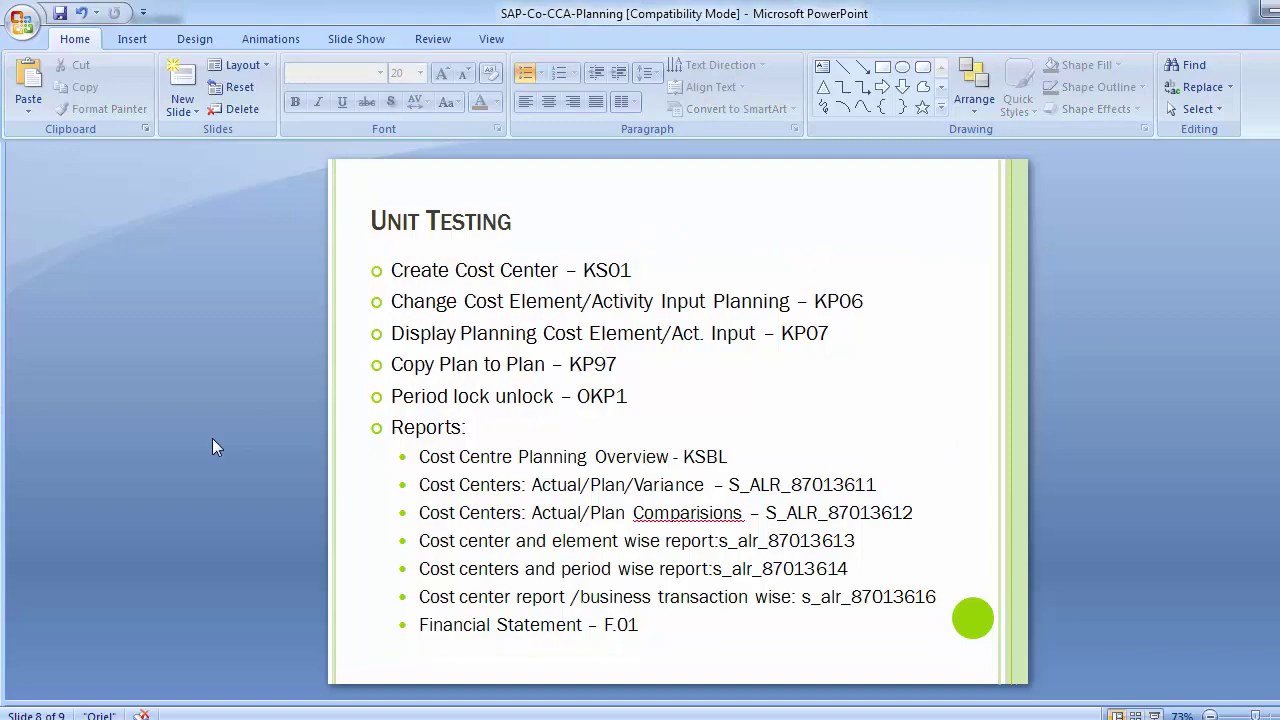
{"action": "key", "text": "alt+Tab"}
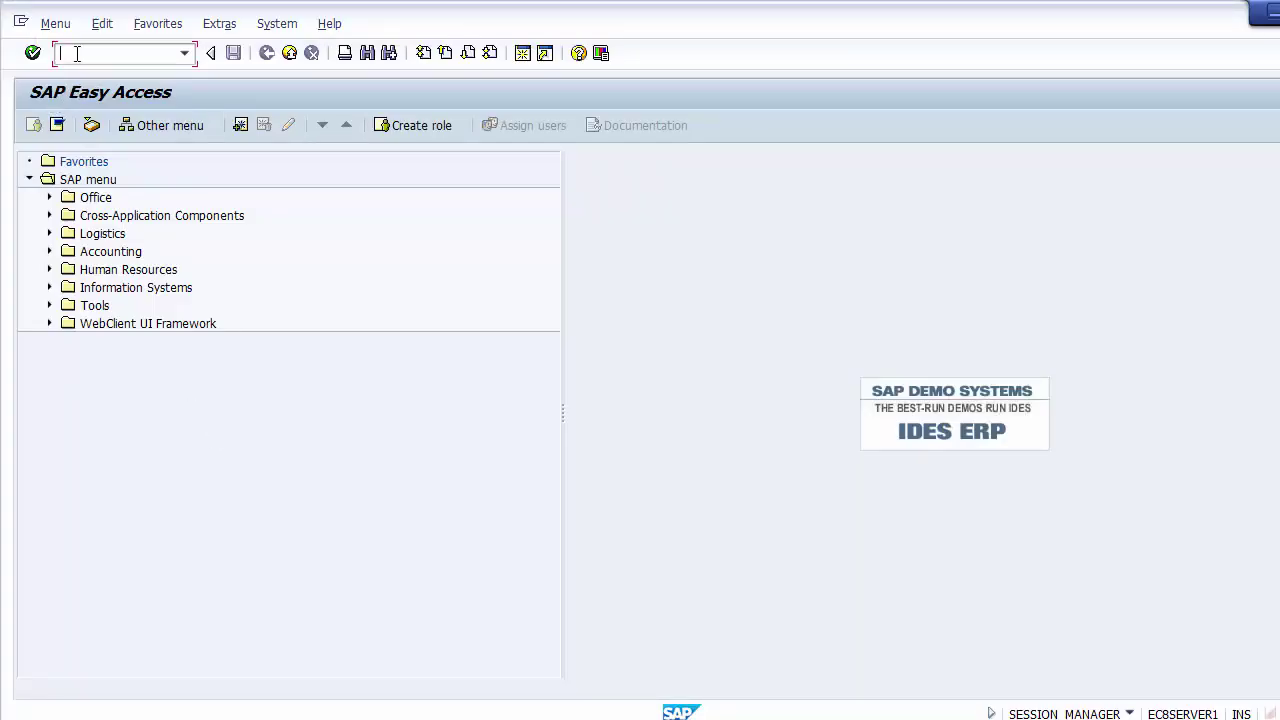
{"action": "key", "text": "ctrl+v"}
{"action": "key", "text": "Return"}
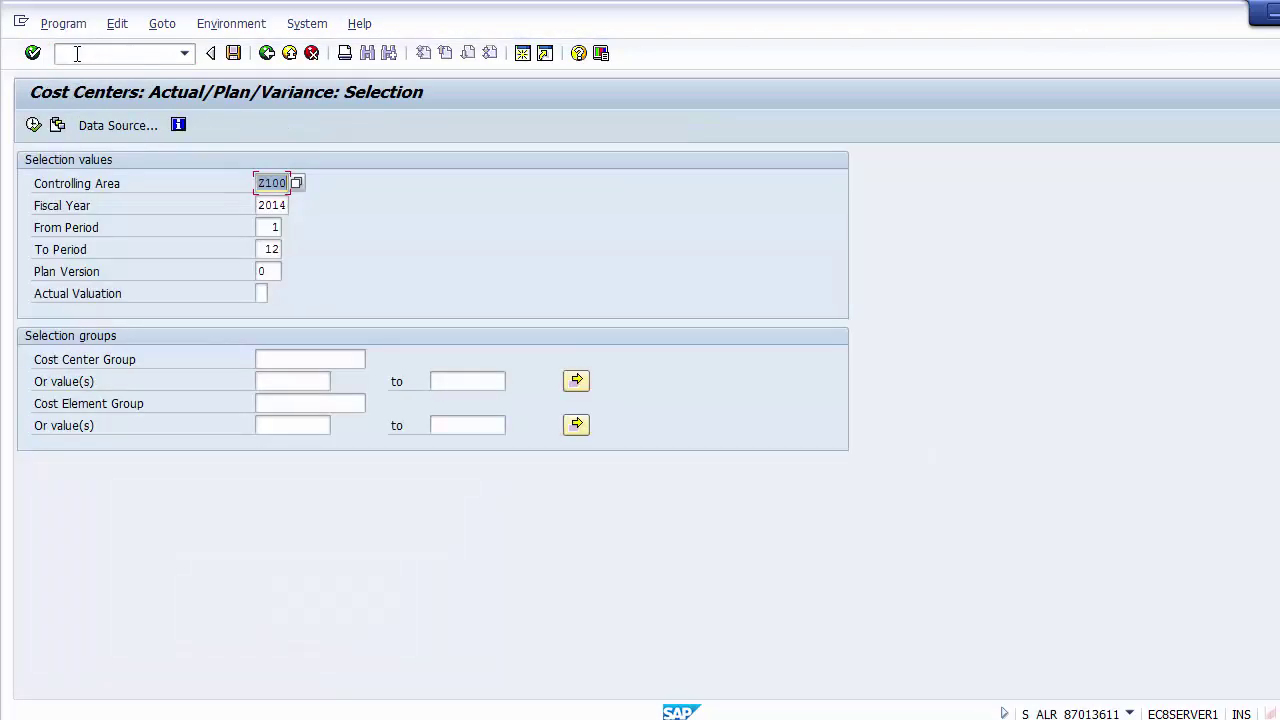
Set the starting period to 10 and run the actual/plan/variance report for controlling area Z100, fiscal year 2014
{"action": "left_click", "coordinate": [282, 185]}
{"action": "key", "text": "Down"}
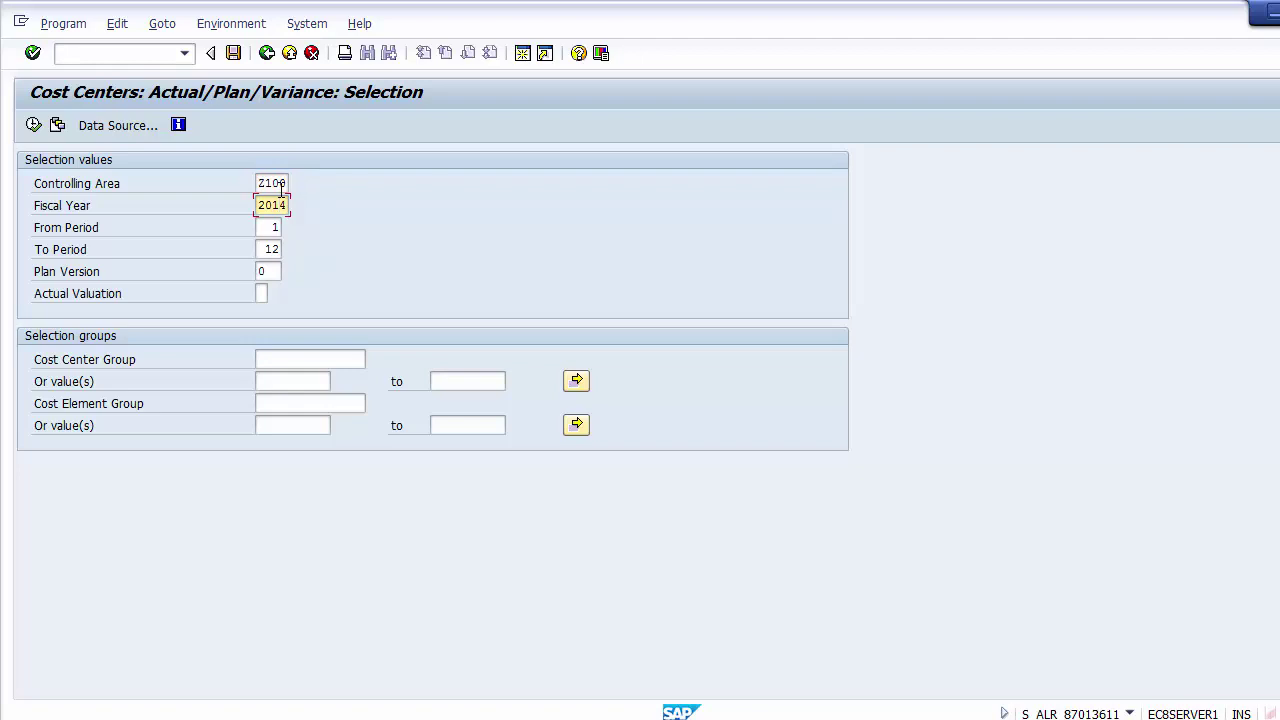
{"action": "key", "text": "Down"}
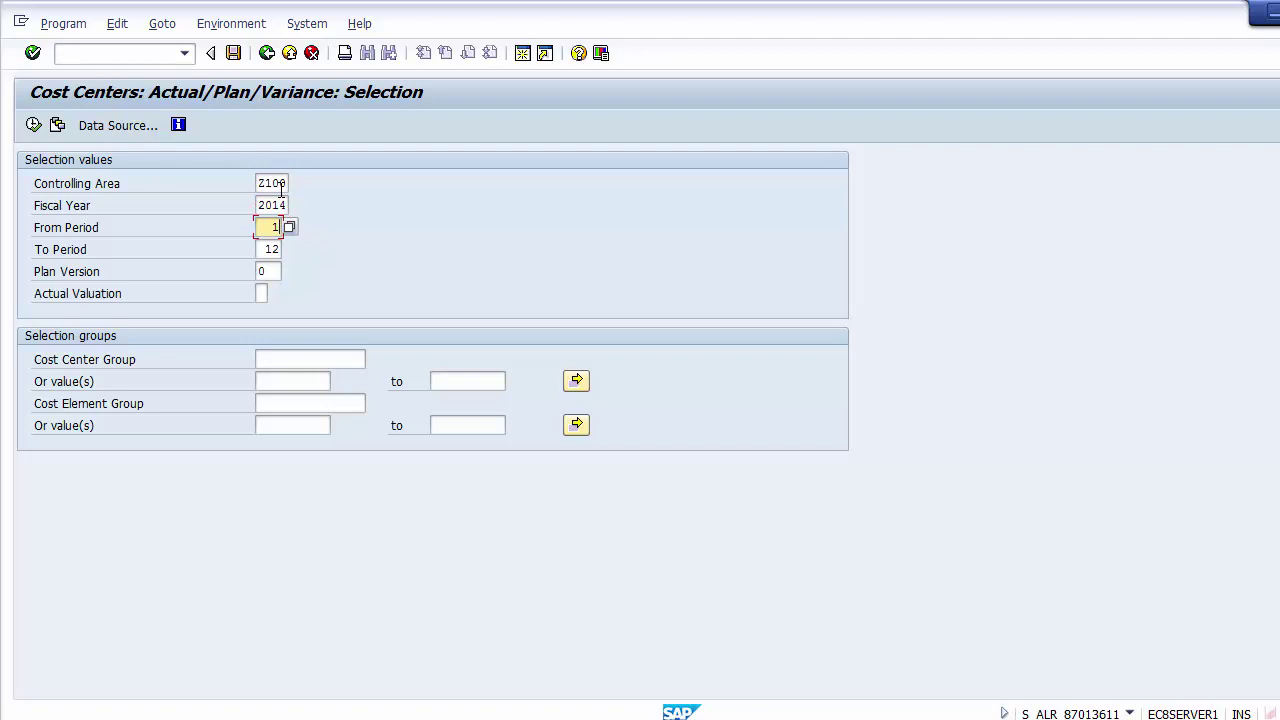
{"action": "type", "text": "0"}
{"action": "key", "text": "Down"}
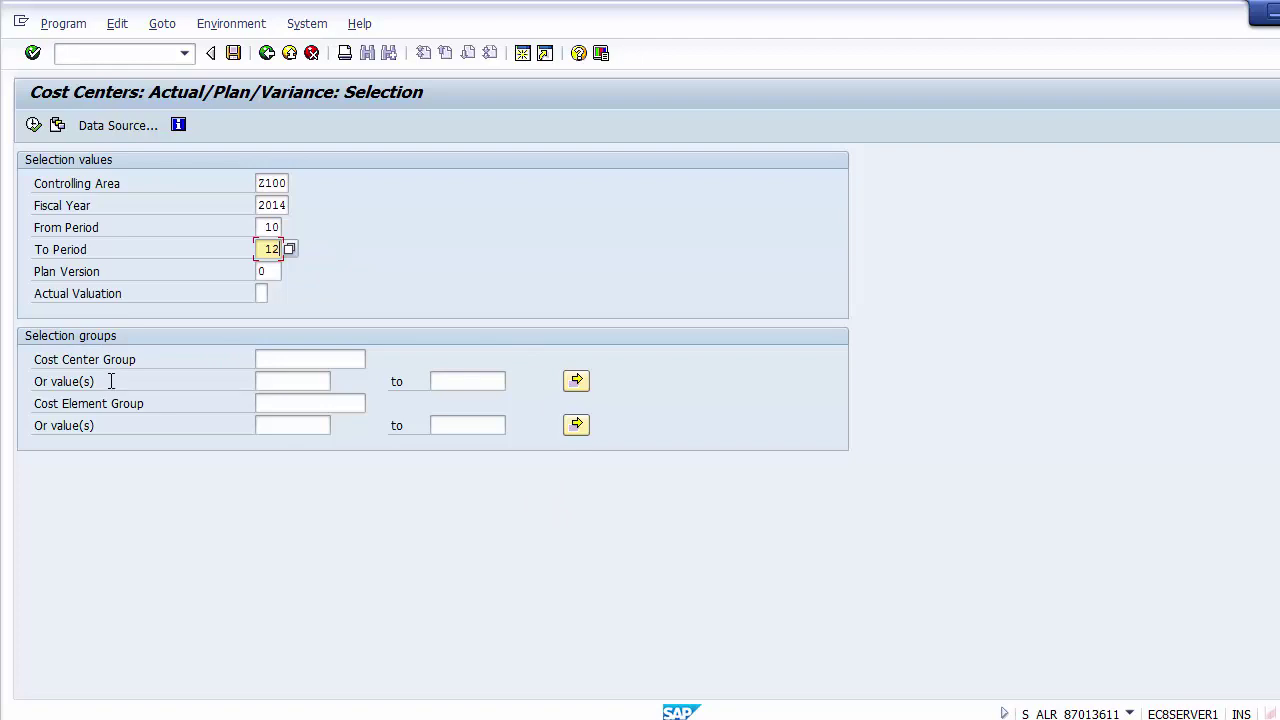
{"action": "left_click", "coordinate": [33, 126]}
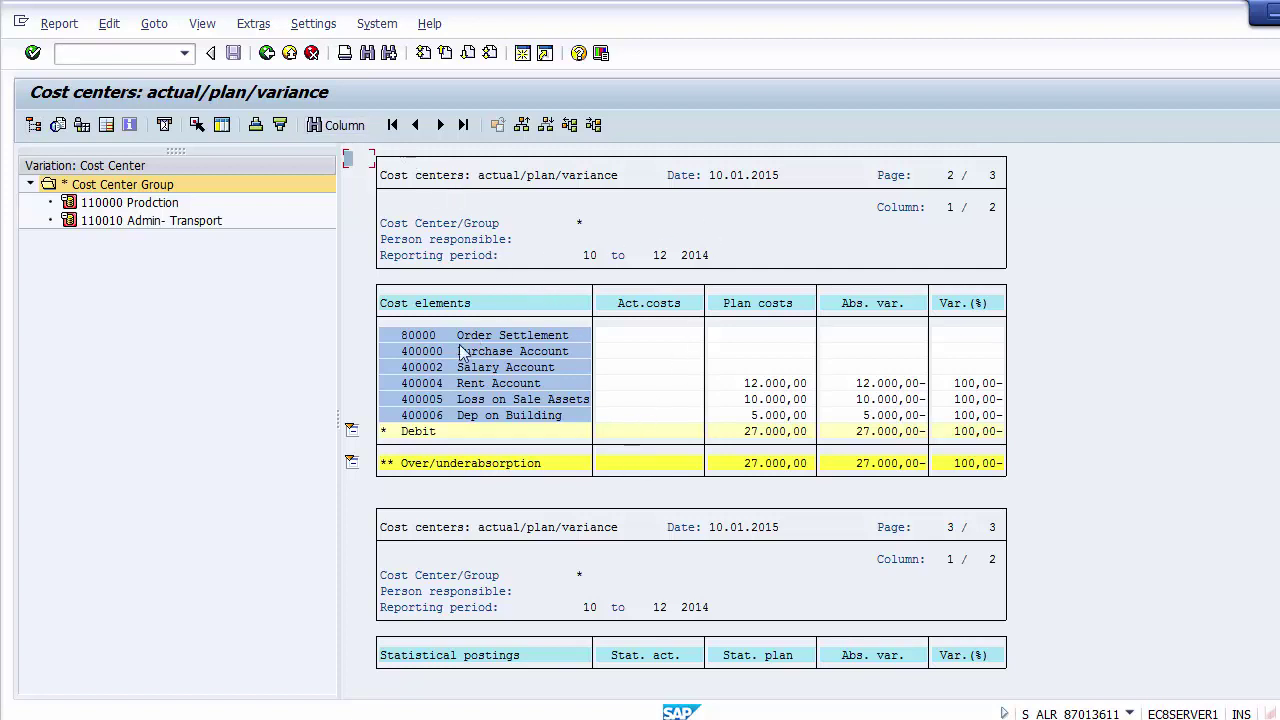
Examine the actual costs, plan costs, absolute variance and variance percentage of the cost elements for the whole cost center group
{"action": "left_click", "coordinate": [426, 415]}
{"action": "left_click", "coordinate": [650, 383]}
{"action": "left_click", "coordinate": [438, 416]}
{"action": "left_click", "coordinate": [650, 385]}
{"action": "left_click", "coordinate": [773, 389]}
{"action": "left_click", "coordinate": [775, 399]}
{"action": "left_click", "coordinate": [775, 415]}
{"action": "left_click", "coordinate": [773, 431]}
{"action": "left_click", "coordinate": [774, 383]}
{"action": "left_click", "coordinate": [666, 385]}
{"action": "left_click", "coordinate": [741, 385]}
{"action": "left_click", "coordinate": [855, 385]}
{"action": "left_click", "coordinate": [965, 383]}
{"action": "left_click", "coordinate": [966, 415]}
{"action": "left_click", "coordinate": [966, 399]}
{"action": "left_click", "coordinate": [962, 384]}
Compare the variance report of cost center 110000 with that of 110010 Admin- Transport by switching between them
{"action": "left_click", "coordinate": [165, 204]}
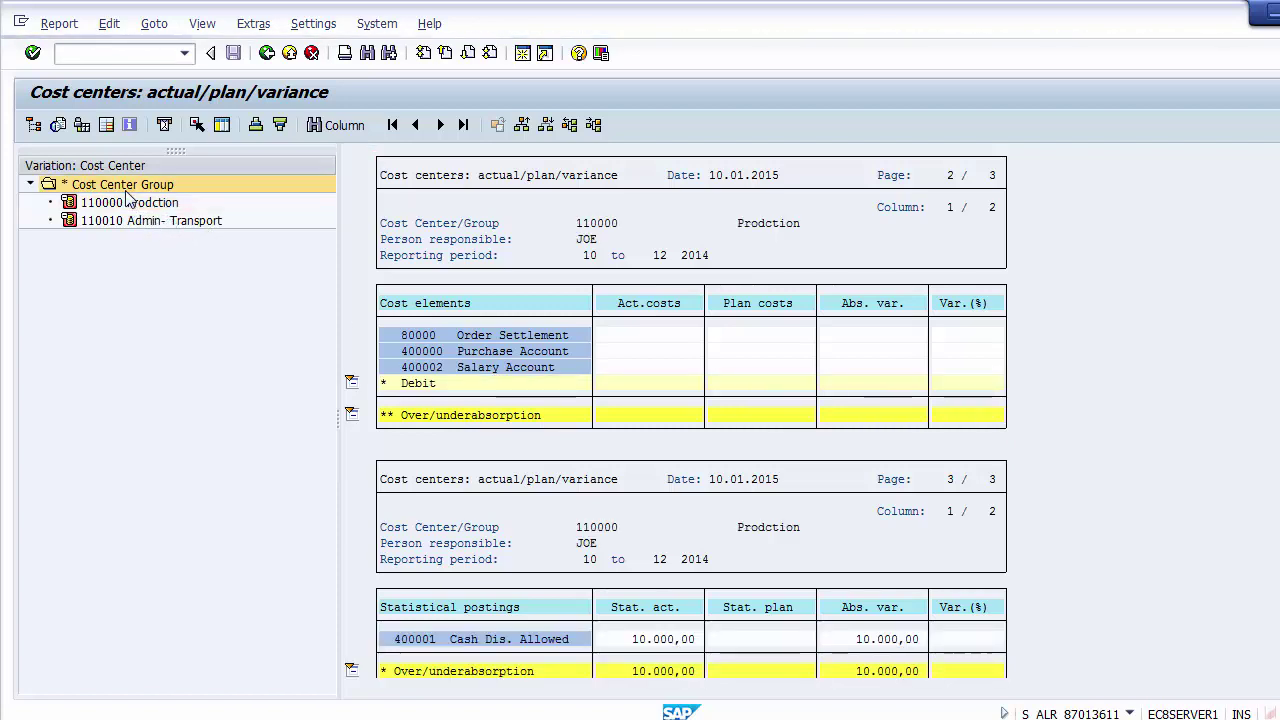
{"action": "left_click", "coordinate": [136, 222]}
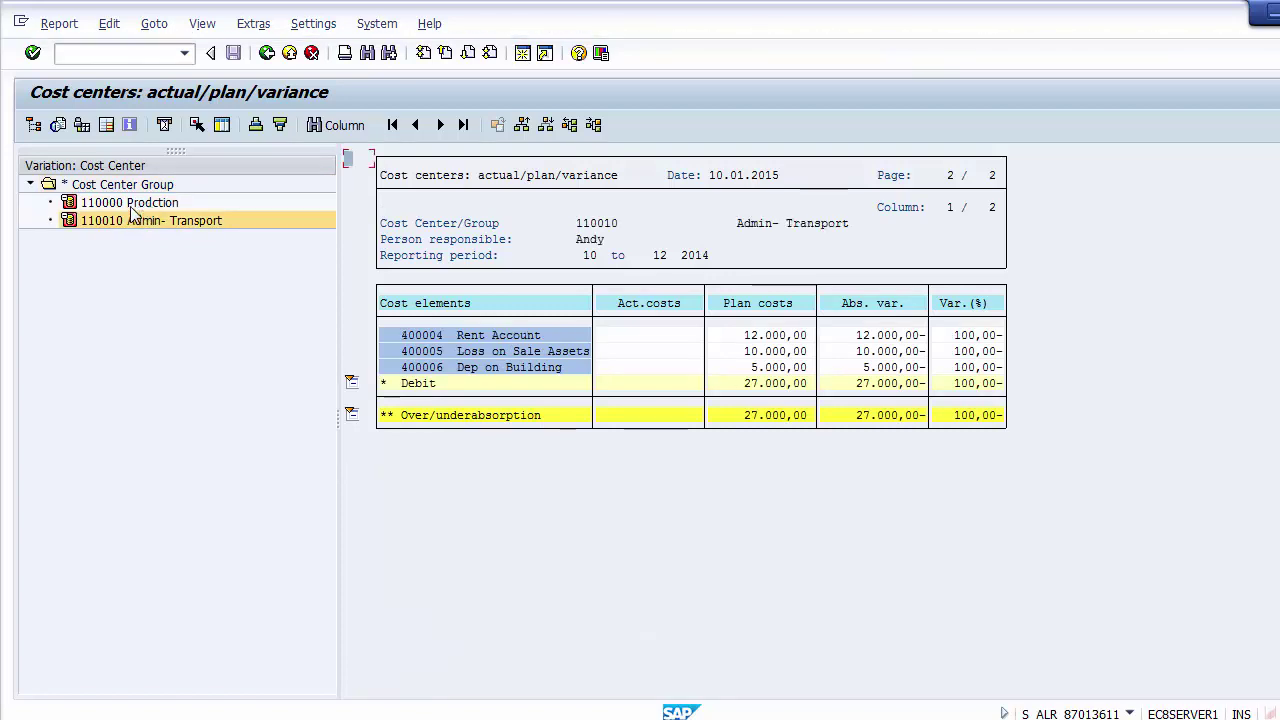
{"action": "key", "text": "Up"}
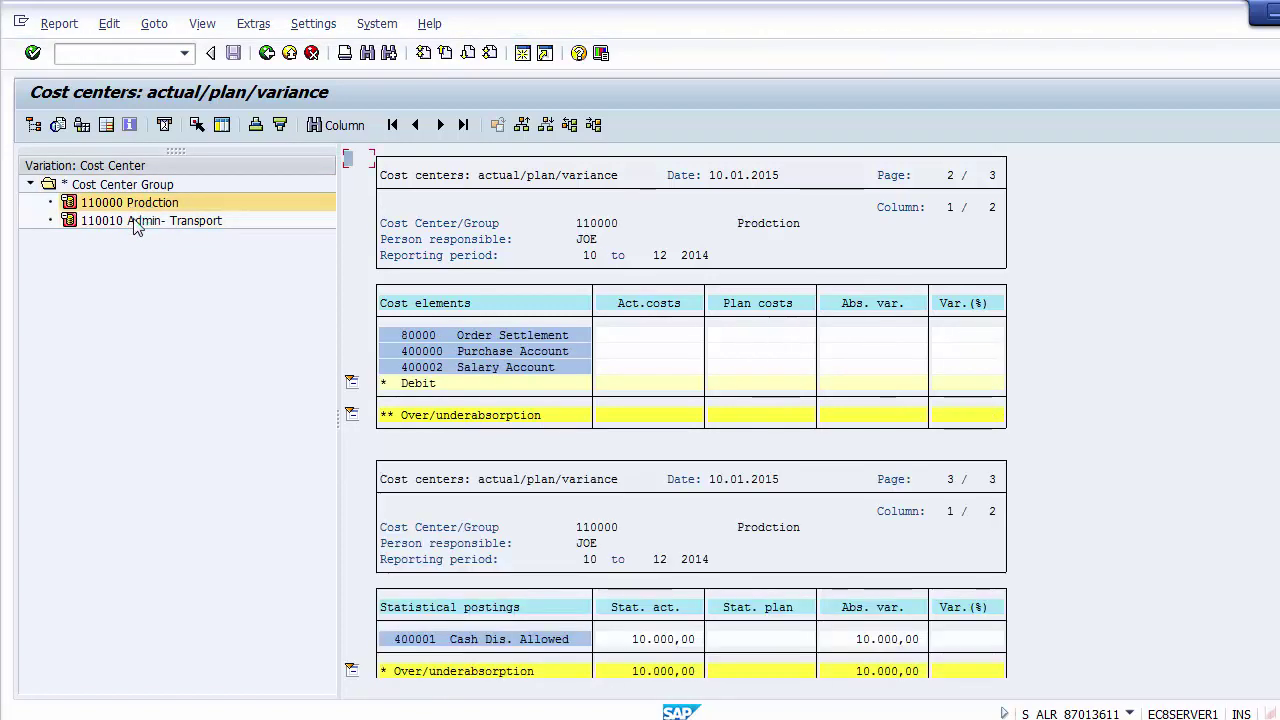
{"action": "left_click", "coordinate": [124, 240]}
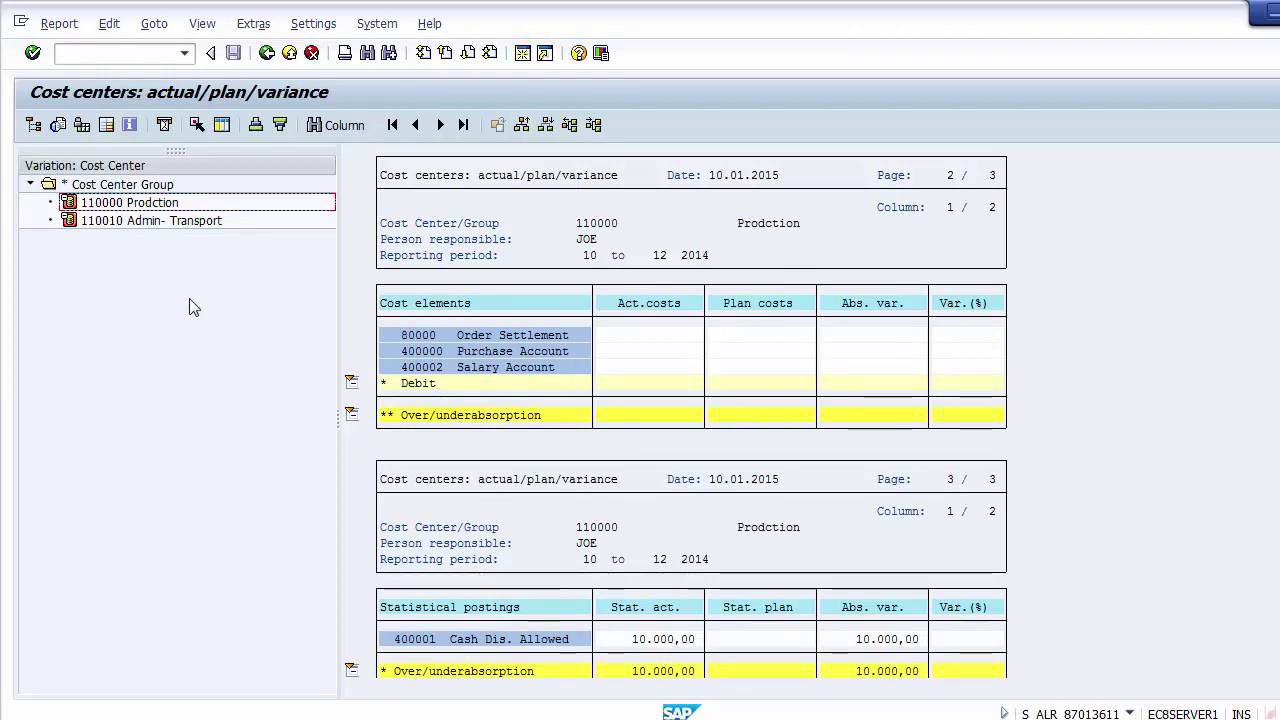
{"action": "left_click", "coordinate": [128, 204]}
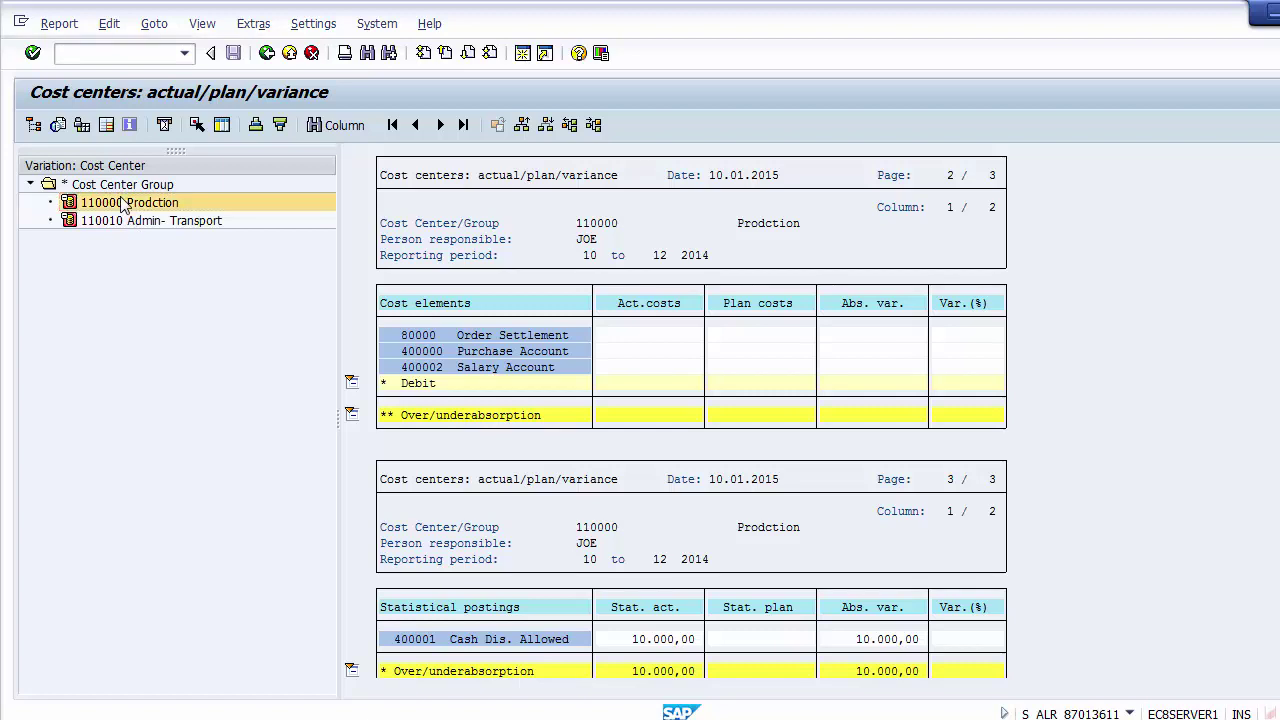
{"action": "left_click", "coordinate": [128, 221]}
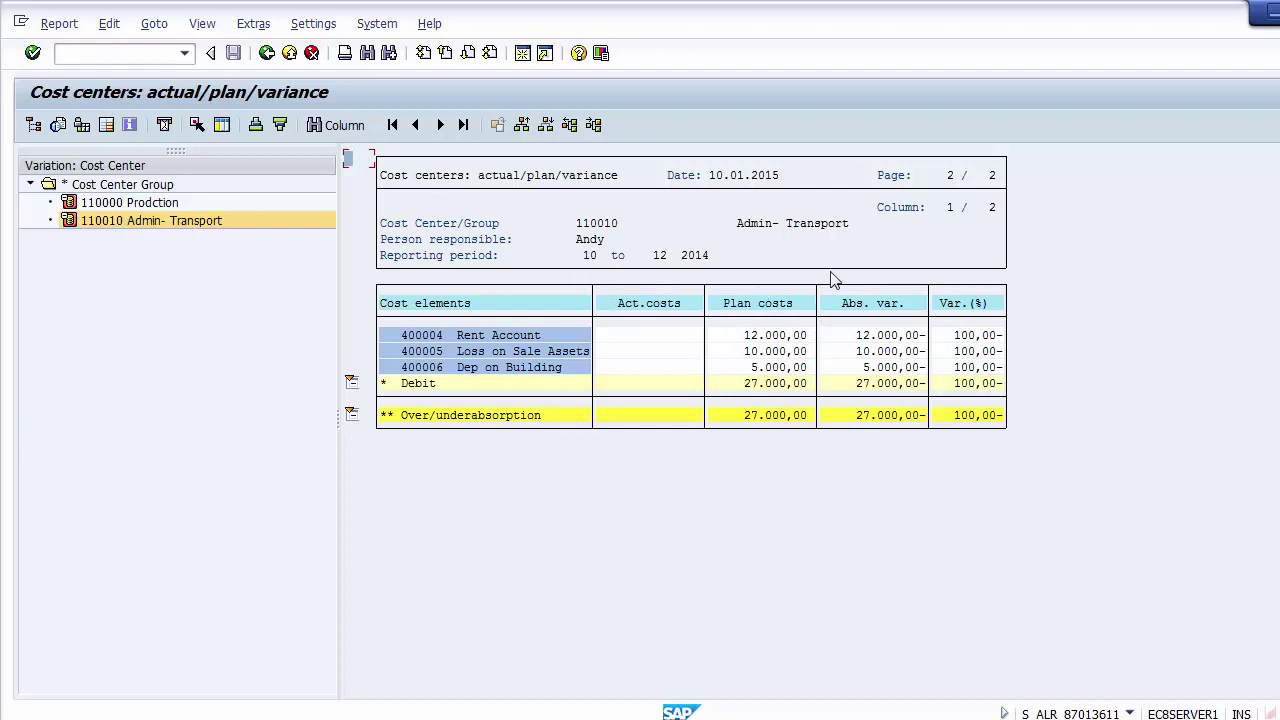
{"action": "left_click", "coordinate": [145, 203]}
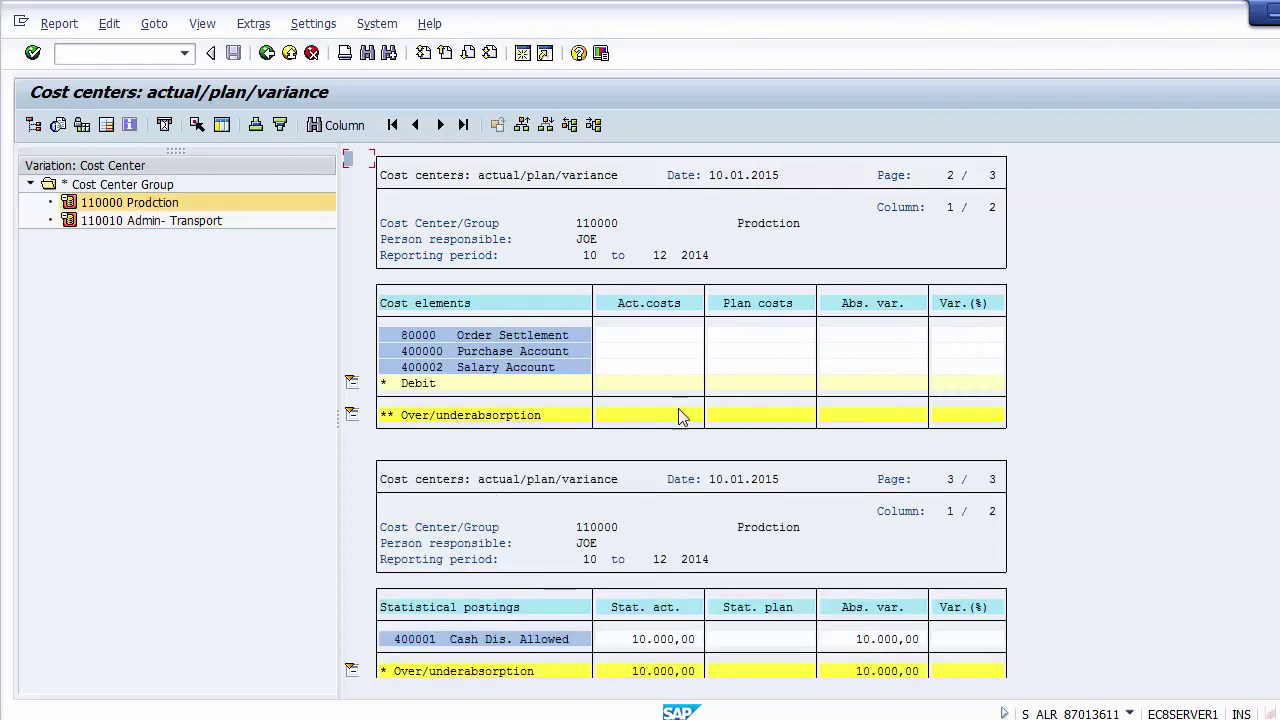
Check the report header and the statistical postings of cost center 110000 Prodction, and exit the variance report
{"action": "left_click", "coordinate": [582, 229]}
{"action": "left_click", "coordinate": [755, 224]}
{"action": "left_click", "coordinate": [664, 645]}
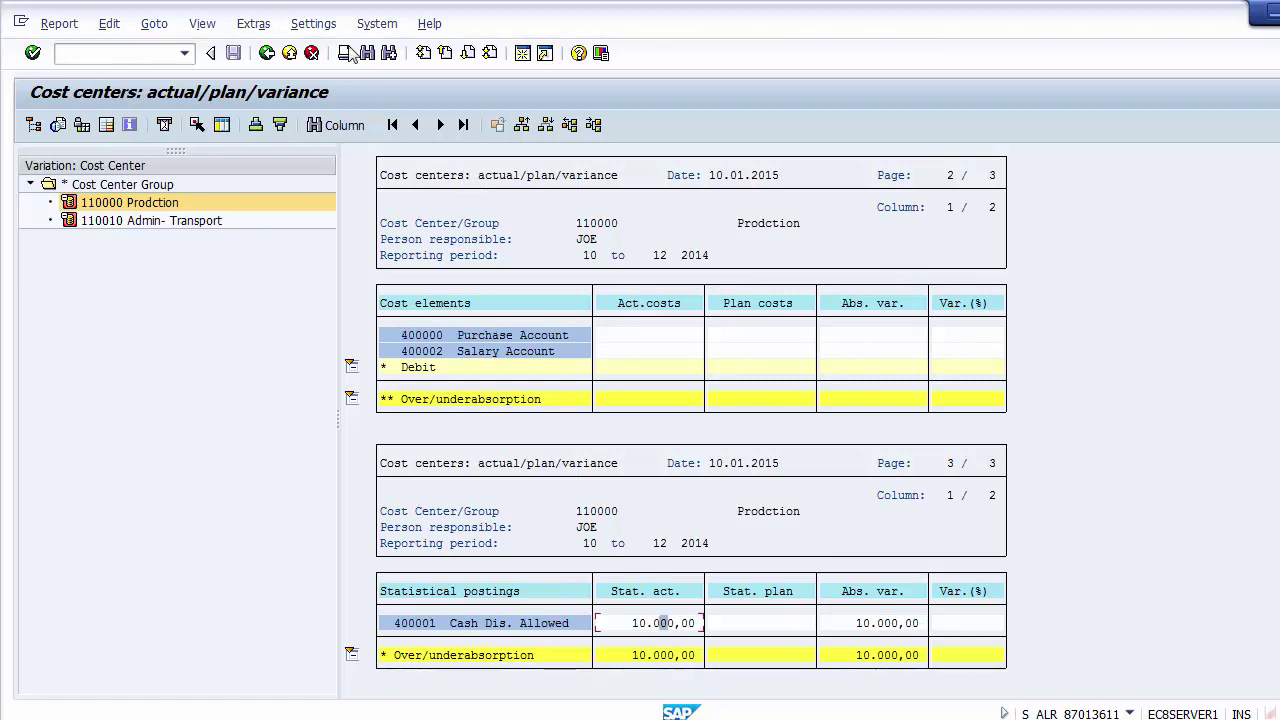
{"action": "left_click", "coordinate": [288, 53]}
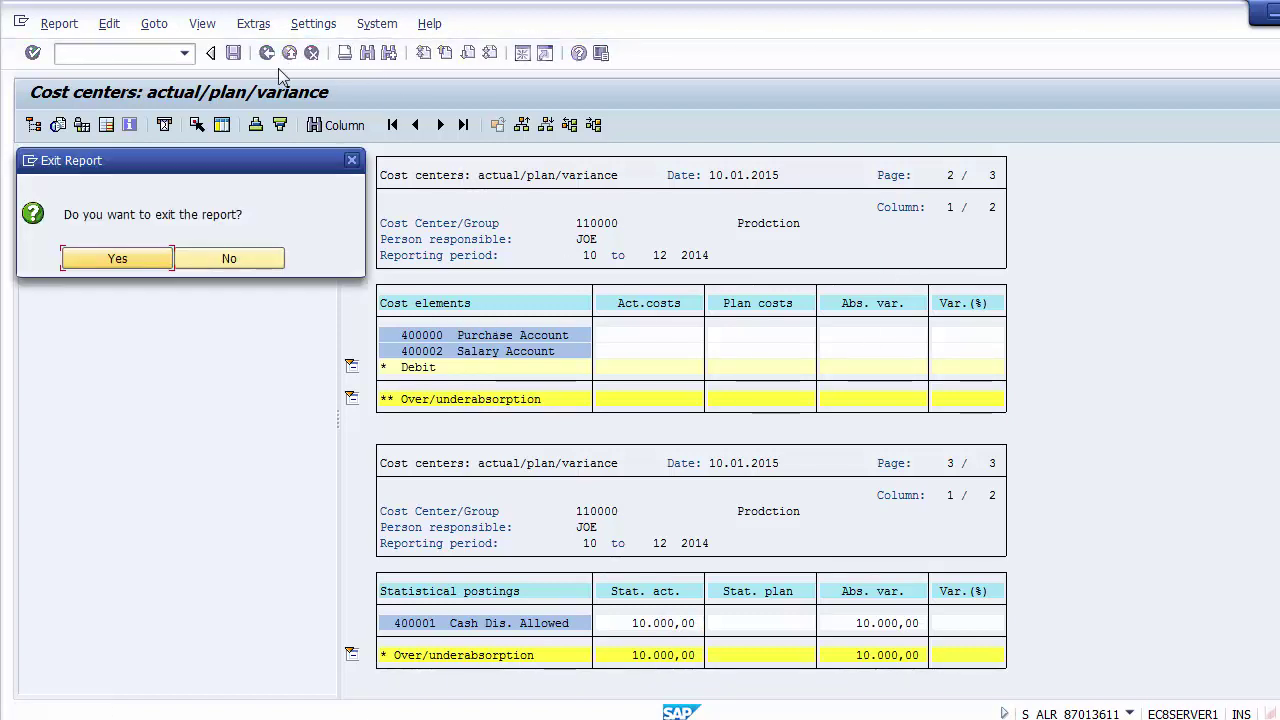
{"action": "left_click", "coordinate": [104, 259]}
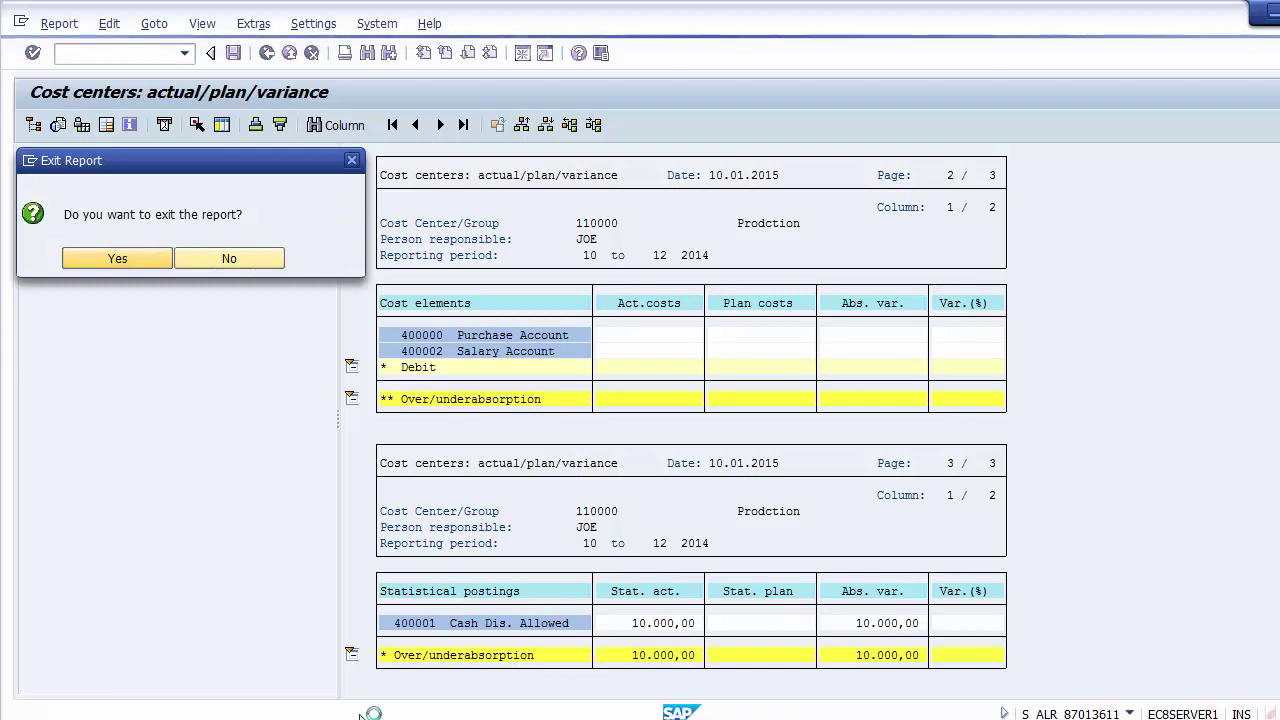
Look up the next report on the Unit Testing slide in PowerPoint and enter /nS_ALR_87013612 as the transaction in SAP
{"action": "left_click", "coordinate": [398, 716]}
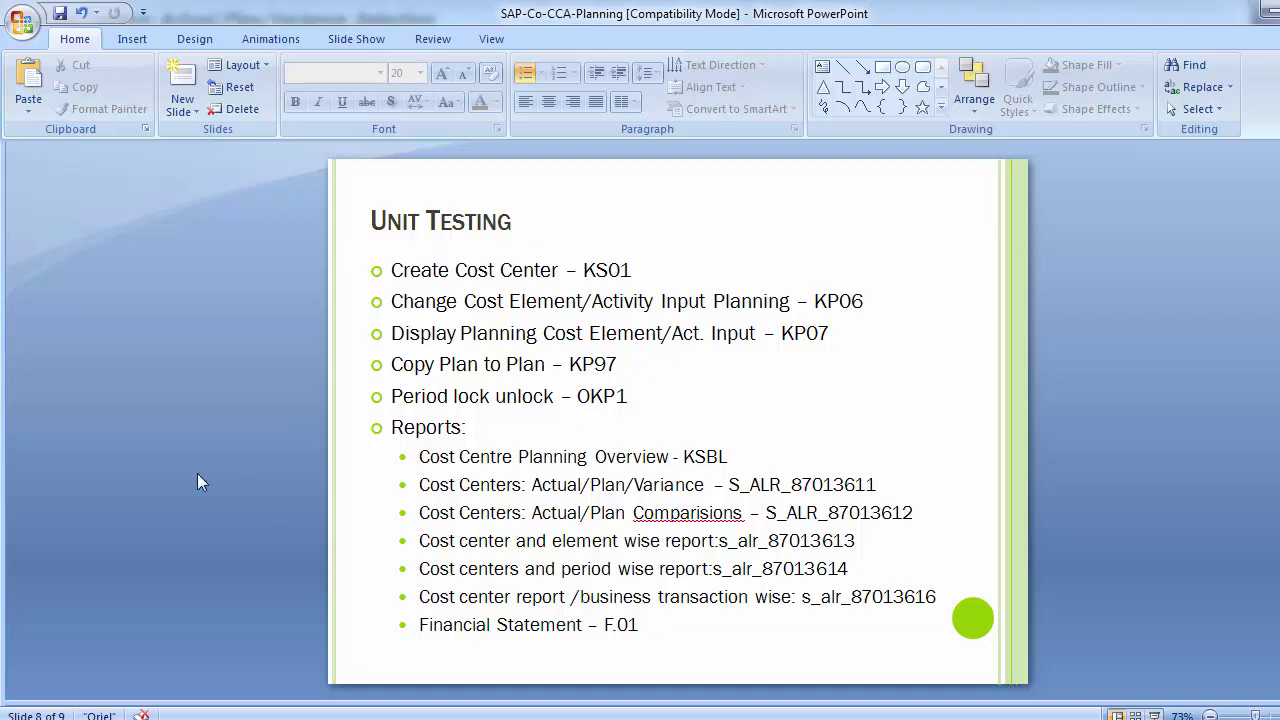
{"action": "key", "text": "alt+Tab"}
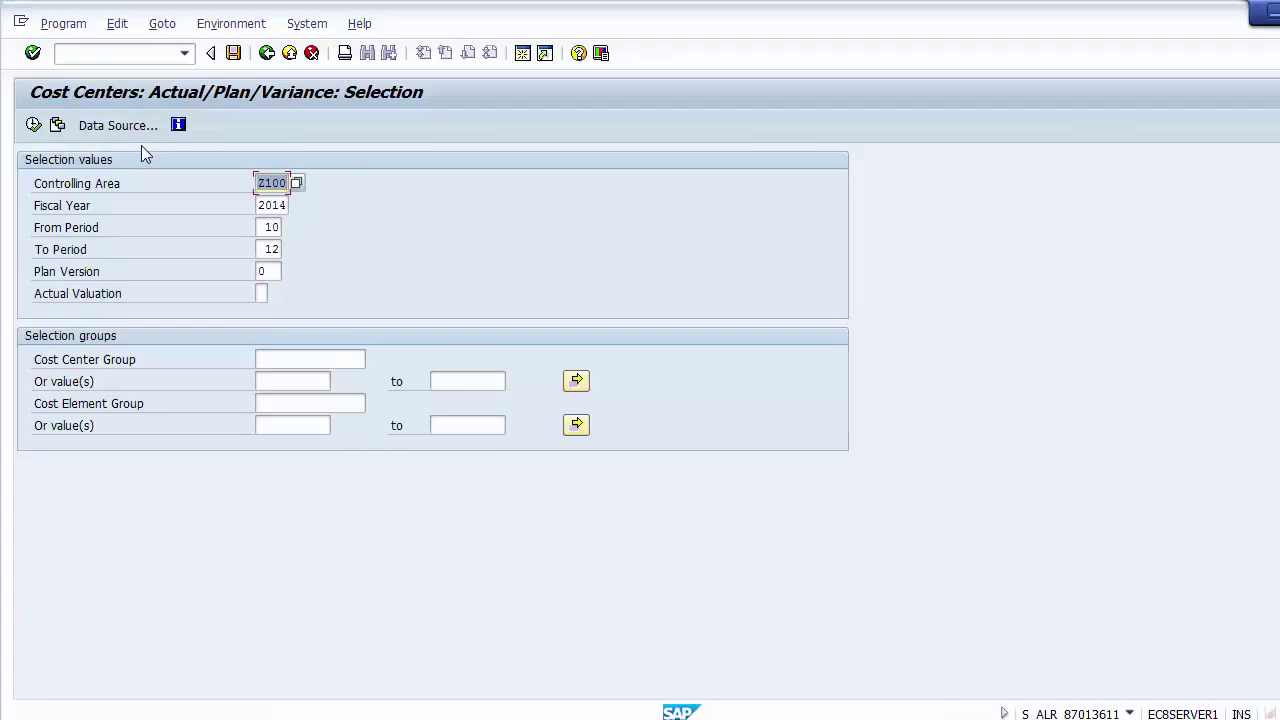
{"action": "left_click", "coordinate": [91, 50]}
{"action": "type", "text": "/n"}
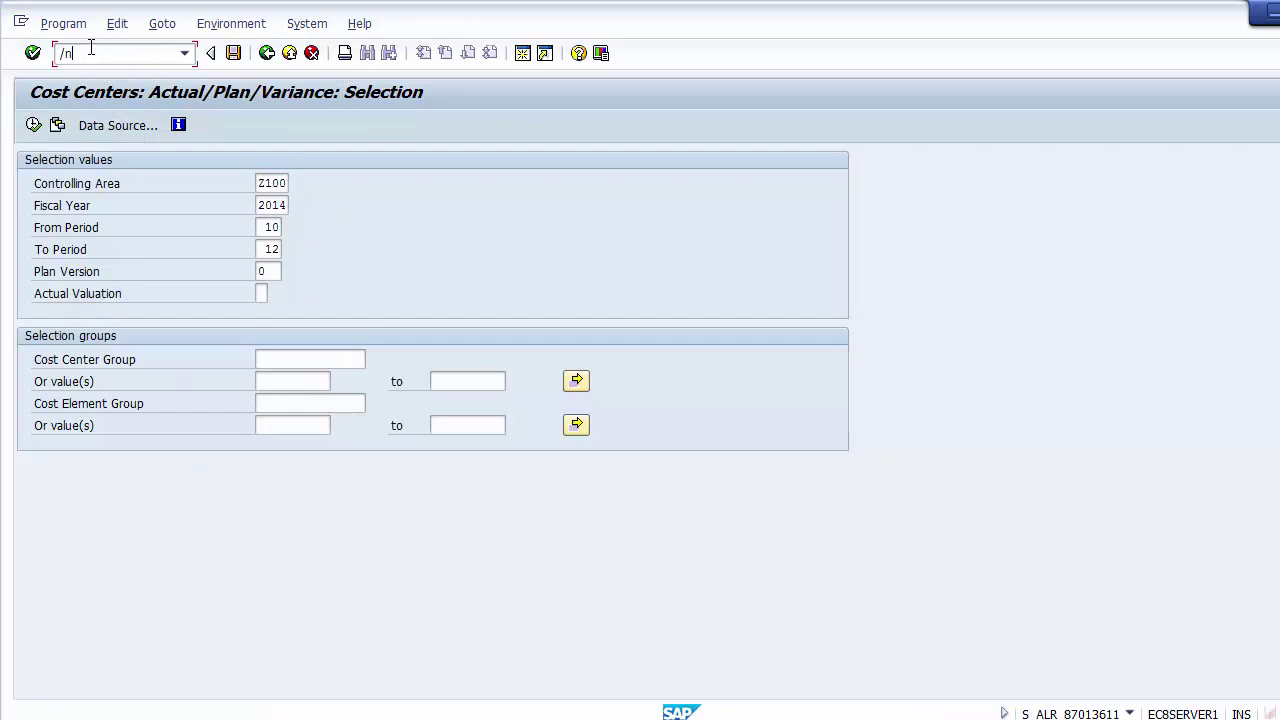
{"action": "type", "text": "spro"}
{"action": "key", "text": "Return"}
{"action": "type", "text": "kp07"}
{"action": "key", "text": "Return"}
{"action": "key", "text": "Down"}
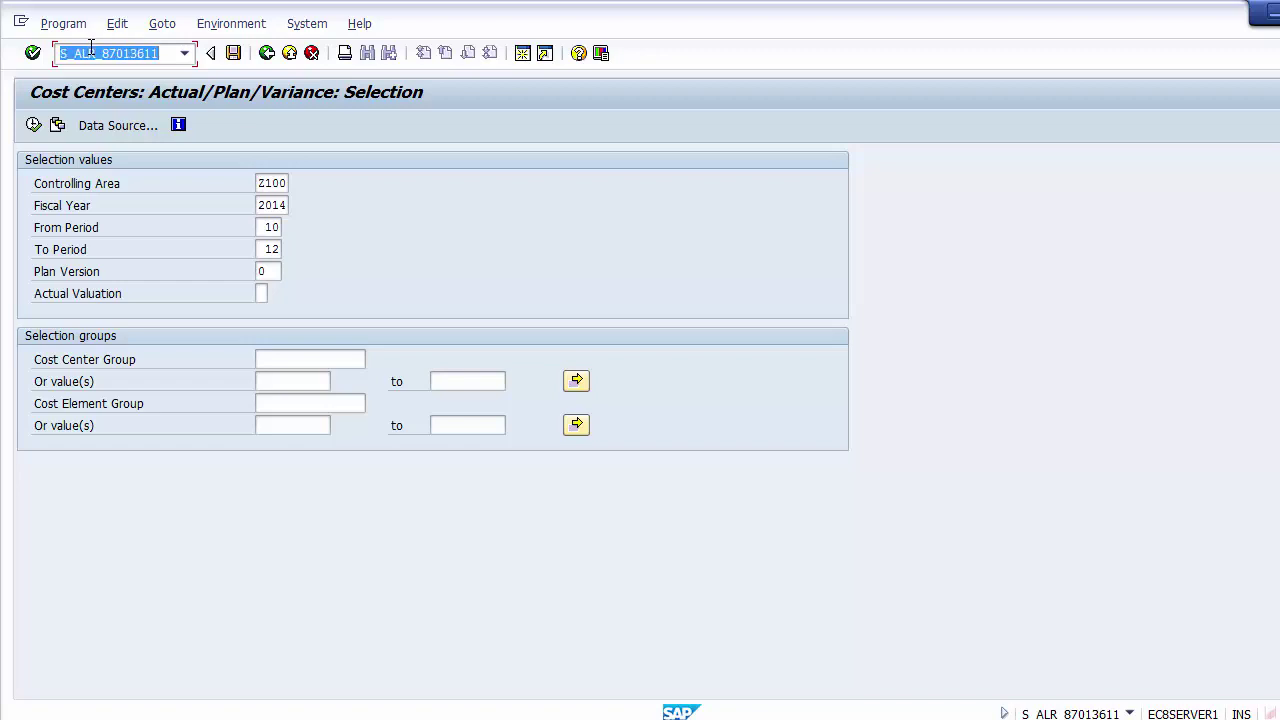
{"action": "key", "text": "End"}
{"action": "key", "text": "Home"}
{"action": "type", "text": "/n"}
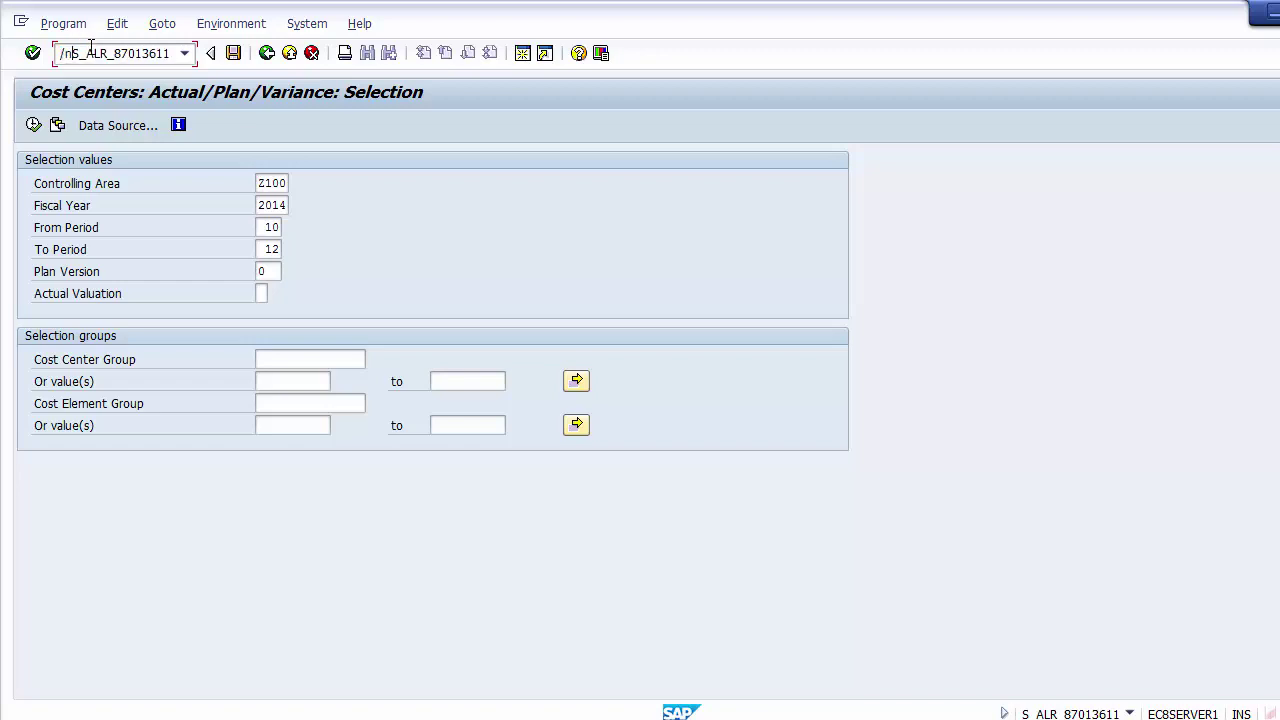
{"action": "key", "text": "BackSpace"}
{"action": "type", "text": "2"}
Recheck the slide in PowerPoint, and open and run S_ALR_87013612 in SAP for controlling area Z100, fiscal year 2014, periods 1 to 12
{"action": "key", "text": "alt+Tab"}
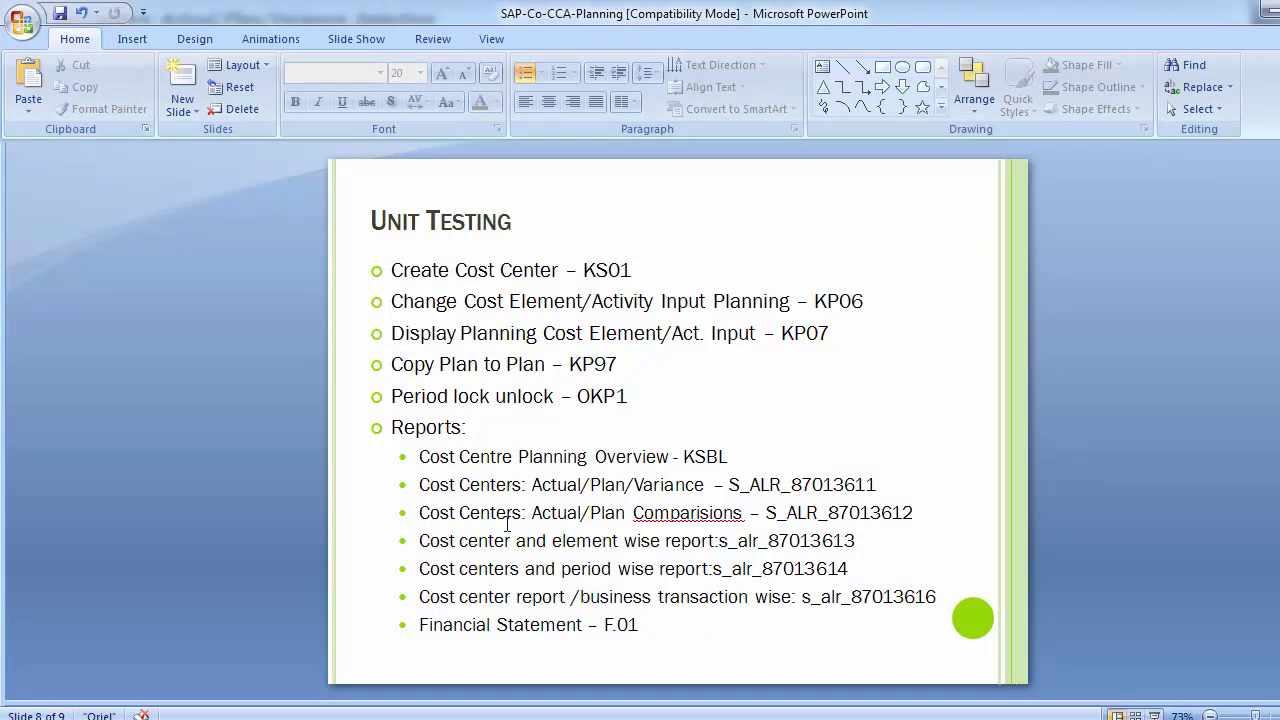
{"action": "key", "text": "alt+Tab"}
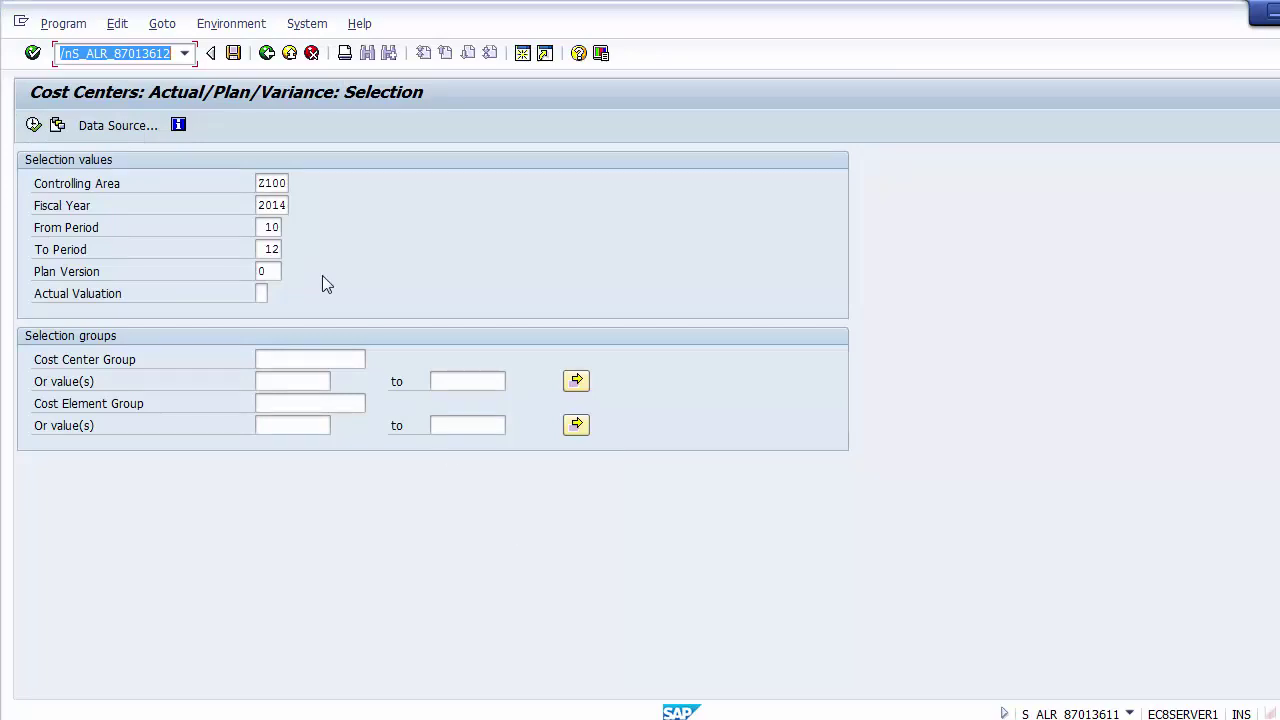
{"action": "key", "text": "Return"}
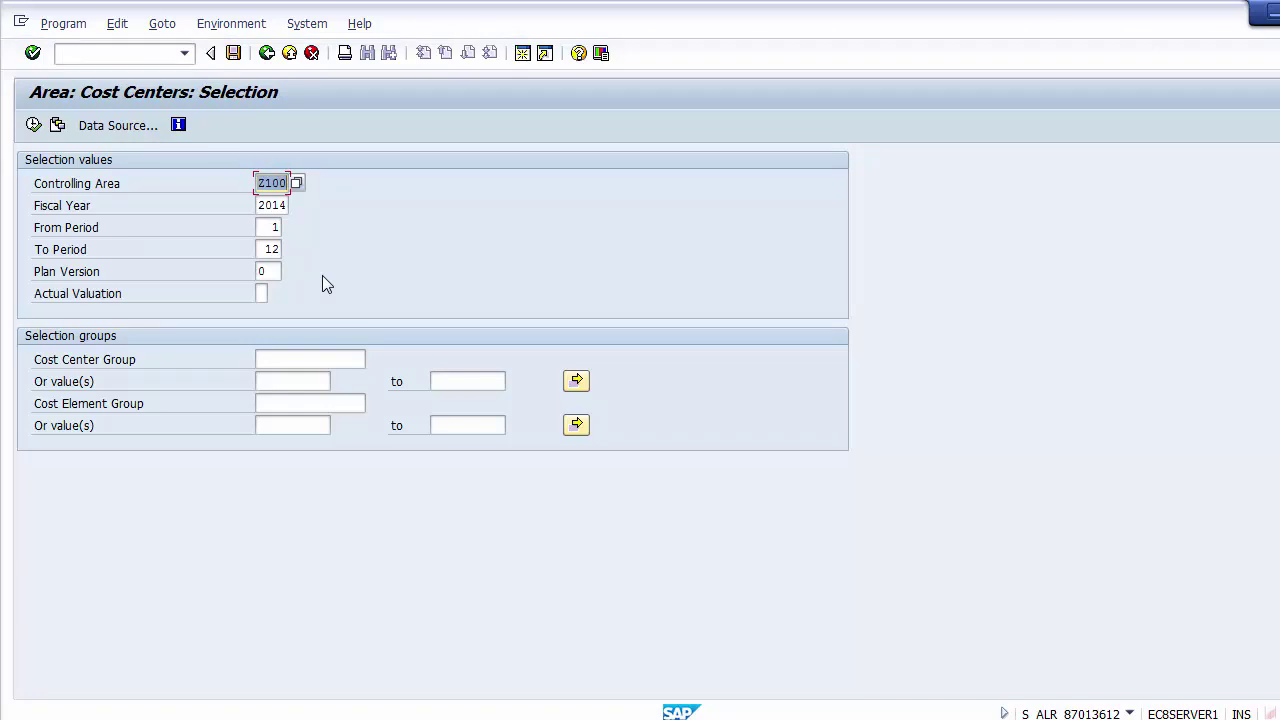
{"action": "left_click", "coordinate": [33, 125]}
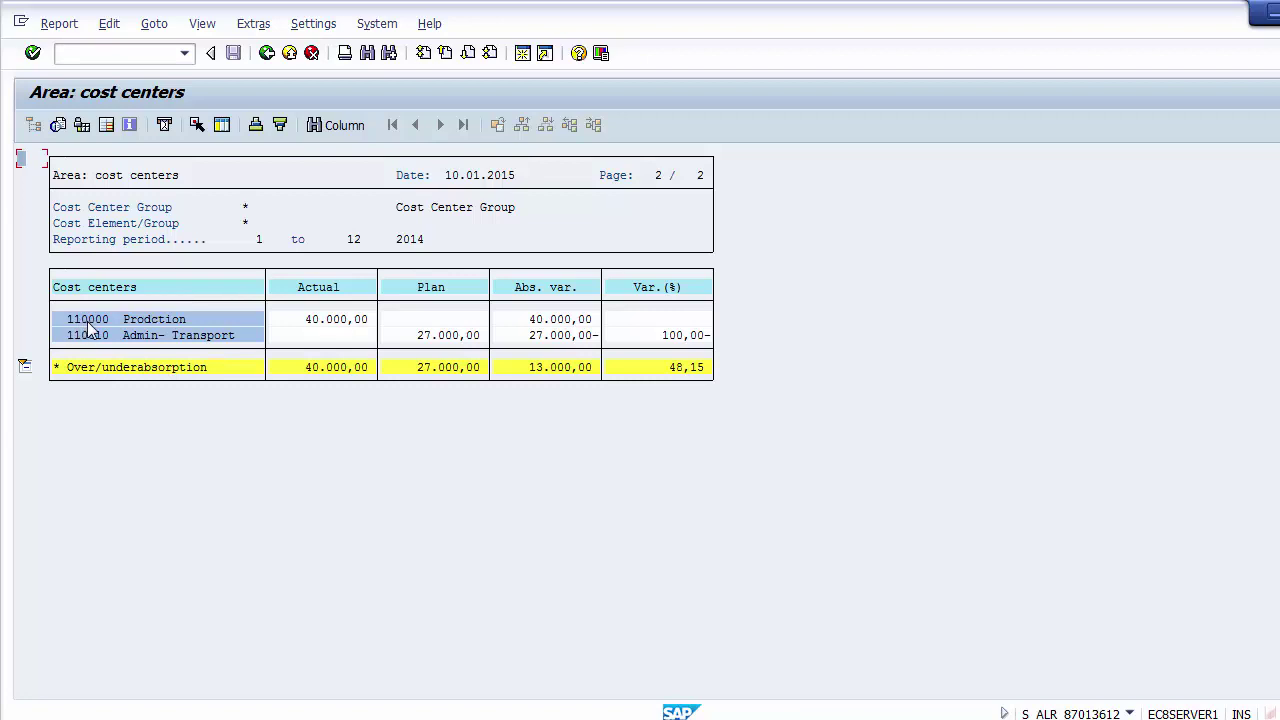
Examine the actual, plan and variance figures of cost centers 110000 Prodction and 110010 Admin- Transport, including the over/underabsorption totals
{"action": "left_click", "coordinate": [142, 320]}
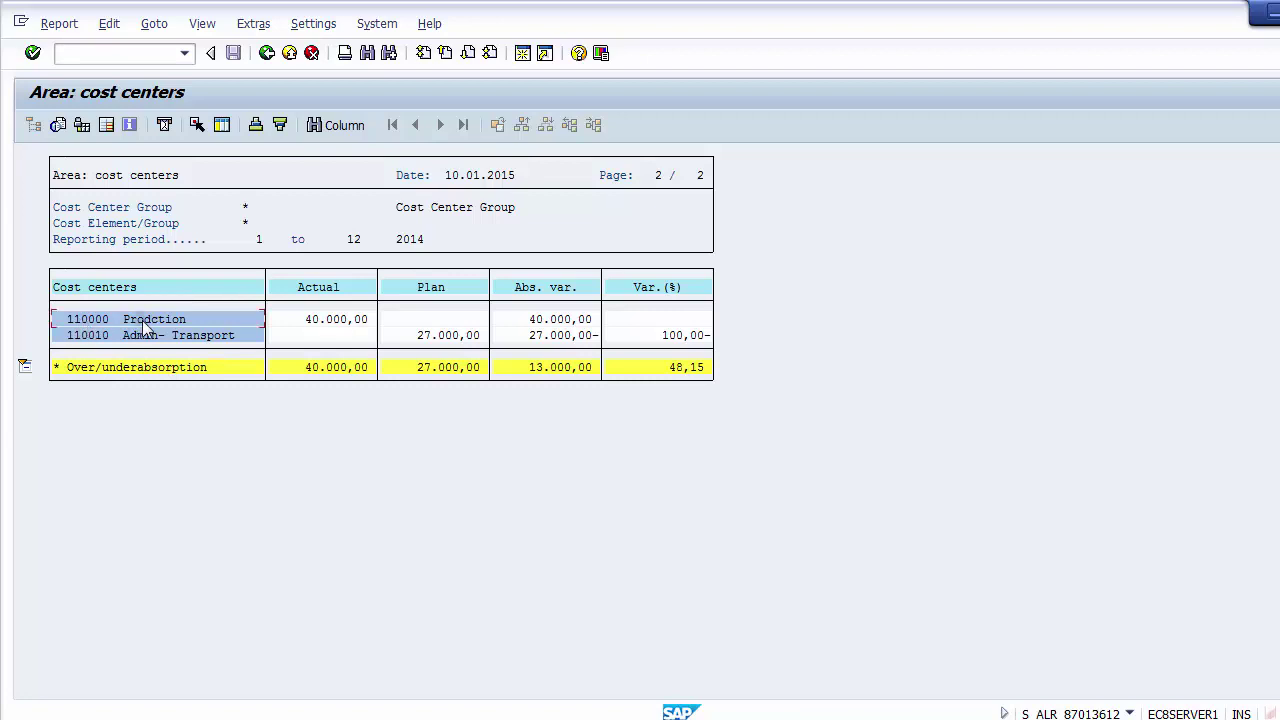
{"action": "left_click", "coordinate": [331, 327]}
{"action": "left_click", "coordinate": [447, 323]}
{"action": "left_click", "coordinate": [86, 340]}
{"action": "left_click", "coordinate": [311, 340]}
{"action": "left_click", "coordinate": [440, 340]}
{"action": "left_click", "coordinate": [312, 368]}
{"action": "left_click", "coordinate": [428, 369]}
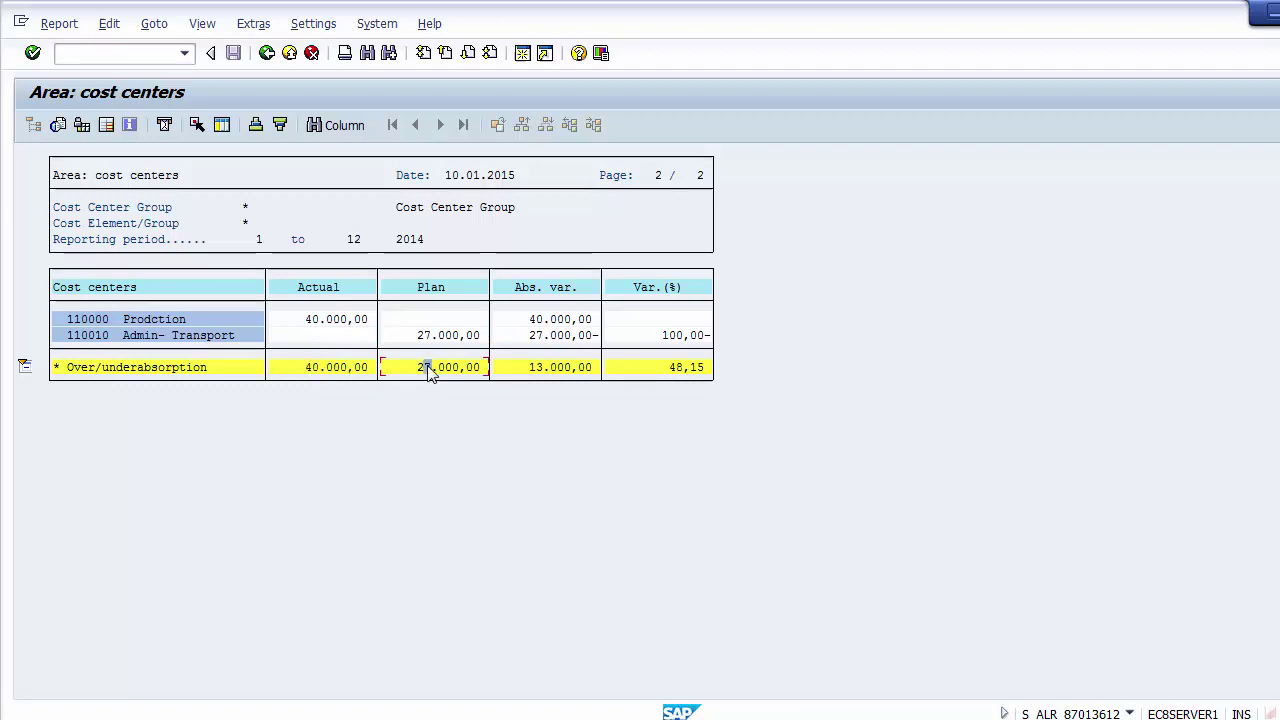
{"action": "left_click", "coordinate": [546, 369]}
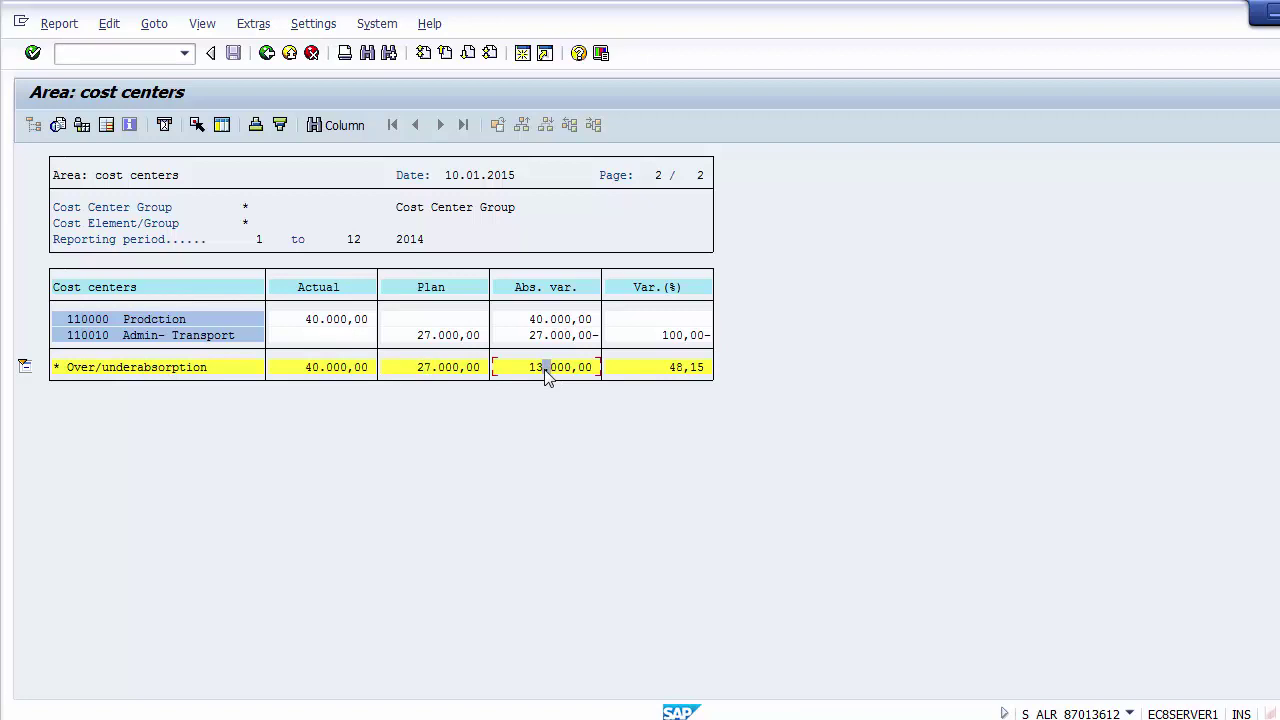
{"action": "left_click", "coordinate": [679, 369]}
Look up the transaction code of the cost center and element wise report on the PowerPoint slide, and return to SAP
{"action": "key", "text": "alt+Tab"}
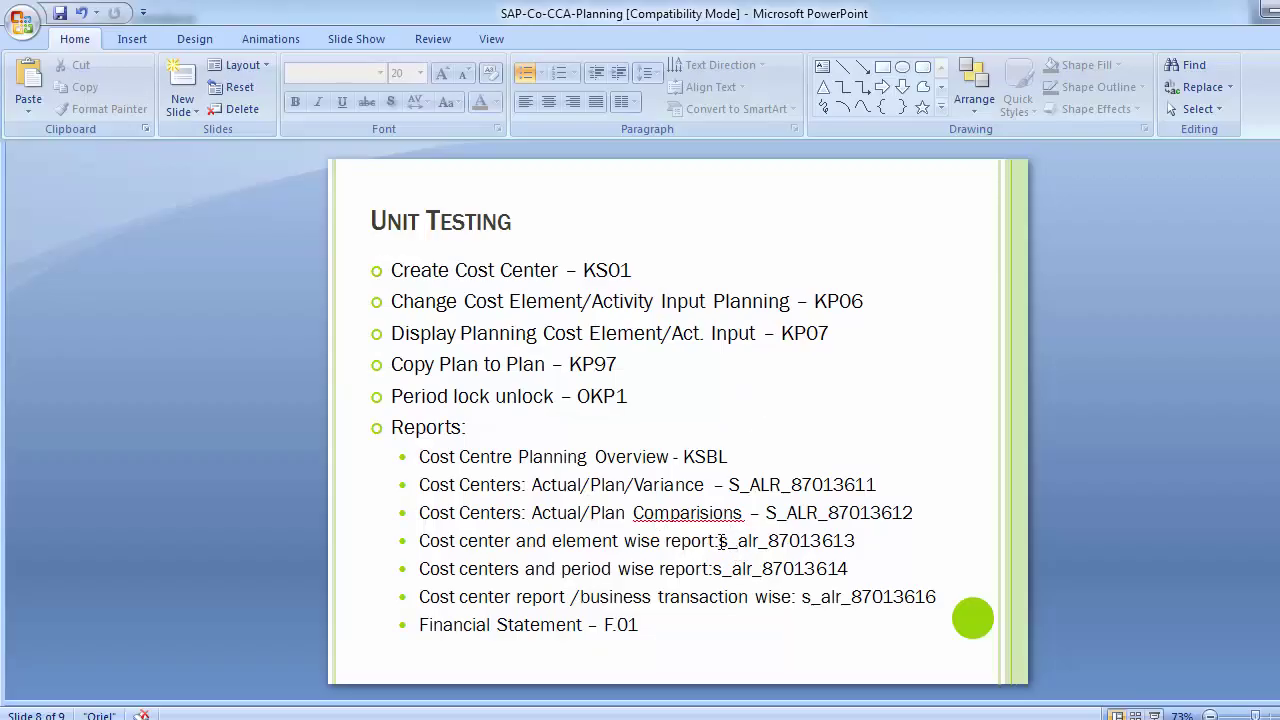
{"action": "left_click_drag", "start_coordinate": [720, 540], "coordinate": [856, 540]}
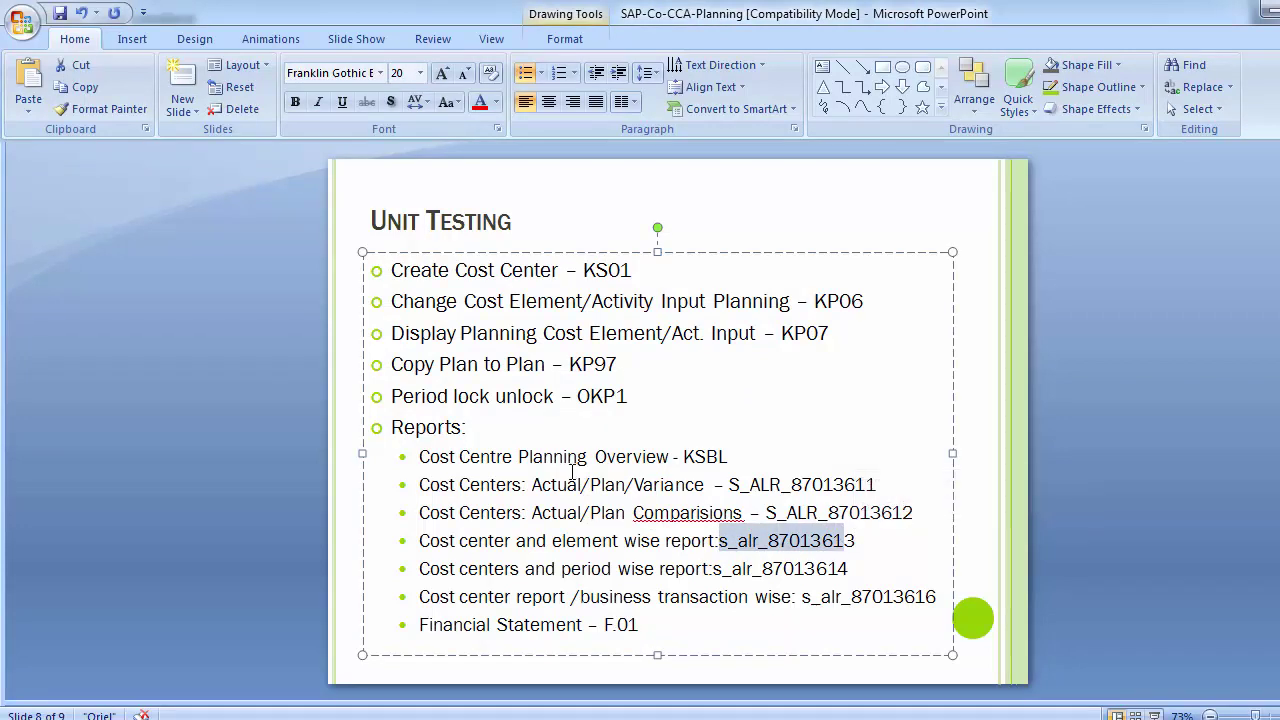
{"action": "left_click", "coordinate": [462, 536]}
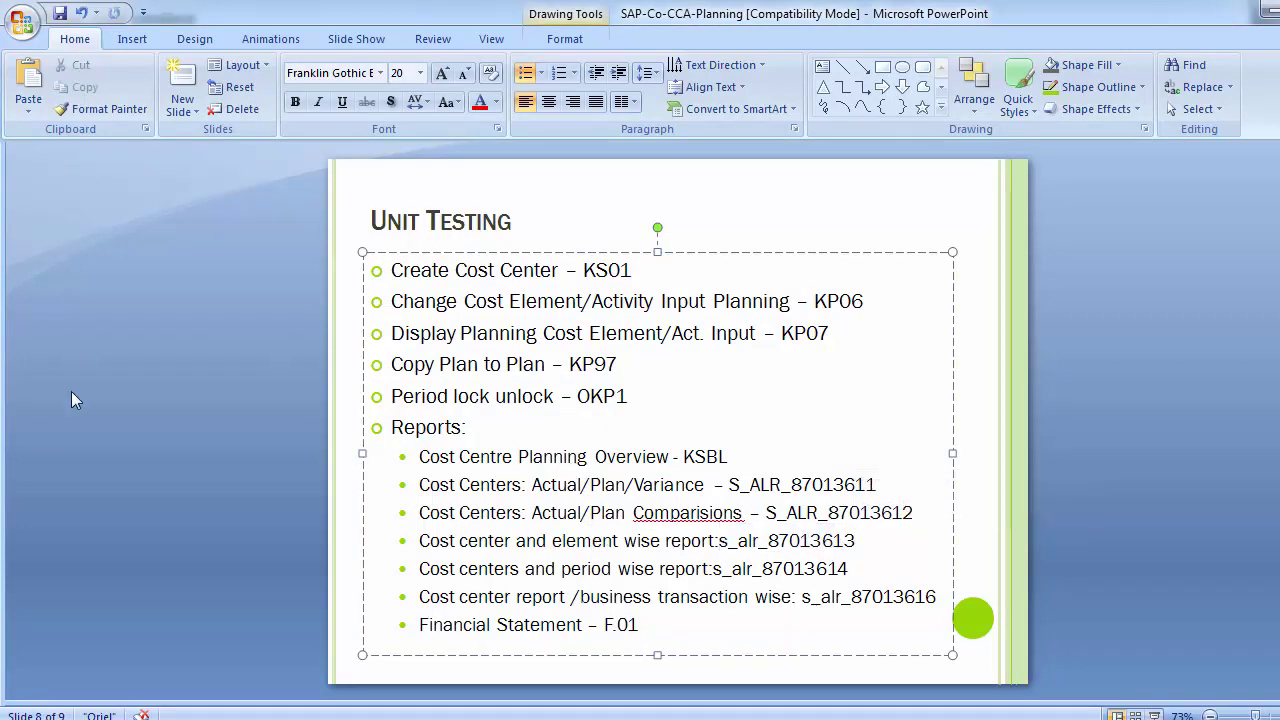
{"action": "key", "text": "alt+Tab"}
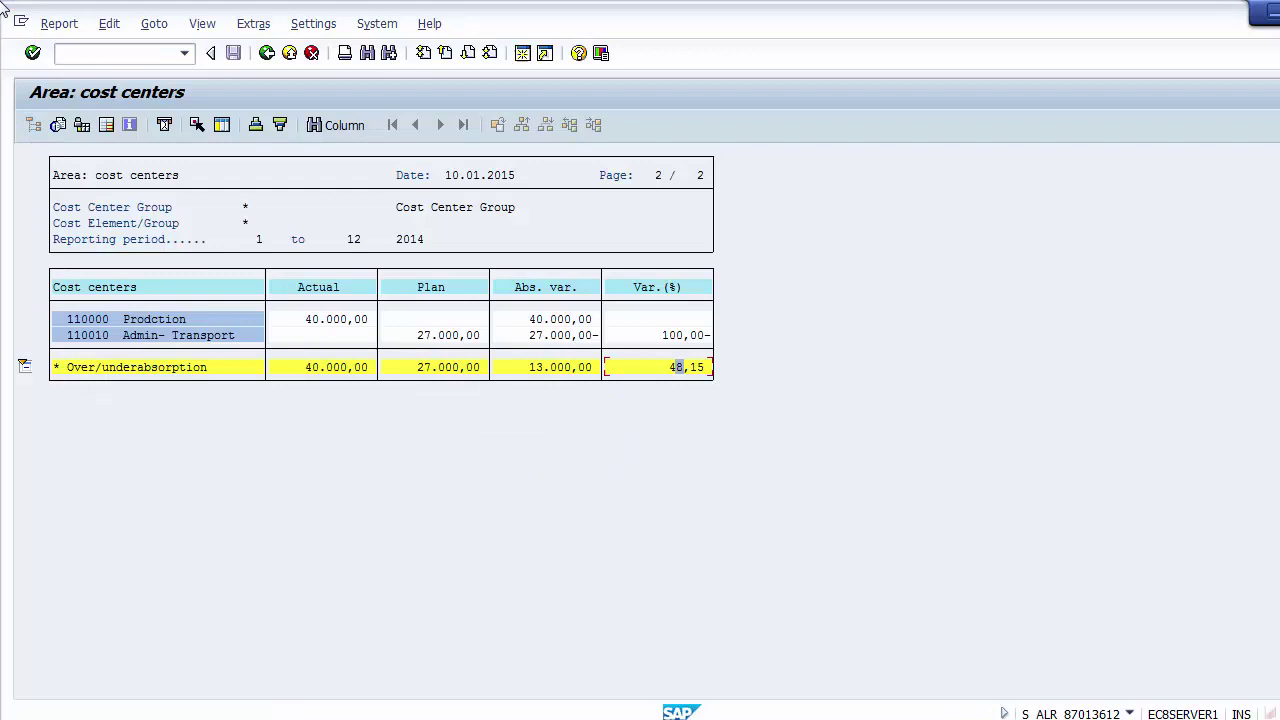
Open transaction S_ALR_87013613 and run the cost elements report for controlling area Z100, fiscal year 2014, periods 1 to 12
{"action": "left_click", "coordinate": [77, 53]}
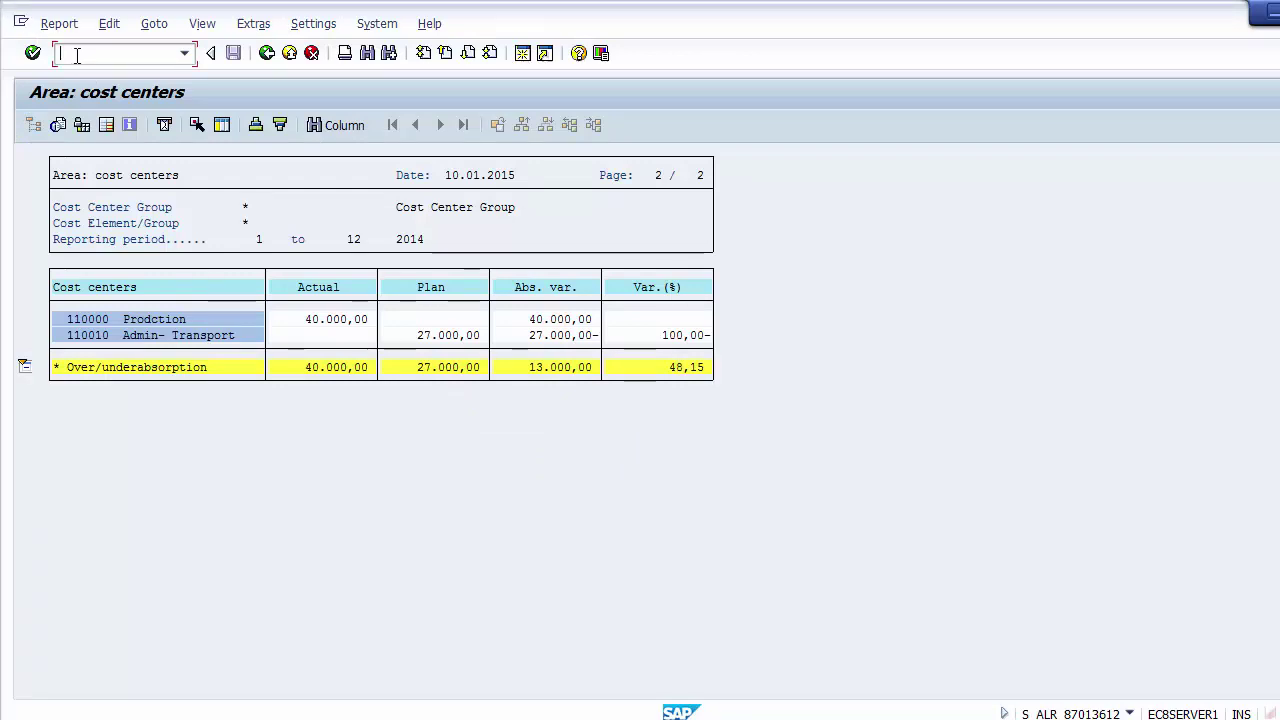
{"action": "type", "text": "S_ALR_87013612"}
{"action": "key", "text": "Home"}
{"action": "type", "text": "/n"}
{"action": "key", "text": "BackSpace"}
{"action": "type", "text": "3"}
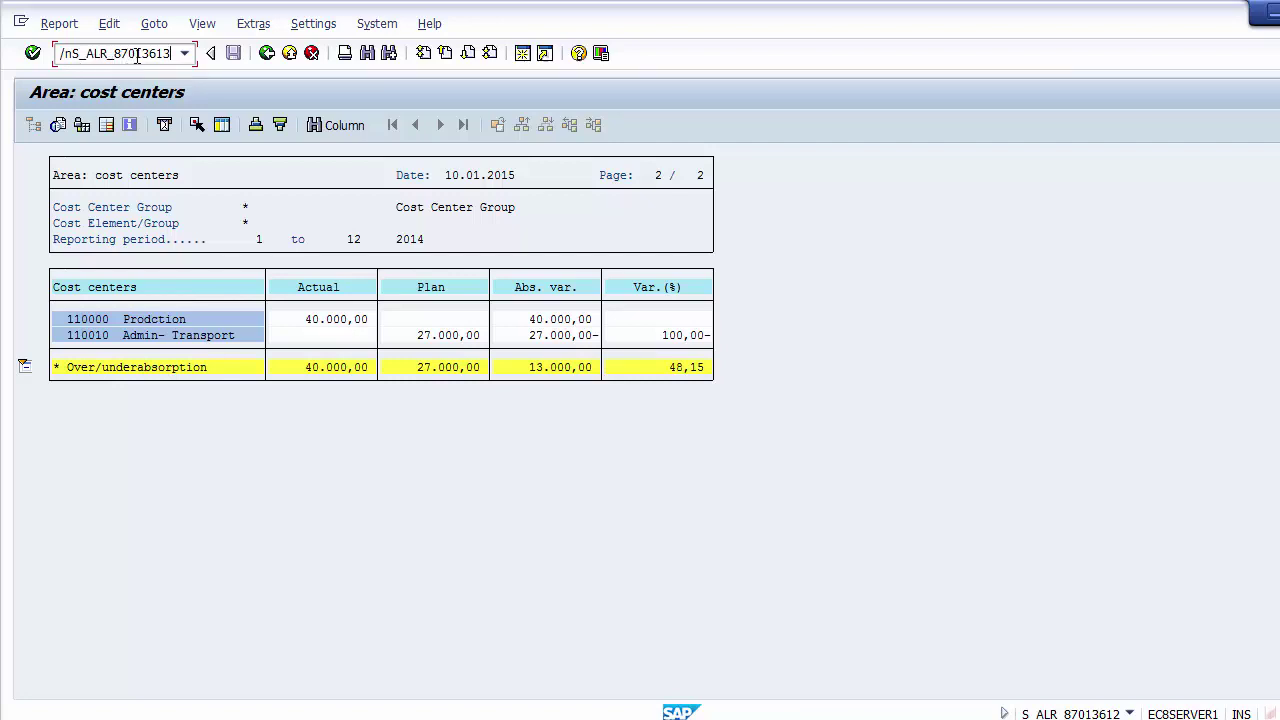
{"action": "left_click_drag", "start_coordinate": [136, 54], "coordinate": [174, 54]}
{"action": "left_click", "coordinate": [174, 54]}
{"action": "key", "text": "Return"}
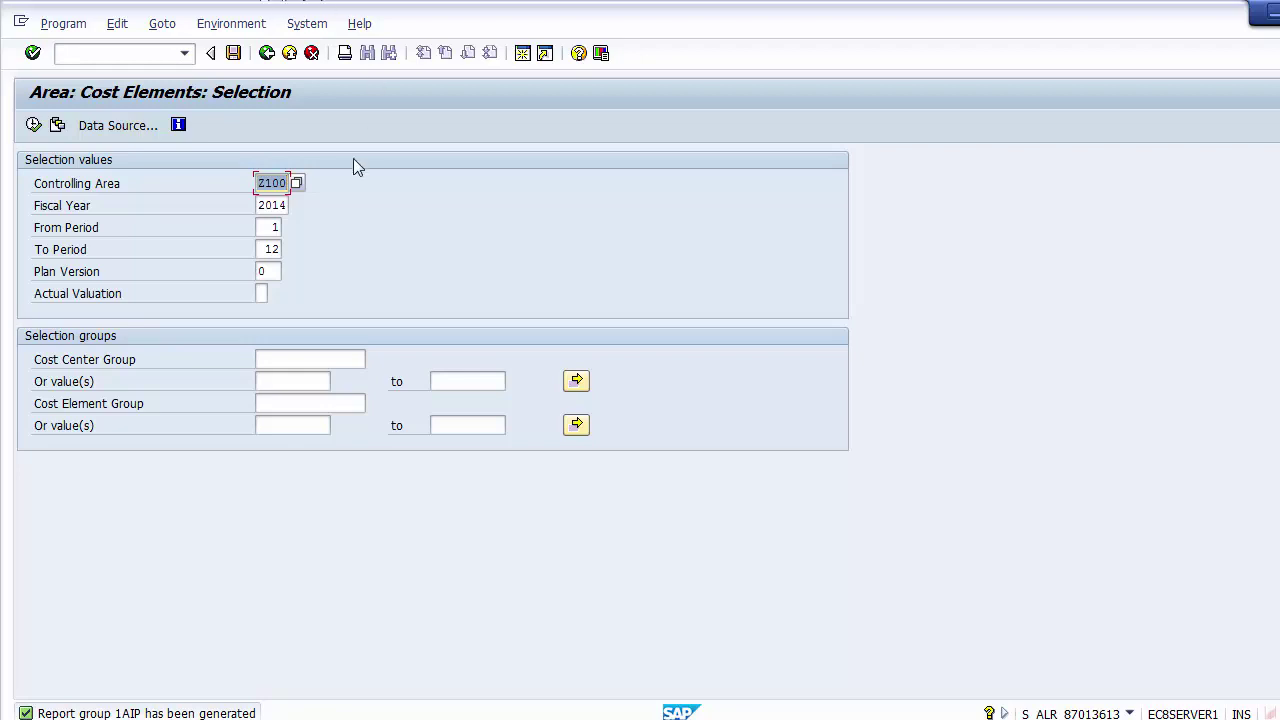
{"action": "left_click", "coordinate": [33, 125]}
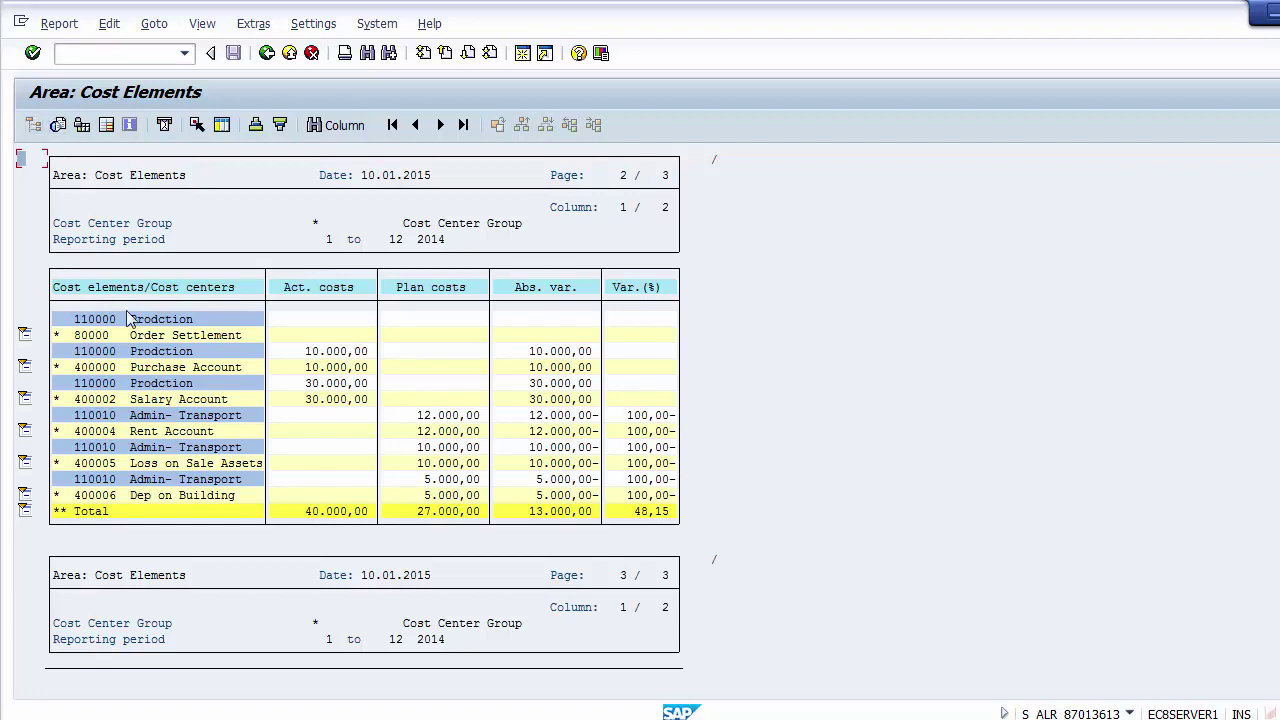
Examine how the report breaks each cost element down by cost center, including the actual costs of Purchase Account and Salary Account
{"action": "left_click", "coordinate": [95, 350]}
{"action": "left_click", "coordinate": [95, 381]}
{"action": "left_click", "coordinate": [96, 400]}
{"action": "left_click", "coordinate": [150, 417]}
{"action": "left_click", "coordinate": [95, 434]}
{"action": "left_click", "coordinate": [100, 466]}
{"action": "left_click", "coordinate": [198, 355]}
{"action": "left_click", "coordinate": [348, 355]}
{"action": "left_click", "coordinate": [184, 369]}
{"action": "left_click", "coordinate": [313, 368]}
{"action": "left_click", "coordinate": [163, 386]}
{"action": "left_click", "coordinate": [170, 402]}
Collapse the cost center lines under all cost elements from 80000 Order Settlement to 400006 Dep on Building
{"action": "left_click", "coordinate": [25, 340]}
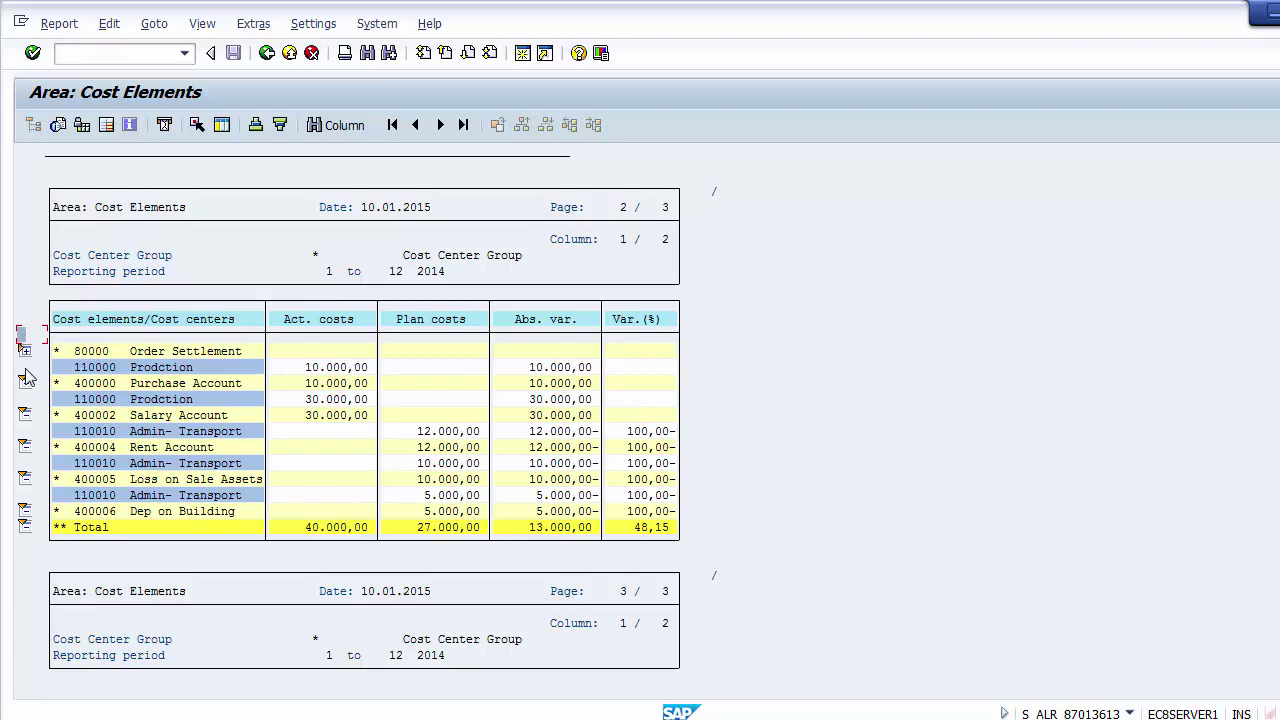
{"action": "left_click", "coordinate": [26, 385]}
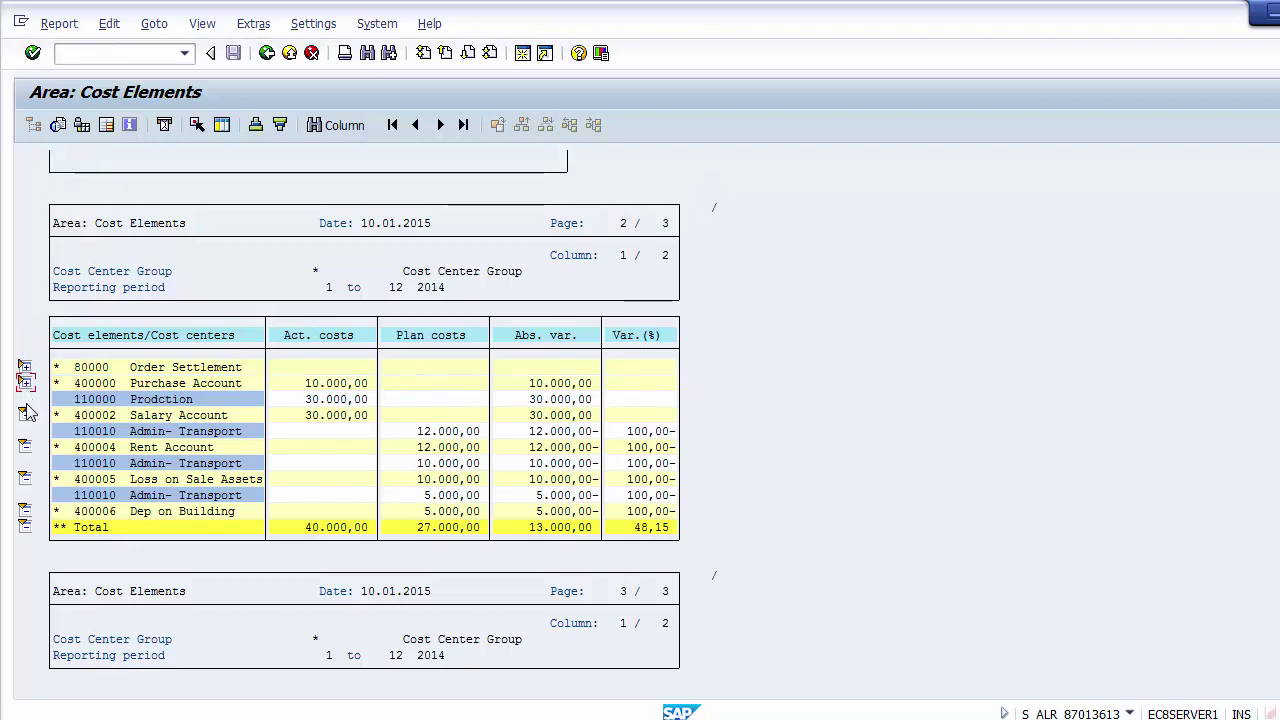
{"action": "left_click", "coordinate": [25, 416]}
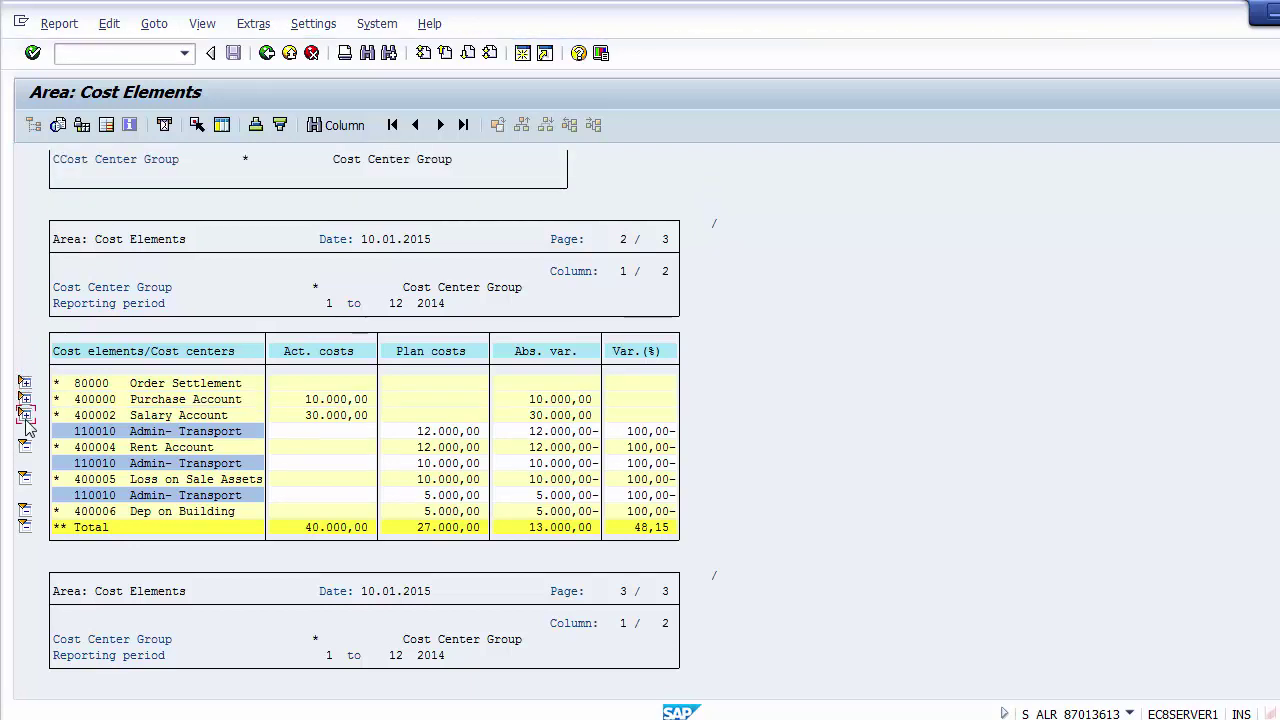
{"action": "left_click", "coordinate": [27, 450]}
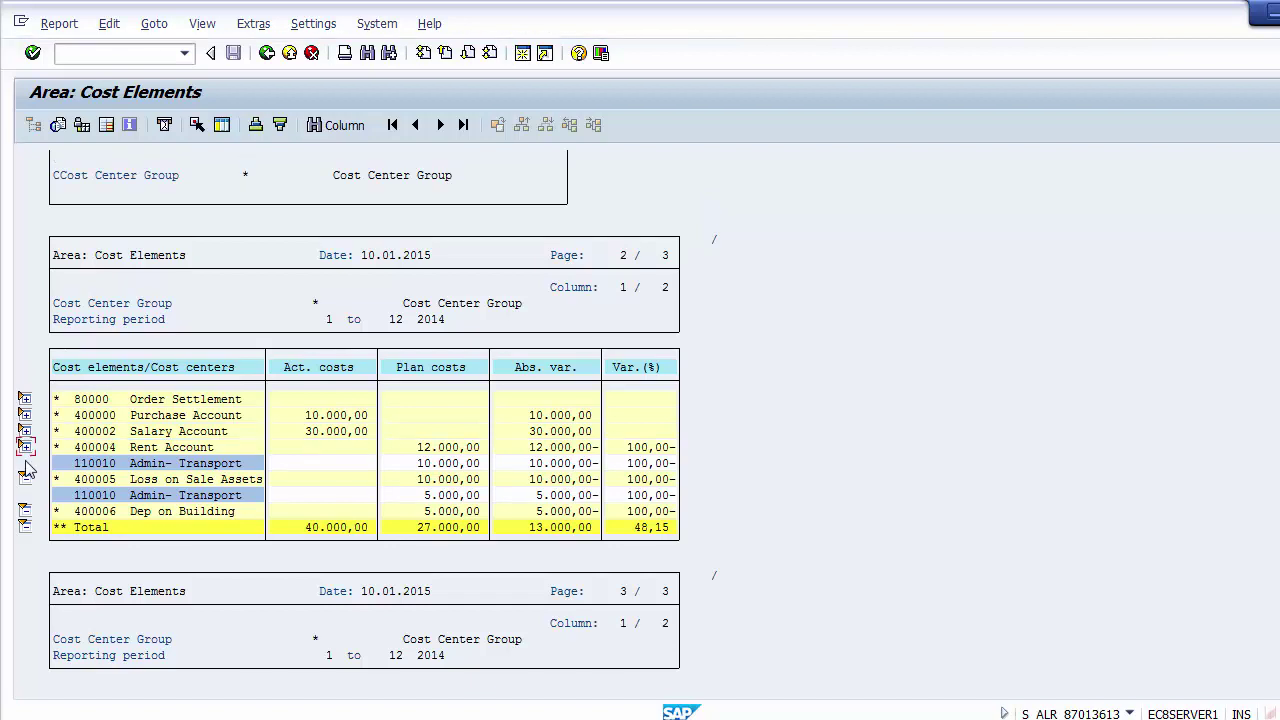
{"action": "left_click", "coordinate": [26, 480]}
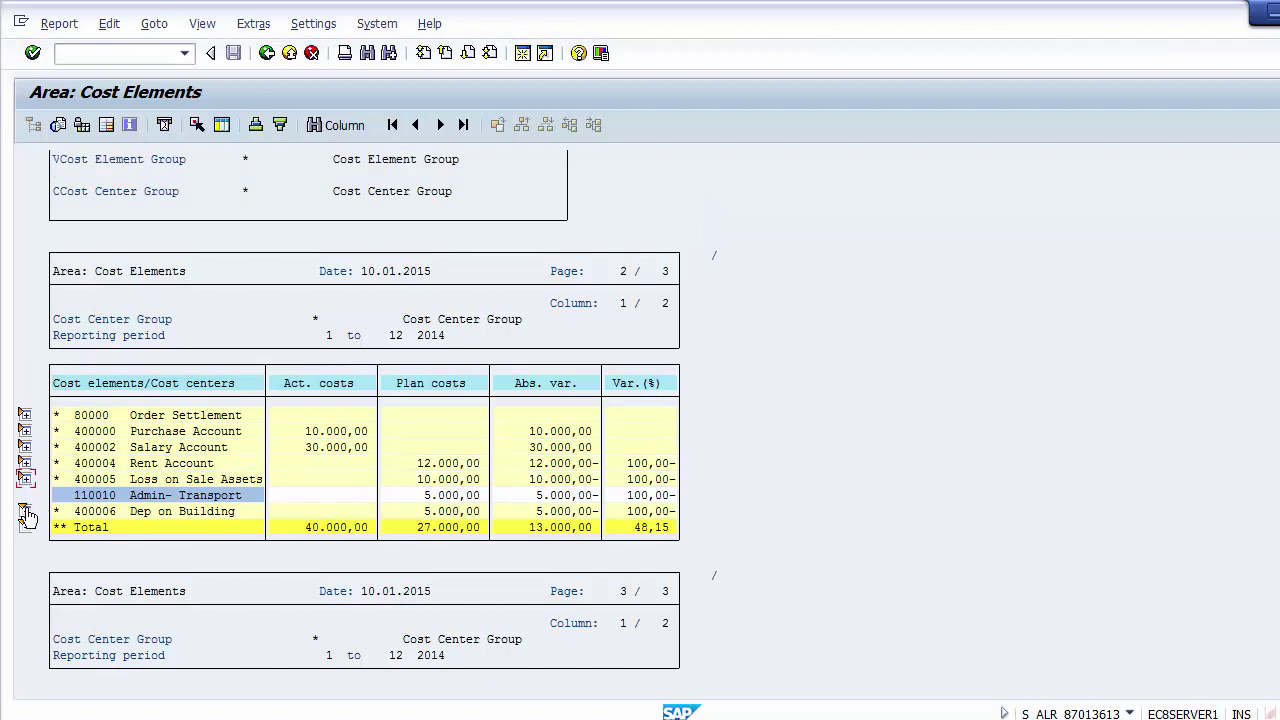
{"action": "left_click", "coordinate": [25, 511]}
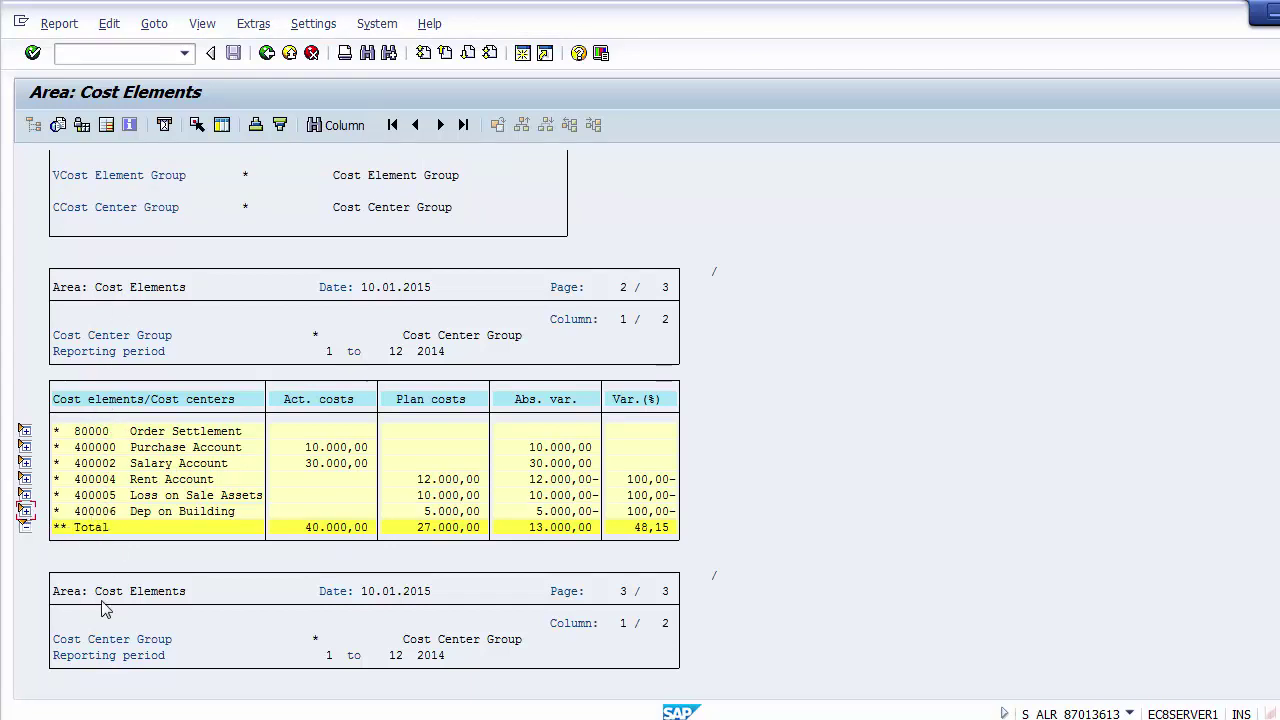
Try to expand the collapsed line of 80000 Order Settlement, and exit the cost elements report
{"action": "left_click", "coordinate": [25, 440]}
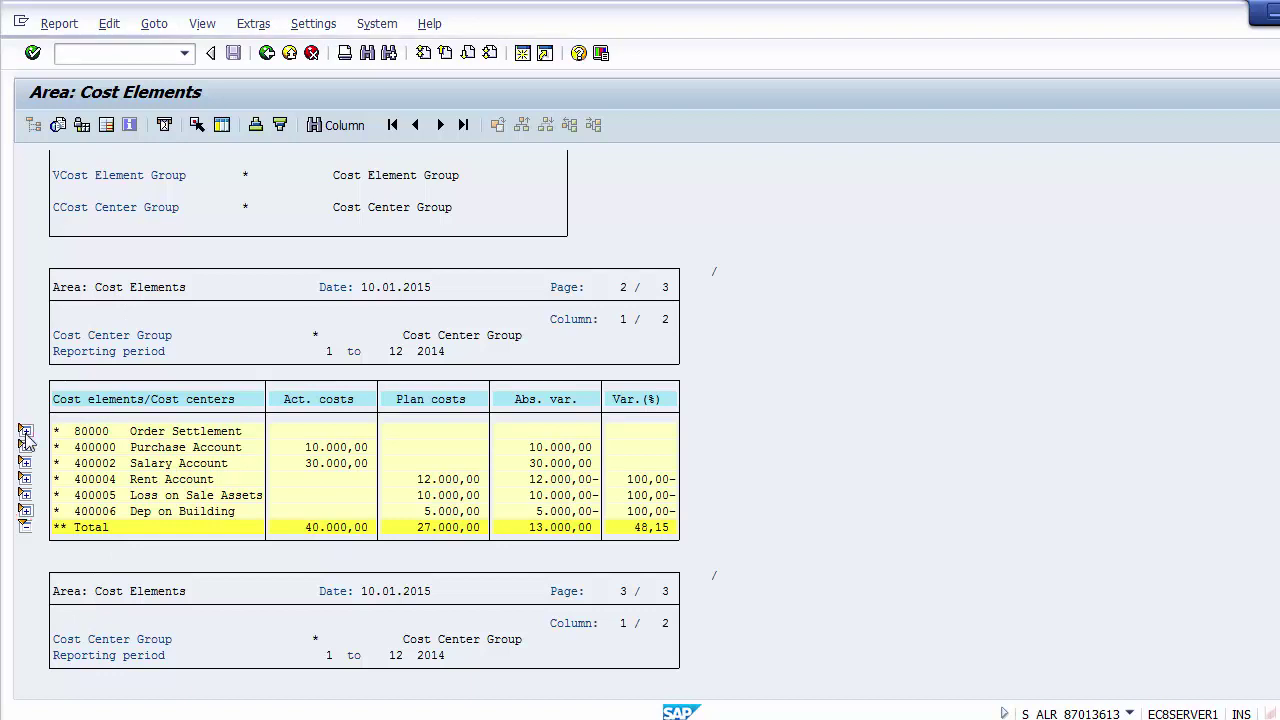
{"action": "left_click", "coordinate": [25, 440]}
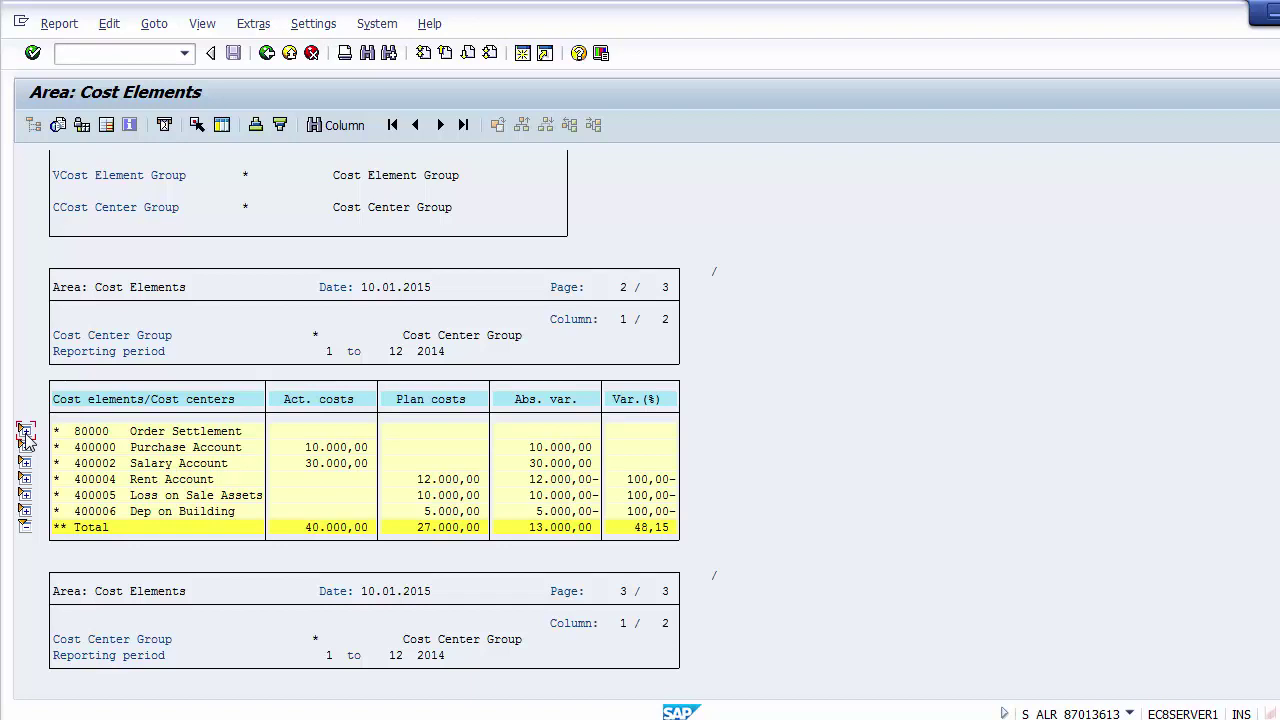
{"action": "left_click", "coordinate": [289, 52]}
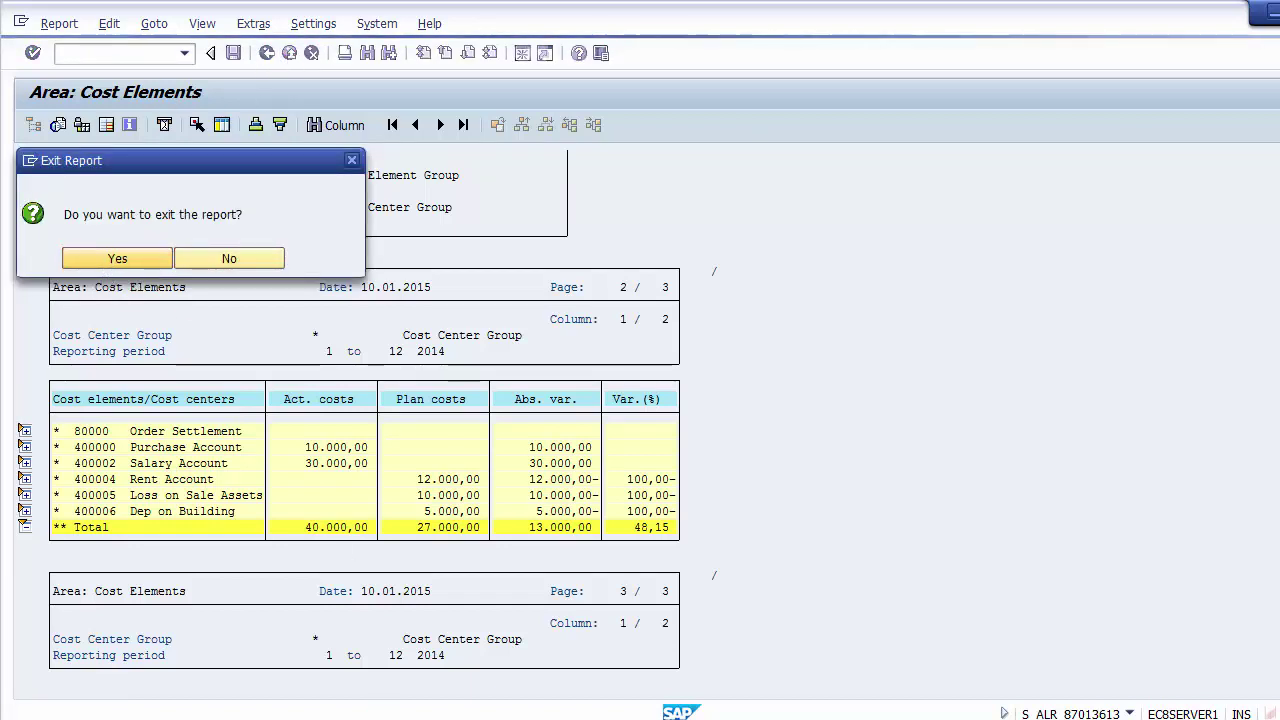
{"action": "left_click", "coordinate": [110, 259]}
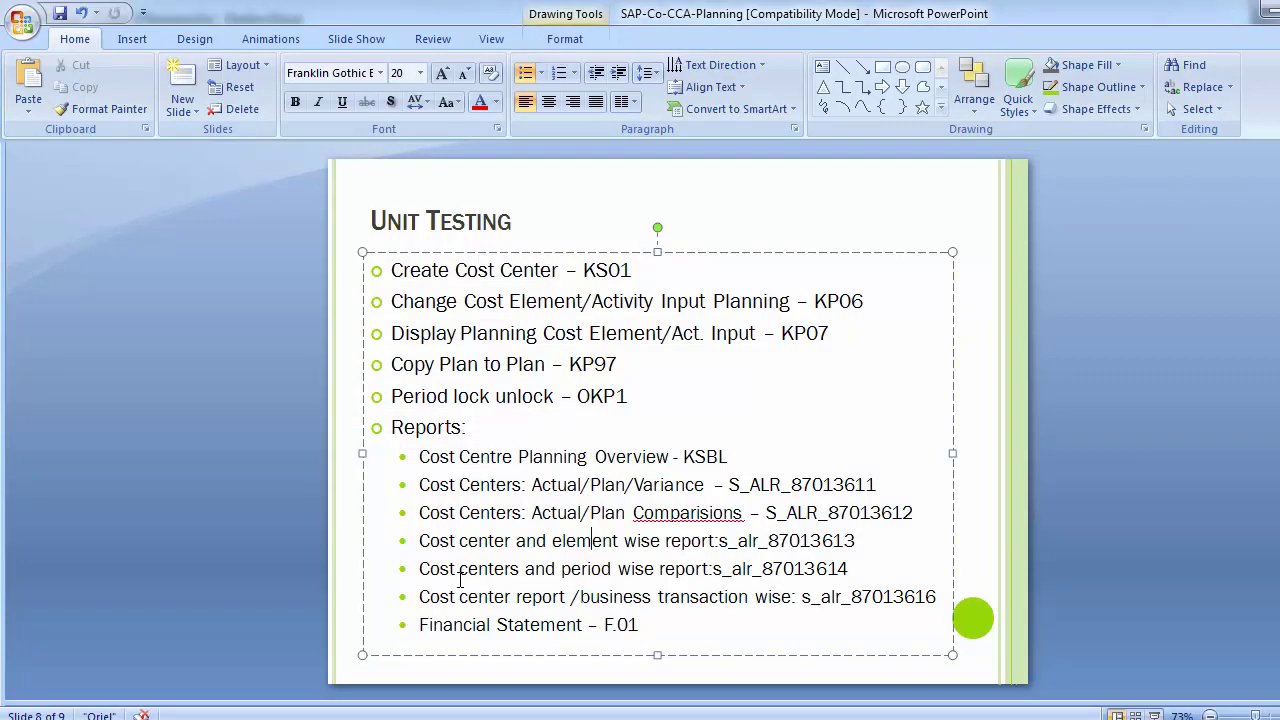
Switch to SAP and open transaction S_ALR_87013614 for the current period/cumulative cost center report
{"action": "key", "text": "alt+Tab"}
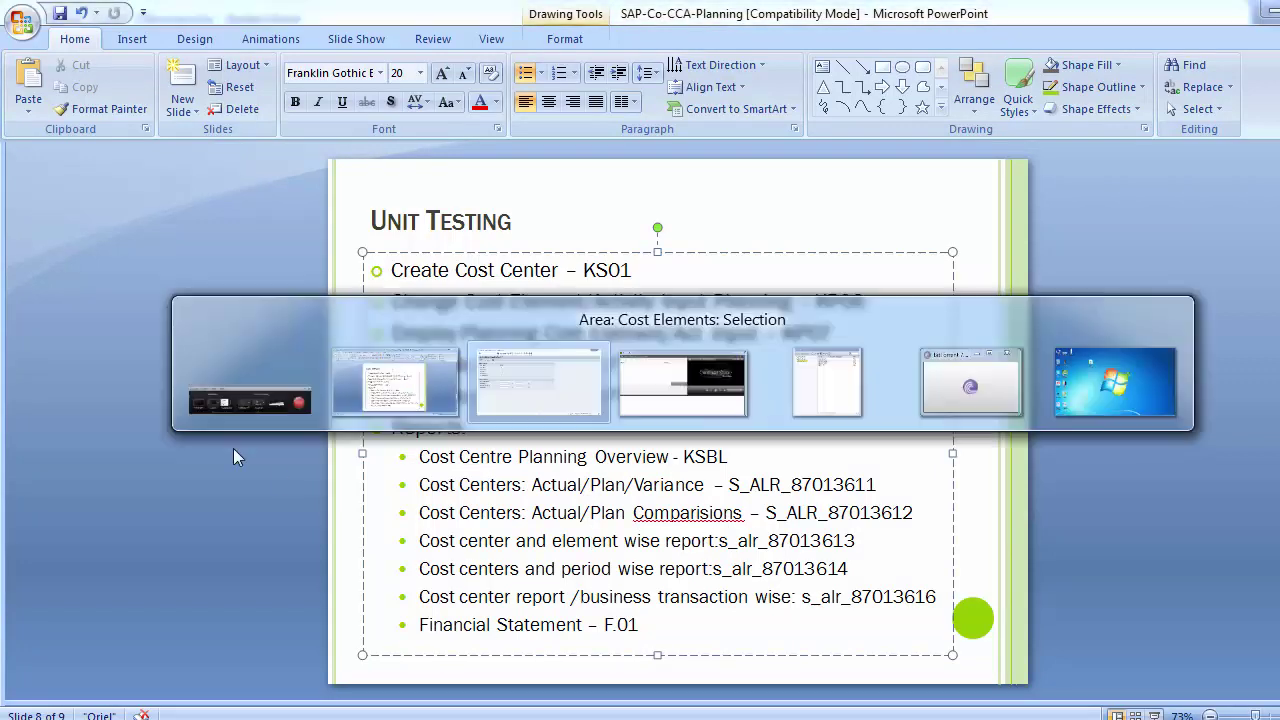
{"action": "left_click", "coordinate": [133, 60]}
{"action": "type", "text": "/nS_ALR_87013613"}
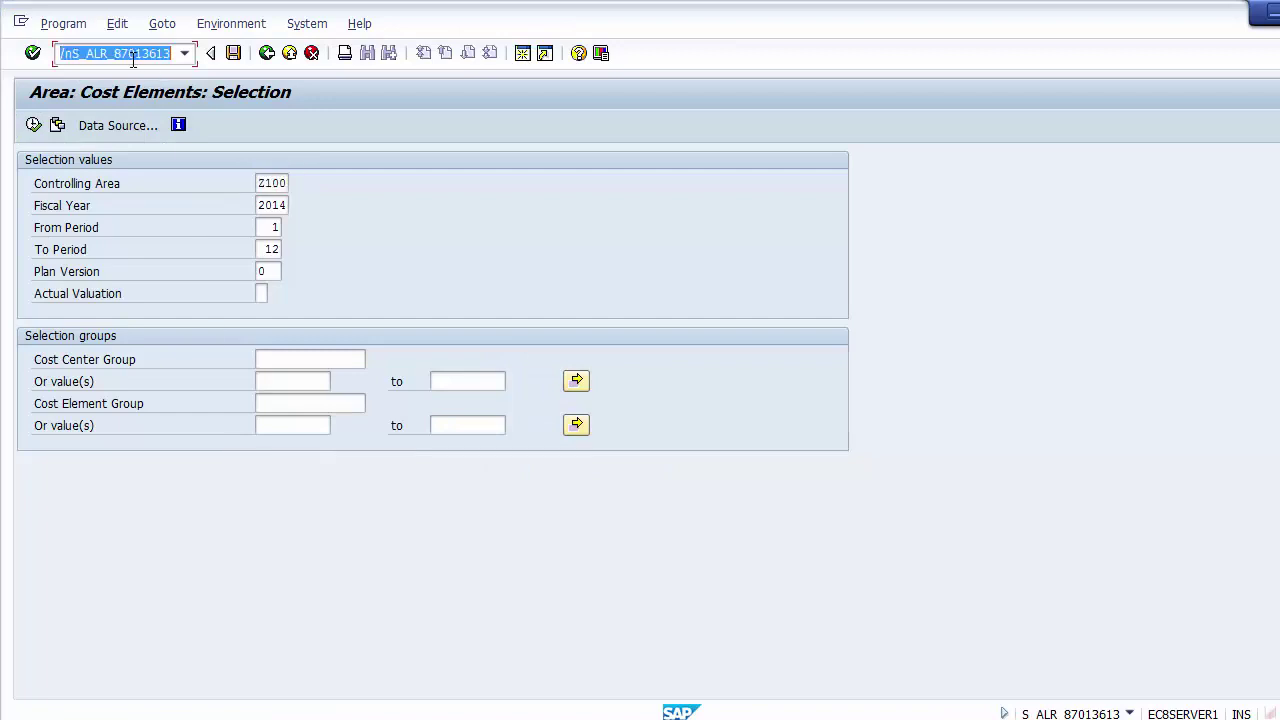
{"action": "key", "text": "BackSpace"}
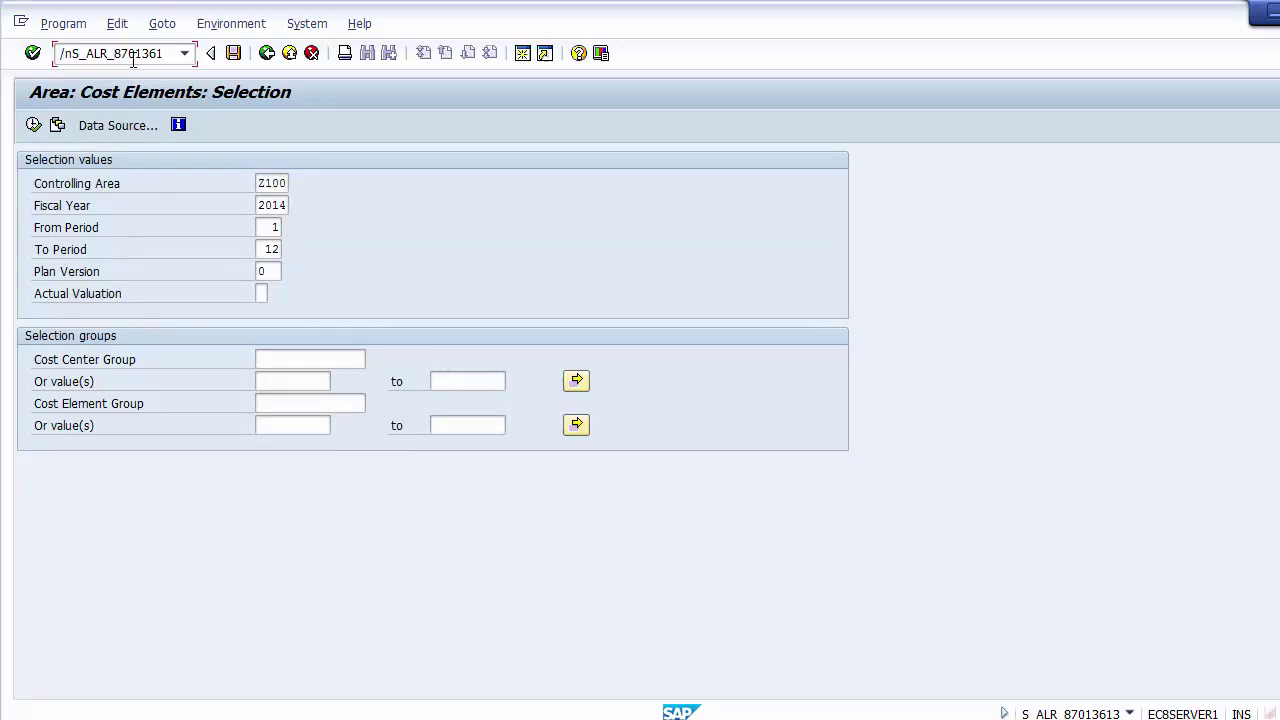
{"action": "type", "text": "4"}
{"action": "key", "text": "Return"}
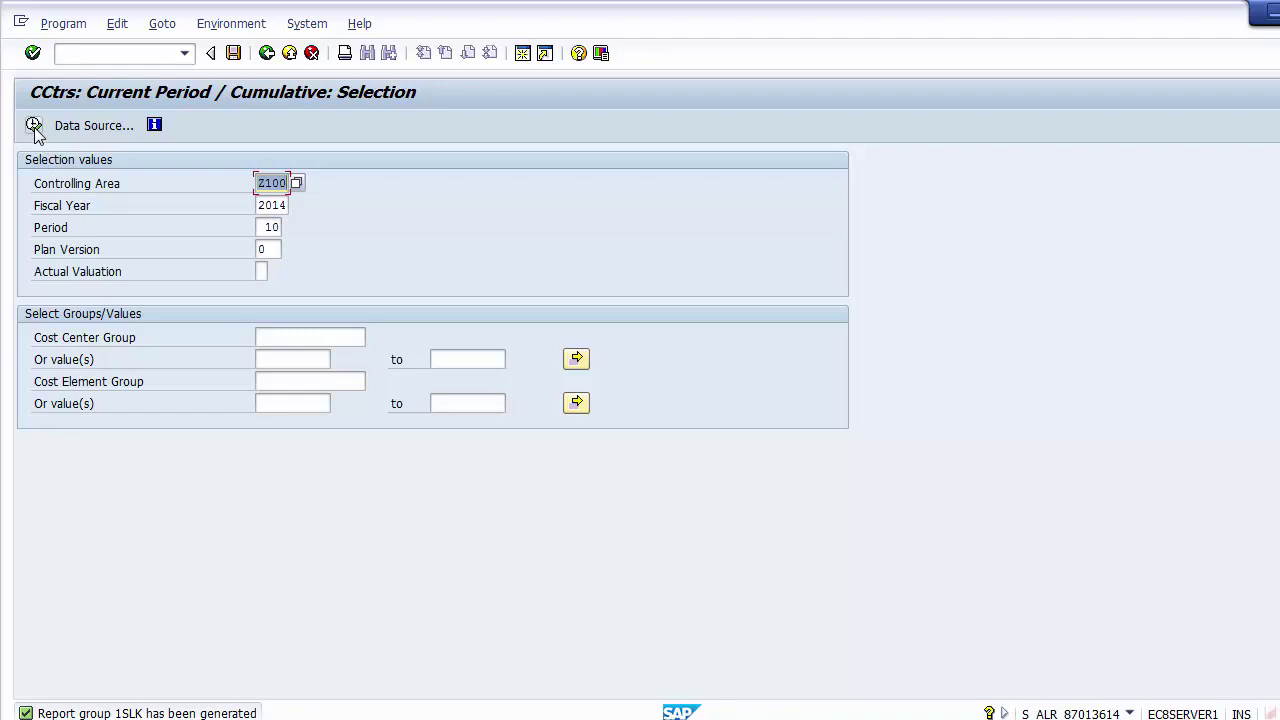
Run the current period/cumulative report for controlling area Z100, fiscal year 2014, period 10, plan version 0
{"action": "left_click", "coordinate": [273, 205]}
{"action": "left_click", "coordinate": [271, 227]}
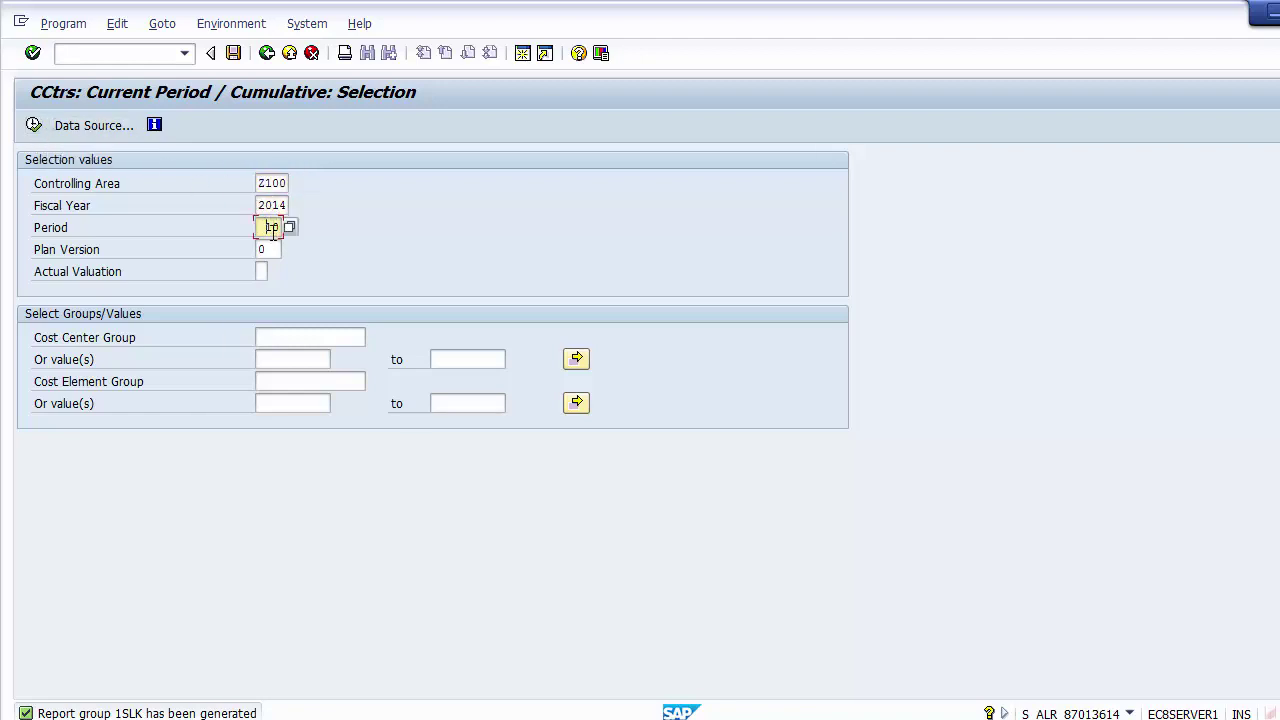
{"action": "left_click", "coordinate": [272, 249]}
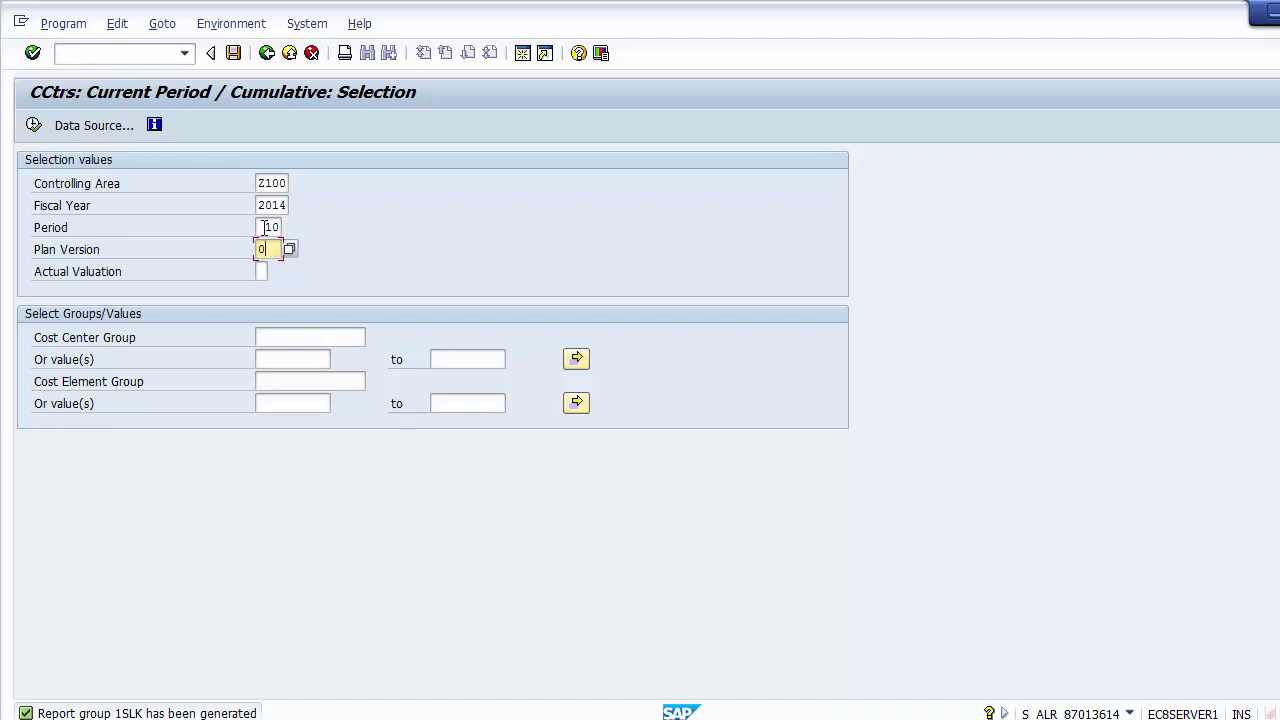
{"action": "left_click_drag", "start_coordinate": [264, 227], "coordinate": [281, 227]}
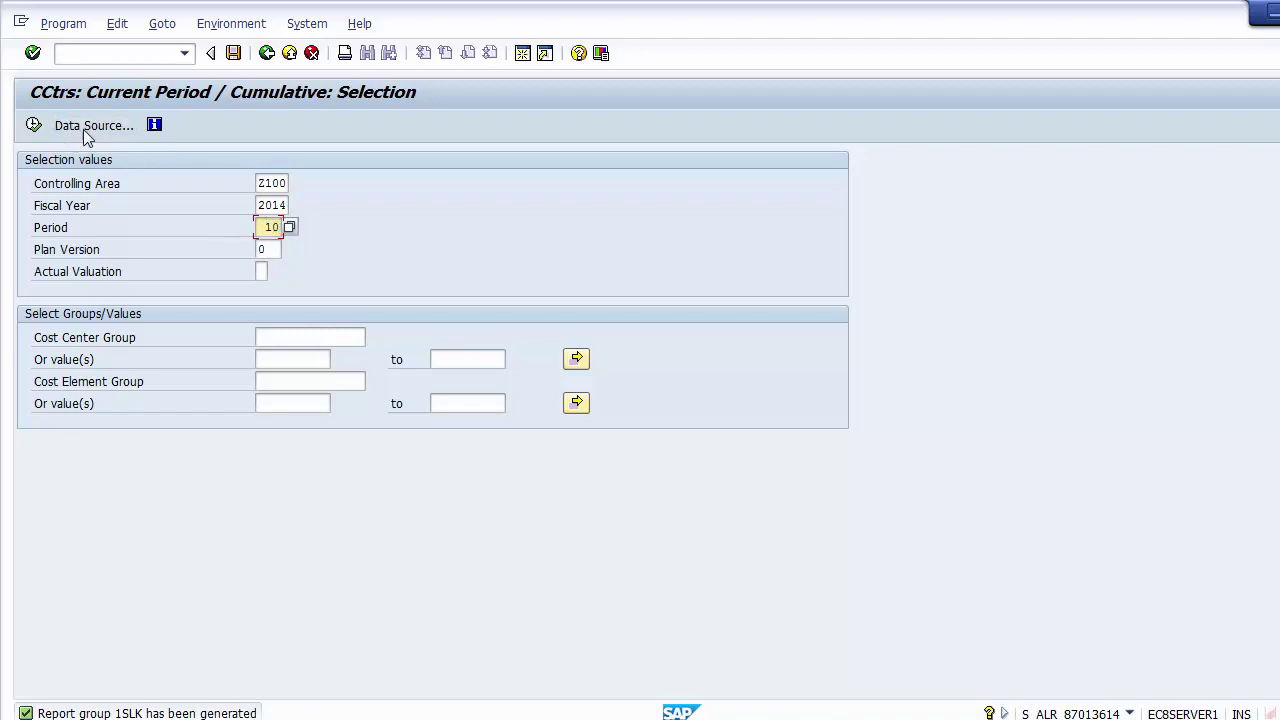
{"action": "left_click", "coordinate": [34, 127]}
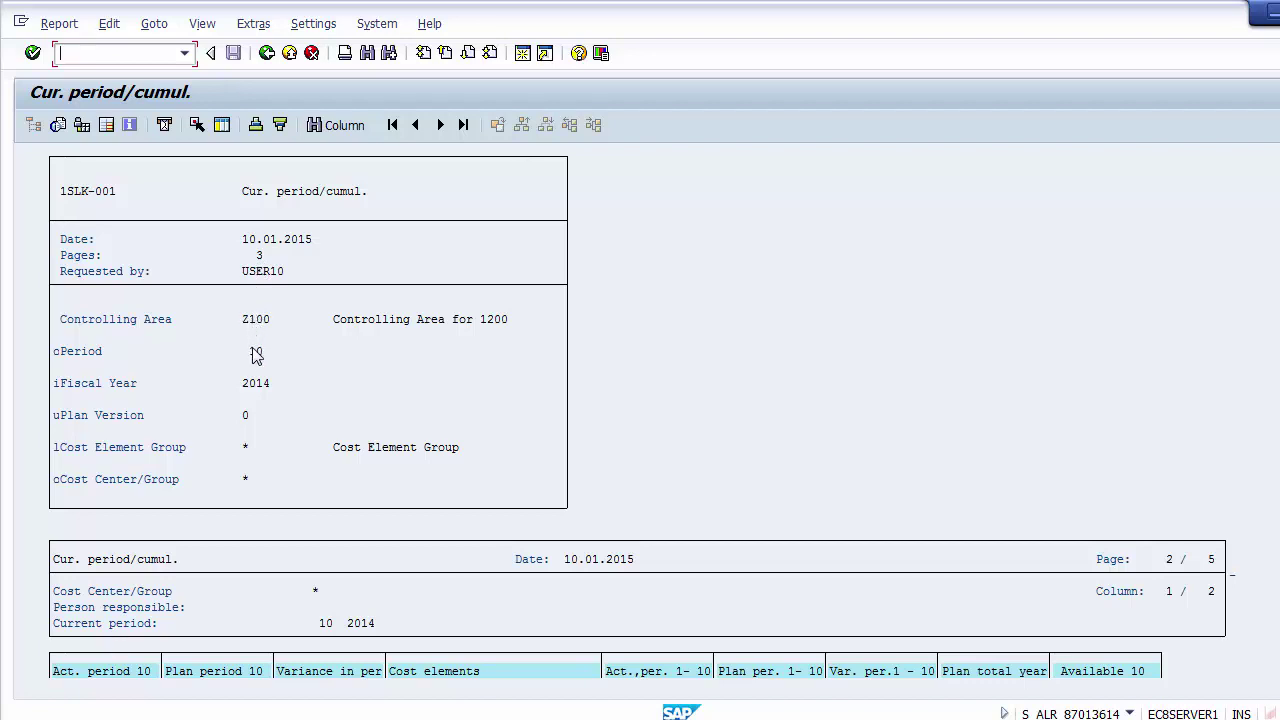
Examine the plan and variance amounts per cost element for period 10 and cumulatively for periods 1 to 10, especially Rent Account
{"action": "left_click", "coordinate": [247, 418]}
{"action": "left_click", "coordinate": [380, 418]}
{"action": "scroll", "coordinate": [380, 418], "scroll_direction": "down", "scroll_amount": 8}
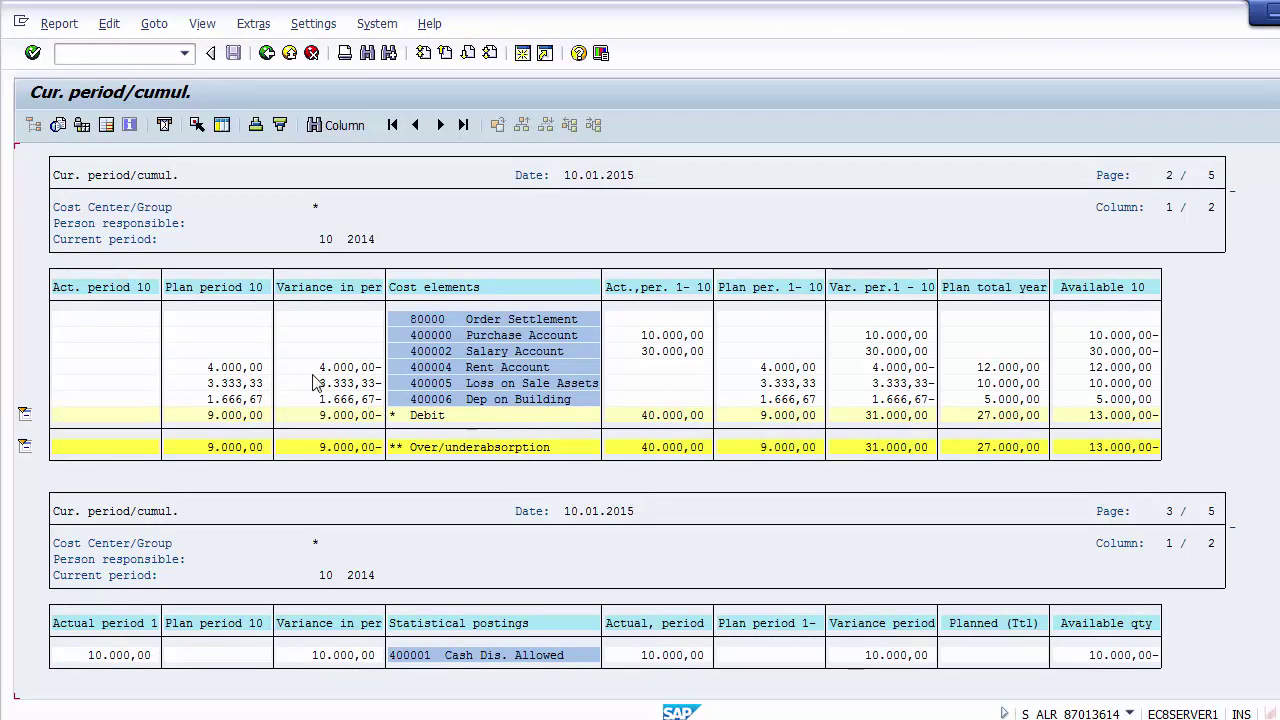
{"action": "left_click", "coordinate": [238, 369]}
{"action": "left_click", "coordinate": [256, 290]}
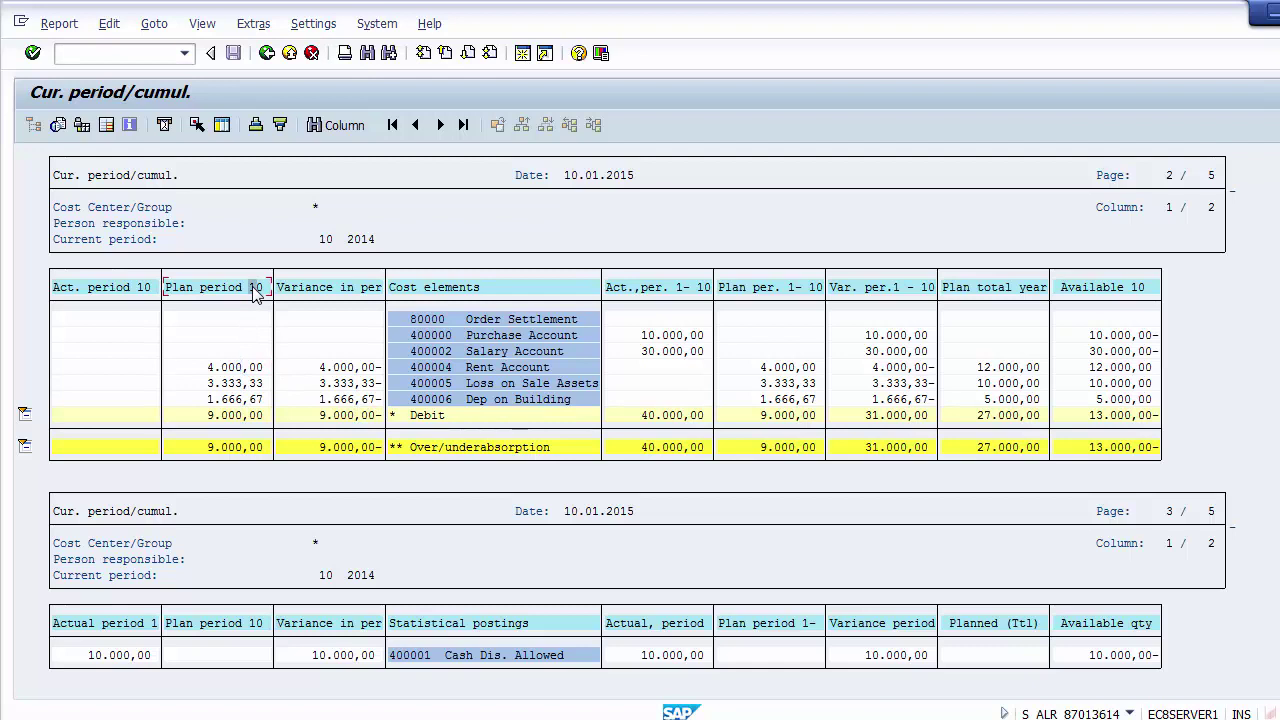
{"action": "left_click", "coordinate": [323, 369]}
{"action": "left_click", "coordinate": [430, 384]}
{"action": "left_click", "coordinate": [515, 351]}
{"action": "left_click", "coordinate": [517, 383]}
{"action": "left_click", "coordinate": [229, 369]}
{"action": "left_click", "coordinate": [190, 369]}
{"action": "left_click", "coordinate": [226, 369]}
{"action": "left_click", "coordinate": [893, 351]}
{"action": "left_click", "coordinate": [981, 367]}
{"action": "left_click", "coordinate": [891, 367]}
Check the report list on the PowerPoint slide, return to SAP and exit the current period/cumulative report
{"action": "key", "text": "alt+Tab"}
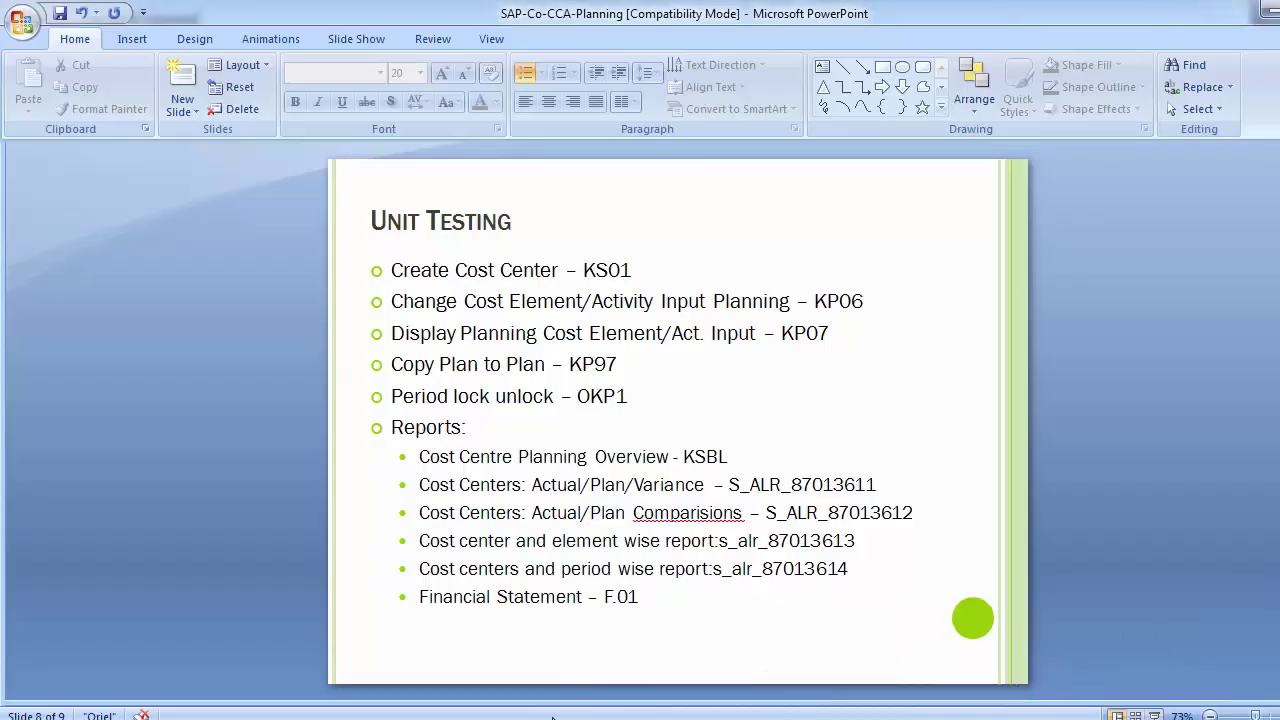
{"action": "mouse_move", "coordinate": [522, 718]}
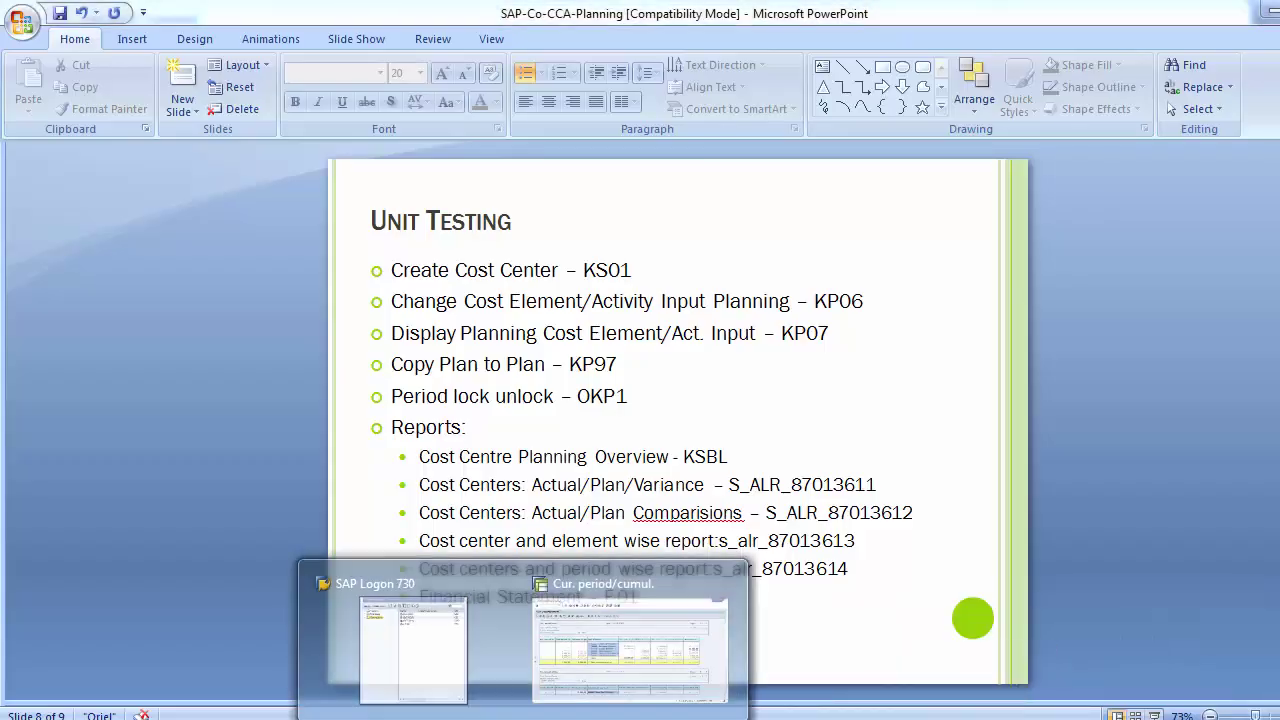
{"action": "left_click", "coordinate": [630, 645]}
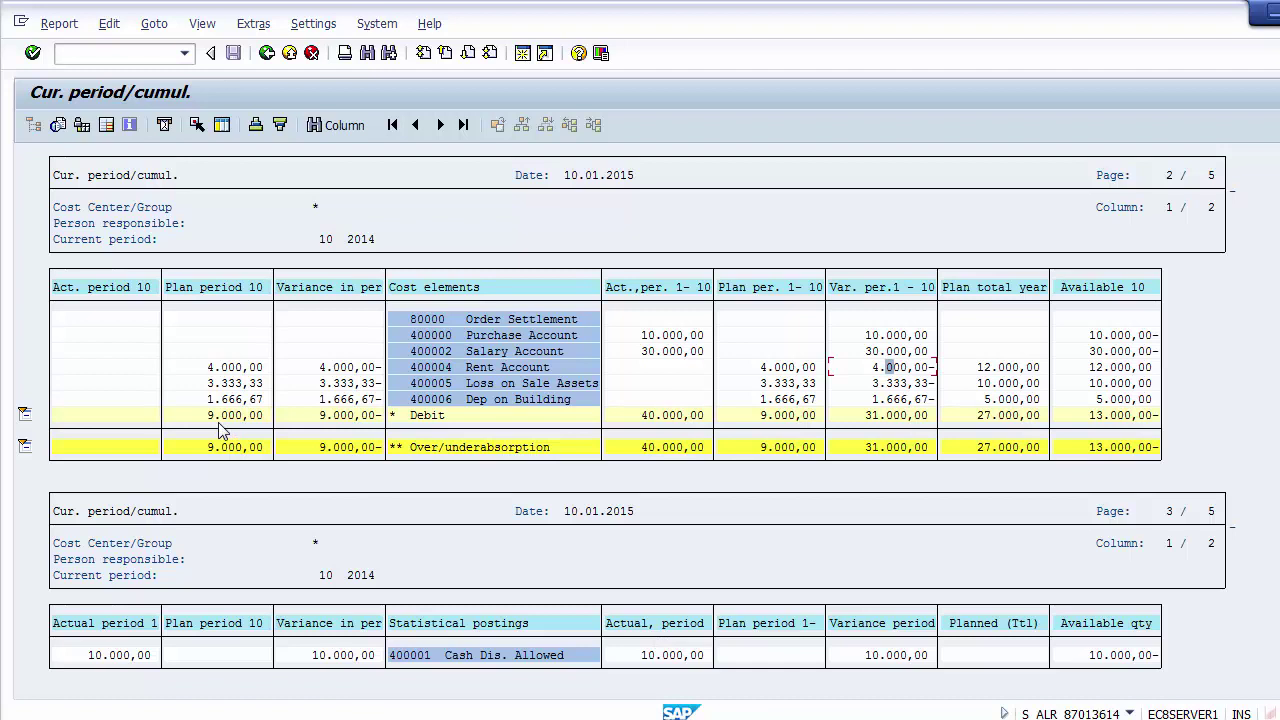
{"action": "left_click", "coordinate": [288, 55]}
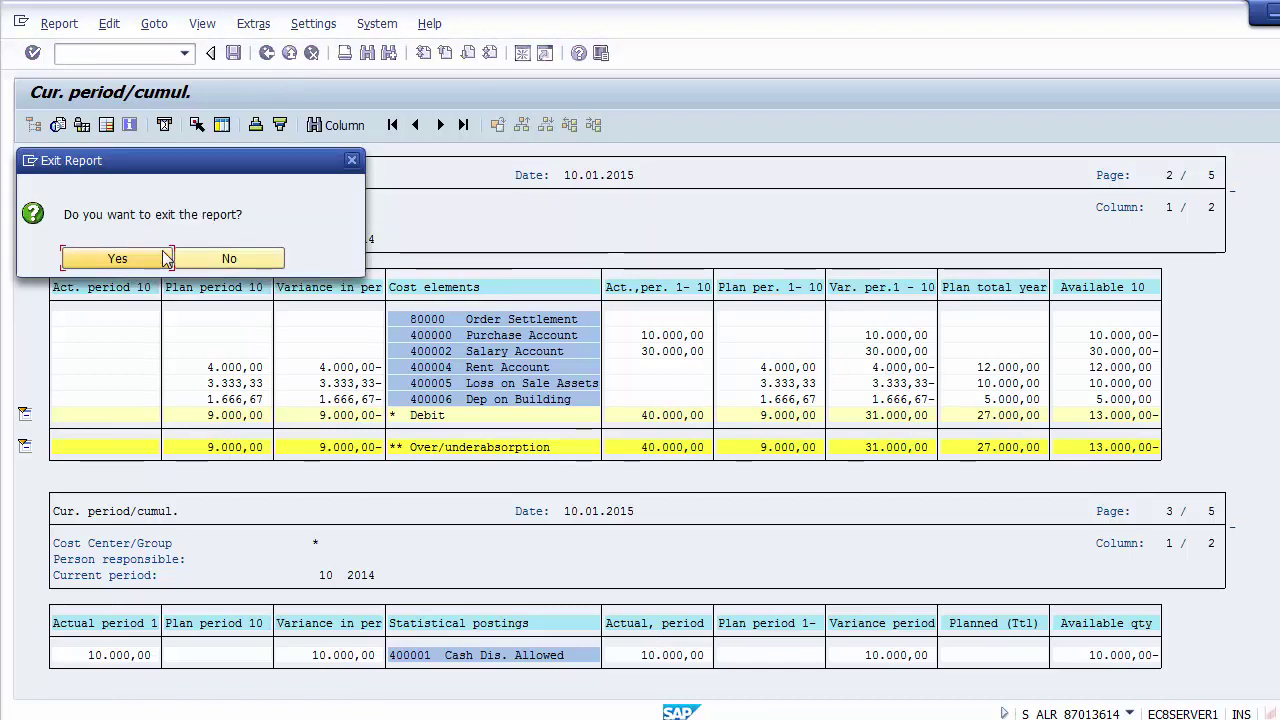
{"action": "left_click", "coordinate": [153, 262]}
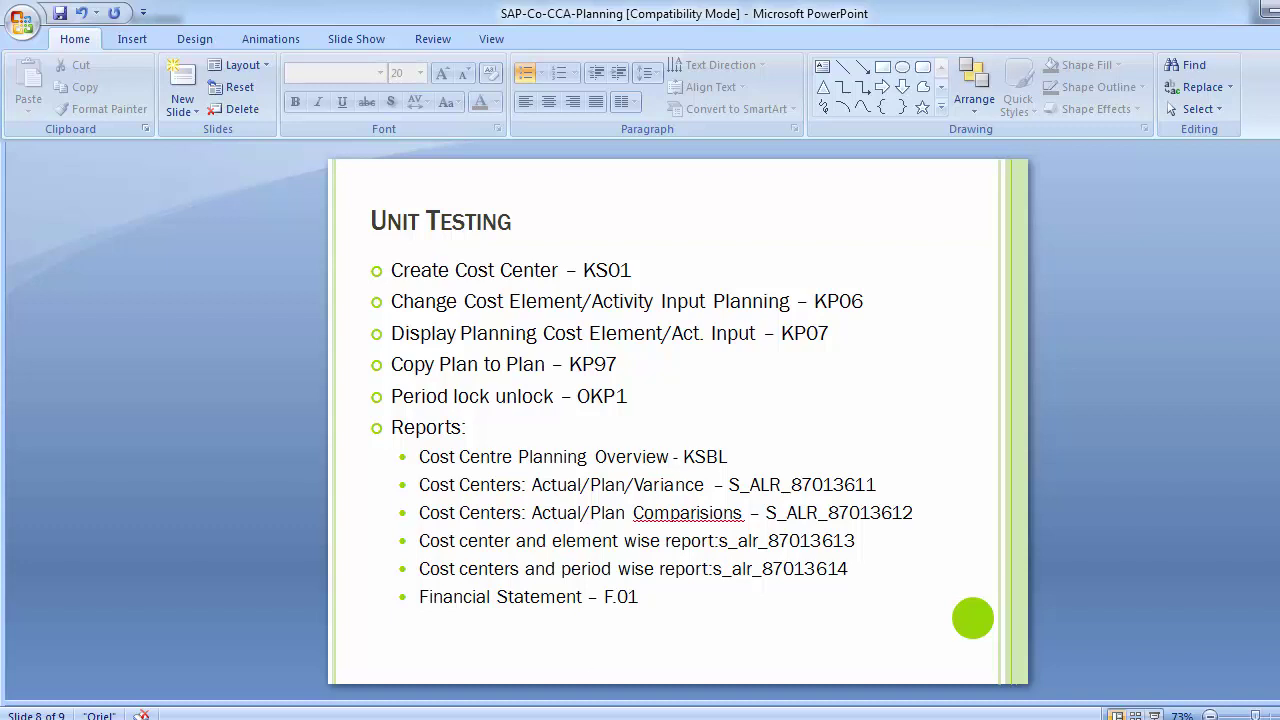
Switch from the slide to SAP and open transaction F.01 for the financial statements
{"action": "left_click", "coordinate": [650, 652]}
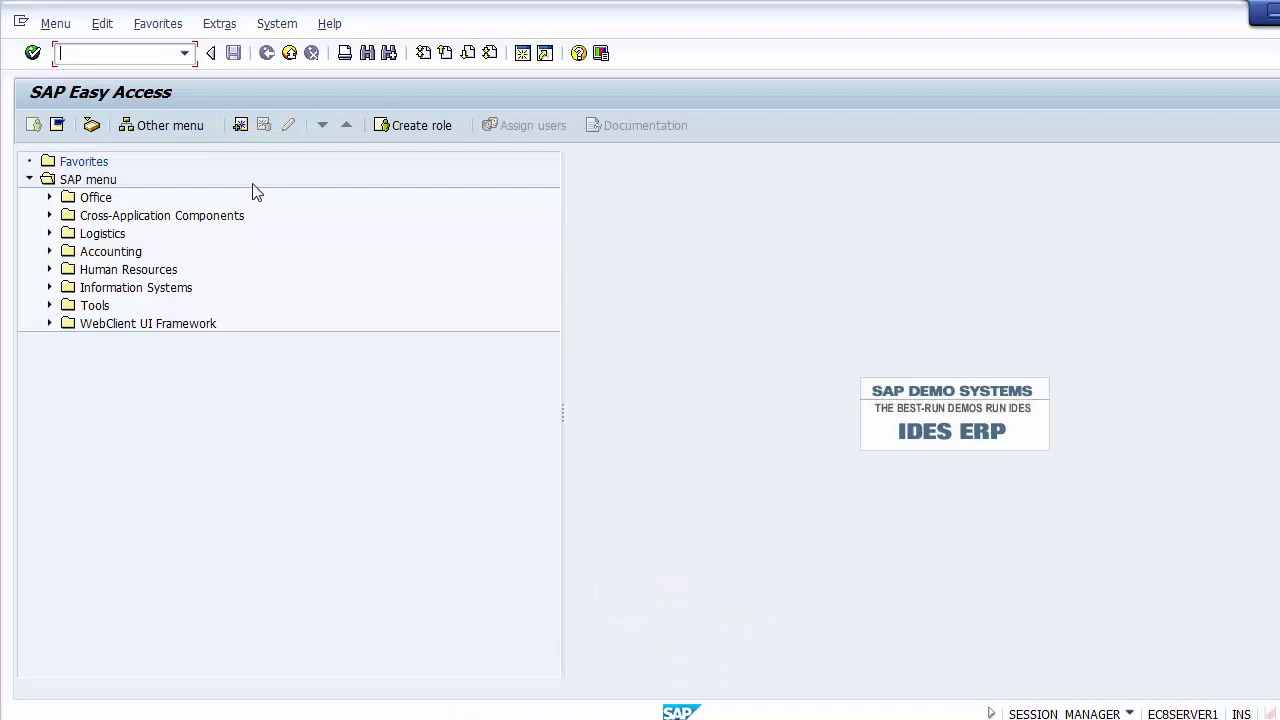
{"action": "type", "text": "f.01"}
{"action": "key", "text": "Return"}
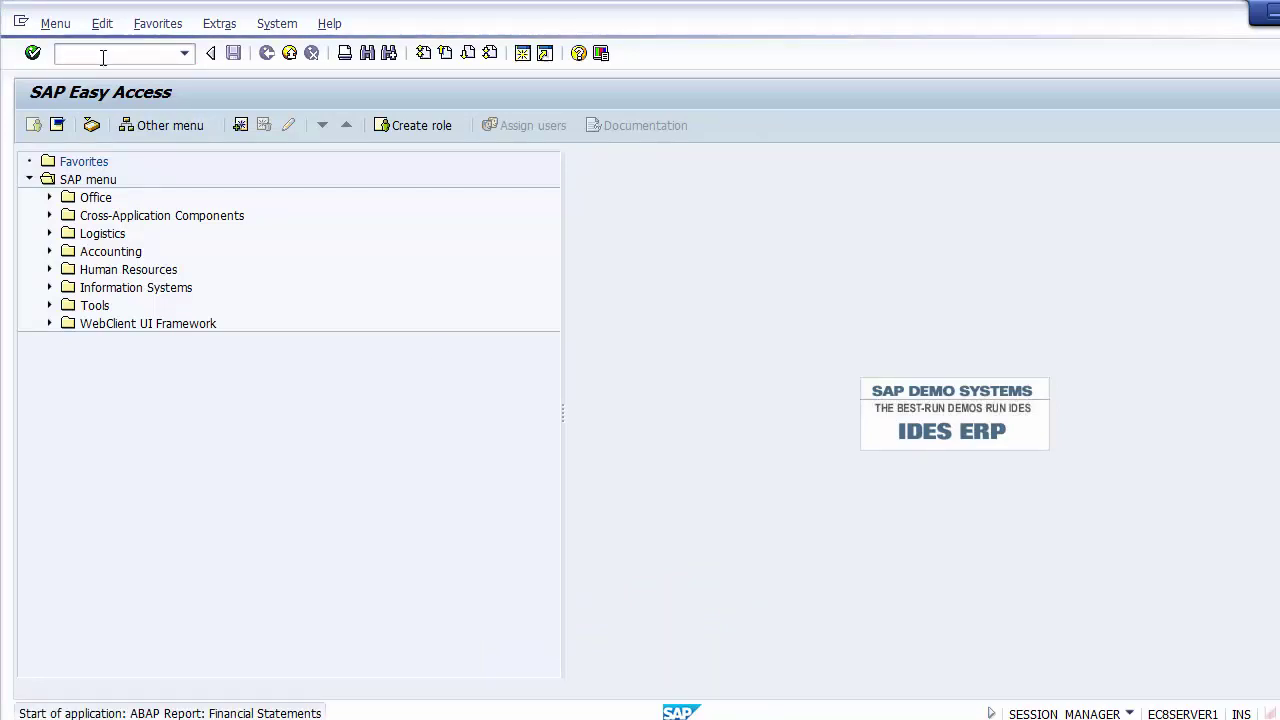
Set the chart of accounts to 1000 and the company code to 1200 in the G/L account selection
{"action": "type", "text": "1000"}
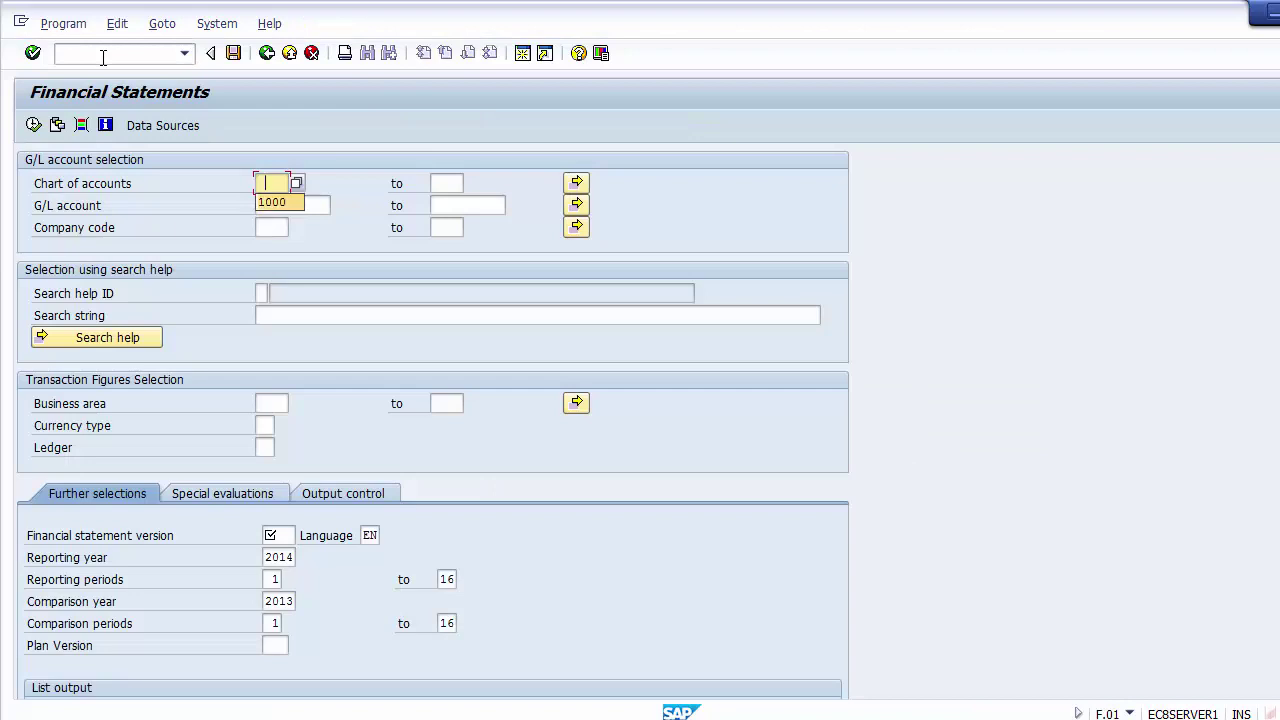
{"action": "key", "text": "Down"}
{"action": "key", "text": "Down"}
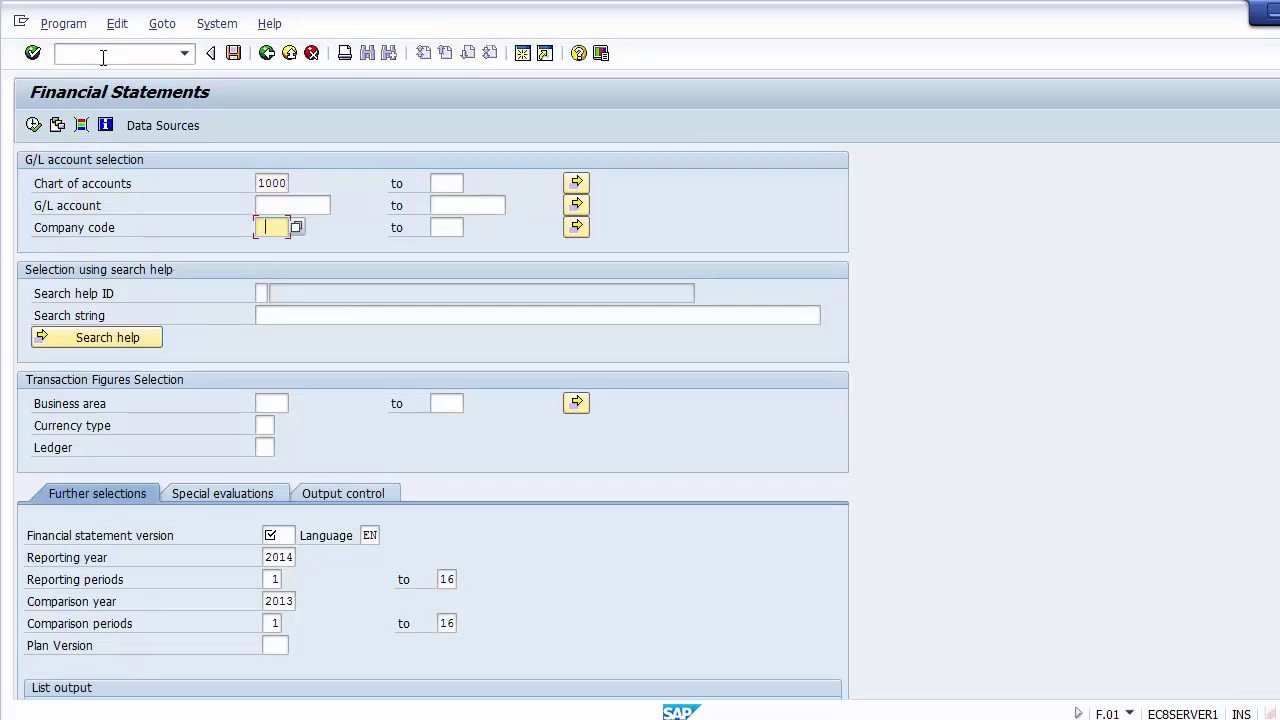
{"action": "key", "text": "BackSpace"}
{"action": "key", "text": "Return"}
{"action": "key", "text": "Down"}
{"action": "key", "text": "Down"}
{"action": "key", "text": "Down"}
{"action": "key", "text": "Down"}
{"action": "key", "text": "Down"}
{"action": "key", "text": "Down"}
{"action": "key", "text": "Down"}
{"action": "key", "text": "Down"}
{"action": "key", "text": "Down"}
{"action": "key", "text": "Down"}
{"action": "key", "text": "Down"}
{"action": "key", "text": "Down"}
{"action": "key", "text": "Down"}
{"action": "key", "text": "Down"}
{"action": "key", "text": "Down"}
{"action": "key", "text": "Down"}
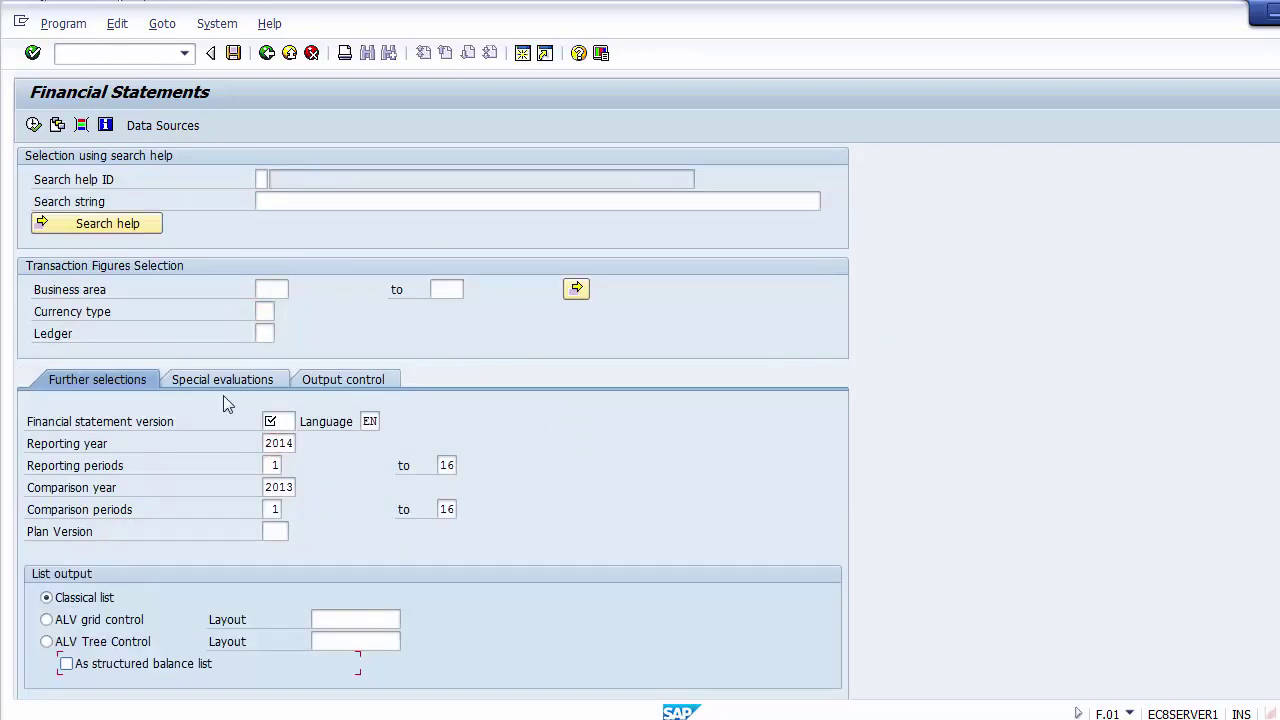
Set the financial statement version to 1200, keeping reporting year 2014 and comparison year 2013
{"action": "left_click", "coordinate": [282, 424]}
{"action": "key", "text": "BackSpace"}
{"action": "key", "text": "Down"}
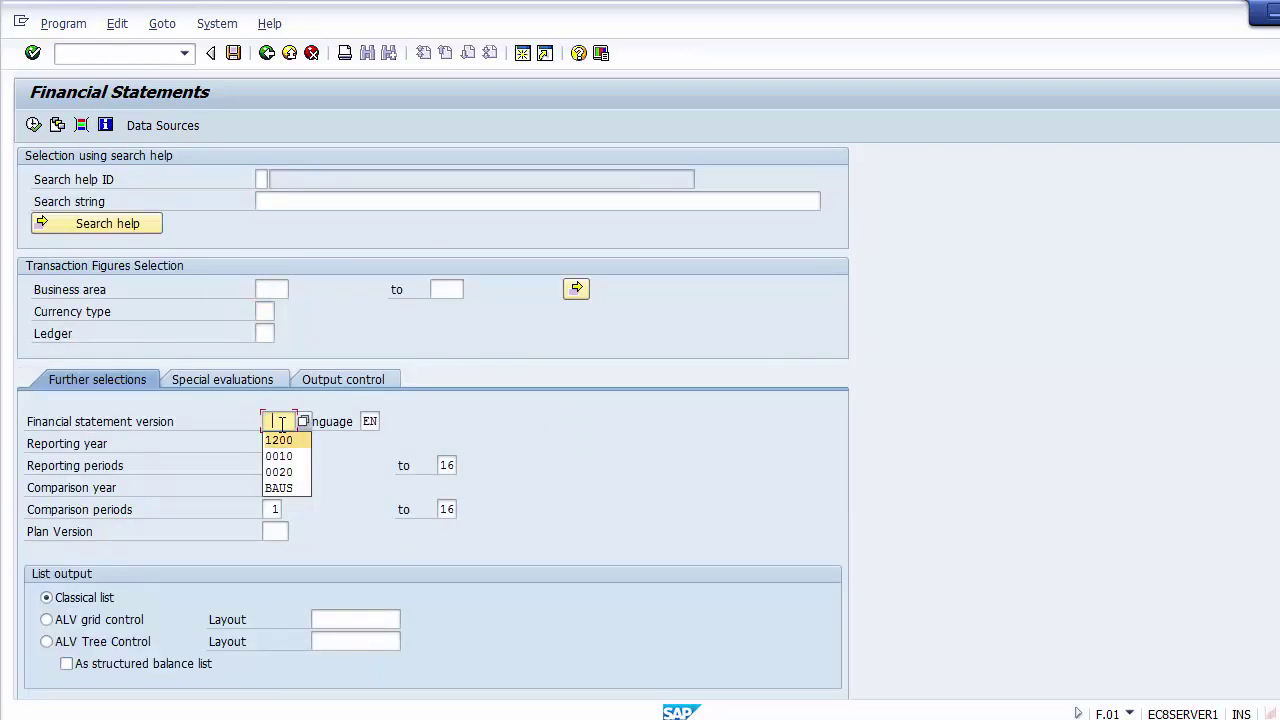
{"action": "key", "text": "Return"}
{"action": "key", "text": "Down"}
{"action": "key", "text": "Down"}
{"action": "key", "text": "Down"}
{"action": "key", "text": "Down"}
{"action": "key", "text": "Down"}
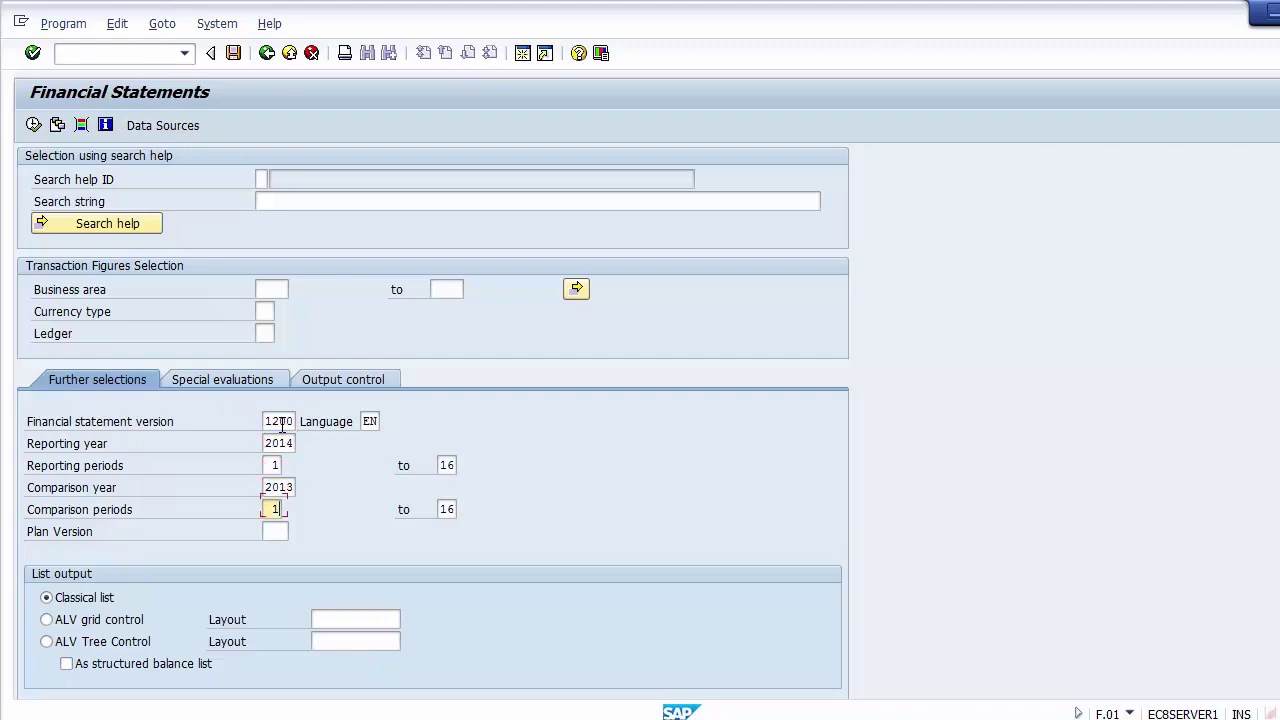
{"action": "key", "text": "Down"}
{"action": "key", "text": "Down"}
{"action": "scroll", "coordinate": [703, 265], "scroll_direction": "up", "scroll_amount": 3}
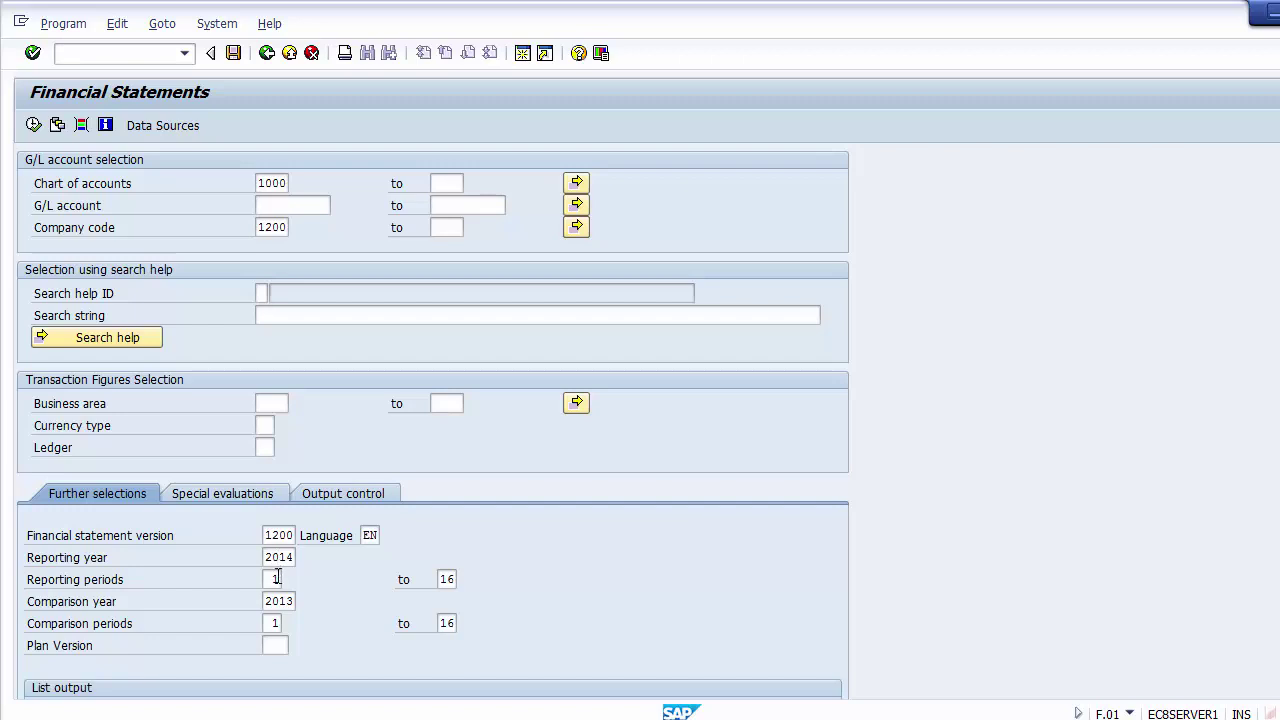
Choose plan version 0 (FI planning version 0 ledger 0) and run the financial statements, accepting the output messages
{"action": "left_click", "coordinate": [280, 648]}
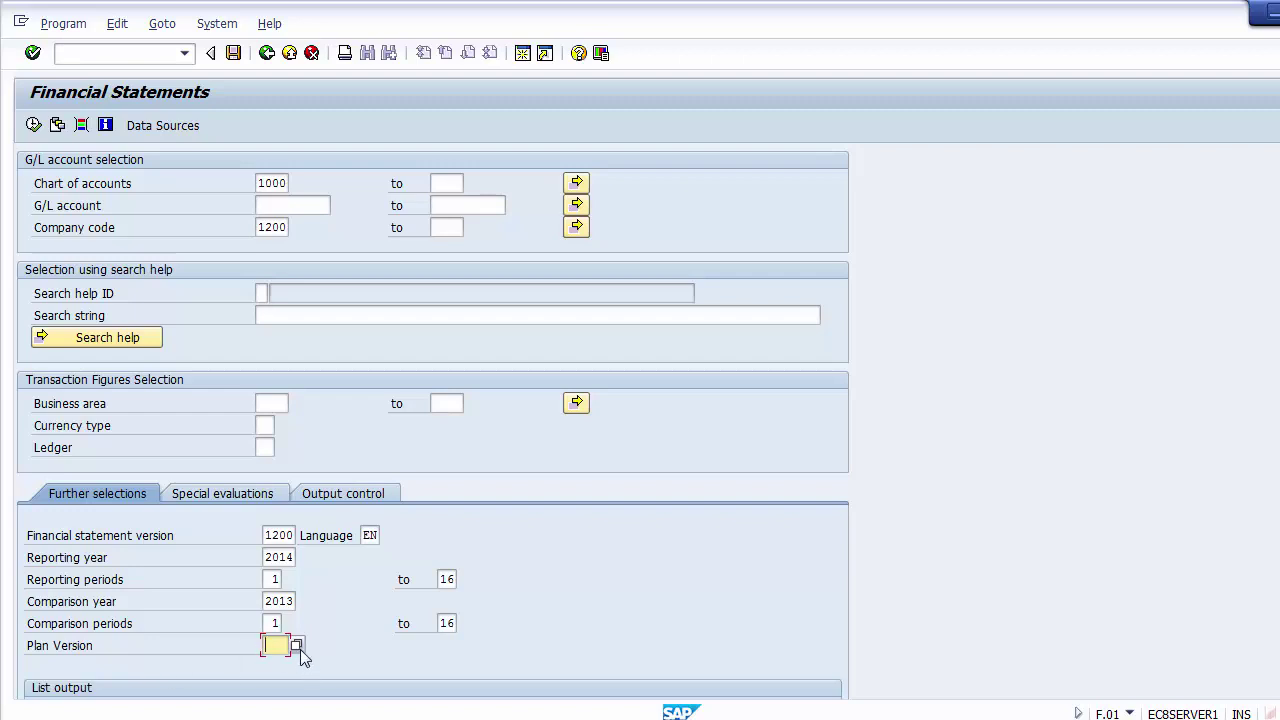
{"action": "left_click", "coordinate": [300, 649]}
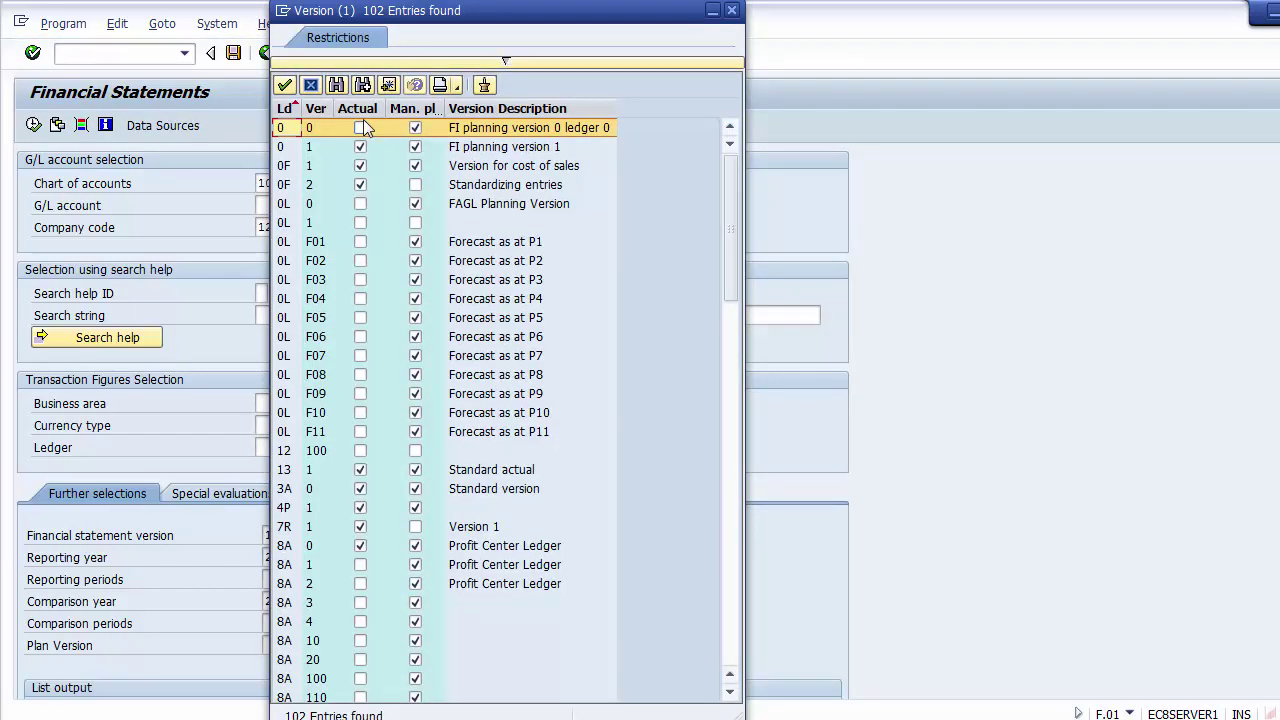
{"action": "double_click", "coordinate": [540, 127]}
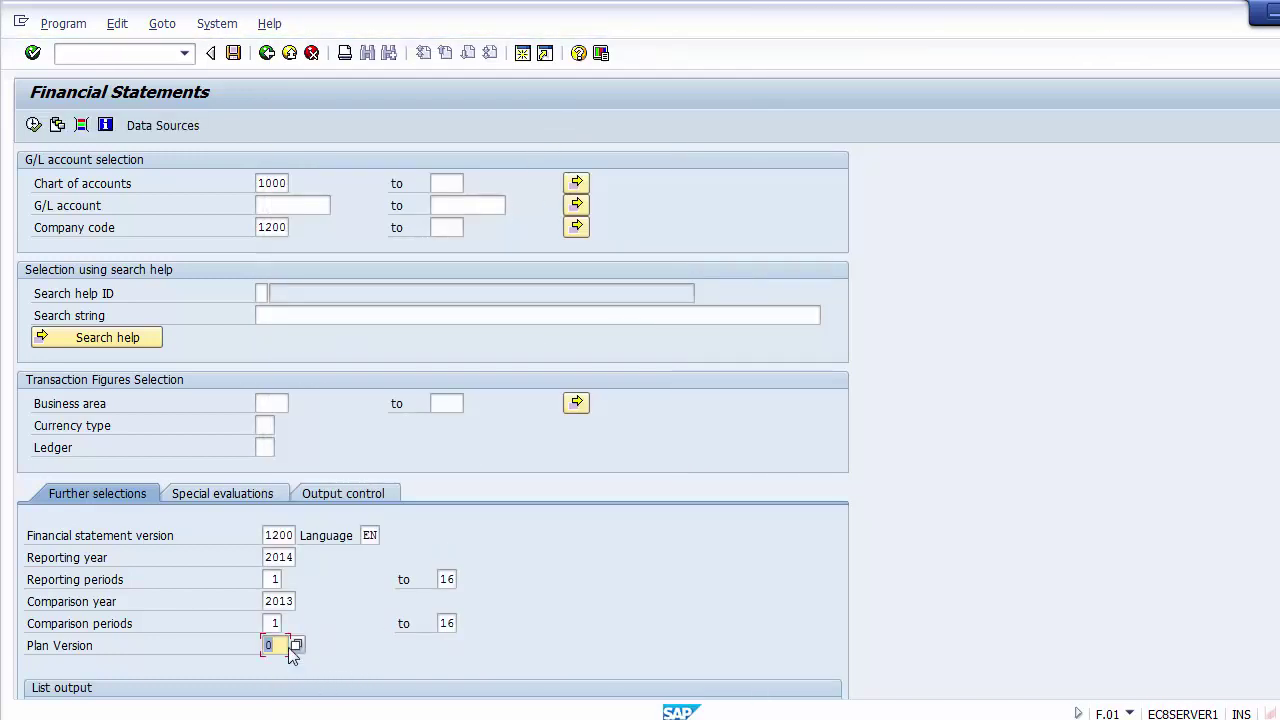
{"action": "left_click", "coordinate": [33, 127]}
{"action": "left_click", "coordinate": [33, 127]}
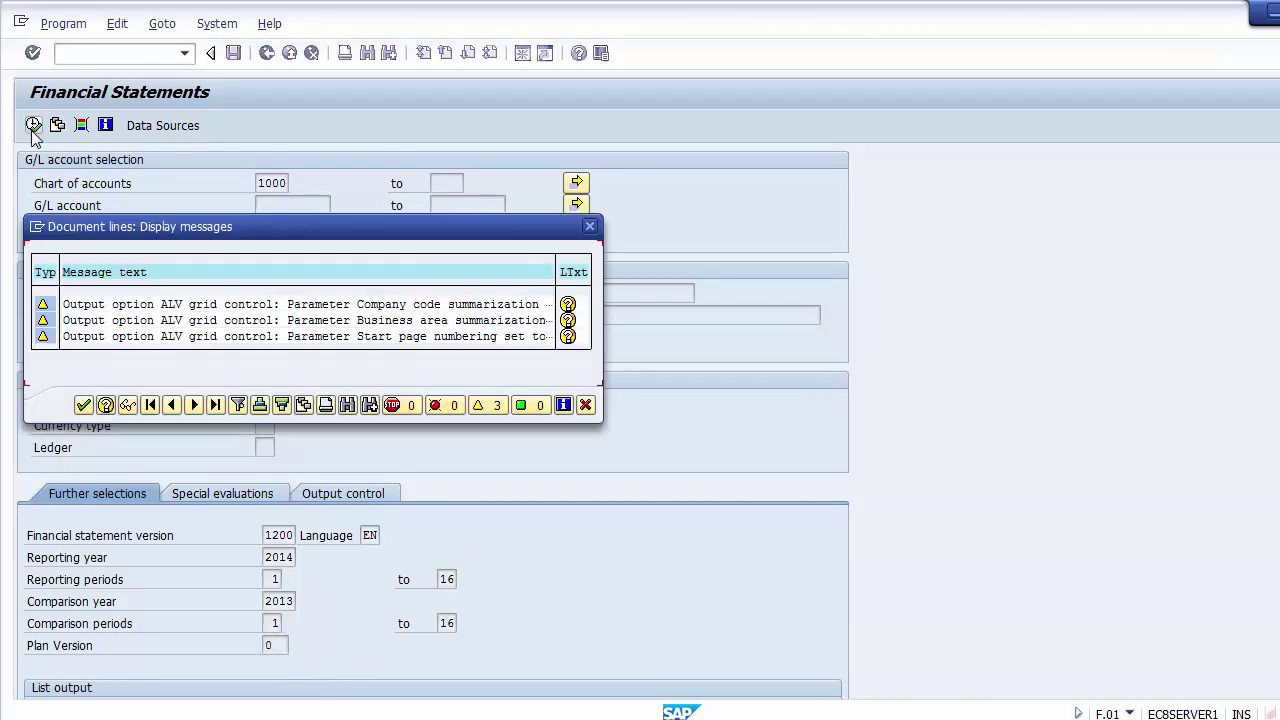
{"action": "left_click", "coordinate": [83, 405]}
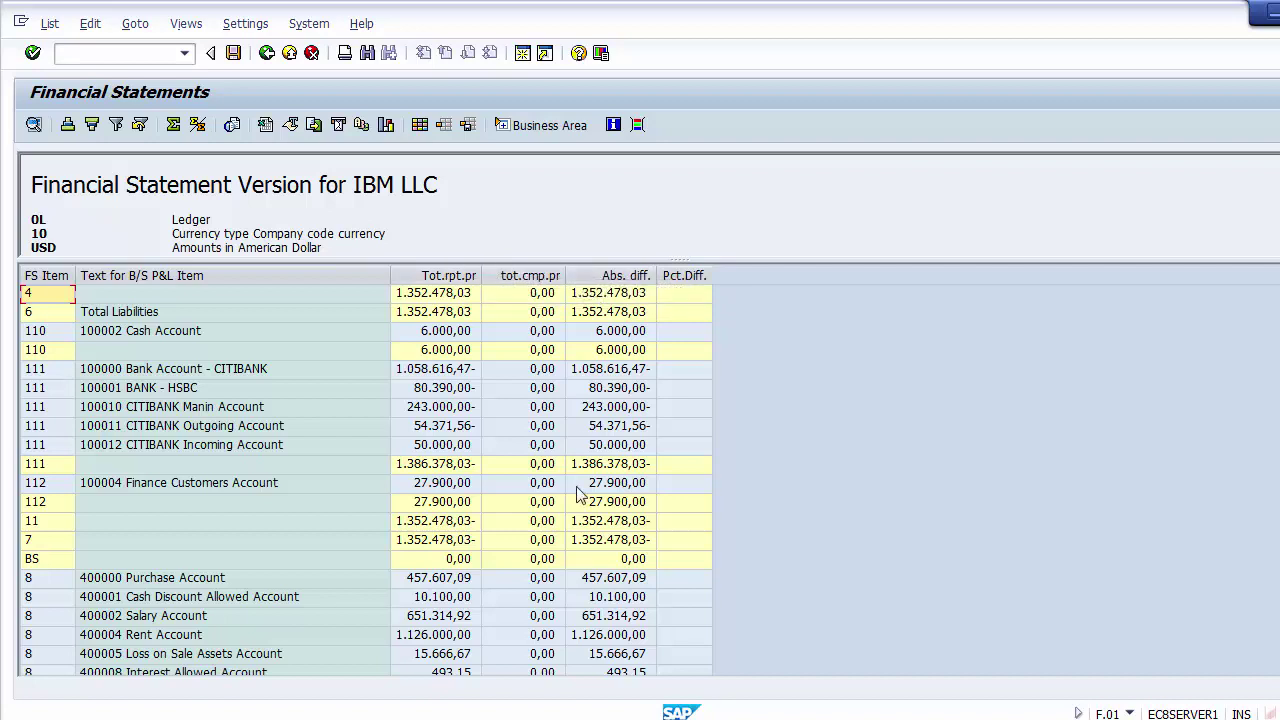
Return to the selection, change the plan version to 1 (FI planning version 1) and rerun the financial statements
{"action": "left_click", "coordinate": [270, 54]}
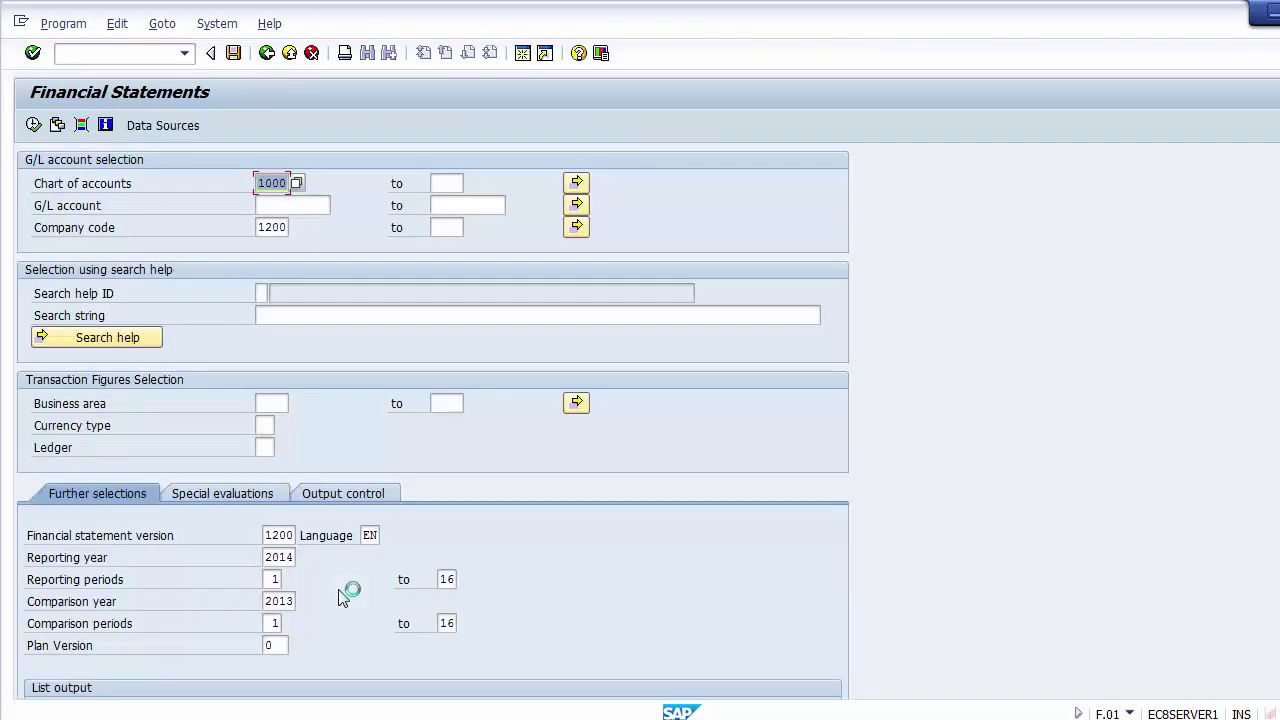
{"action": "left_click", "coordinate": [282, 645]}
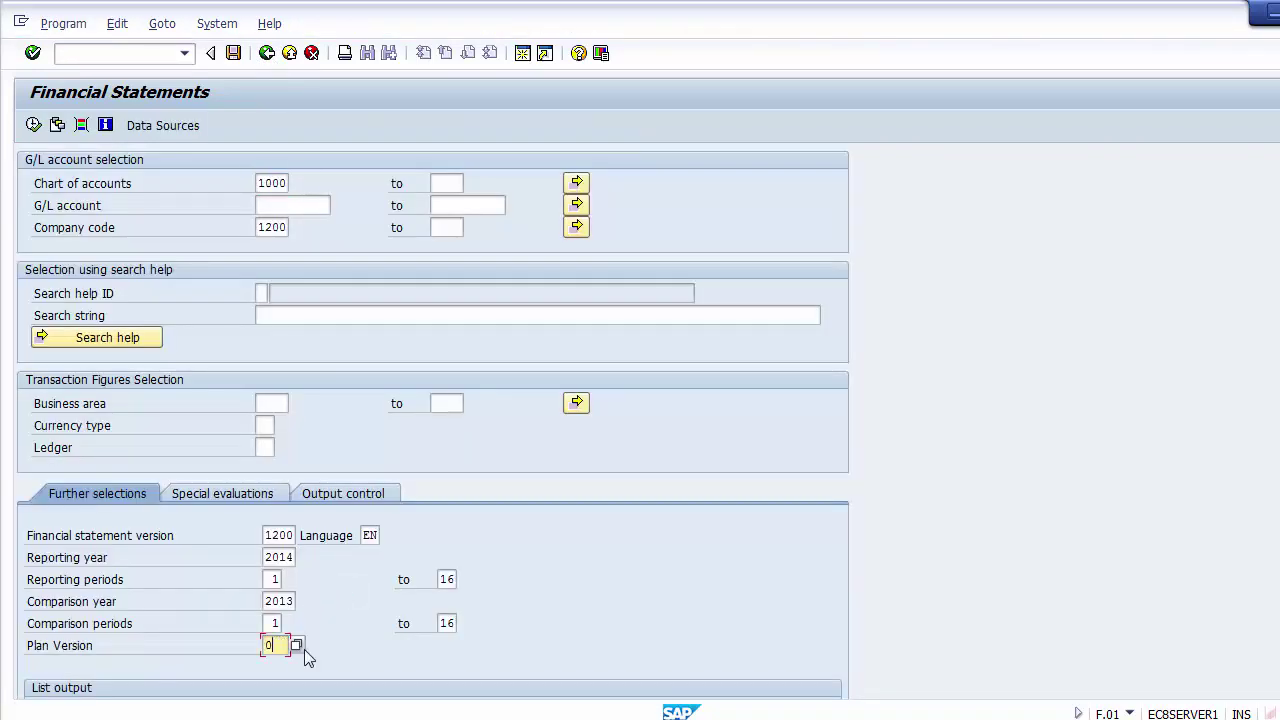
{"action": "left_click", "coordinate": [297, 646]}
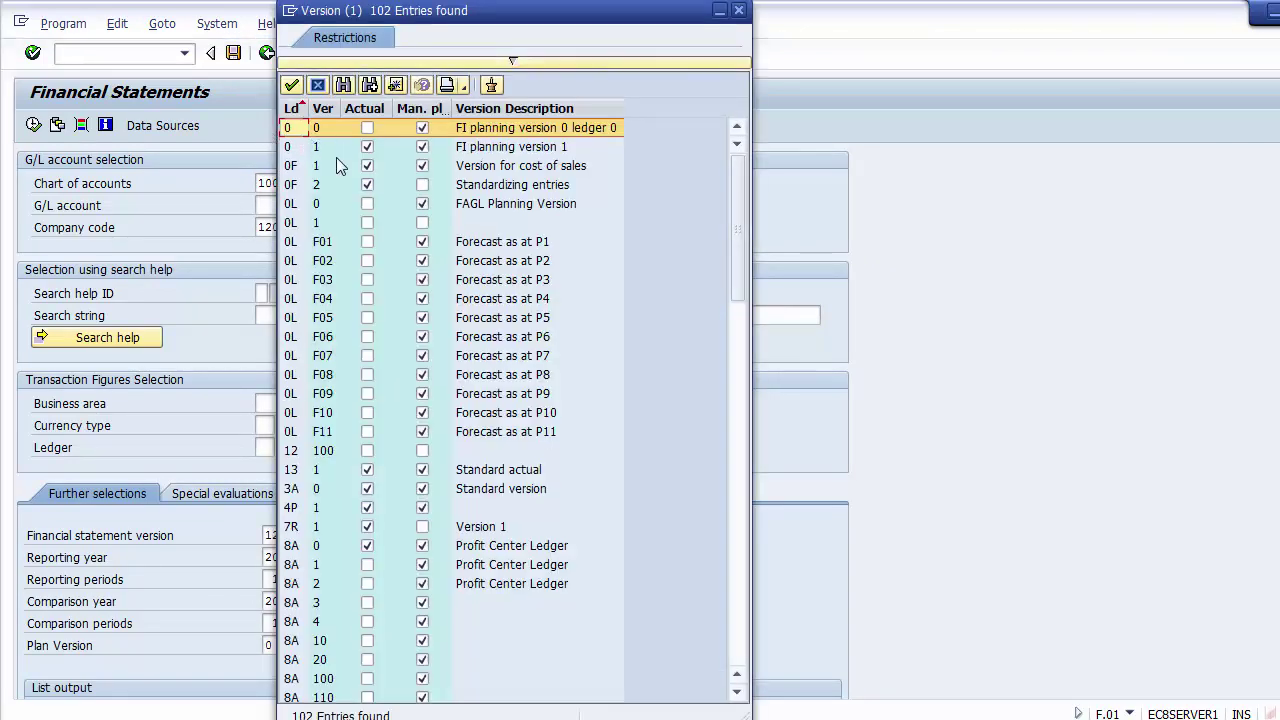
{"action": "double_click", "coordinate": [322, 150]}
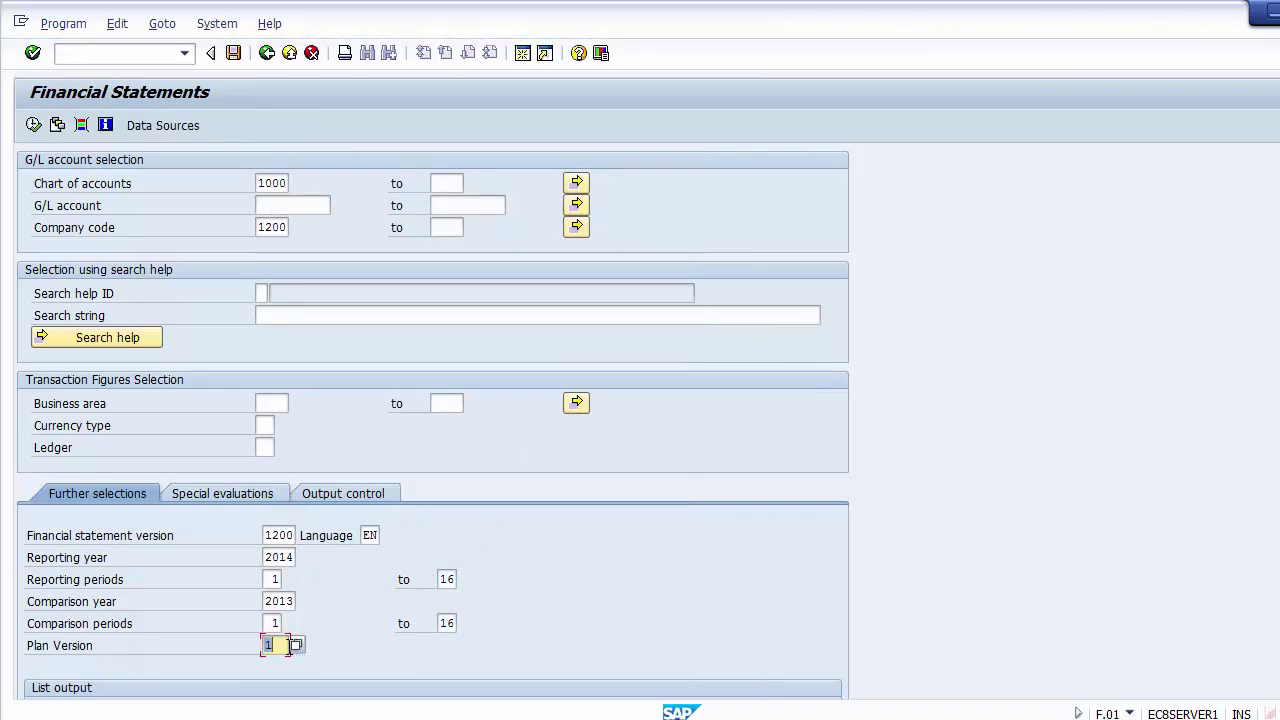
{"action": "left_click", "coordinate": [33, 125]}
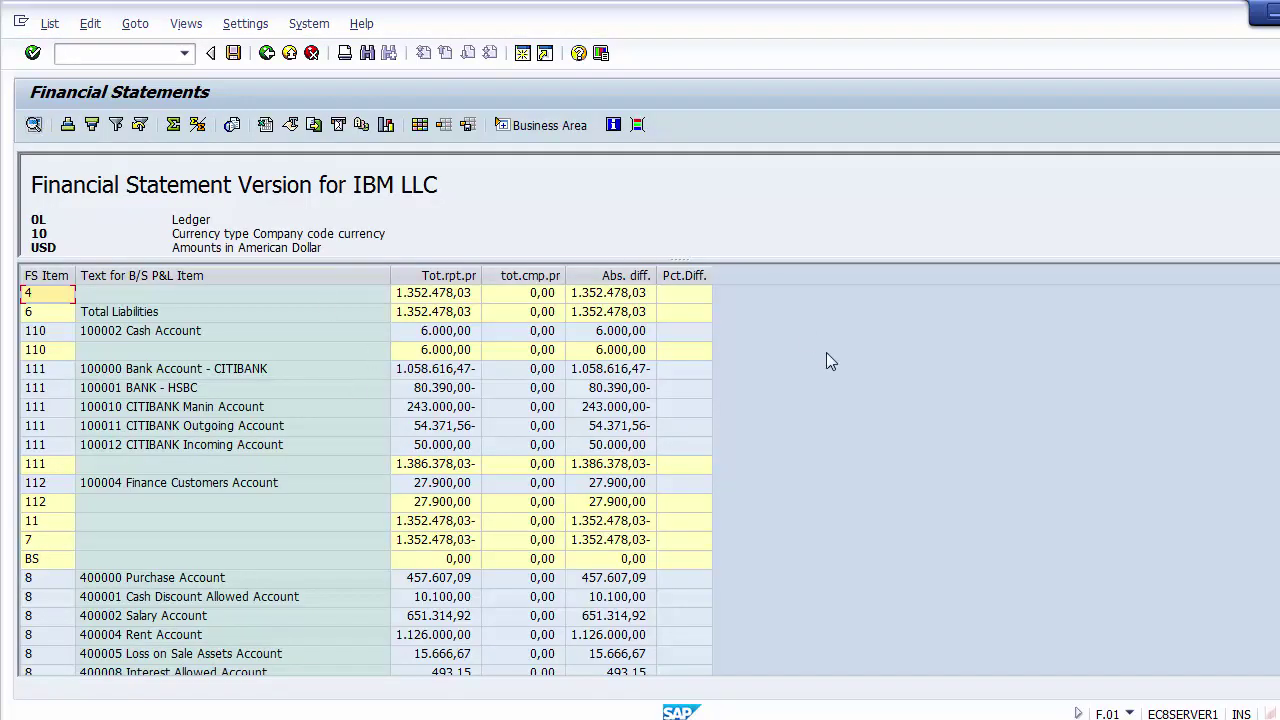
Leave the financial statements output and end transaction F.01
{"action": "left_click", "coordinate": [289, 52]}
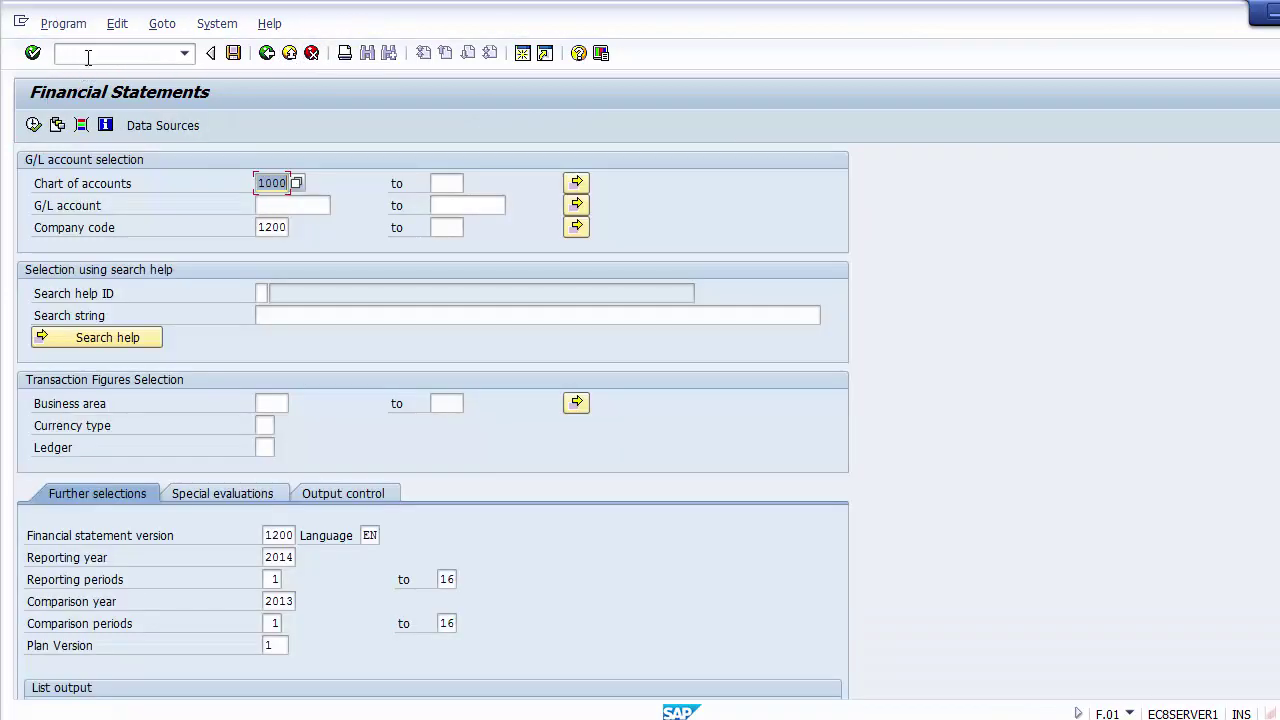
{"action": "type", "text": "/n"}
{"action": "left_click", "coordinate": [92, 61]}
{"action": "type", "text": "/n"}
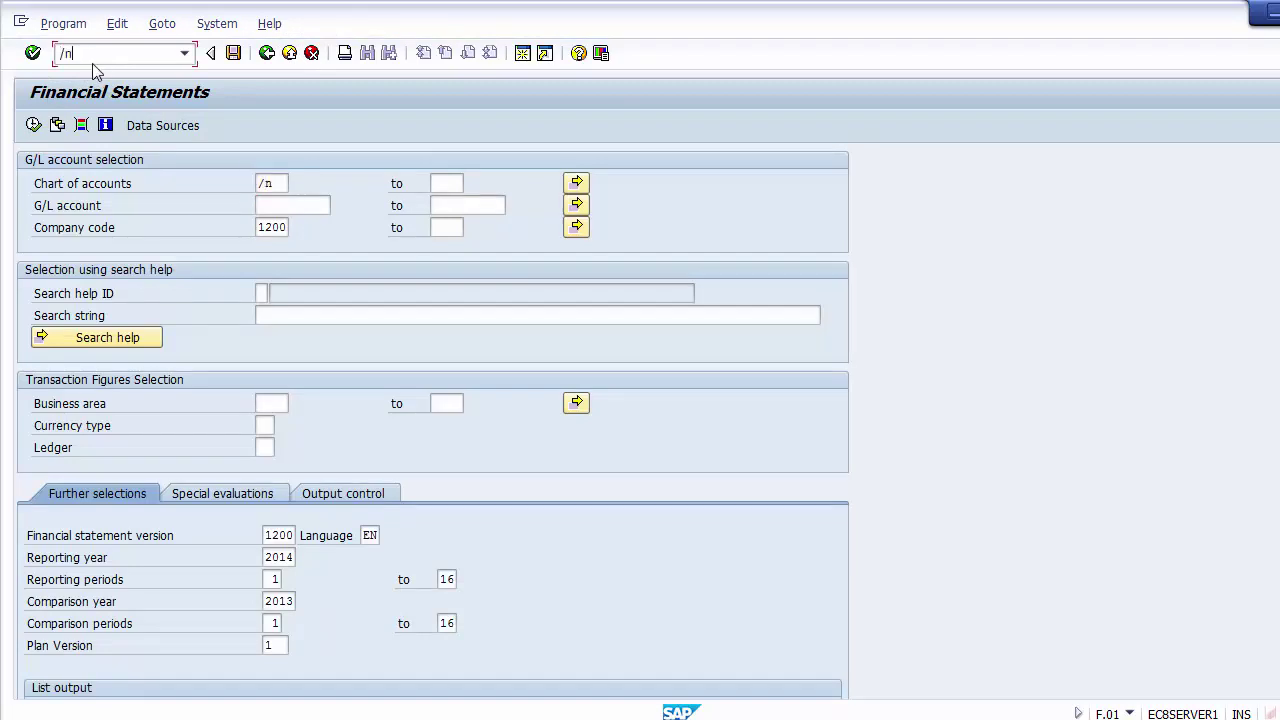
{"action": "key", "text": "Return"}
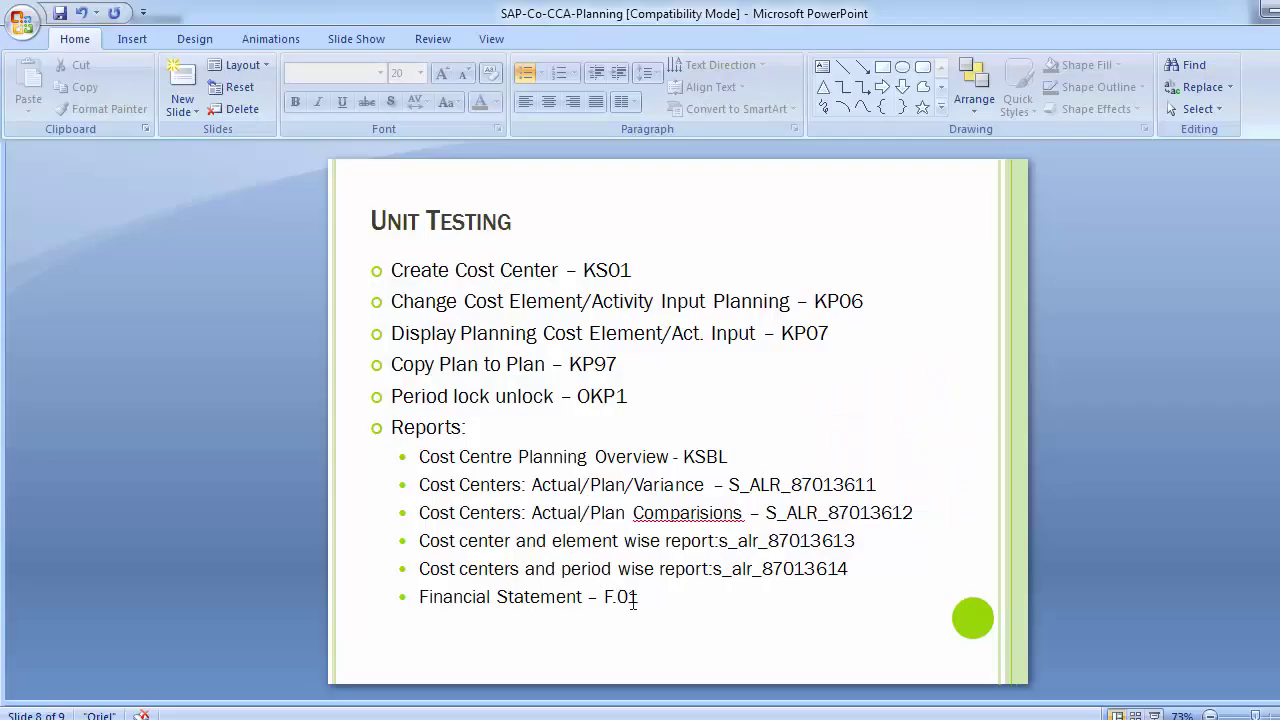
Delete the "Financial Statement – F.01" bullet from the Unit Testing slide in PowerPoint
{"action": "mouse_move", "coordinate": [651, 596]}
{"action": "left_mouse_down"}
{"action": "mouse_move", "coordinate": [443, 571]}
{"action": "mouse_move", "coordinate": [403, 600]}
{"action": "left_mouse_up"}
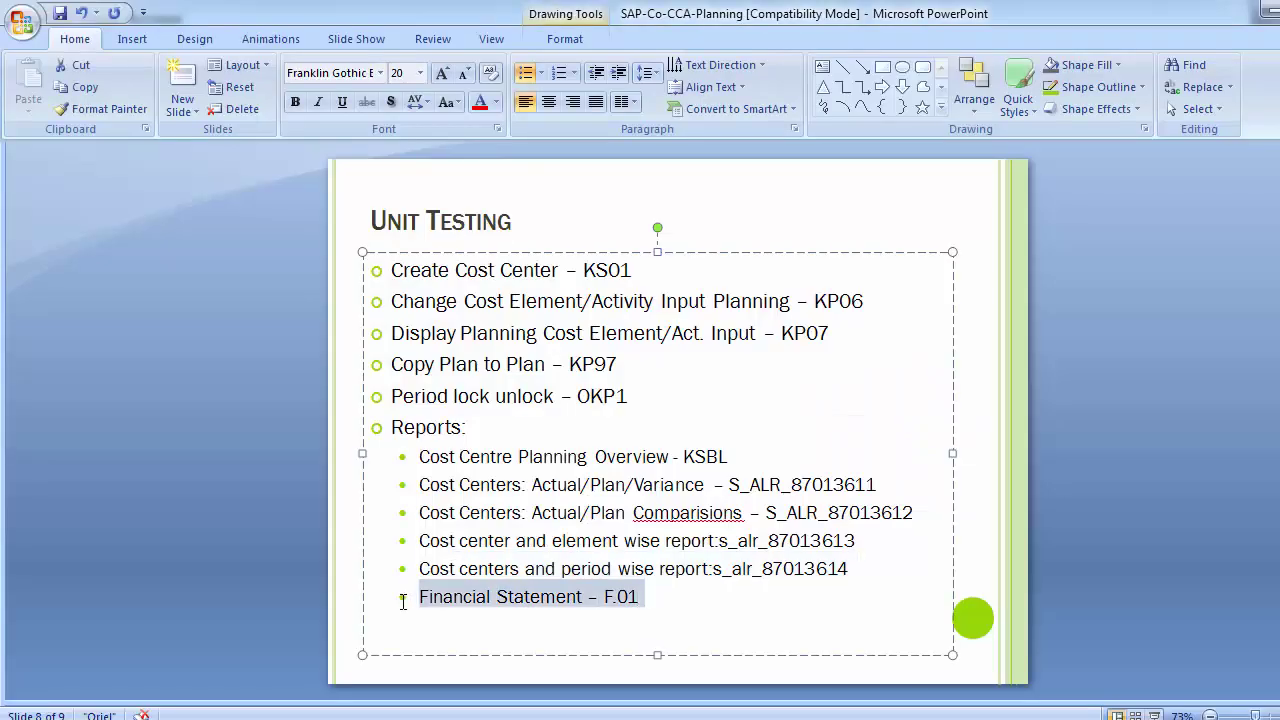
{"action": "key", "text": "Delete"}
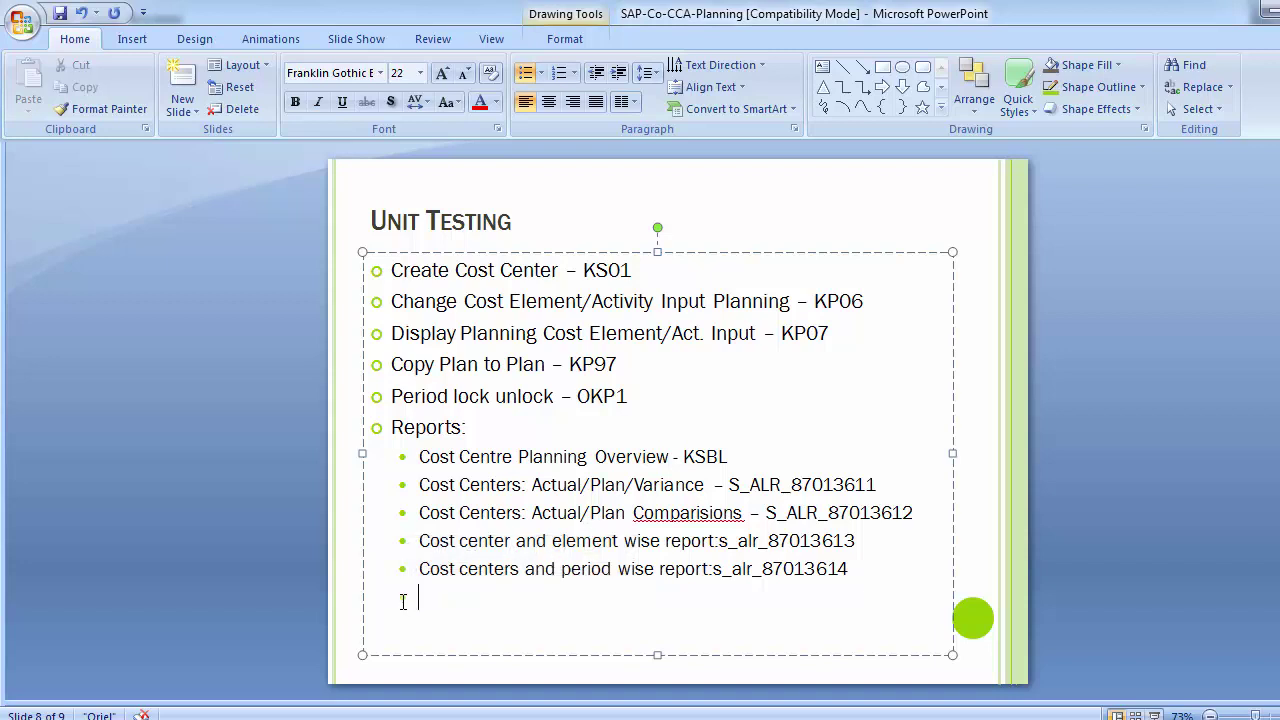
{"action": "left_click", "coordinate": [243, 398]}
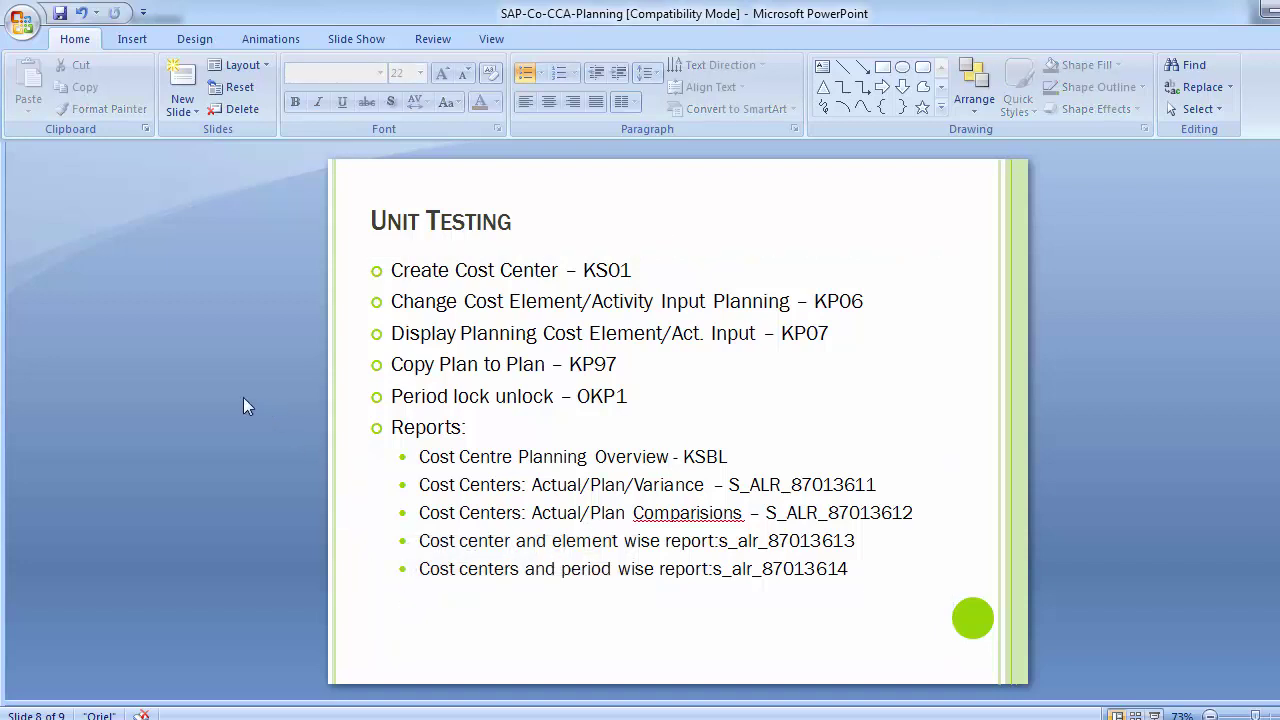